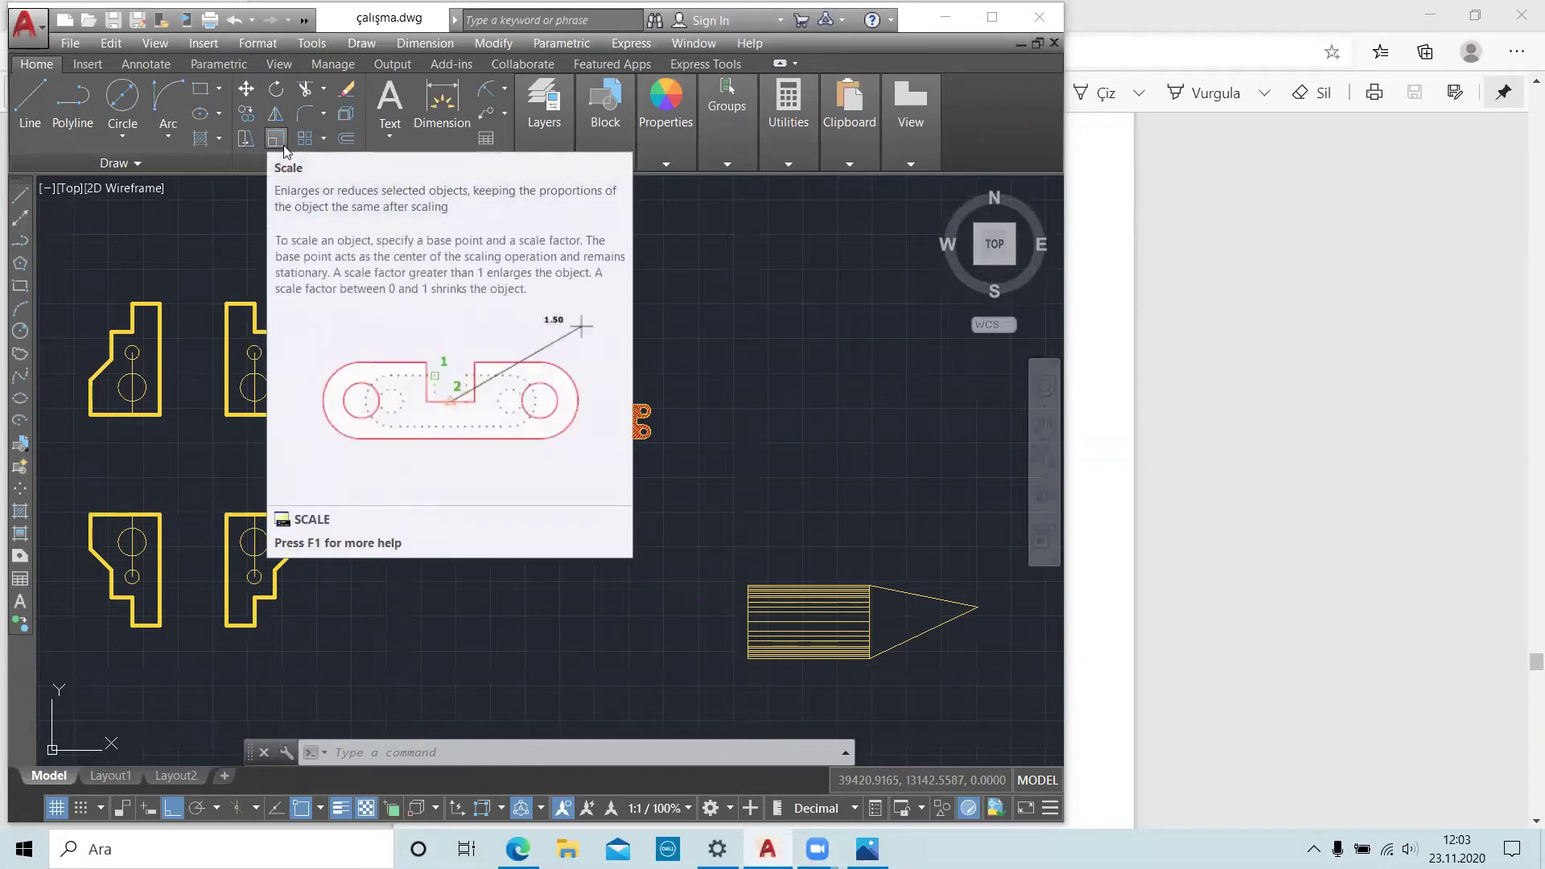
- Zoom and pan toward the red hatched part and its 120 dimension
{"action": "scroll", "coordinate": [346, 315], "scroll_direction": "up", "scroll_amount": 3}
{"action": "middle_click_drag", "start_coordinate": [345, 315], "coordinate": [562, 431]}
{"action": "scroll", "coordinate": [563, 432], "scroll_direction": "up", "scroll_amount": 3}
{"action": "scroll", "coordinate": [536, 378], "scroll_direction": "up", "scroll_amount": 3}
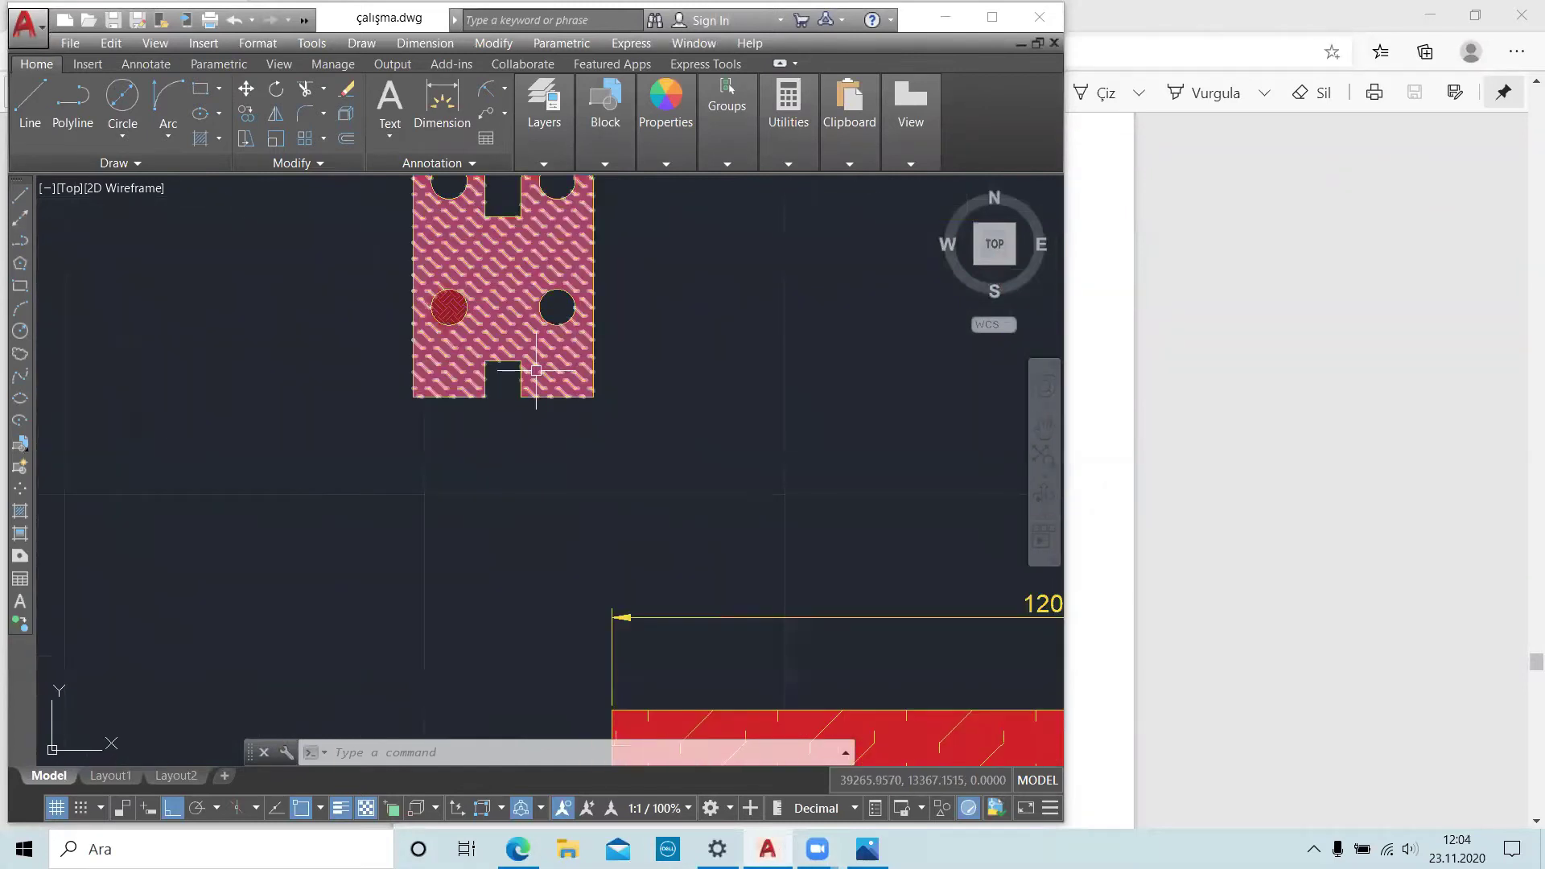
{"action": "scroll", "coordinate": [536, 378], "scroll_direction": "down", "scroll_amount": 5}
{"action": "scroll", "coordinate": [523, 386], "scroll_direction": "up", "scroll_amount": 5}
{"action": "middle_click_drag", "start_coordinate": [517, 395], "coordinate": [453, 444]}
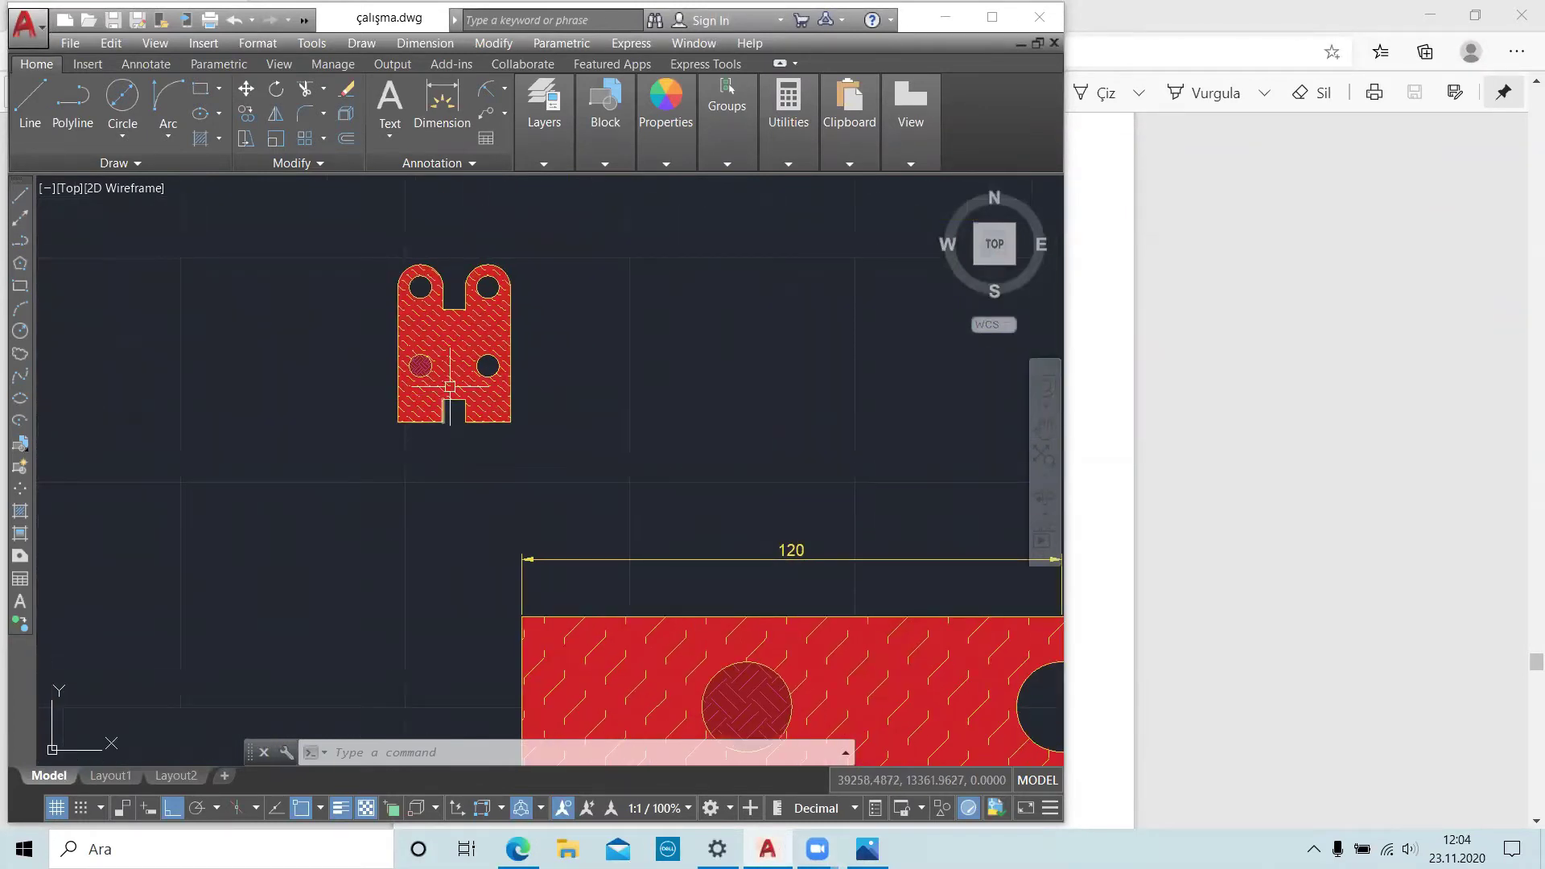
- Zoom and pan around the small hatched part to inspect it closely
{"action": "scroll", "coordinate": [442, 387], "scroll_direction": "down", "scroll_amount": 2}
{"action": "scroll", "coordinate": [523, 406], "scroll_direction": "down", "scroll_amount": 1}
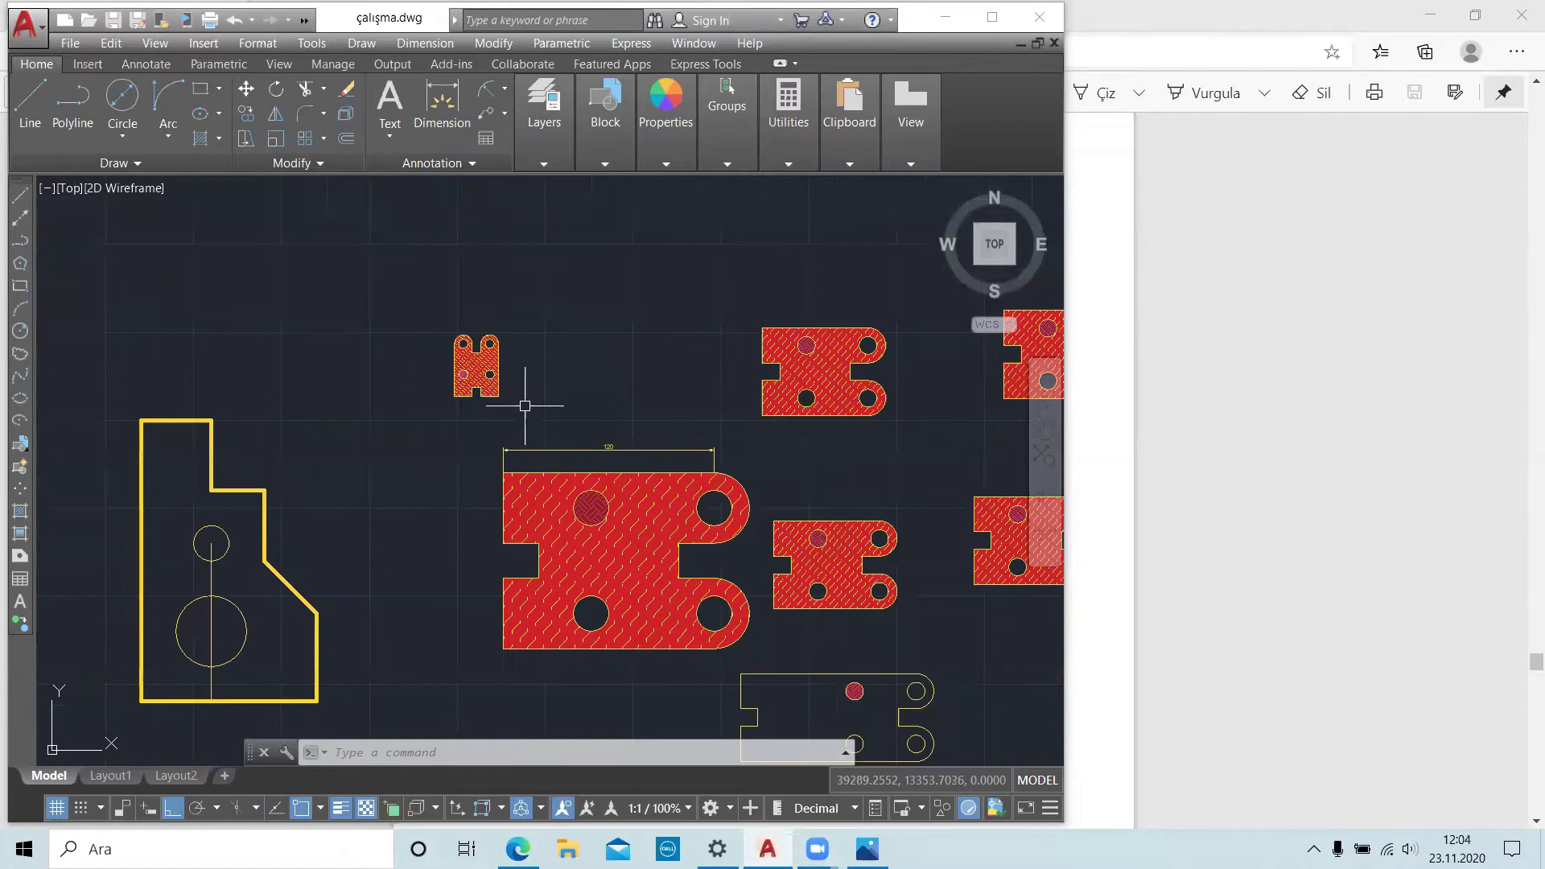
{"action": "middle_click_drag", "start_coordinate": [524, 396], "coordinate": [552, 369]}
{"action": "scroll", "coordinate": [531, 362], "scroll_direction": "up", "scroll_amount": 3}
{"action": "scroll", "coordinate": [499, 395], "scroll_direction": "up", "scroll_amount": 2}
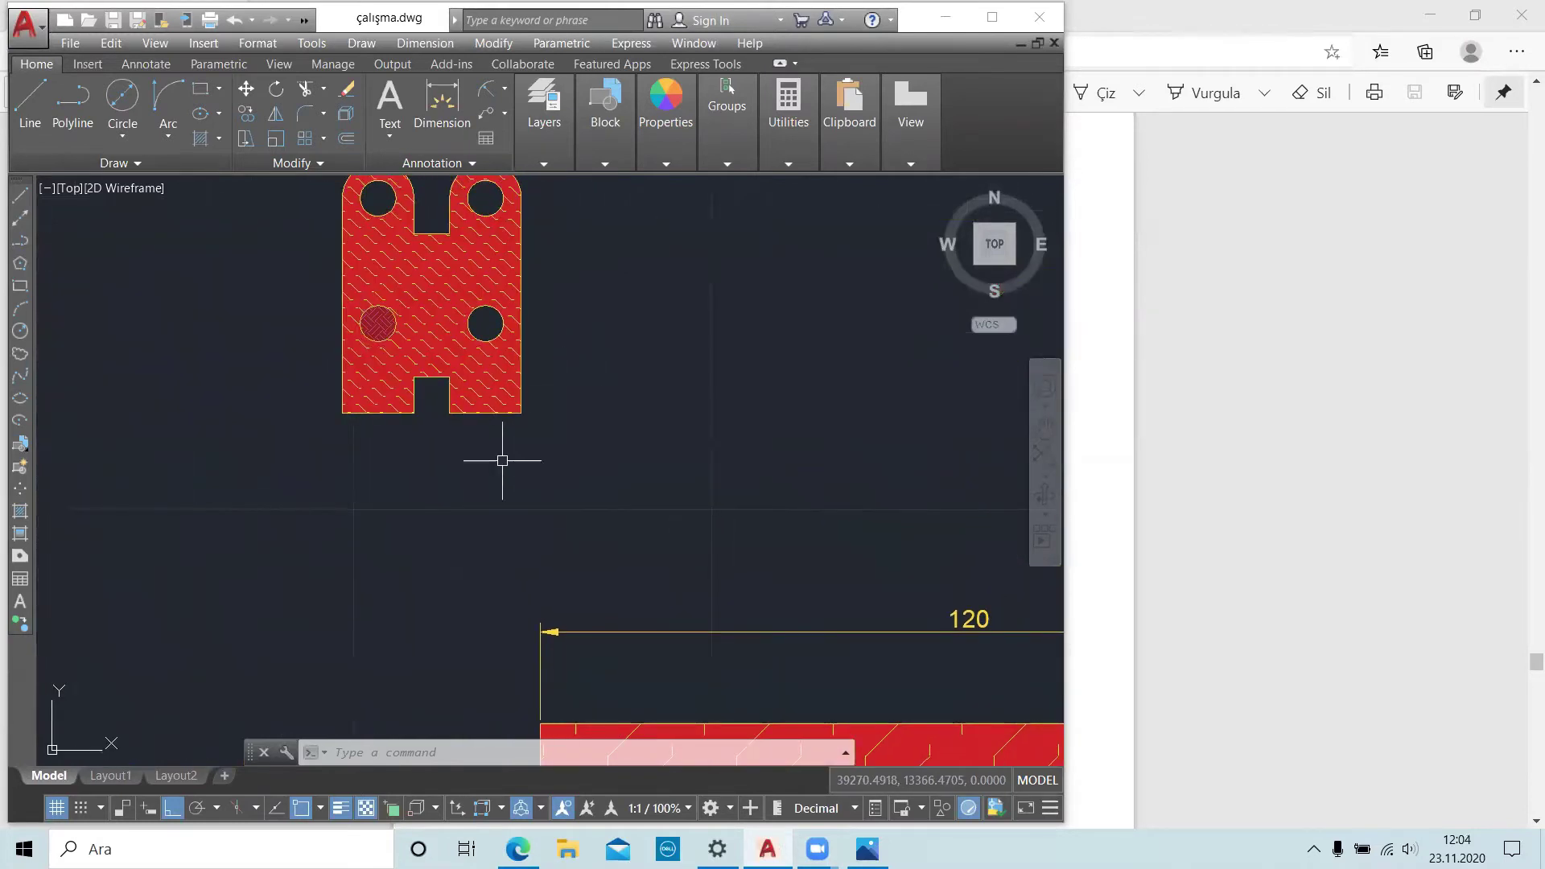
{"action": "scroll", "coordinate": [579, 434], "scroll_direction": "down", "scroll_amount": 2}
{"action": "middle_click_drag", "start_coordinate": [542, 414], "coordinate": [506, 390]}
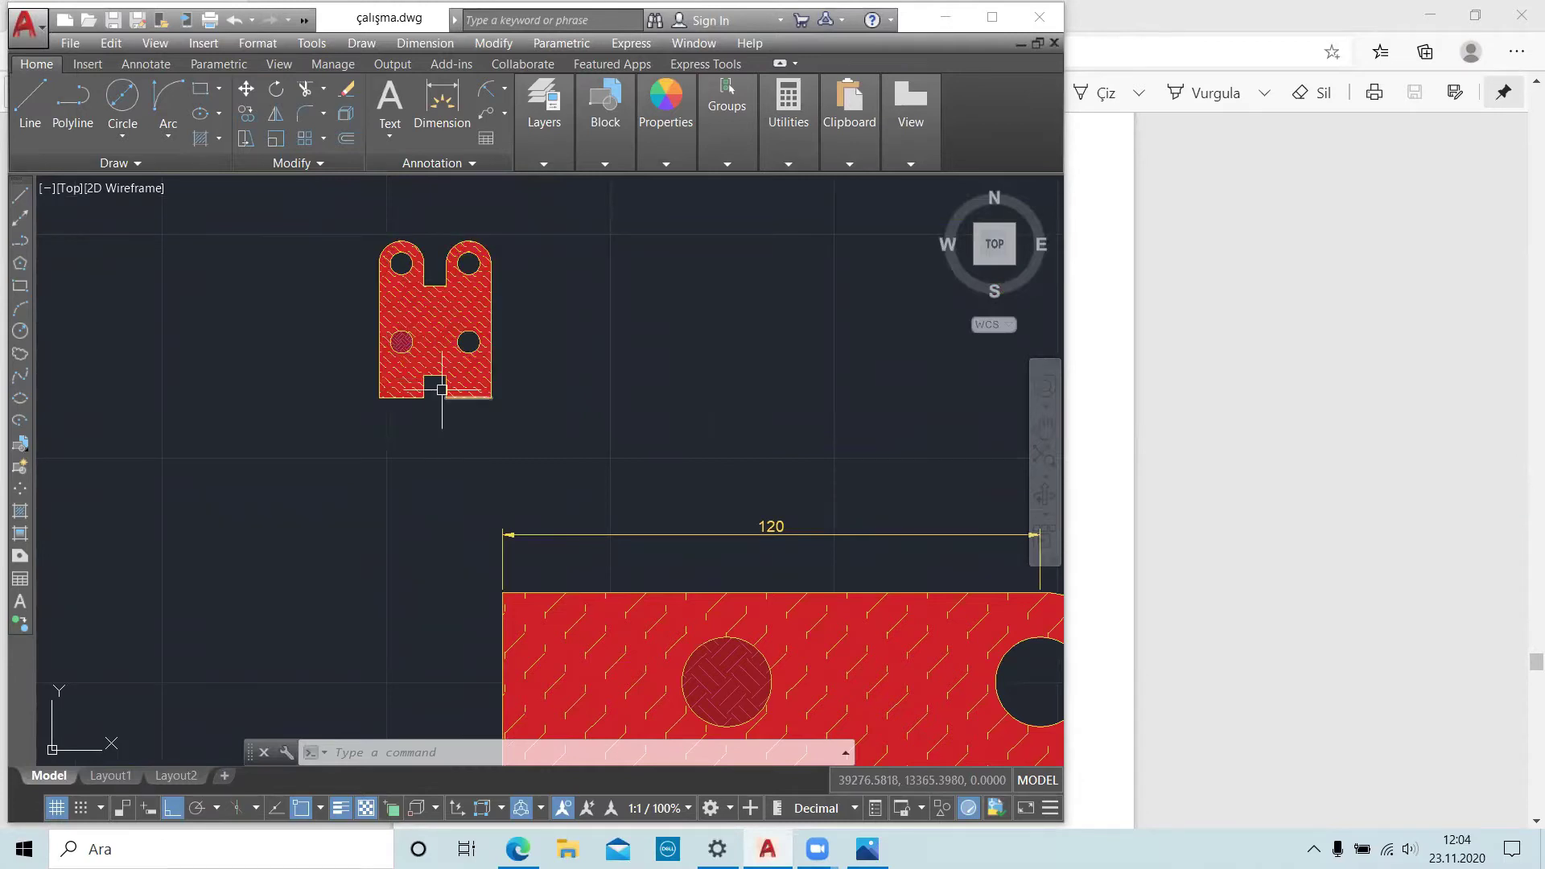
{"action": "scroll", "coordinate": [431, 383], "scroll_direction": "down", "scroll_amount": 2}
{"action": "middle_click_drag", "start_coordinate": [438, 391], "coordinate": [452, 351]}
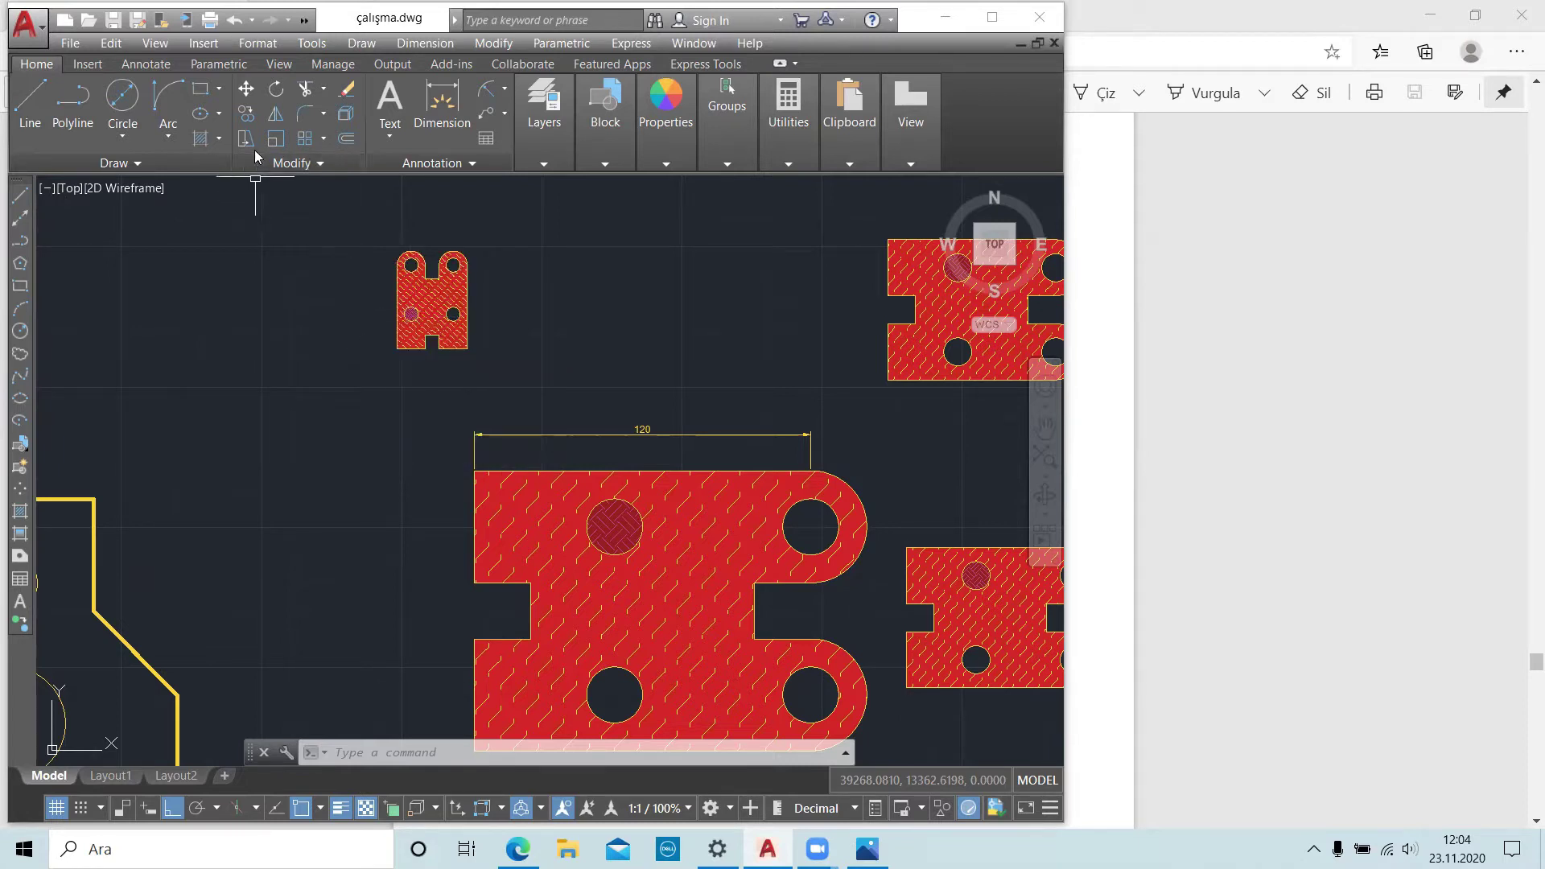
{"action": "left_click", "coordinate": [304, 90]}
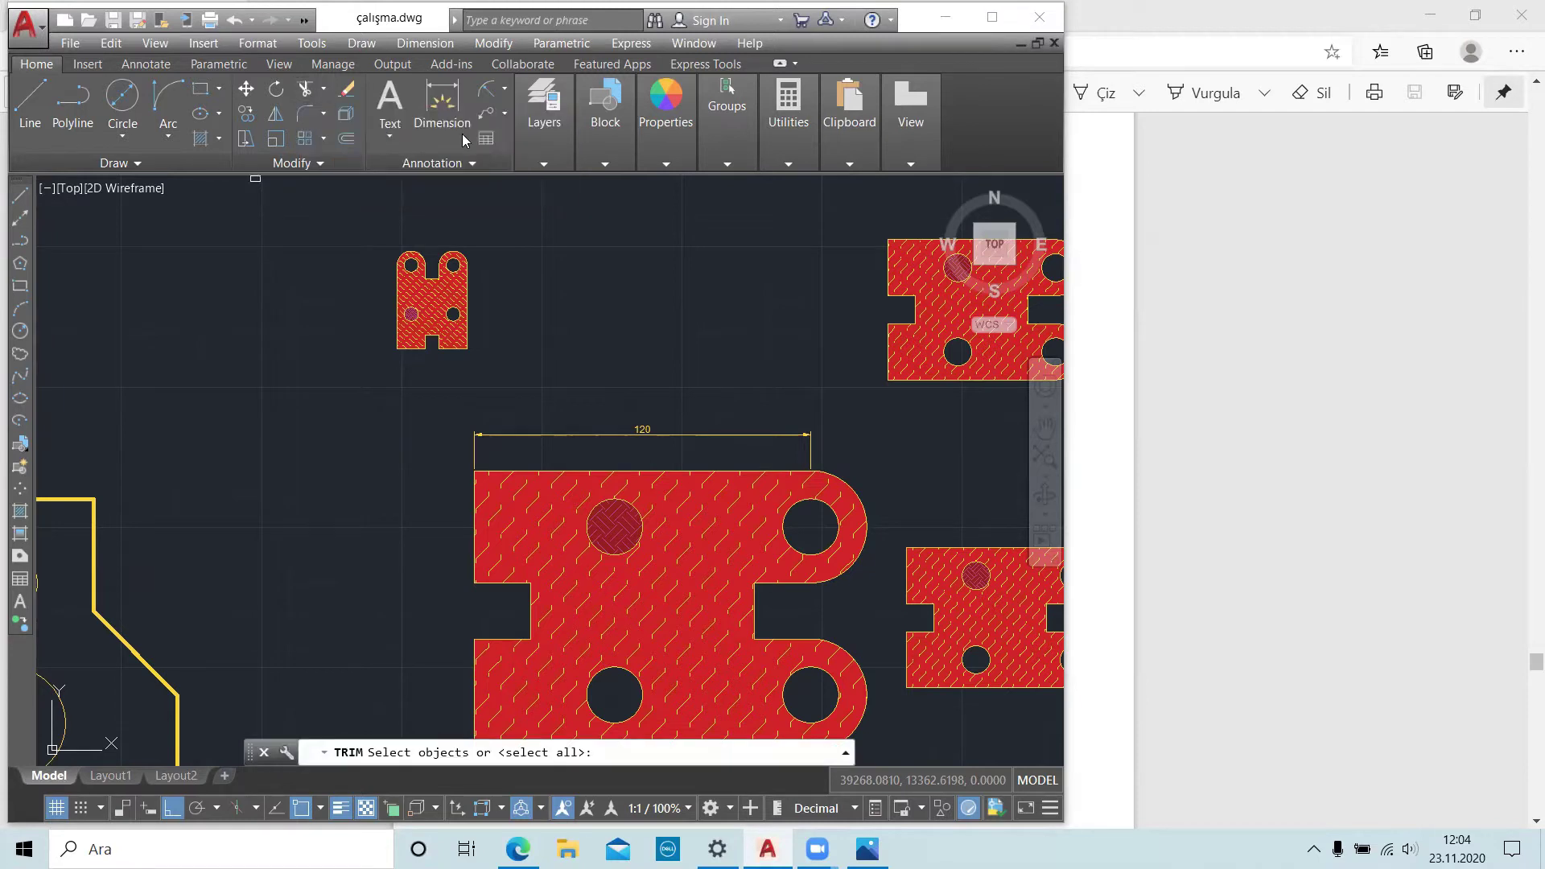
{"action": "scroll", "coordinate": [502, 256], "scroll_direction": "down", "scroll_amount": 1}
{"action": "scroll", "coordinate": [413, 413], "scroll_direction": "up", "scroll_amount": 2}
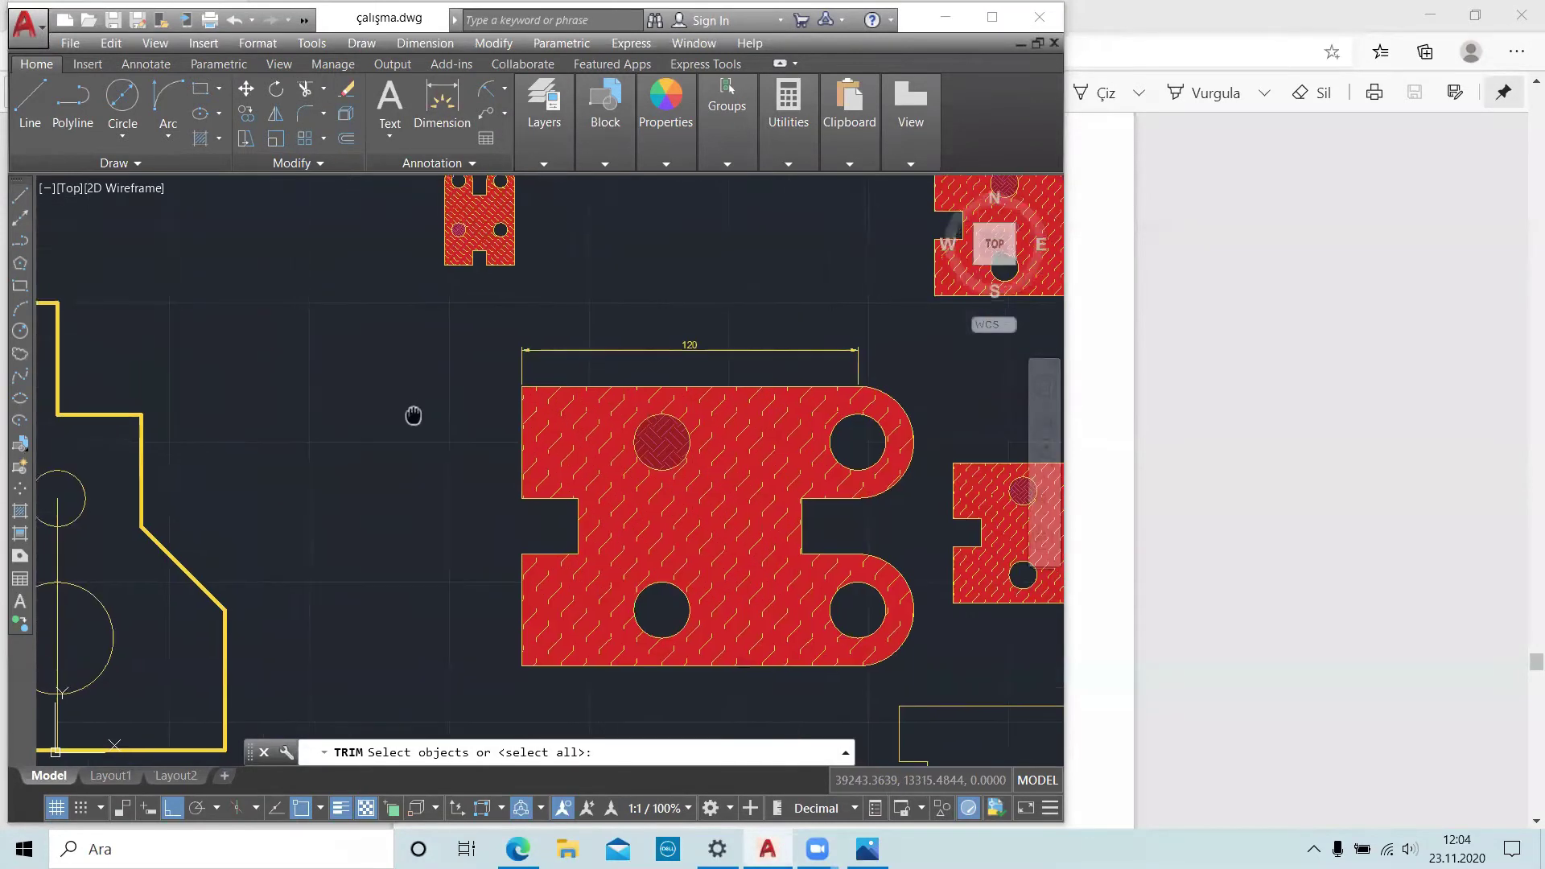
{"action": "scroll", "coordinate": [568, 438], "scroll_direction": "up", "scroll_amount": 2}
{"action": "scroll", "coordinate": [452, 490], "scroll_direction": "up", "scroll_amount": 2}
{"action": "middle_click_drag", "start_coordinate": [452, 489], "coordinate": [696, 454]}
{"action": "scroll", "coordinate": [695, 454], "scroll_direction": "down", "scroll_amount": 3}
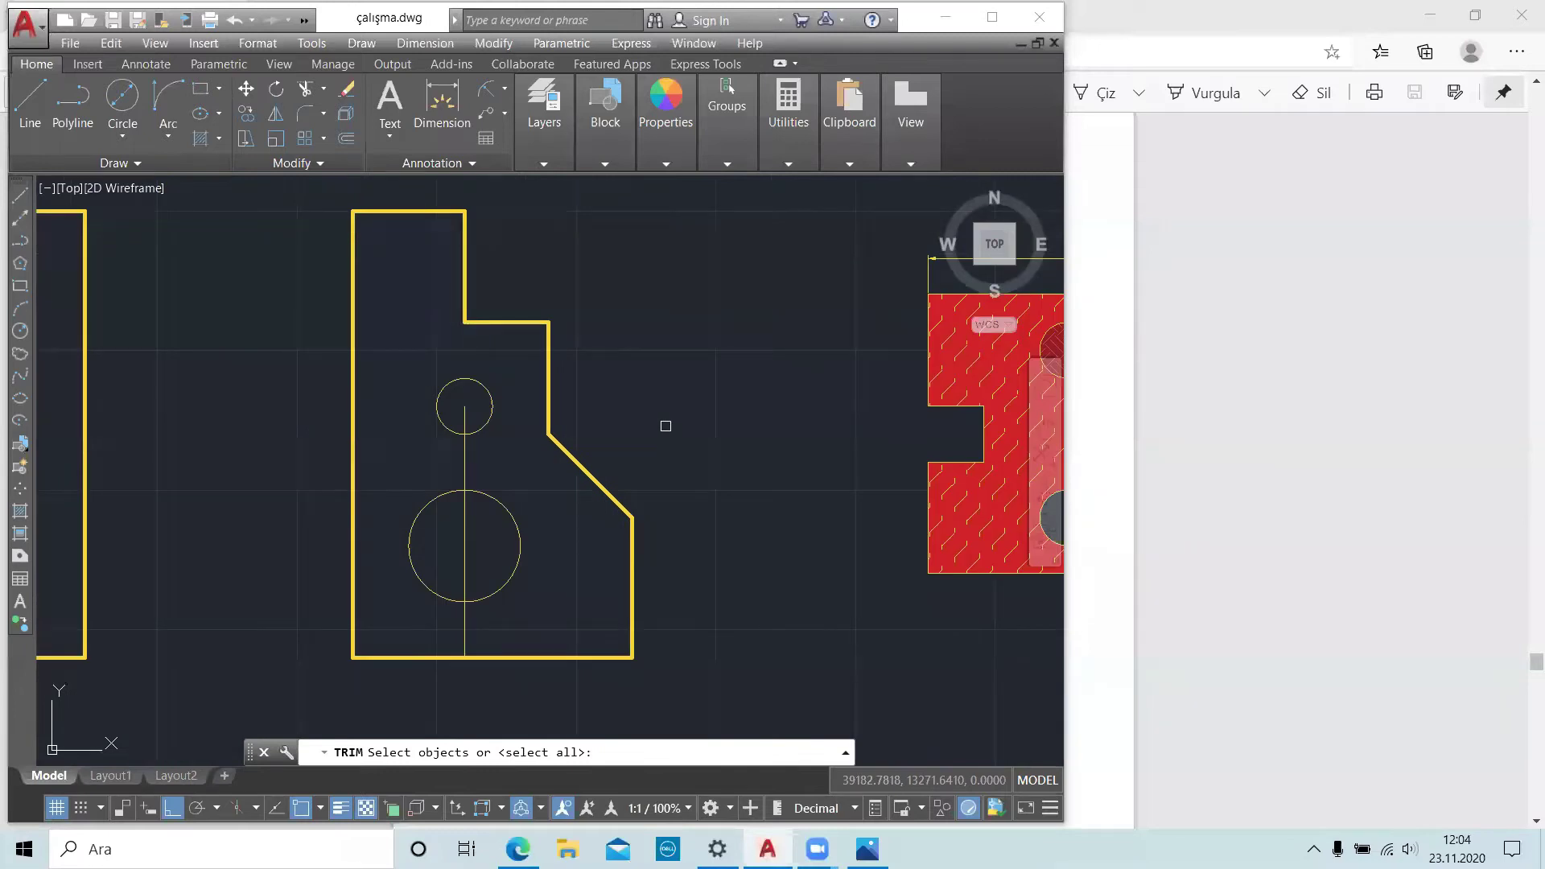
{"action": "scroll", "coordinate": [540, 353], "scroll_direction": "up", "scroll_amount": 1}
{"action": "scroll", "coordinate": [557, 355], "scroll_direction": "up", "scroll_amount": 1}
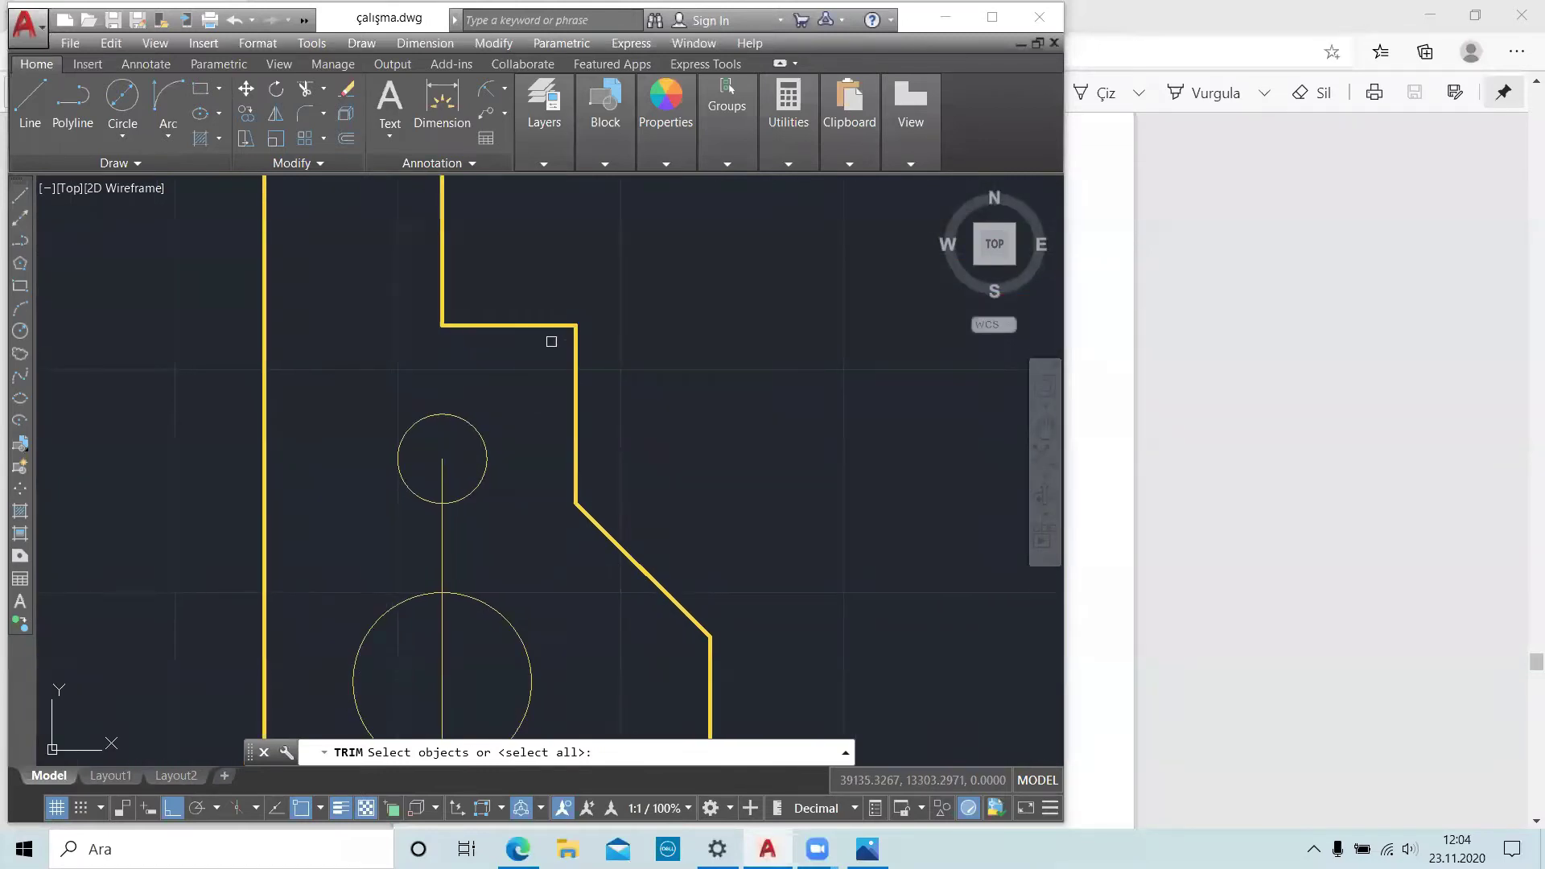
{"action": "left_click", "coordinate": [514, 326]}
{"action": "left_click", "coordinate": [575, 362]}
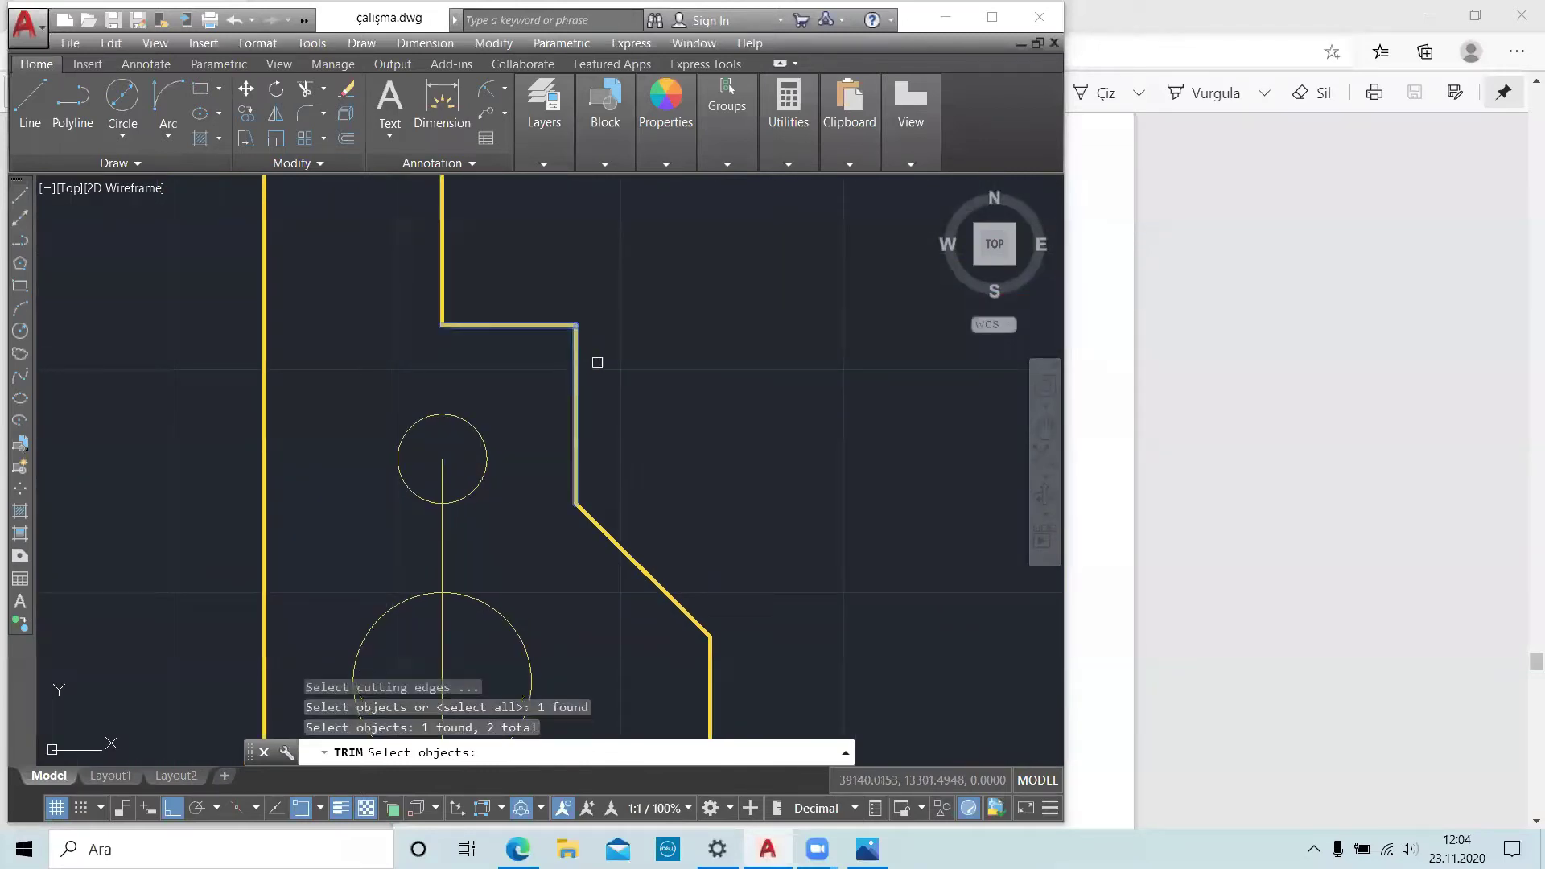
{"action": "key", "text": "Return"}
{"action": "key", "text": "Escape"}
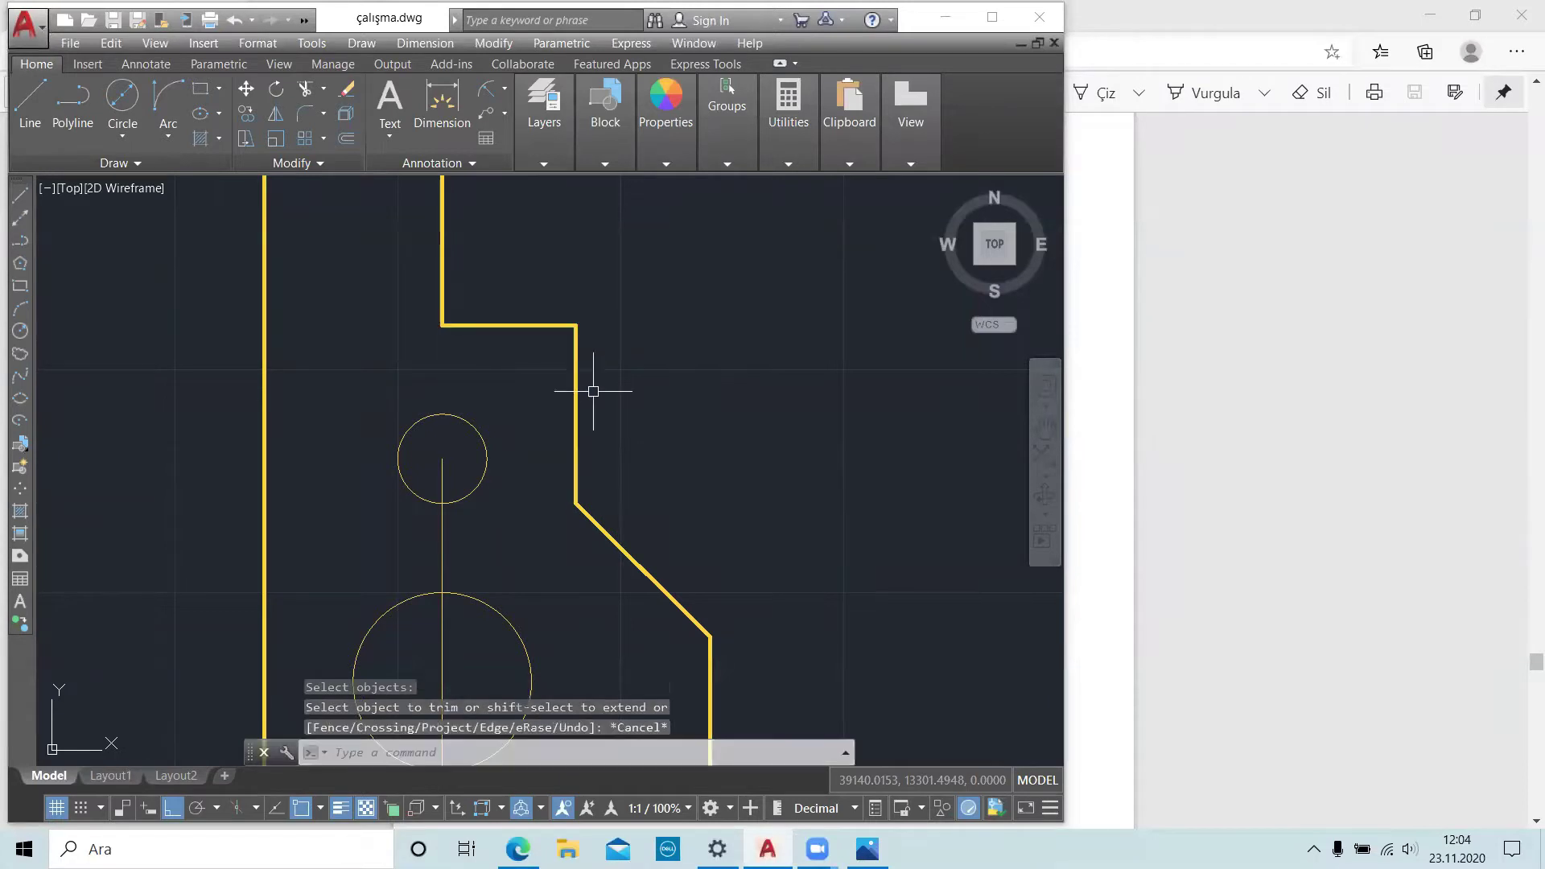
{"action": "key", "text": "Escape"}
{"action": "left_click", "coordinate": [276, 88]}
{"action": "left_click", "coordinate": [302, 89]}
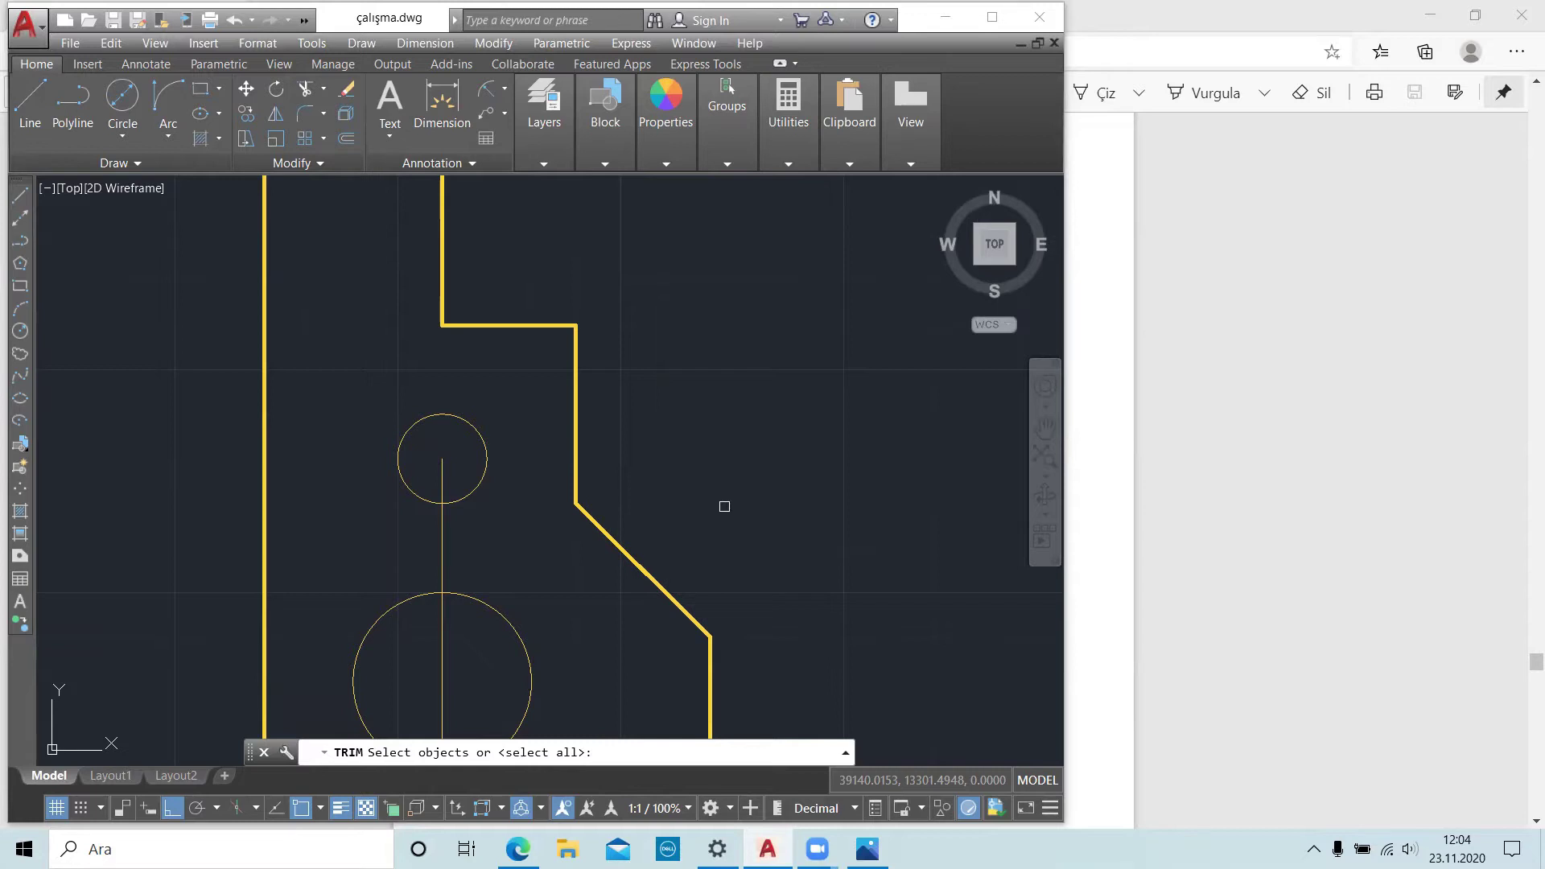
{"action": "type", "text": "tr"}
{"action": "key", "text": "Return"}
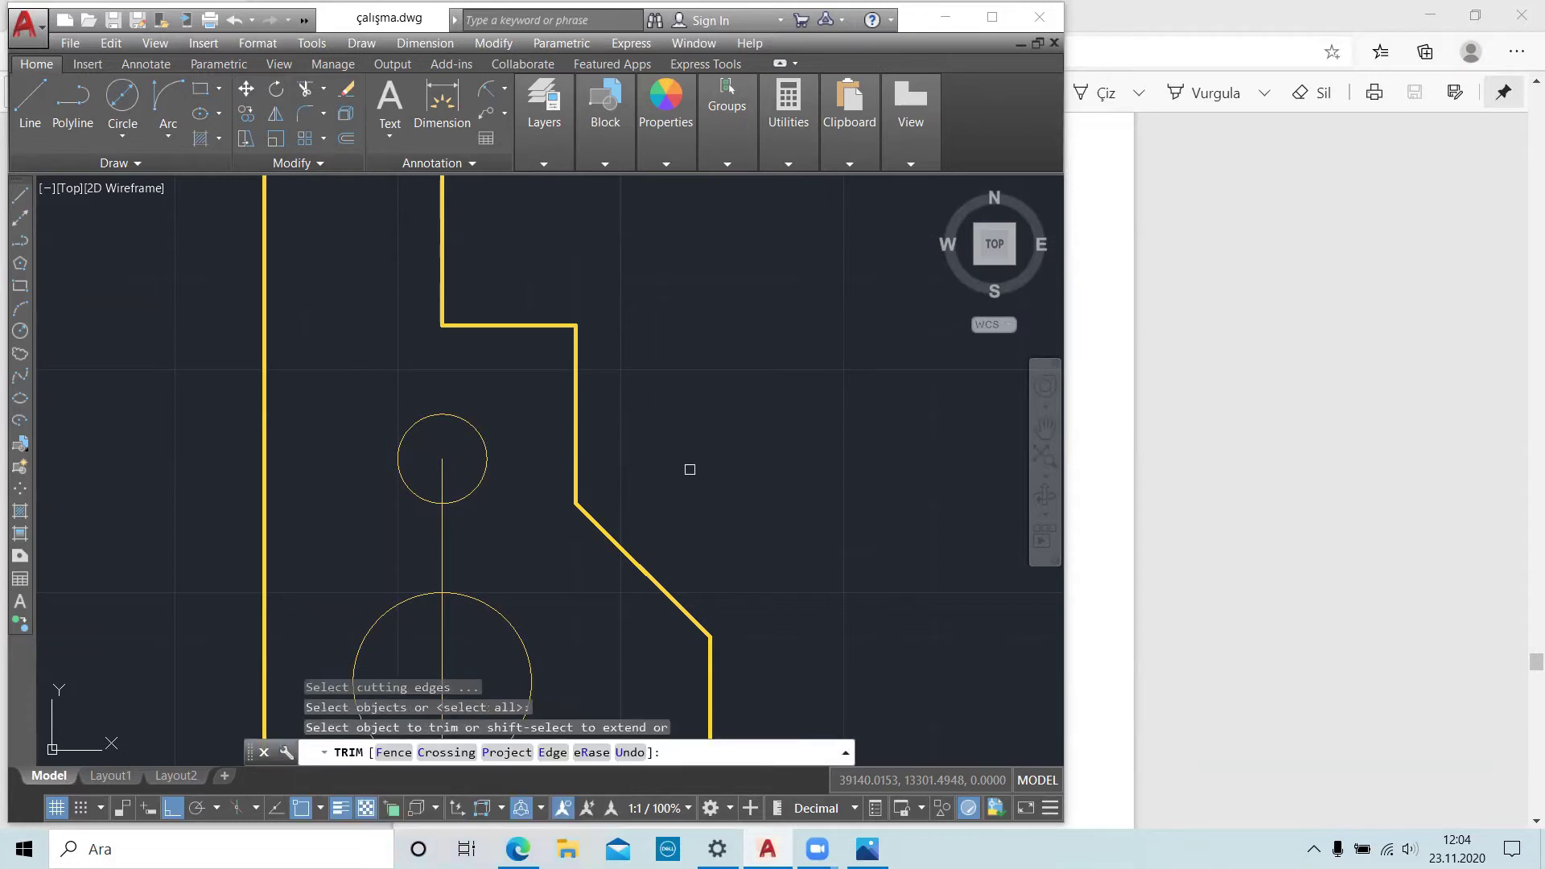
{"action": "left_click", "coordinate": [548, 332]}
{"action": "left_click", "coordinate": [536, 331]}
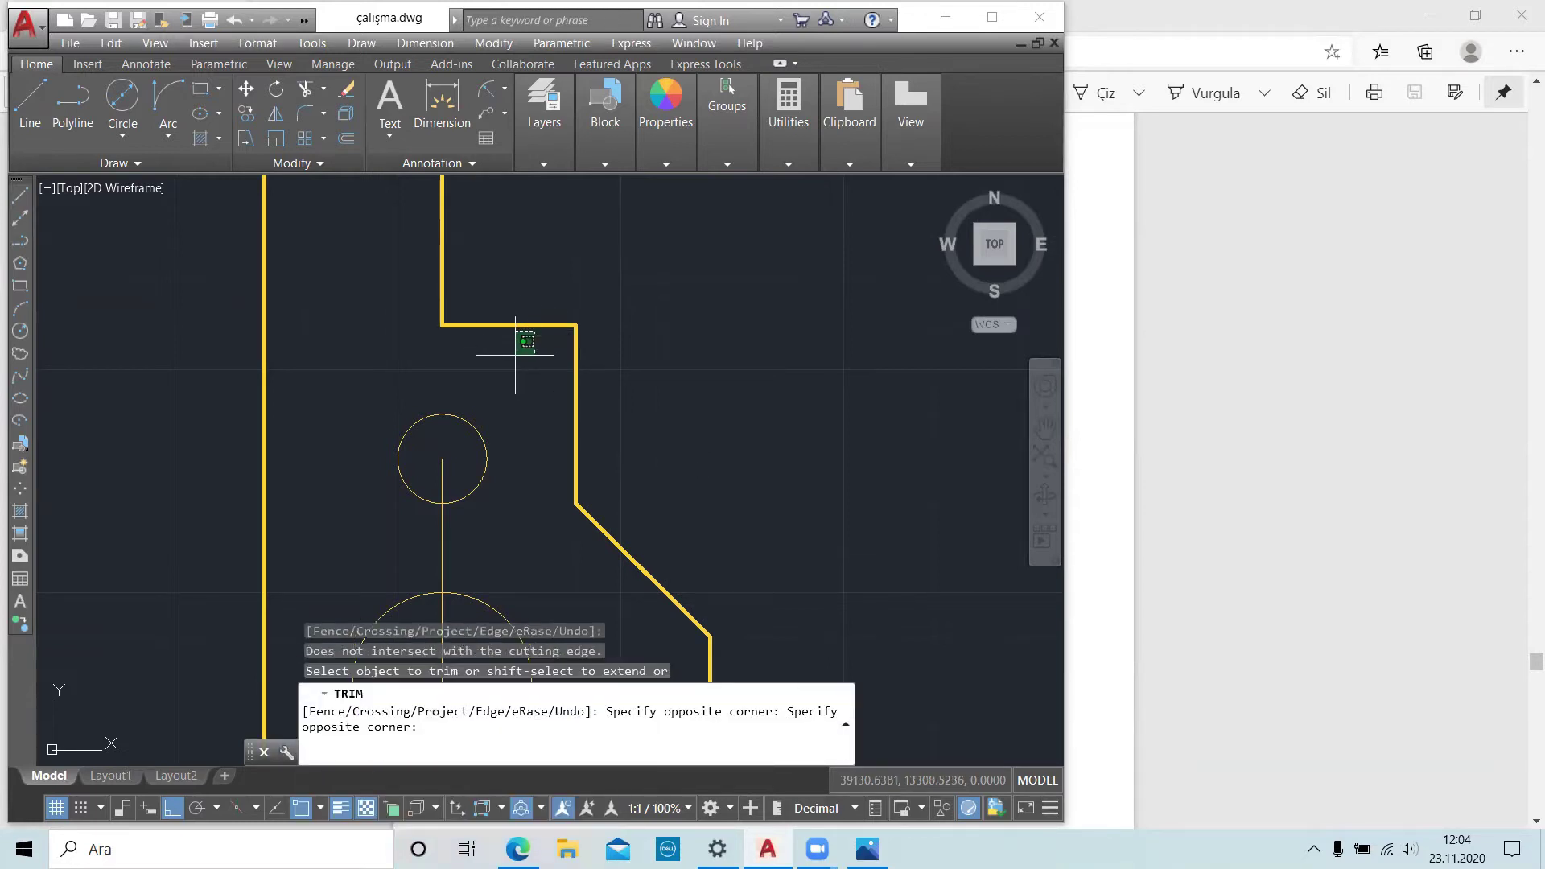
{"action": "key", "text": "Escape"}
{"action": "key", "text": "Escape"}
{"action": "scroll", "coordinate": [527, 354], "scroll_direction": "down", "scroll_amount": 2}
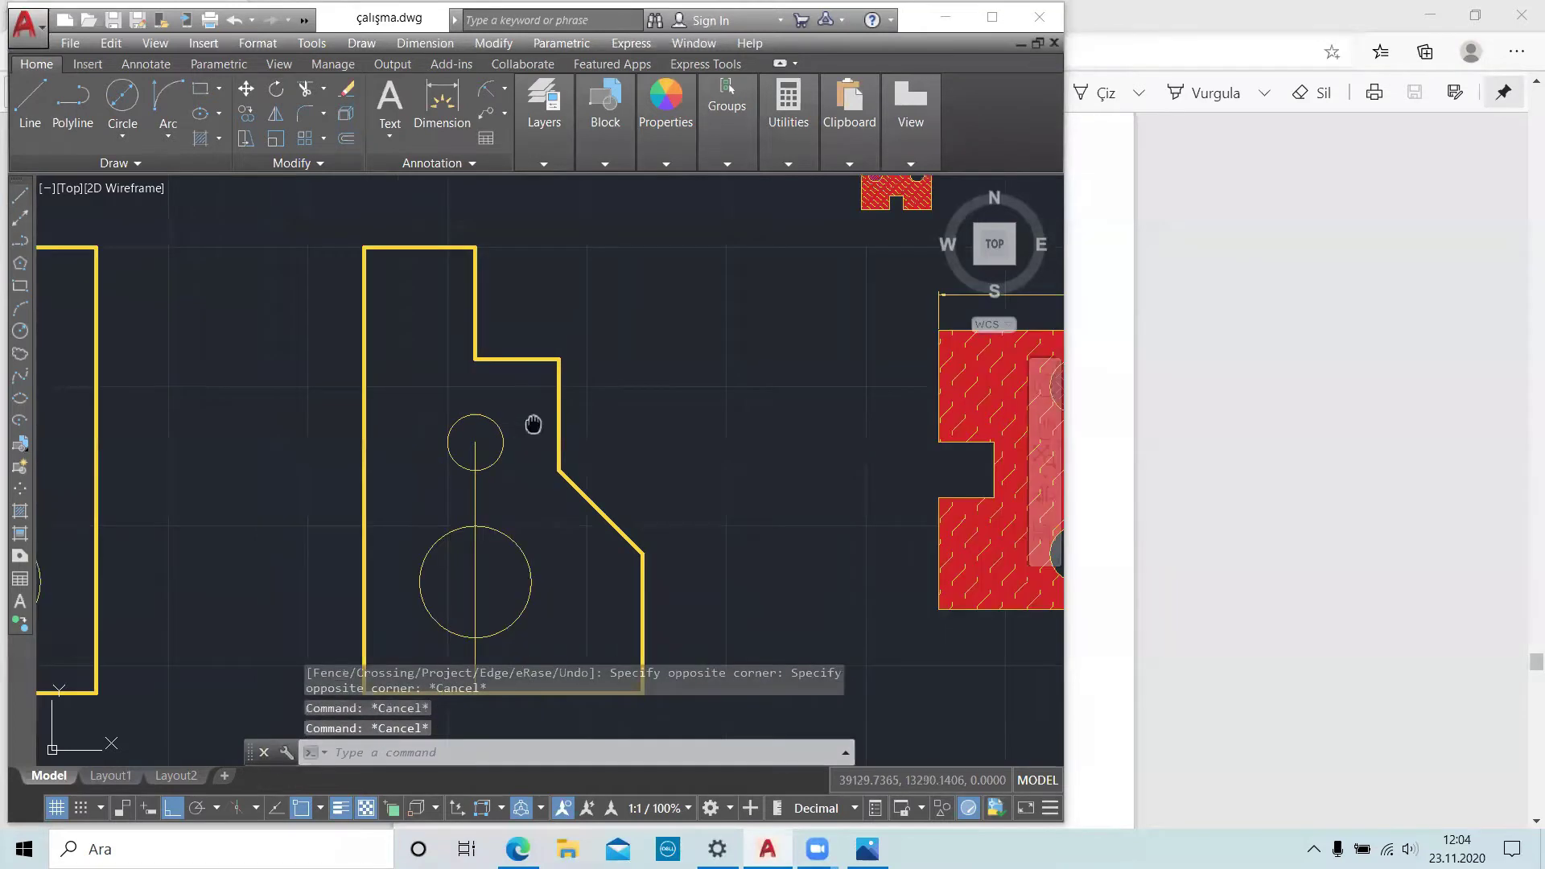
{"action": "key", "text": "Escape"}
{"action": "type", "text": "tr"}
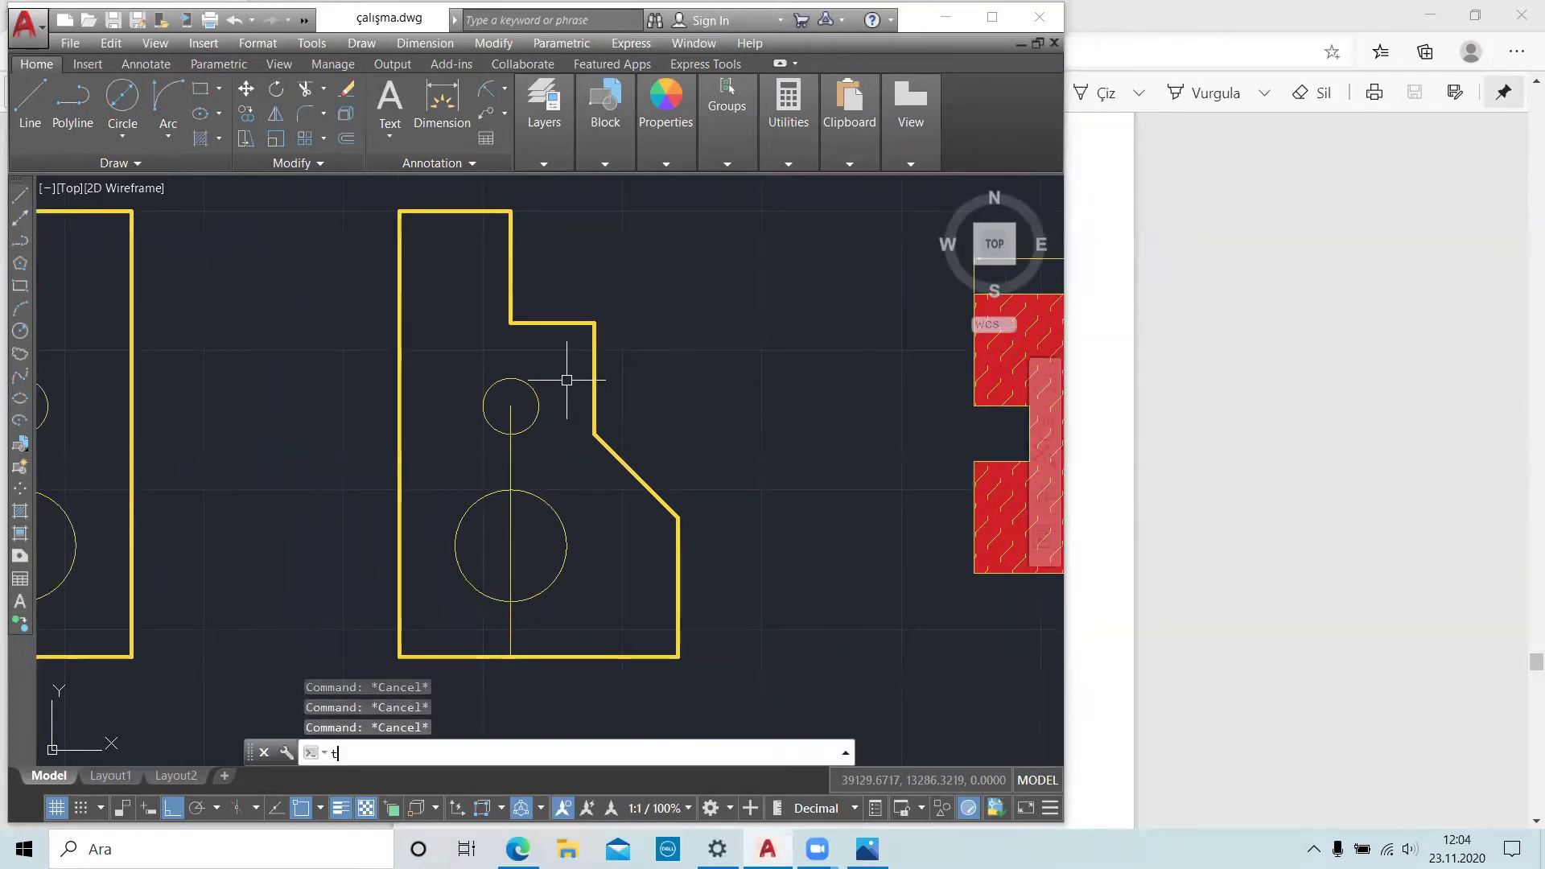
{"action": "key", "text": "Return"}
{"action": "key", "text": "Return"}
{"action": "left_click", "coordinate": [515, 435]}
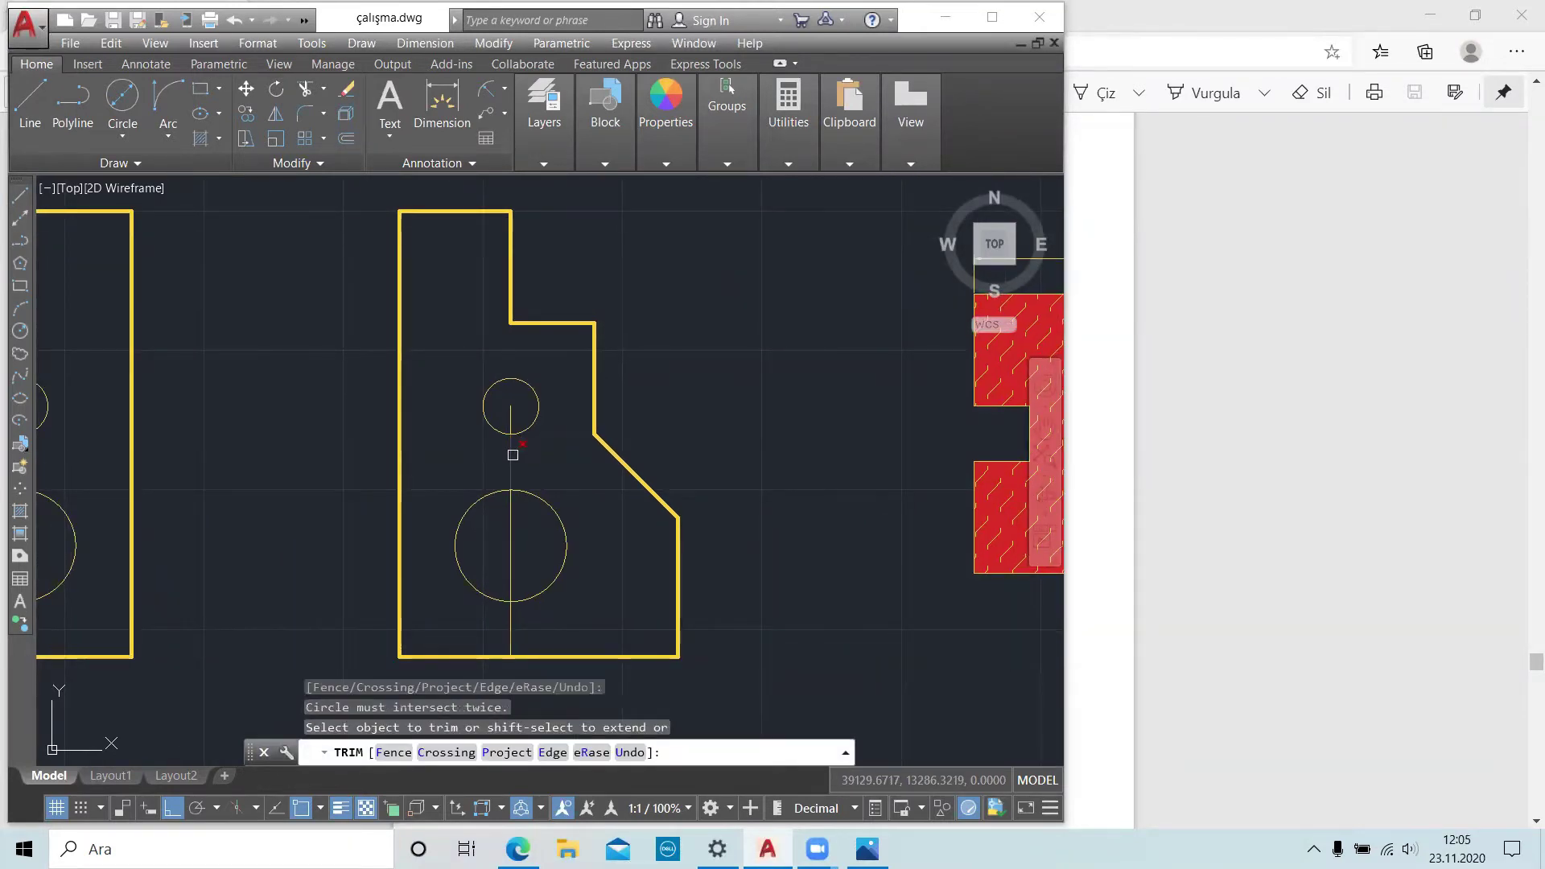
{"action": "left_click", "coordinate": [512, 455]}
{"action": "left_click", "coordinate": [516, 626]}
{"action": "scroll", "coordinate": [542, 613], "scroll_direction": "down", "scroll_amount": 2}
{"action": "middle_click_drag", "start_coordinate": [542, 614], "coordinate": [624, 410]}
{"action": "left_click", "coordinate": [624, 410]}
{"action": "scroll", "coordinate": [611, 379], "scroll_direction": "up", "scroll_amount": 2}
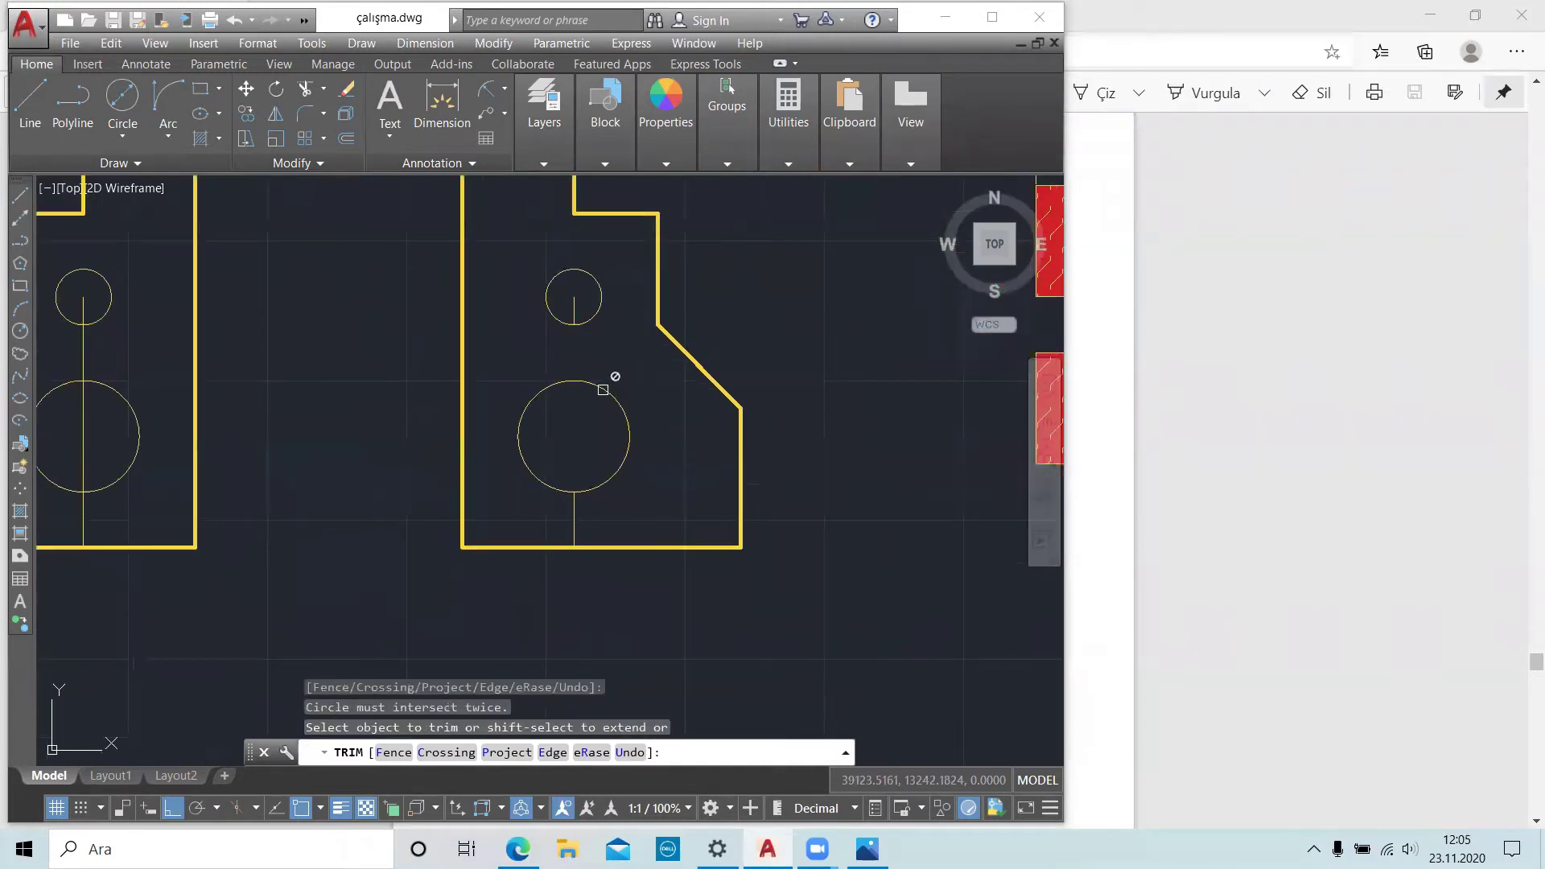
{"action": "left_click", "coordinate": [561, 537]}
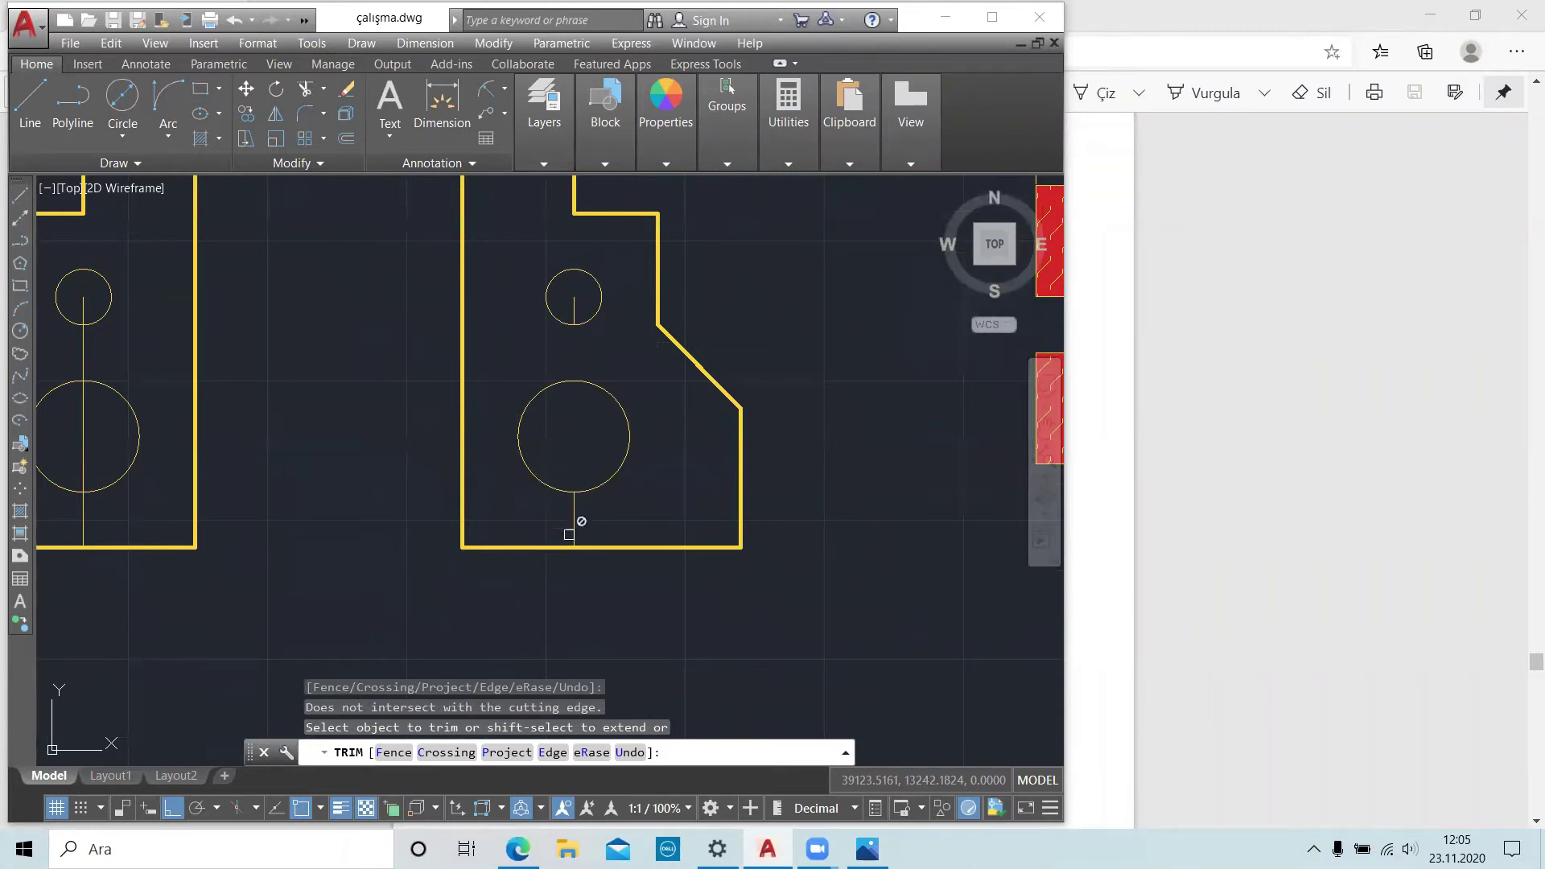
{"action": "scroll", "coordinate": [571, 527], "scroll_direction": "up", "scroll_amount": 2}
{"action": "scroll", "coordinate": [575, 519], "scroll_direction": "up", "scroll_amount": 4}
{"action": "scroll", "coordinate": [585, 501], "scroll_direction": "down", "scroll_amount": 2}
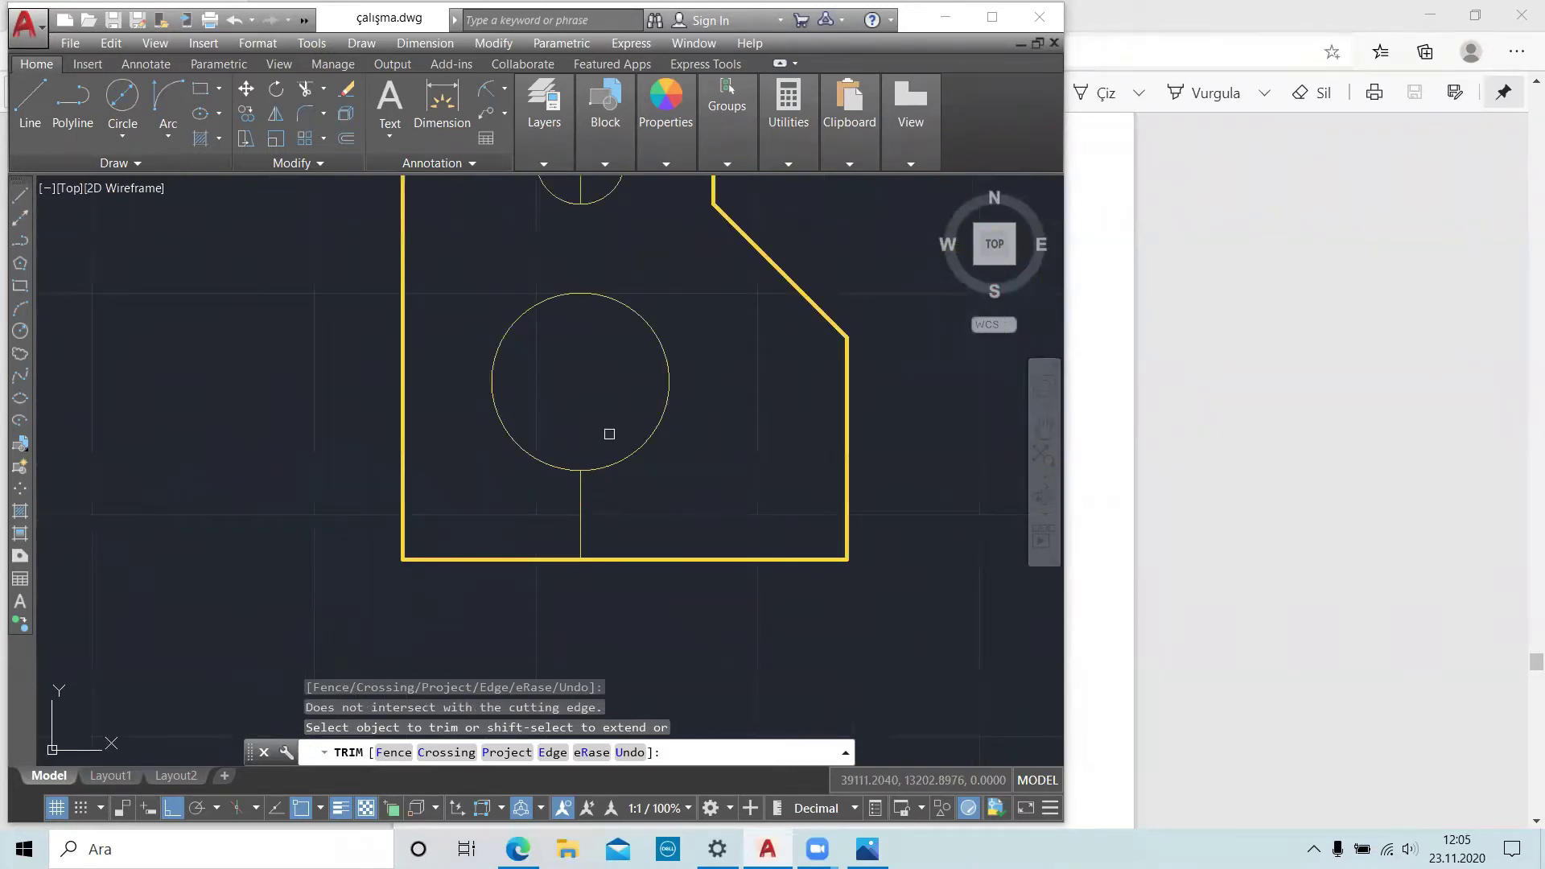
{"action": "left_click", "coordinate": [579, 416]}
{"action": "left_click", "coordinate": [618, 472]}
{"action": "key", "text": "Escape"}
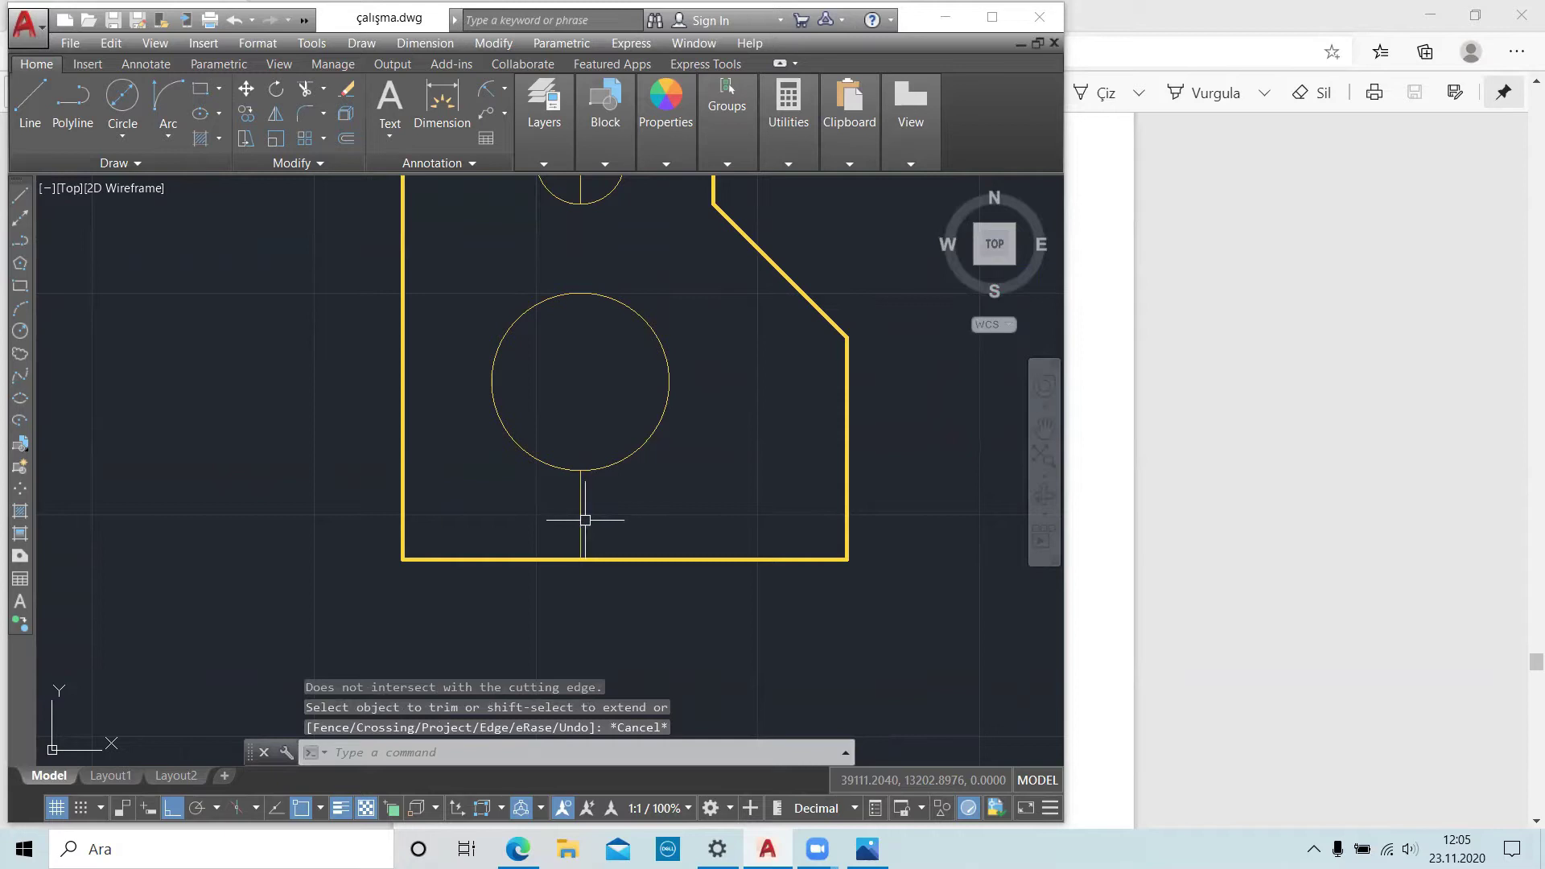
{"action": "left_click", "coordinate": [582, 518]}
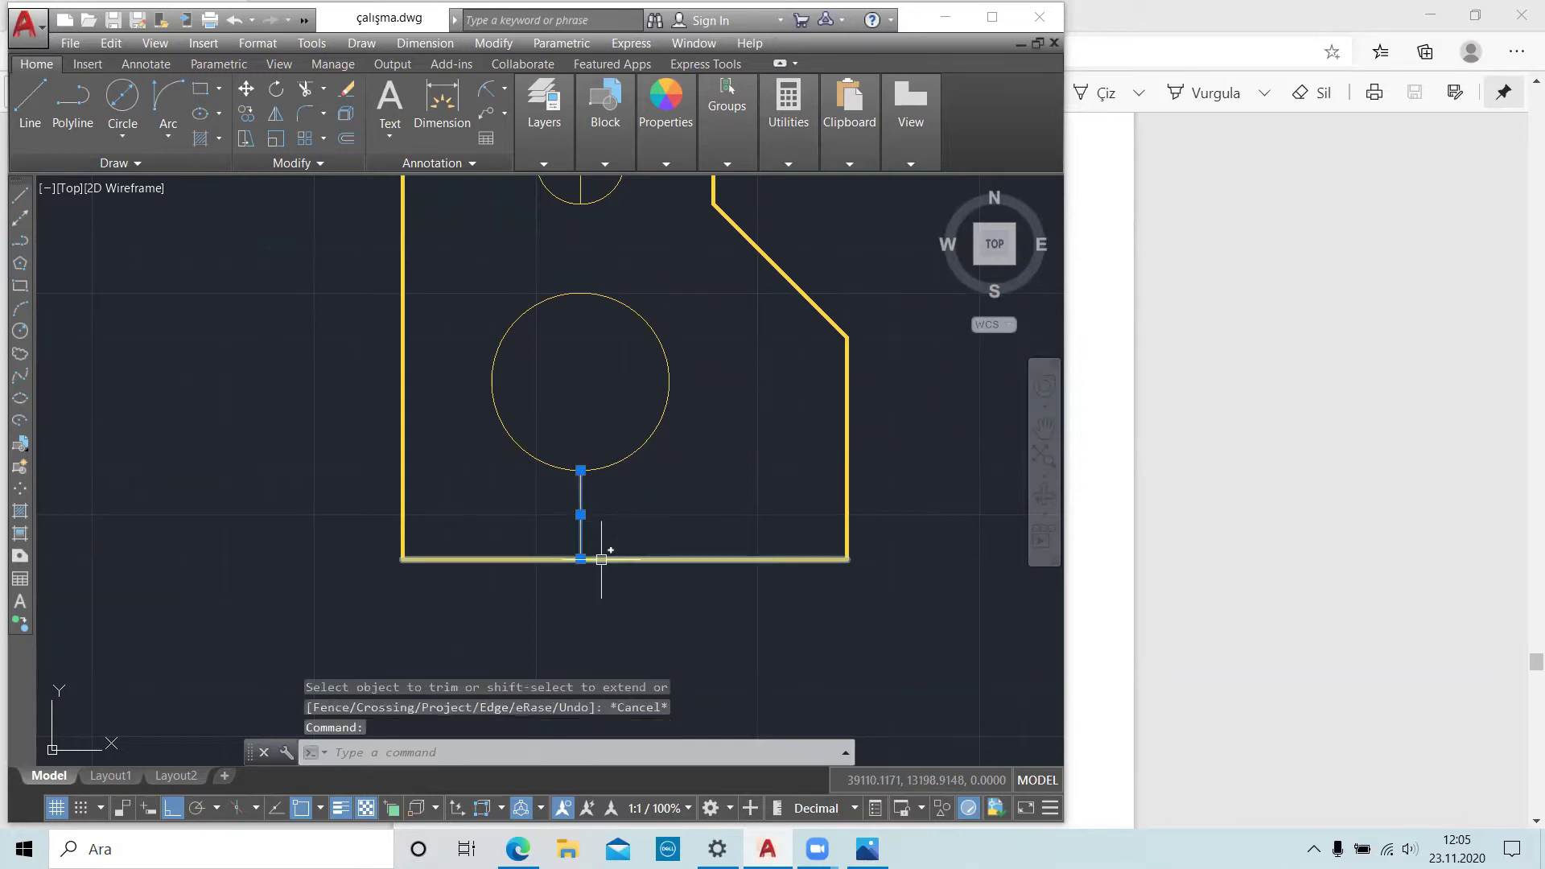
{"action": "key", "text": "Delete"}
{"action": "type", "text": "u"}
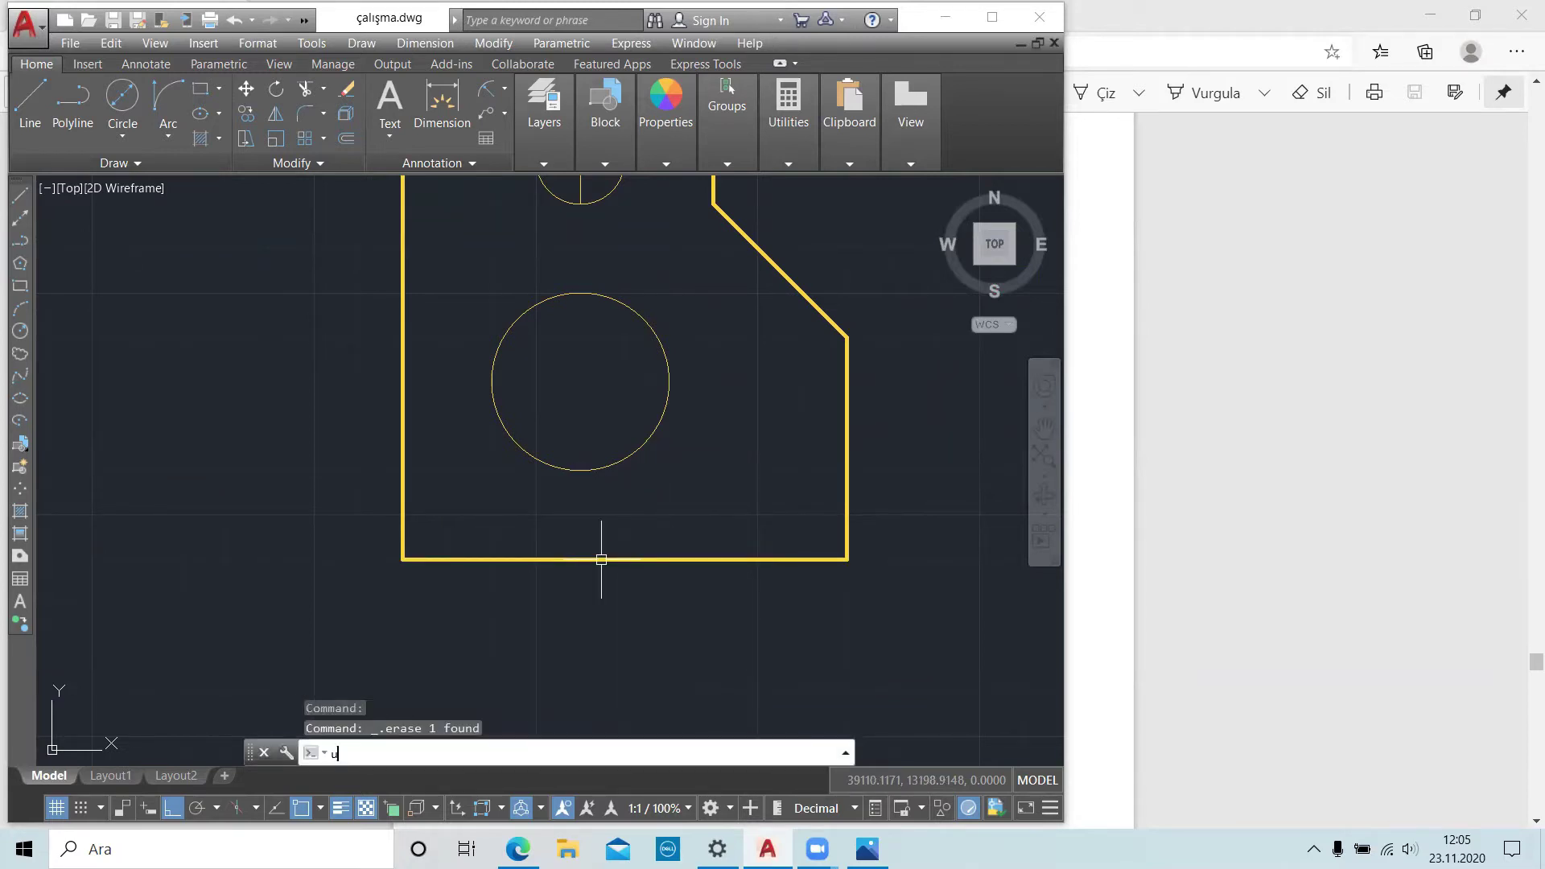
{"action": "key", "text": "Return"}
{"action": "type", "text": "u"}
{"action": "key", "text": "Return"}
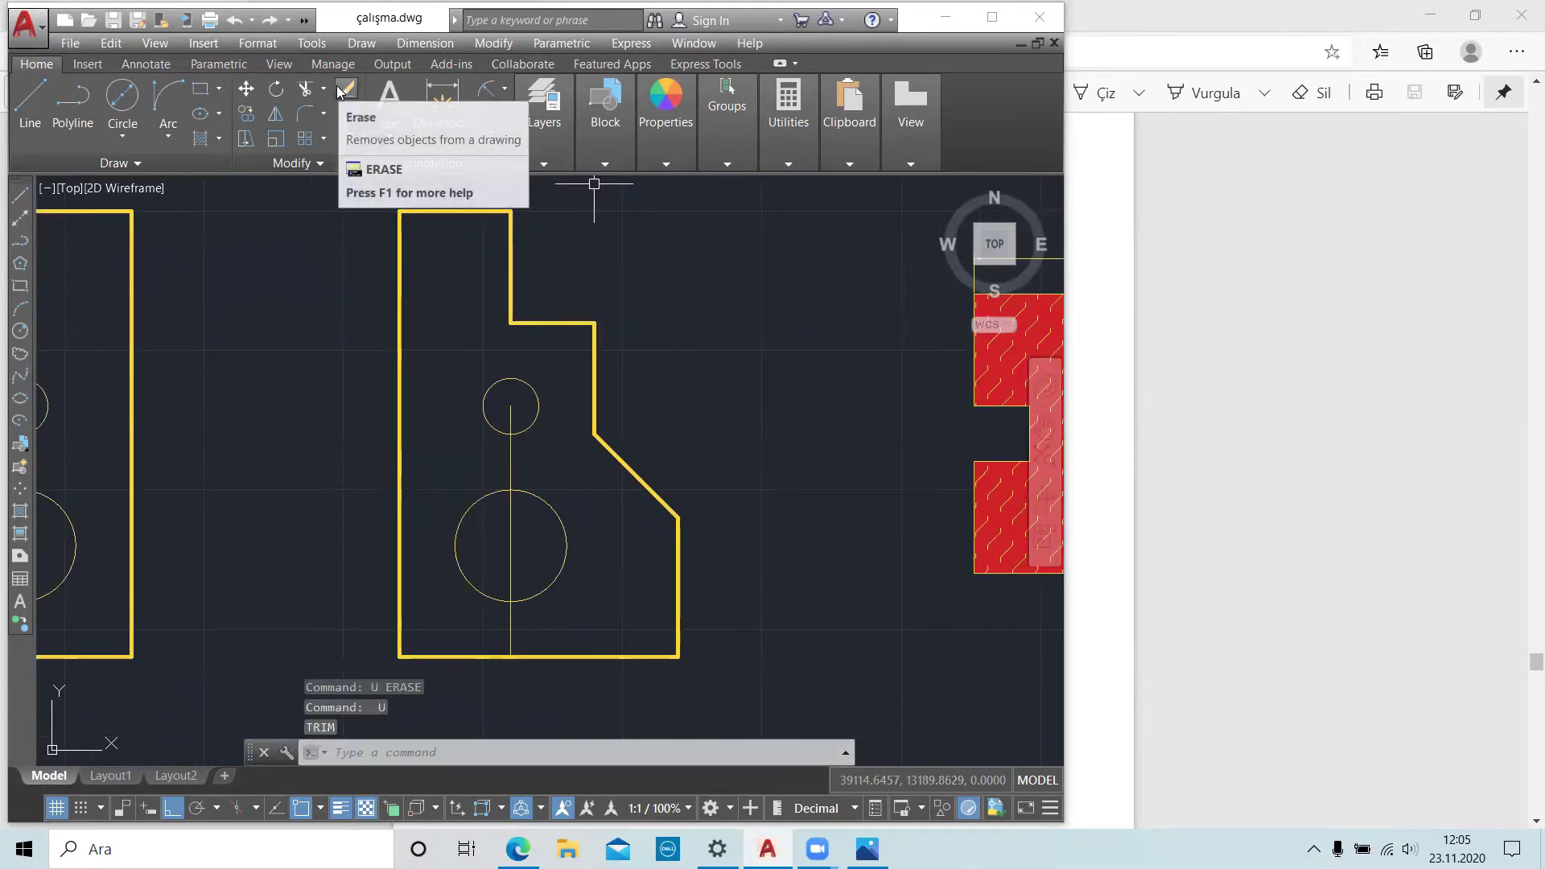
{"action": "type", "text": "e"}
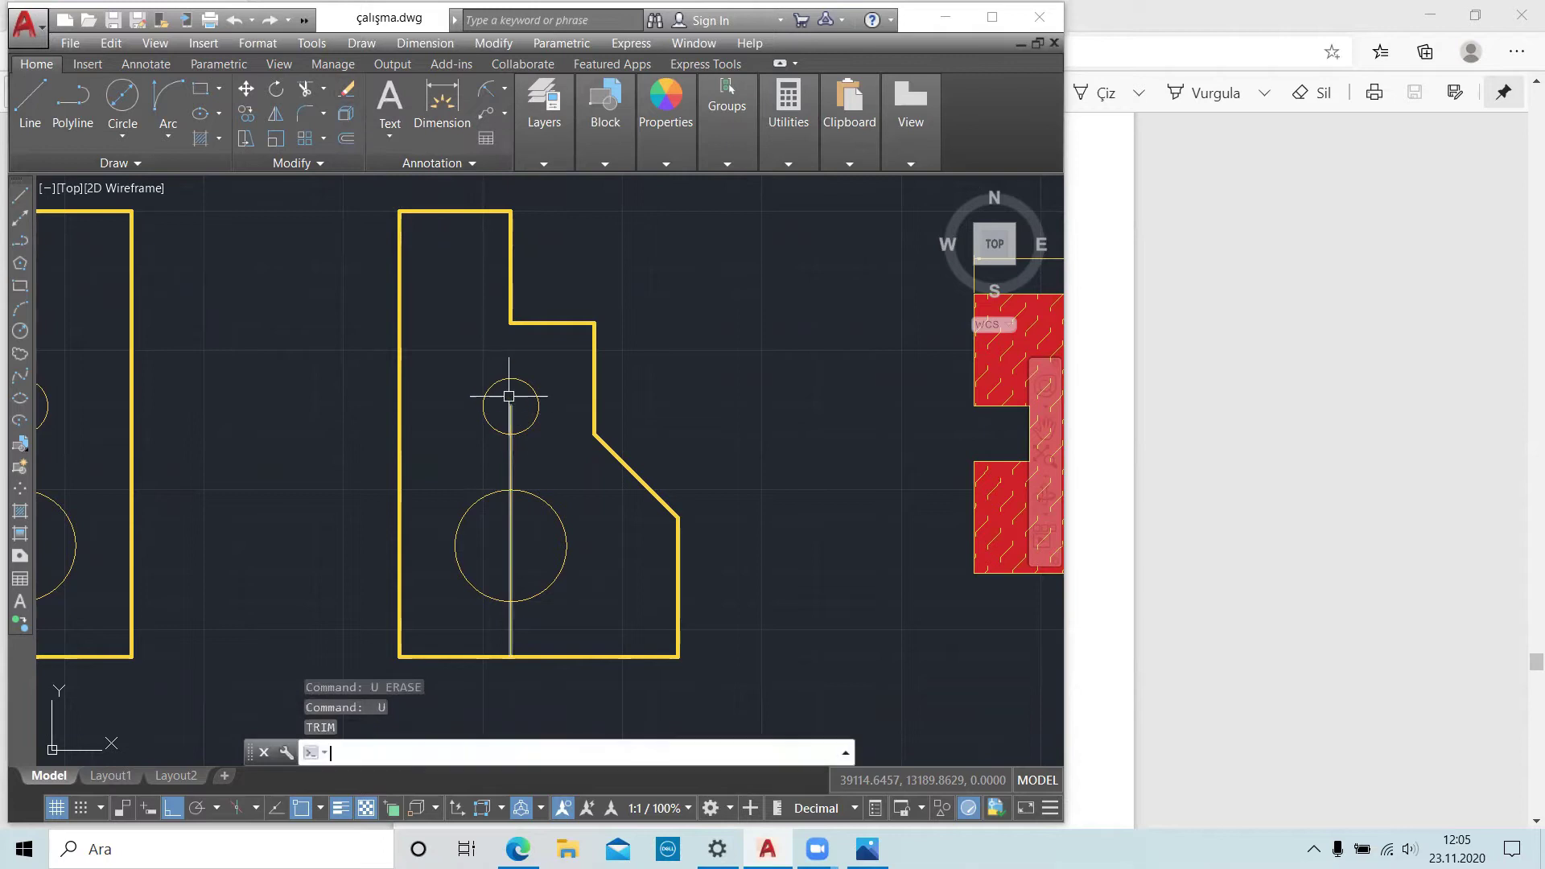
{"action": "key", "text": "Return"}
{"action": "left_click", "coordinate": [509, 540]}
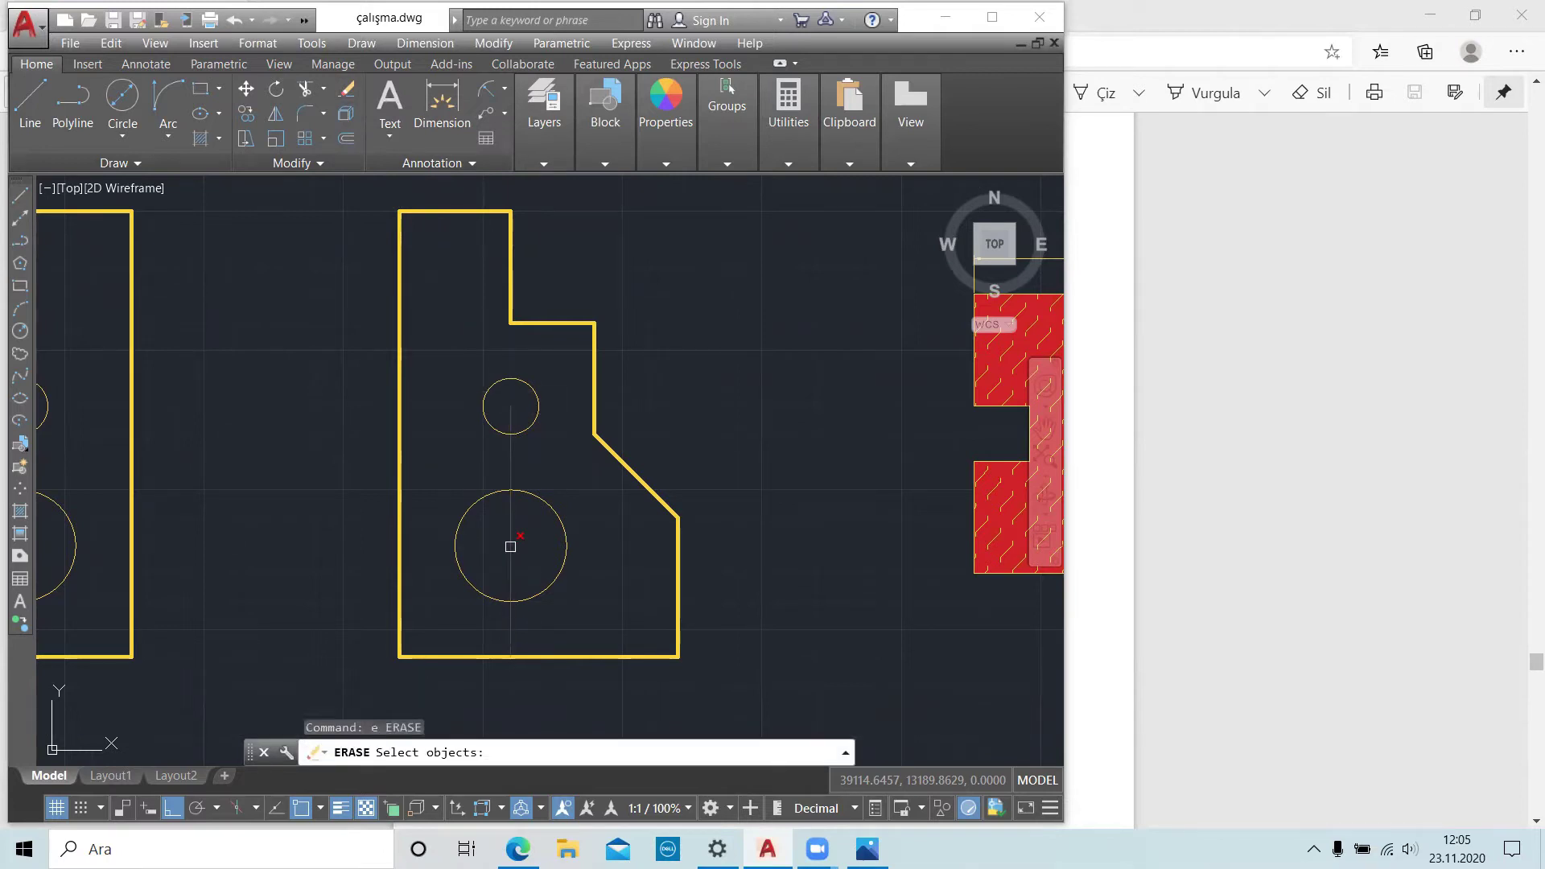
{"action": "key", "text": "Return"}
{"action": "middle_click_drag", "start_coordinate": [503, 524], "coordinate": [625, 548]}
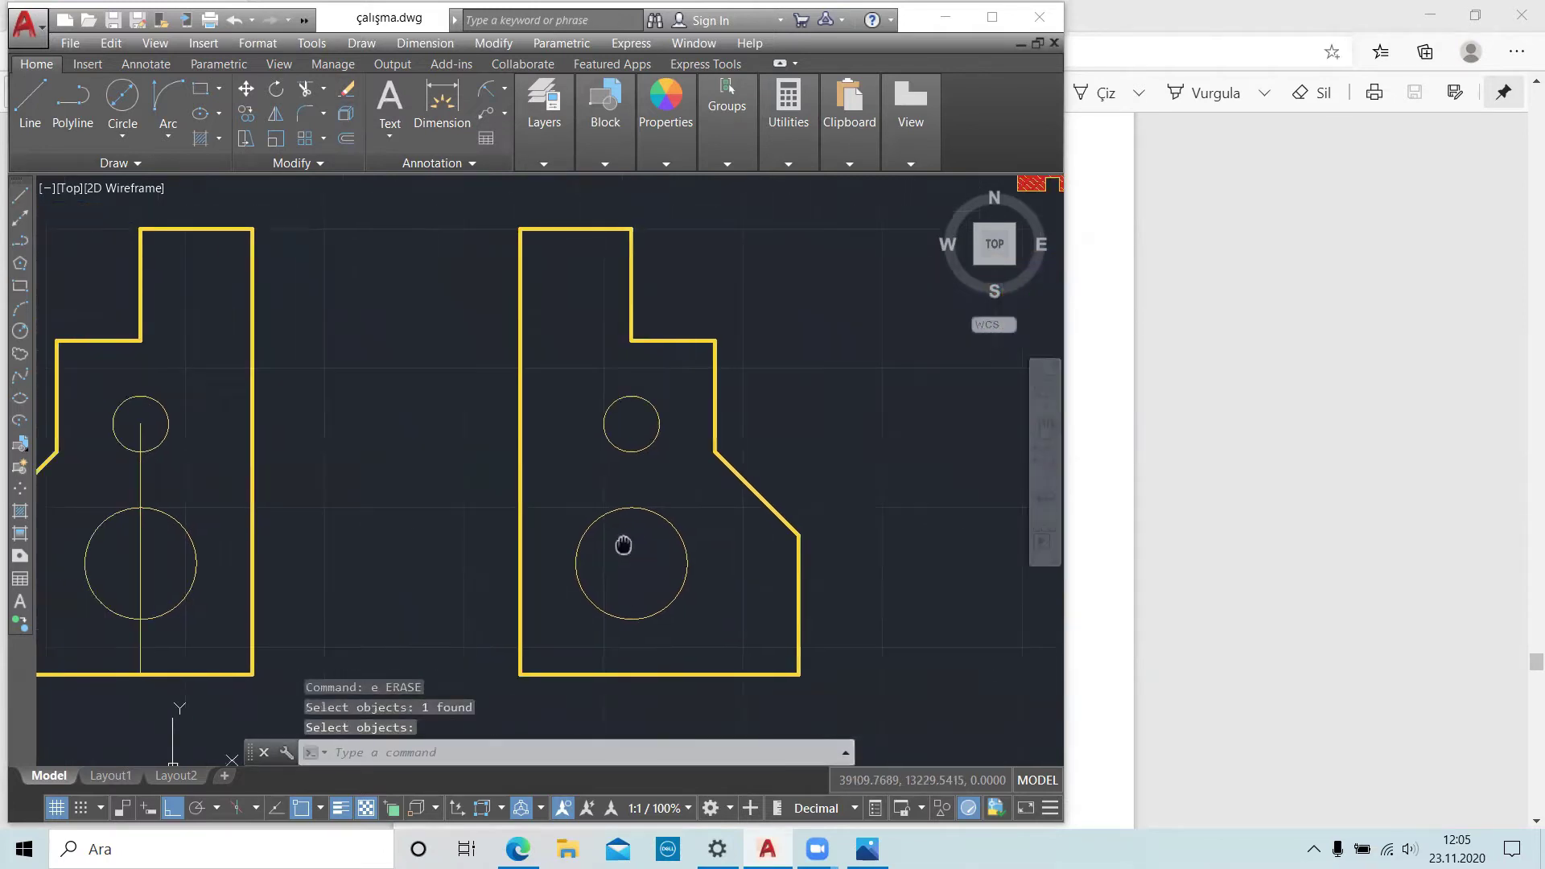
{"action": "key", "text": "Escape"}
{"action": "key", "text": "Escape"}
{"action": "key", "text": "Escape"}
{"action": "mouse_move", "coordinate": [306, 113]}
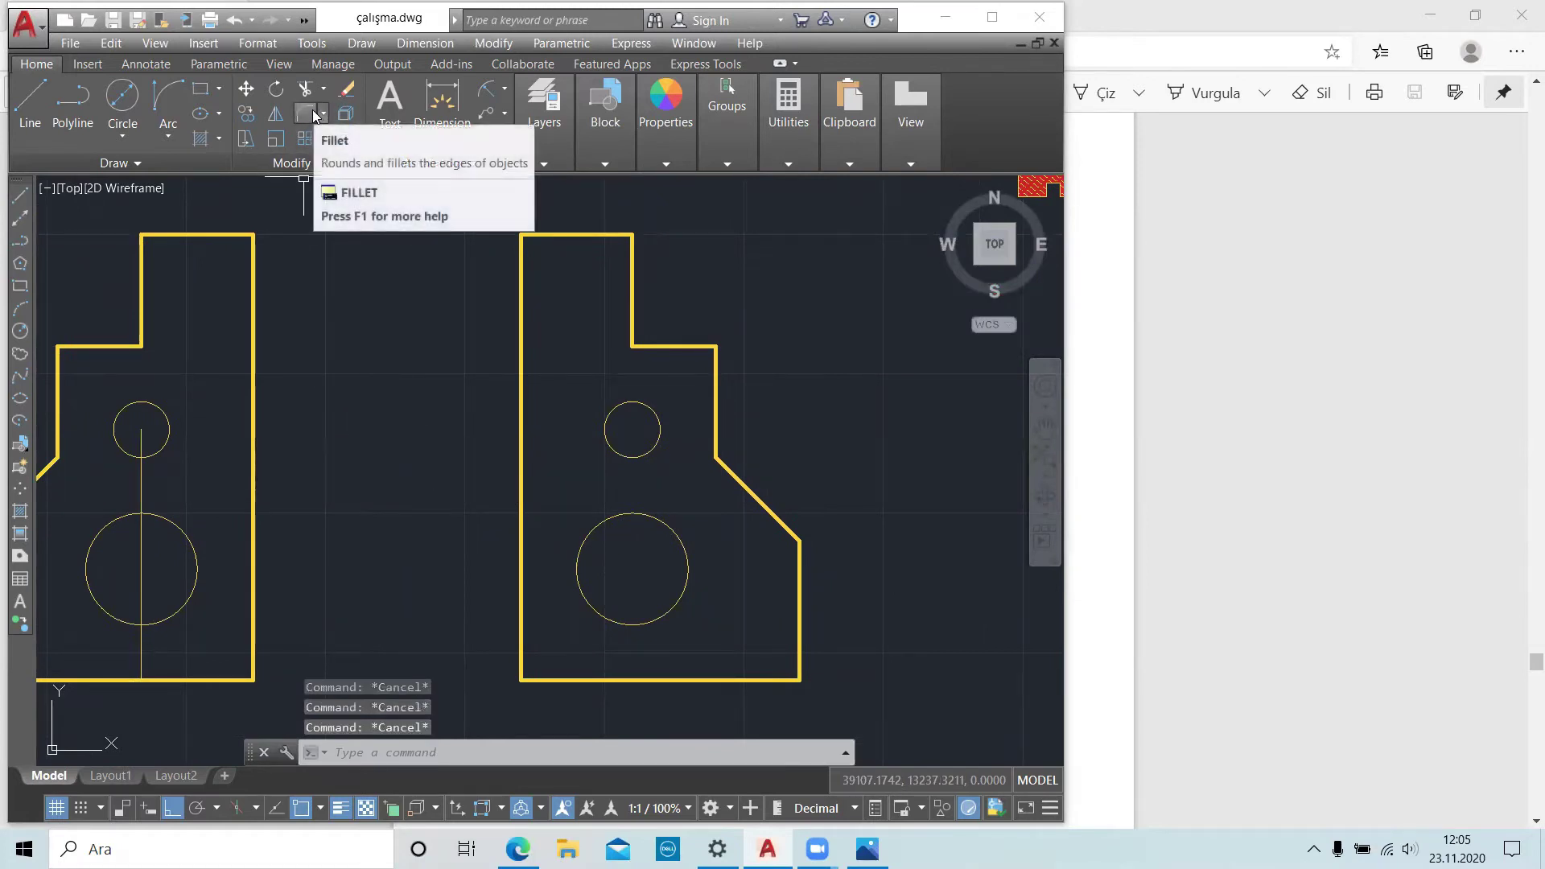
{"action": "left_click", "coordinate": [324, 90]}
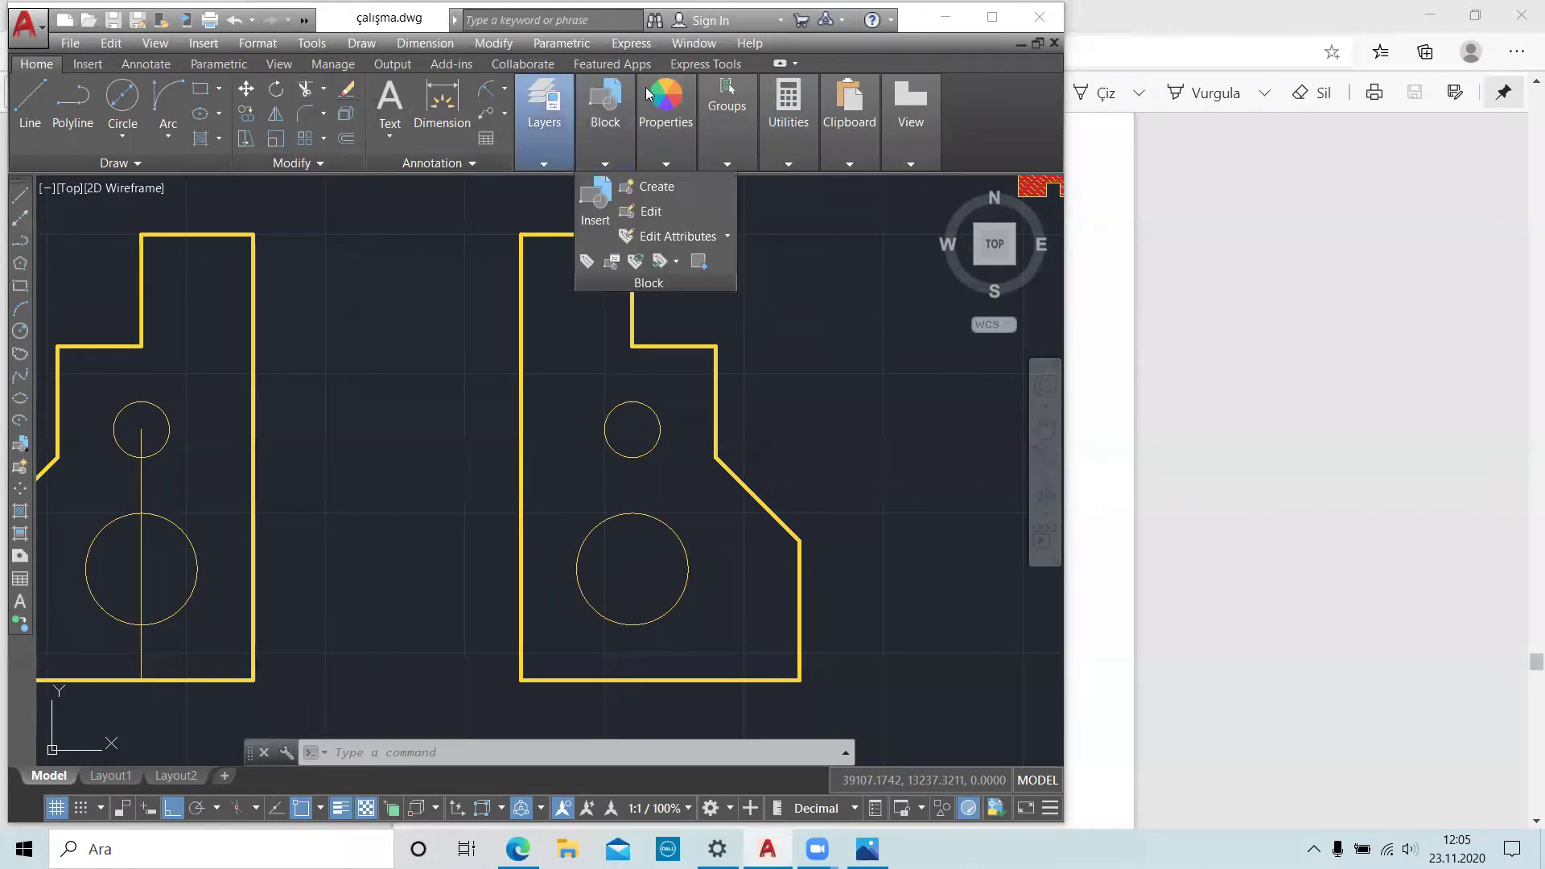
{"action": "left_click", "coordinate": [323, 92]}
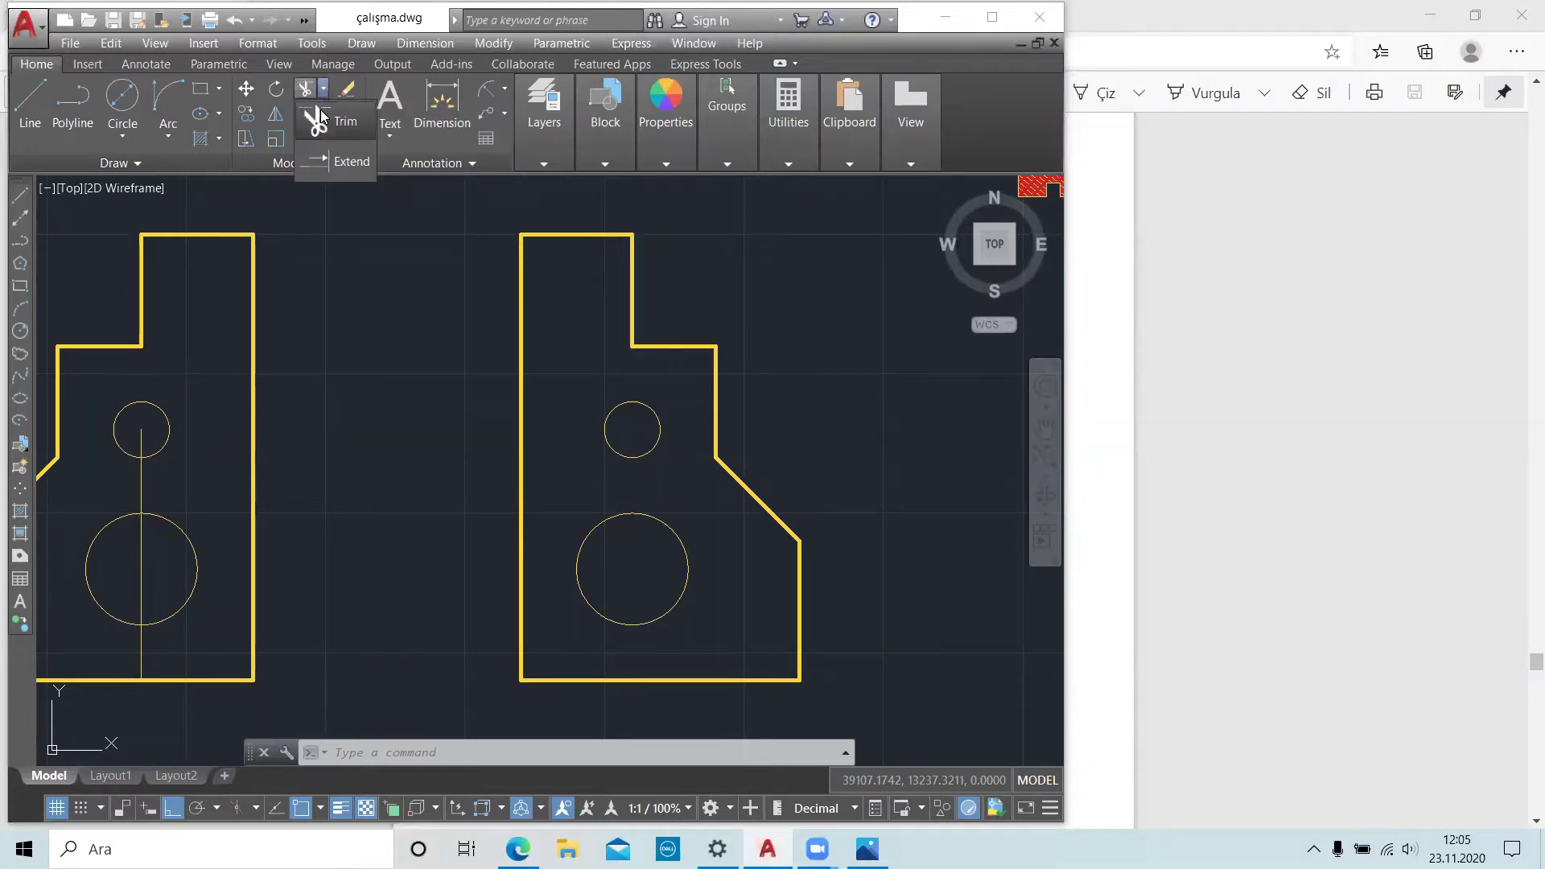
{"action": "scroll", "coordinate": [309, 225], "scroll_direction": "down", "scroll_amount": 2}
- Frame both part outlines in view, then start and cancel the Trim tool
{"action": "key", "text": "Escape"}
{"action": "key", "text": "Escape"}
{"action": "key", "text": "Escape"}
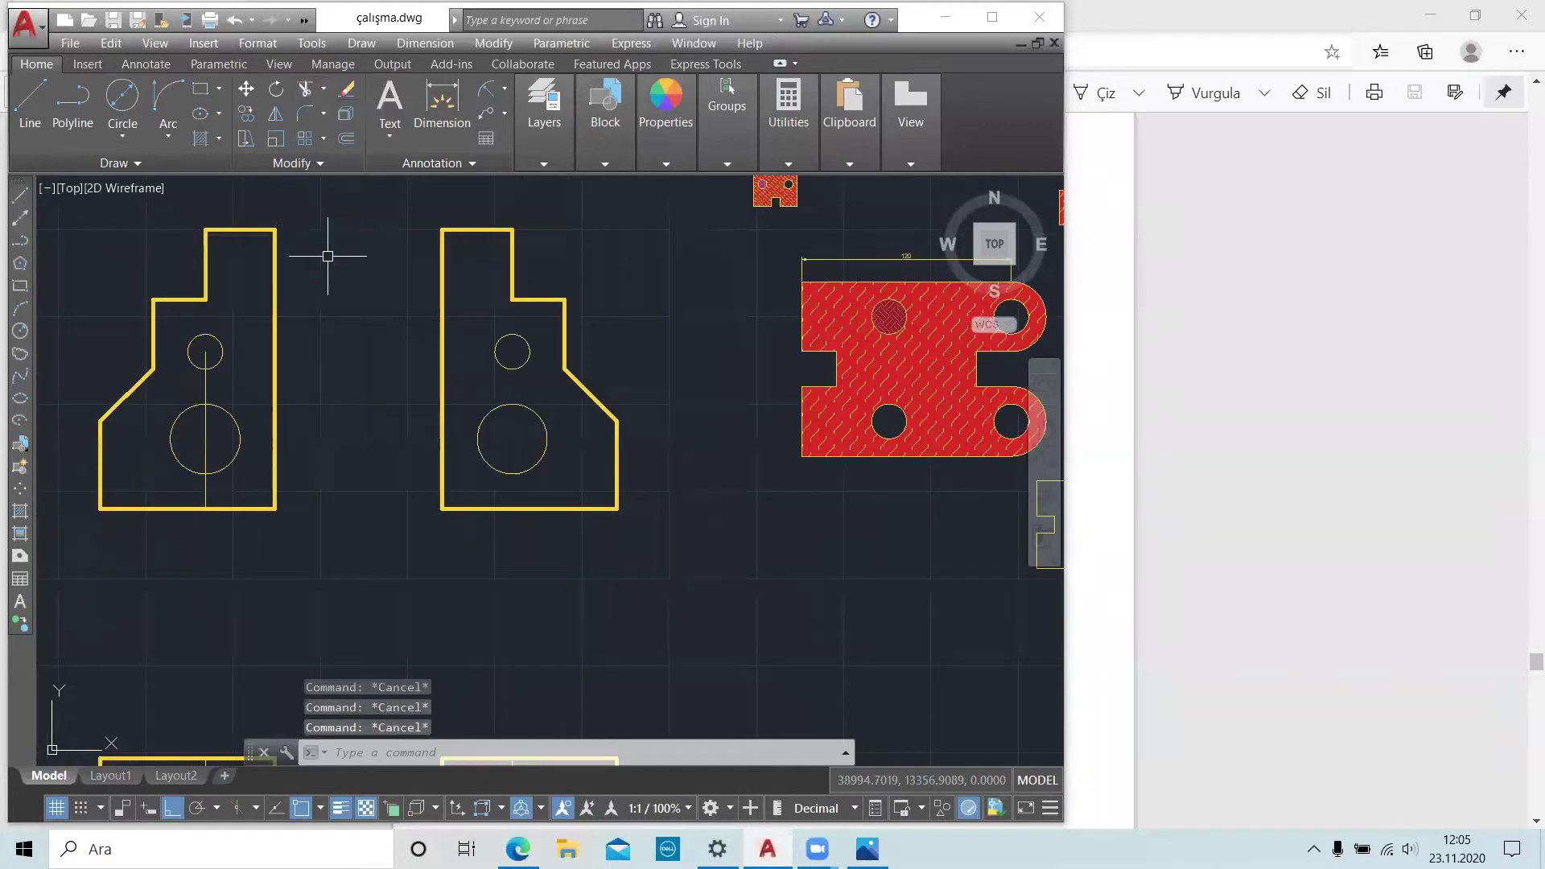
{"action": "scroll", "coordinate": [277, 373], "scroll_direction": "up", "scroll_amount": 4}
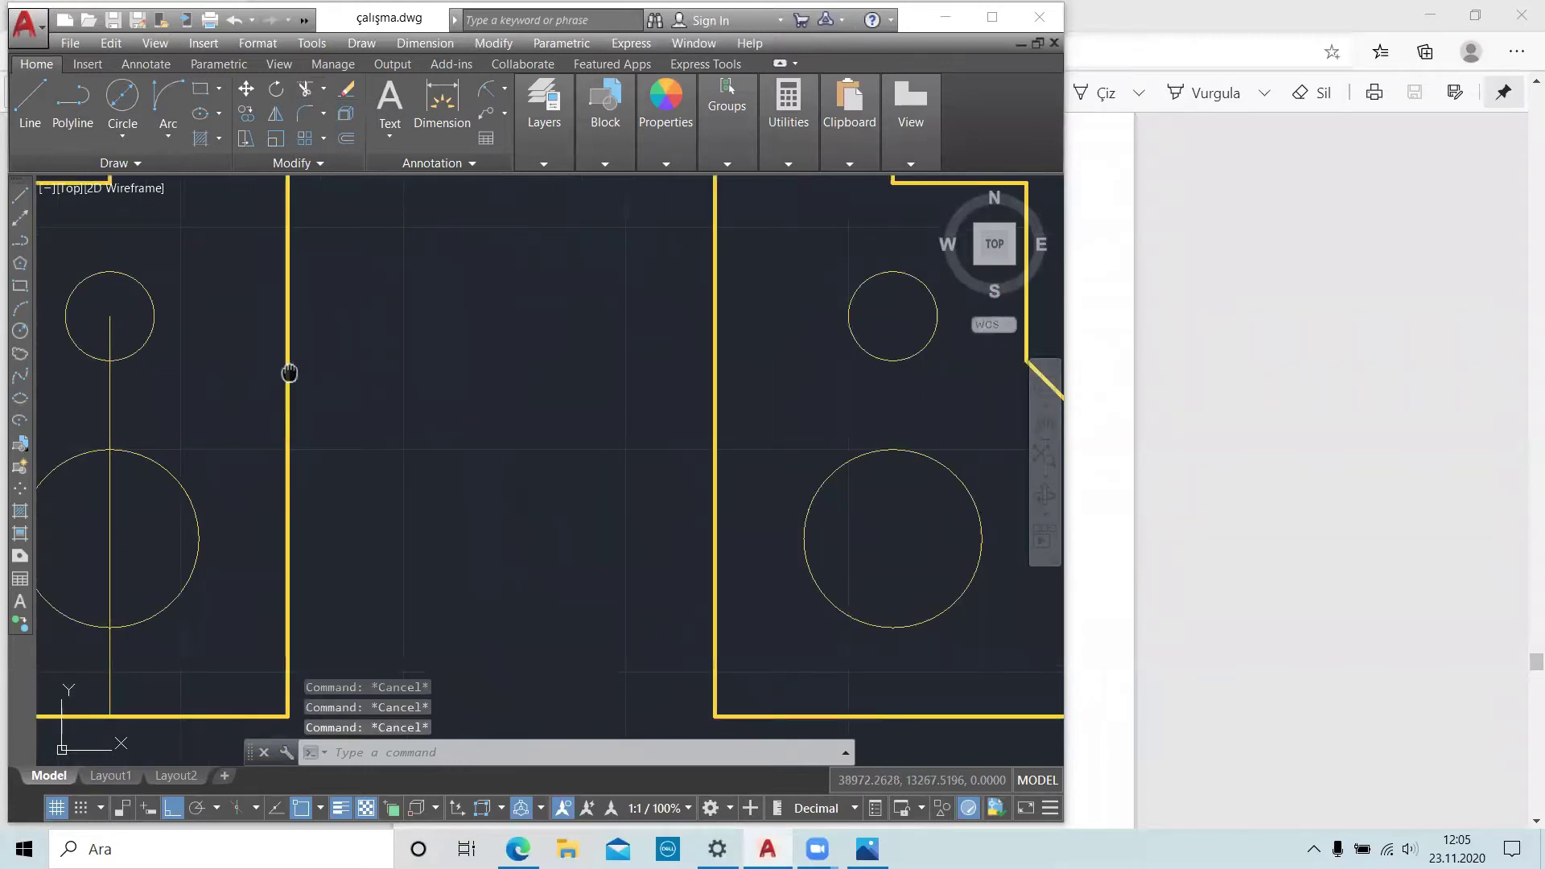
{"action": "scroll", "coordinate": [290, 372], "scroll_direction": "down", "scroll_amount": 2}
{"action": "middle_click_drag", "start_coordinate": [289, 373], "coordinate": [462, 376]}
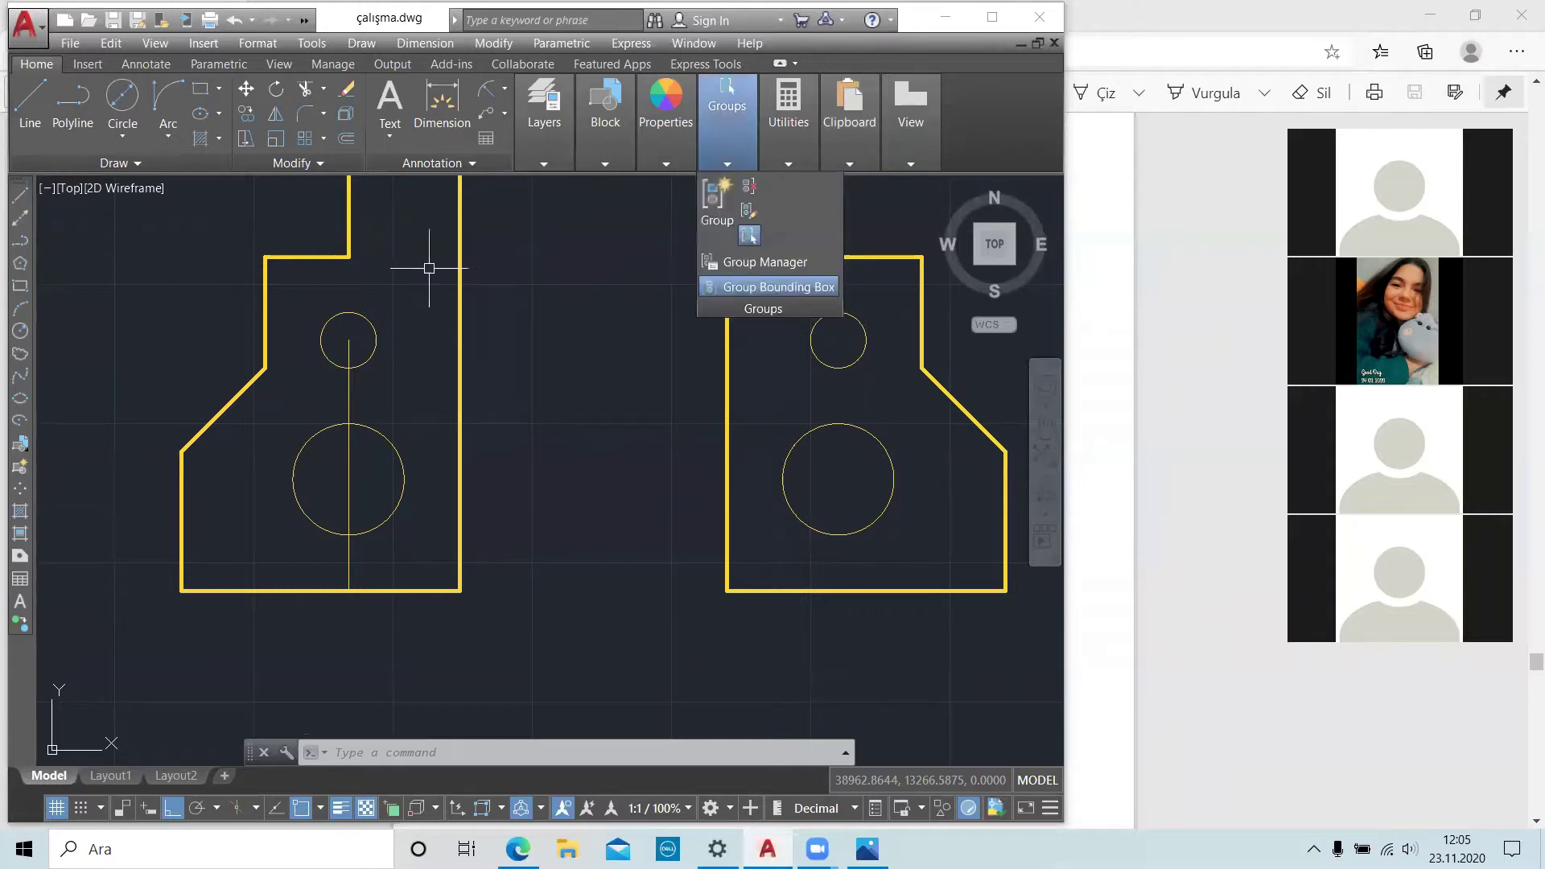
{"action": "scroll", "coordinate": [412, 283], "scroll_direction": "up", "scroll_amount": 2}
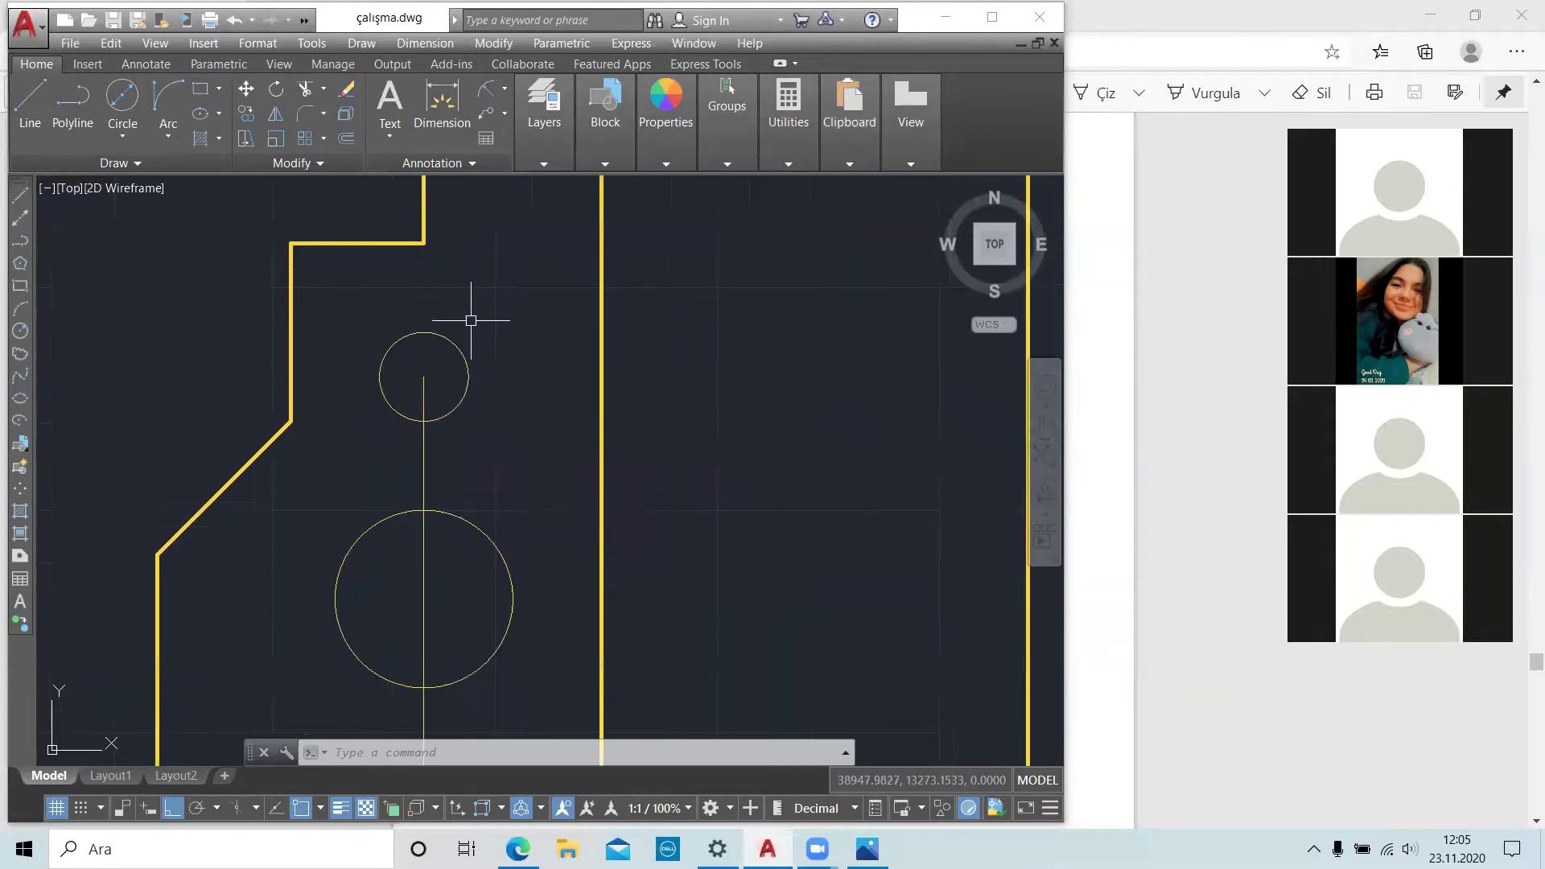
{"action": "left_click", "coordinate": [304, 94]}
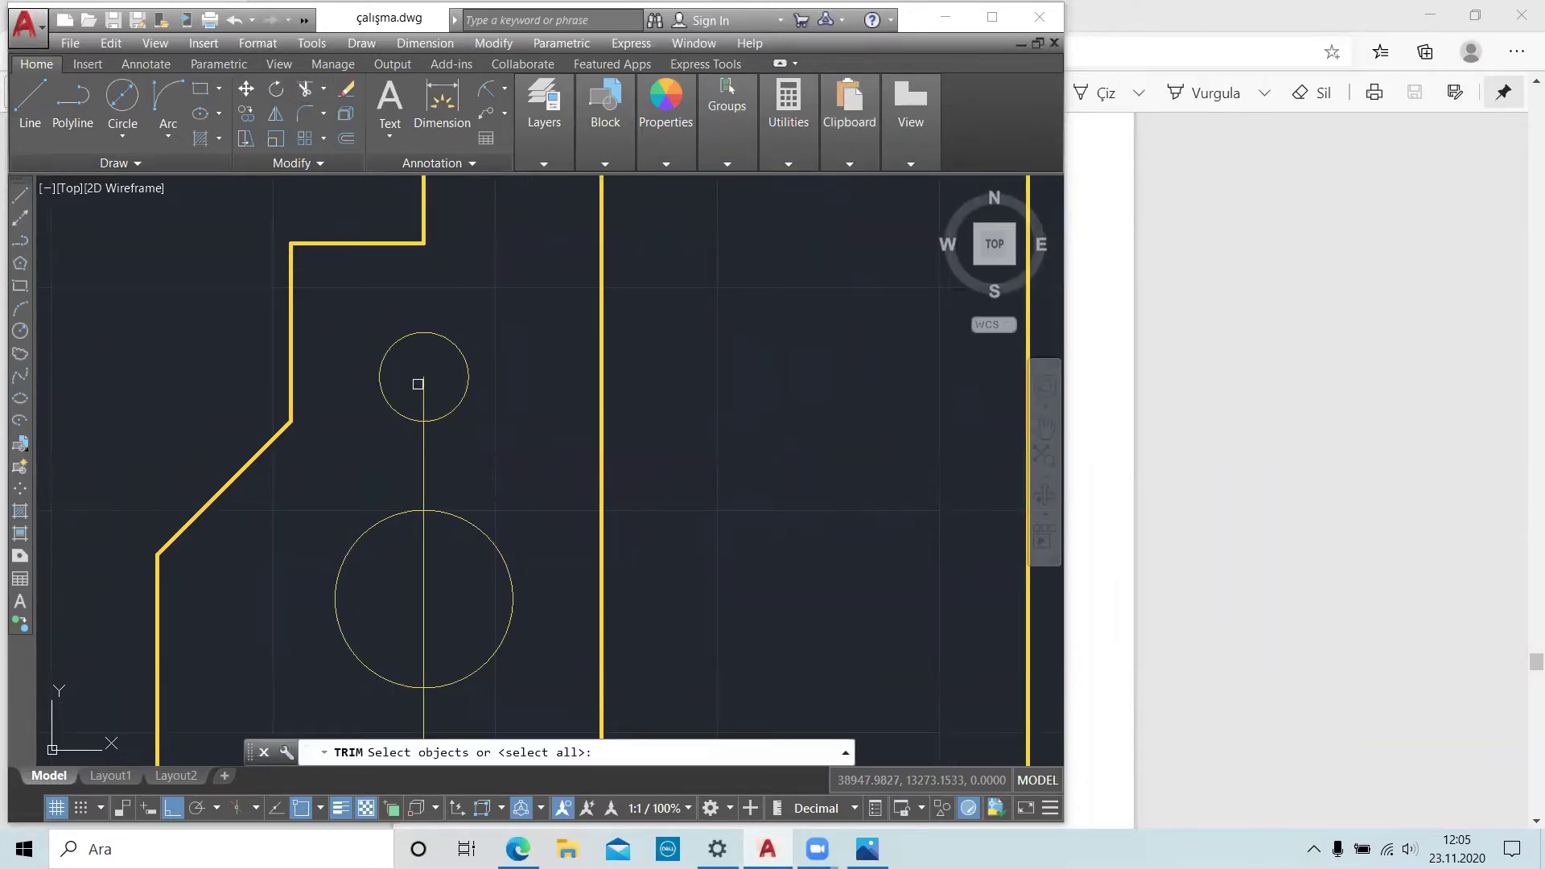
{"action": "key", "text": "Escape"}
{"action": "key", "text": "Escape"}
{"action": "key", "text": "Escape"}
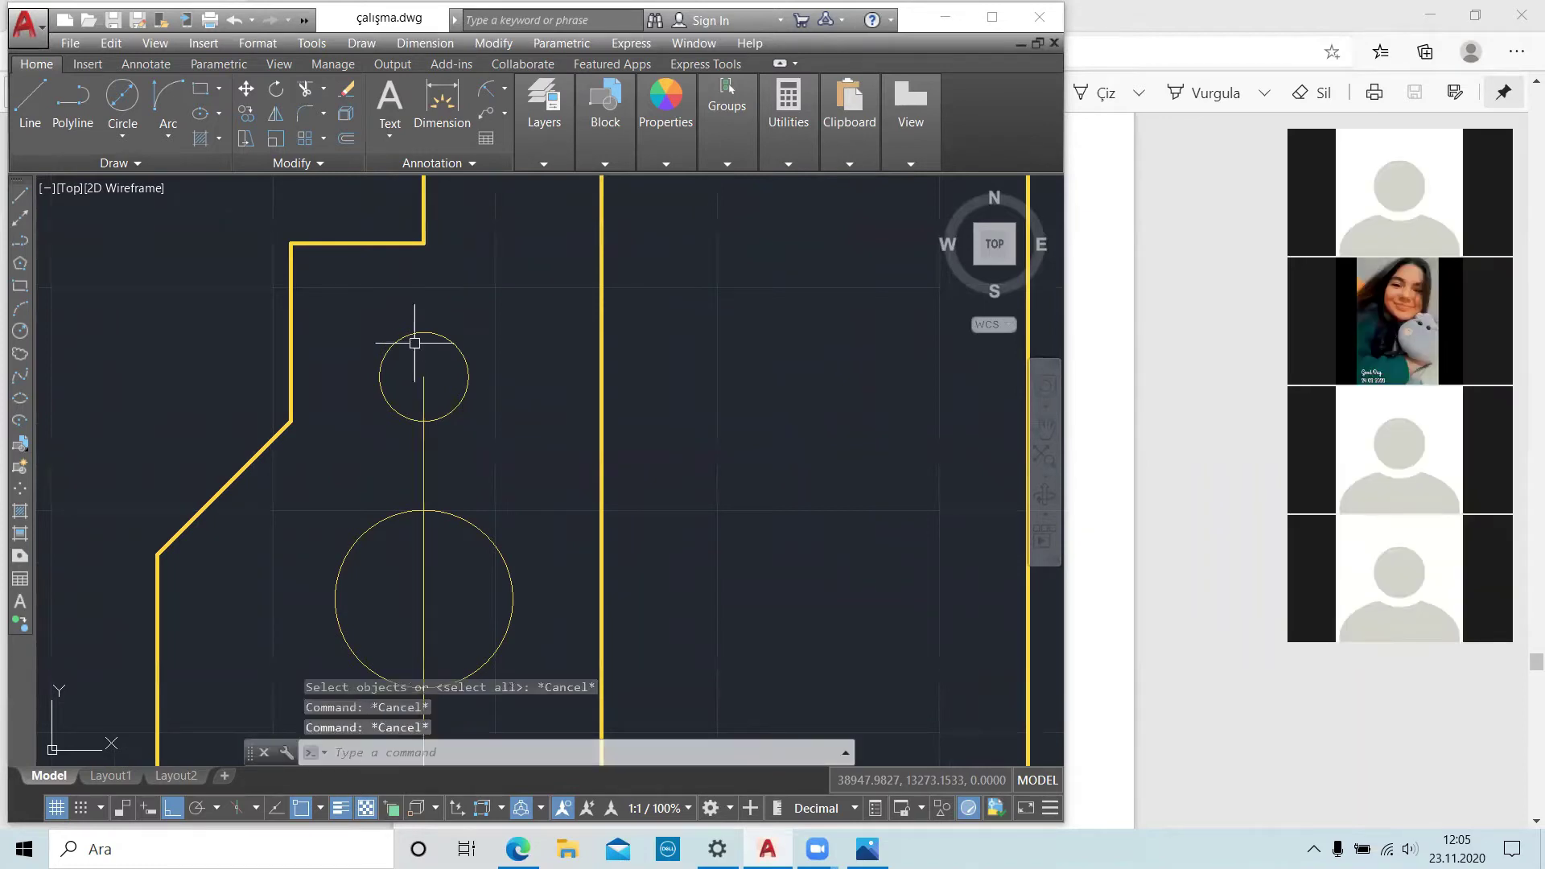
- Attempt to trim the centre line using all objects as cutting edges
{"action": "type", "text": "tr"}
{"action": "key", "text": "Return"}
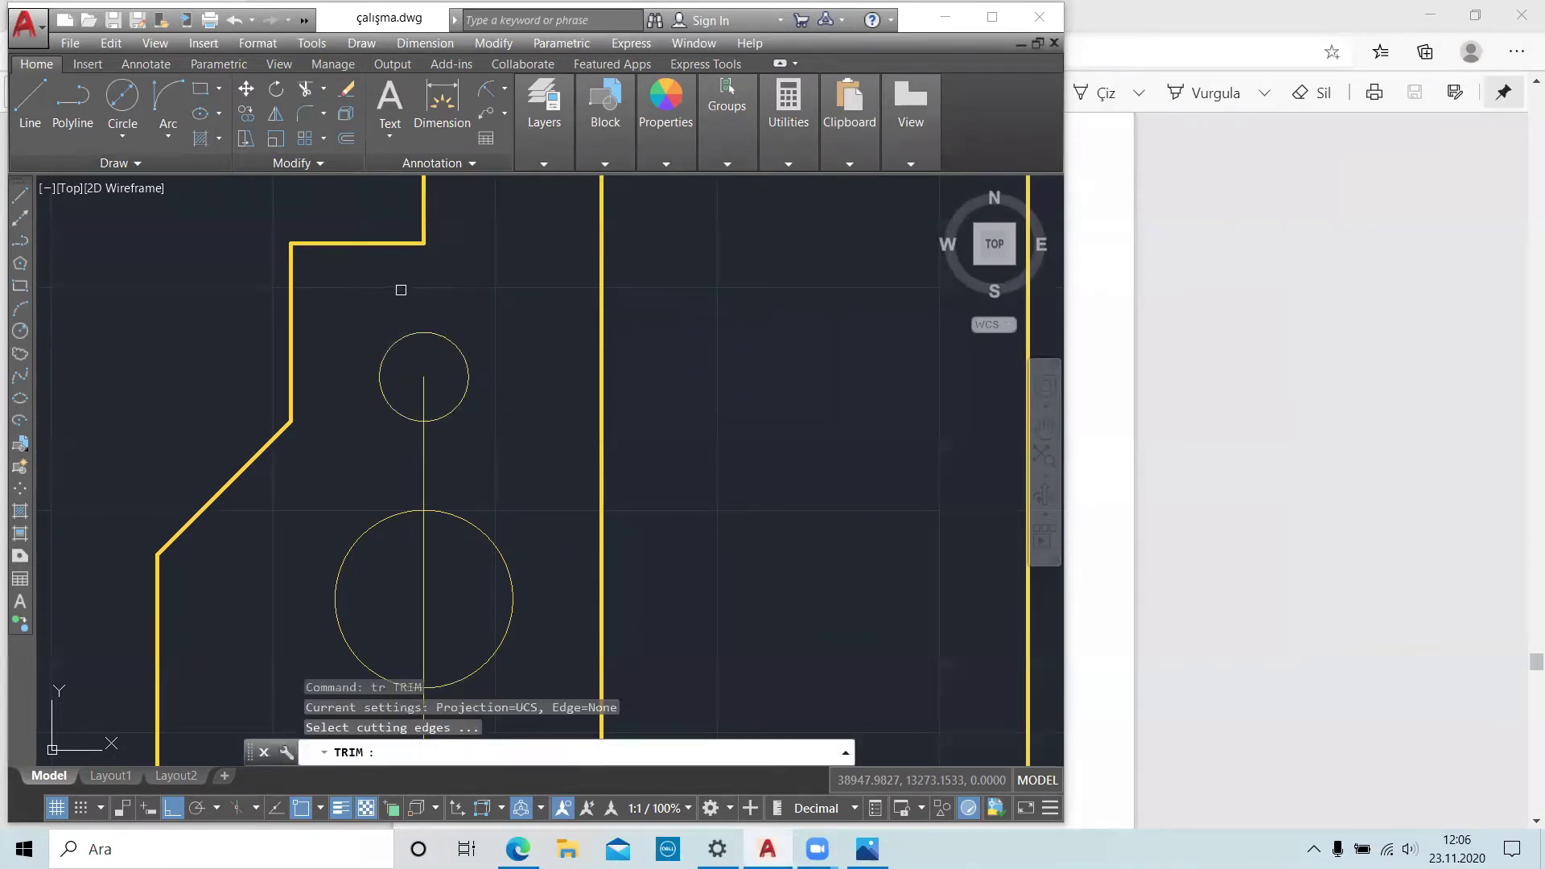
{"action": "key", "text": "Return"}
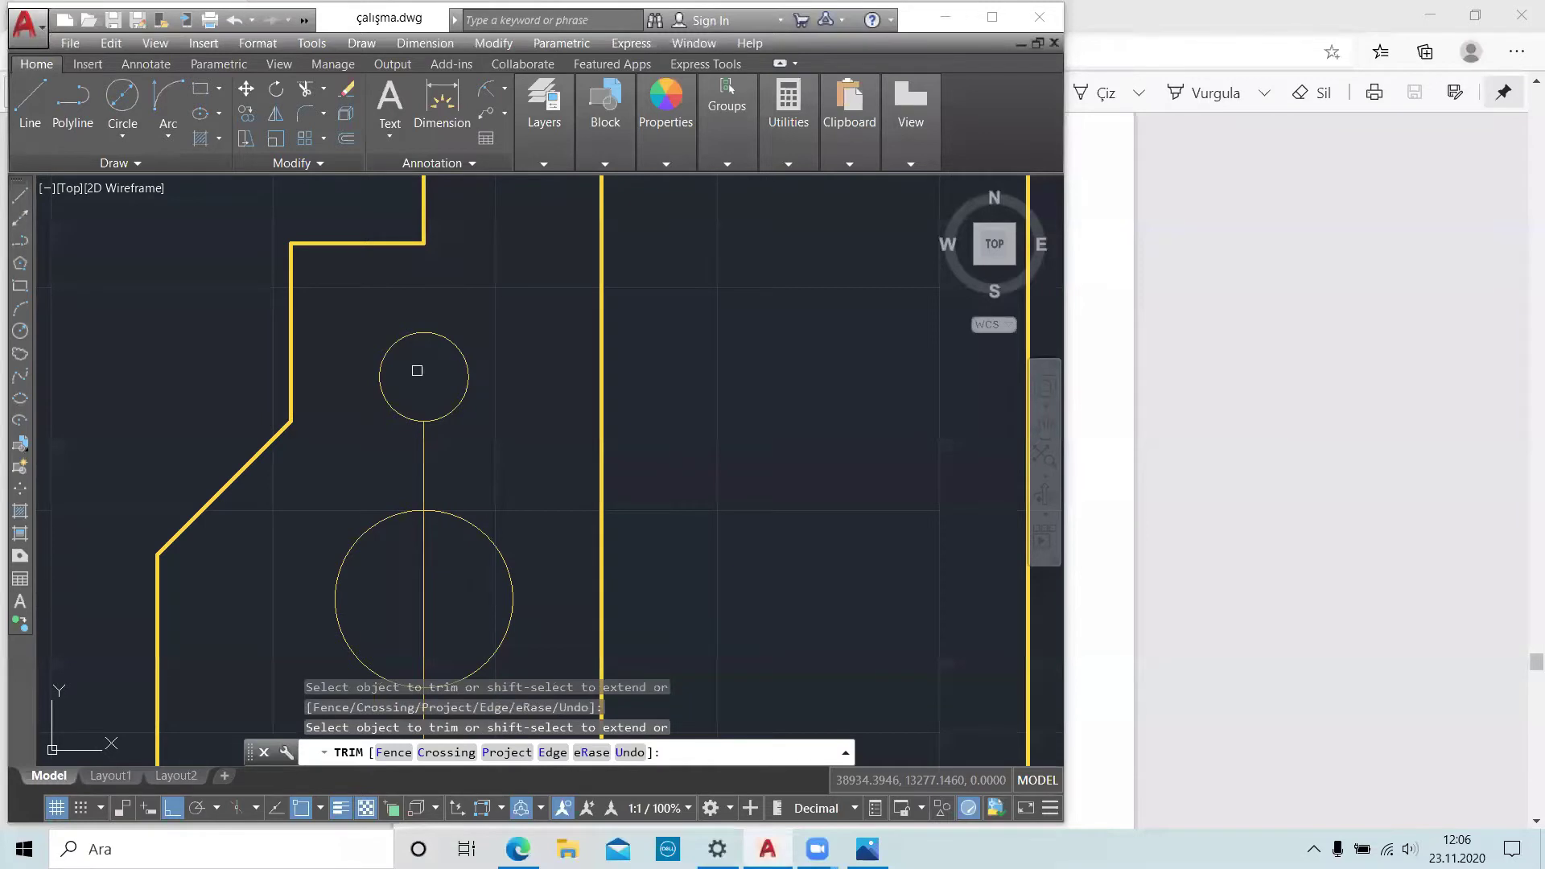
{"action": "left_click", "coordinate": [358, 241]}
{"action": "key", "text": "Escape"}
- Switch to Extend and try extending the centre line, then cancel
{"action": "left_click", "coordinate": [322, 95]}
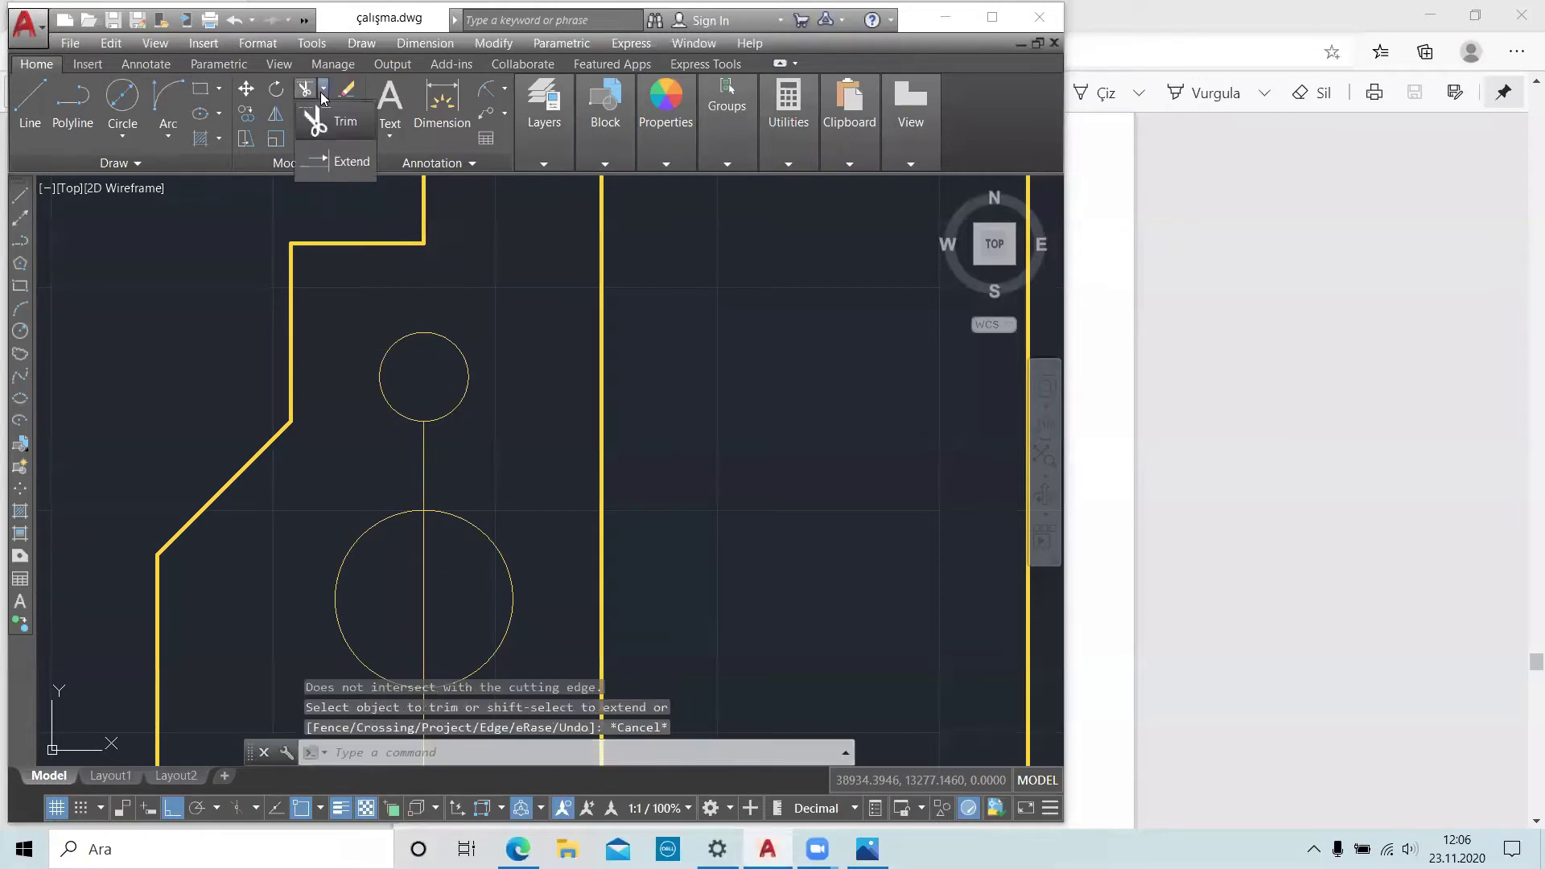
{"action": "left_click", "coordinate": [318, 161]}
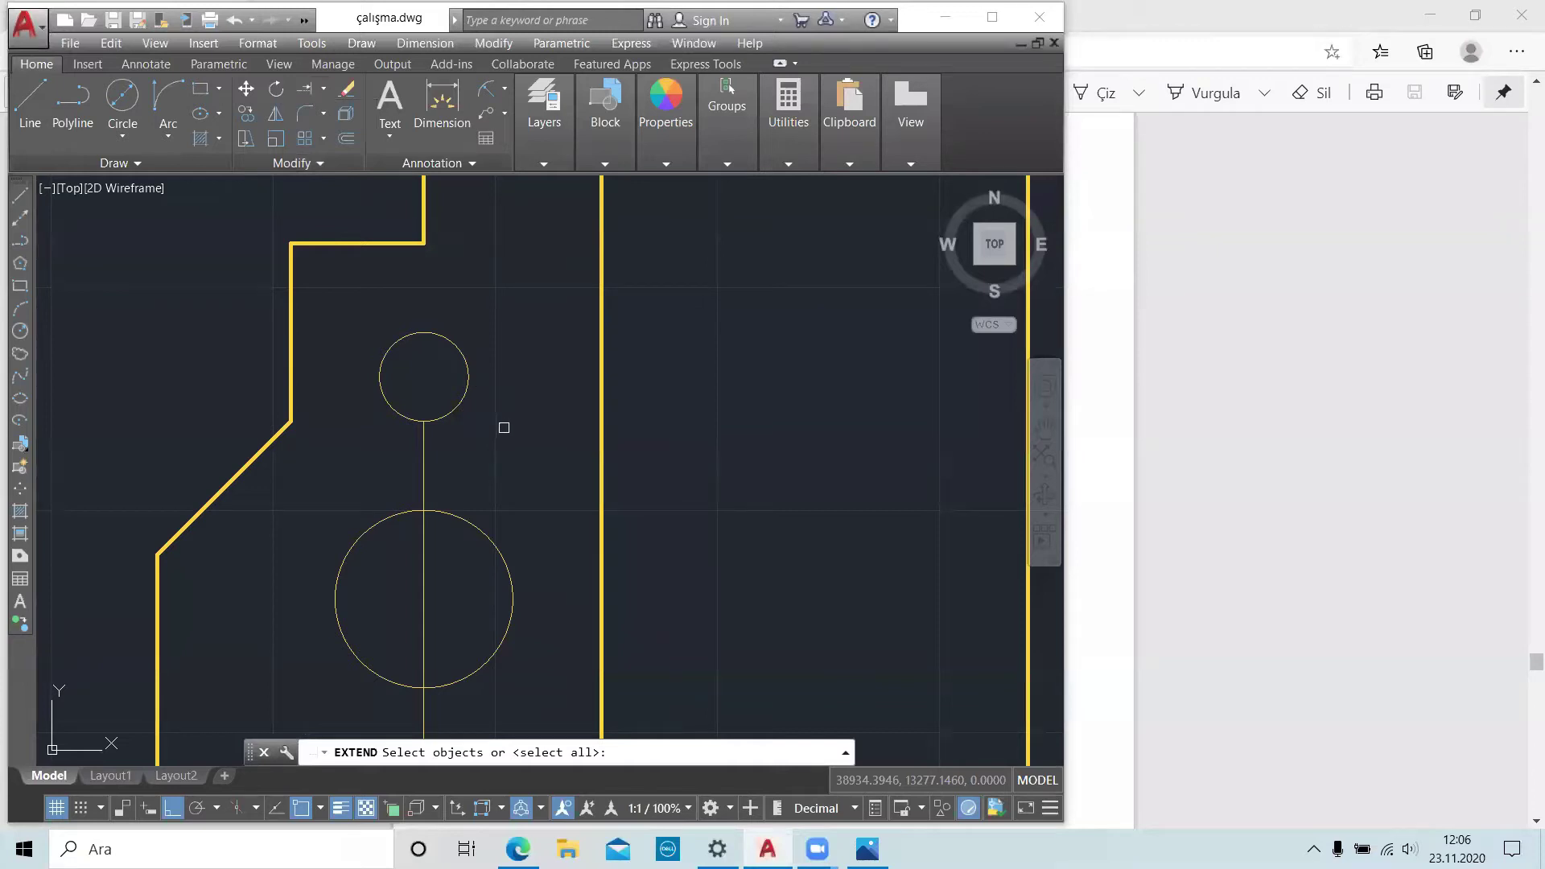
{"action": "key", "text": "Return"}
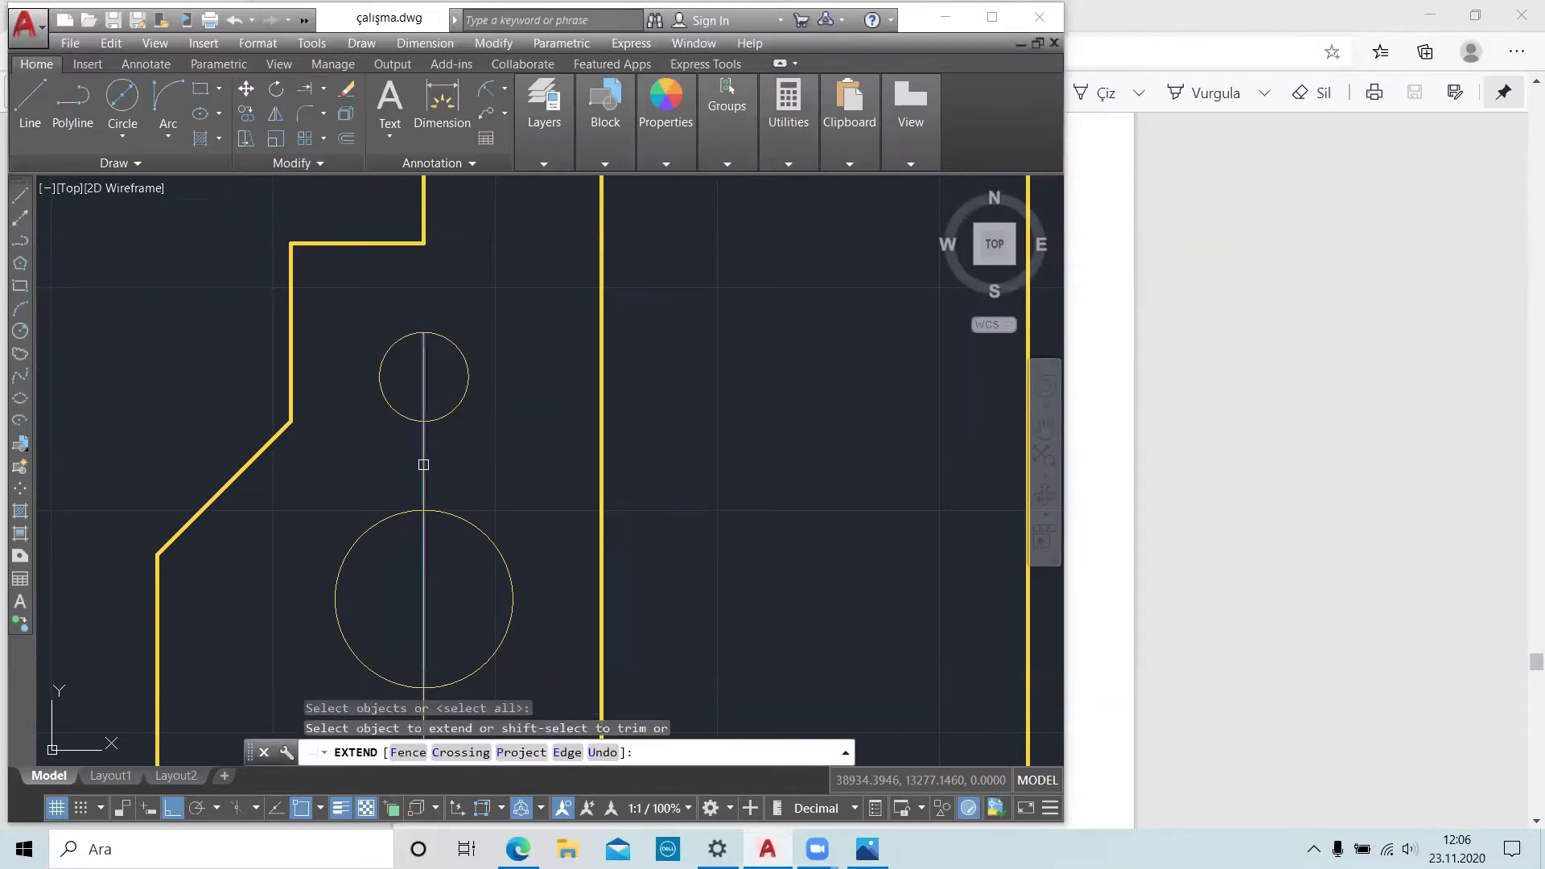
{"action": "left_click", "coordinate": [422, 448]}
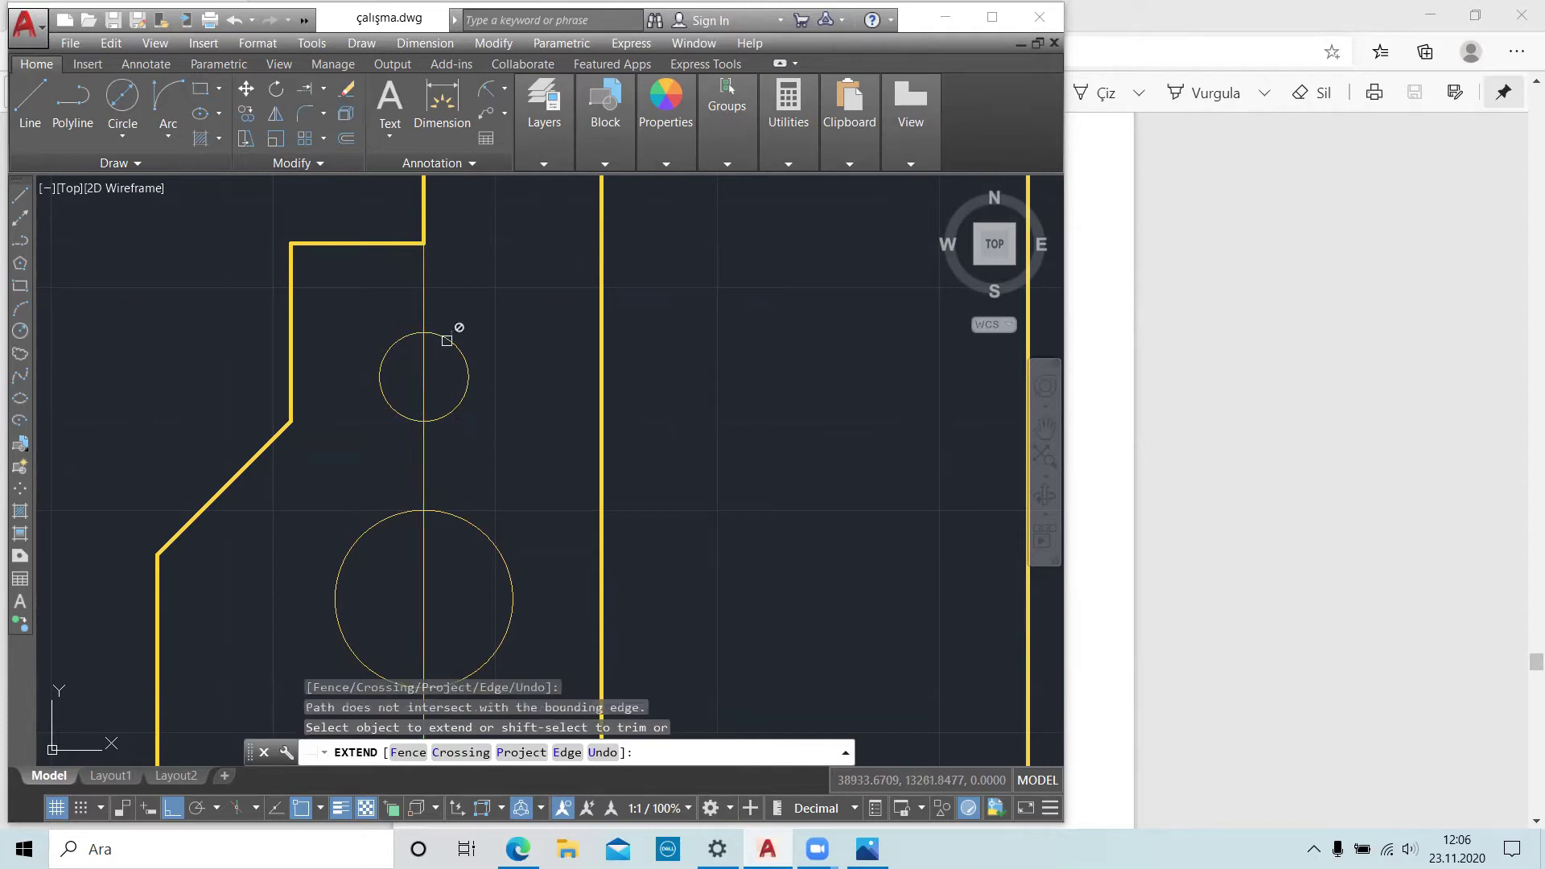
{"action": "key", "text": "Escape"}
- Trim the centre line above, inside and between the two circles
{"action": "type", "text": "tr"}
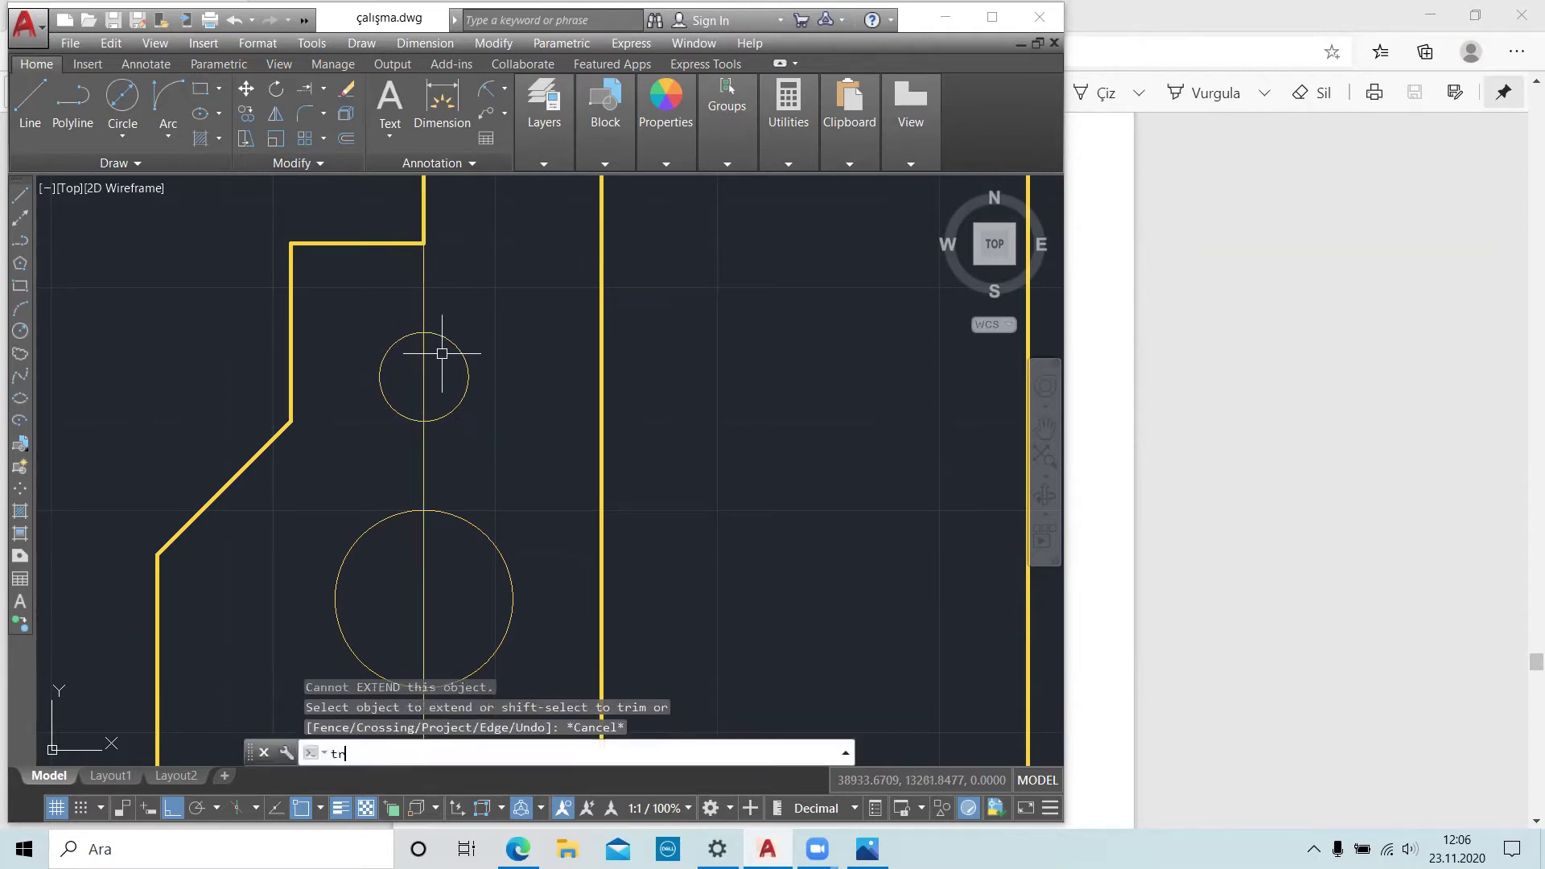
{"action": "key", "text": "Return"}
{"action": "left_click", "coordinate": [424, 306]}
{"action": "left_click", "coordinate": [426, 363]}
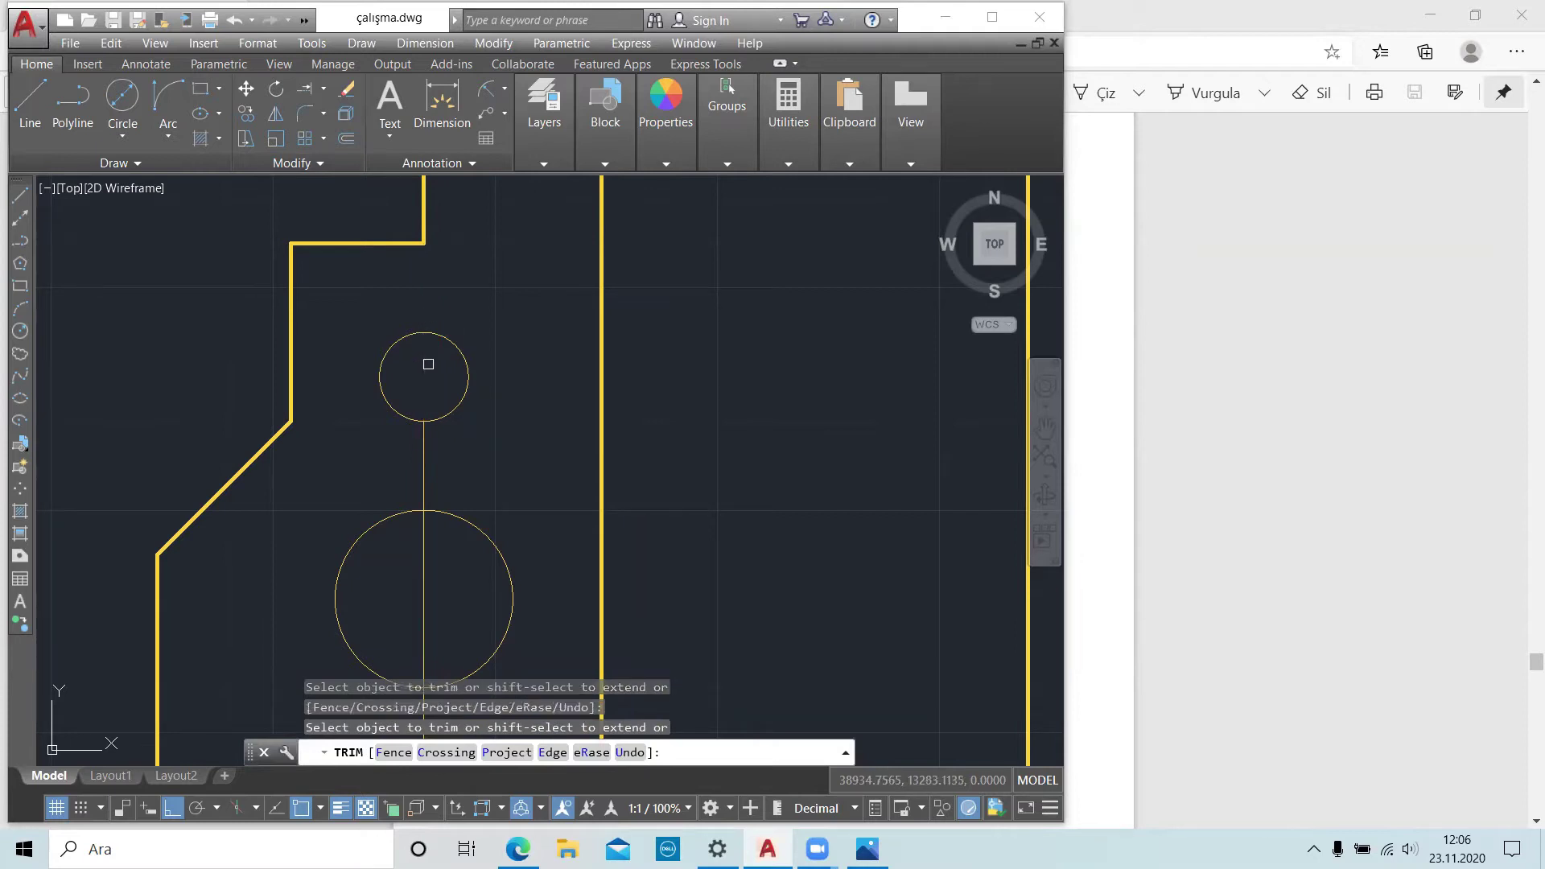
{"action": "left_click", "coordinate": [426, 455]}
{"action": "key", "text": "Escape"}
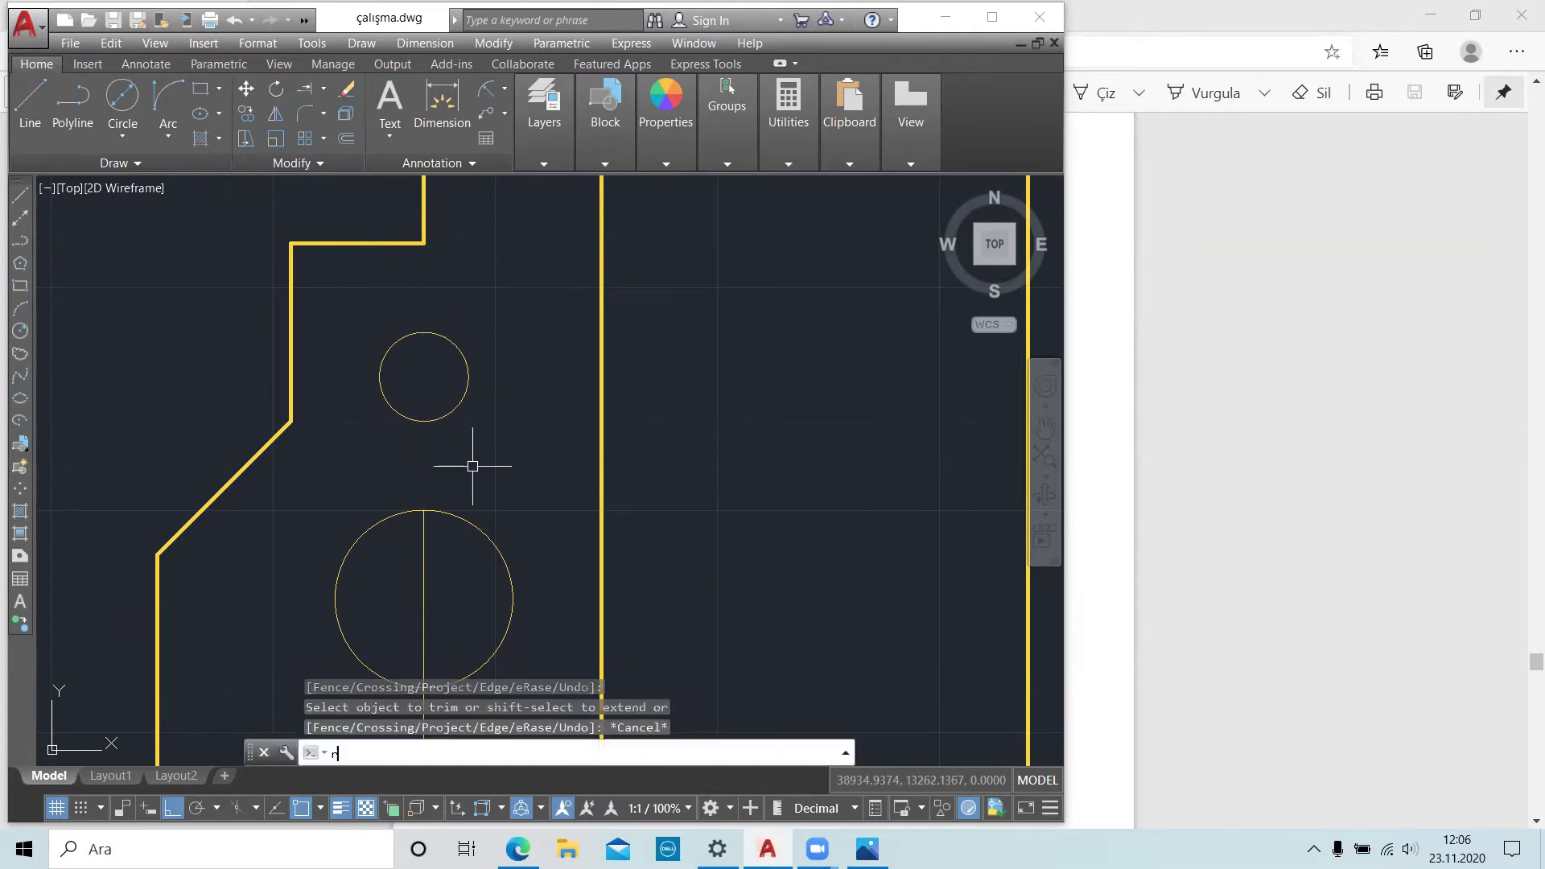
- Try extending the centre line up to the small circle with a crossing selection, then cancel
{"action": "type", "text": "e"}
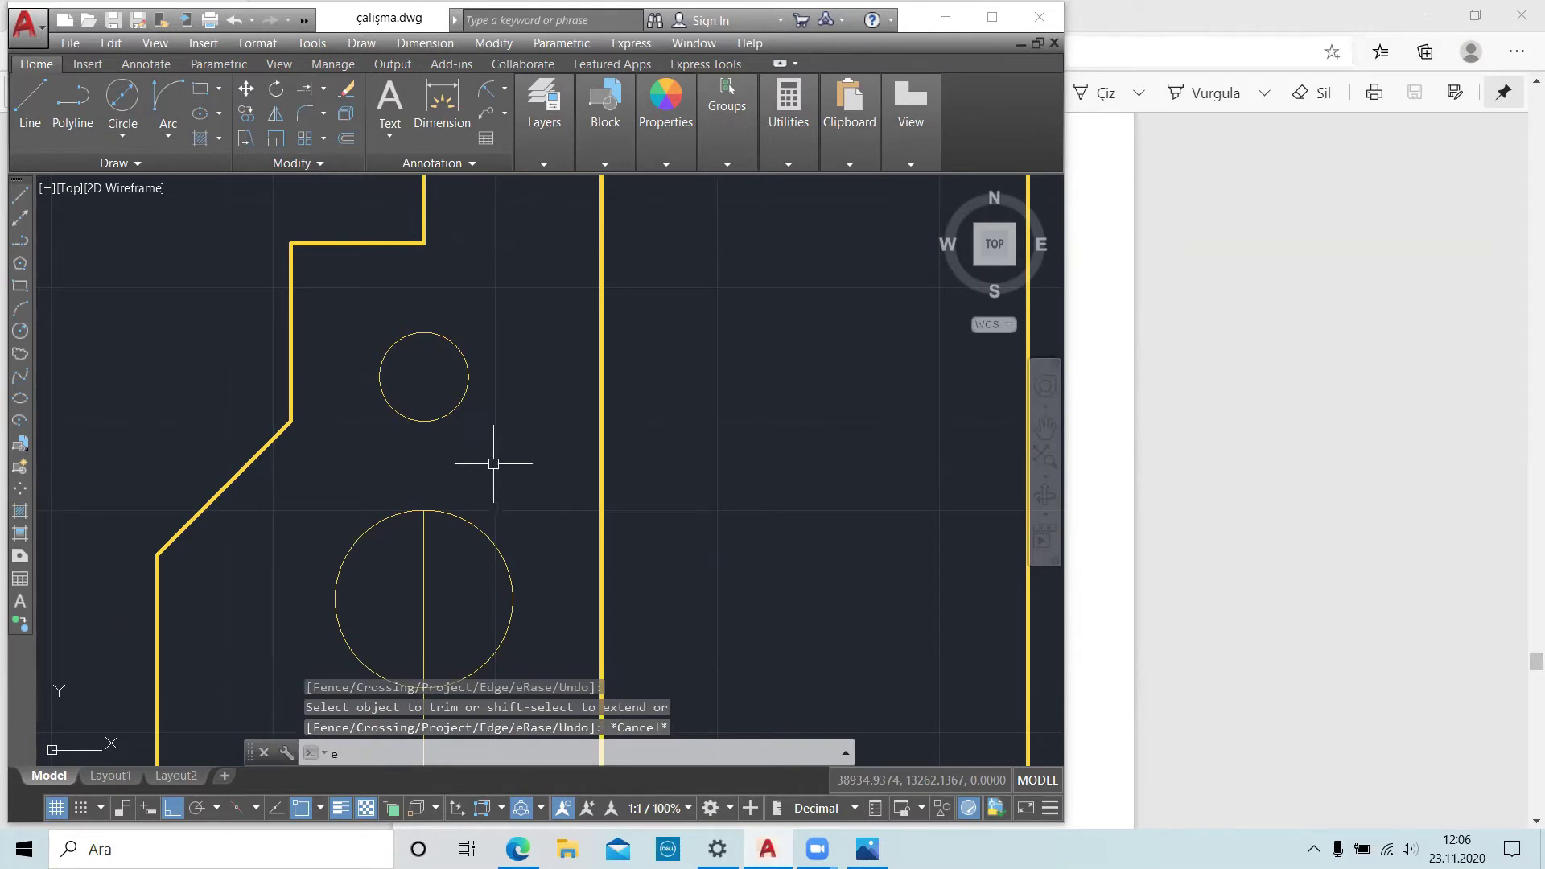
{"action": "type", "text": "x"}
{"action": "key", "text": "Return"}
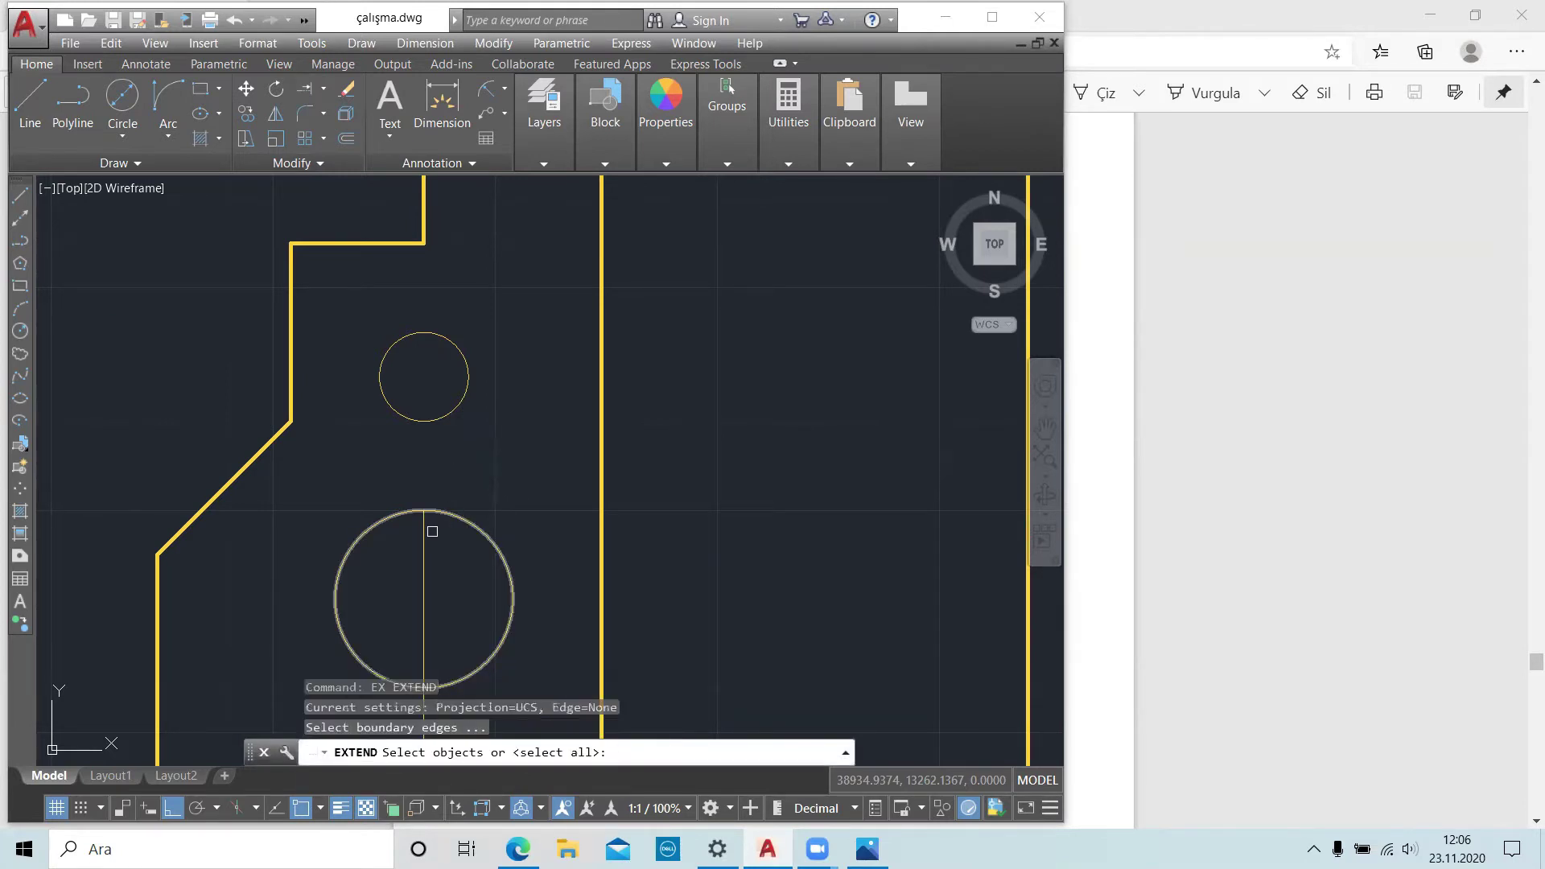
{"action": "left_click", "coordinate": [423, 535]}
{"action": "key", "text": "Escape"}
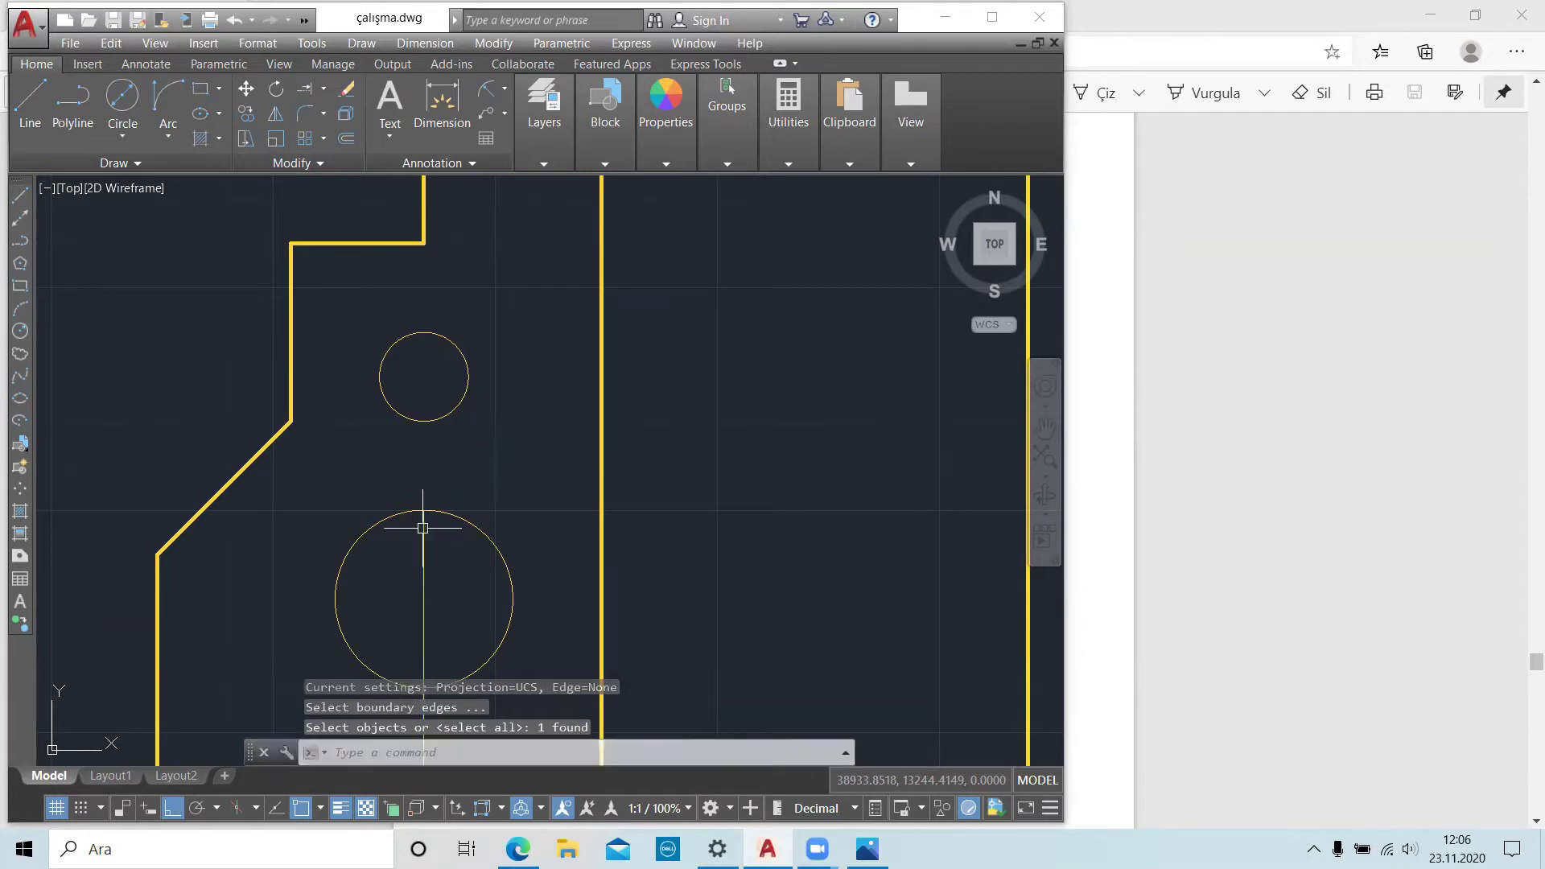
{"action": "type", "text": "ex"}
{"action": "key", "text": "Return"}
{"action": "key", "text": "Return"}
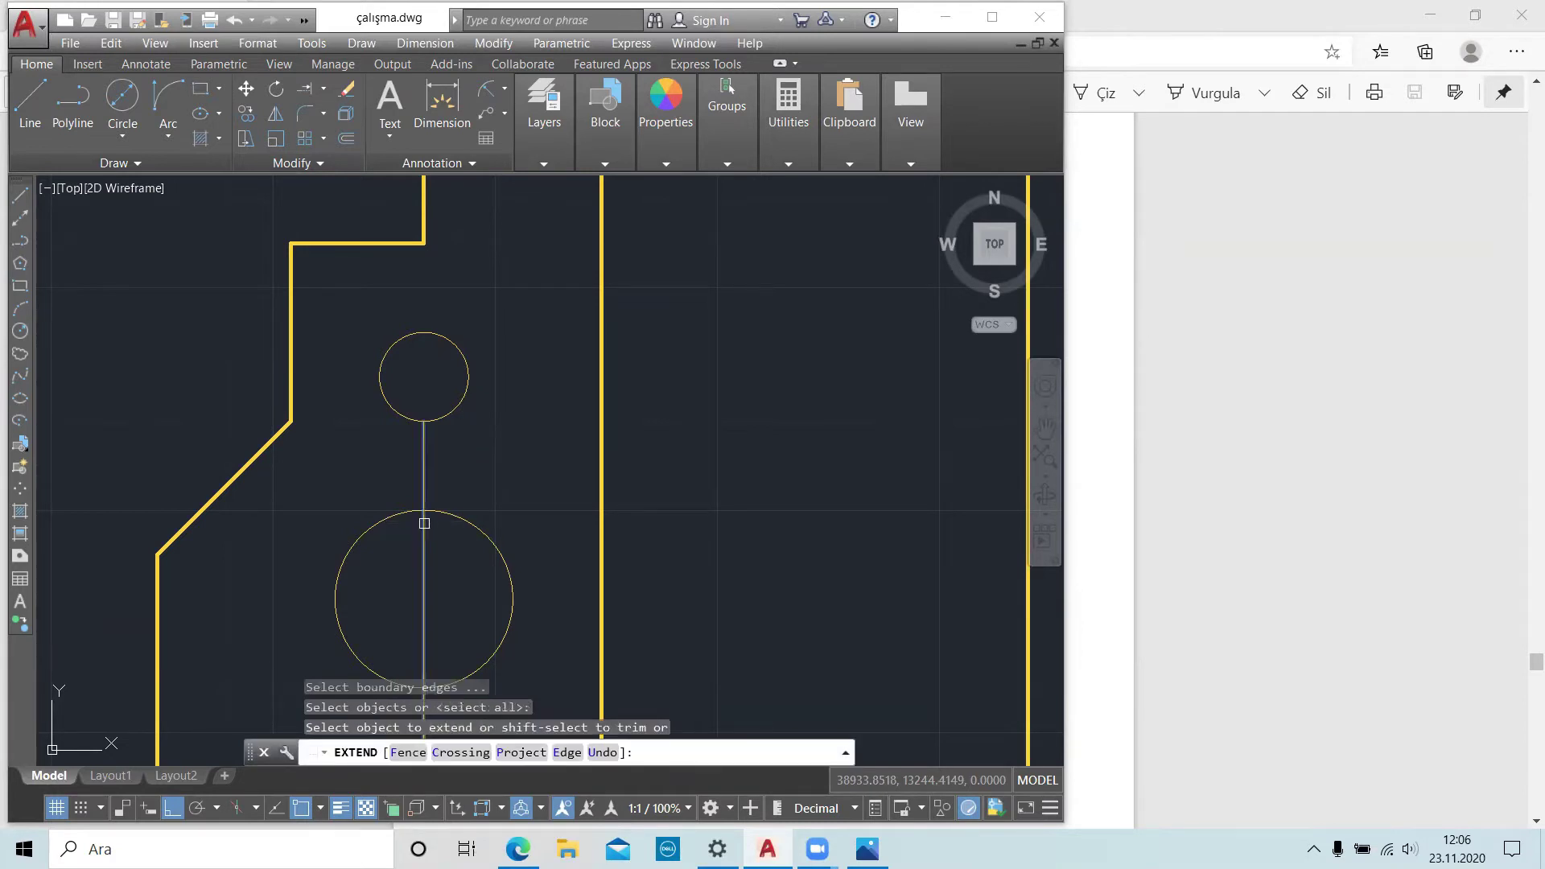
{"action": "left_click", "coordinate": [421, 543]}
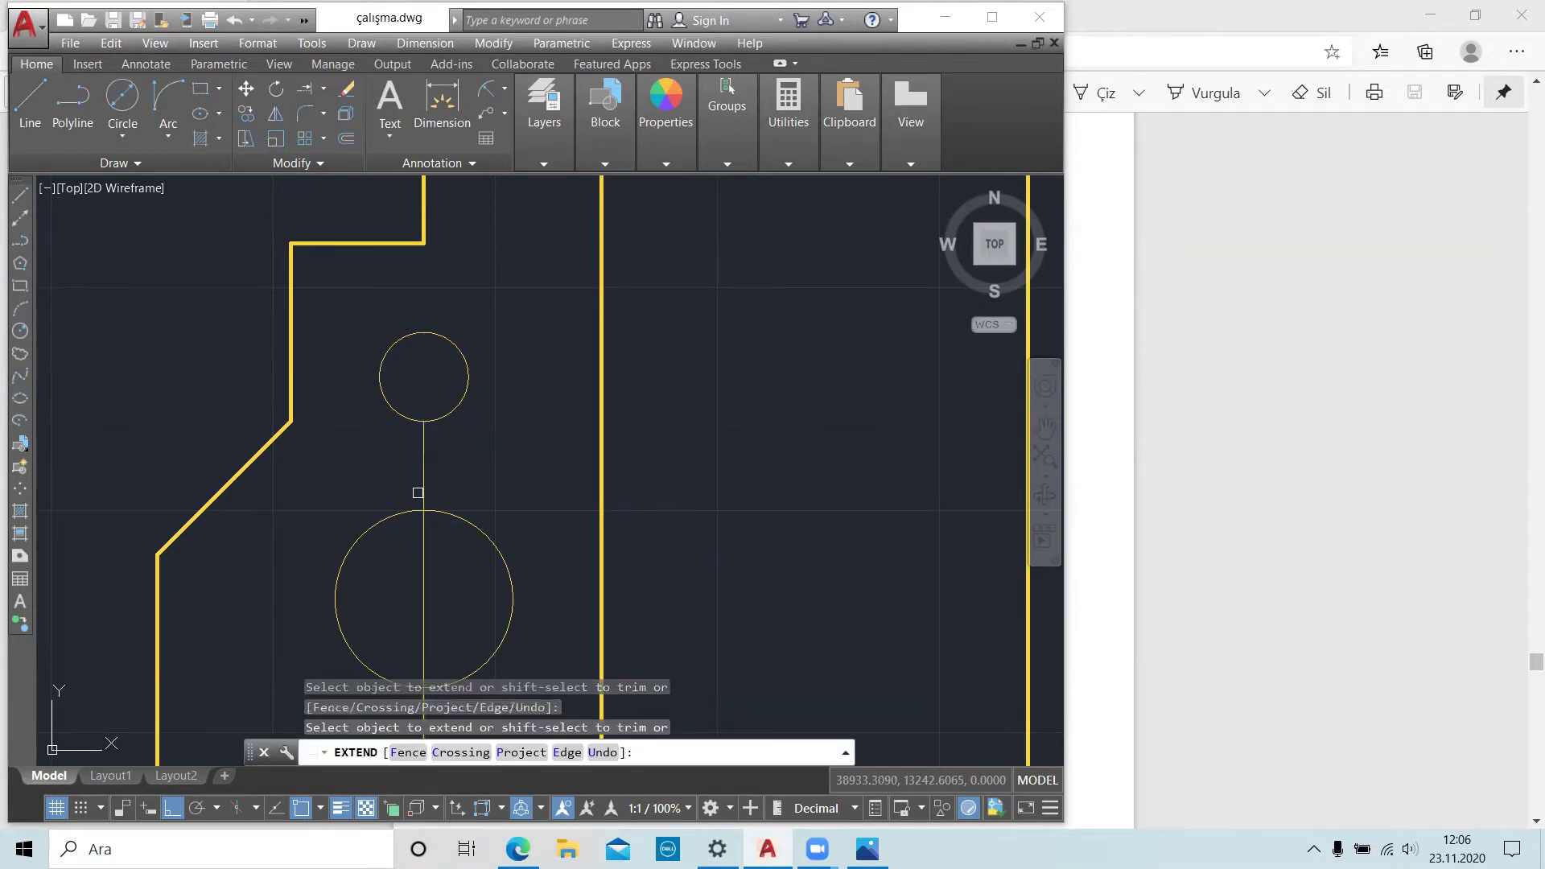
{"action": "left_click", "coordinate": [418, 492]}
{"action": "left_click", "coordinate": [420, 483]}
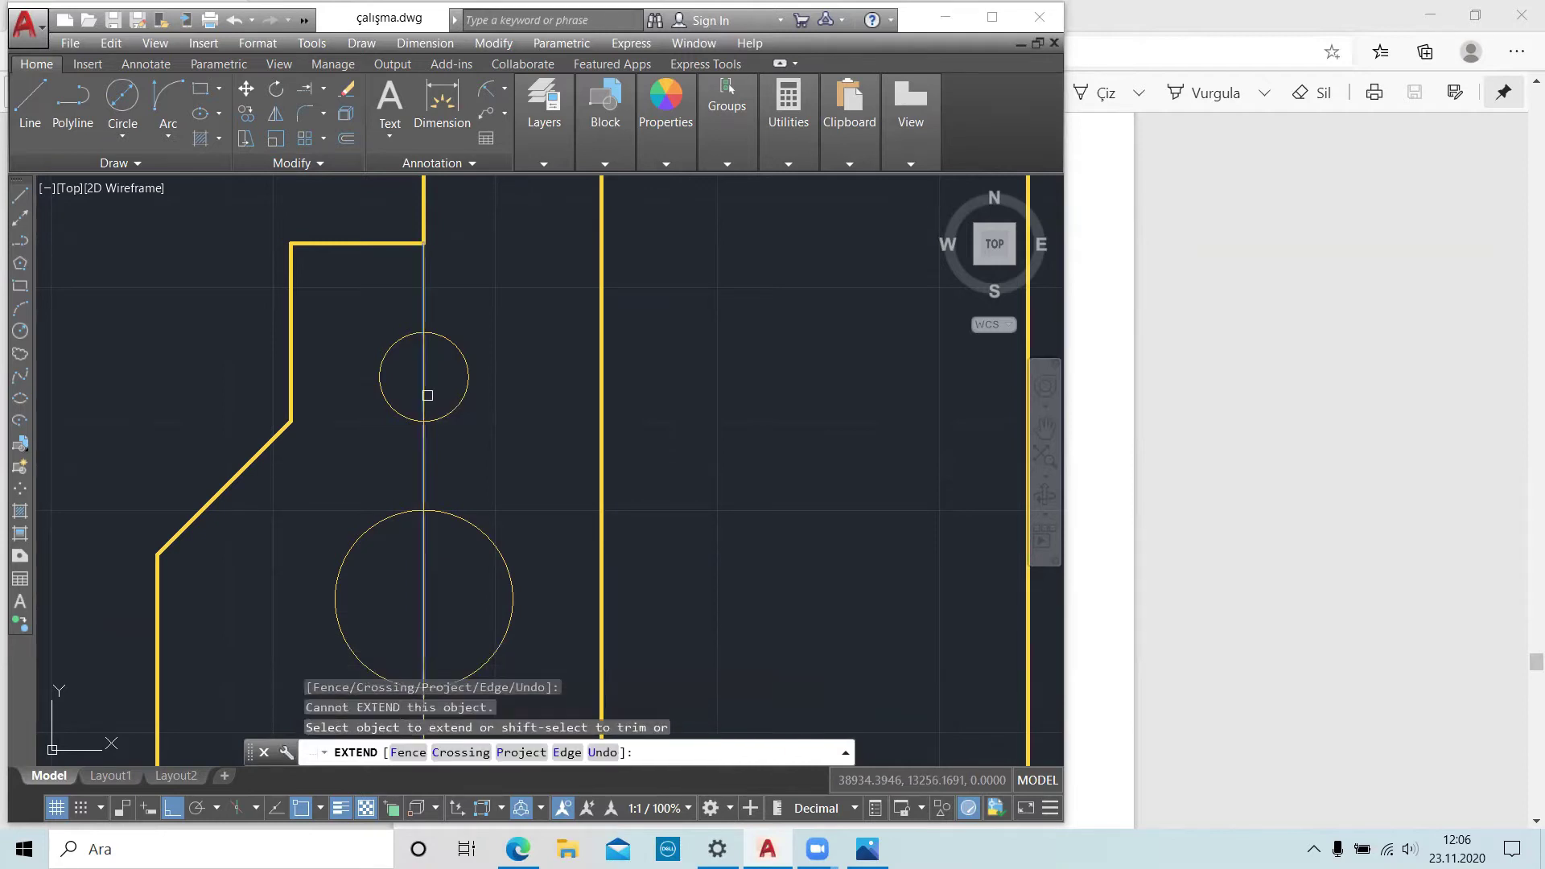
{"action": "key", "text": "Escape"}
{"action": "scroll", "coordinate": [587, 385], "scroll_direction": "down", "scroll_amount": 2}
{"action": "scroll", "coordinate": [596, 403], "scroll_direction": "up", "scroll_amount": 2}
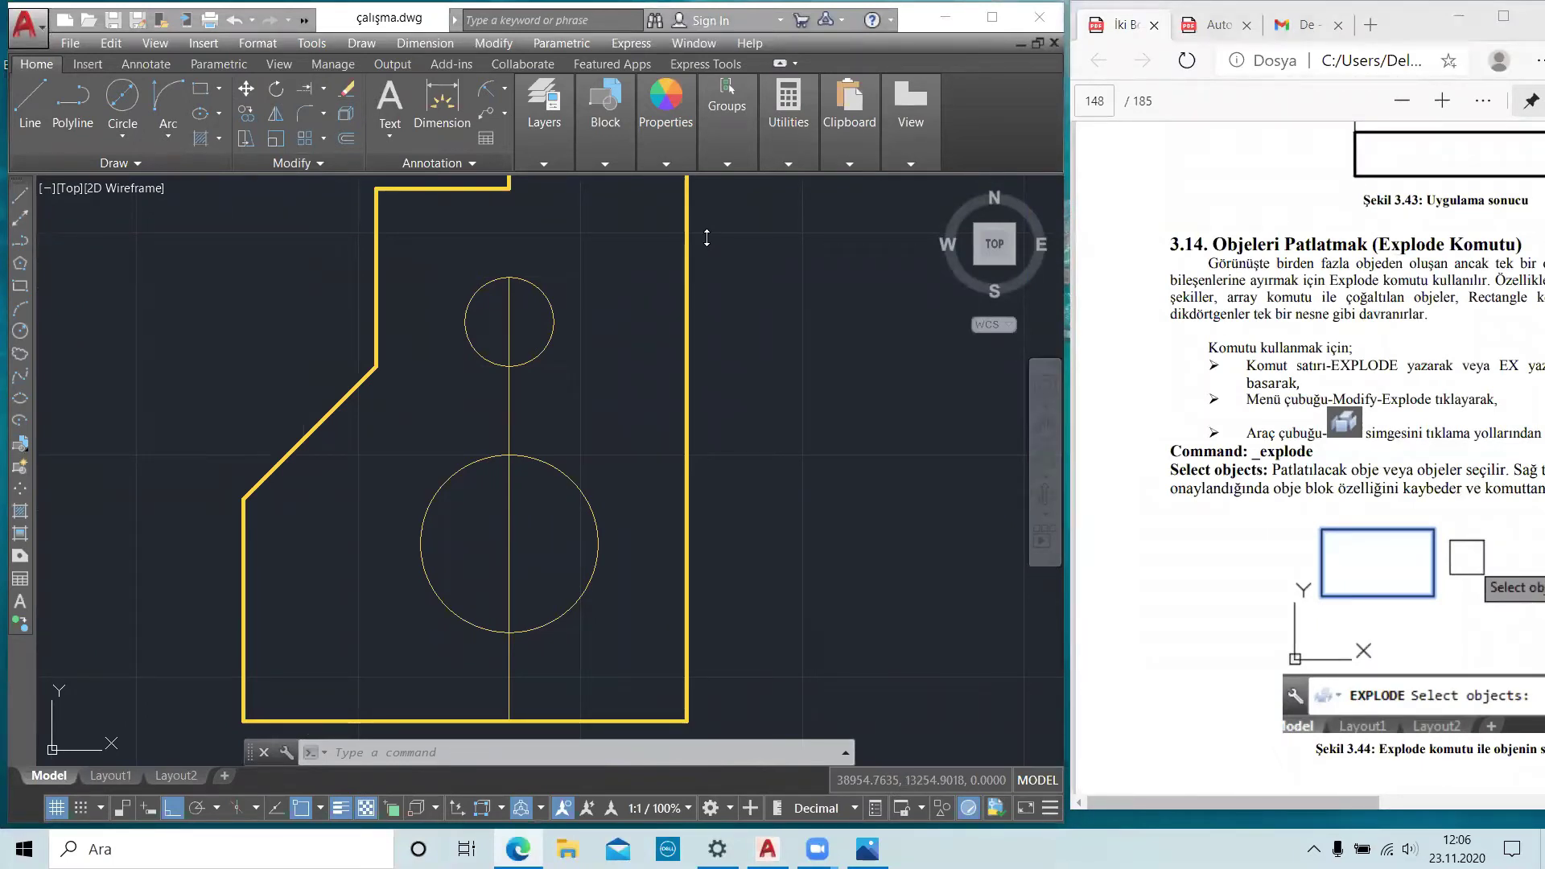
{"action": "scroll", "coordinate": [811, 251], "scroll_direction": "down", "scroll_amount": 4}
{"action": "scroll", "coordinate": [586, 365], "scroll_direction": "down", "scroll_amount": 2}
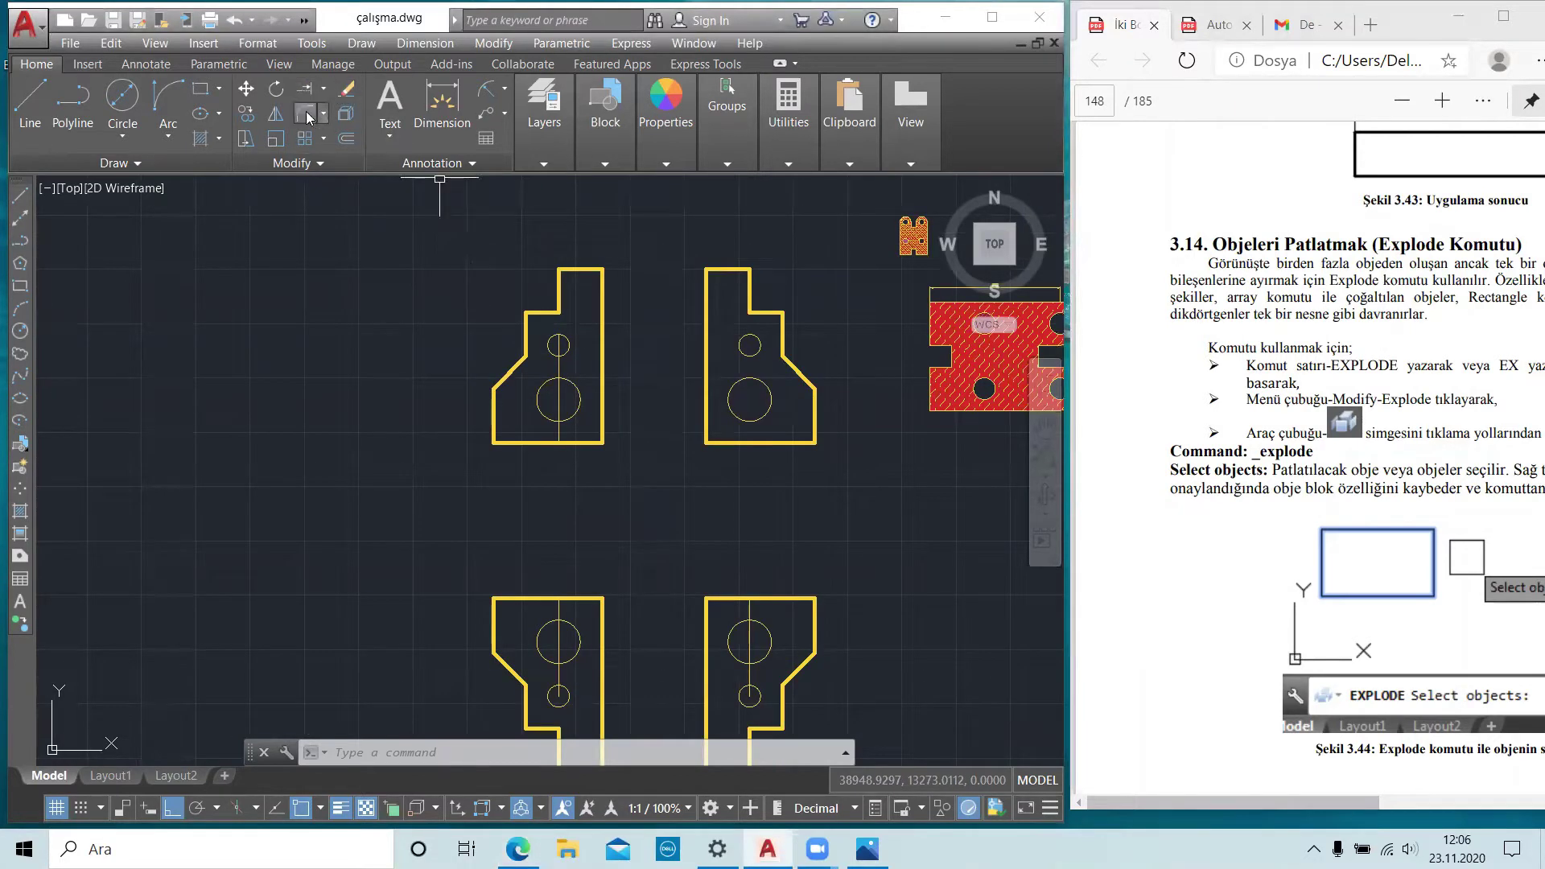
{"action": "key", "text": "Escape"}
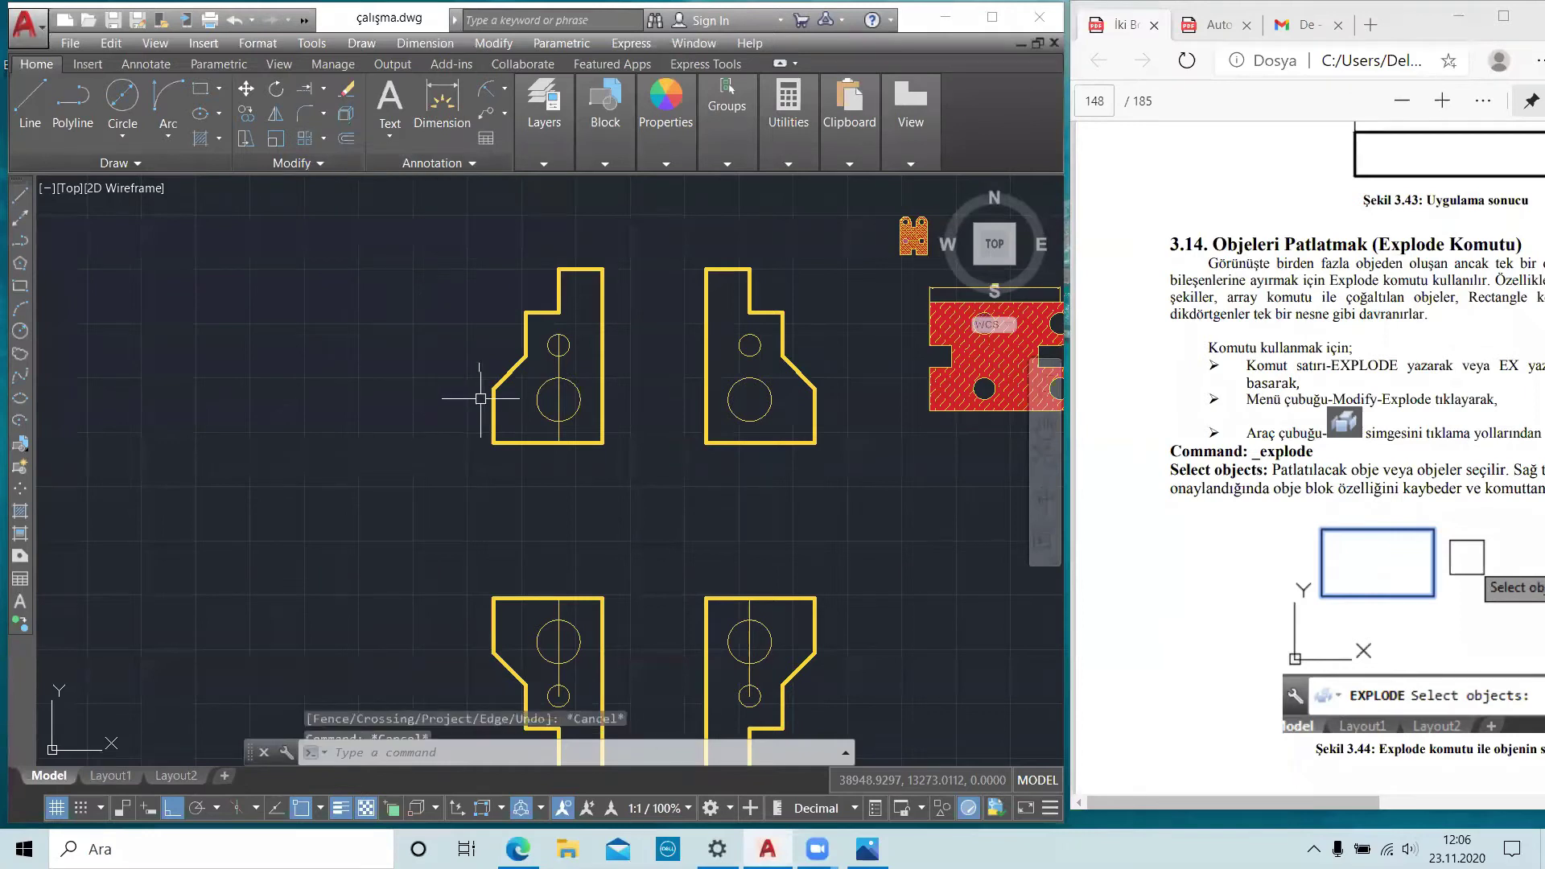
{"action": "scroll", "coordinate": [480, 397], "scroll_direction": "down", "scroll_amount": 1}
{"action": "scroll", "coordinate": [552, 334], "scroll_direction": "up", "scroll_amount": 4}
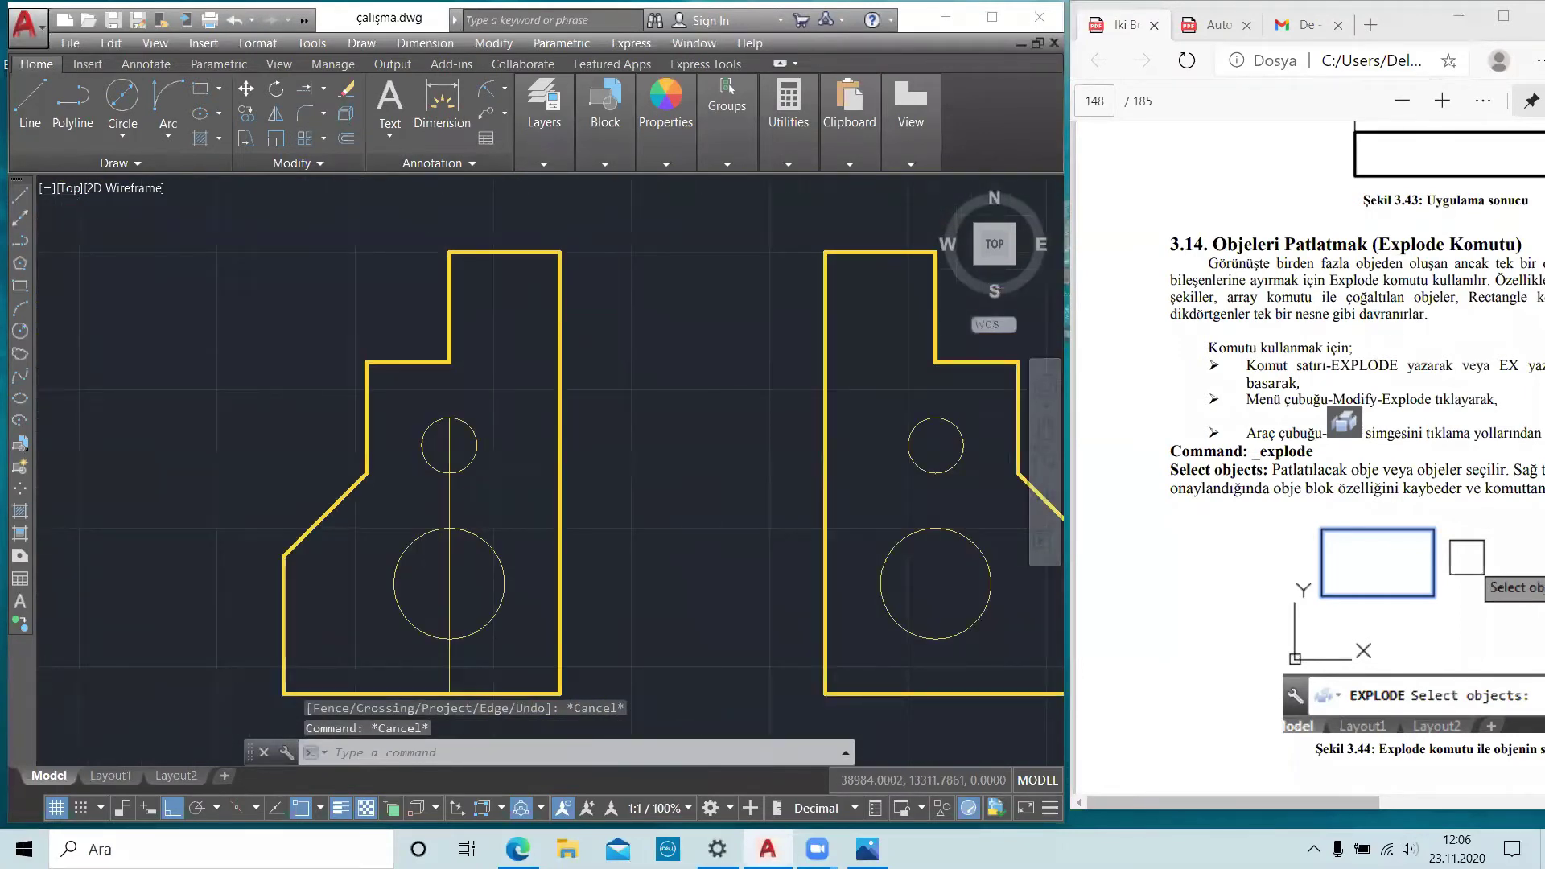
{"action": "scroll", "coordinate": [576, 365], "scroll_direction": "up", "scroll_amount": 3}
{"action": "scroll", "coordinate": [552, 332], "scroll_direction": "up", "scroll_amount": 1}
{"action": "scroll", "coordinate": [555, 342], "scroll_direction": "up", "scroll_amount": 1}
{"action": "scroll", "coordinate": [565, 375], "scroll_direction": "up", "scroll_amount": 1}
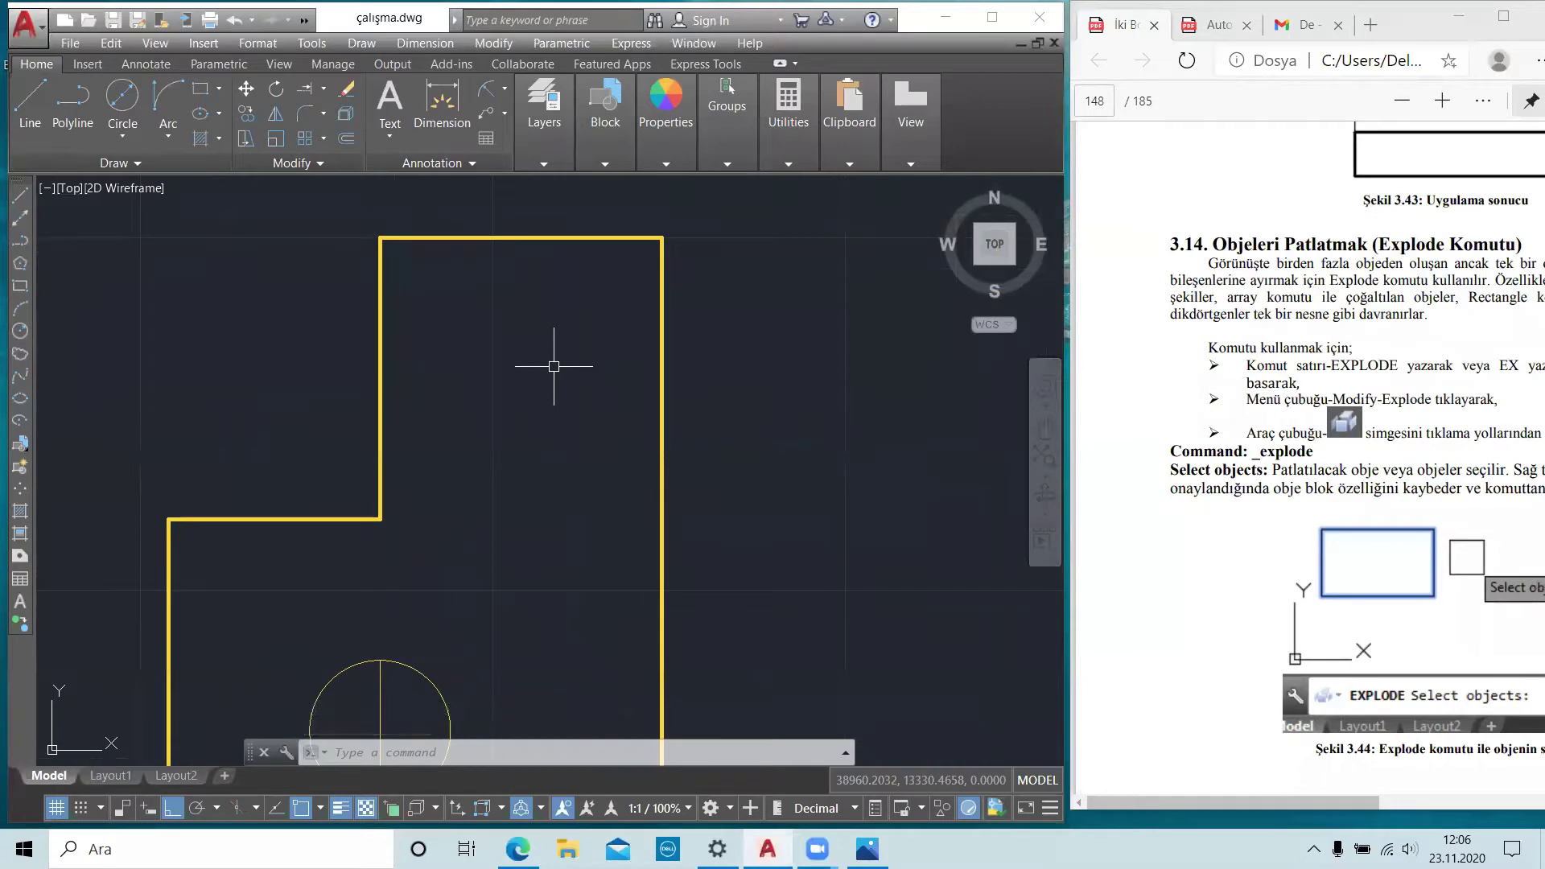
{"action": "middle_click_drag", "start_coordinate": [636, 313], "coordinate": [649, 331]}
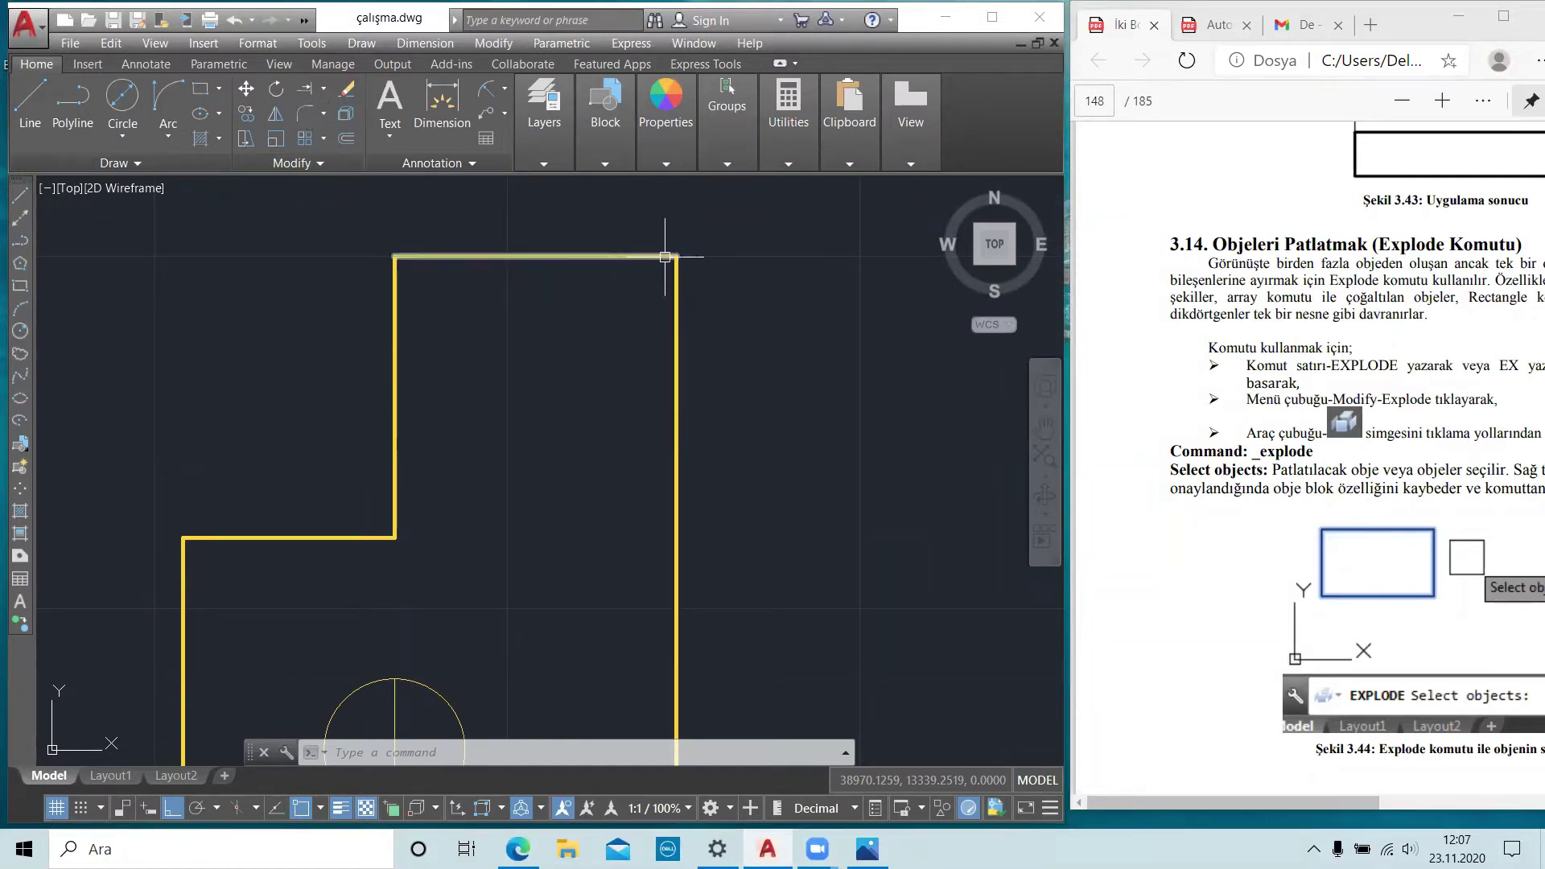
- Fillet the stepped outline's top and right edges with radius 10
{"action": "left_click", "coordinate": [304, 118]}
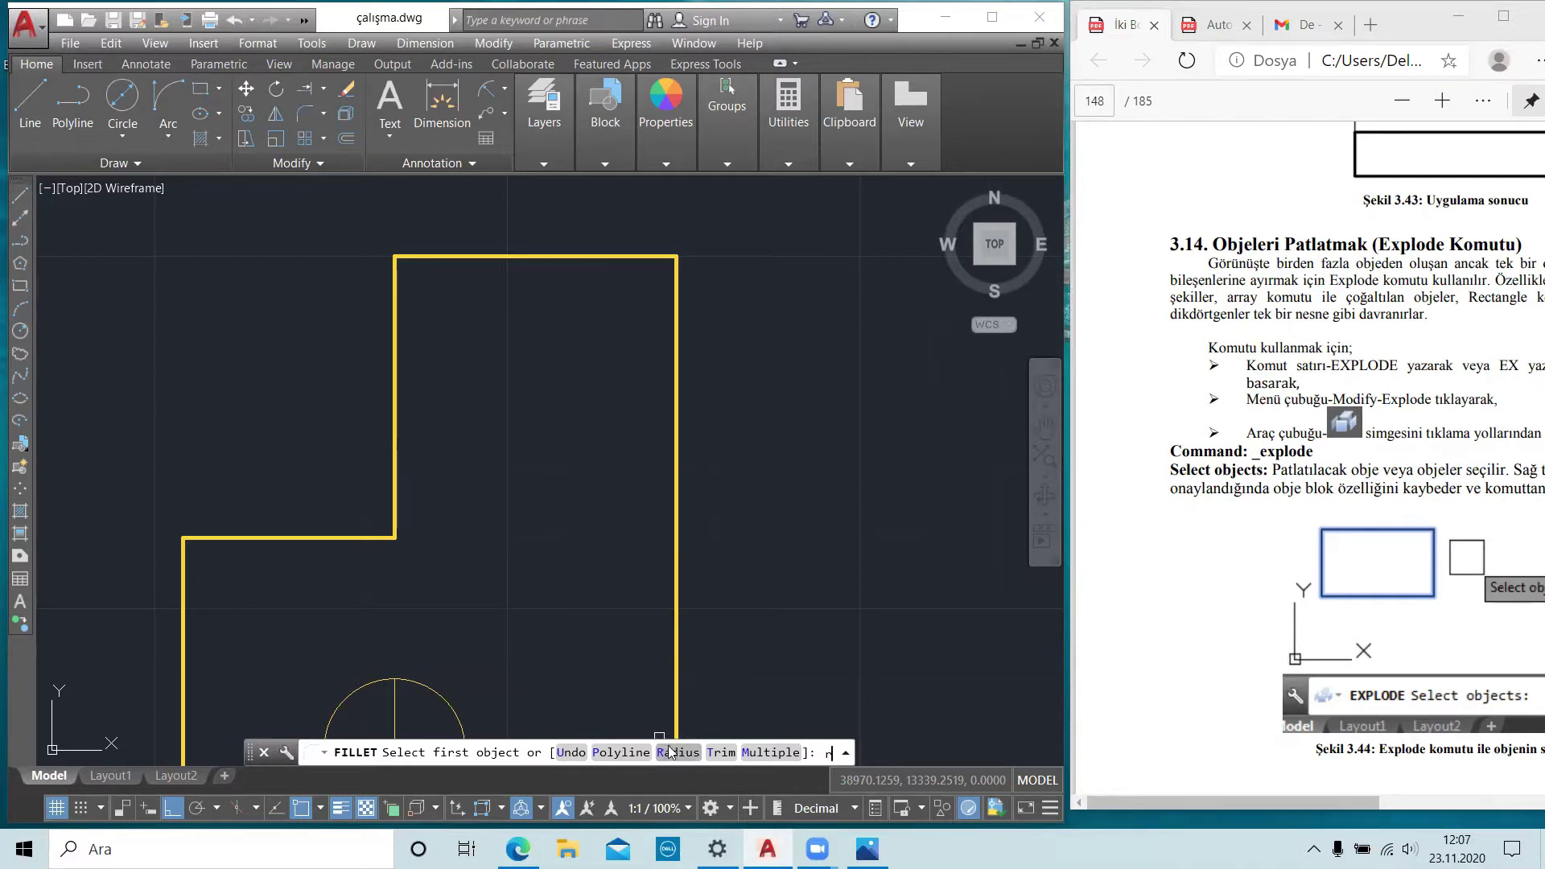
{"action": "key", "text": "Return"}
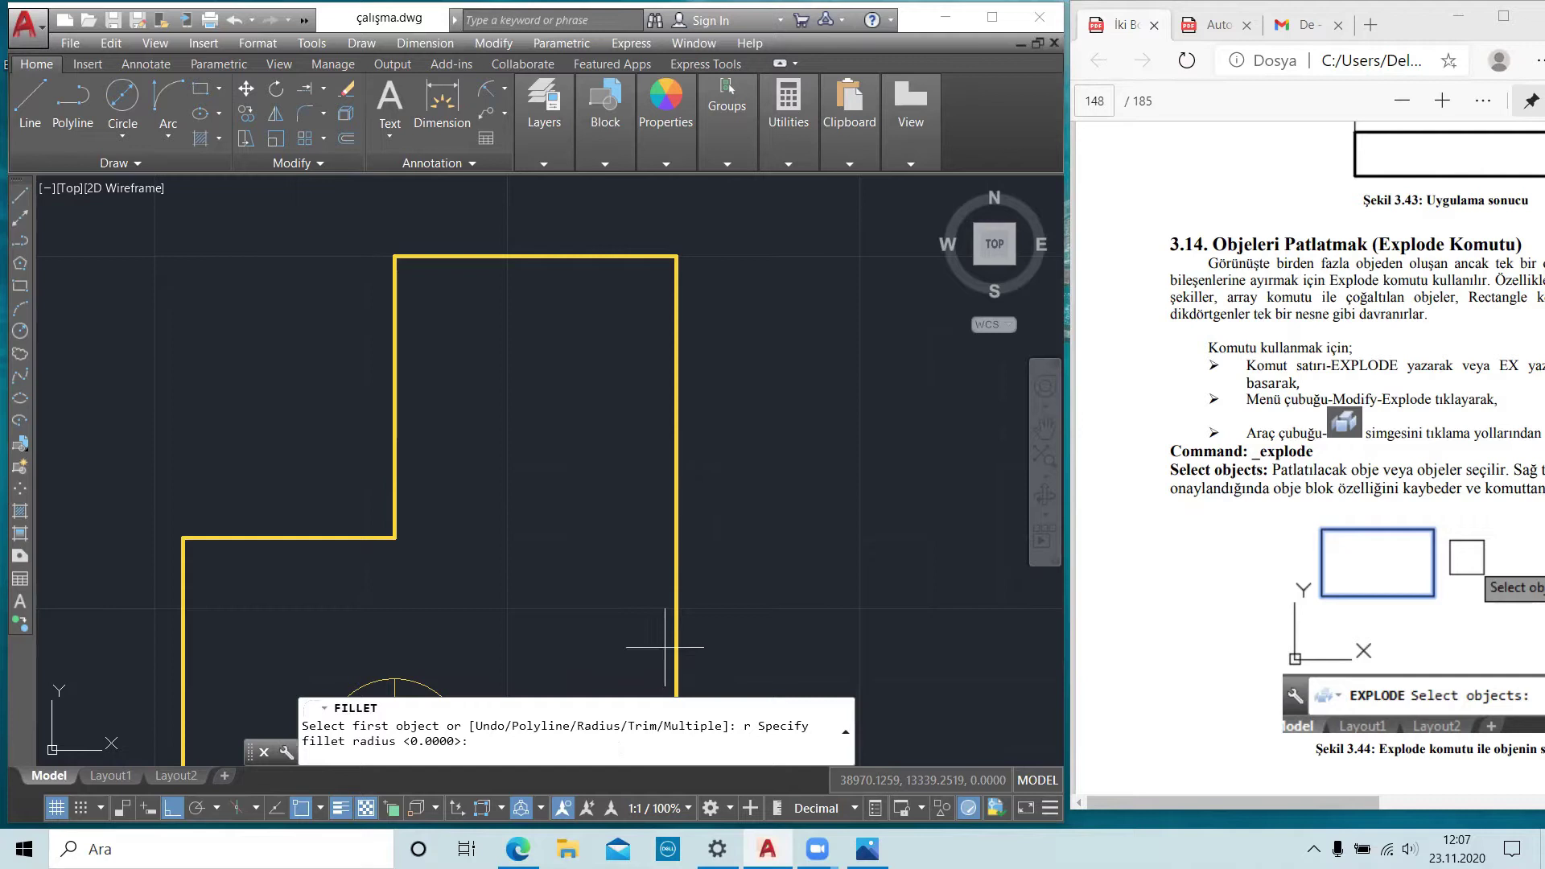
{"action": "type", "text": "10"}
{"action": "key", "text": "Return"}
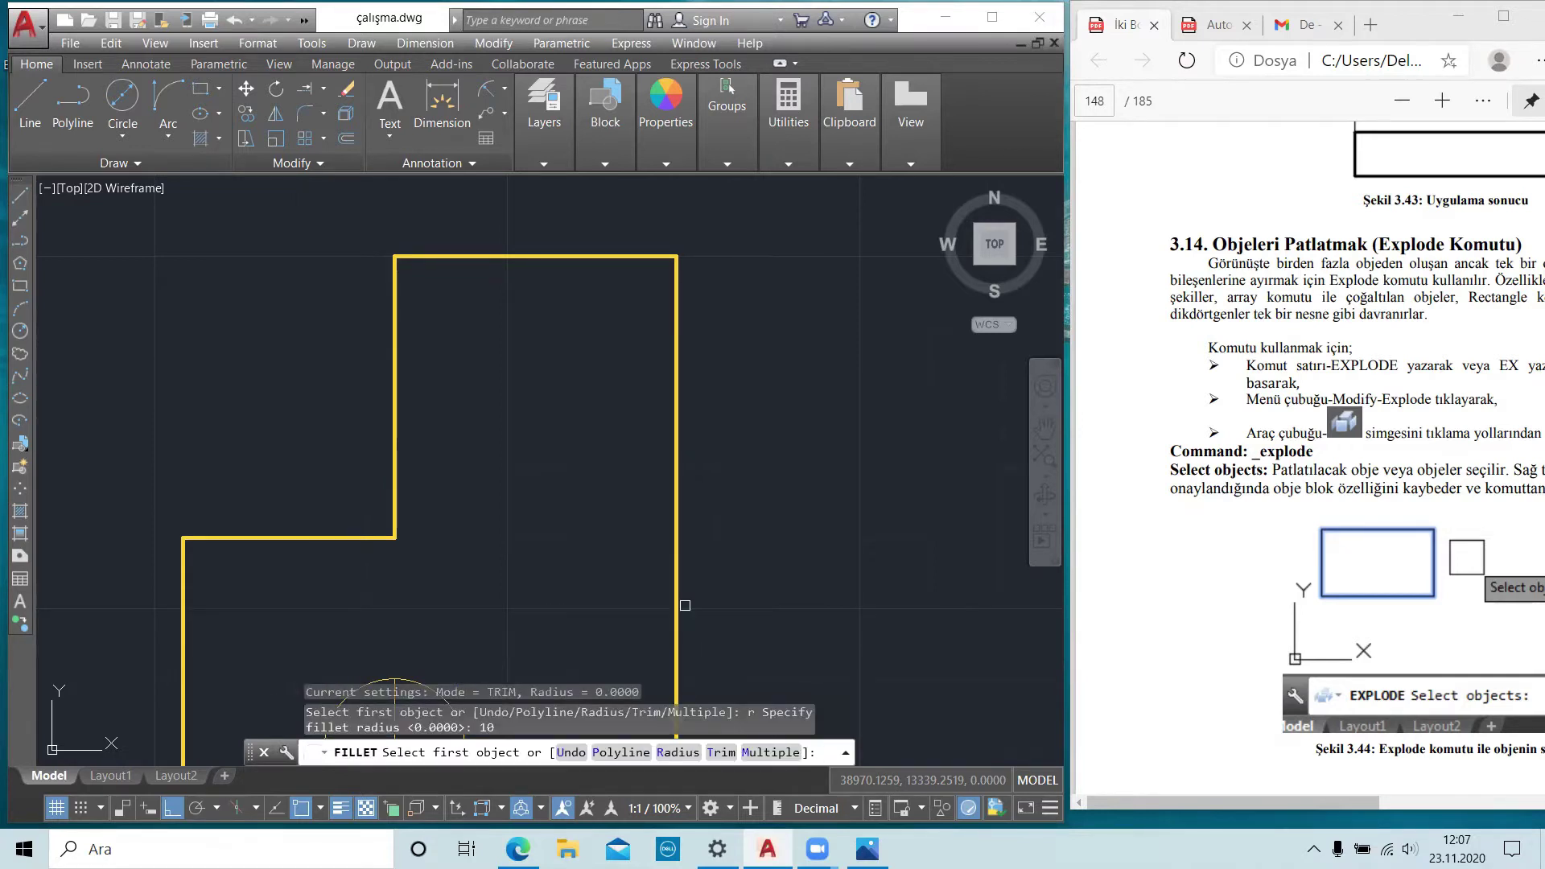
{"action": "left_click", "coordinate": [602, 252]}
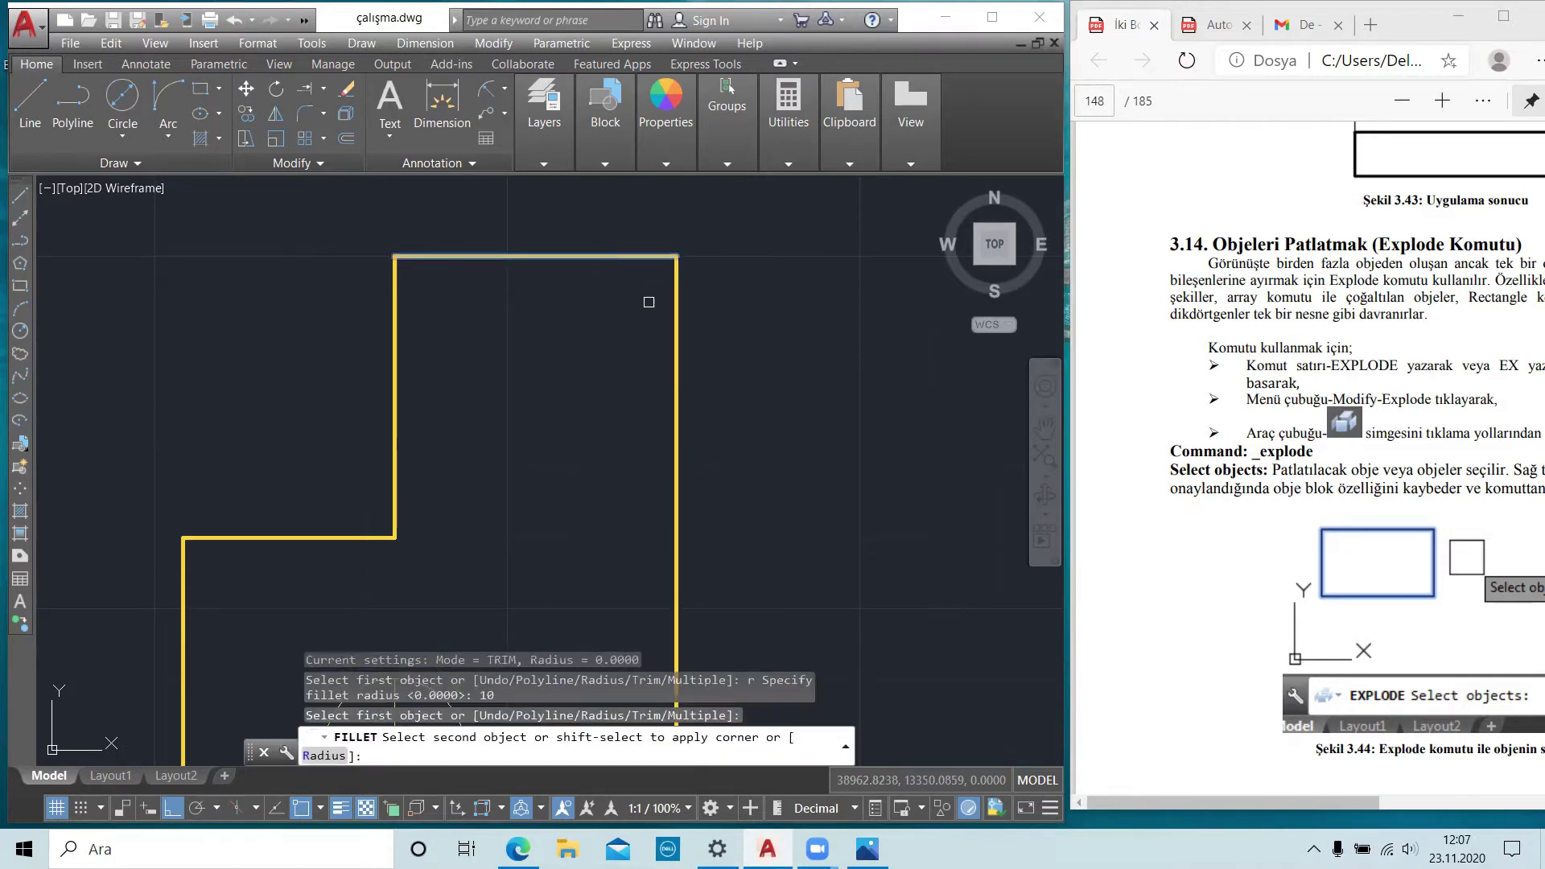
{"action": "left_click", "coordinate": [673, 325]}
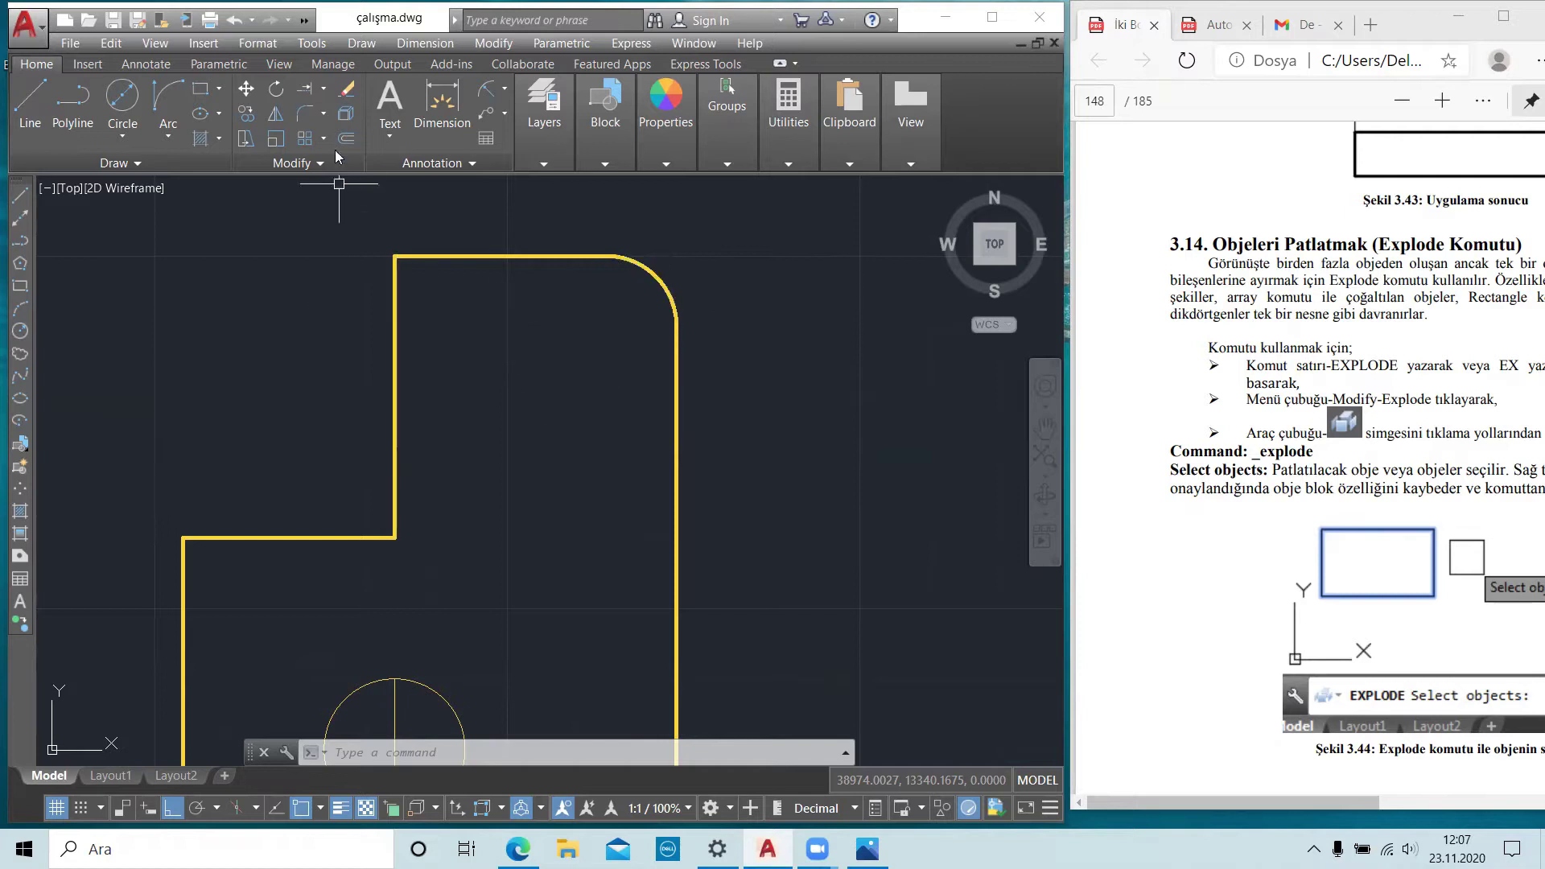
- Try a radius-0 fillet on the right edge, cancel it, and show the fillet/chamfer options
{"action": "left_click", "coordinate": [306, 114]}
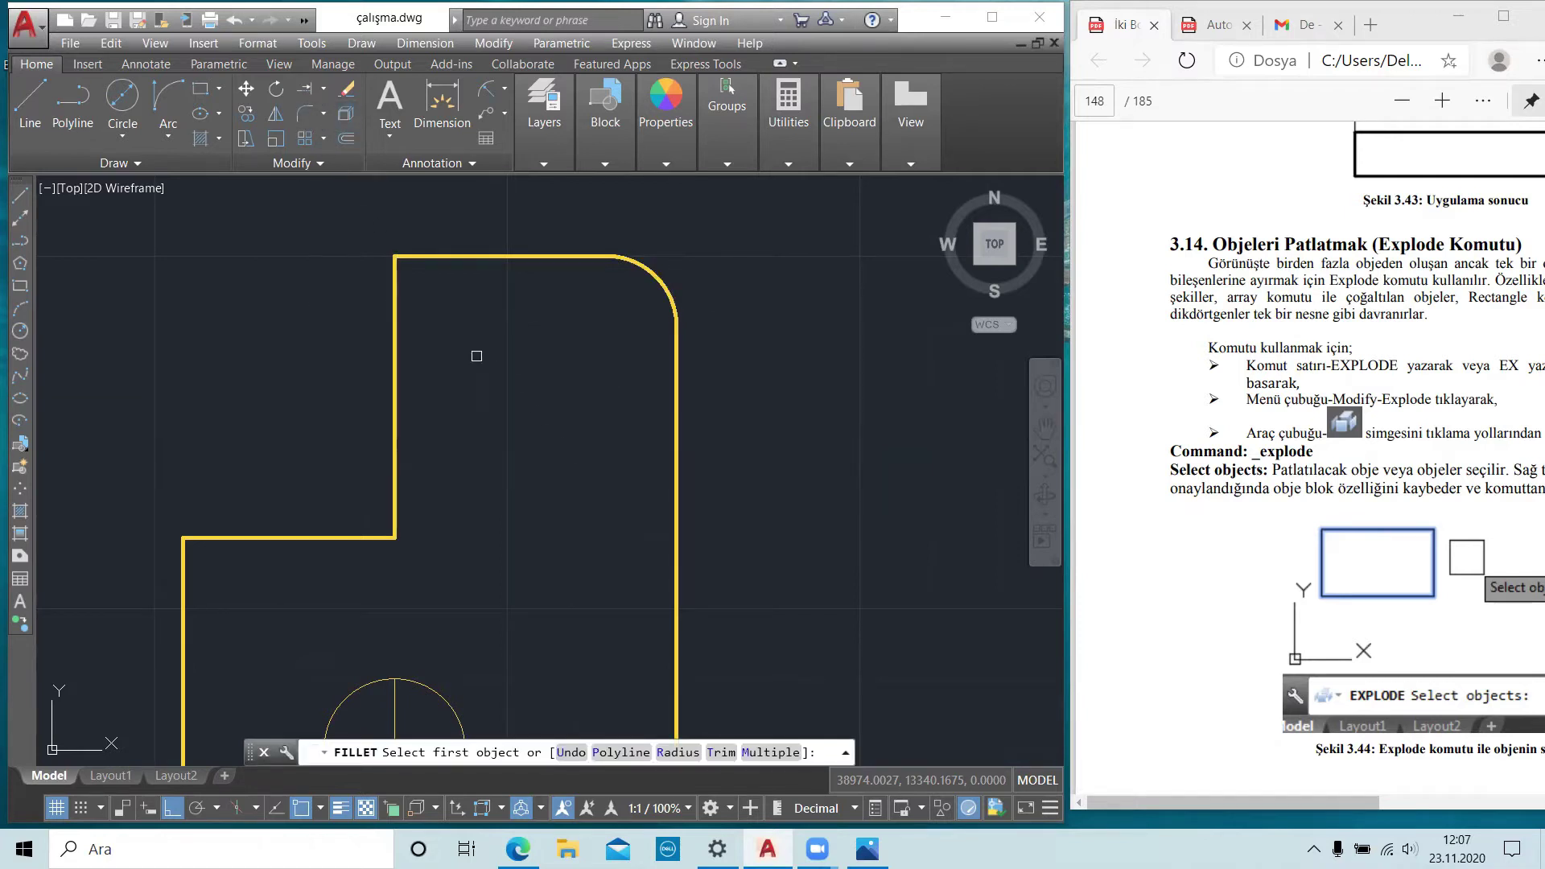
{"action": "left_click", "coordinate": [673, 756]}
{"action": "type", "text": "0"}
{"action": "key", "text": "Return"}
{"action": "left_click", "coordinate": [676, 322]}
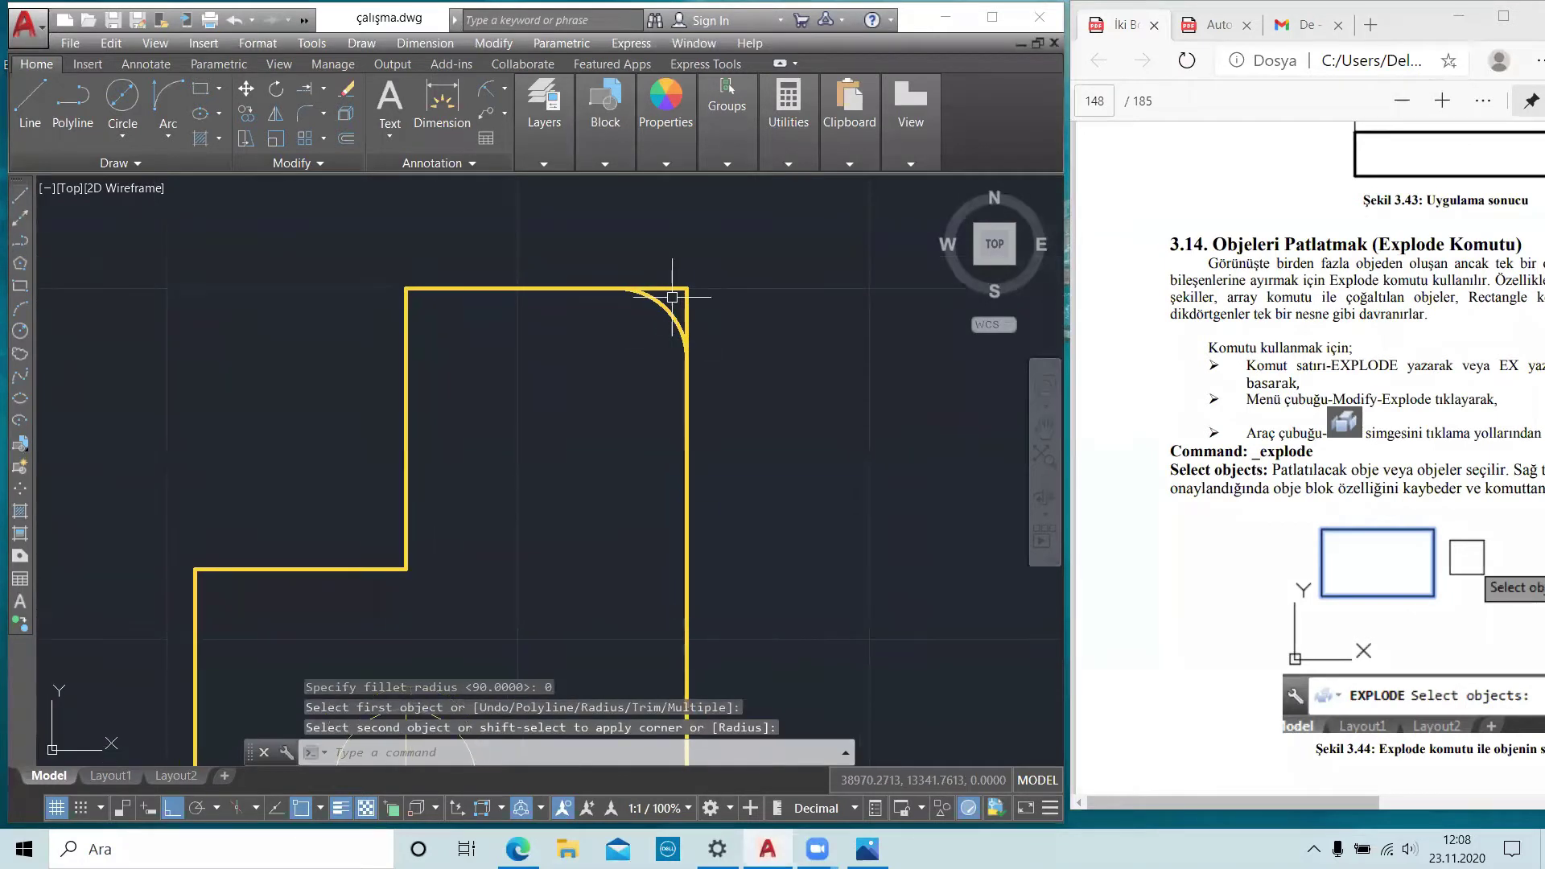
{"action": "scroll", "coordinate": [676, 302], "scroll_direction": "up", "scroll_amount": 2}
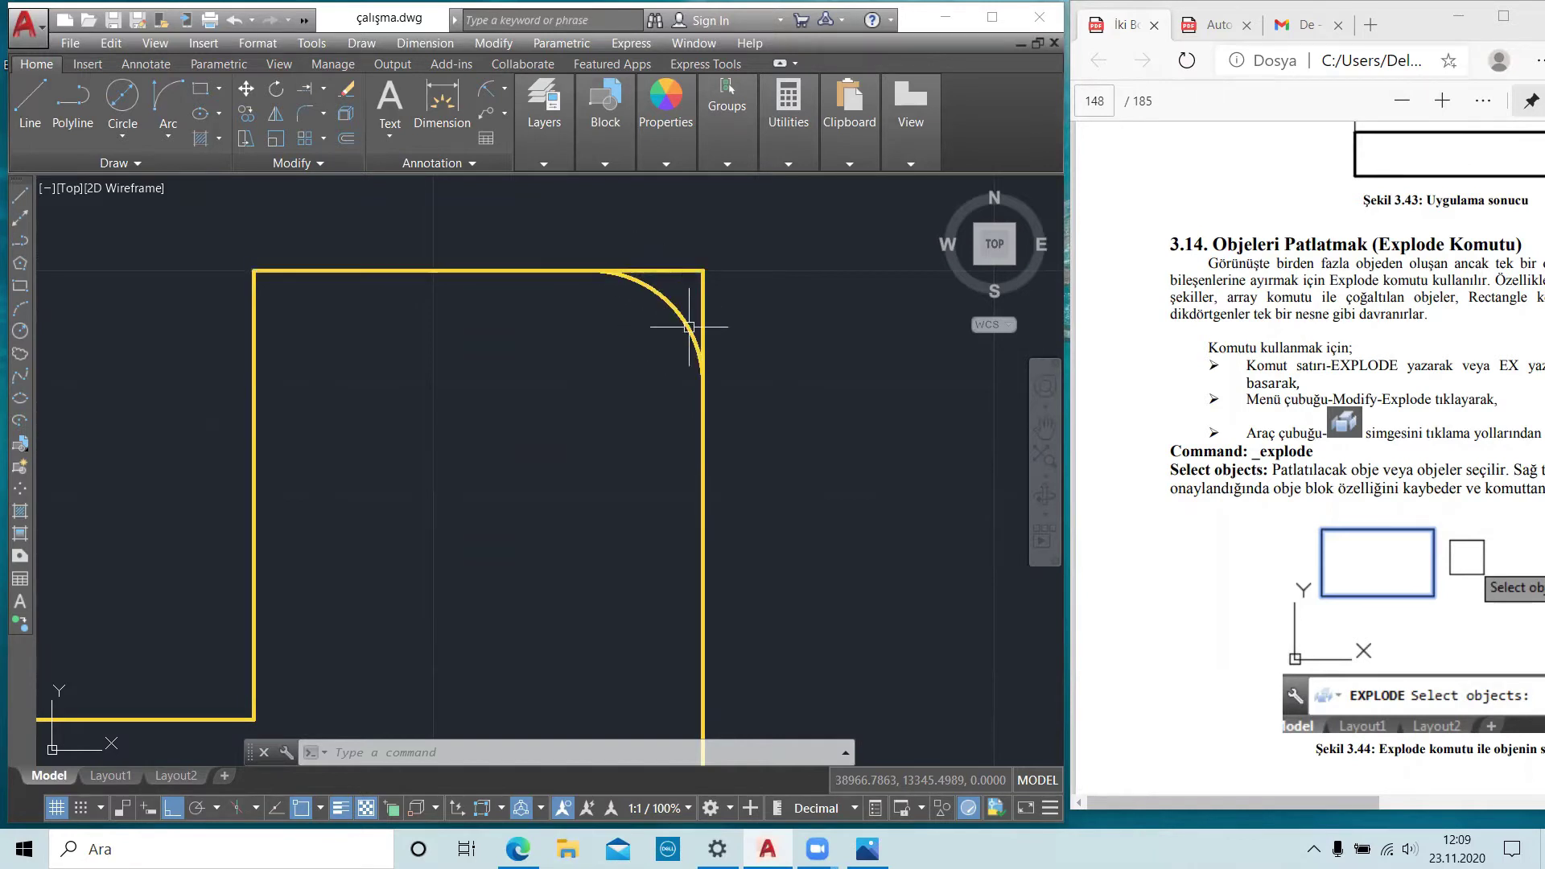
{"action": "key", "text": "Escape"}
{"action": "key", "text": "Escape"}
{"action": "key", "text": "Escape"}
{"action": "left_click", "coordinate": [323, 114]}
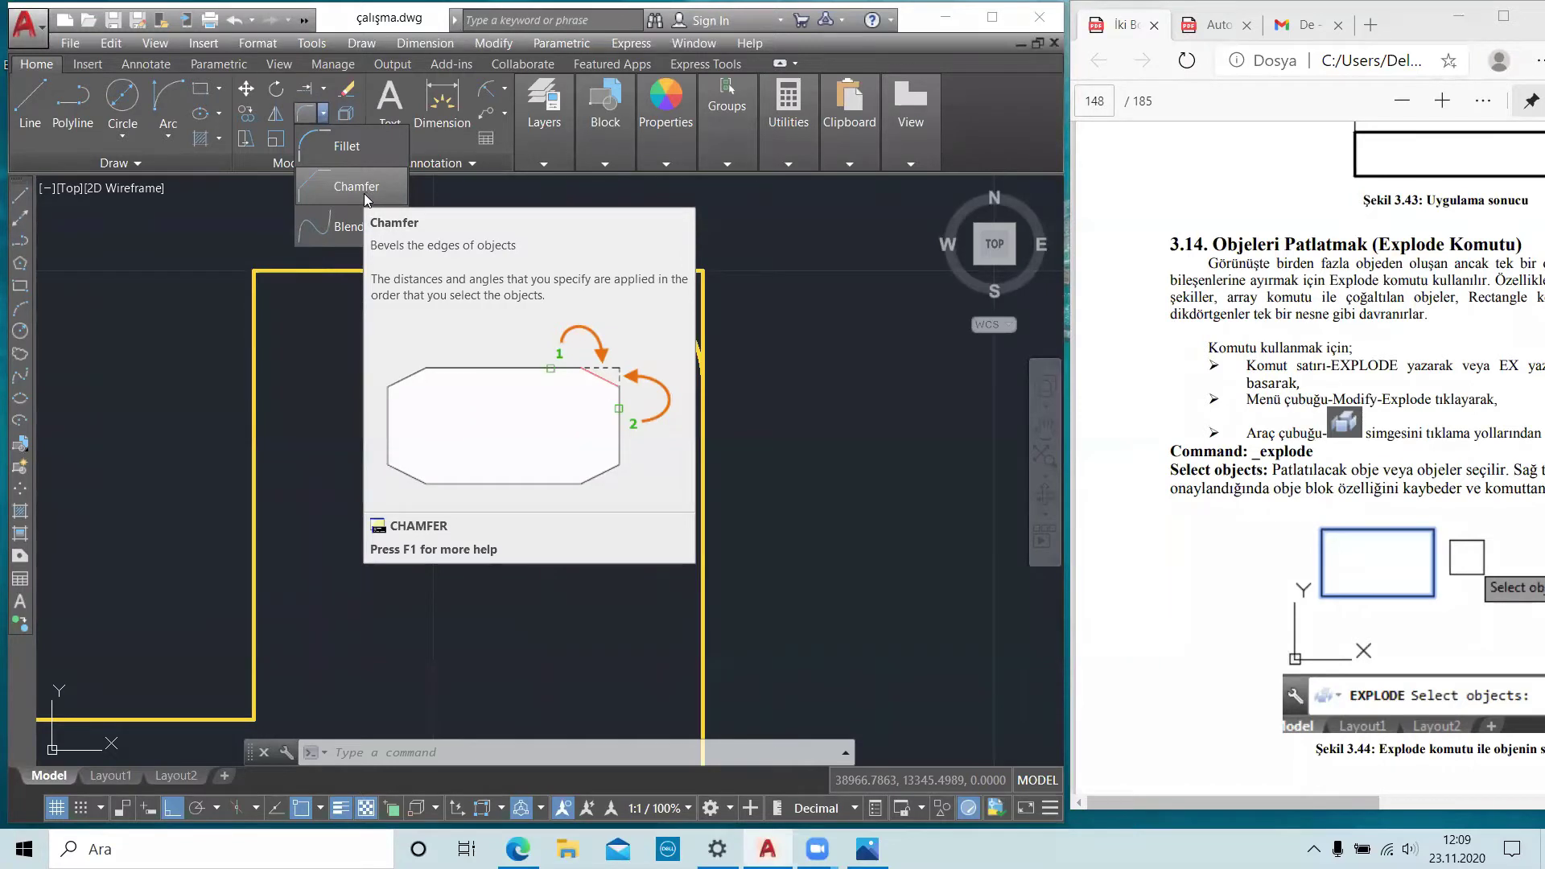
- Start Chamfer, adjust the view, then cancel it
{"action": "left_click", "coordinate": [364, 193]}
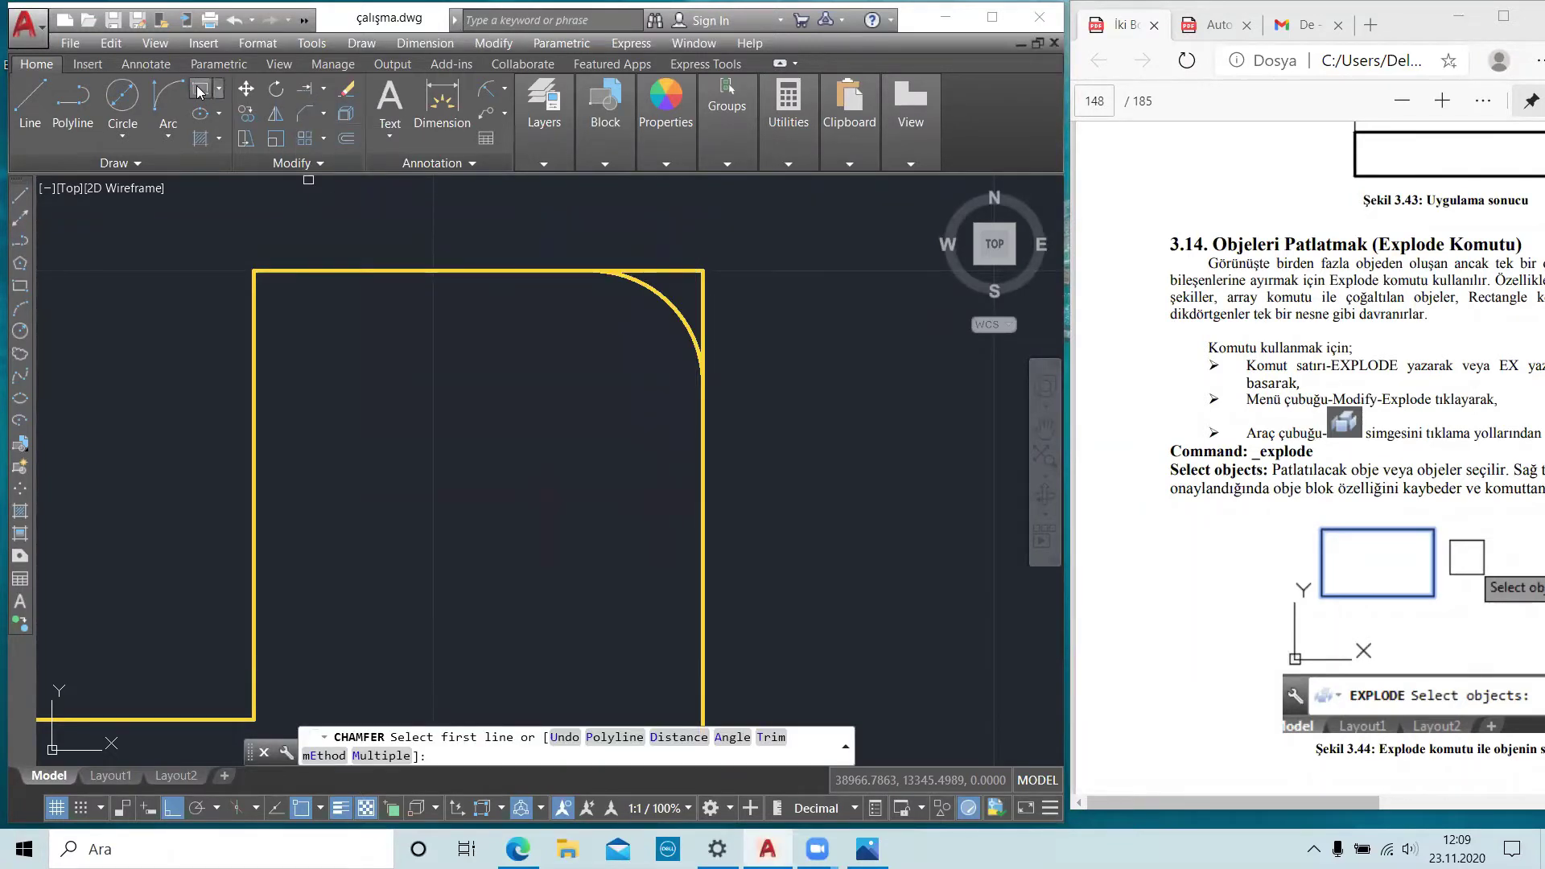
{"action": "scroll", "coordinate": [360, 325], "scroll_direction": "down", "scroll_amount": 4}
{"action": "mouse_move", "coordinate": [388, 392]}
{"action": "middle_mouse_down"}
{"action": "mouse_move", "coordinate": [359, 325]}
{"action": "mouse_move", "coordinate": [400, 321]}
{"action": "middle_mouse_up"}
{"action": "scroll", "coordinate": [438, 358], "scroll_direction": "up", "scroll_amount": 4}
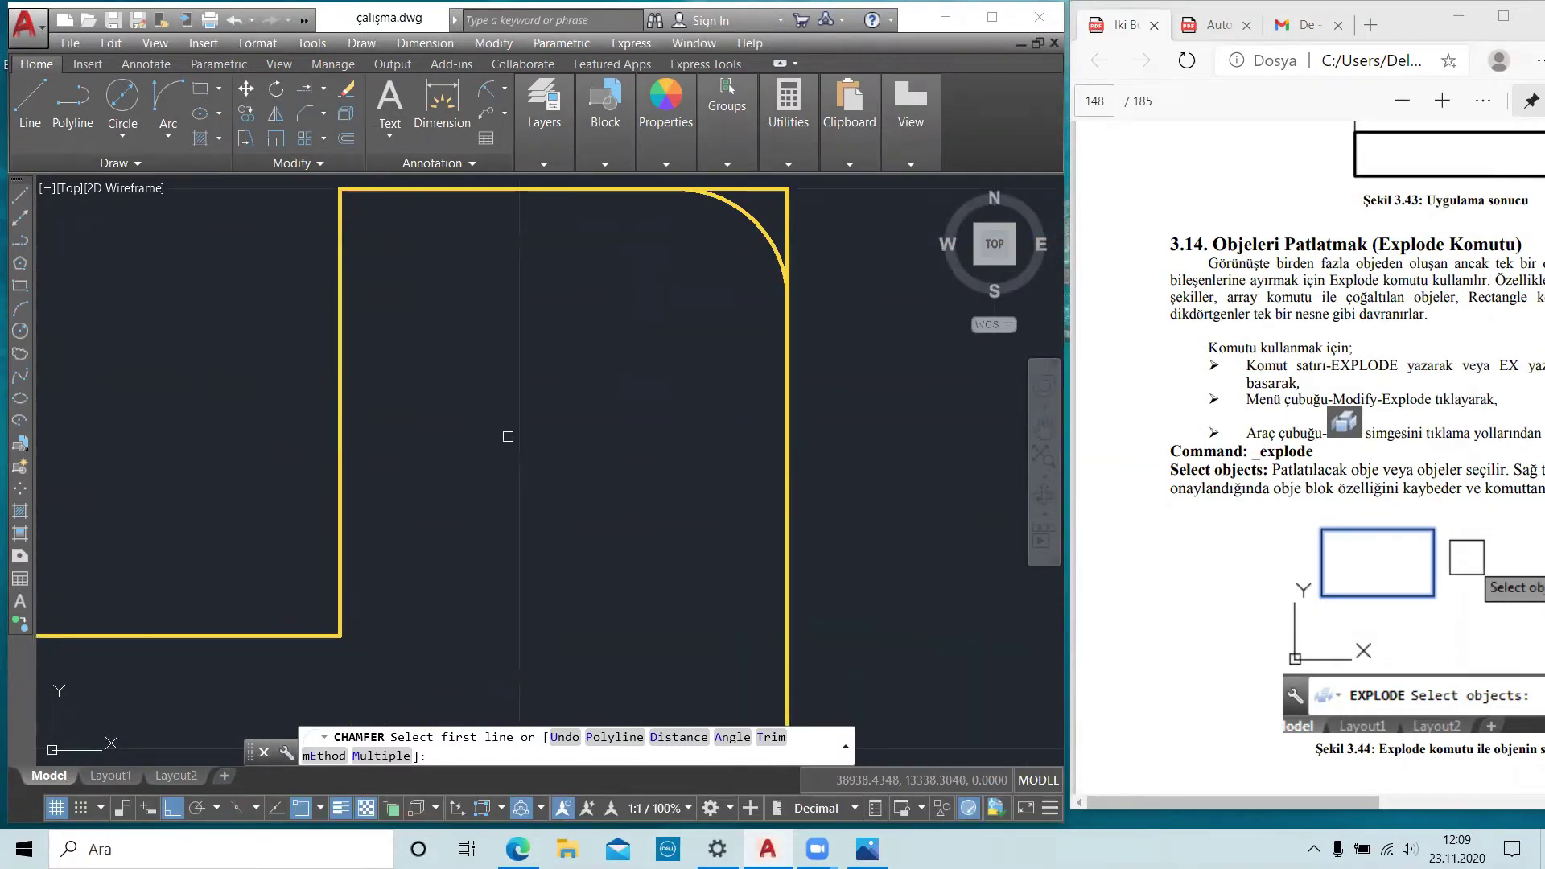
{"action": "middle_click_drag", "start_coordinate": [510, 390], "coordinate": [517, 407]}
{"action": "key", "text": "Escape"}
{"action": "key", "text": "Escape"}
{"action": "key", "text": "Escape"}
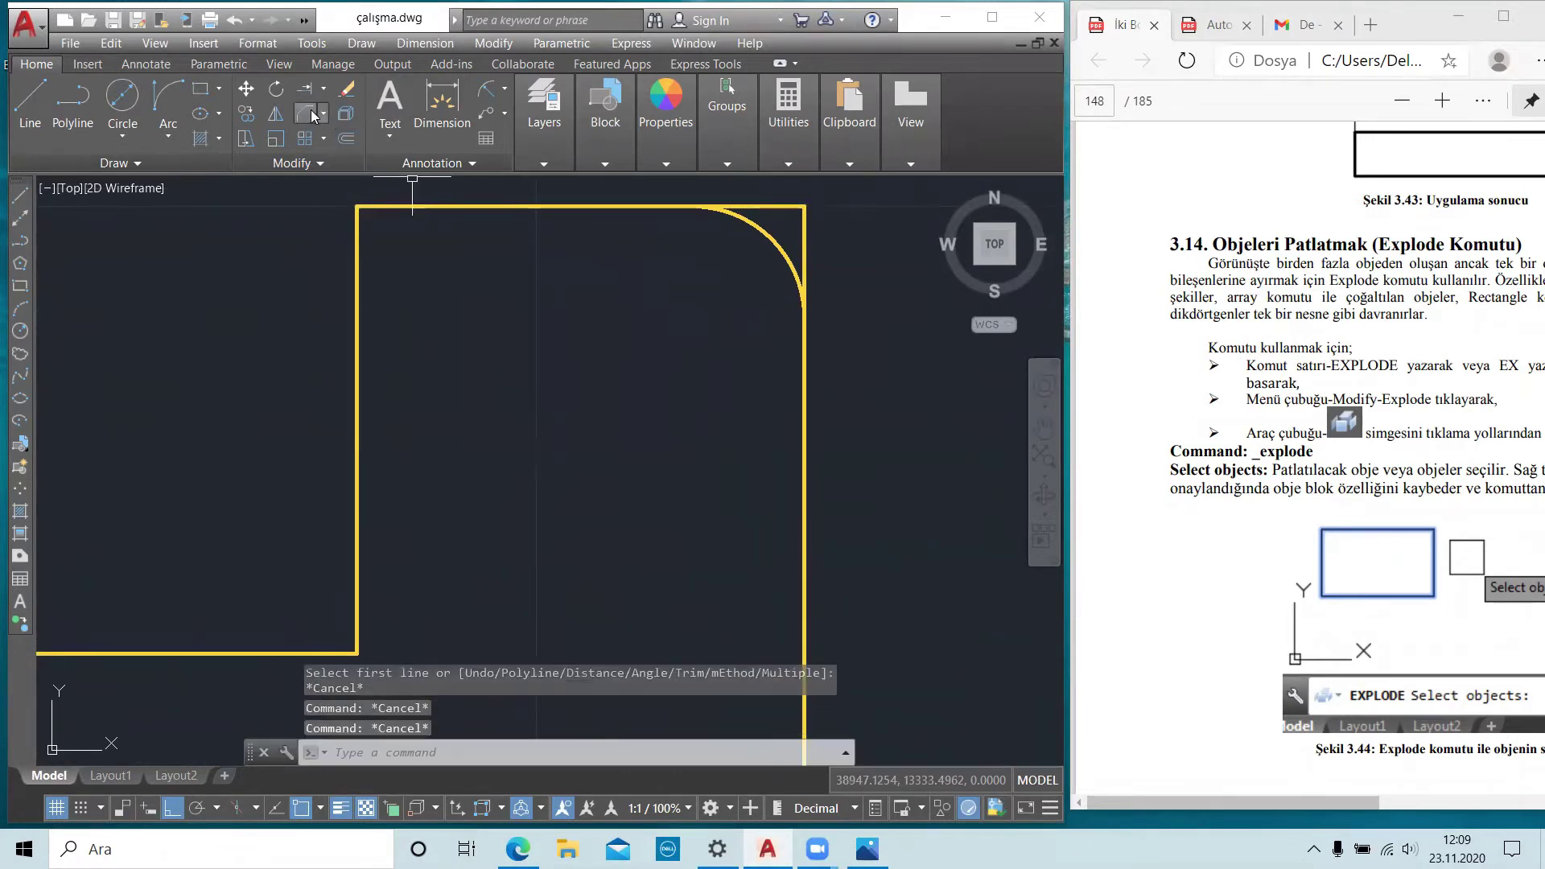
- Chamfer the top-left corner with distances 10 and 10 on the top and left edges
{"action": "left_click", "coordinate": [322, 113]}
{"action": "left_click", "coordinate": [336, 199]}
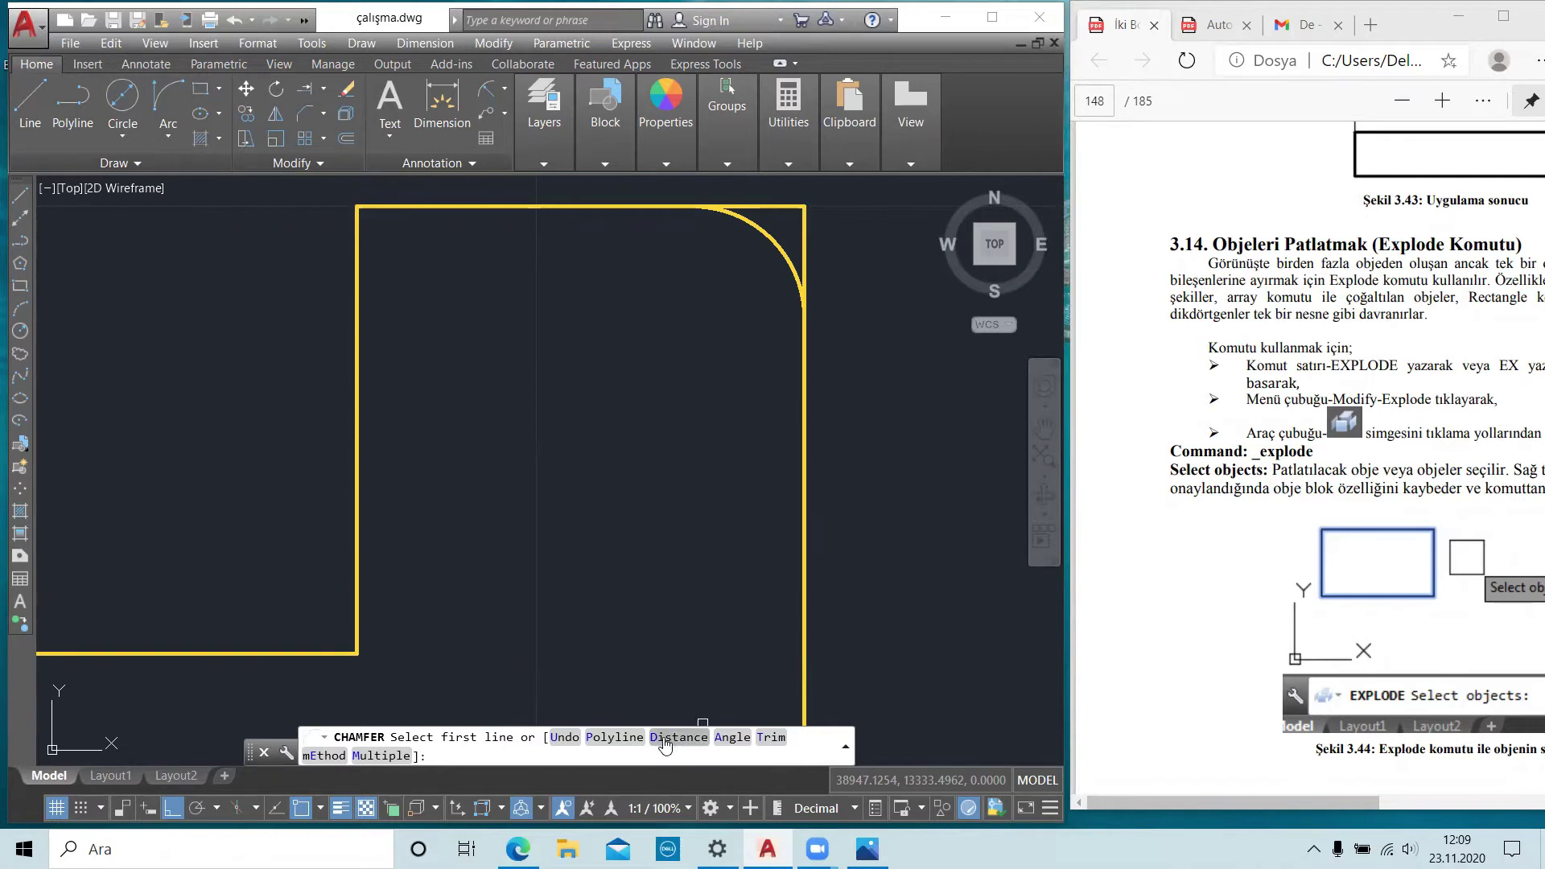
{"action": "left_click", "coordinate": [664, 738]}
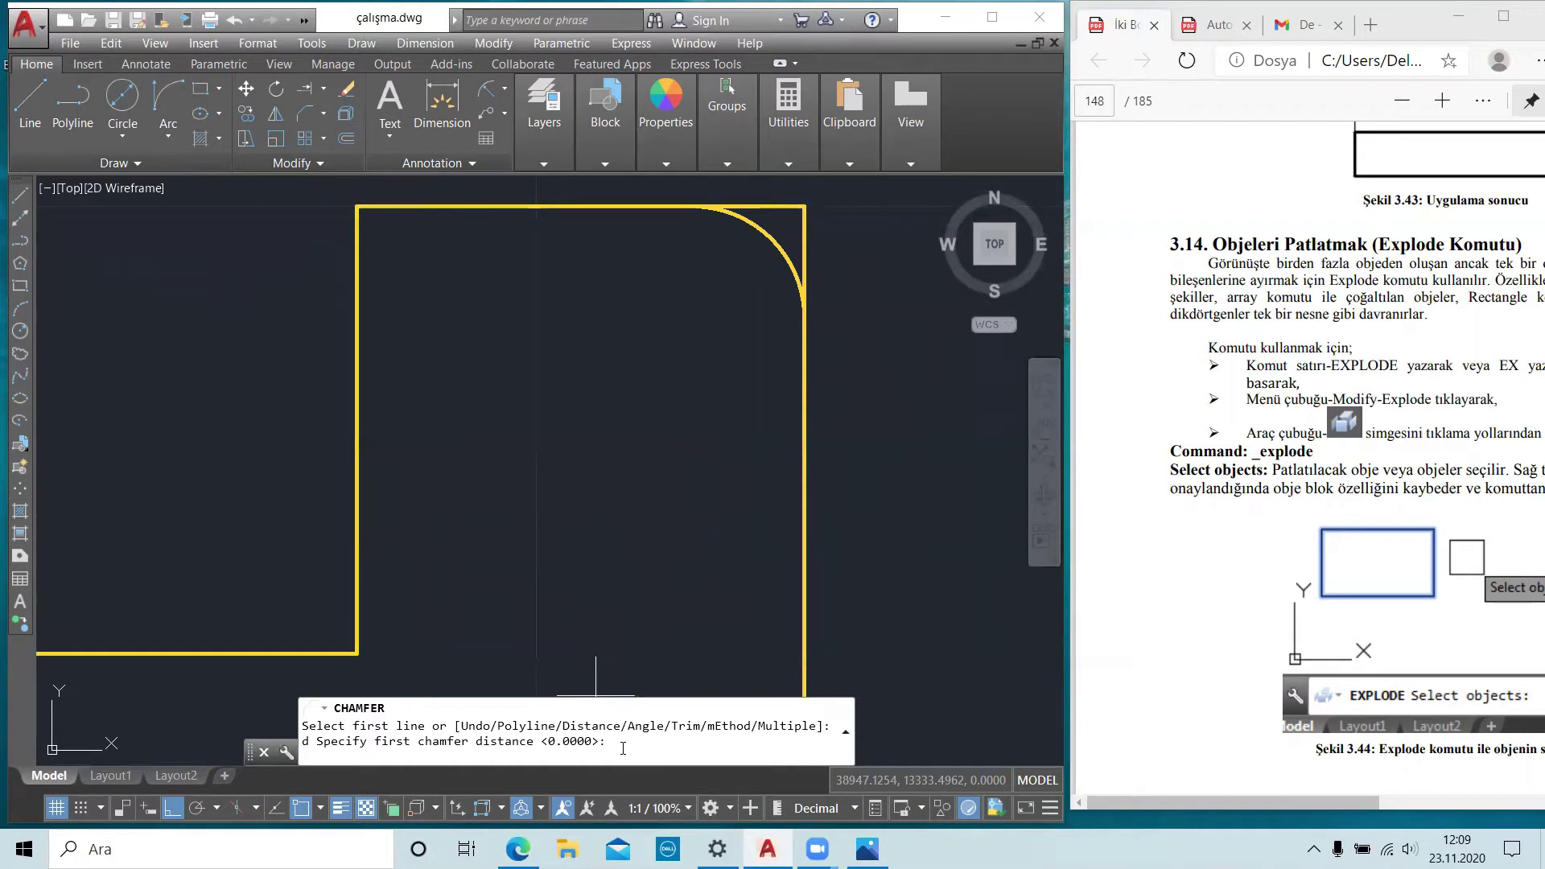
{"action": "type", "text": "10"}
{"action": "key", "text": "Return"}
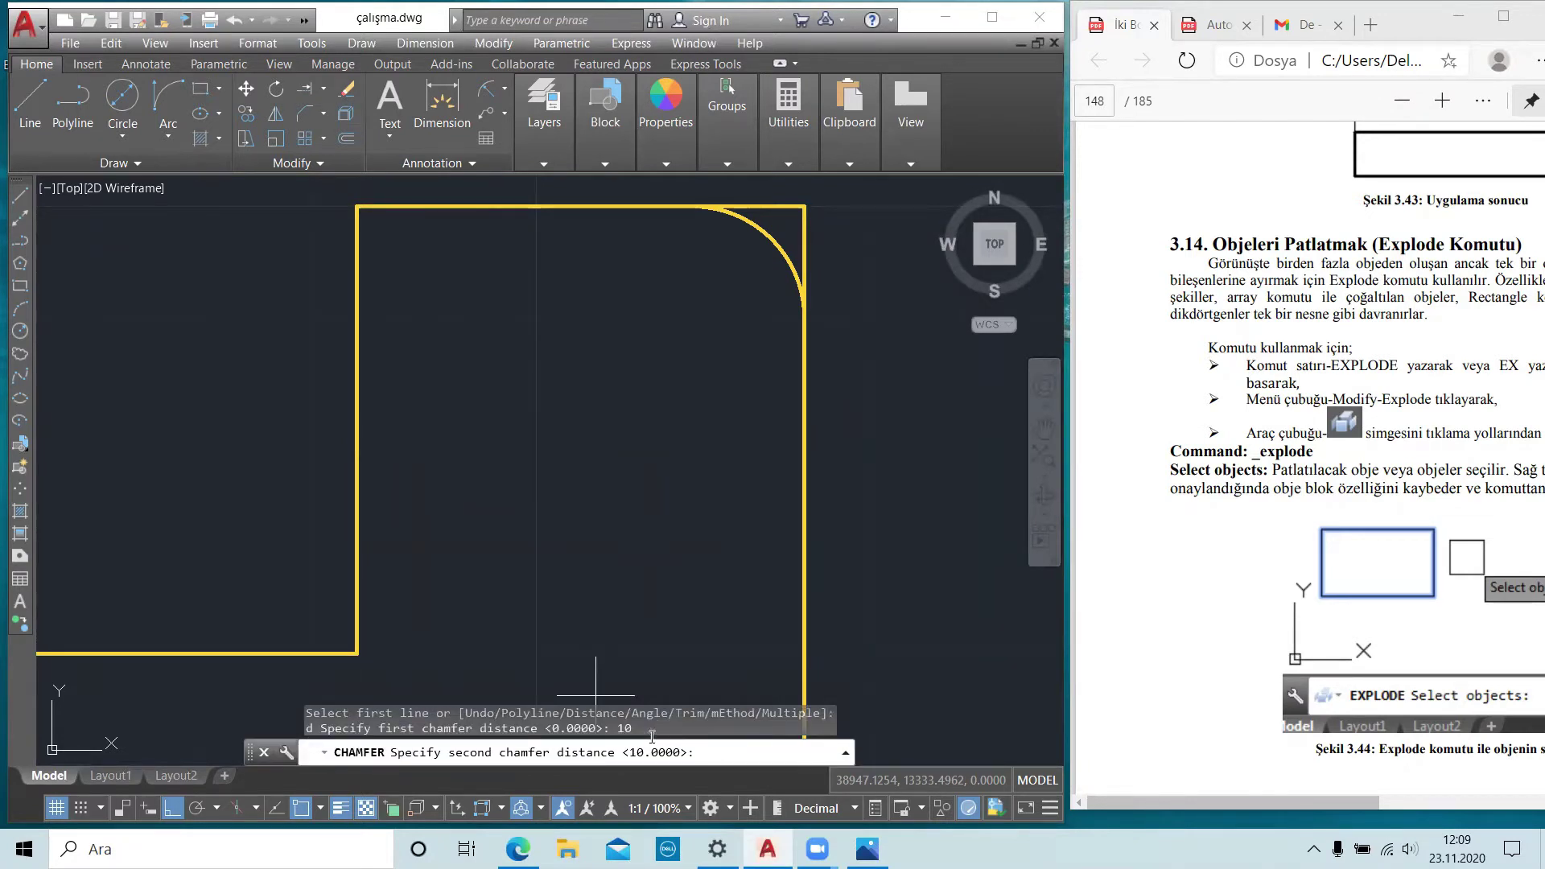
{"action": "key", "text": "Return"}
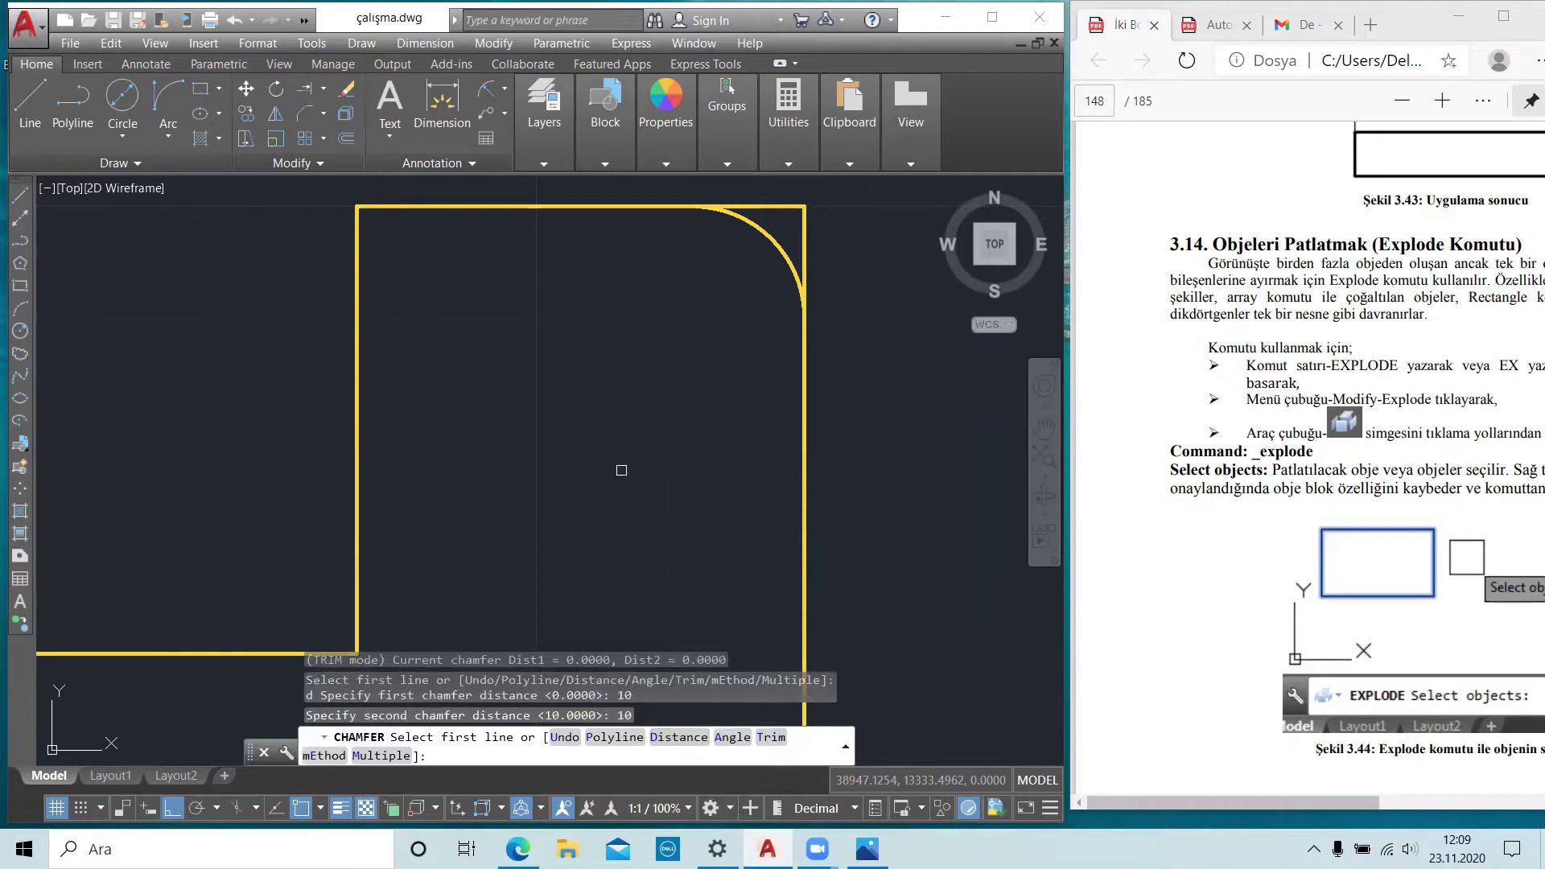
{"action": "left_click", "coordinate": [477, 205]}
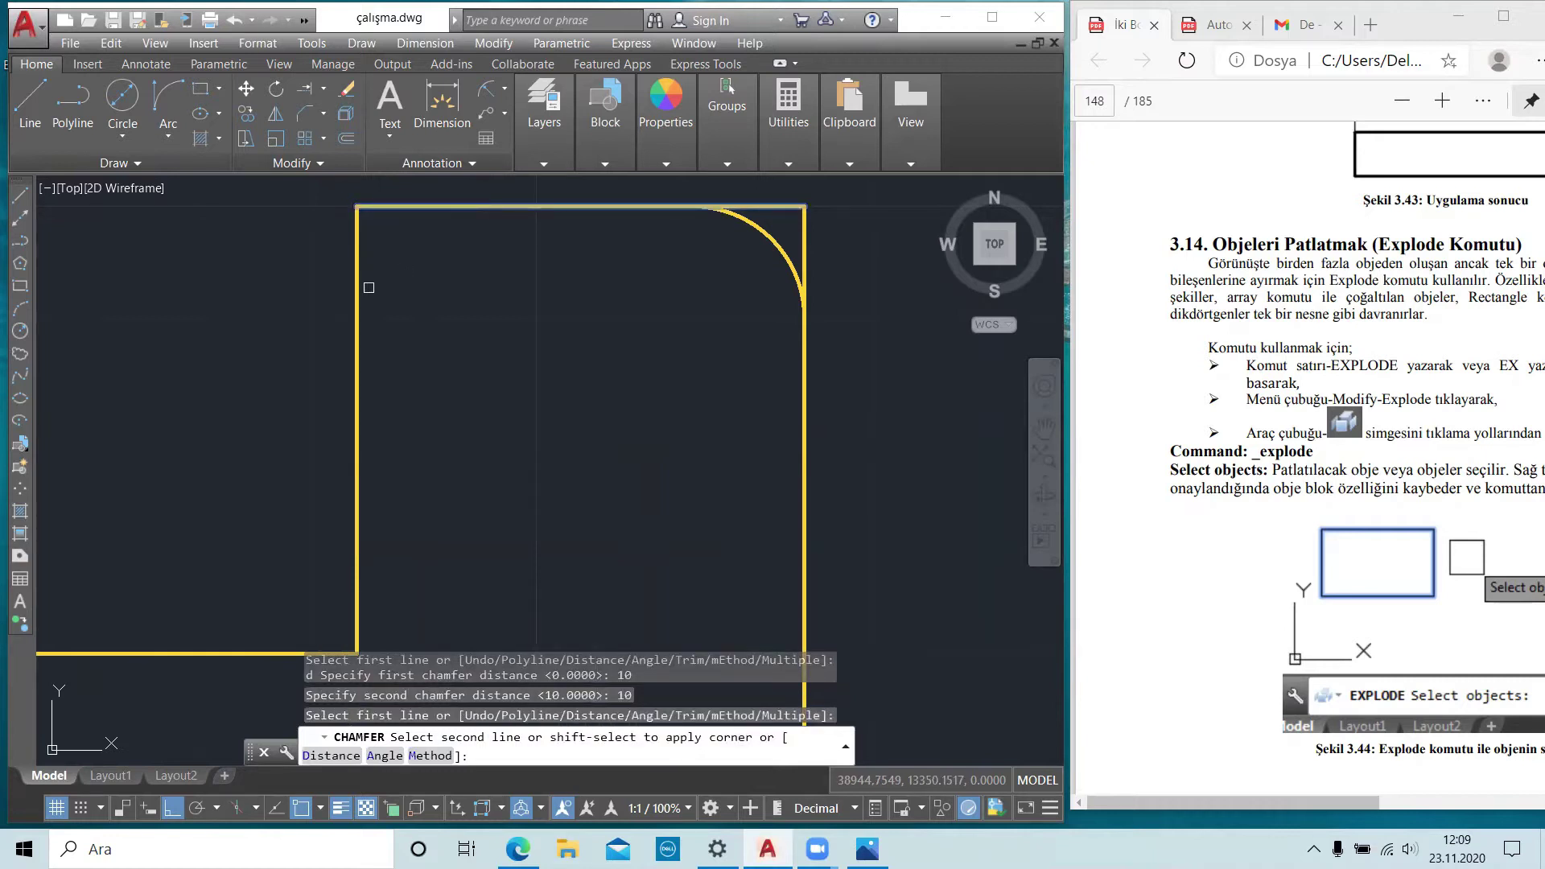
{"action": "left_click", "coordinate": [359, 290]}
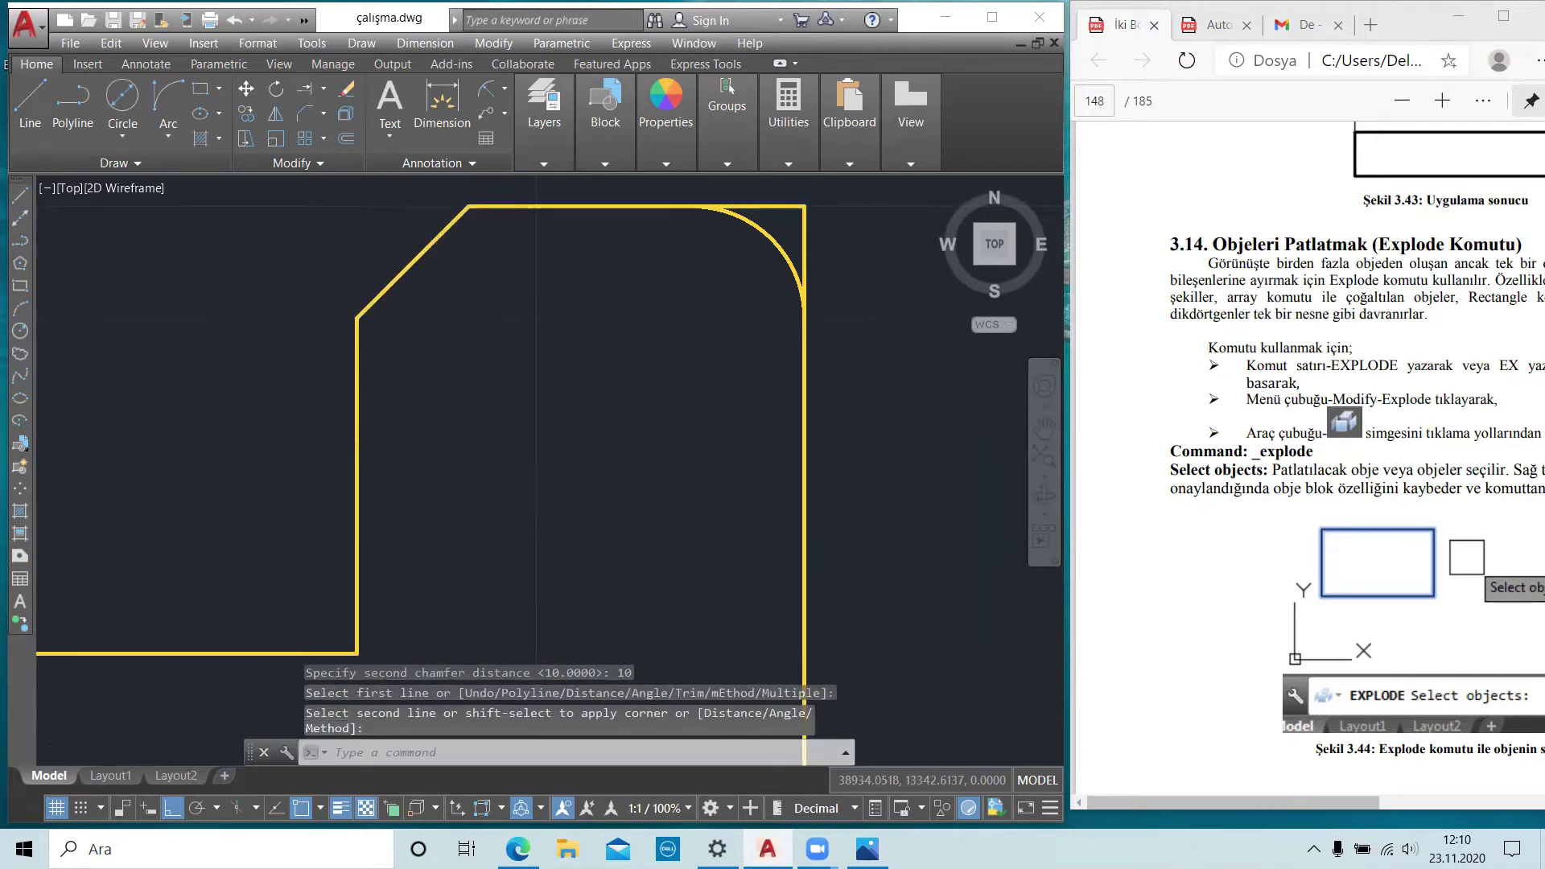
- Begin a dimension with its first point at the new chamfer
{"action": "scroll", "coordinate": [563, 311], "scroll_direction": "down", "scroll_amount": 4}
{"action": "scroll", "coordinate": [458, 258], "scroll_direction": "up", "scroll_amount": 4}
{"action": "key", "text": "Escape"}
{"action": "key", "text": "Escape"}
{"action": "left_click", "coordinate": [456, 103]}
{"action": "left_click", "coordinate": [372, 359]}
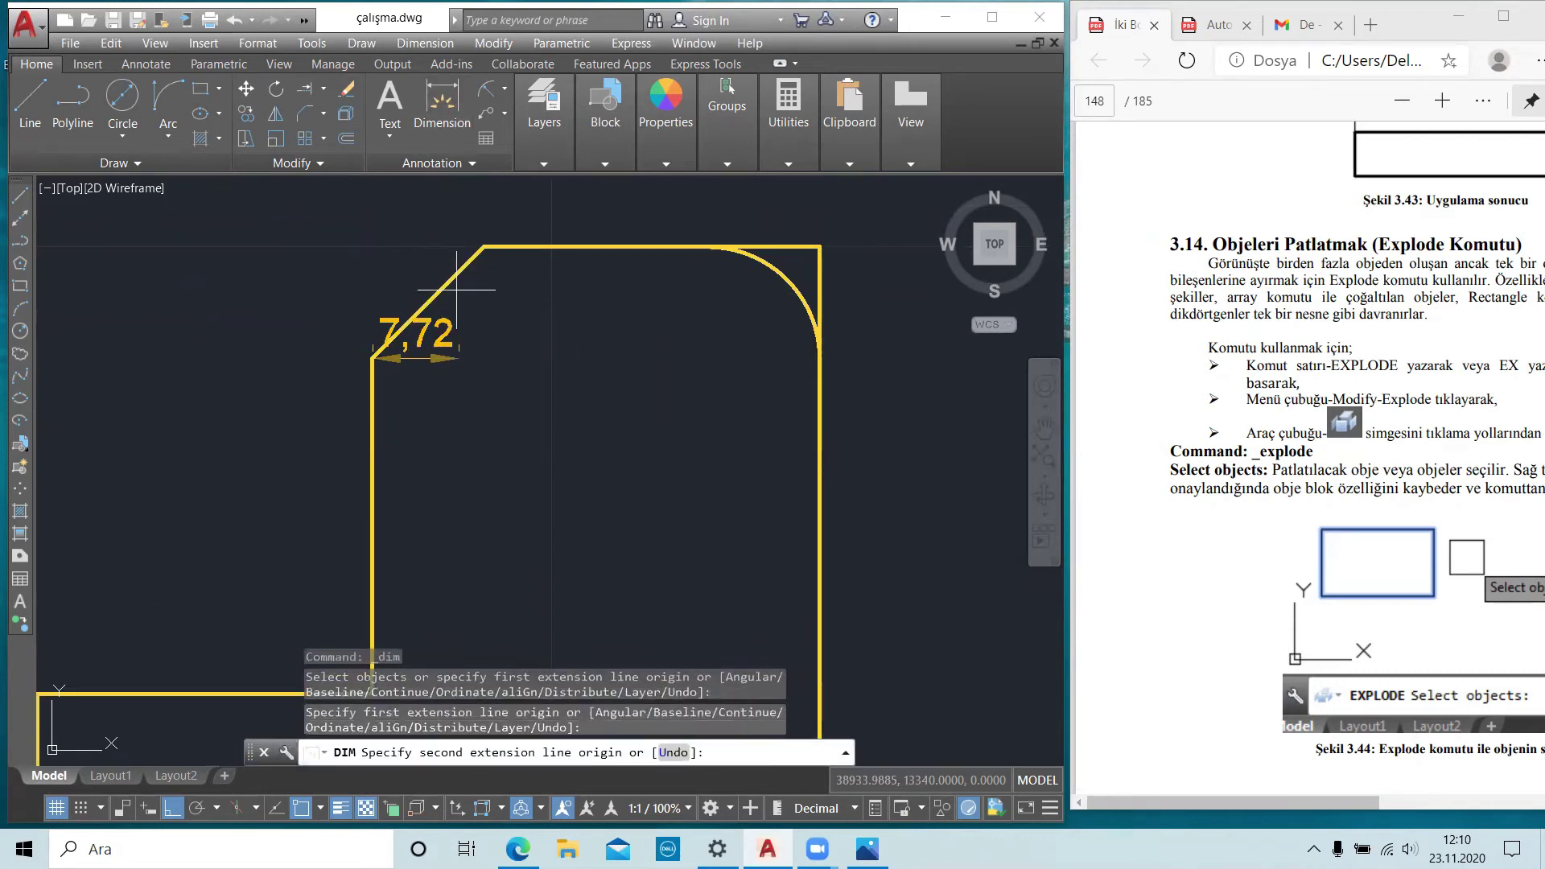
{"action": "left_click", "coordinate": [442, 105]}
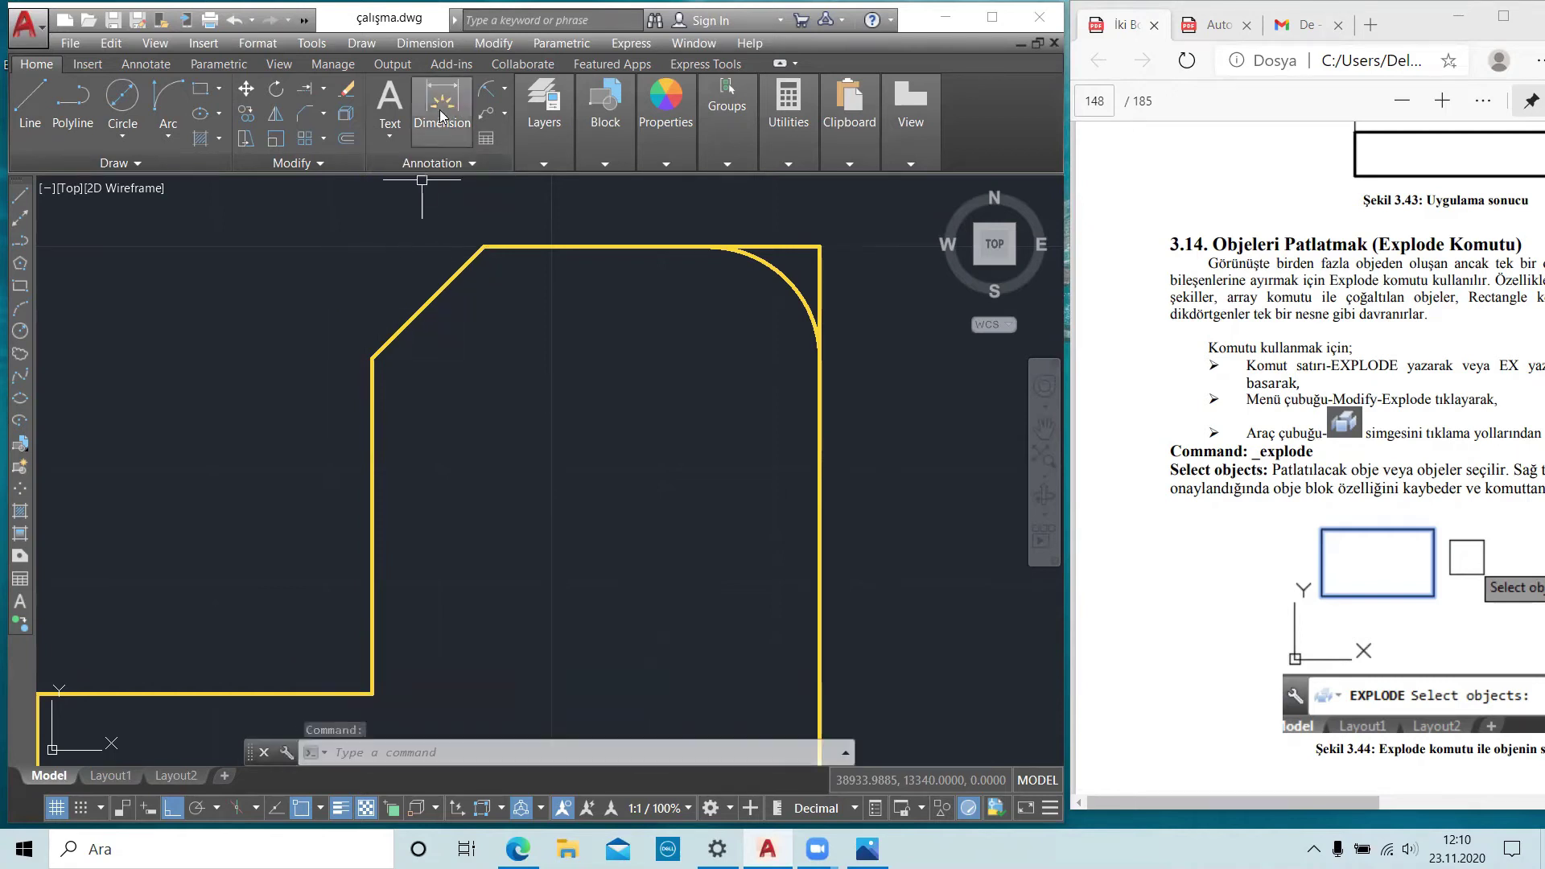
{"action": "key", "text": "Return"}
{"action": "left_click", "coordinate": [373, 358]}
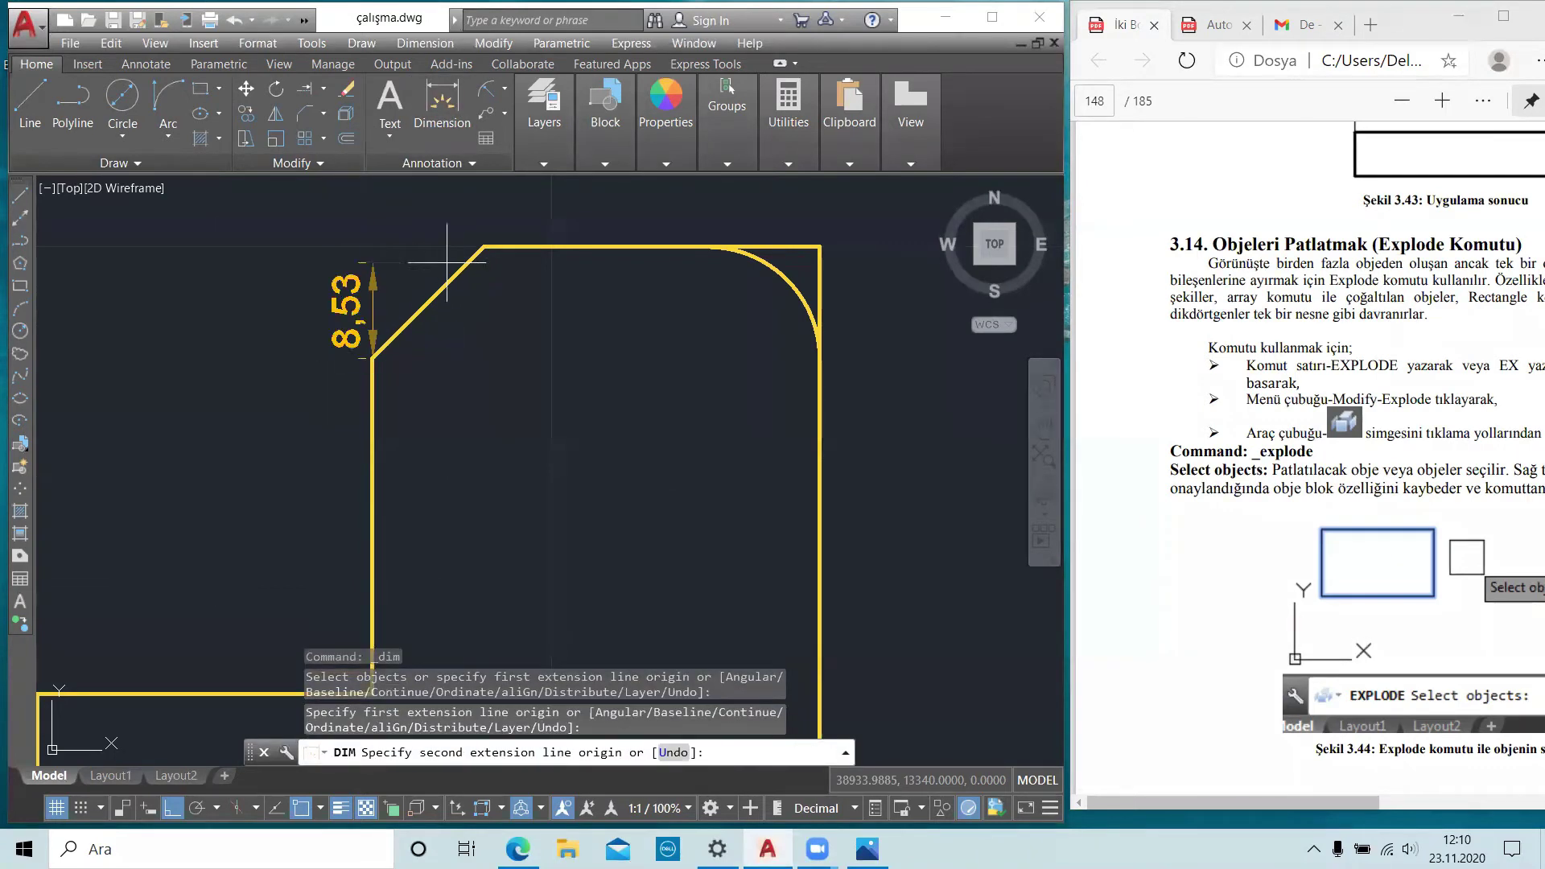
{"action": "left_click", "coordinate": [483, 247]}
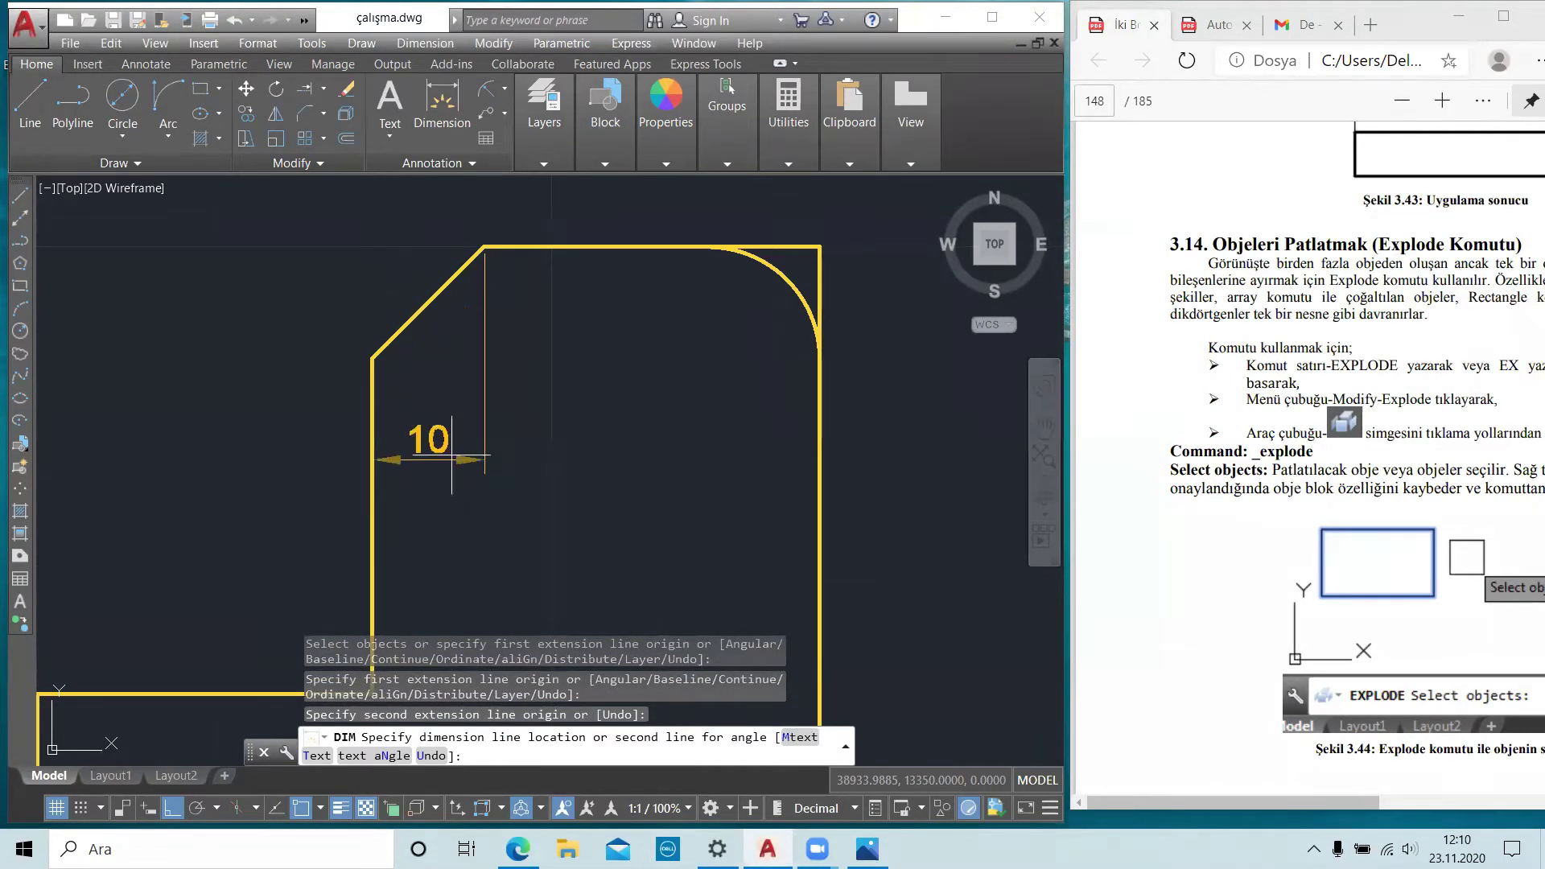
{"action": "key", "text": "Escape"}
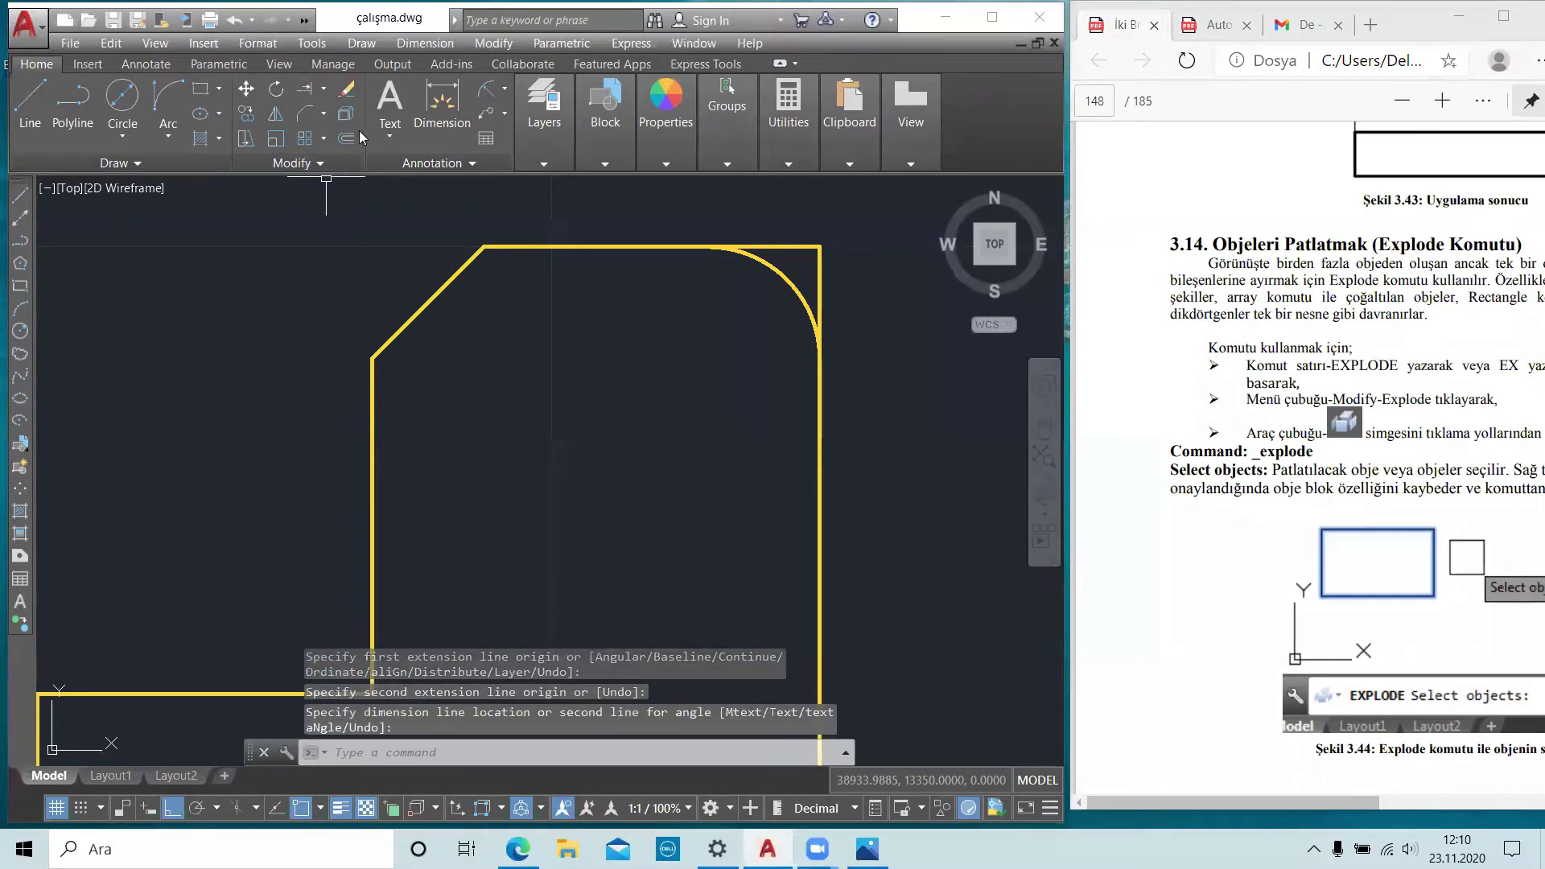
{"action": "key", "text": "Escape"}
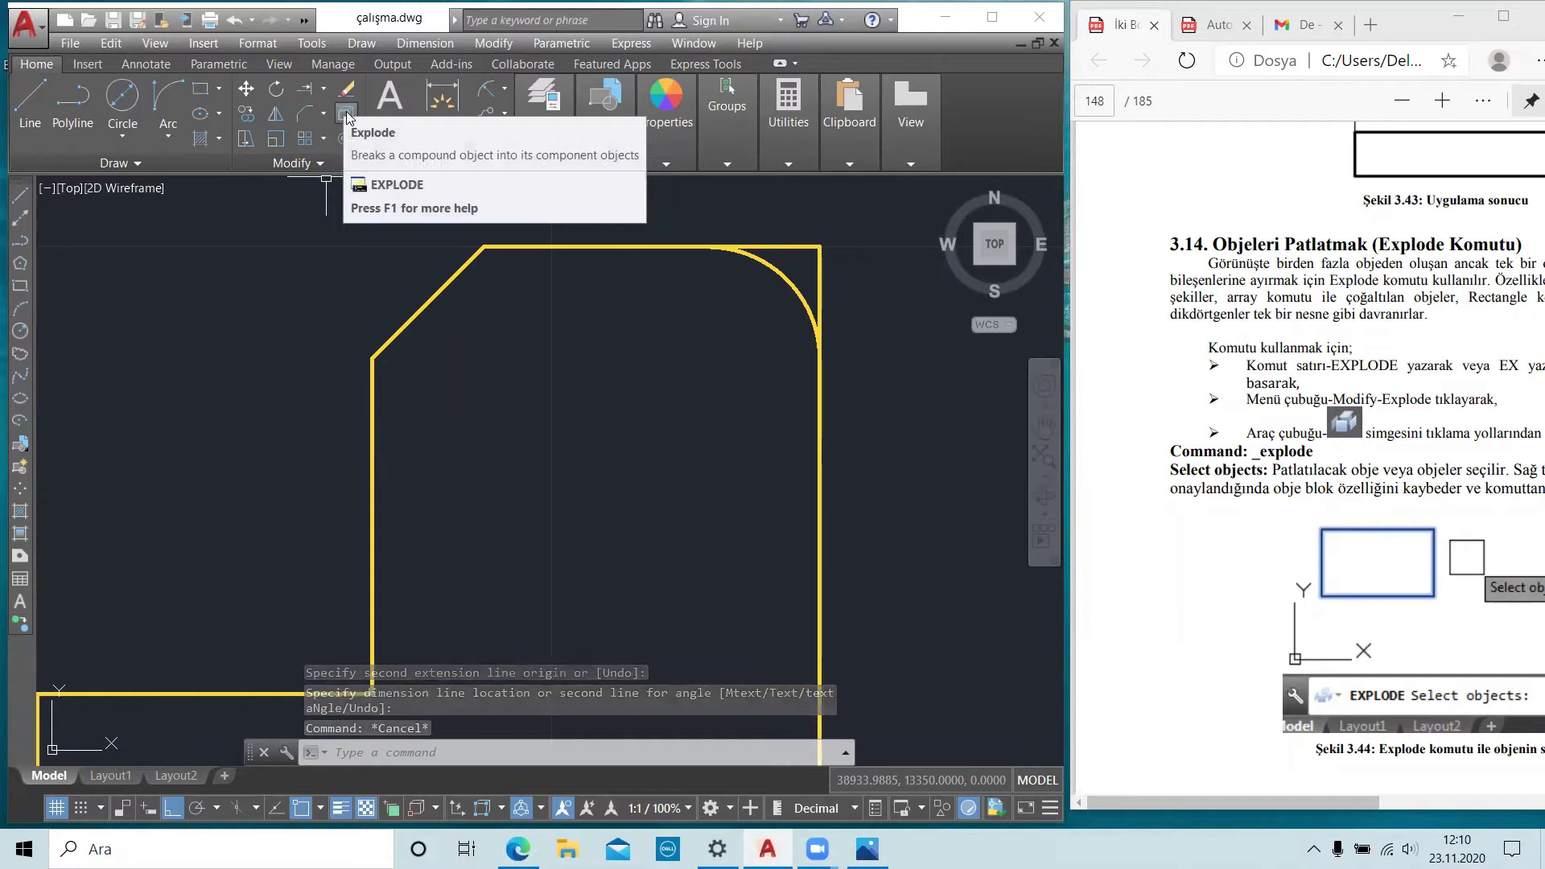
- Zoom around the drawing, then start and cancel Explode
{"action": "scroll", "coordinate": [402, 329], "scroll_direction": "down", "scroll_amount": 5}
{"action": "key", "text": "Escape"}
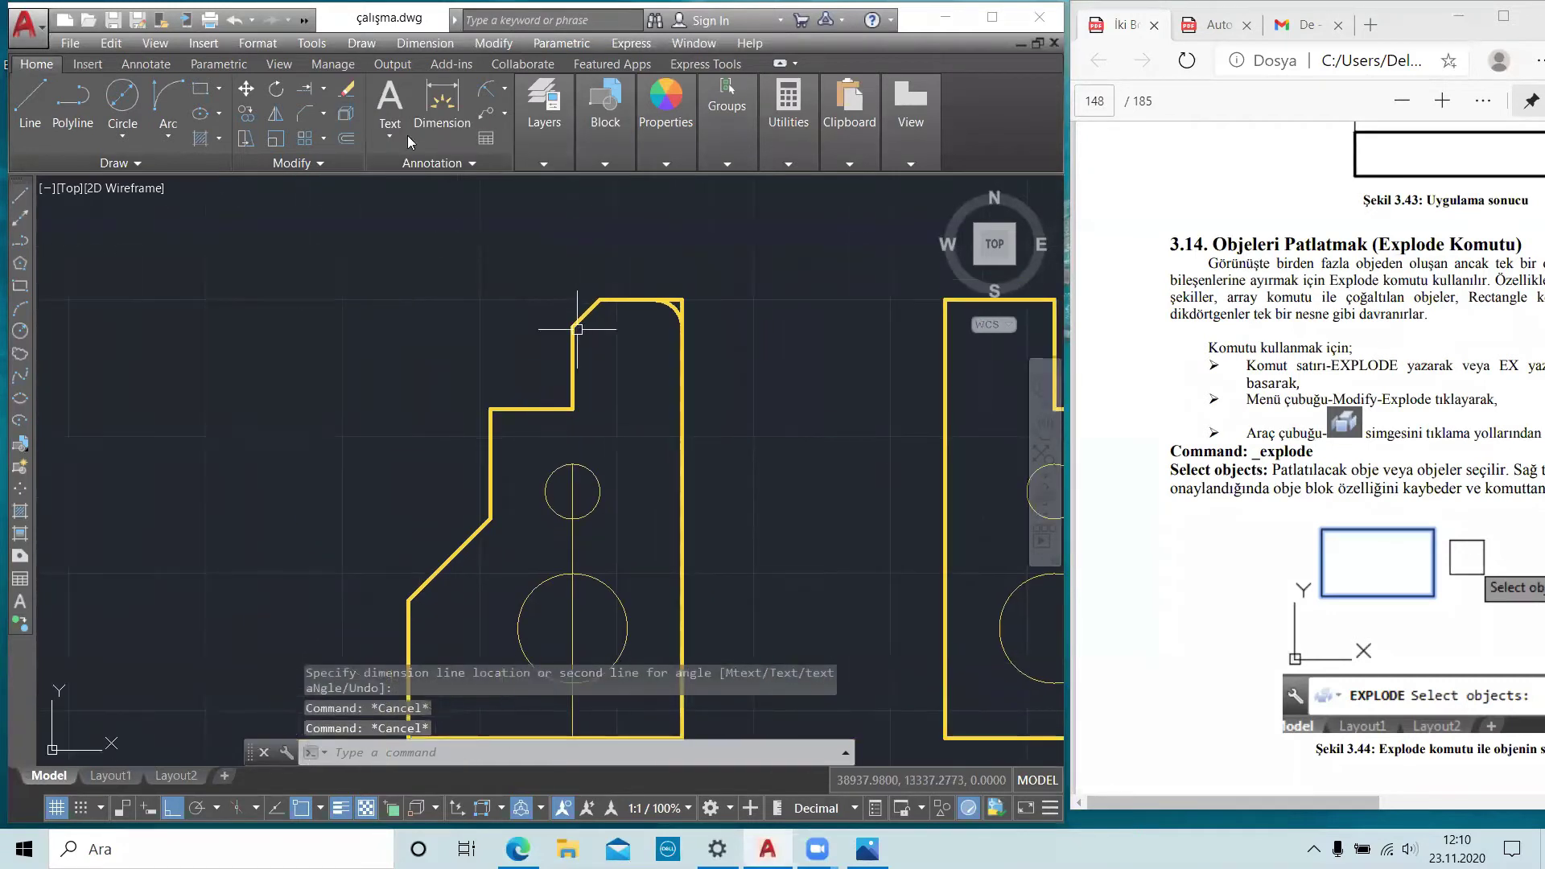
{"action": "scroll", "coordinate": [451, 362], "scroll_direction": "down", "scroll_amount": 3}
{"action": "scroll", "coordinate": [543, 464], "scroll_direction": "up", "scroll_amount": 2}
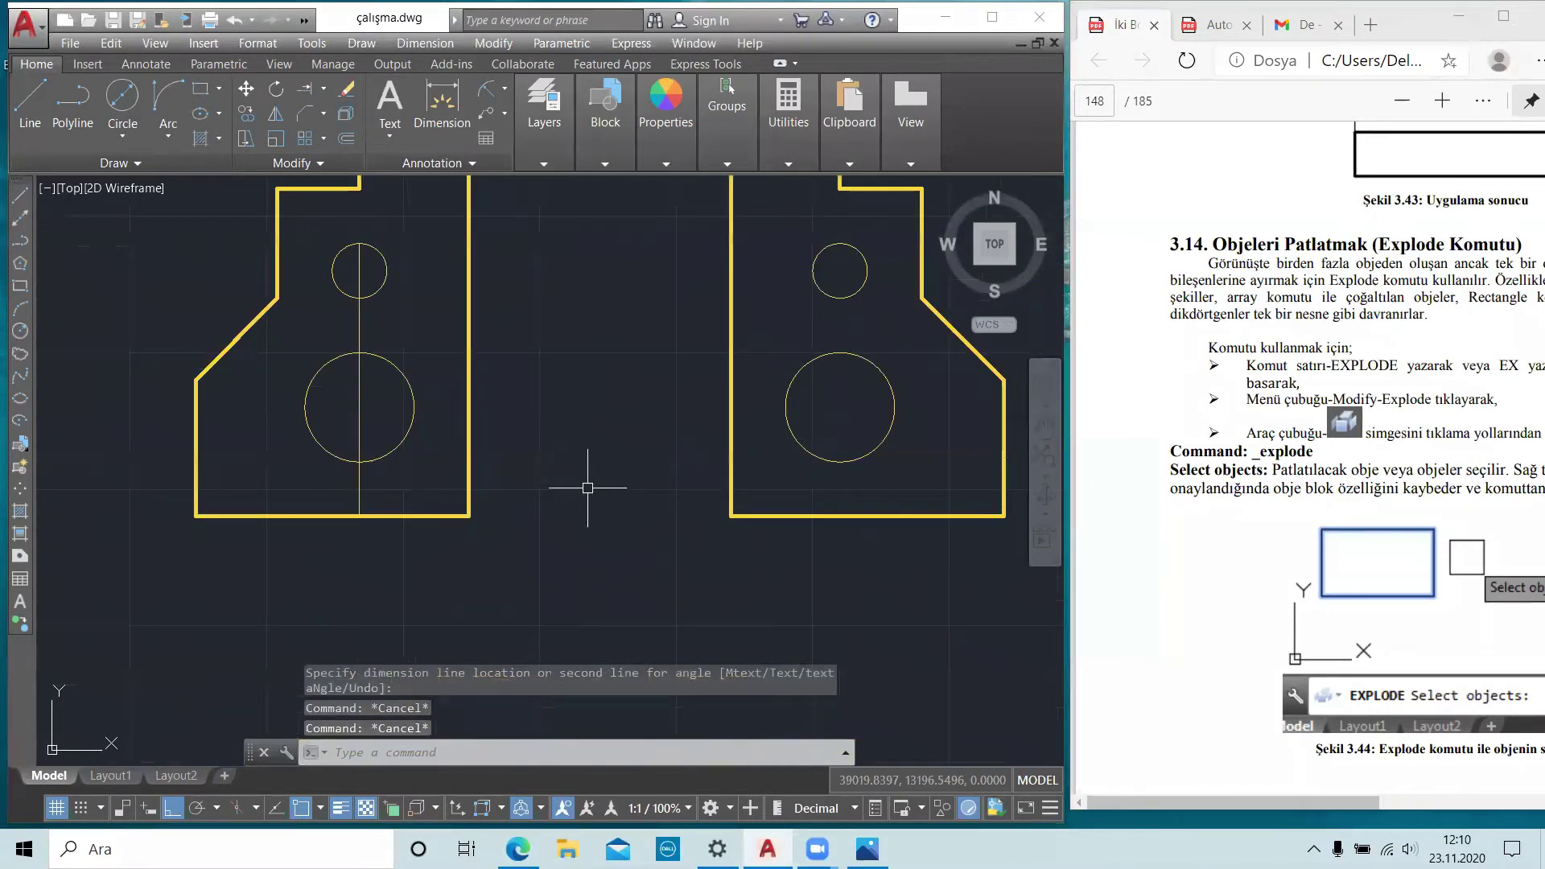
{"action": "scroll", "coordinate": [563, 475], "scroll_direction": "up", "scroll_amount": 1}
{"action": "scroll", "coordinate": [499, 386], "scroll_direction": "up", "scroll_amount": 1}
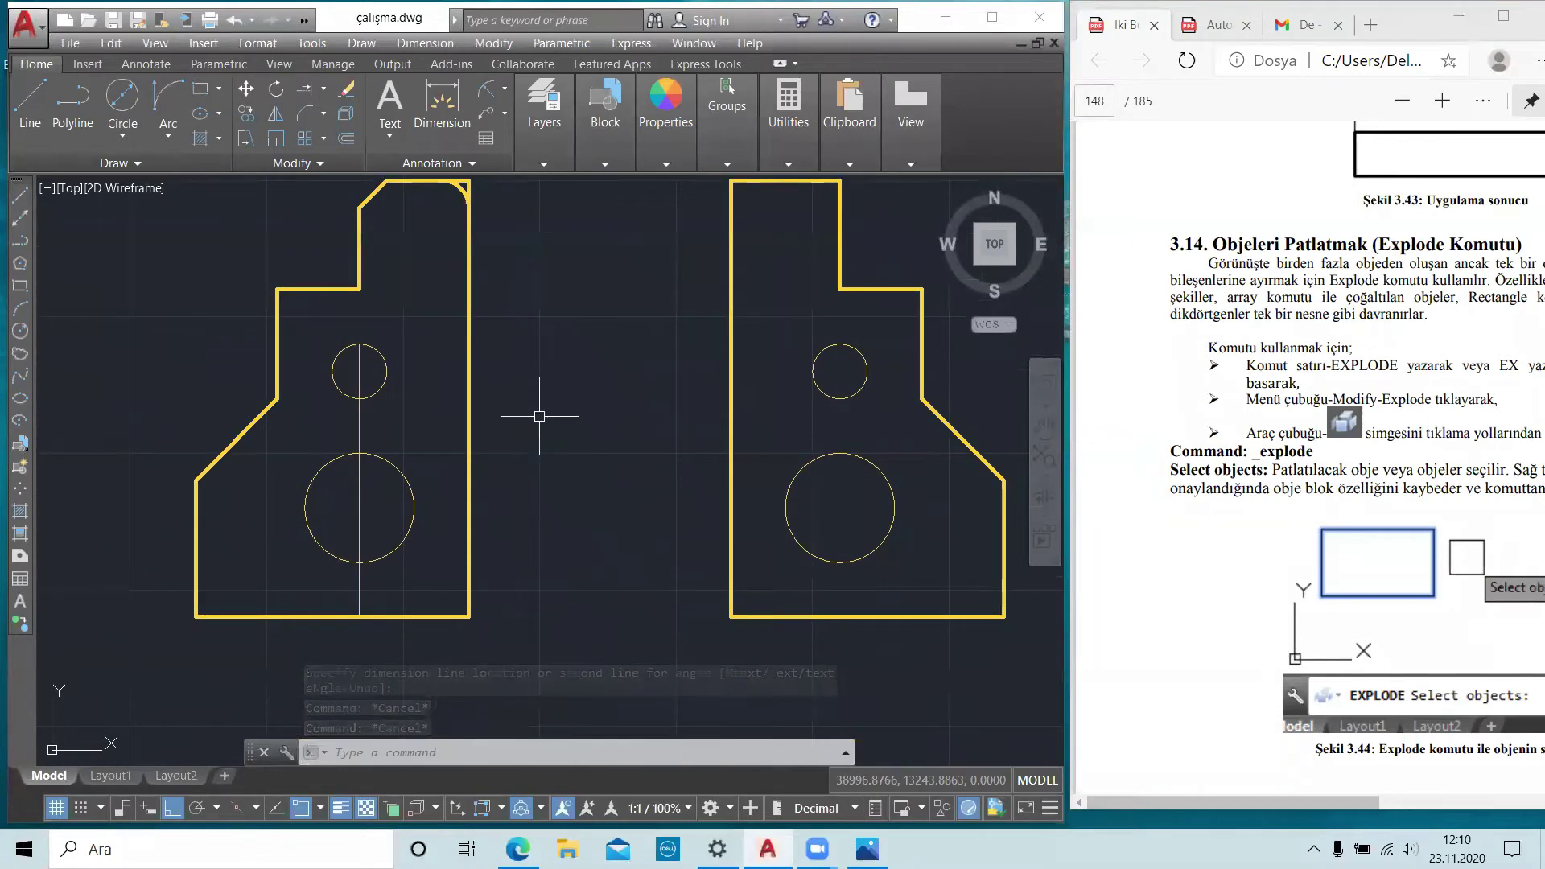
{"action": "scroll", "coordinate": [644, 441], "scroll_direction": "down", "scroll_amount": 2}
{"action": "left_click", "coordinate": [345, 115]}
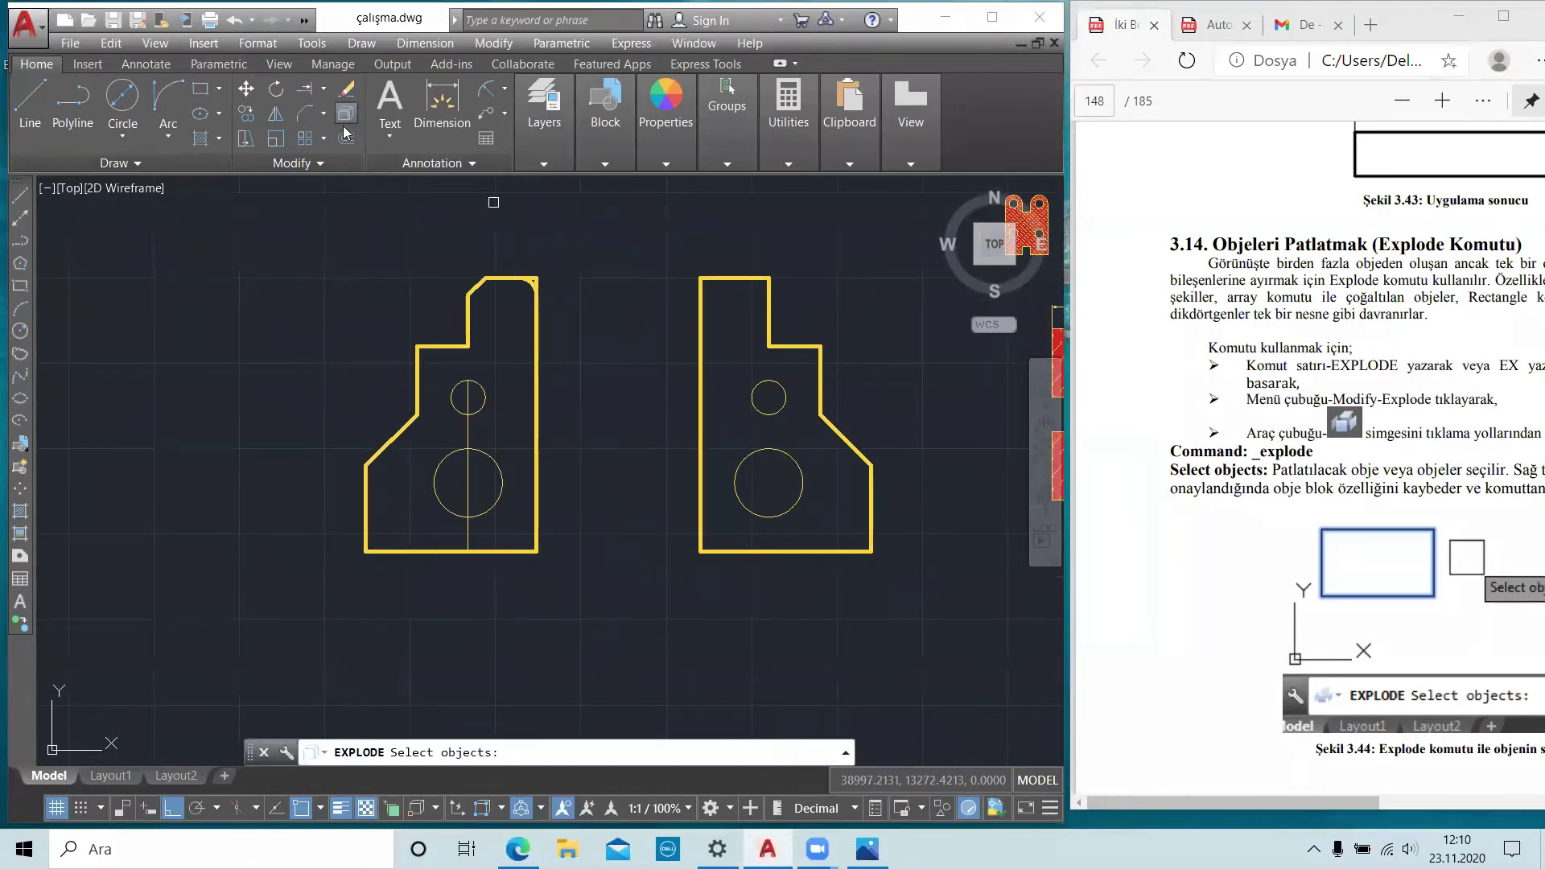
{"action": "key", "text": "Escape"}
{"action": "key", "text": "Escape"}
{"action": "key", "text": "Escape"}
- Pan to free space on the left and draw a stepped L-shaped polyline outline
{"action": "scroll", "coordinate": [344, 282], "scroll_direction": "down", "scroll_amount": 2}
{"action": "middle_click_drag", "start_coordinate": [344, 282], "coordinate": [472, 300]}
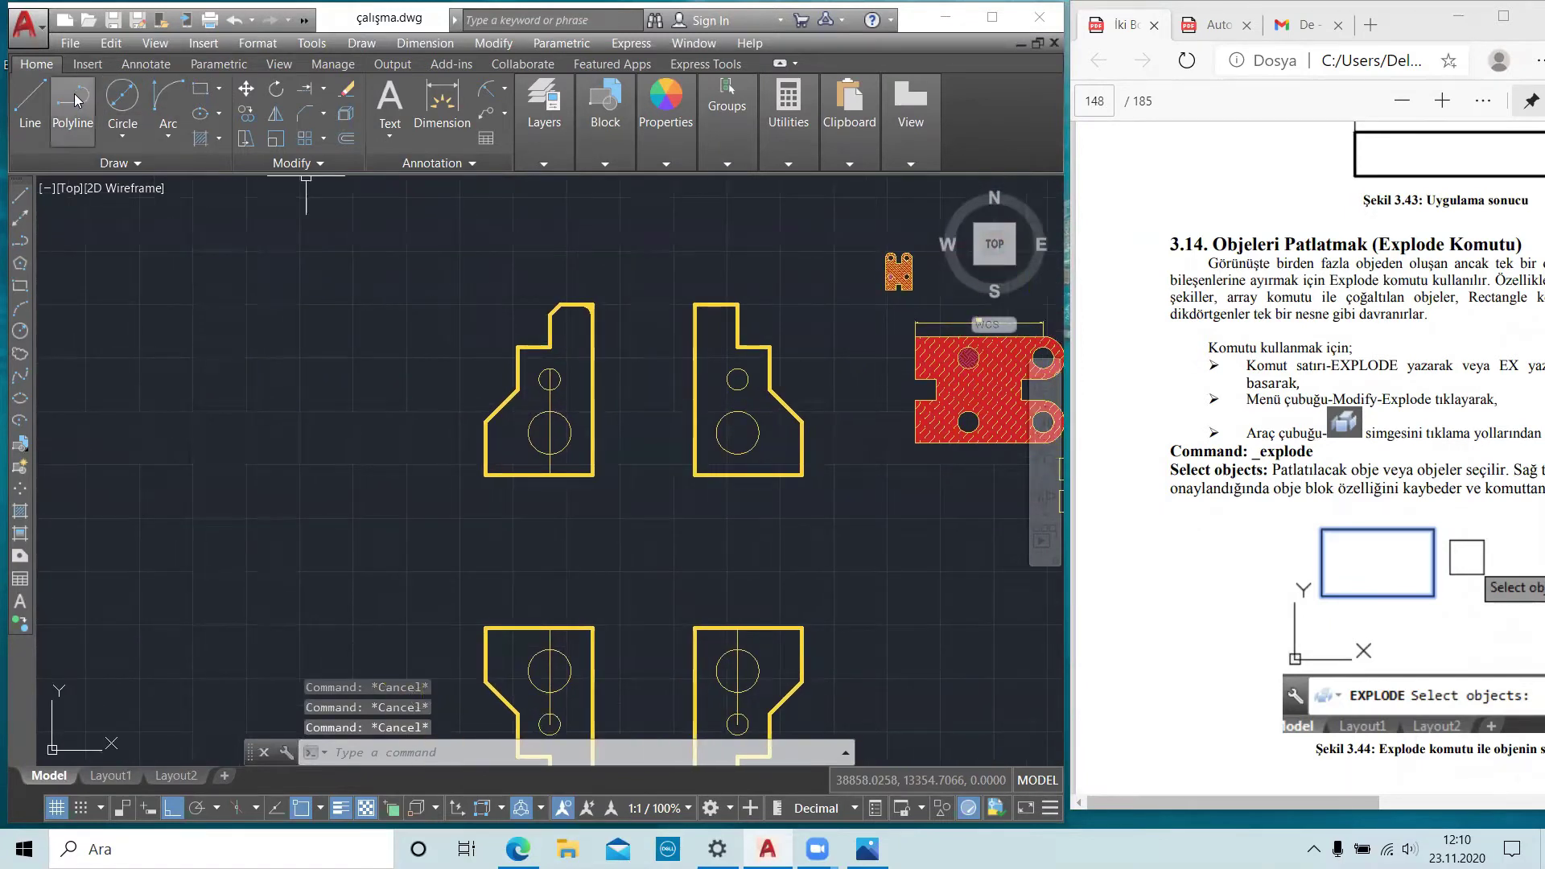
{"action": "mouse_move", "coordinate": [147, 357]}
{"action": "middle_mouse_down"}
{"action": "mouse_move", "coordinate": [424, 345]}
{"action": "mouse_move", "coordinate": [437, 400]}
{"action": "middle_mouse_up"}
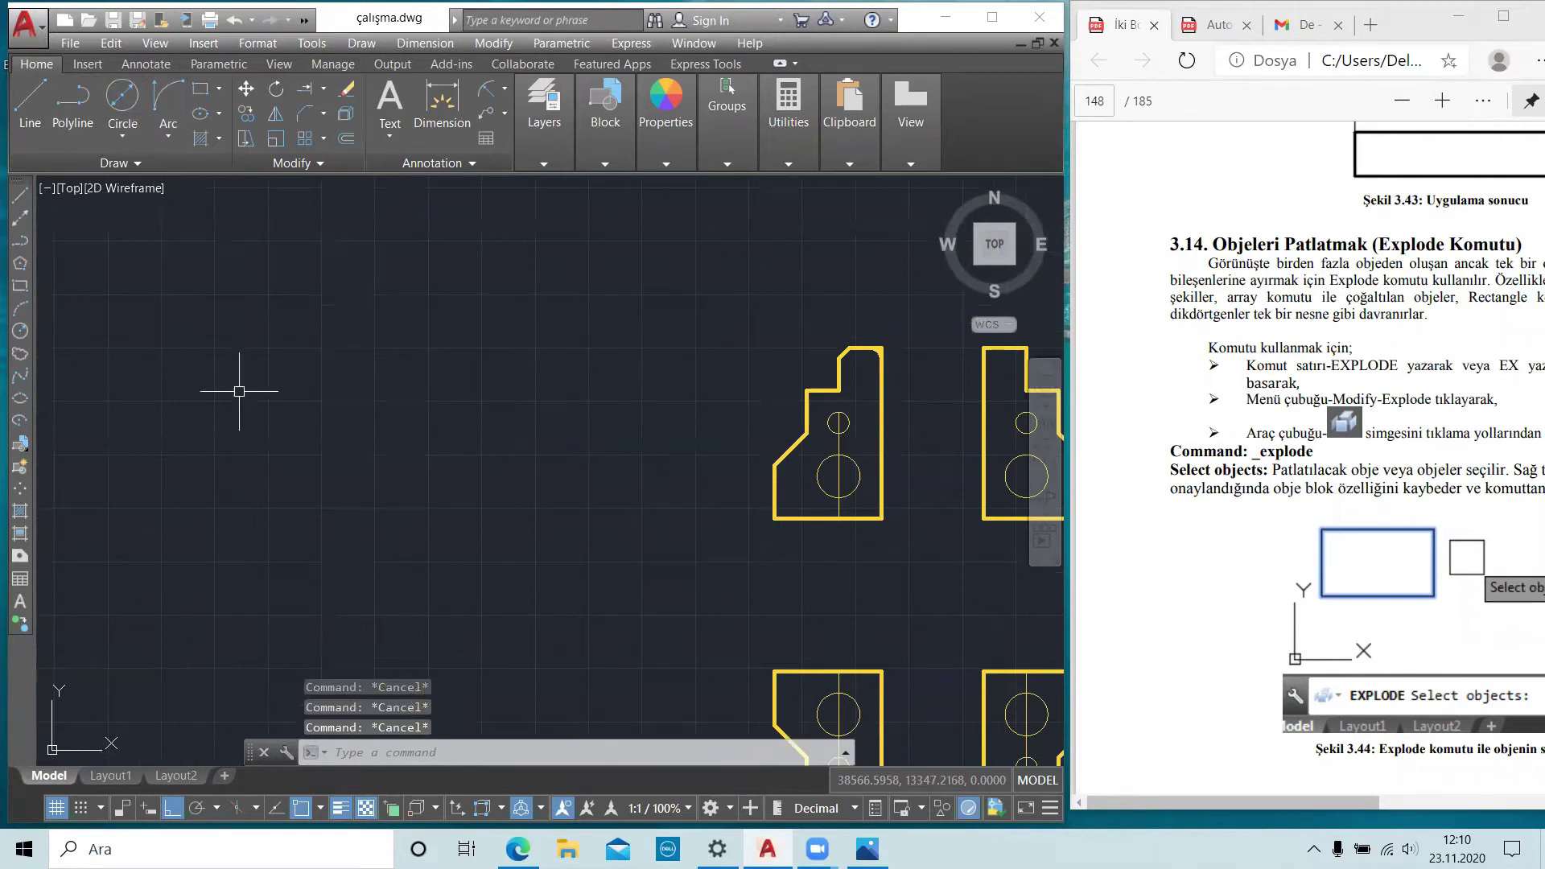
{"action": "left_click", "coordinate": [74, 100]}
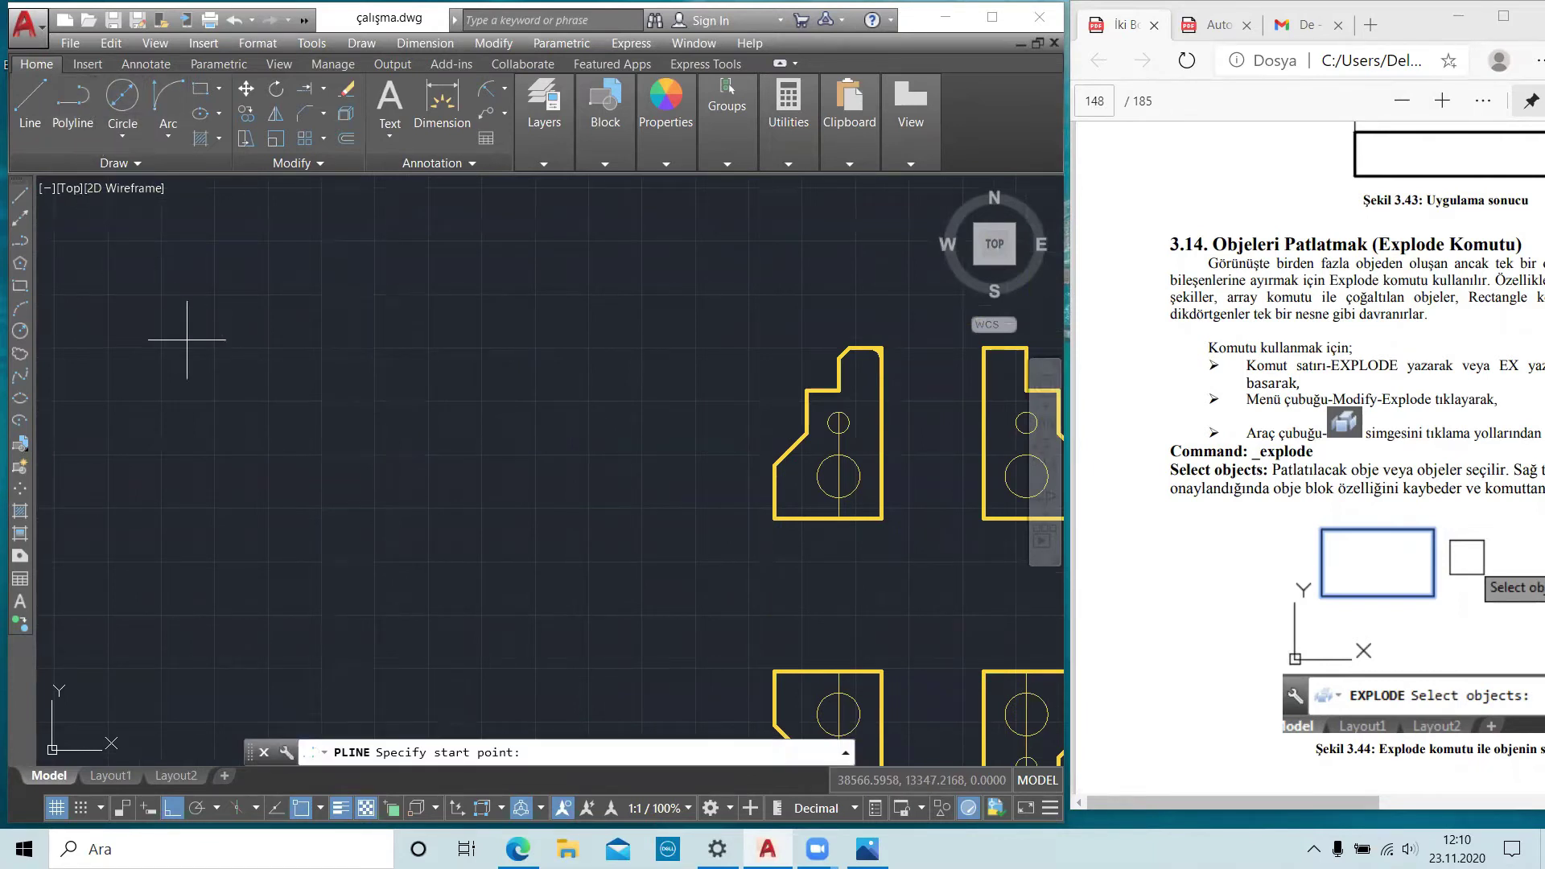
{"action": "left_click", "coordinate": [201, 441]}
{"action": "left_click", "coordinate": [202, 309]}
{"action": "left_click", "coordinate": [356, 309]}
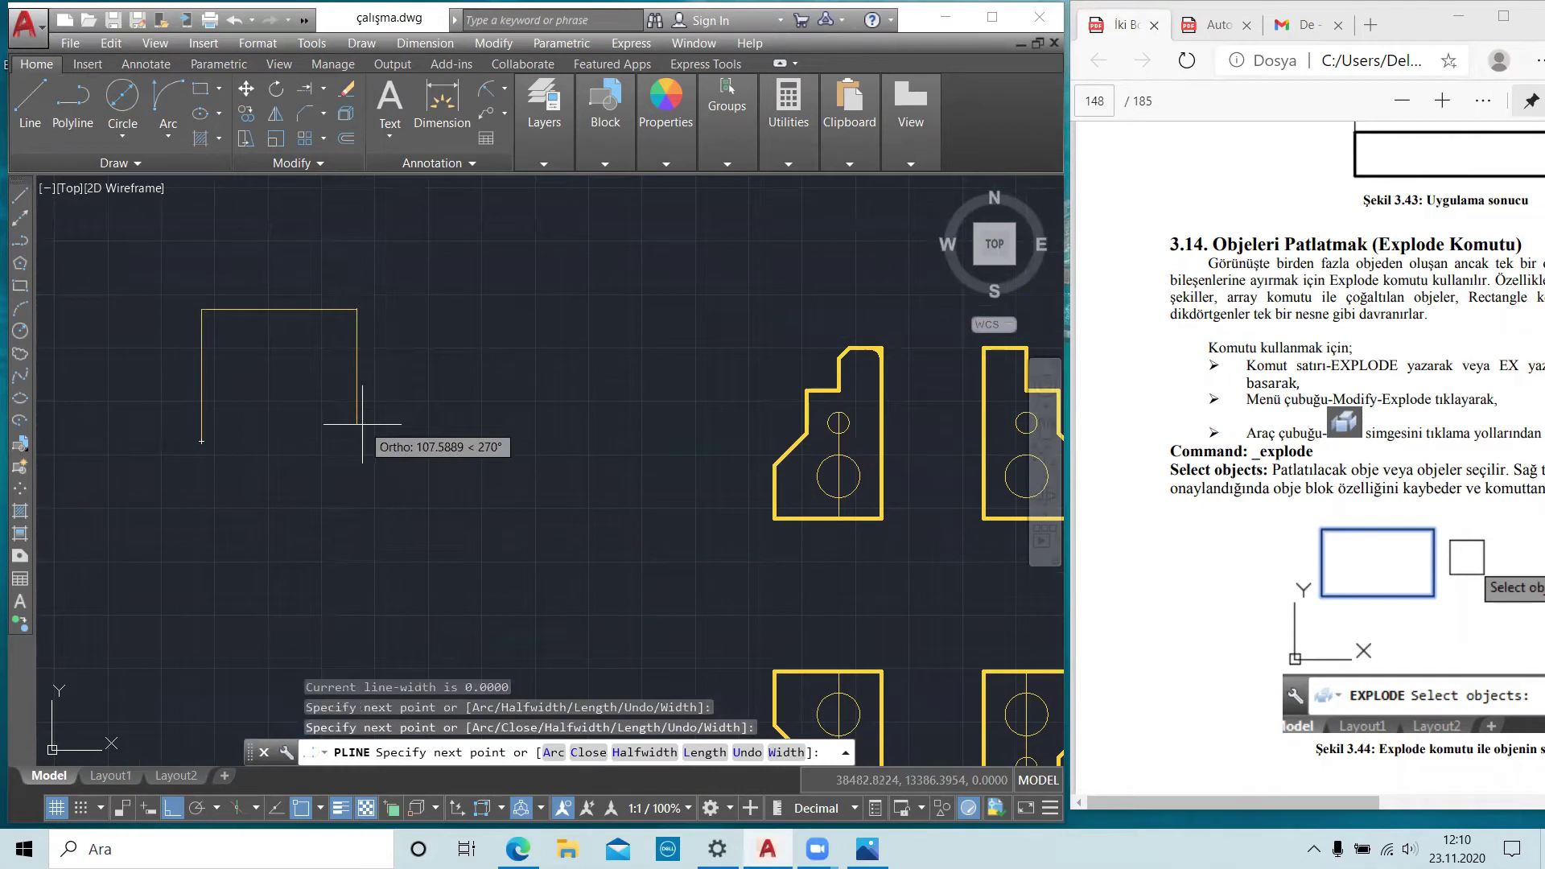
{"action": "left_click", "coordinate": [357, 382]}
{"action": "left_click", "coordinate": [487, 381]}
{"action": "left_click", "coordinate": [486, 478]}
{"action": "left_click", "coordinate": [201, 478]}
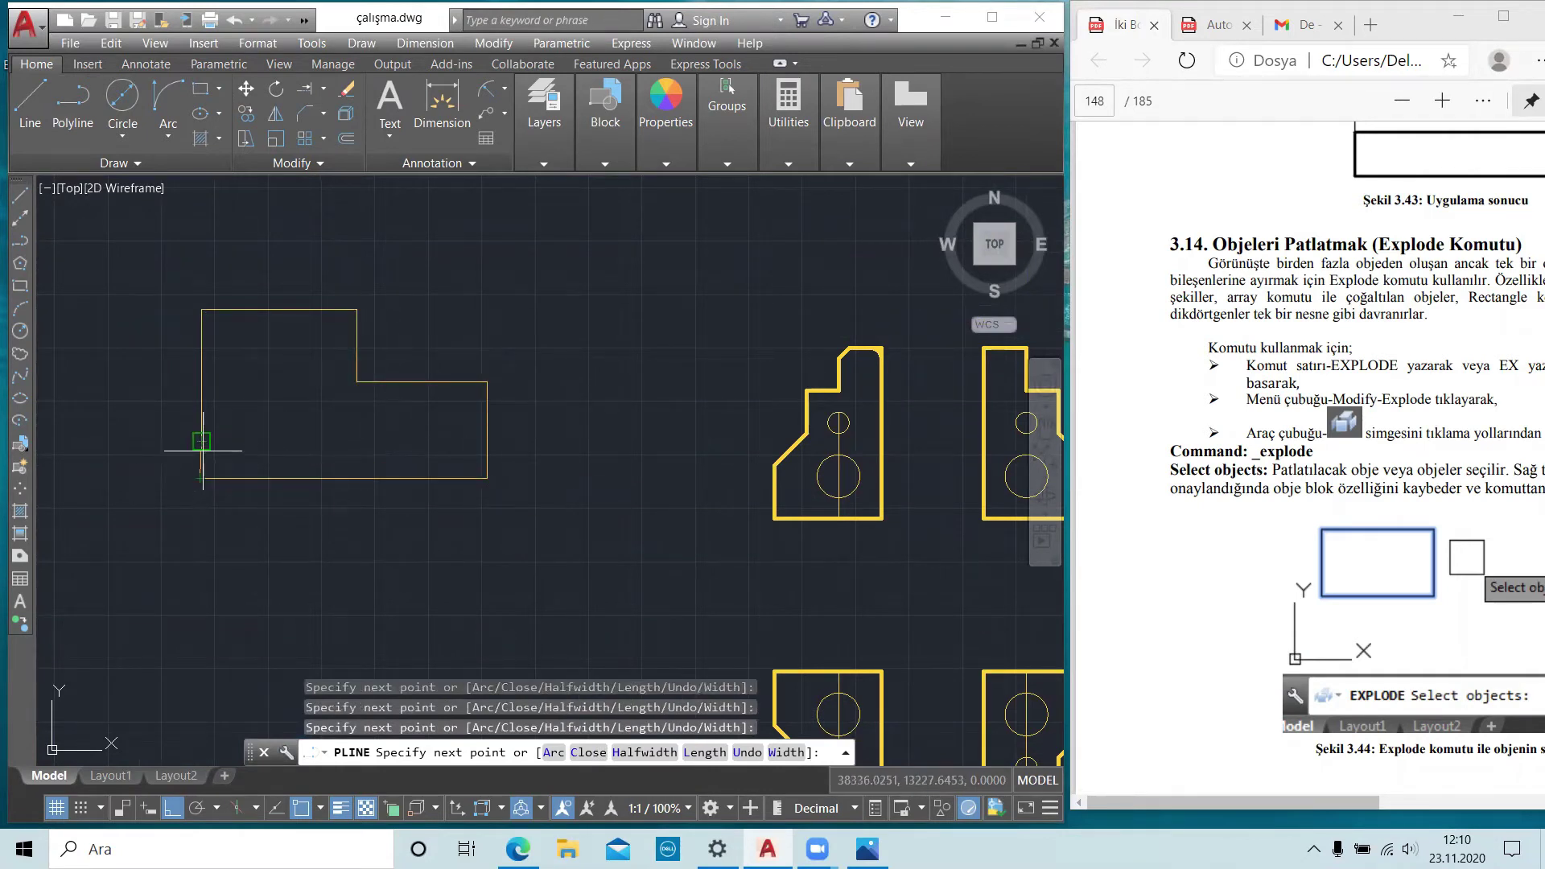
{"action": "key", "text": "Escape"}
{"action": "key", "text": "Escape"}
- Select the new L-shaped outline to check it, then recentre the view on it
{"action": "scroll", "coordinate": [205, 459], "scroll_direction": "up", "scroll_amount": 4}
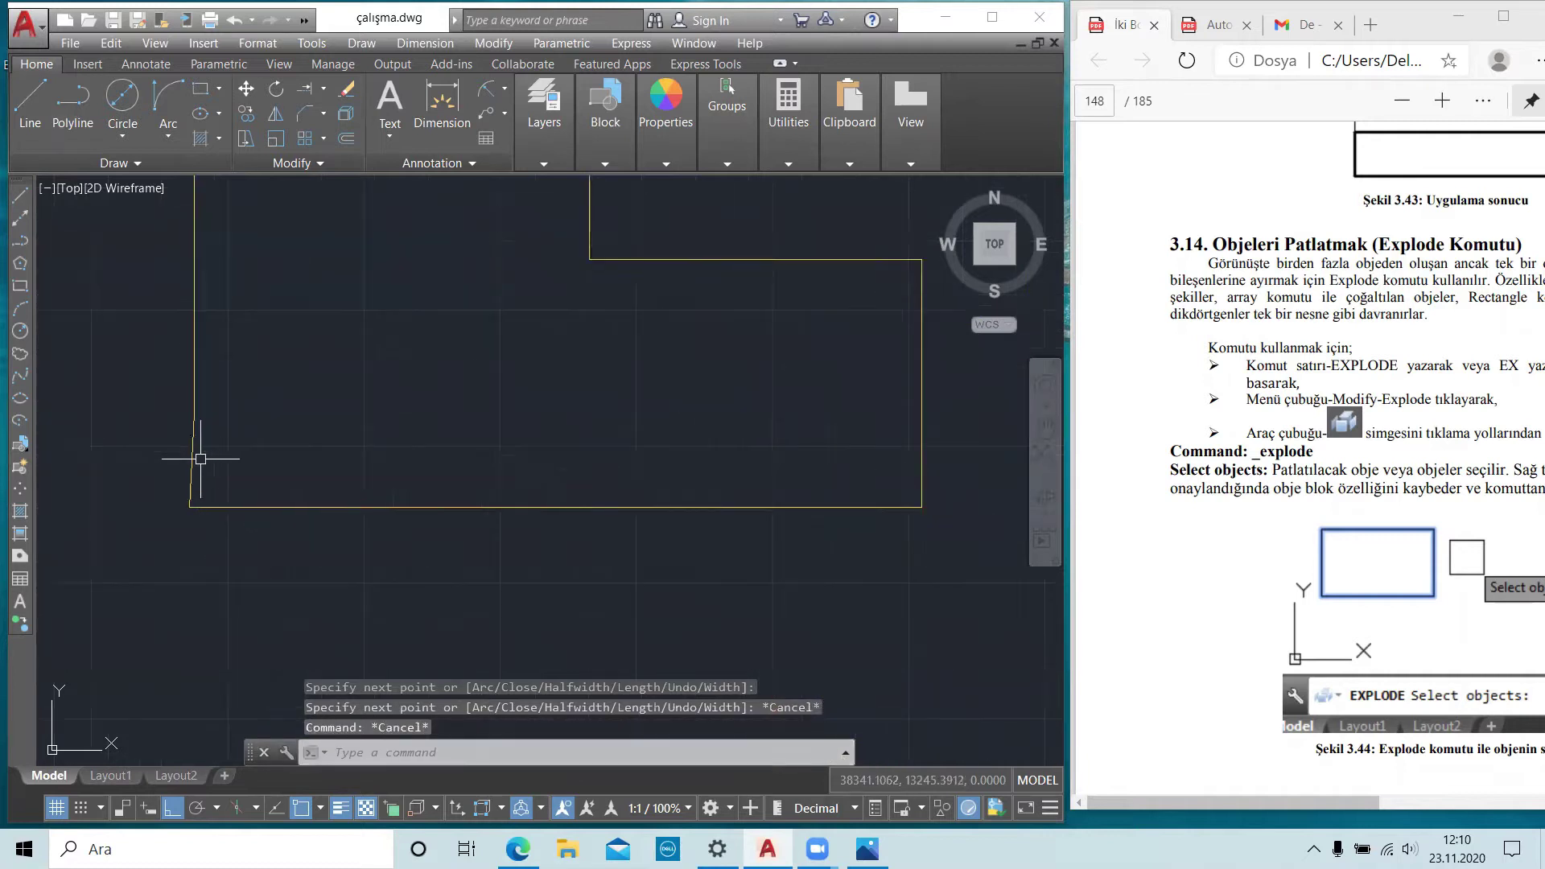
{"action": "left_click", "coordinate": [193, 467]}
{"action": "scroll", "coordinate": [218, 451], "scroll_direction": "down", "scroll_amount": 5}
{"action": "scroll", "coordinate": [234, 434], "scroll_direction": "down", "scroll_amount": 1}
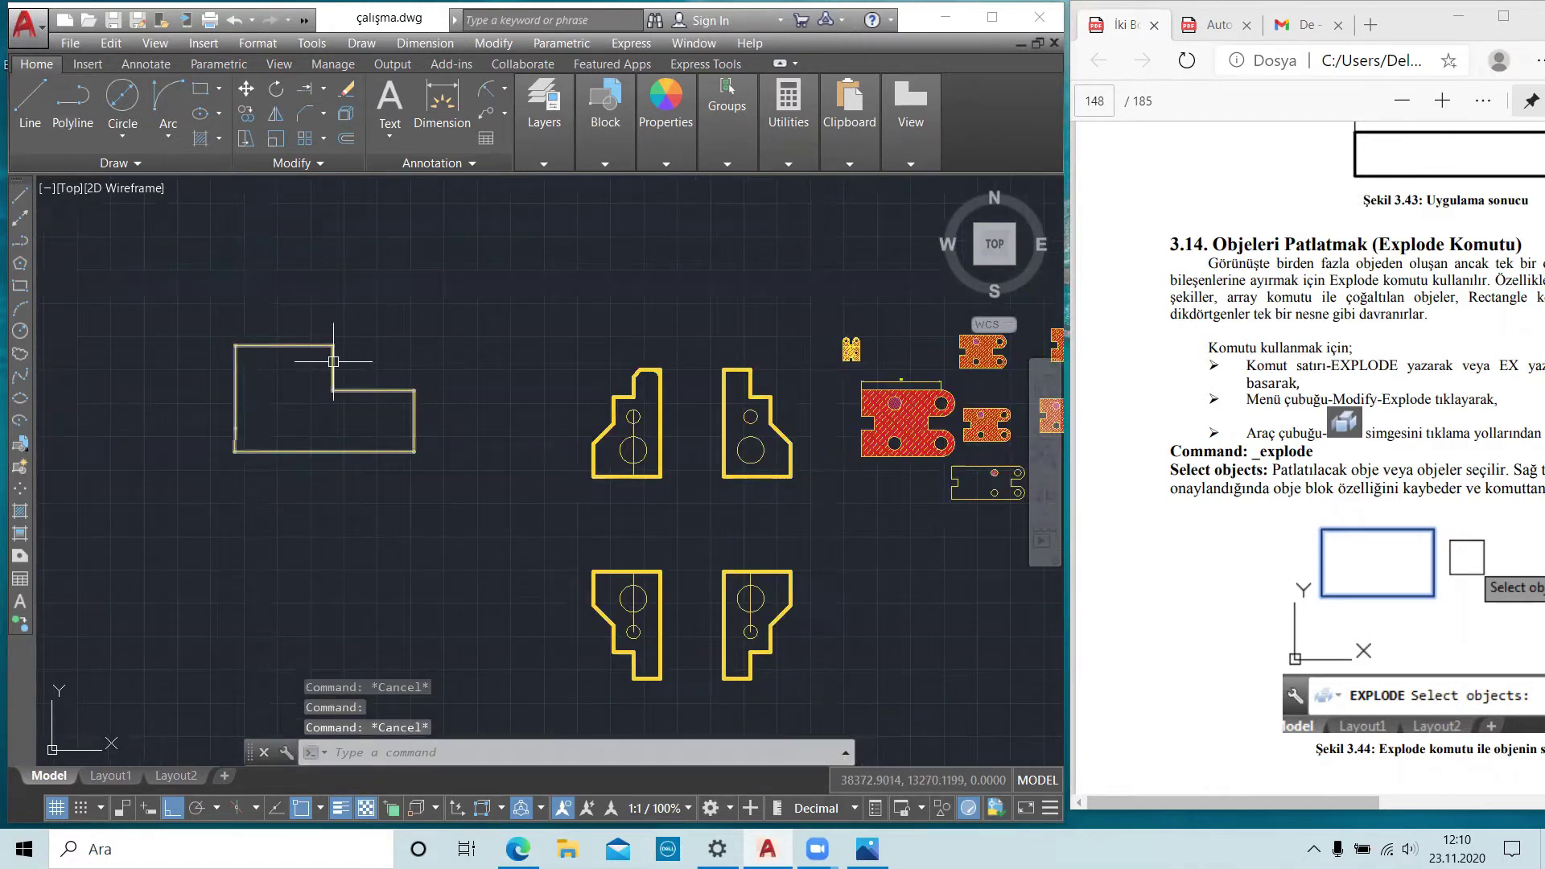
{"action": "scroll", "coordinate": [301, 404], "scroll_direction": "up", "scroll_amount": 4}
{"action": "key", "text": "Escape"}
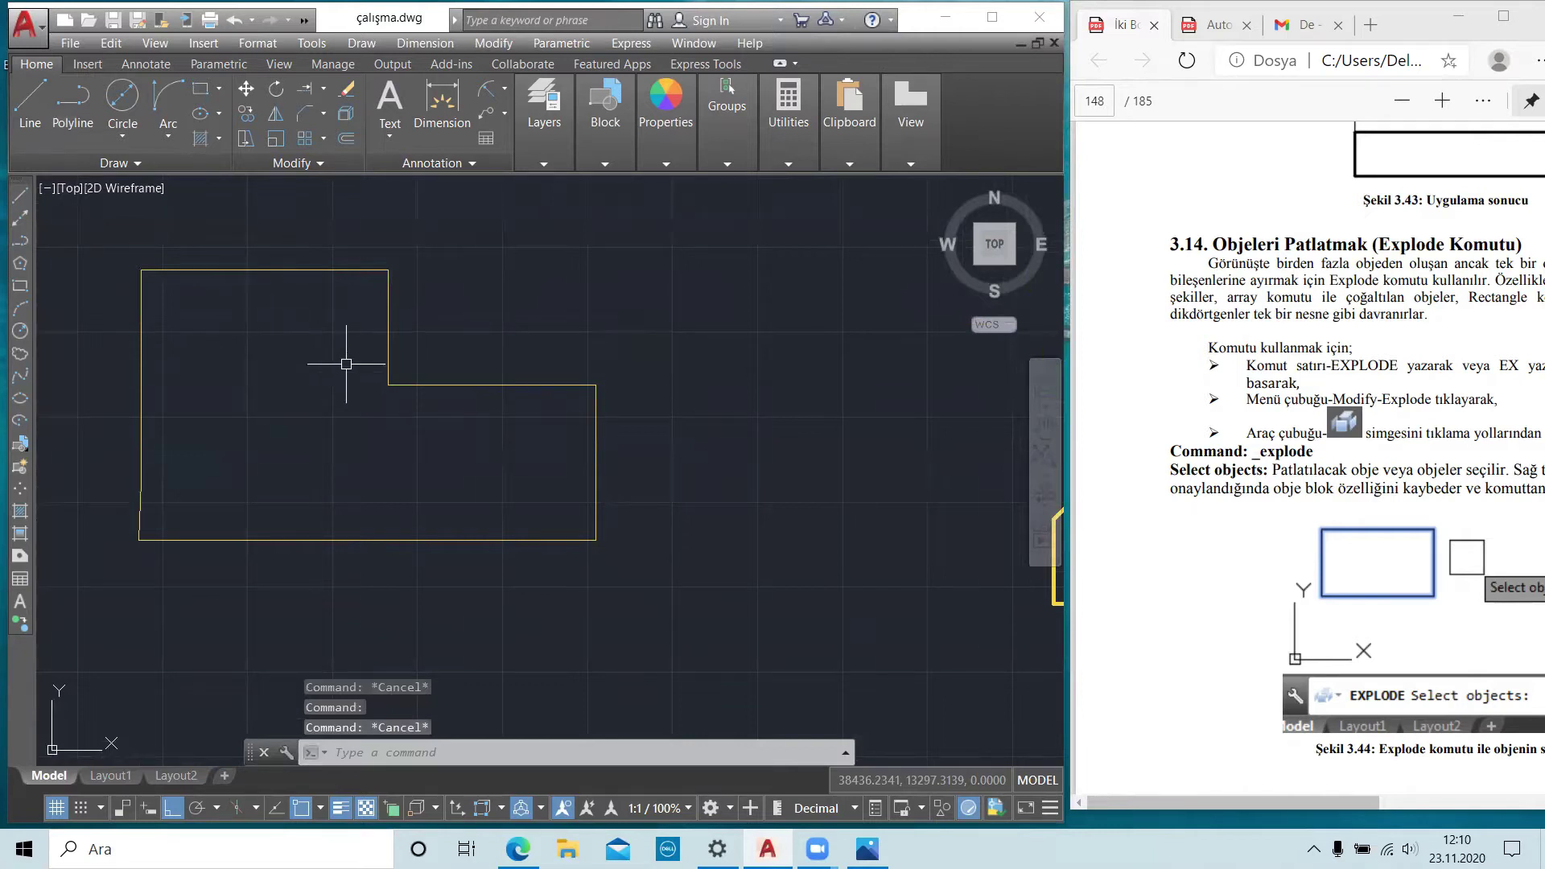
{"action": "scroll", "coordinate": [430, 394], "scroll_direction": "down", "scroll_amount": 2}
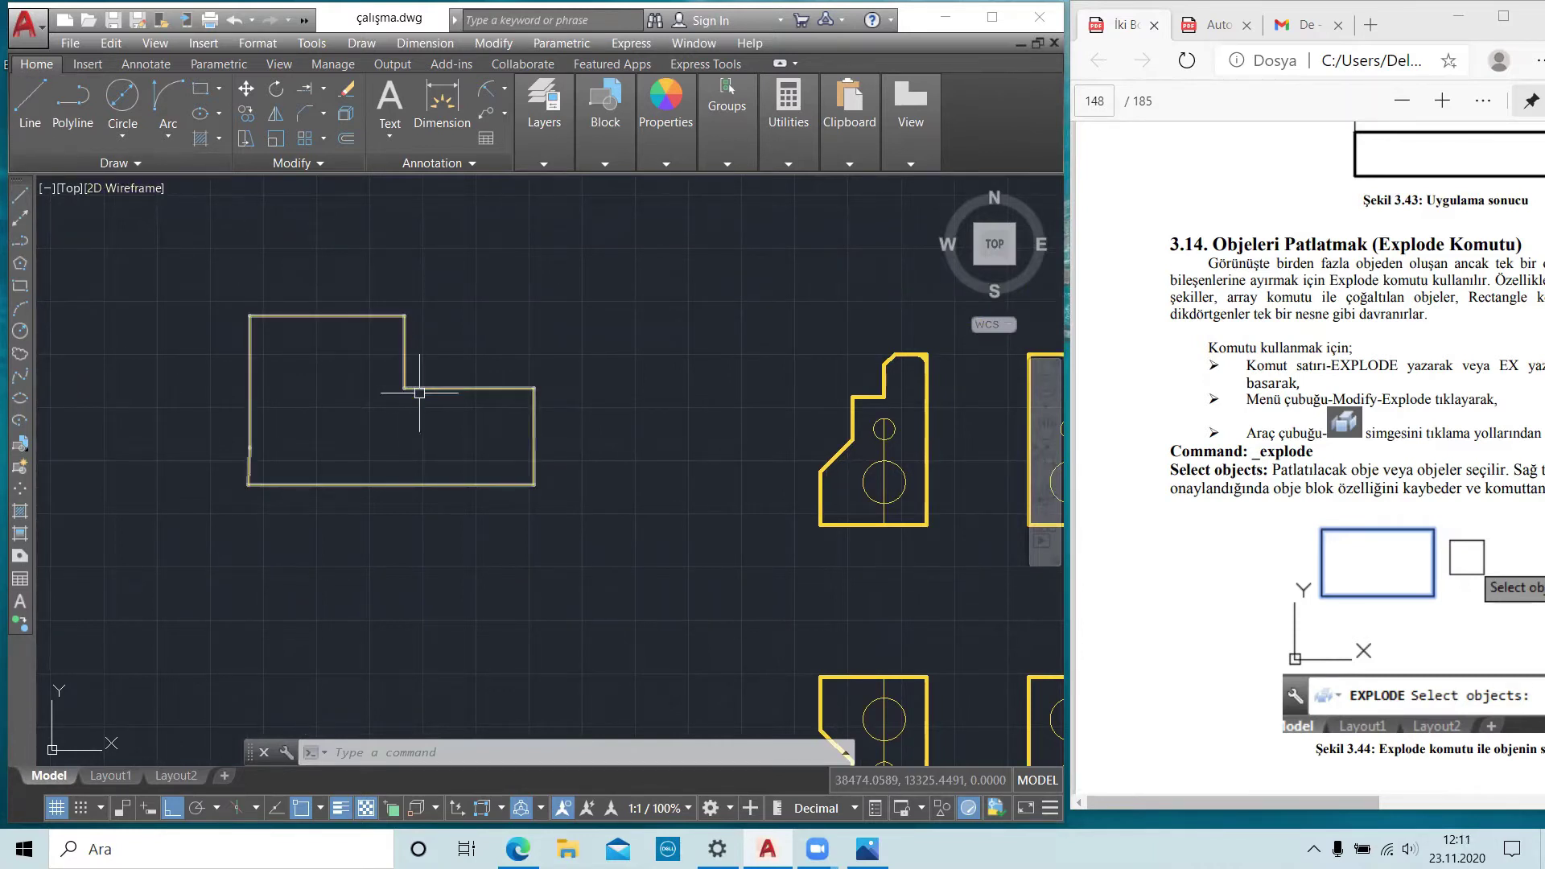
{"action": "middle_click_drag", "start_coordinate": [367, 391], "coordinate": [394, 401]}
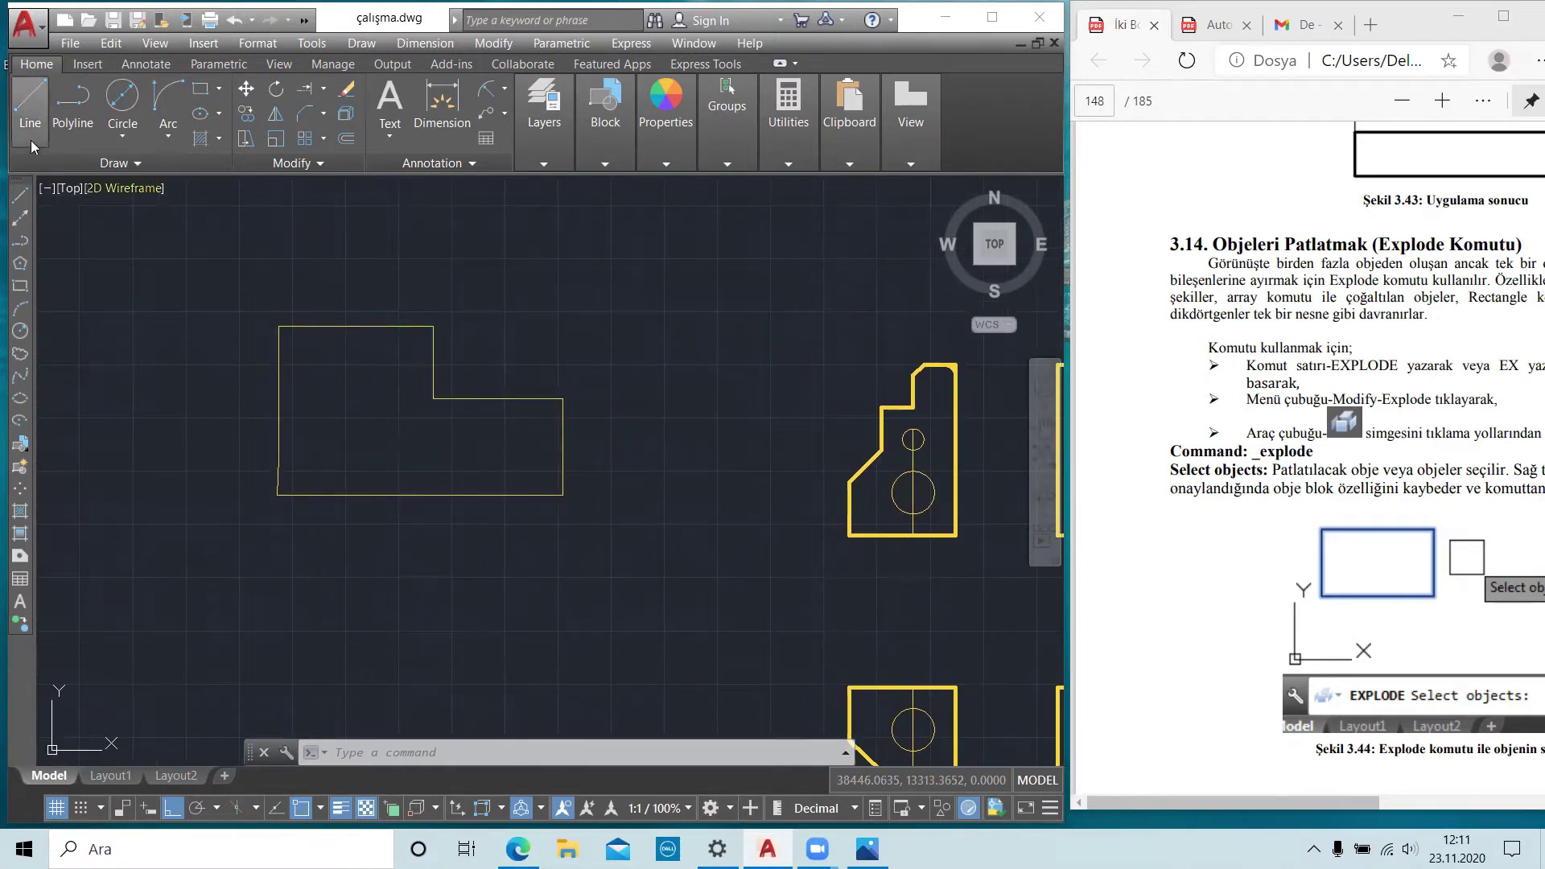
{"action": "left_click", "coordinate": [349, 119]}
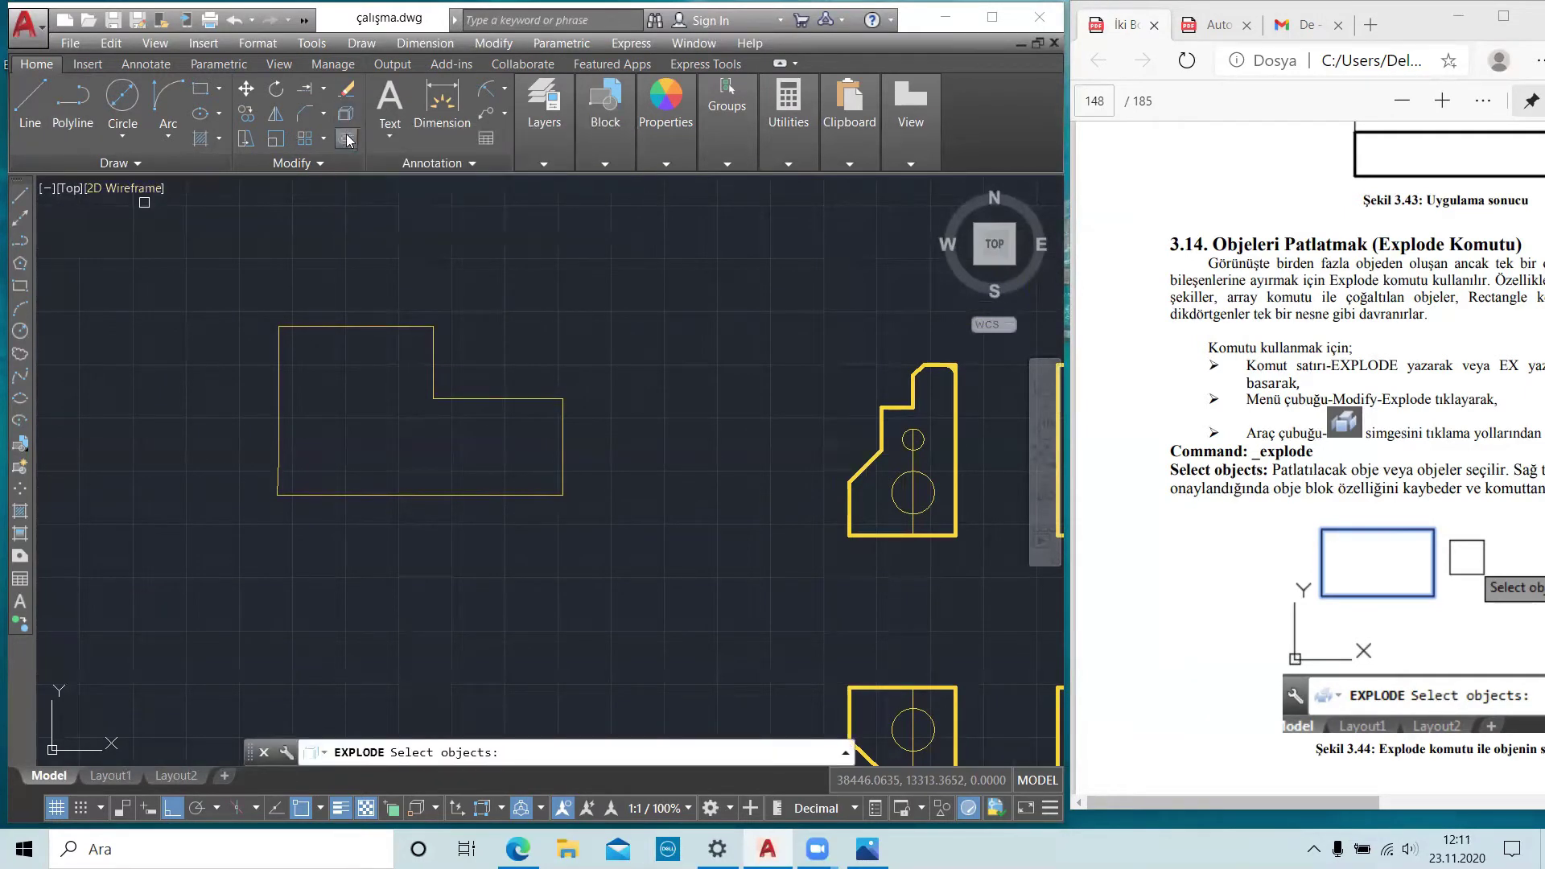
{"action": "left_click", "coordinate": [352, 326]}
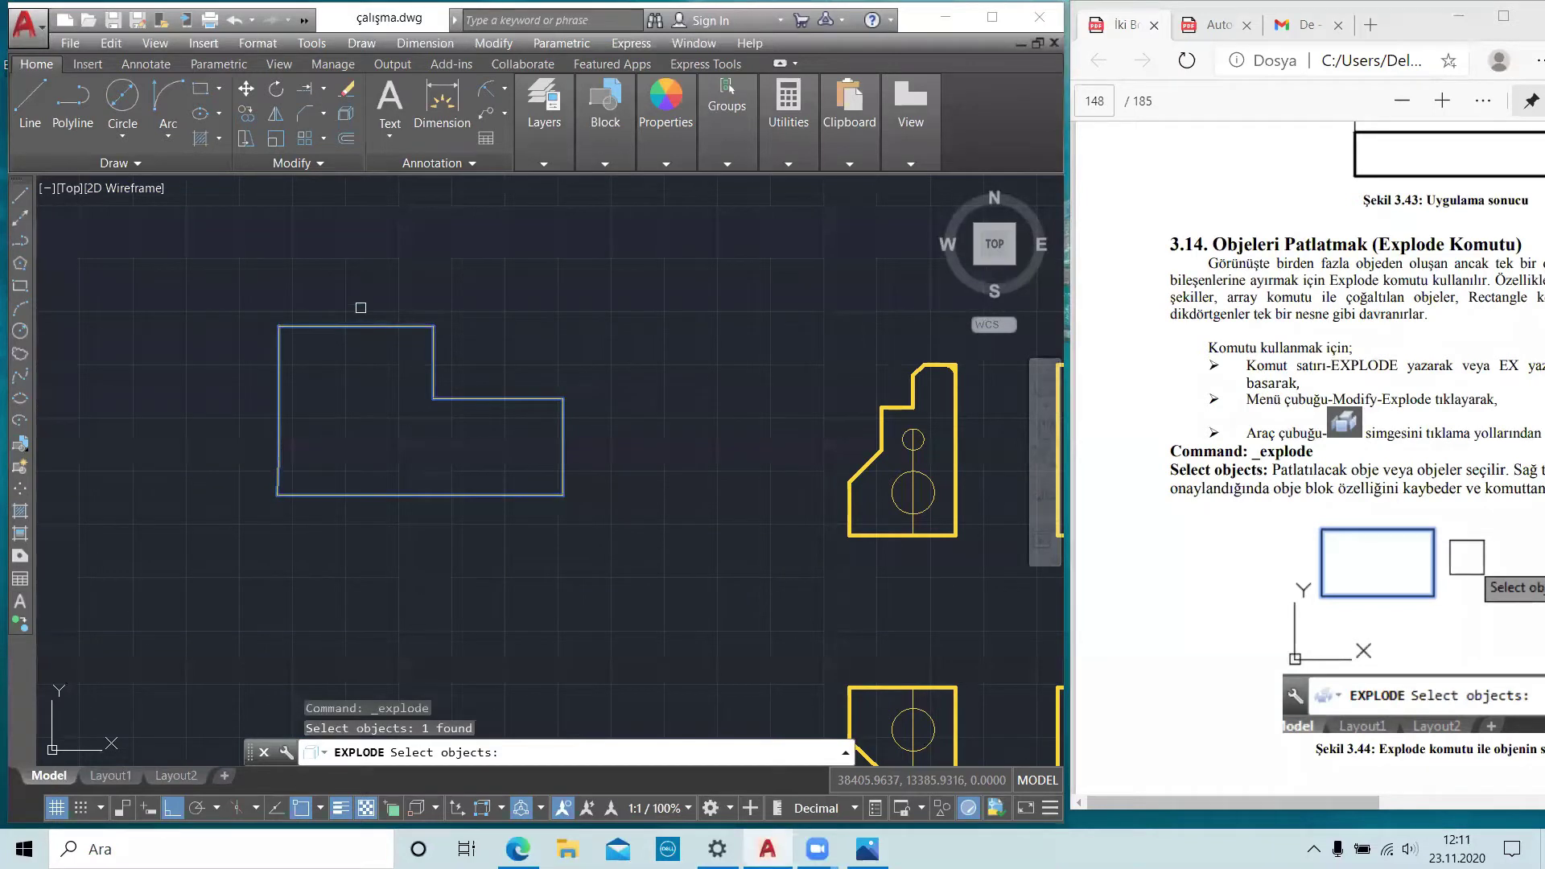
{"action": "right_click", "coordinate": [361, 306]}
{"action": "left_click", "coordinate": [369, 326]}
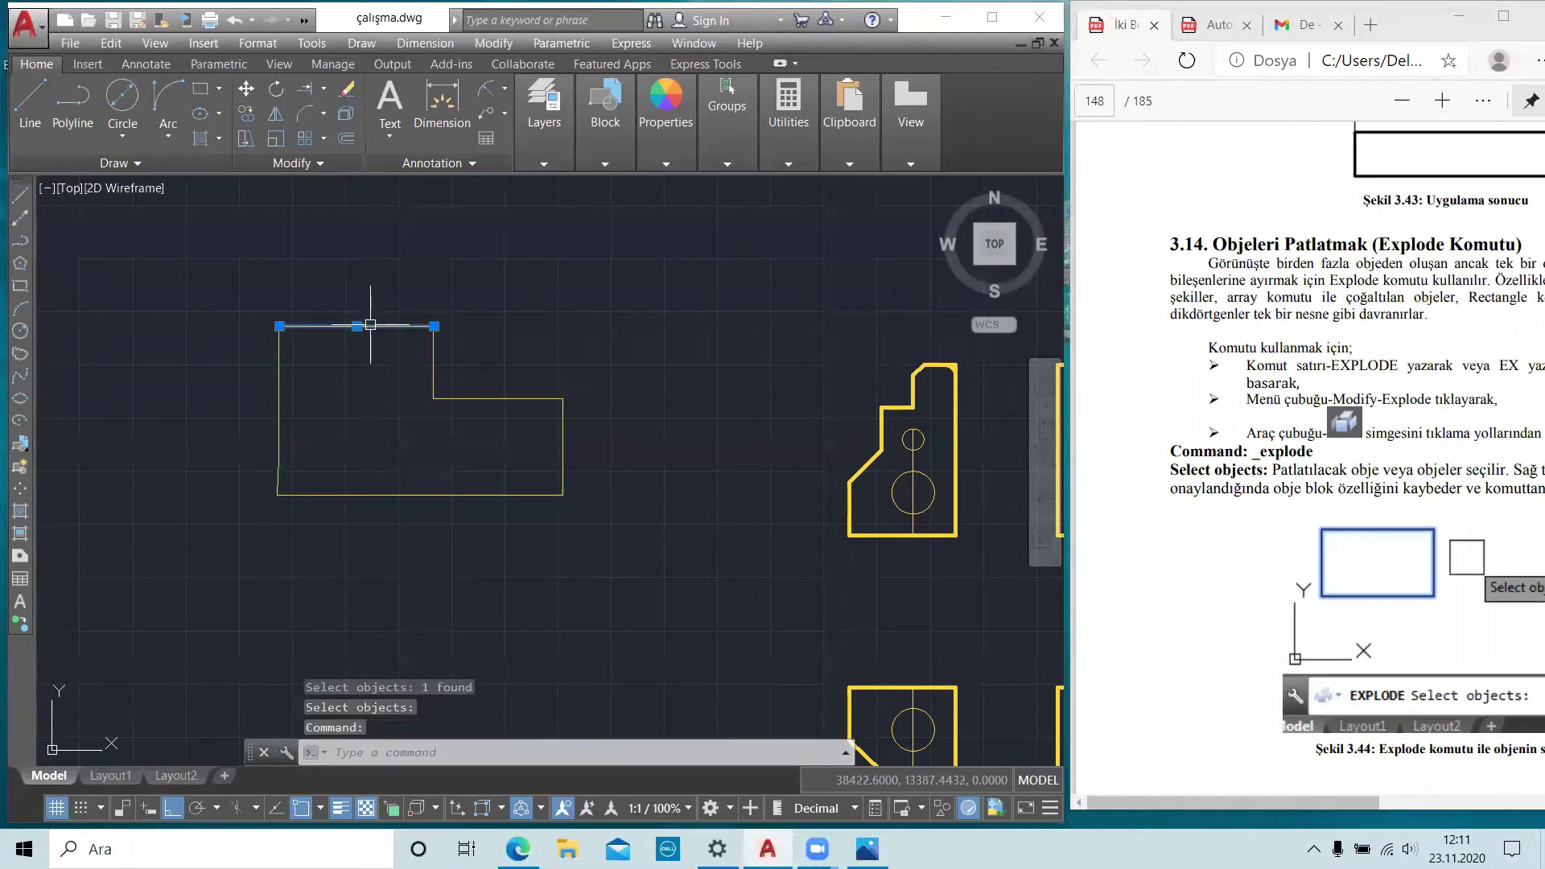
{"action": "left_click", "coordinate": [434, 361]}
{"action": "left_click", "coordinate": [495, 399]}
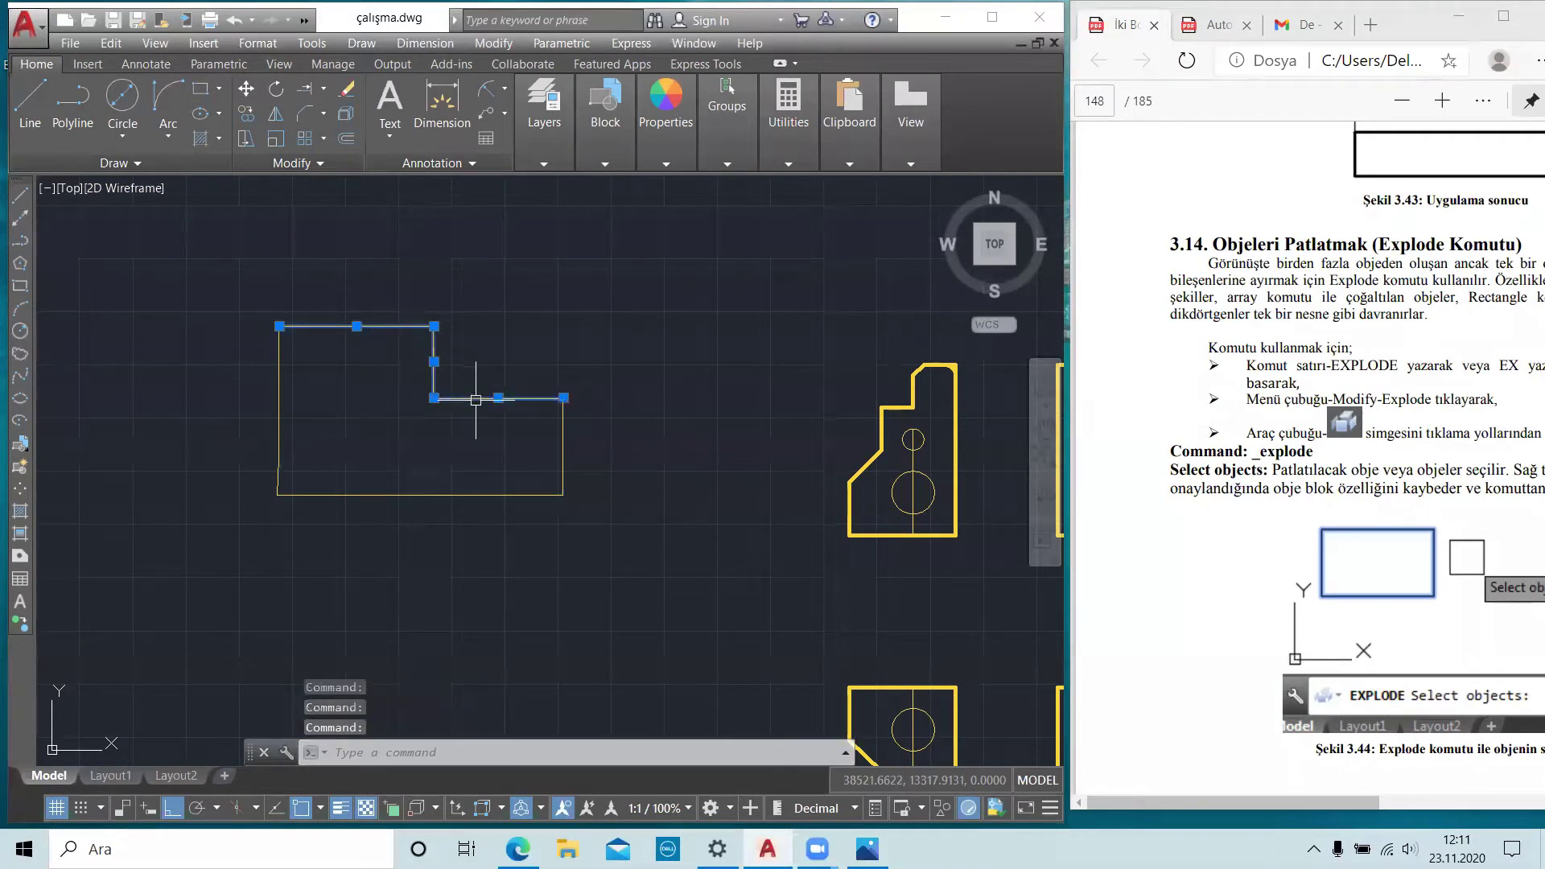
{"action": "left_click", "coordinate": [563, 434]}
{"action": "left_click", "coordinate": [494, 494]}
{"action": "left_click", "coordinate": [280, 377]}
{"action": "left_click", "coordinate": [279, 476]}
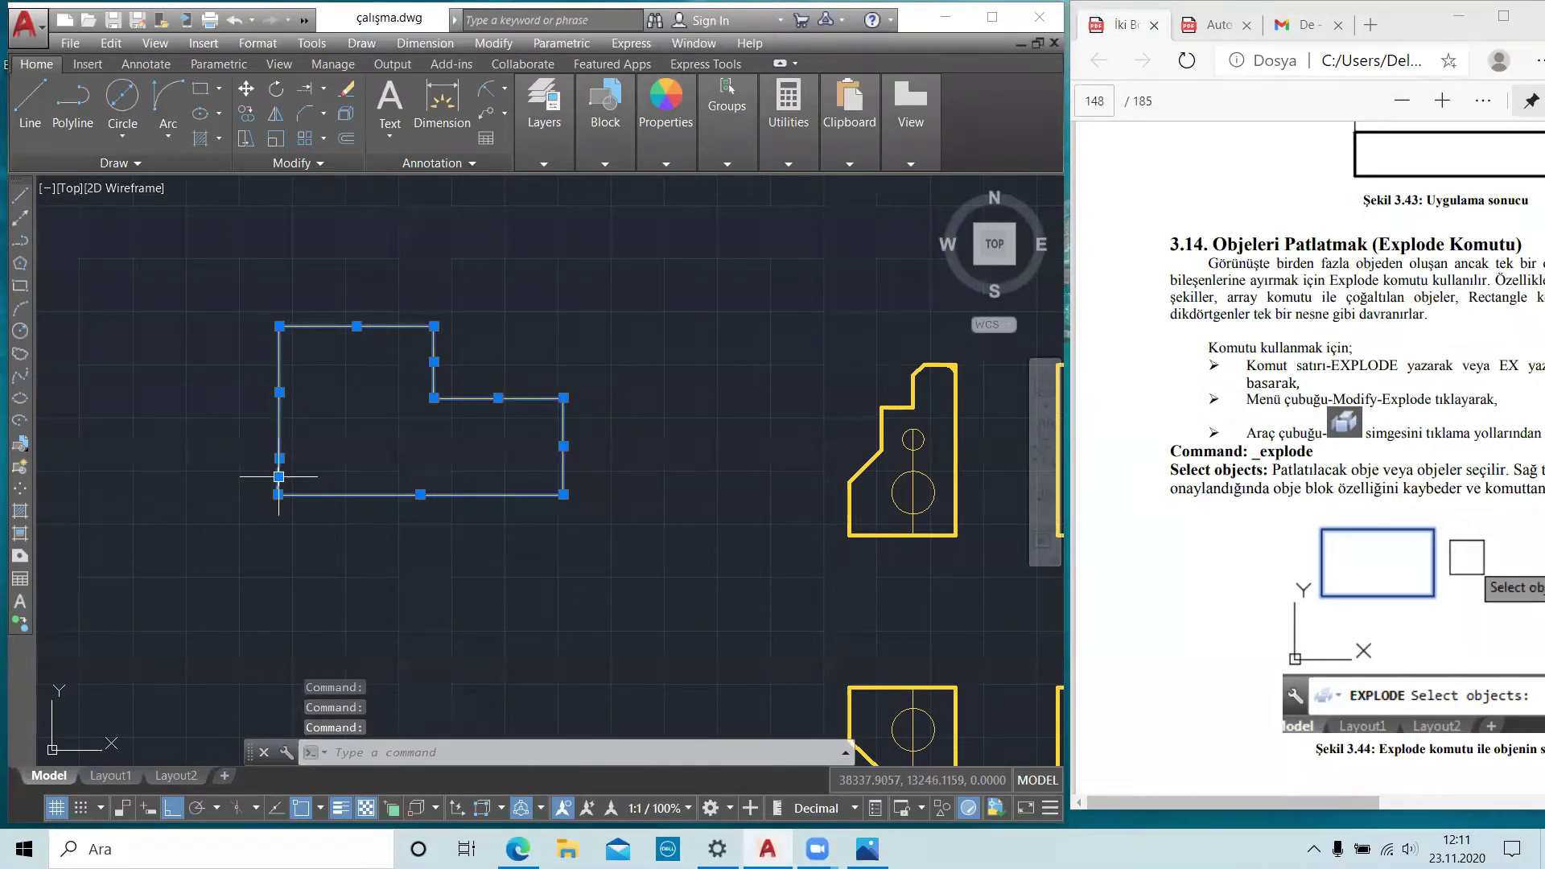
{"action": "key", "text": "Escape"}
{"action": "key", "text": "Escape"}
{"action": "key", "text": "Escape"}
{"action": "scroll", "coordinate": [369, 319], "scroll_direction": "up", "scroll_amount": 1}
{"action": "scroll", "coordinate": [419, 314], "scroll_direction": "up", "scroll_amount": 1}
{"action": "scroll", "coordinate": [407, 275], "scroll_direction": "down", "scroll_amount": 1}
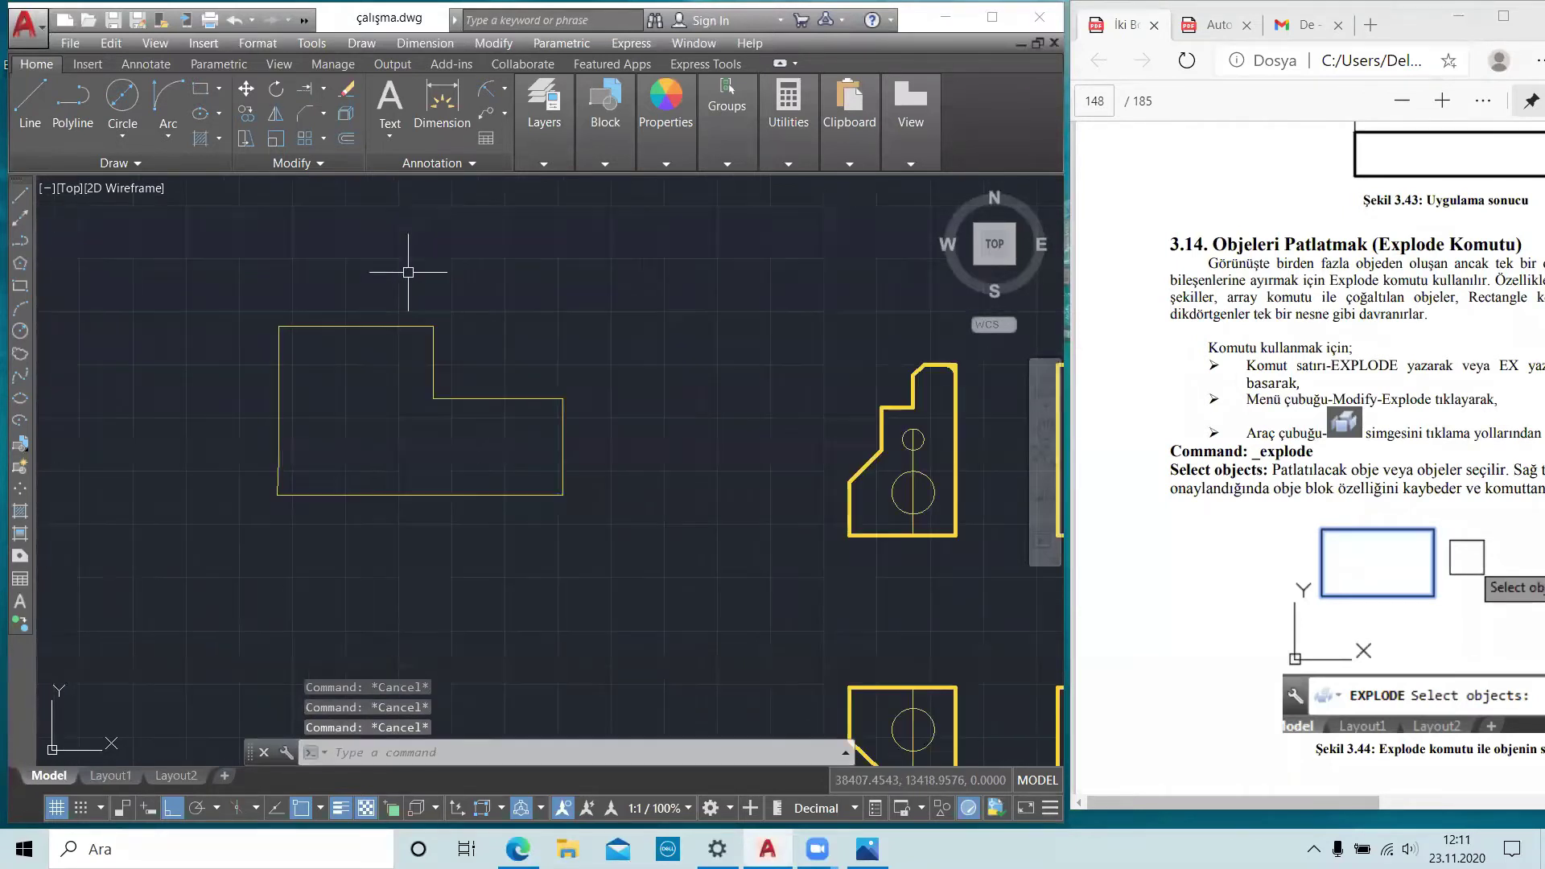
{"action": "scroll", "coordinate": [414, 265], "scroll_direction": "down", "scroll_amount": 1}
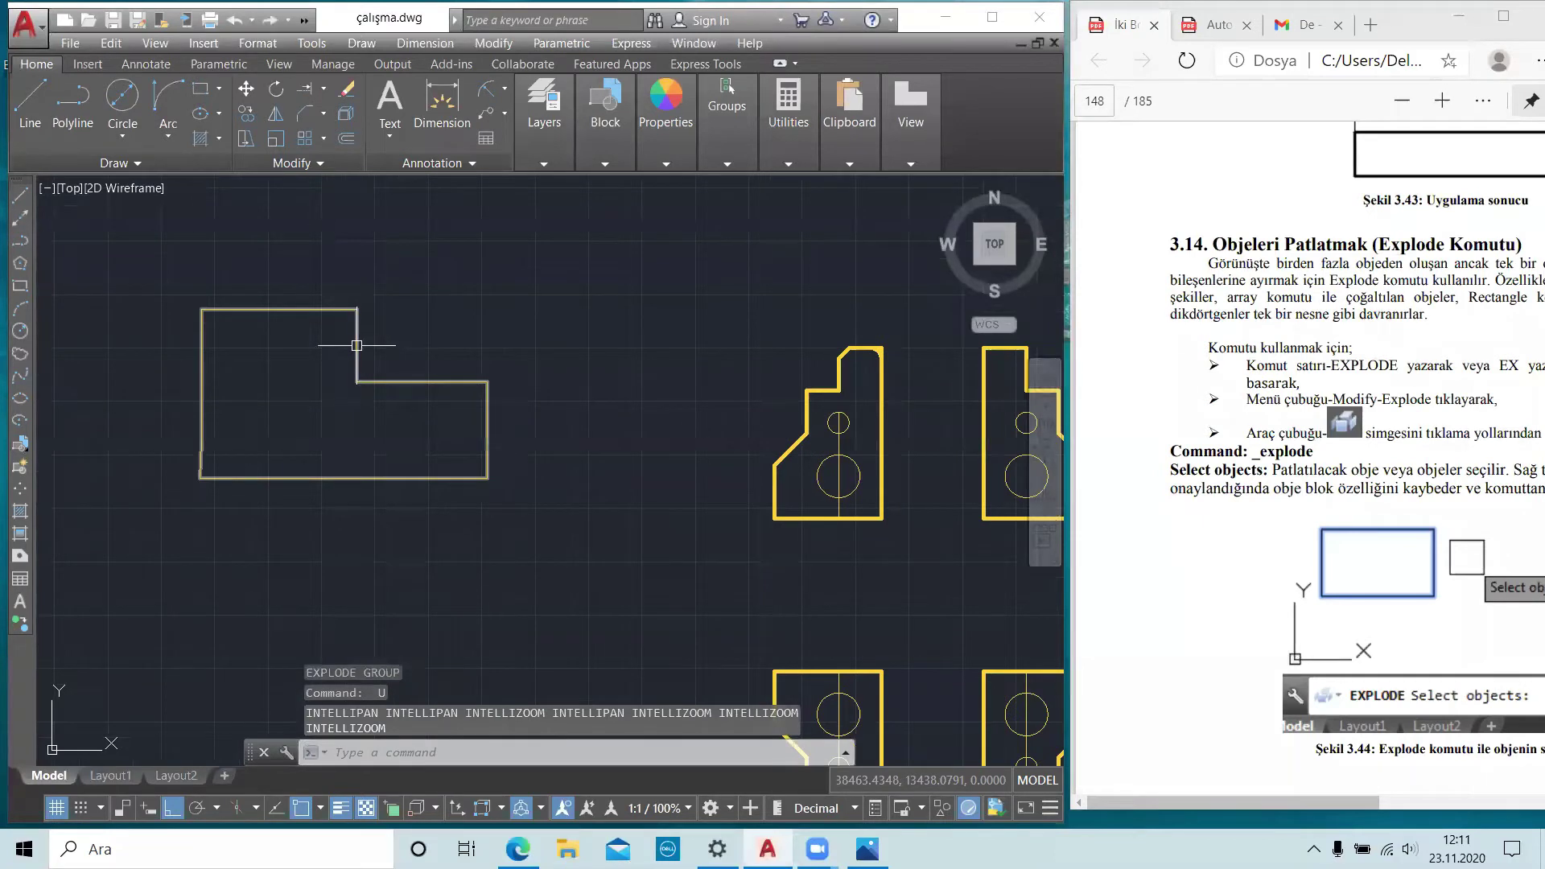
{"action": "scroll", "coordinate": [311, 362], "scroll_direction": "up", "scroll_amount": 1}
{"action": "scroll", "coordinate": [311, 362], "scroll_direction": "up", "scroll_amount": 1}
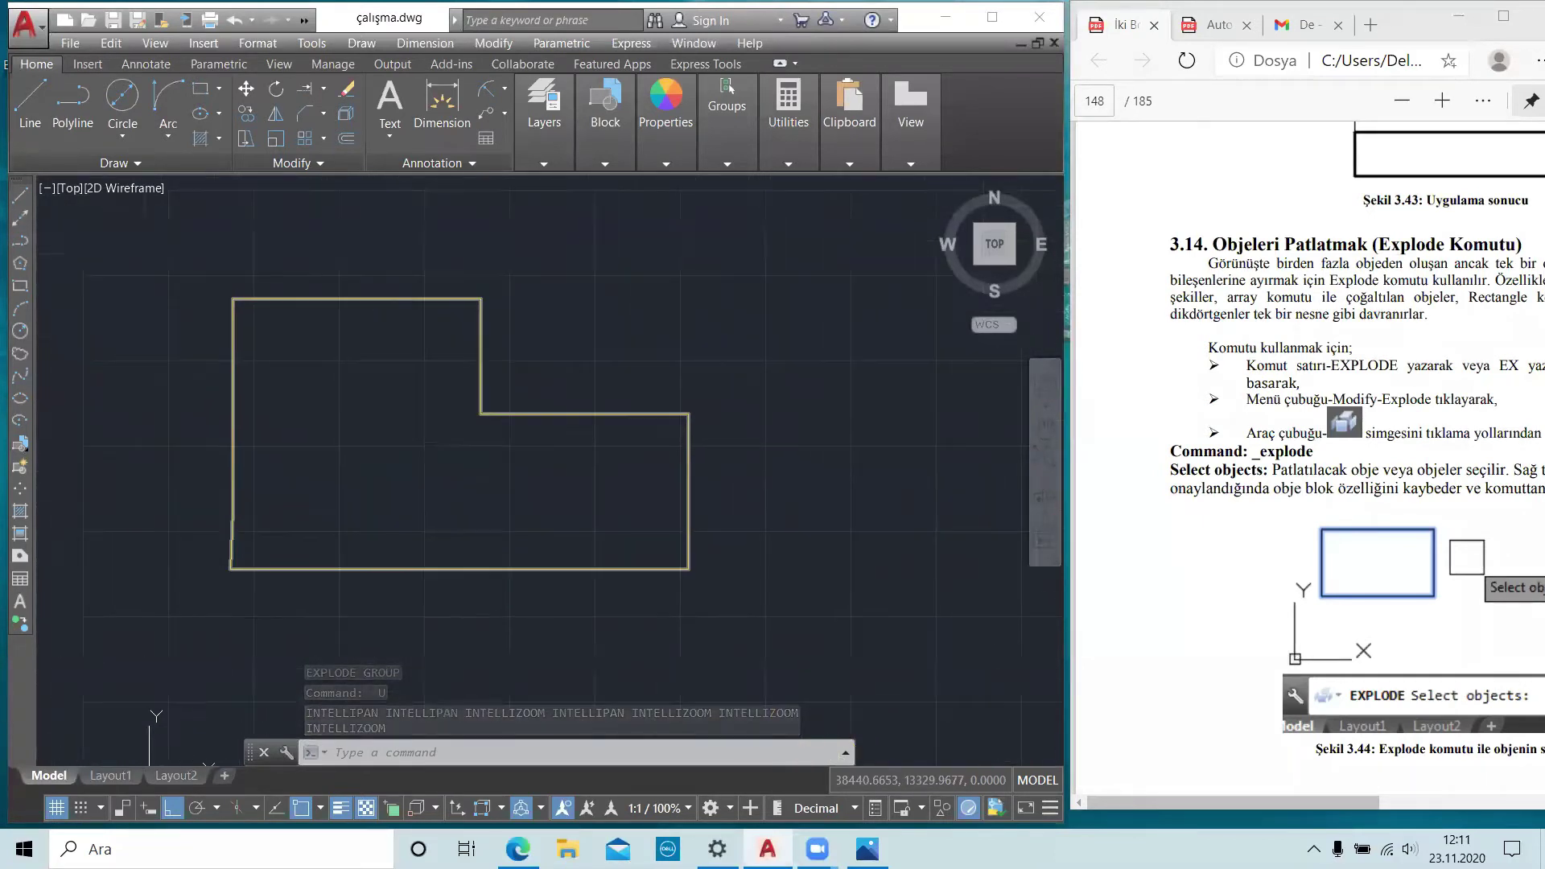
{"action": "left_click", "coordinate": [418, 298]}
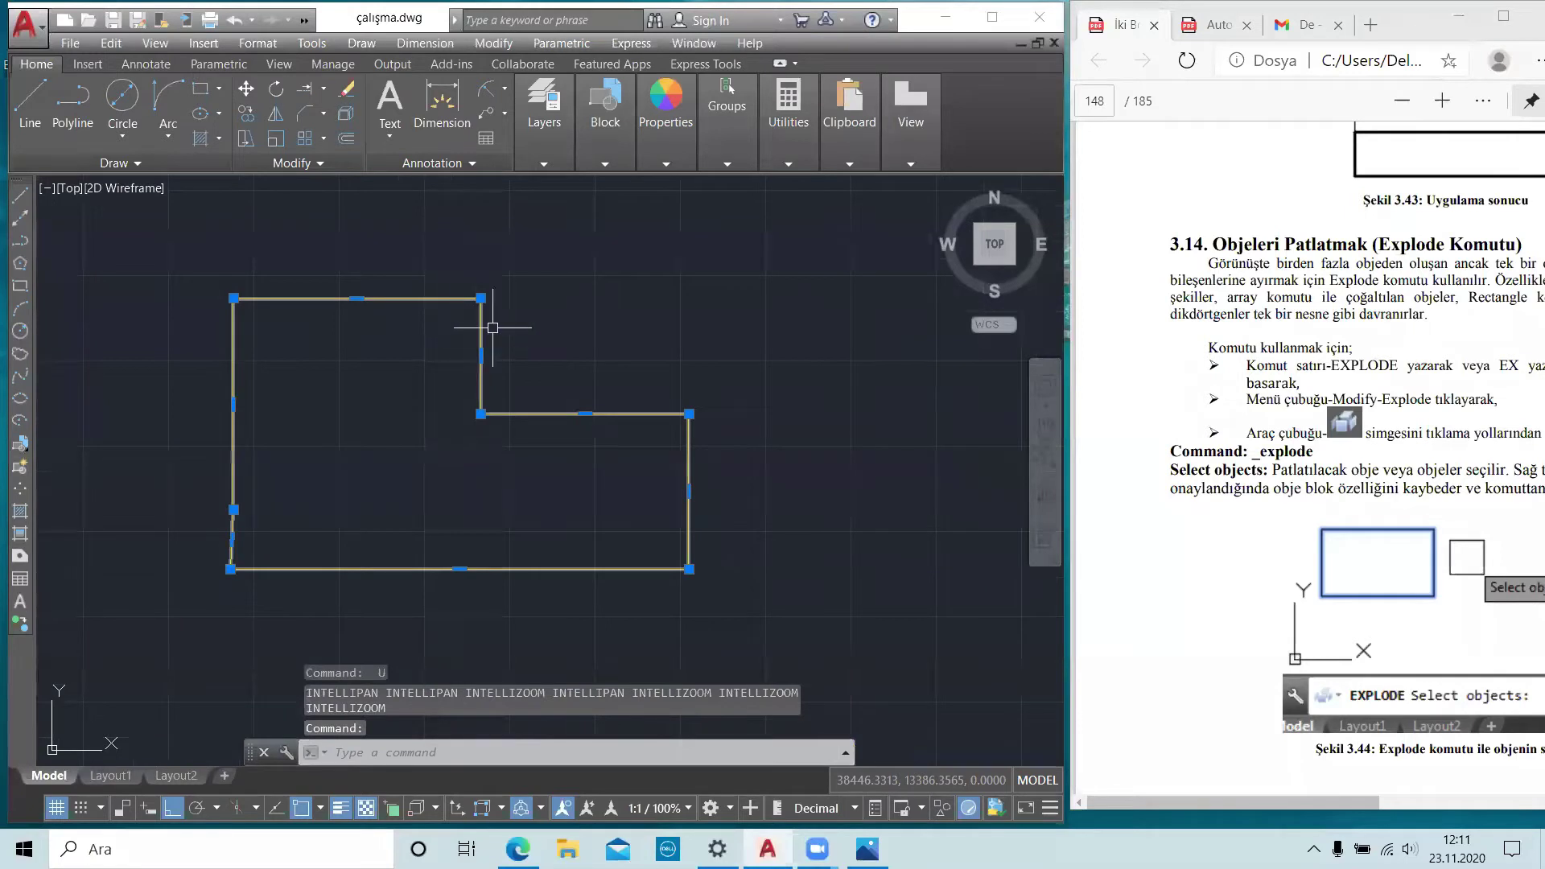
{"action": "key", "text": "Escape"}
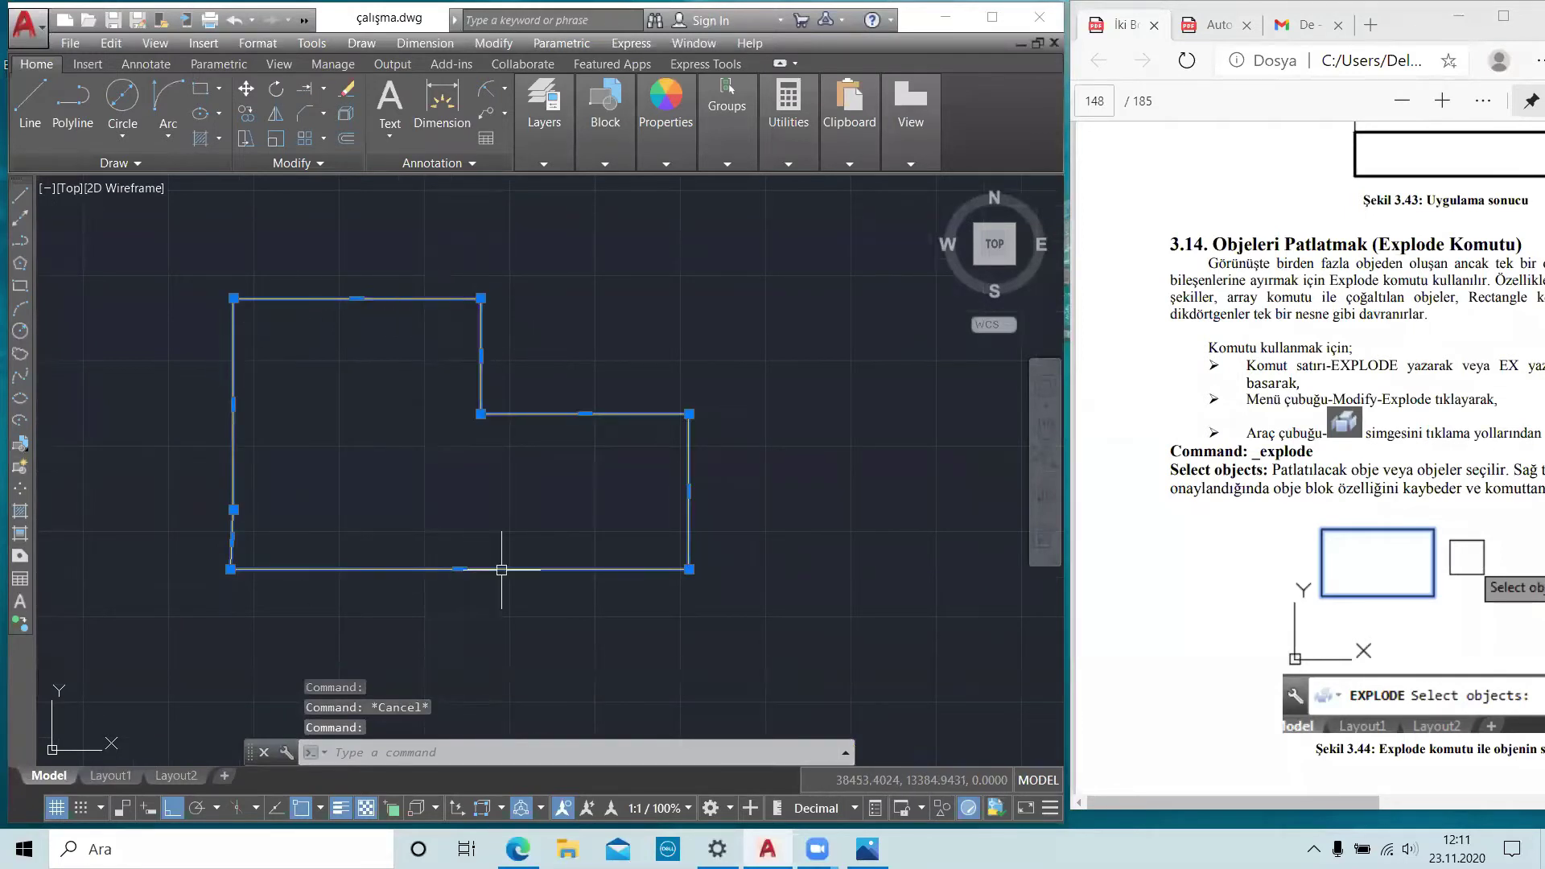
{"action": "key", "text": "Escape"}
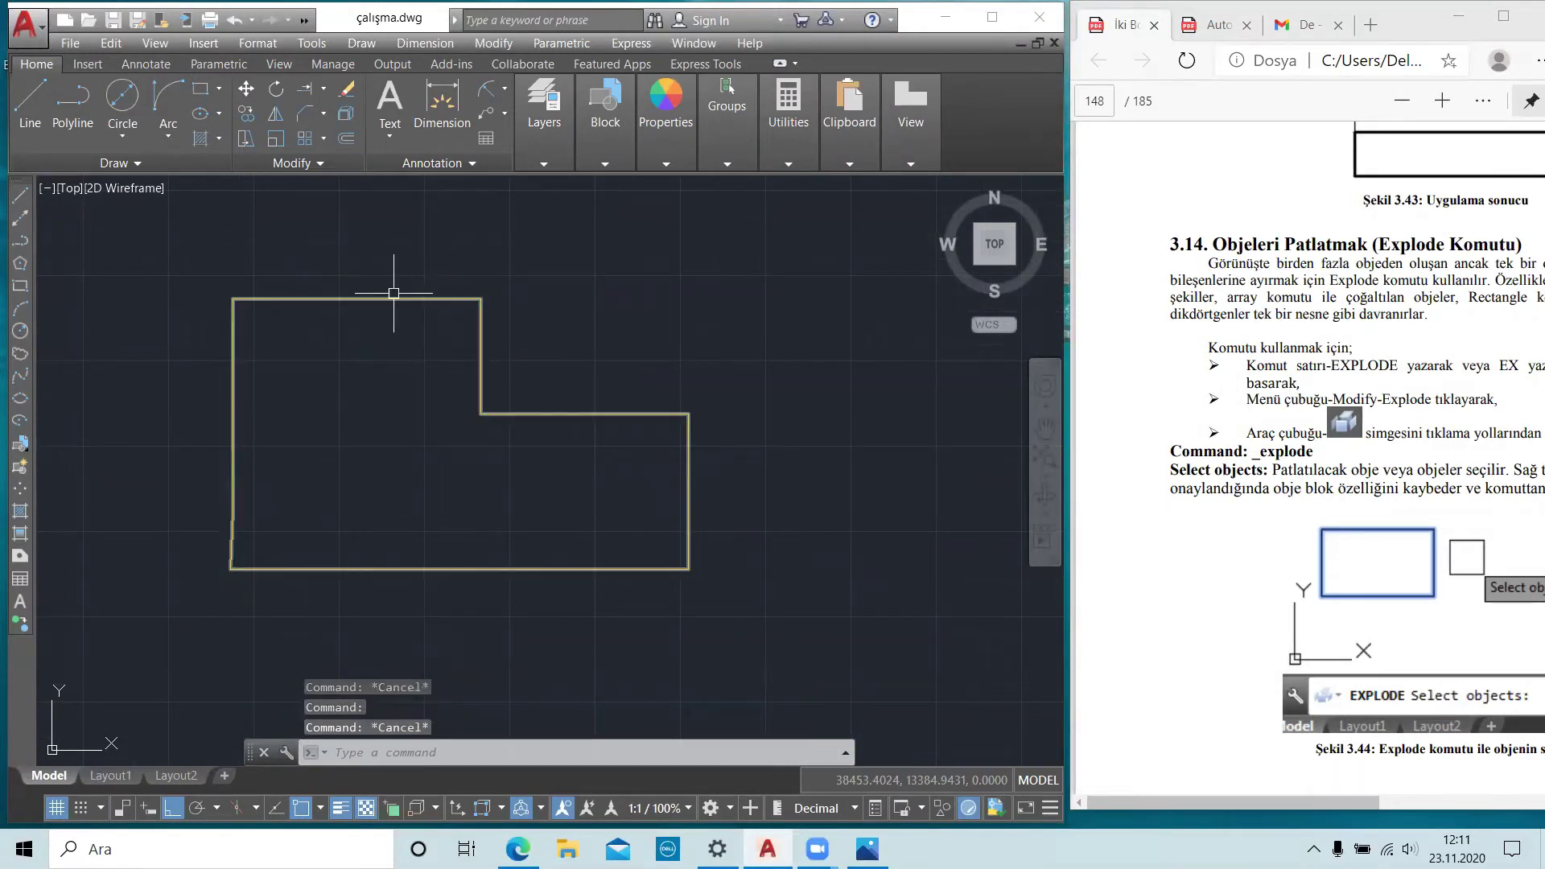
{"action": "left_click", "coordinate": [396, 296]}
{"action": "key", "text": "Escape"}
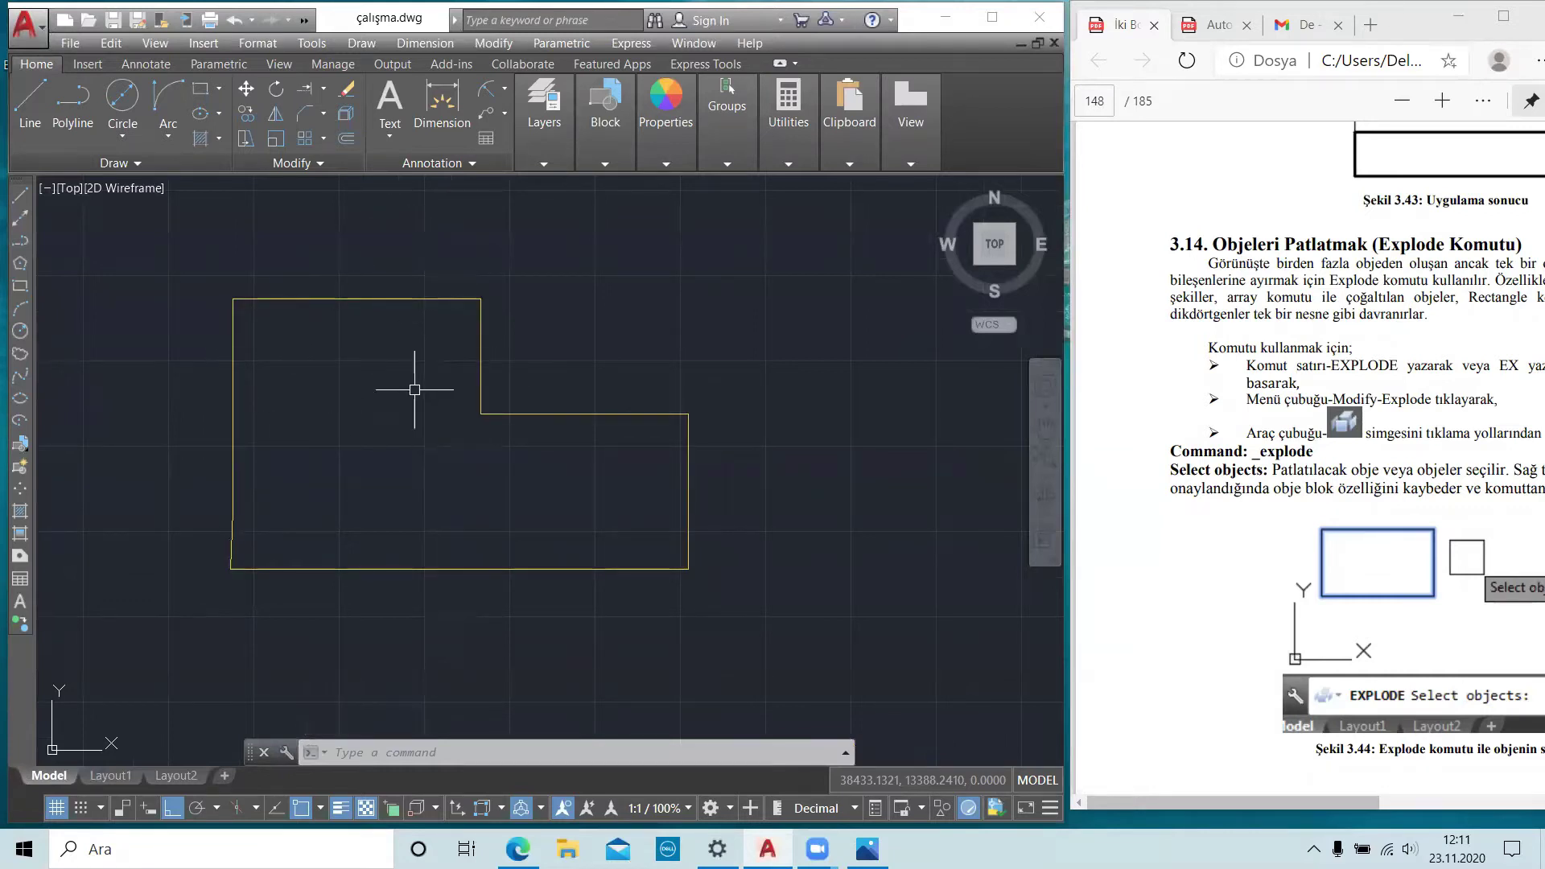
- Explode the L-shaped polyline and click its inner, shoulder, right and bottom edges to verify
{"action": "left_click", "coordinate": [346, 119]}
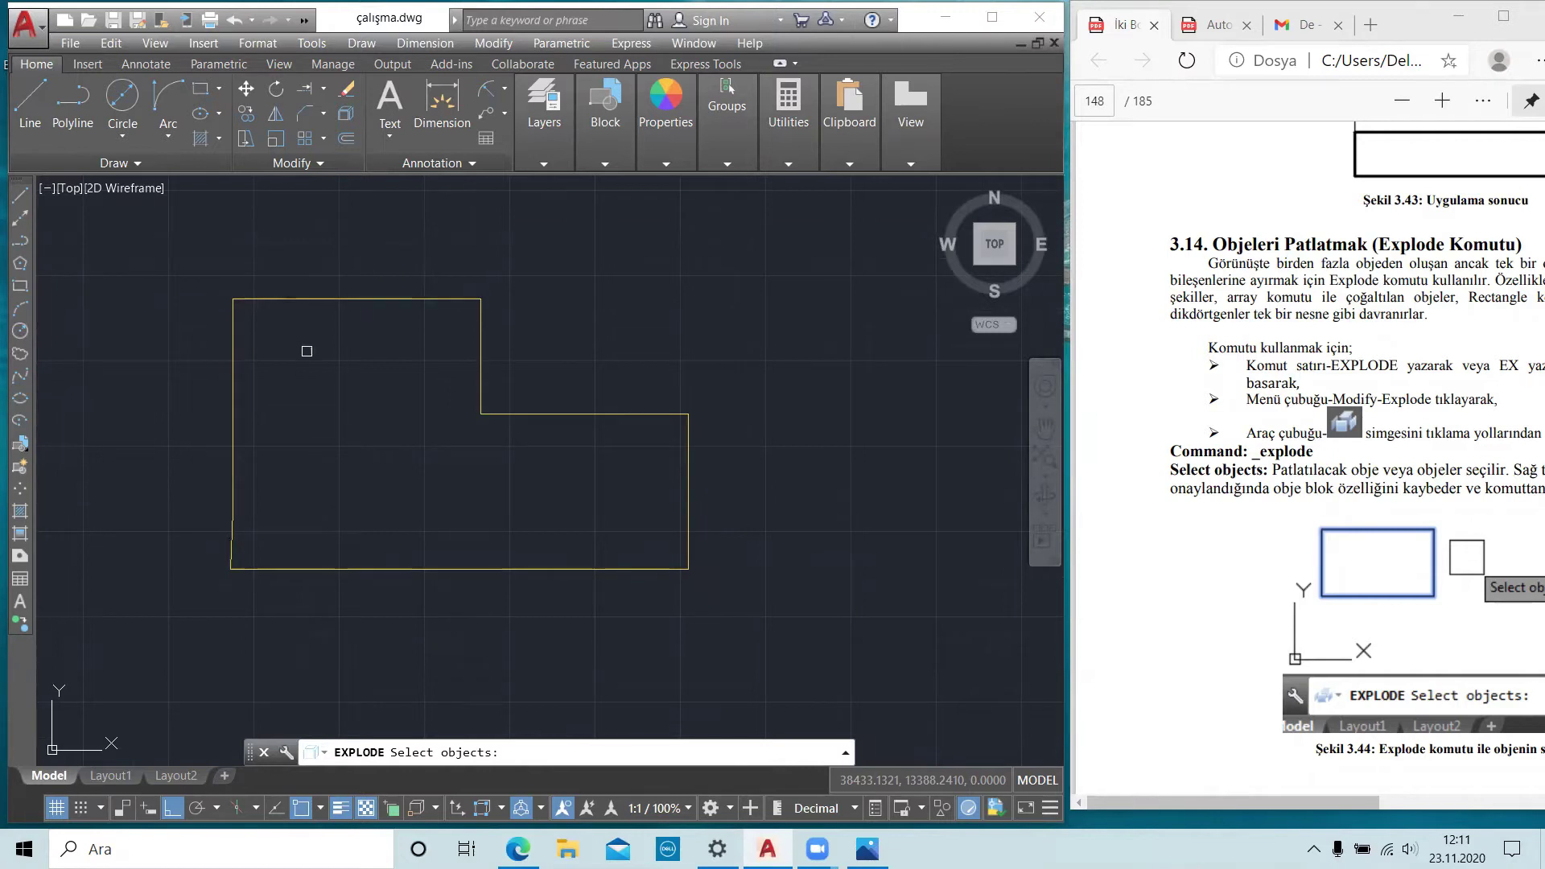
{"action": "left_click", "coordinate": [380, 298]}
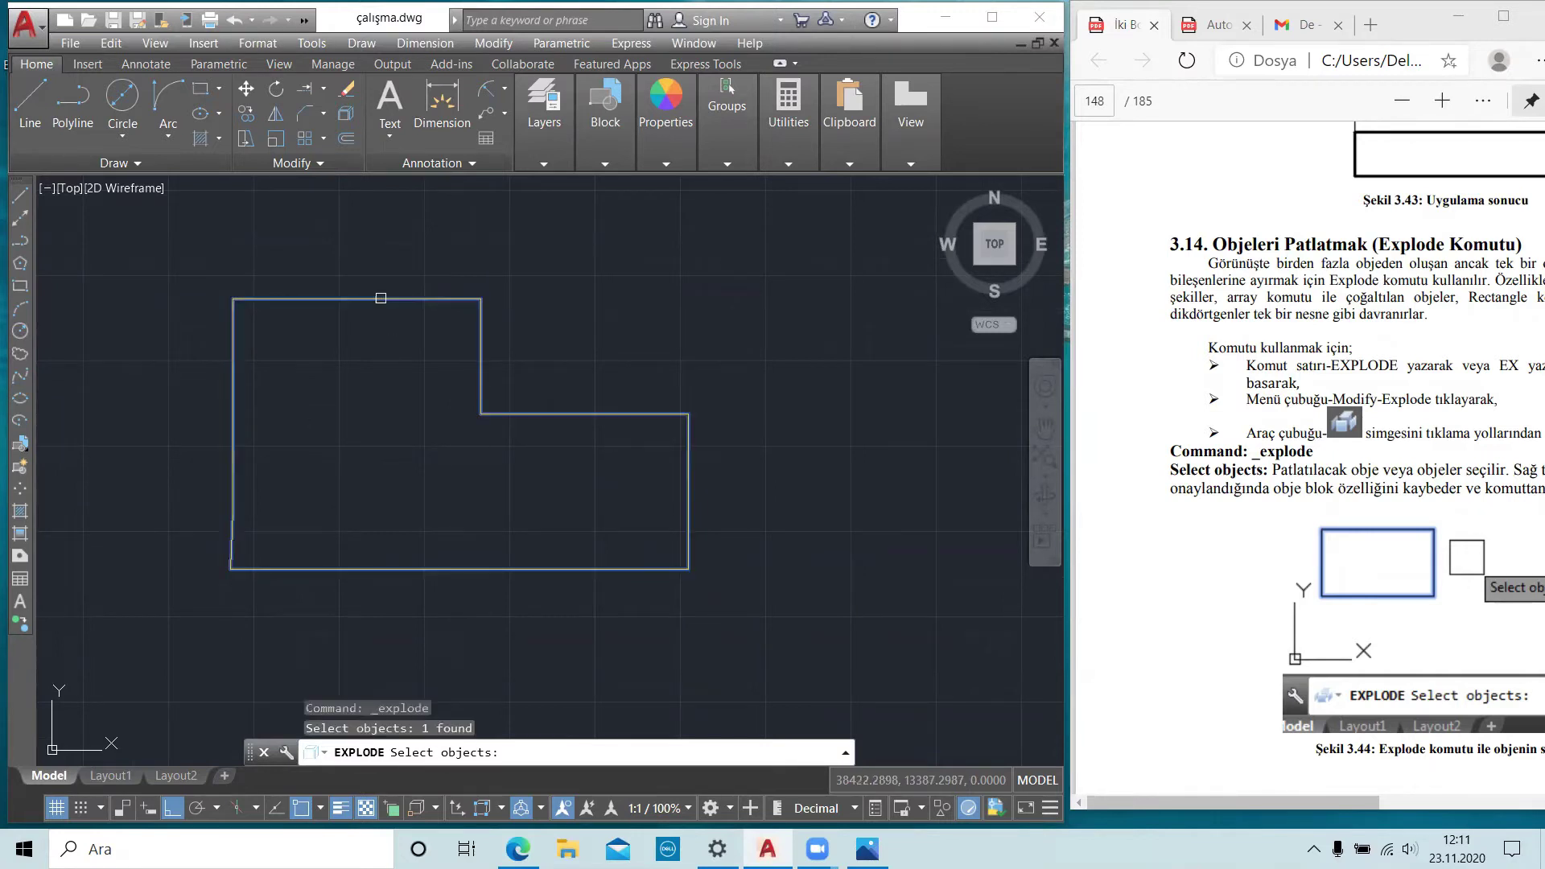
{"action": "key", "text": "Return"}
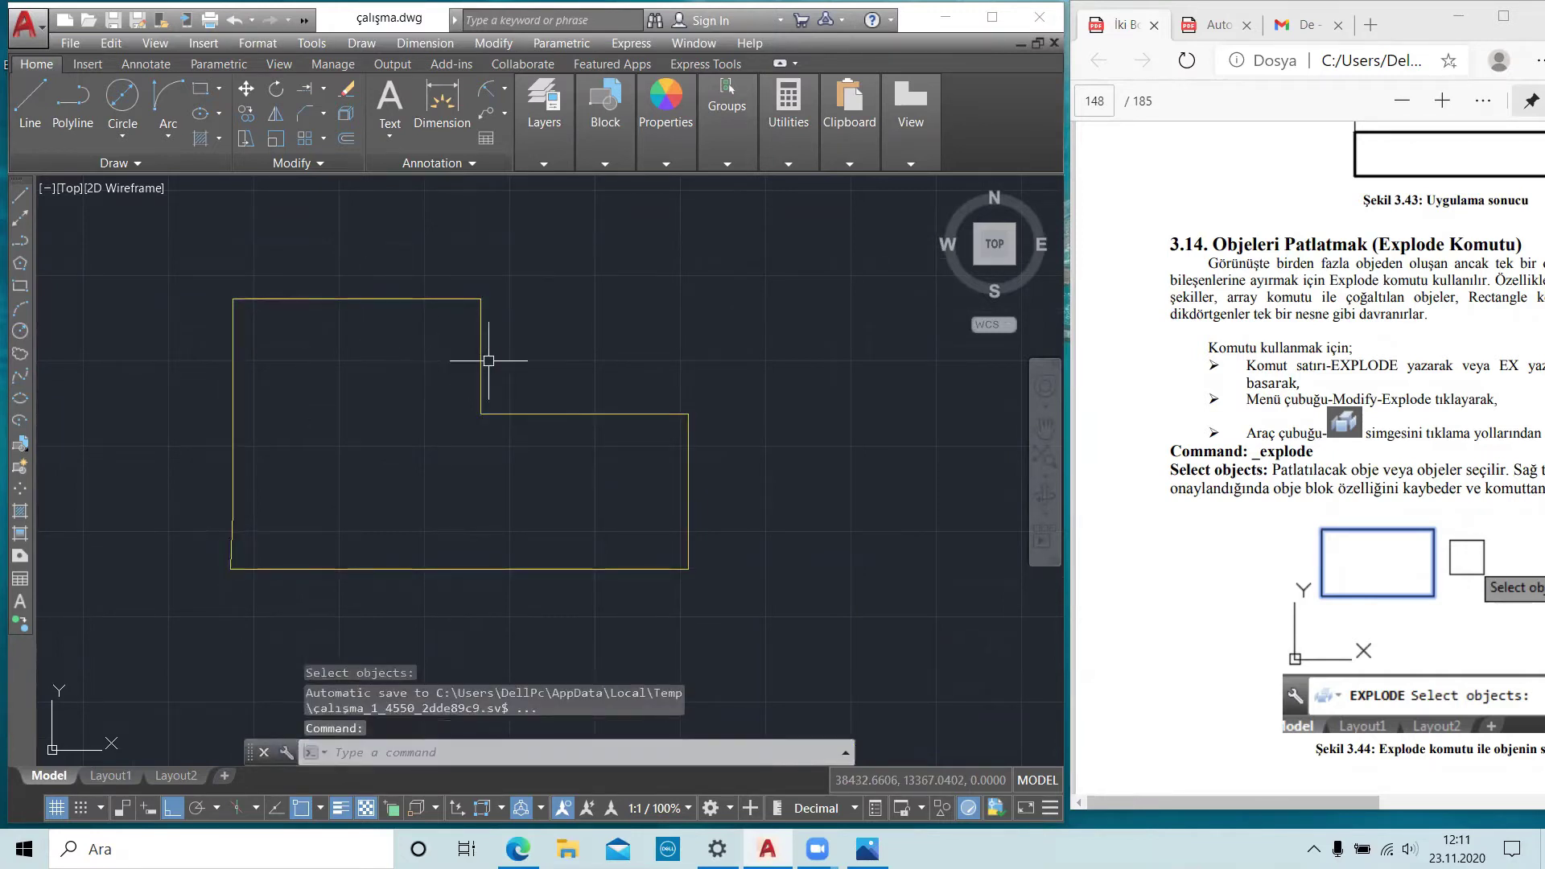
{"action": "left_click", "coordinate": [480, 357]}
{"action": "left_click", "coordinate": [555, 414]}
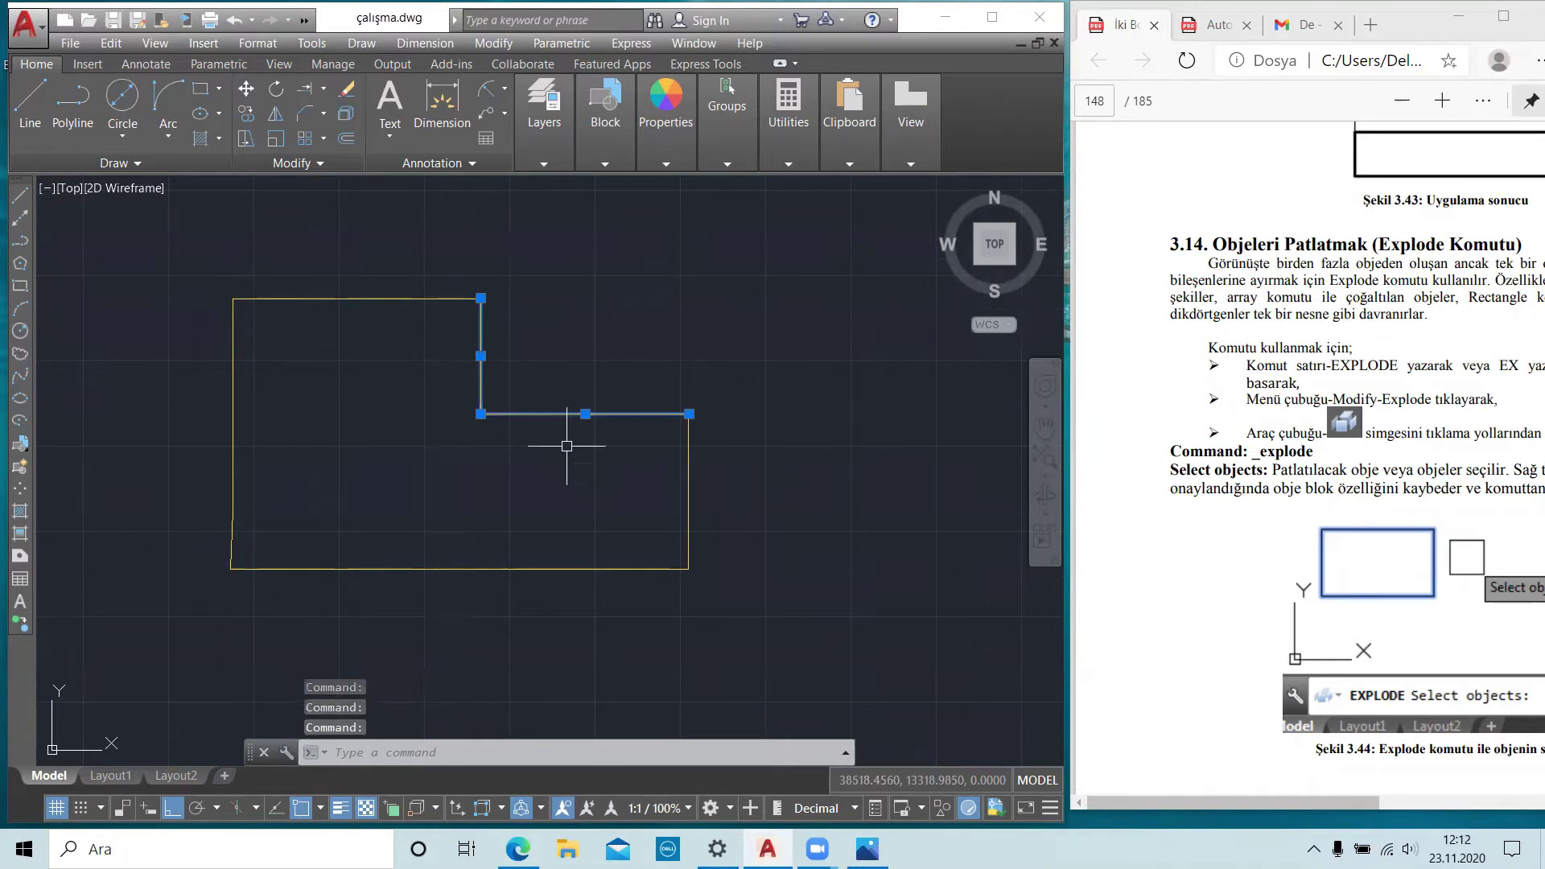
{"action": "left_click", "coordinate": [687, 510]}
{"action": "left_click", "coordinate": [569, 569]}
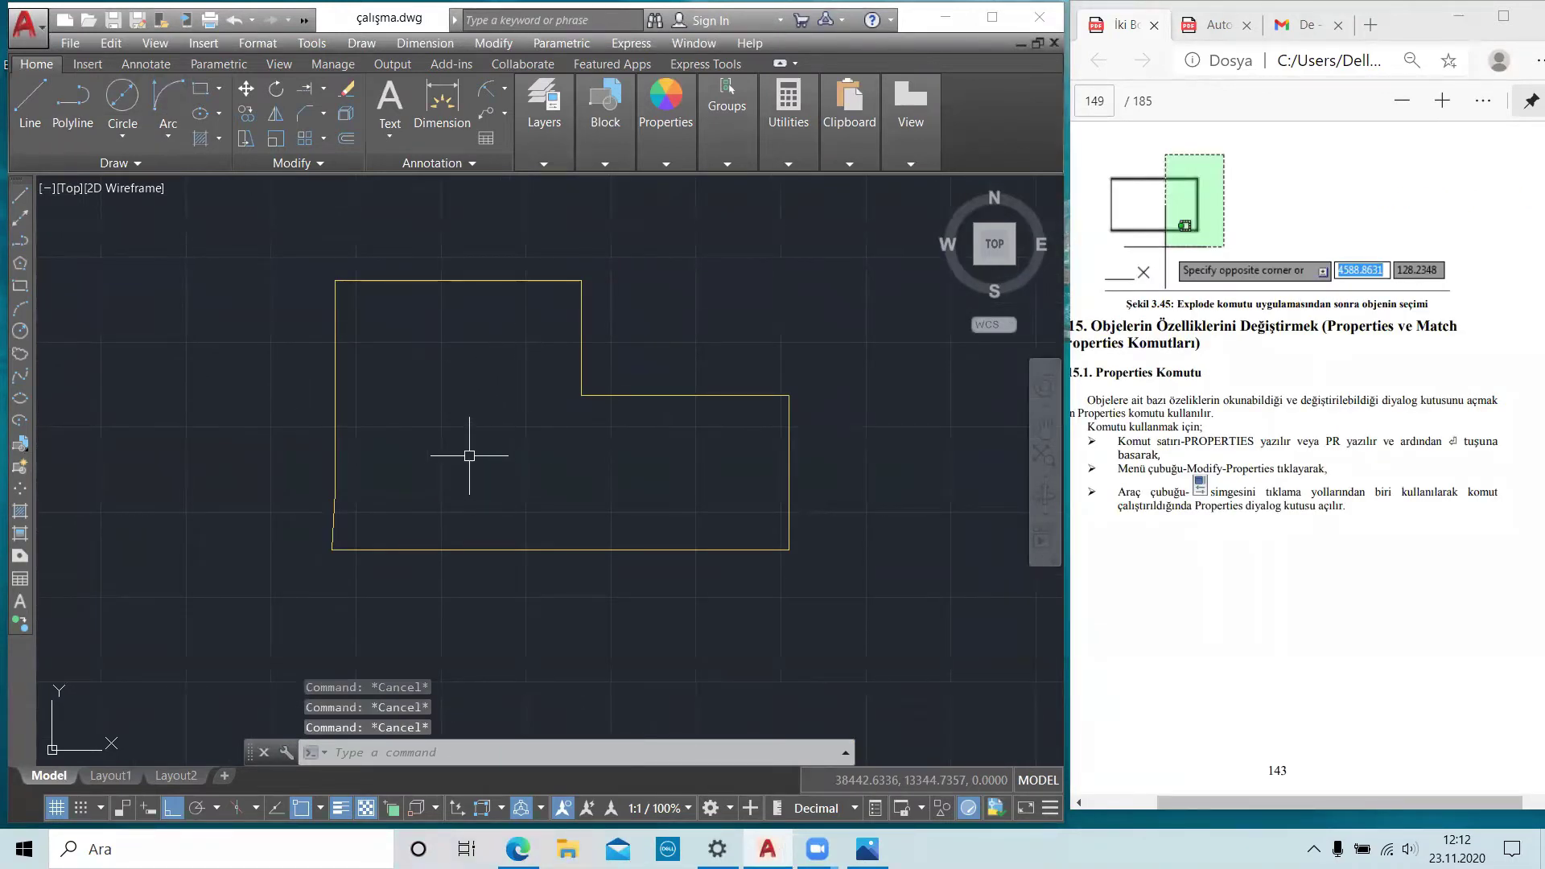
- Create a boundary polyline by picking a point inside the L-shaped outline
{"action": "left_click", "coordinate": [219, 138]}
{"action": "middle_click_drag", "start_coordinate": [222, 245], "coordinate": [269, 257]}
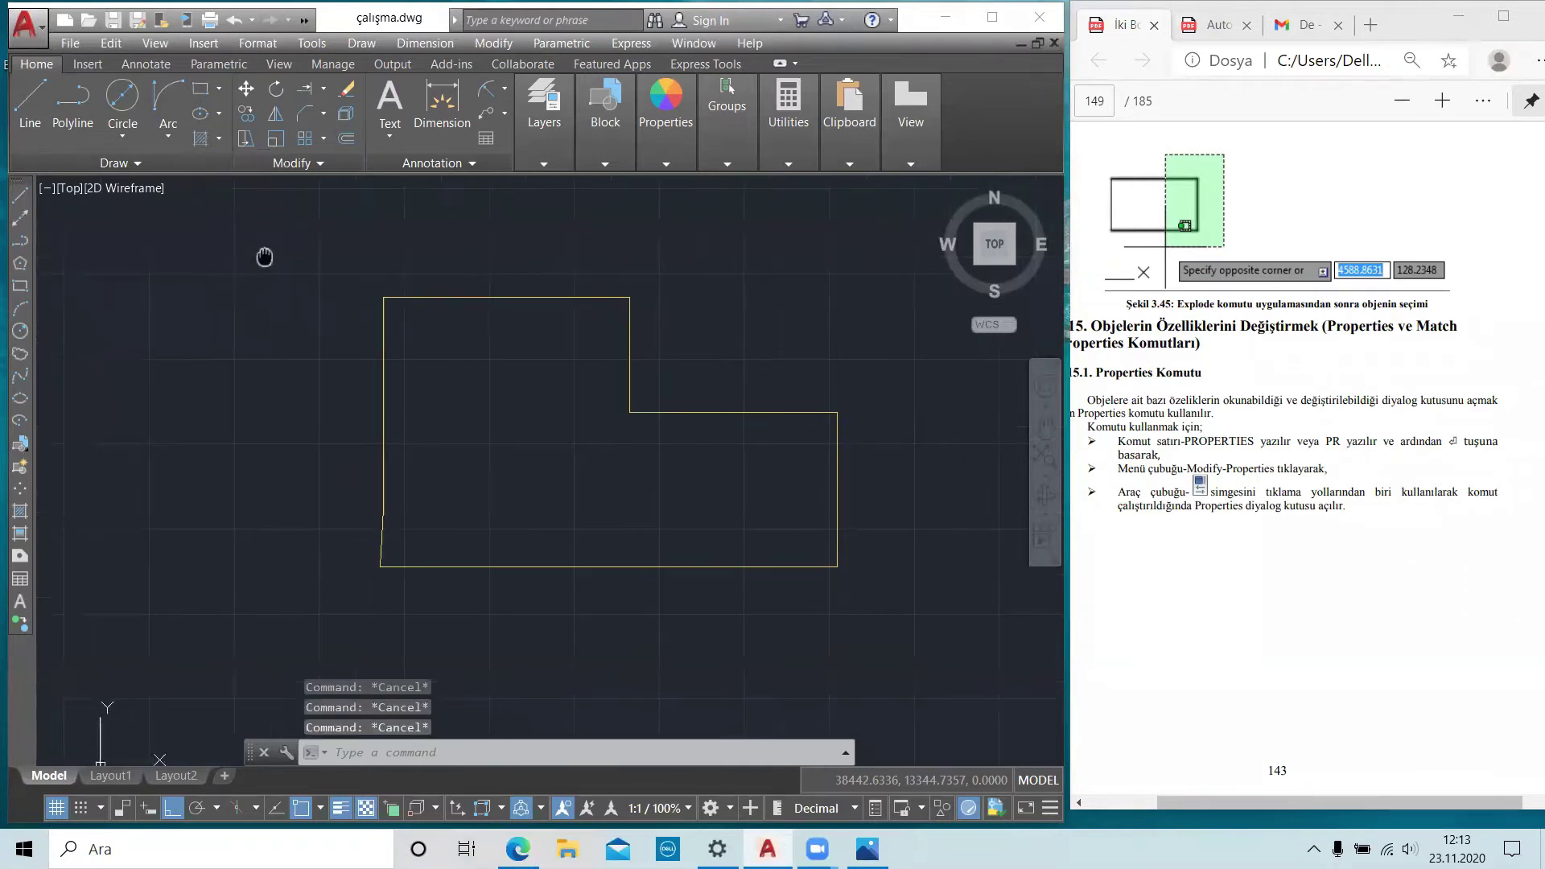
{"action": "left_click", "coordinate": [218, 141]}
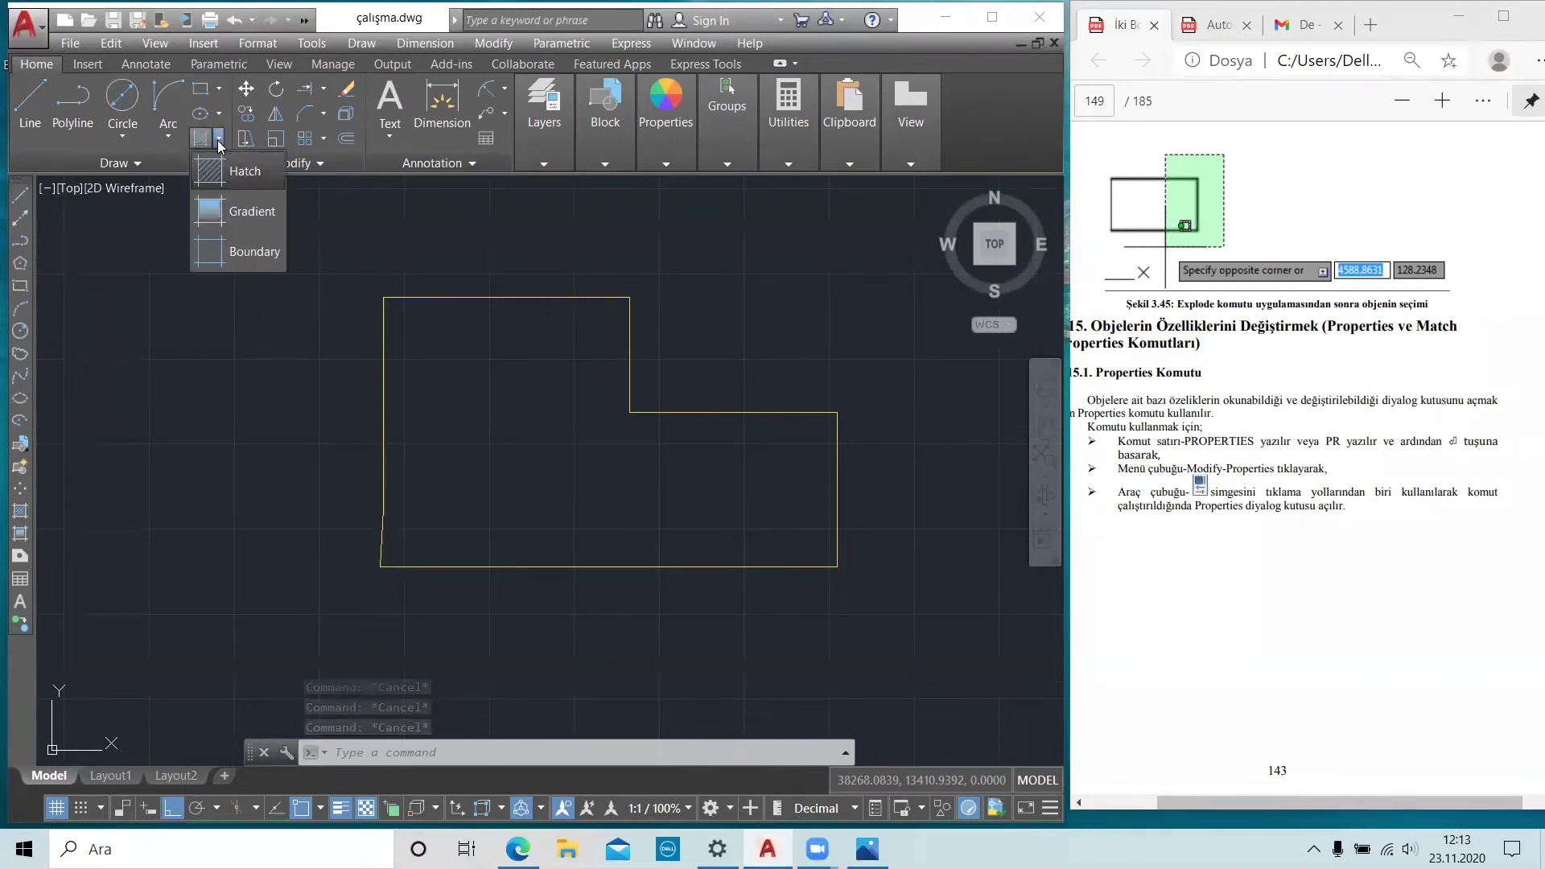
{"action": "left_click", "coordinate": [251, 255]}
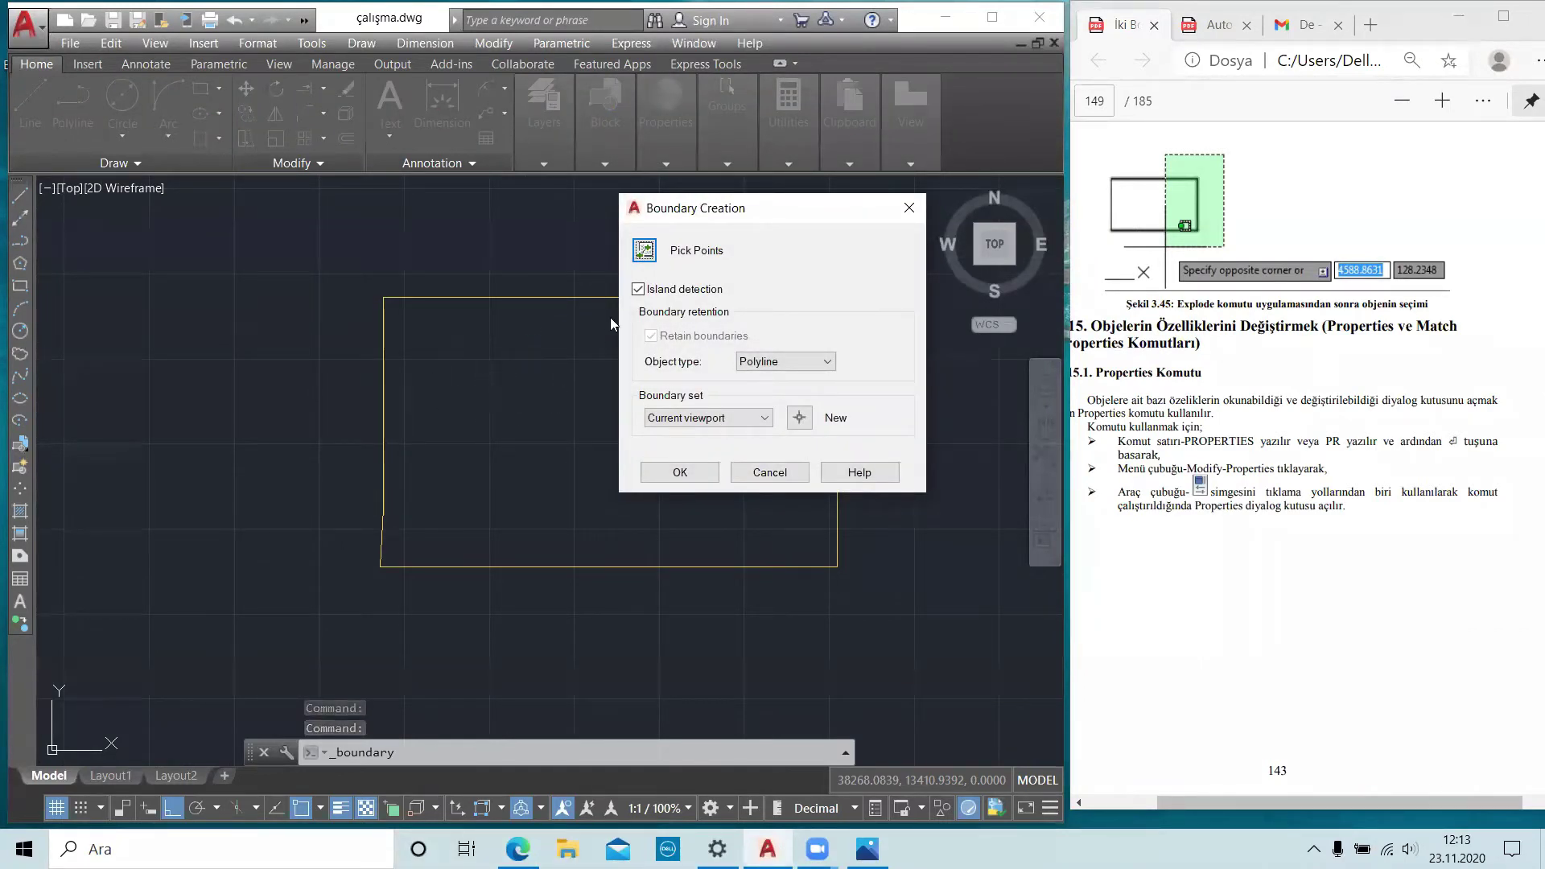
{"action": "left_click", "coordinate": [644, 251]}
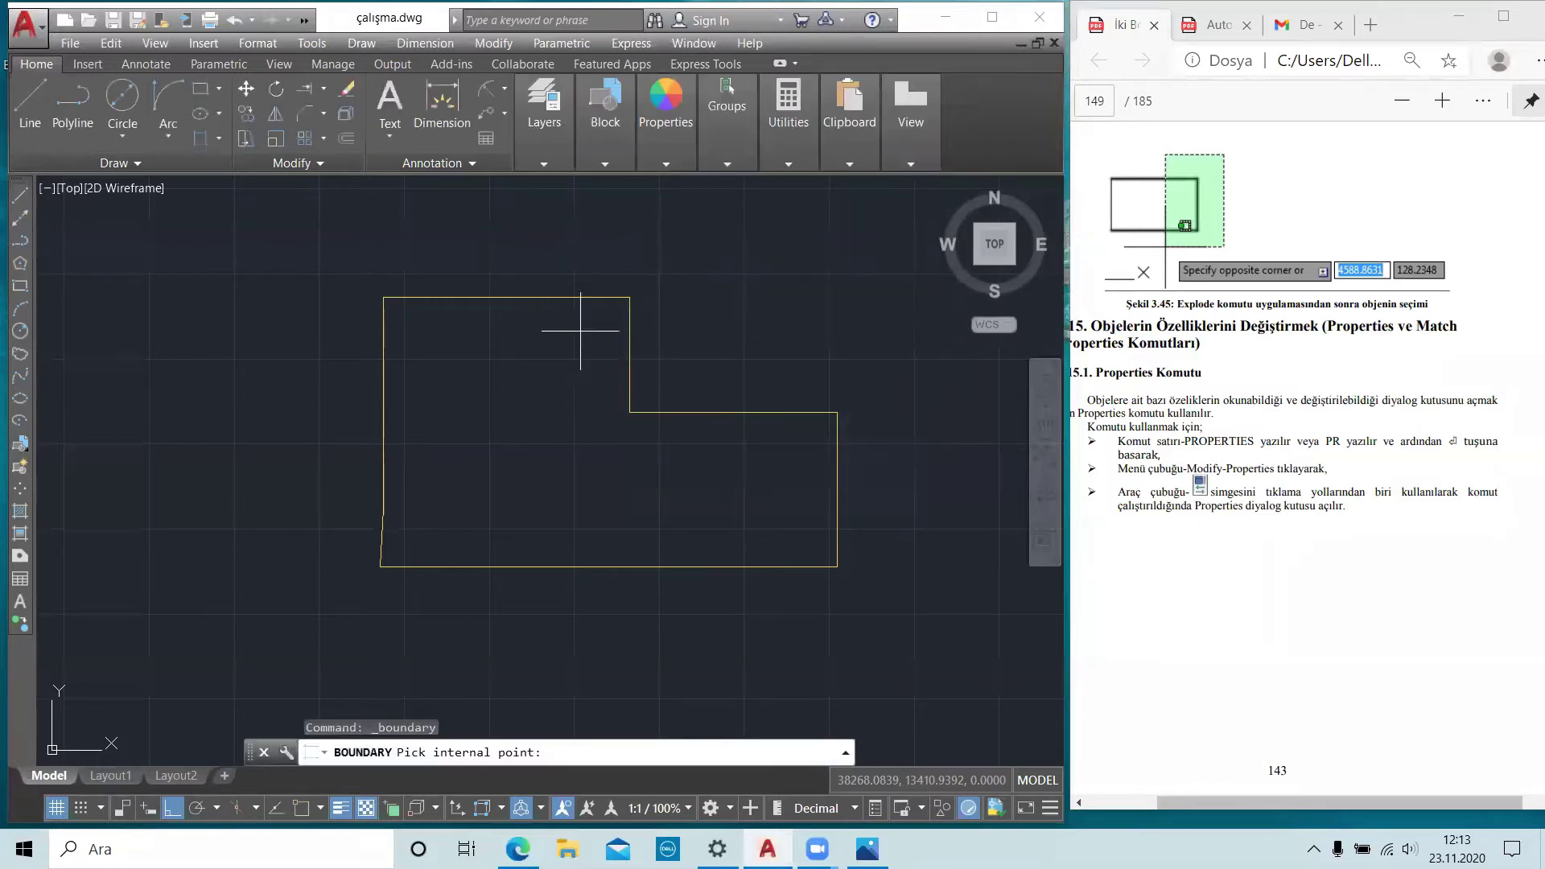
{"action": "left_click", "coordinate": [512, 399]}
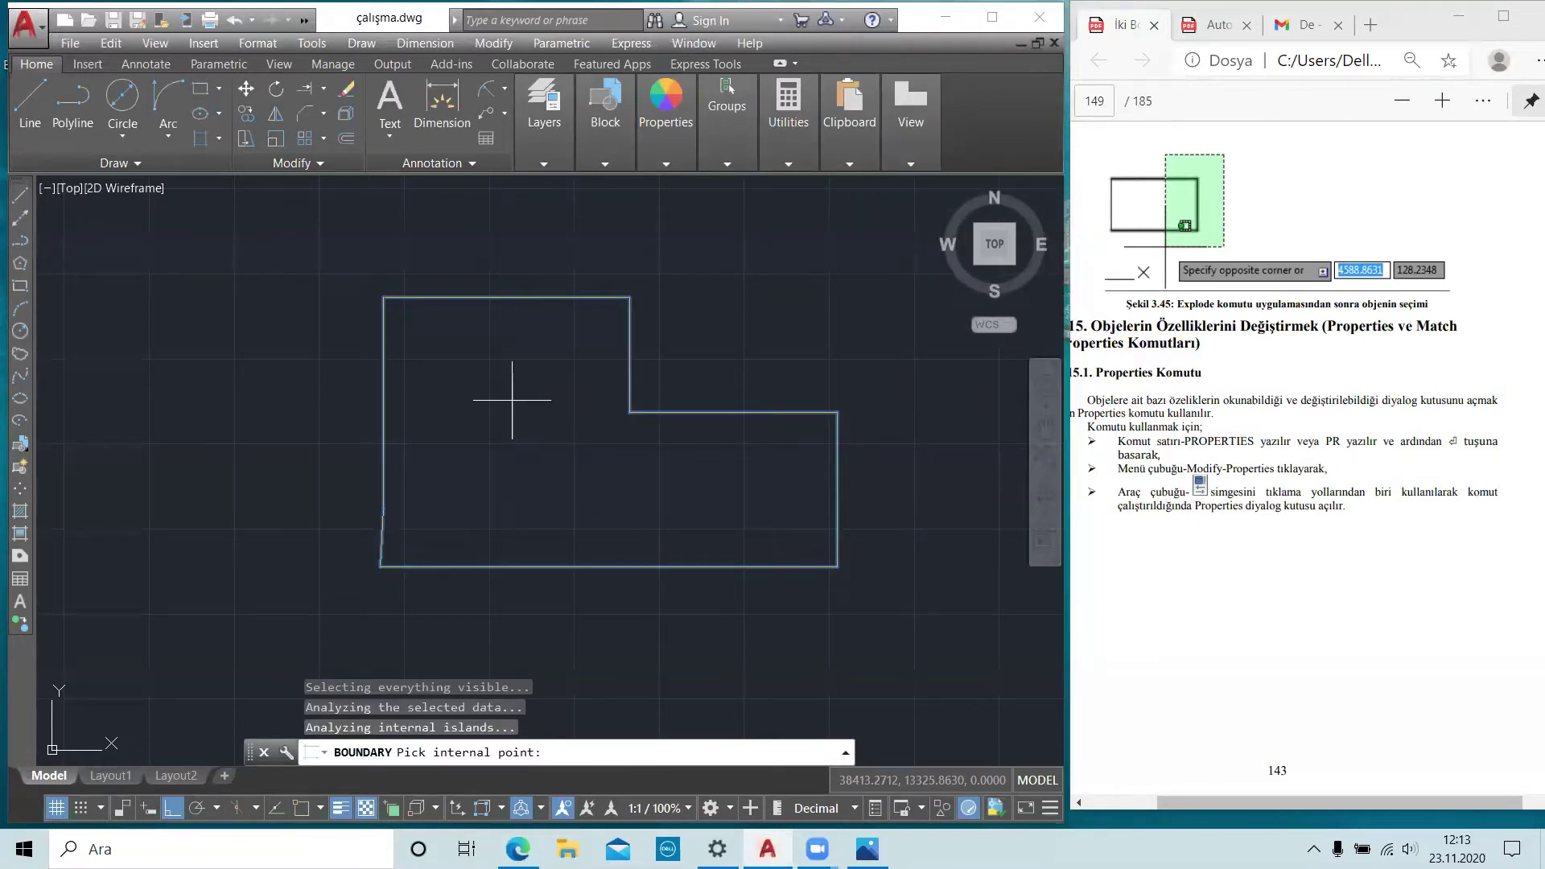
{"action": "key", "text": "Return"}
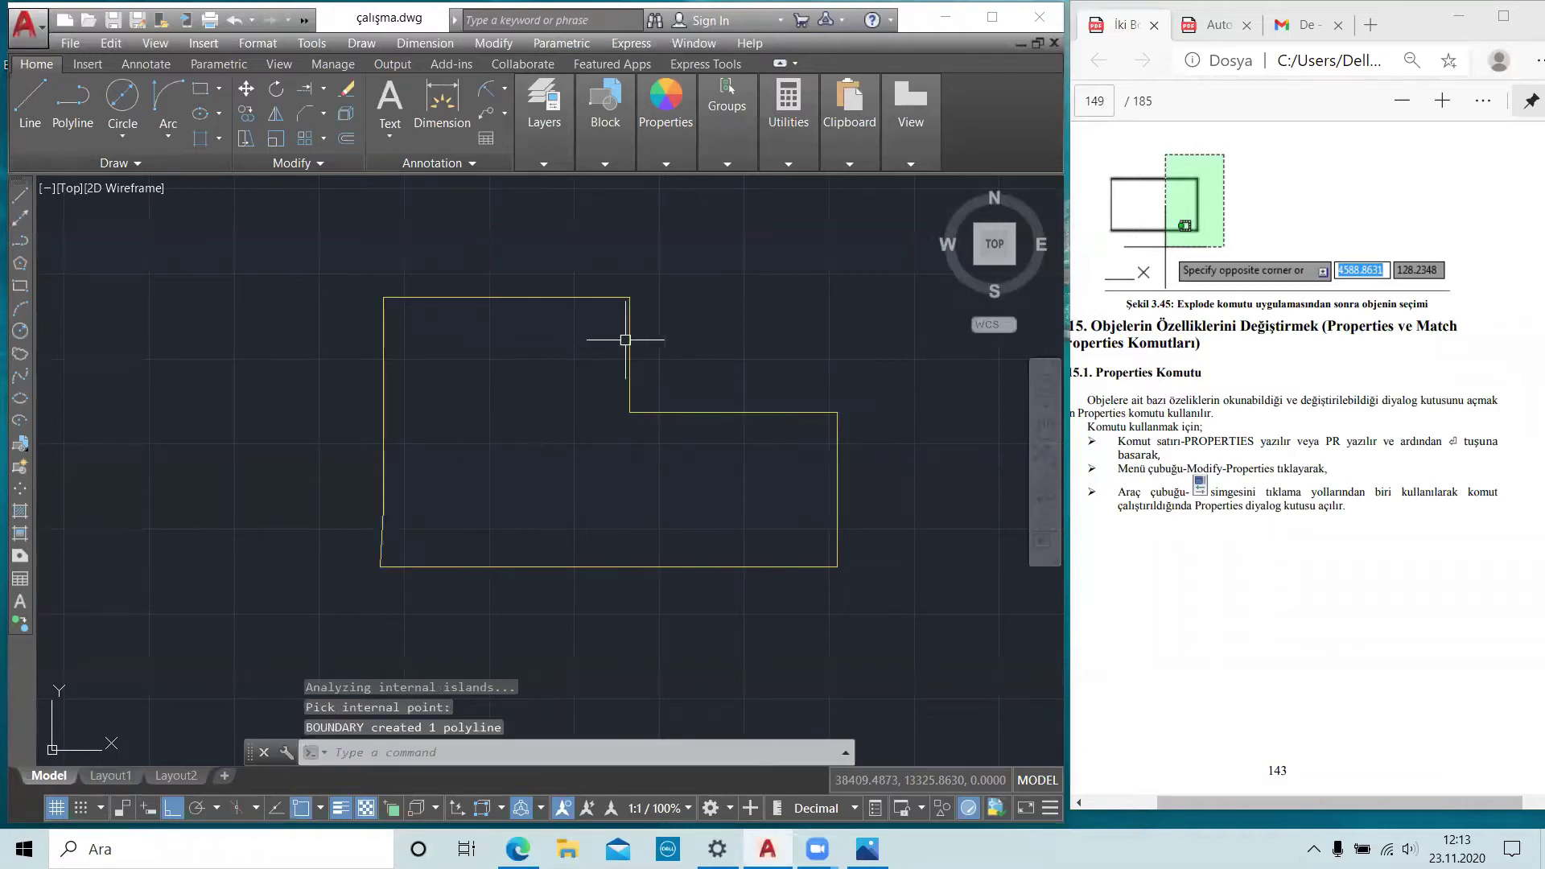
- Move the new boundary polyline to the left of the original outline
{"action": "type", "text": "m"}
{"action": "key", "text": "Return"}
{"action": "left_click", "coordinate": [629, 358]}
{"action": "key", "text": "Return"}
{"action": "left_click", "coordinate": [575, 412]}
{"action": "scroll", "coordinate": [428, 387], "scroll_direction": "down", "scroll_amount": 3}
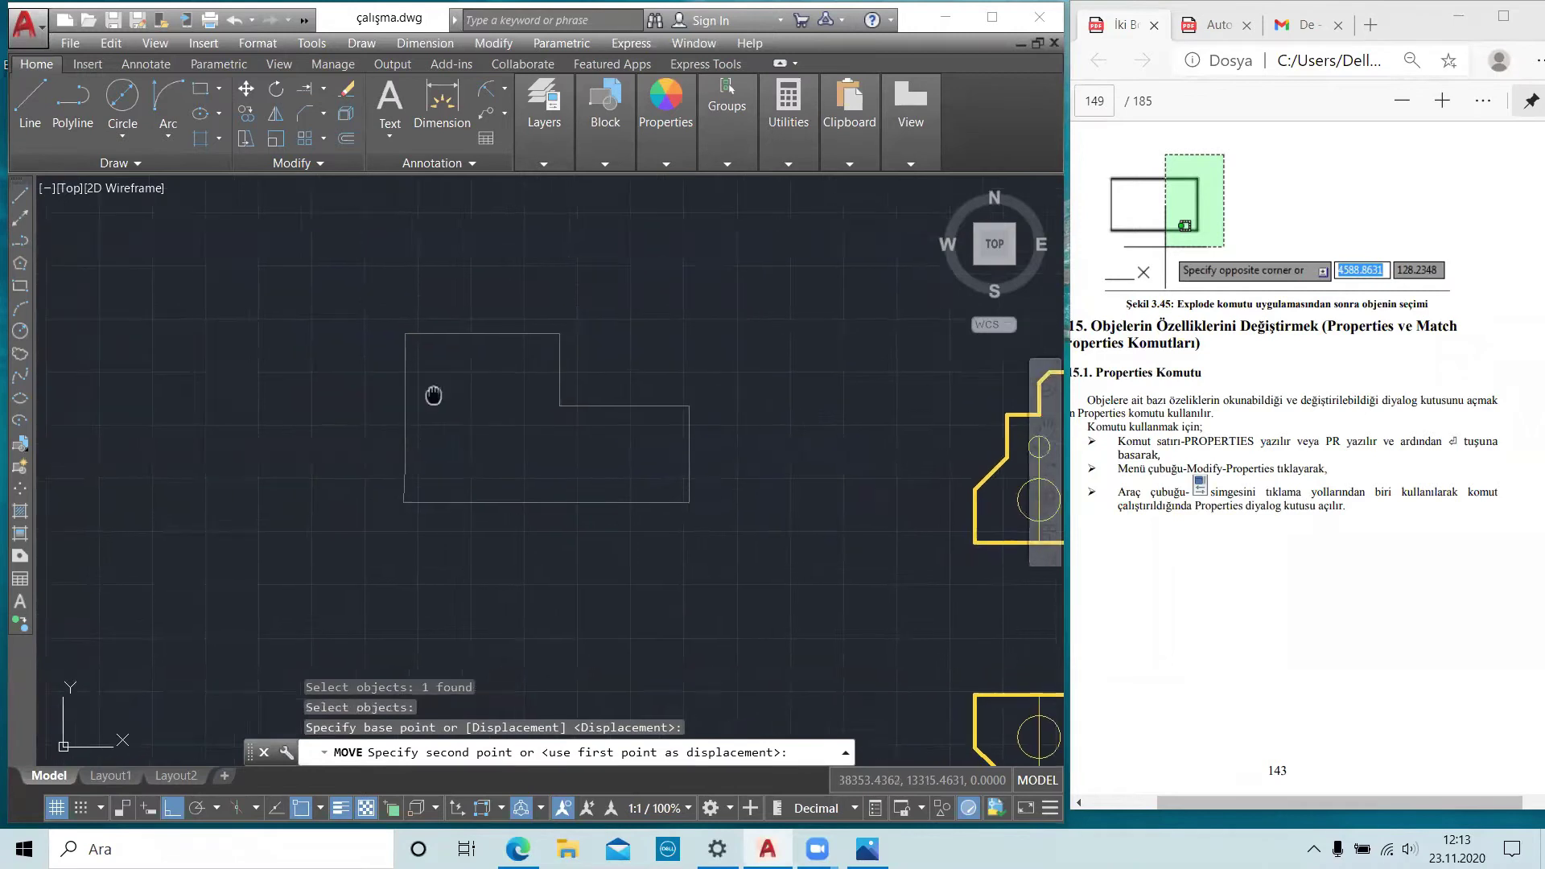
{"action": "left_click", "coordinate": [392, 346]}
{"action": "key", "text": "Escape"}
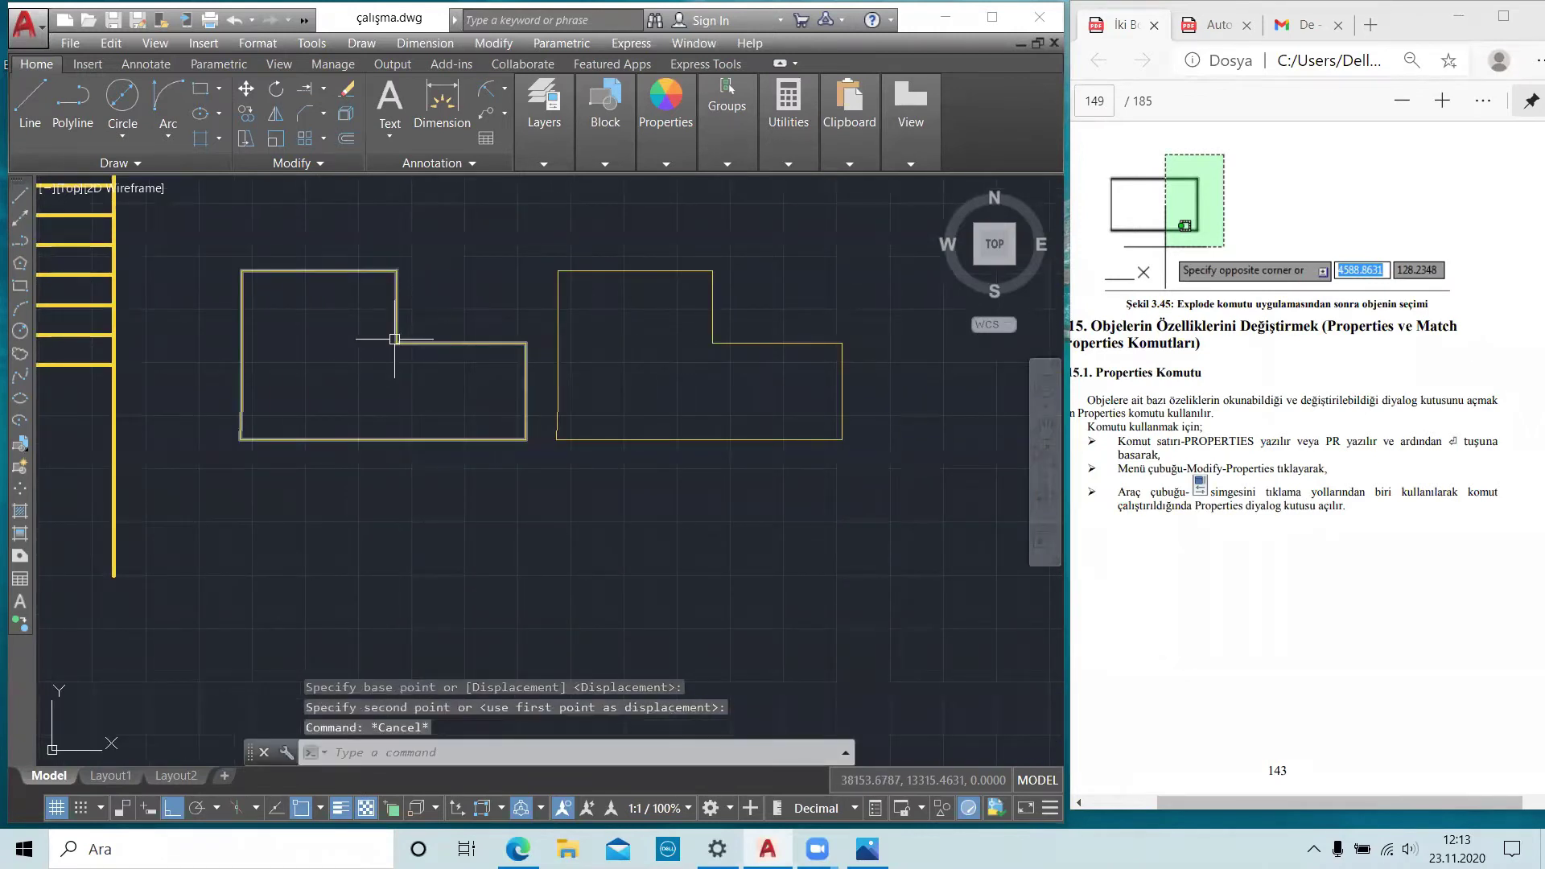
- Select each outline to confirm the right is separate lines and the left one polyline
{"action": "left_click", "coordinate": [559, 314]}
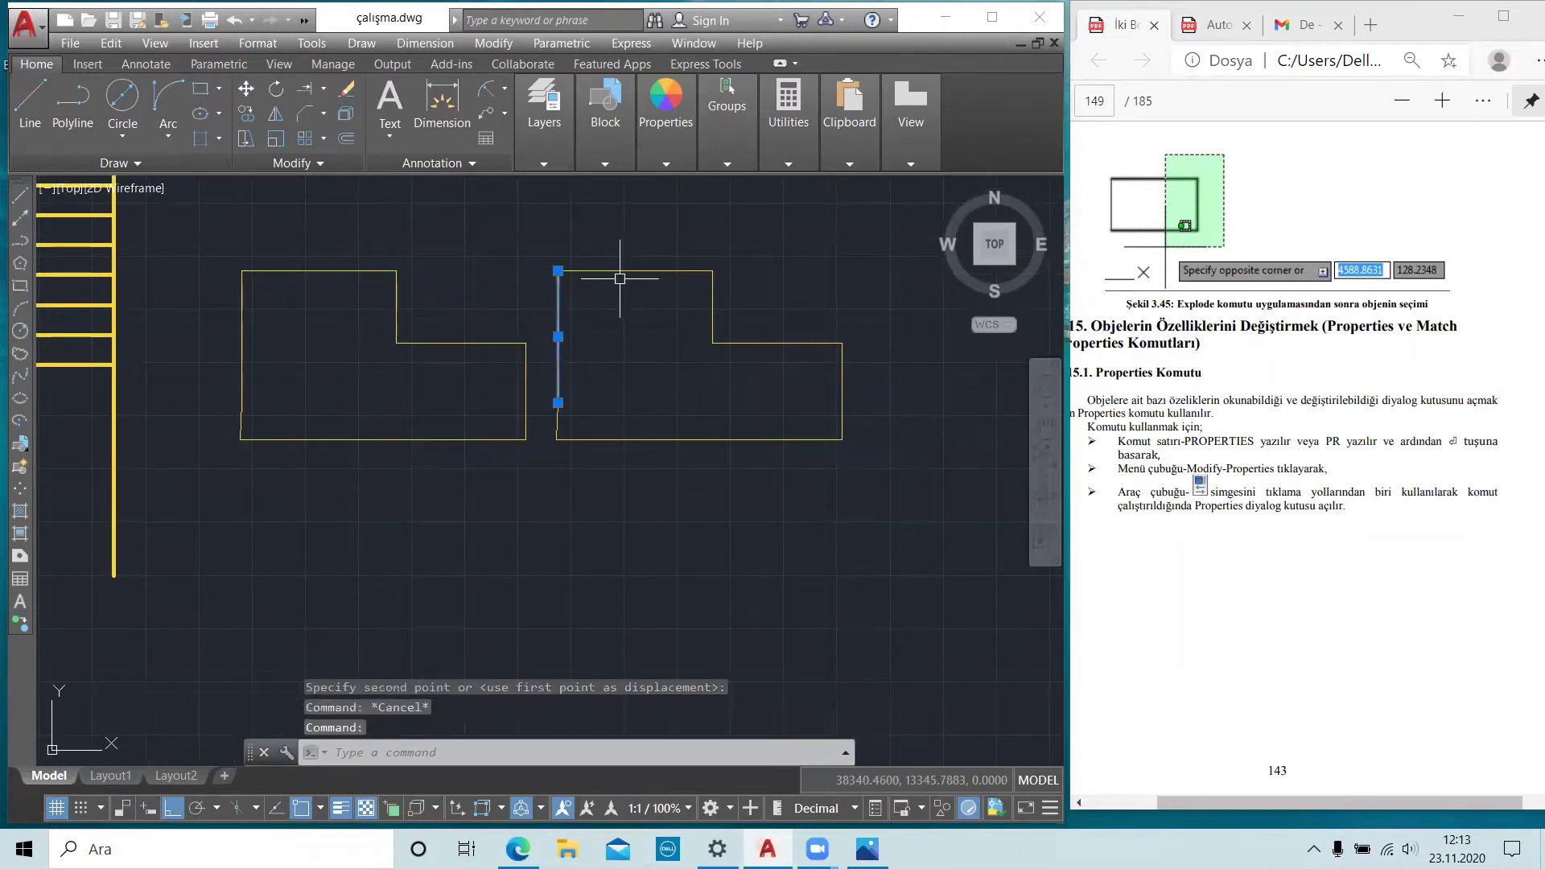
{"action": "key", "text": "Escape"}
{"action": "left_click", "coordinate": [463, 342]}
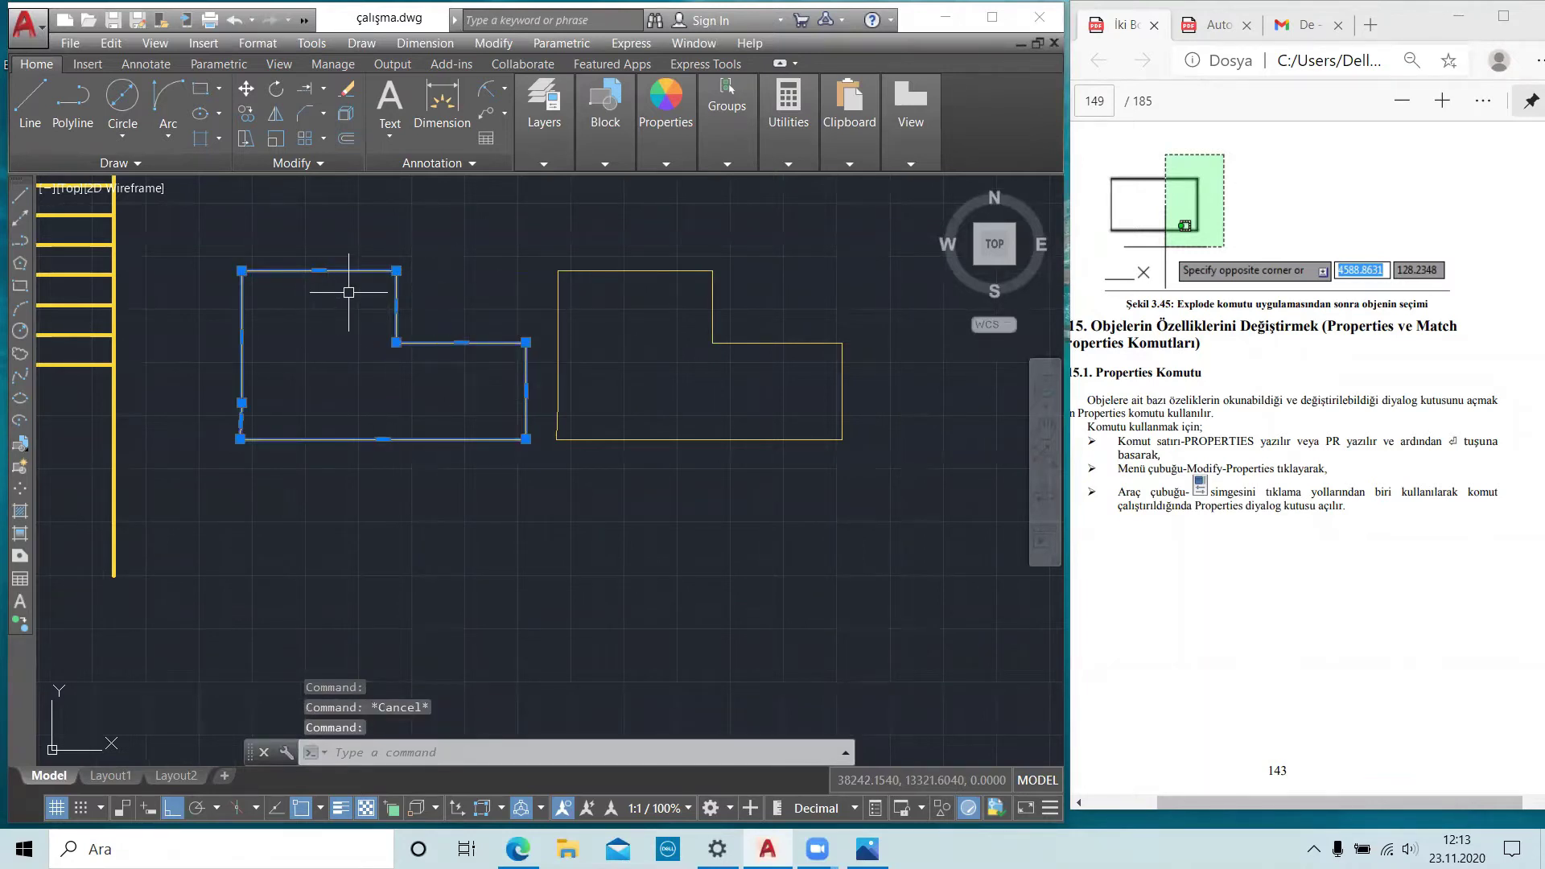
{"action": "key", "text": "Escape"}
{"action": "scroll", "coordinate": [354, 318], "scroll_direction": "up", "scroll_amount": 2}
{"action": "key", "text": "Escape"}
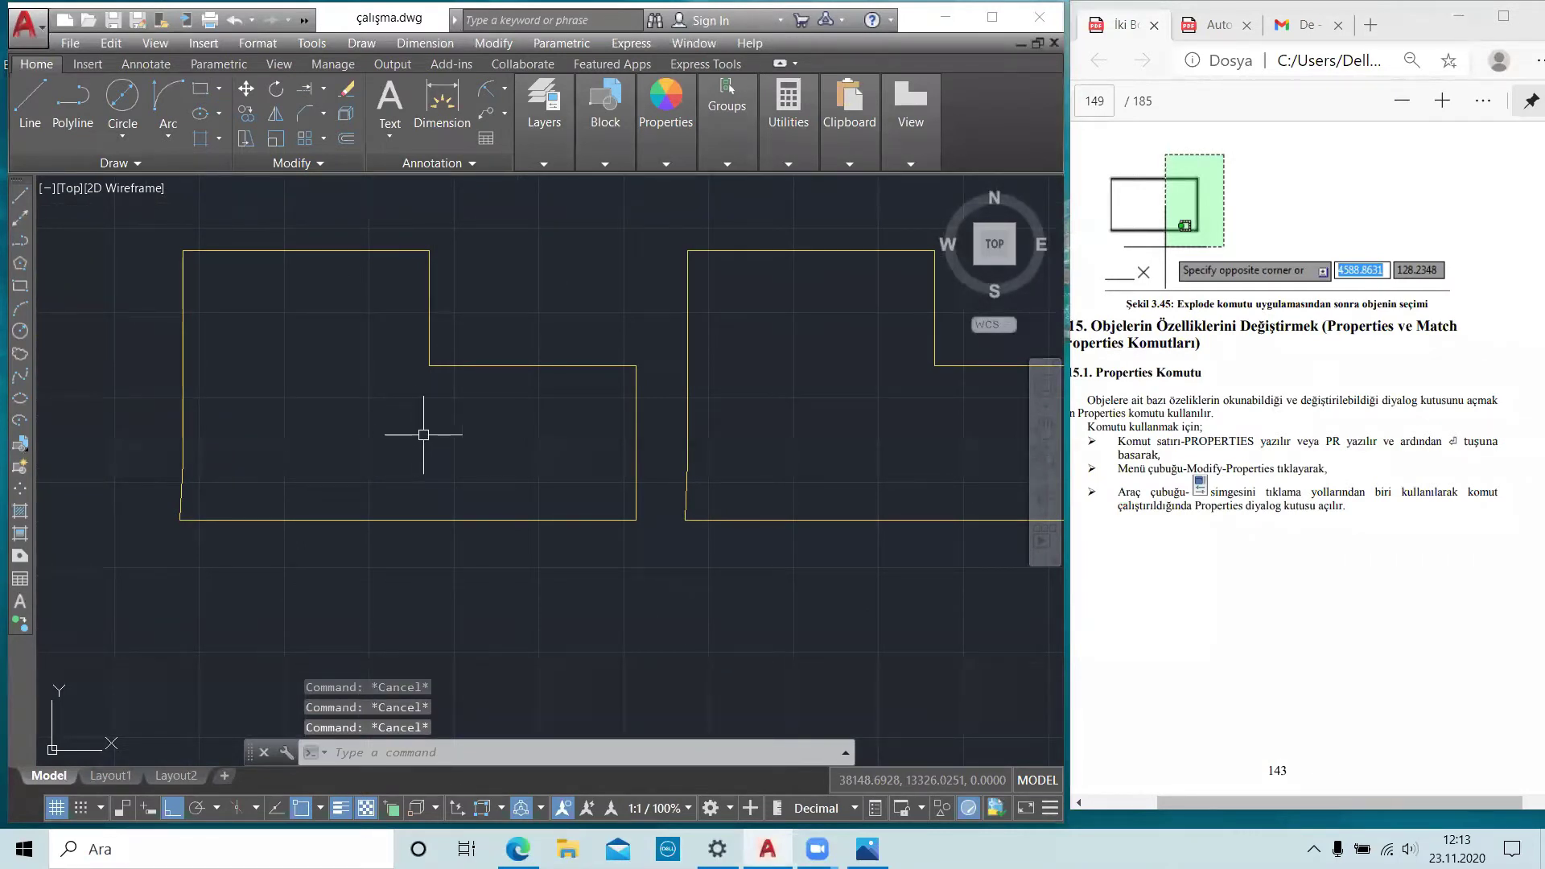
- Trace a boundary polyline inside the left L-shape with BO
{"action": "type", "text": "BO"}
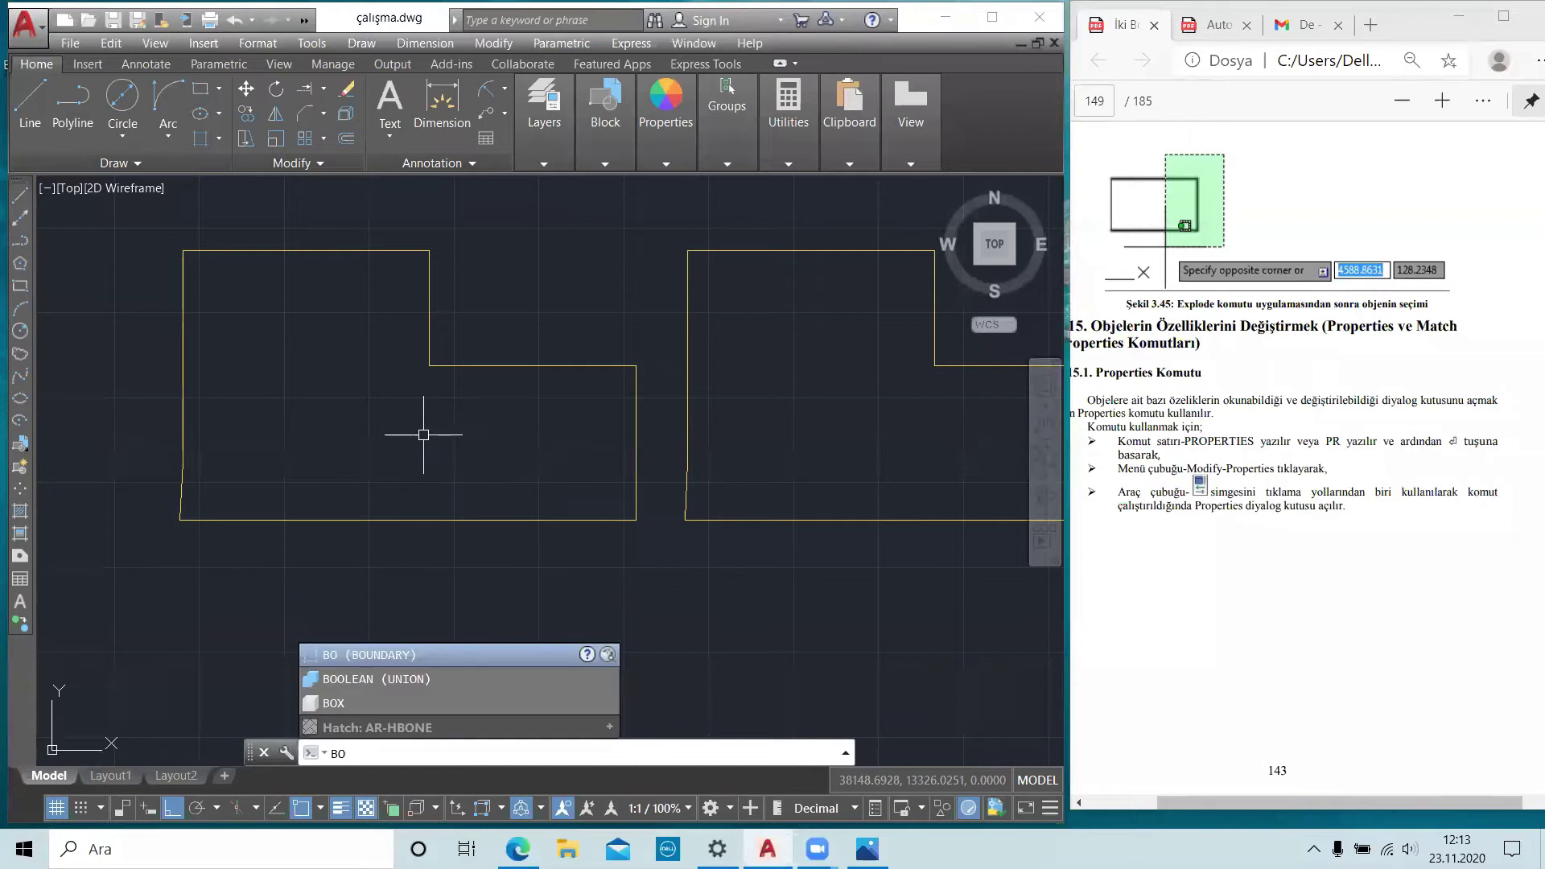
{"action": "key", "text": "Return"}
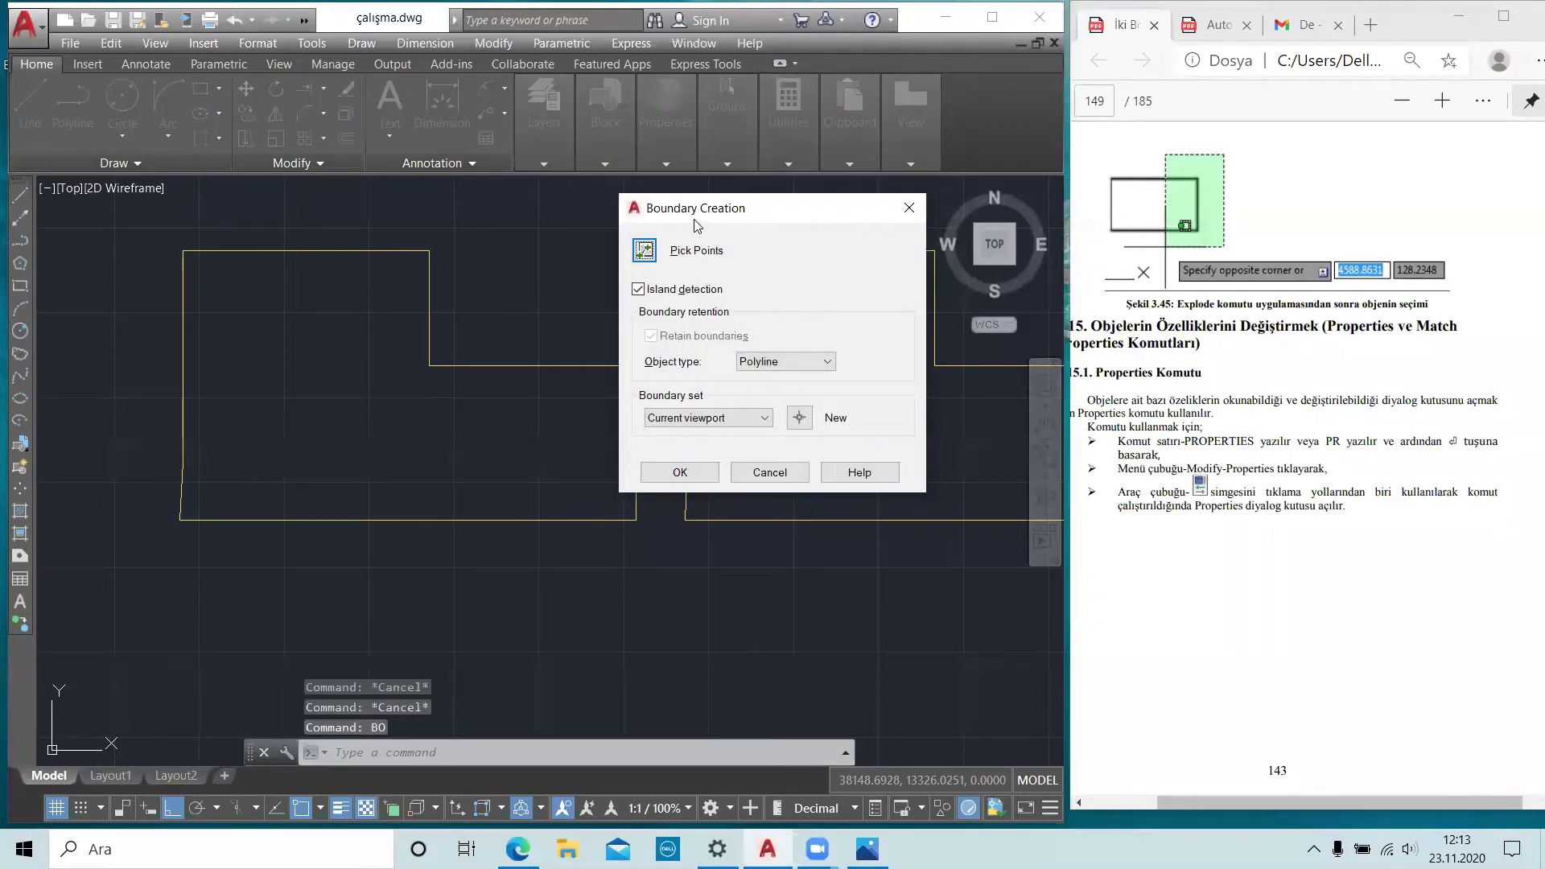
{"action": "left_click", "coordinate": [644, 250]}
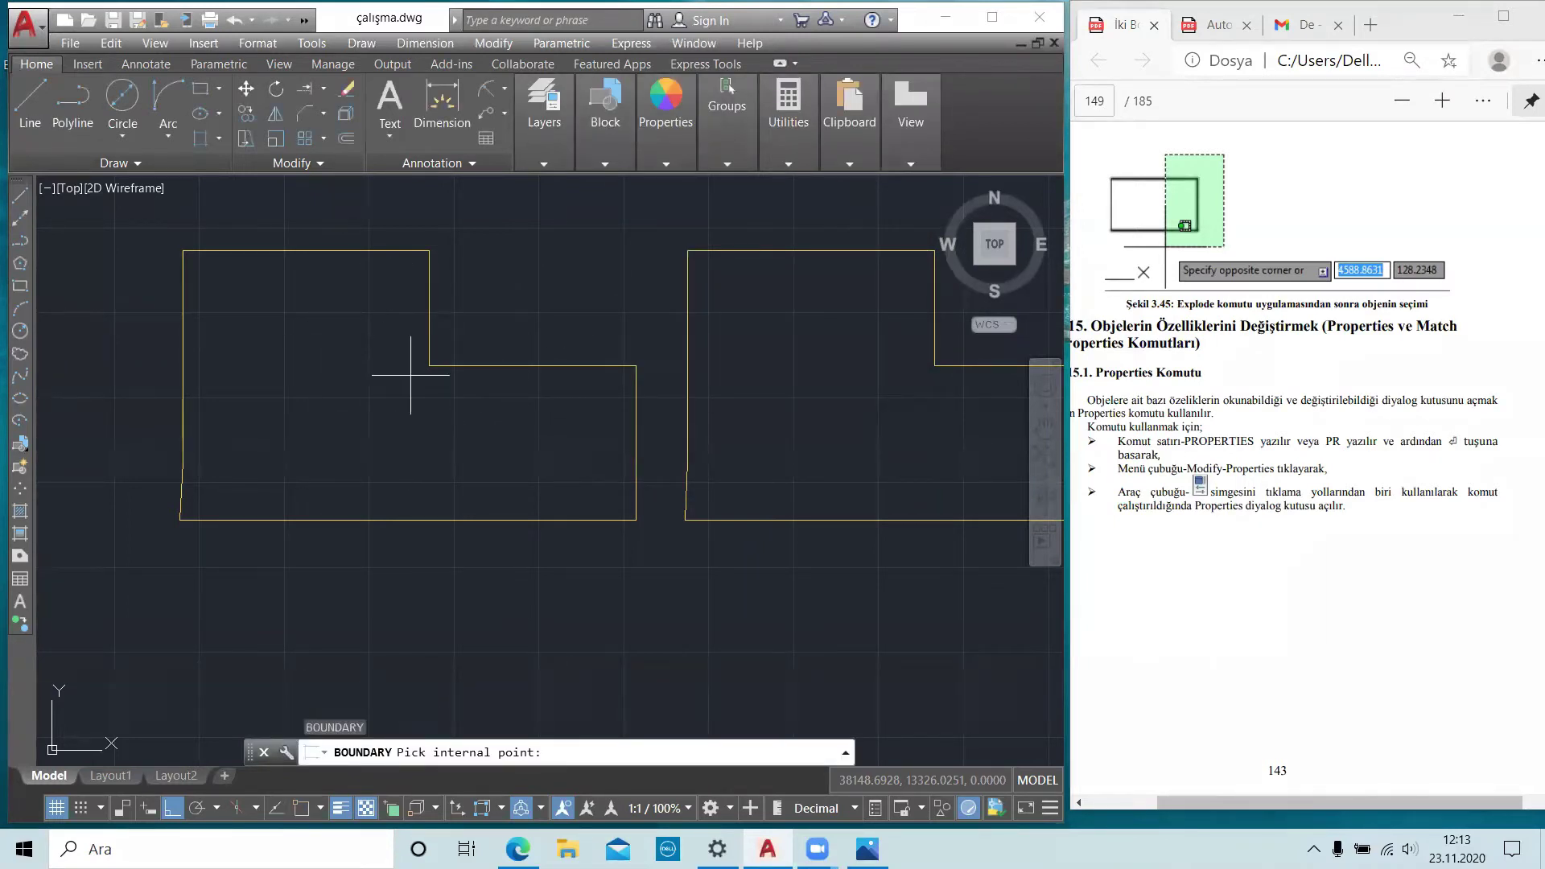
{"action": "left_click", "coordinate": [336, 382]}
{"action": "key", "text": "Return"}
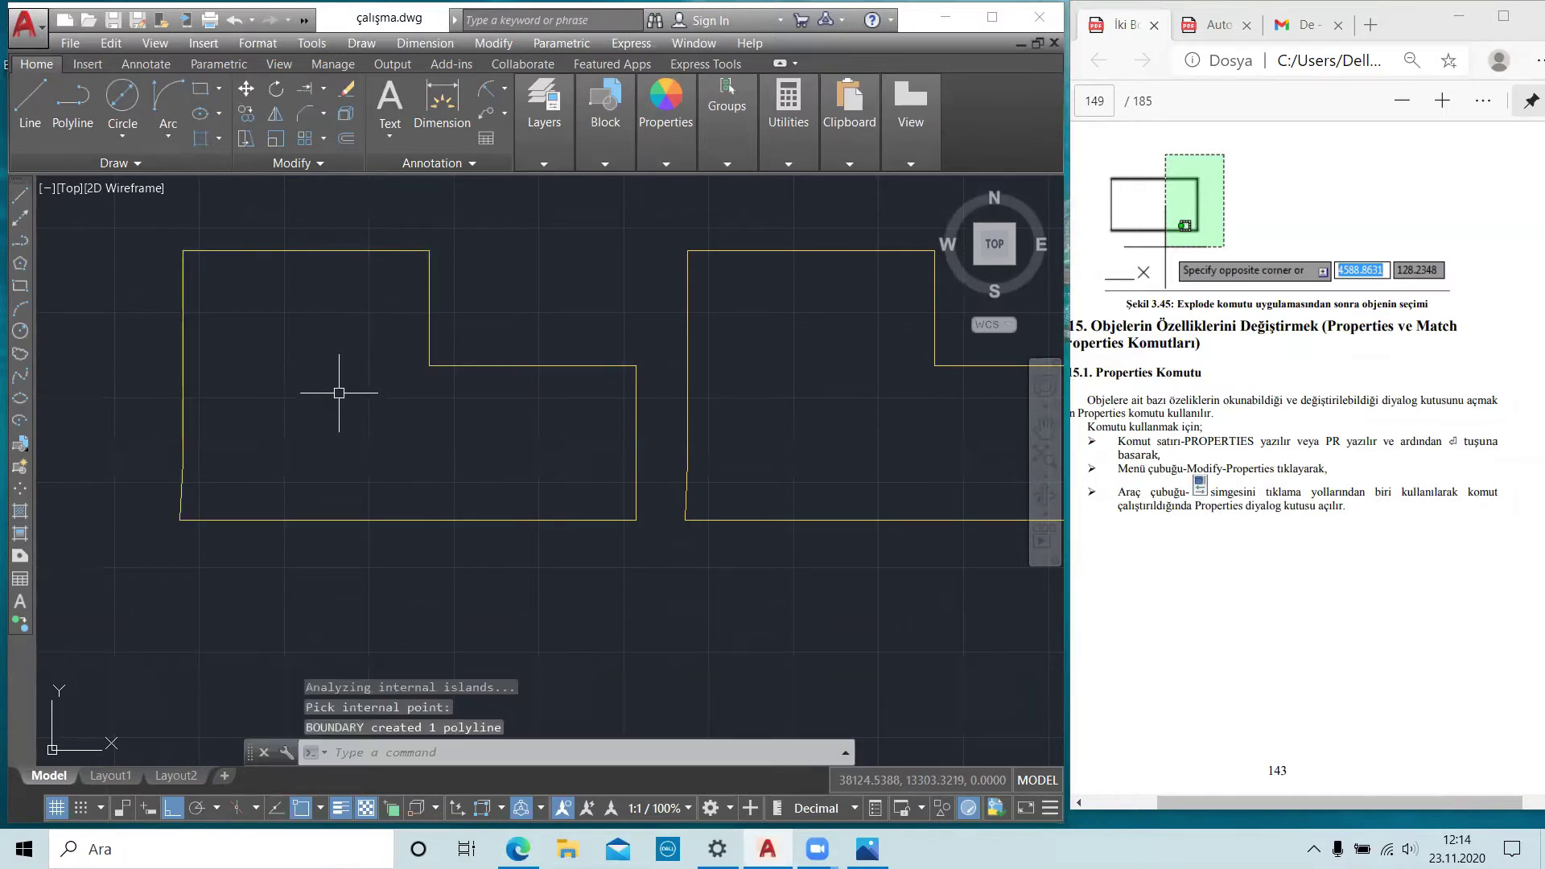
{"action": "scroll", "coordinate": [431, 374], "scroll_direction": "down", "scroll_amount": 2}
- Move the new boundary polyline down below the left L-shape
{"action": "key", "text": "Escape"}
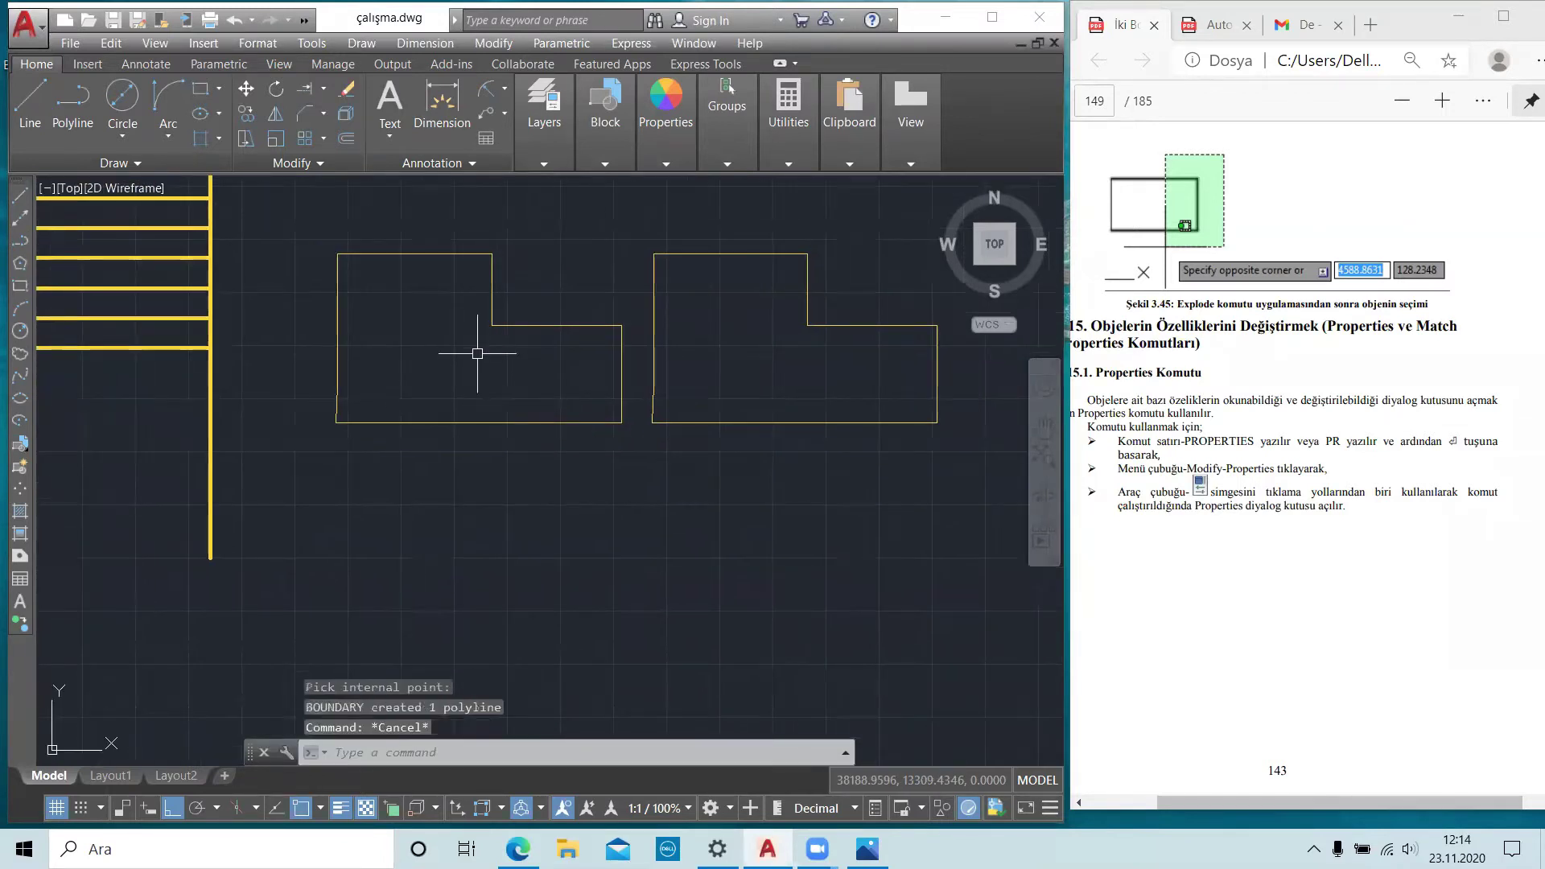
{"action": "type", "text": "m"}
{"action": "key", "text": "Return"}
{"action": "left_click", "coordinate": [505, 326]}
{"action": "key", "text": "Return"}
{"action": "left_click", "coordinate": [500, 360]}
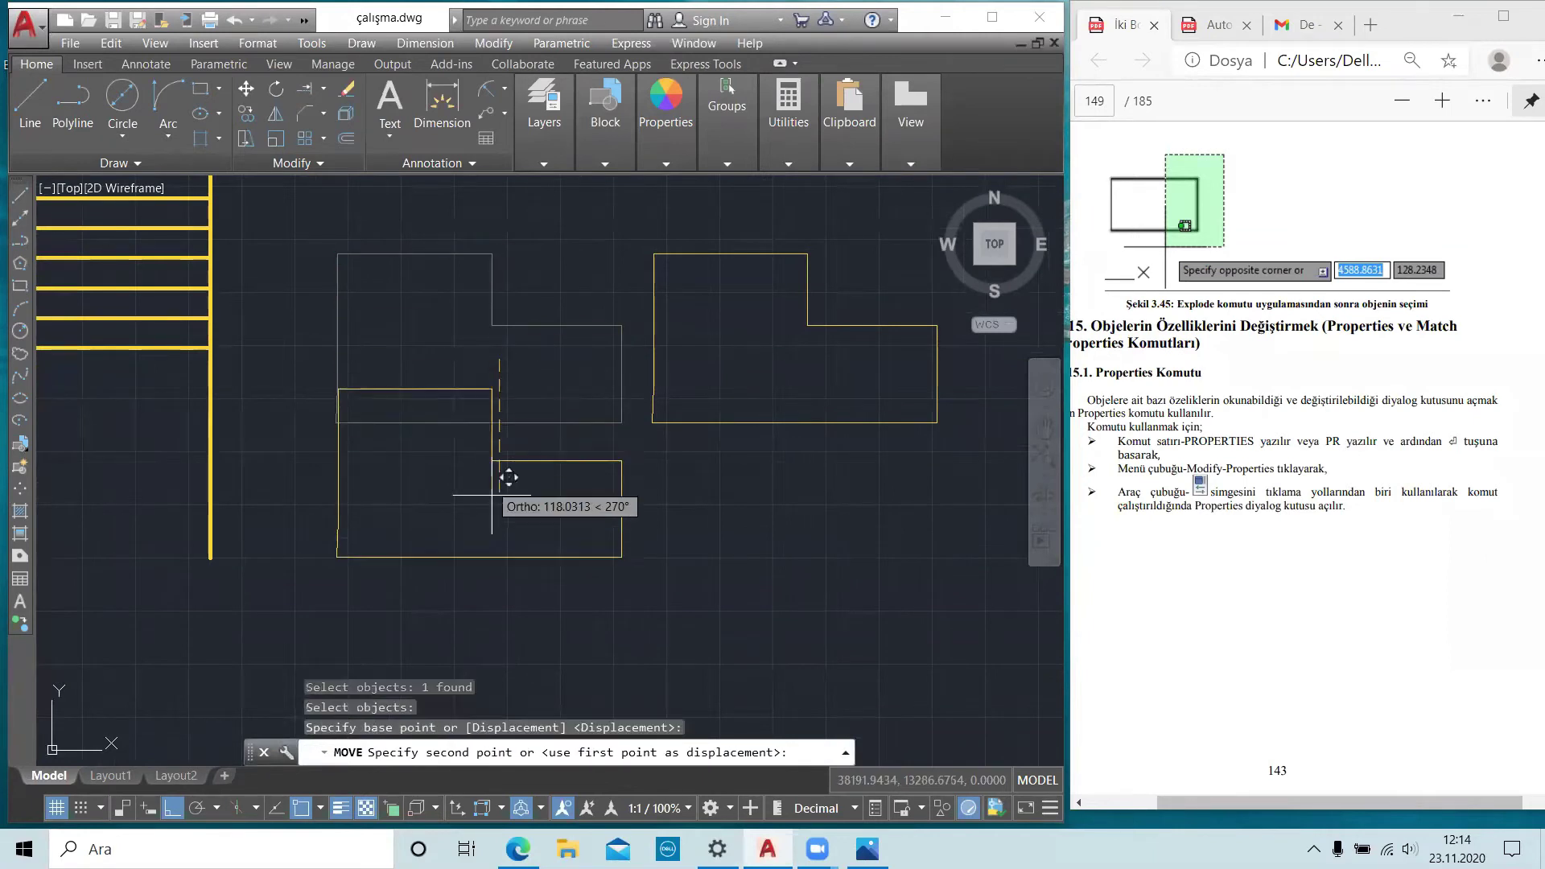
{"action": "left_click", "coordinate": [515, 563]}
{"action": "mouse_move", "coordinate": [533, 522]}
{"action": "middle_mouse_down"}
{"action": "mouse_move", "coordinate": [569, 364]}
{"action": "mouse_move", "coordinate": [611, 370]}
{"action": "middle_mouse_up"}
{"action": "key", "text": "Escape"}
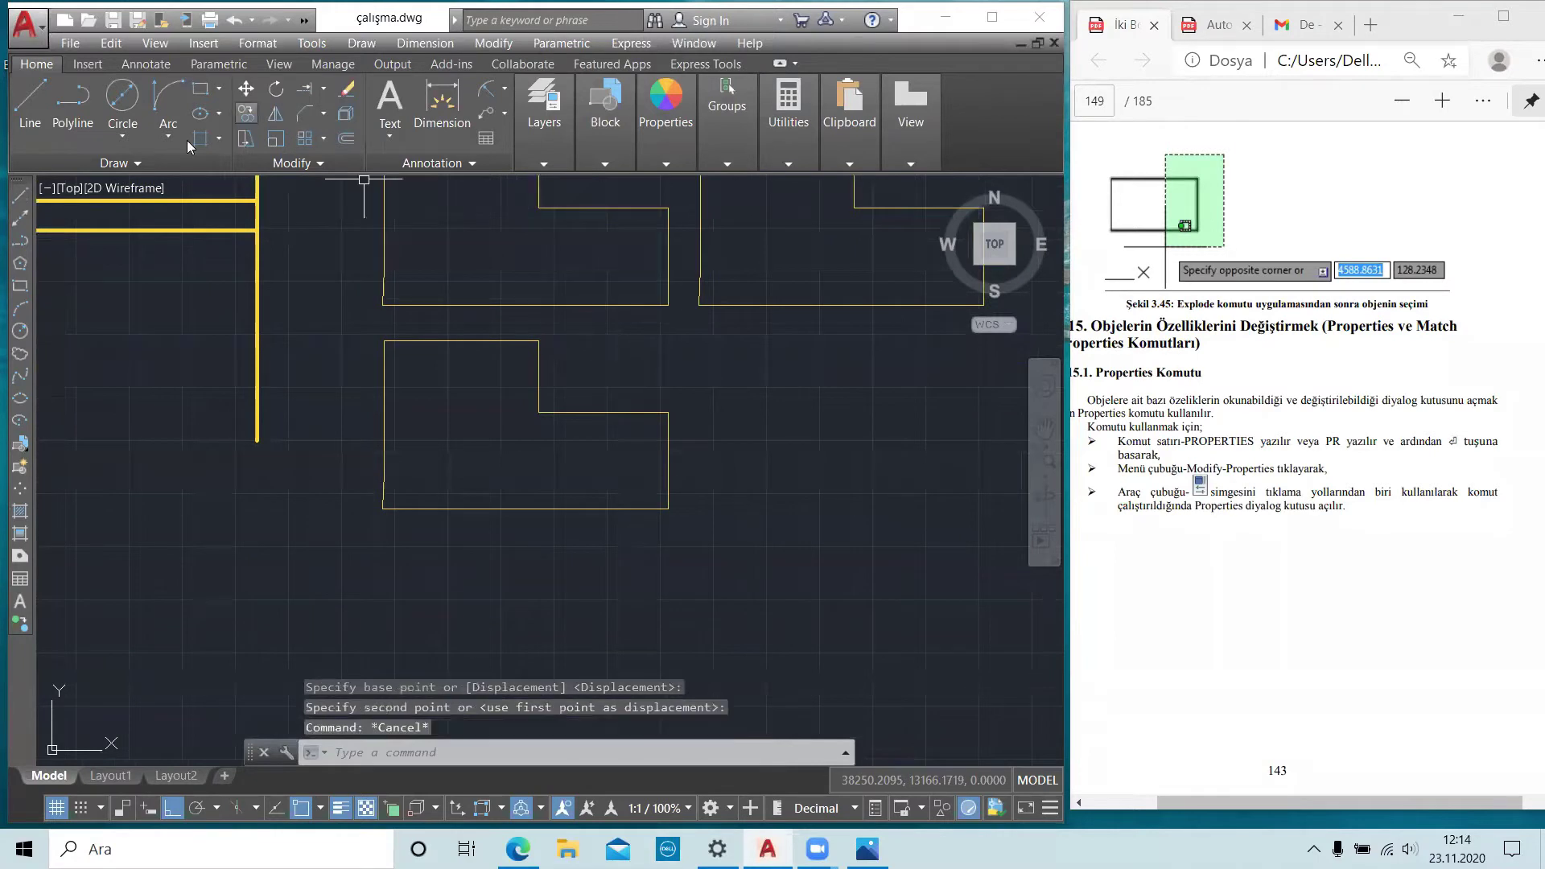
{"action": "key", "text": "Escape"}
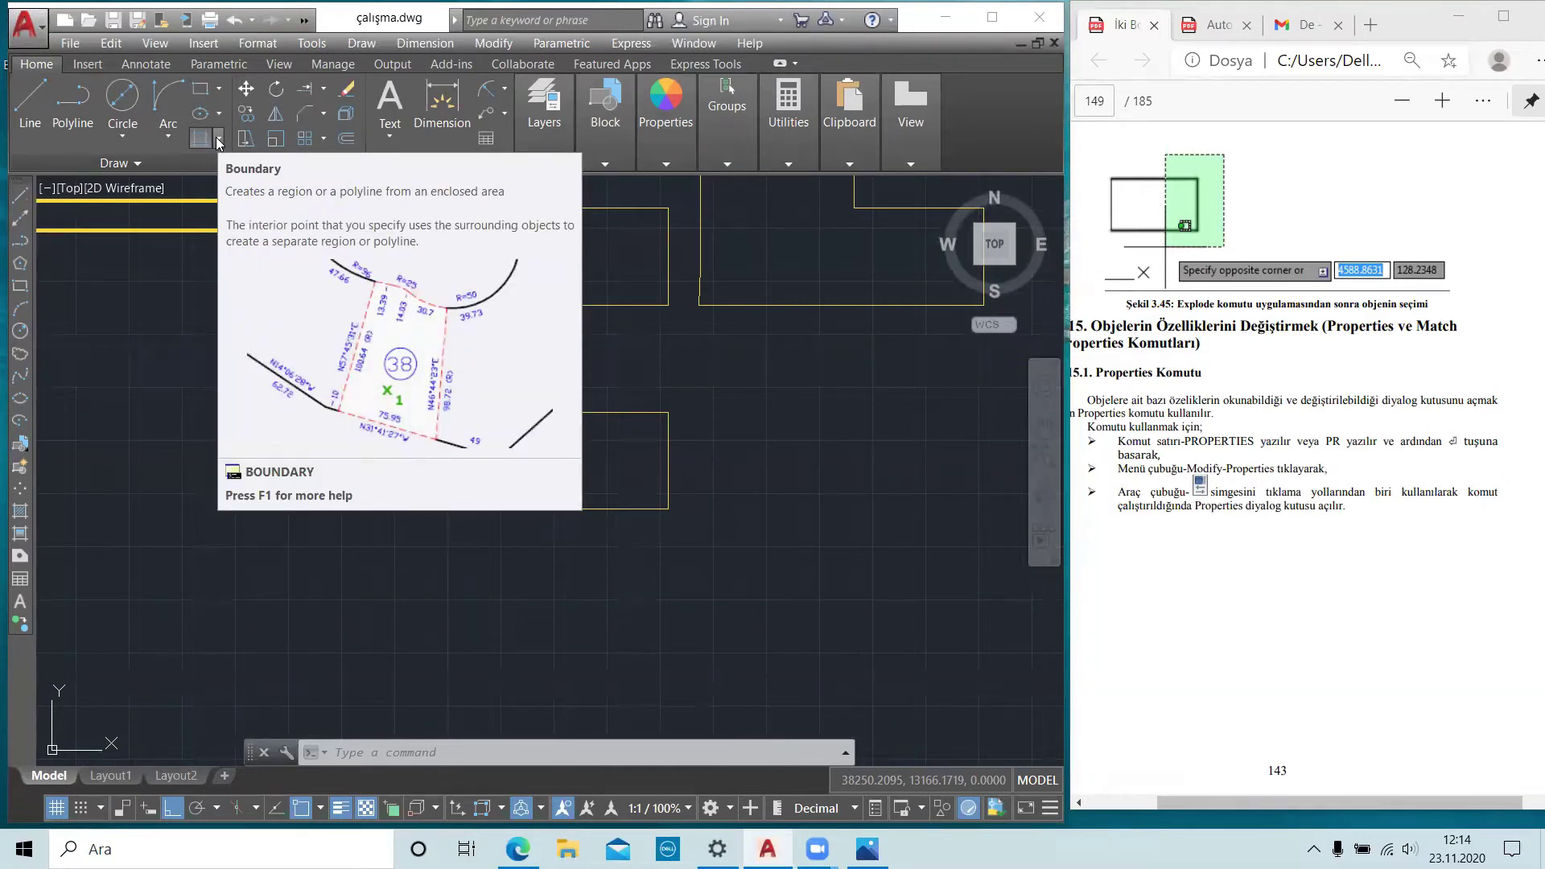
{"action": "left_click", "coordinate": [220, 143]}
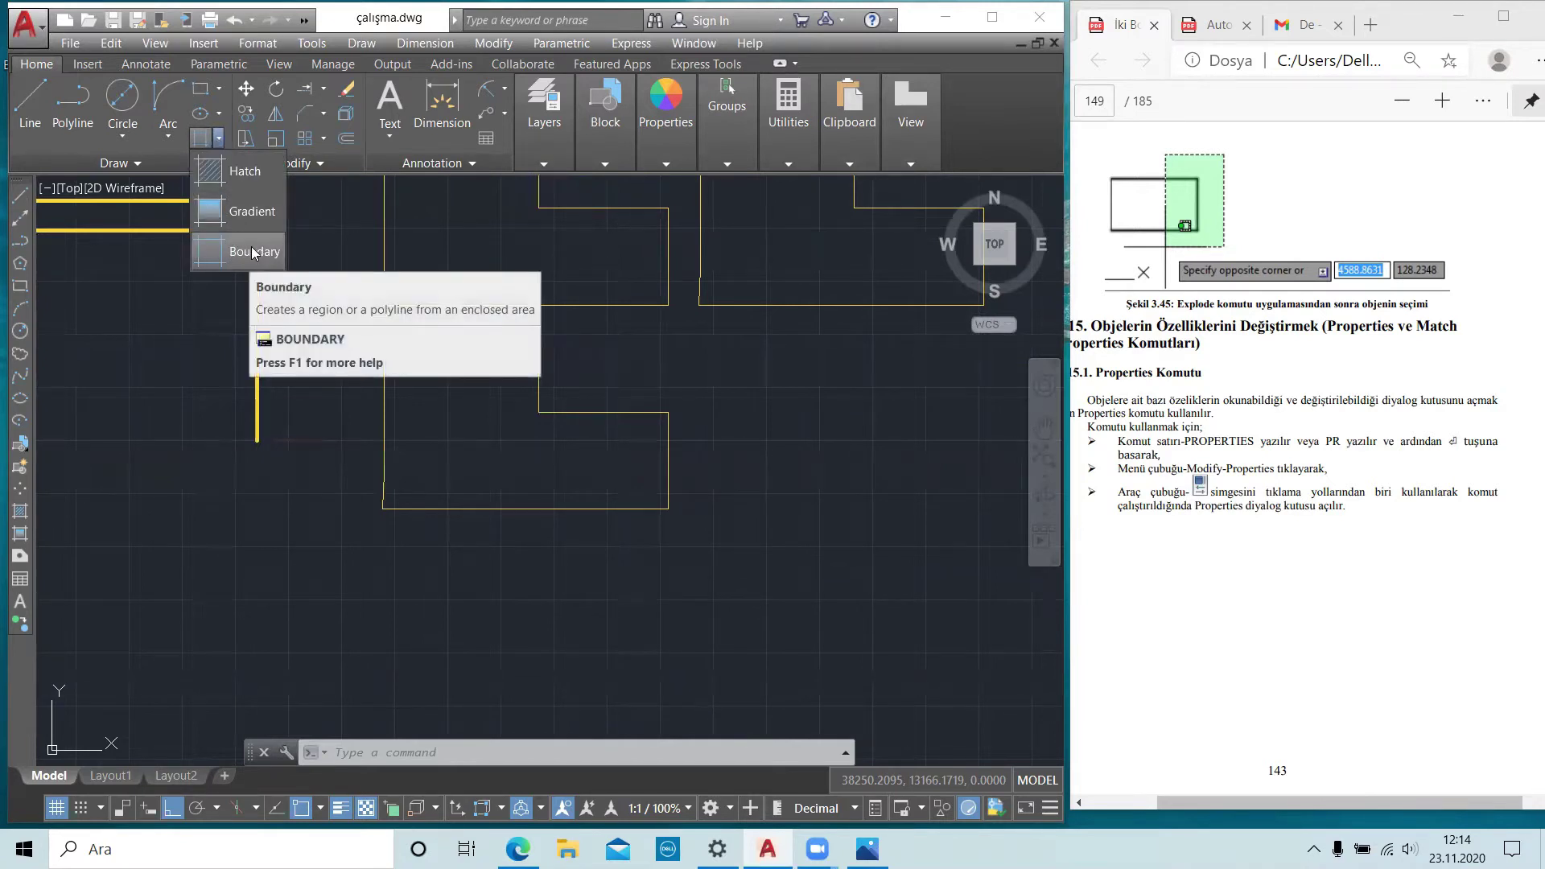
{"action": "scroll", "coordinate": [391, 304], "scroll_direction": "down", "scroll_amount": 3}
{"action": "scroll", "coordinate": [391, 305], "scroll_direction": "up", "scroll_amount": 4}
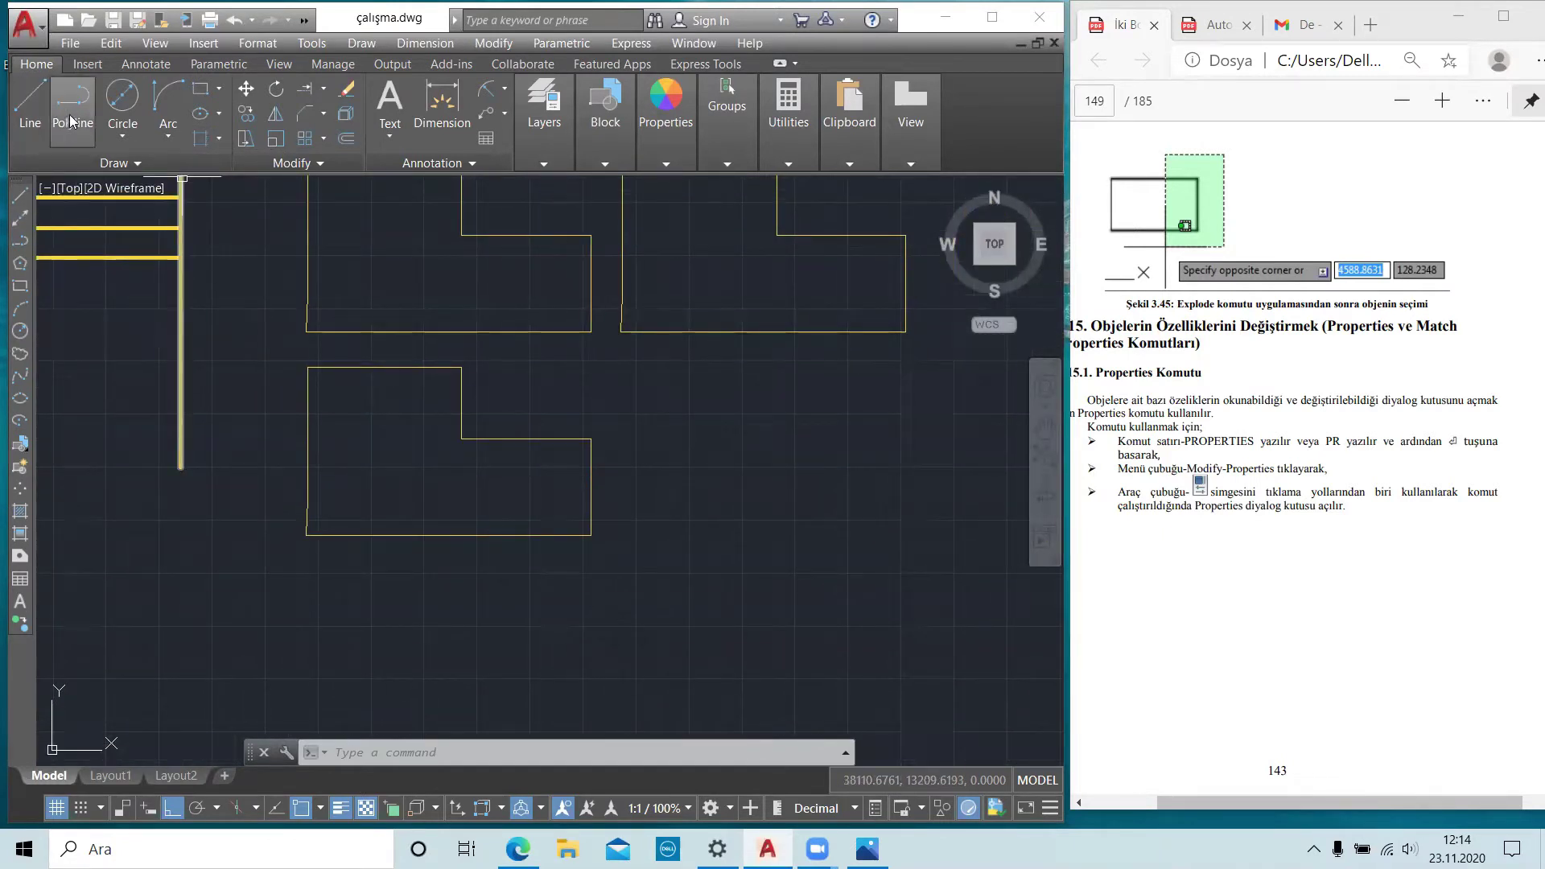
- Erase the top-left L-shaped outline using a crossing selection
{"action": "scroll", "coordinate": [458, 269], "scroll_direction": "down", "scroll_amount": 2}
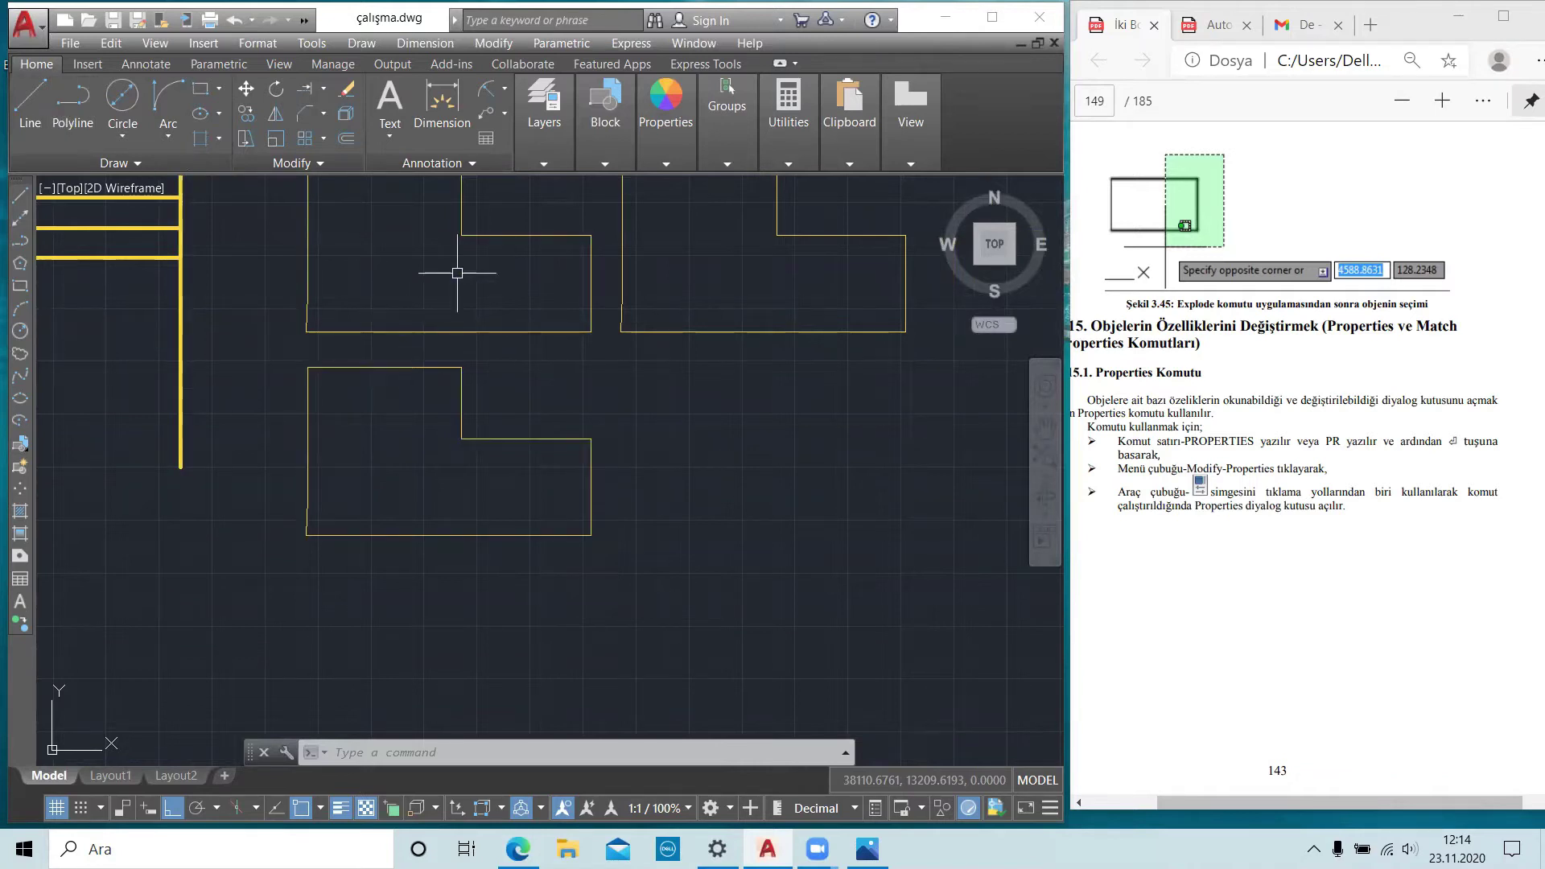
{"action": "scroll", "coordinate": [541, 328], "scroll_direction": "up", "scroll_amount": 2}
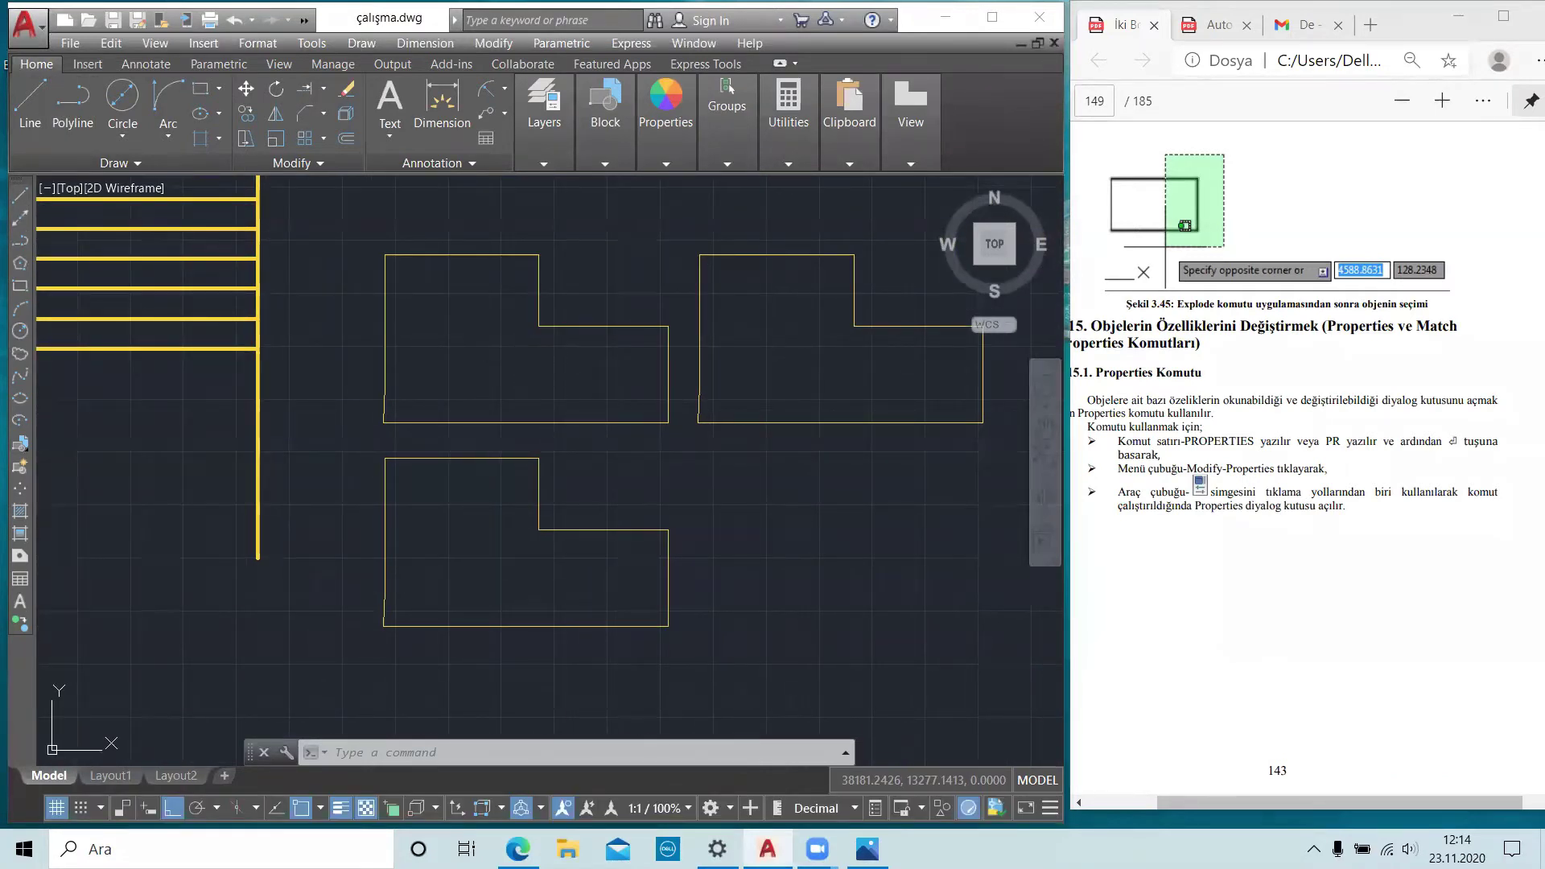
{"action": "middle_click_drag", "start_coordinate": [511, 424], "coordinate": [434, 385]}
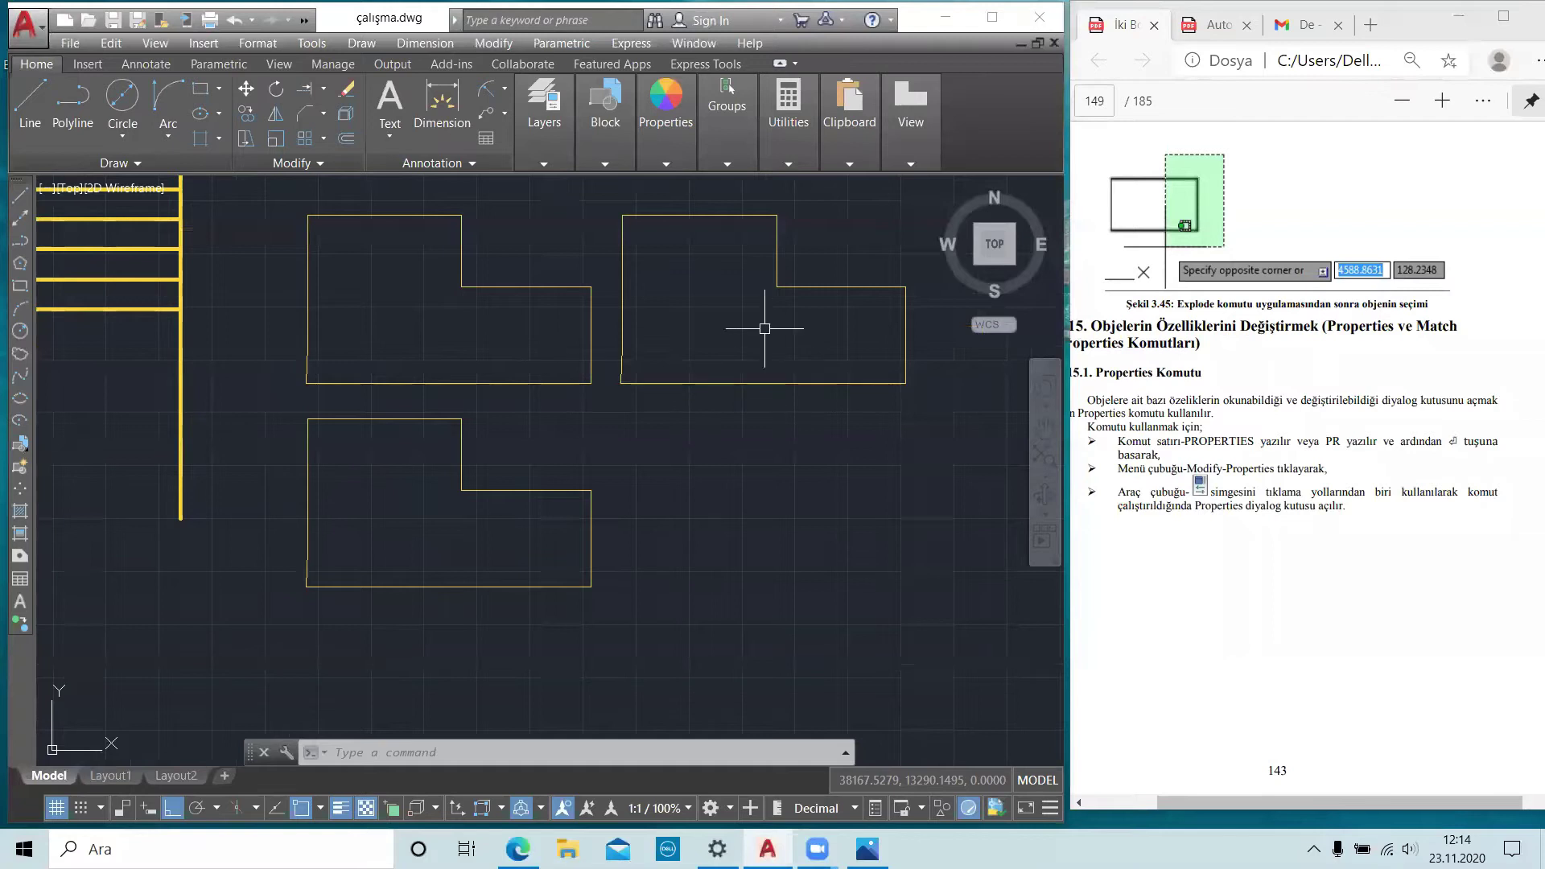
{"action": "middle_click_drag", "start_coordinate": [756, 290], "coordinate": [626, 329]}
{"action": "key", "text": "Escape"}
{"action": "key", "text": "Escape"}
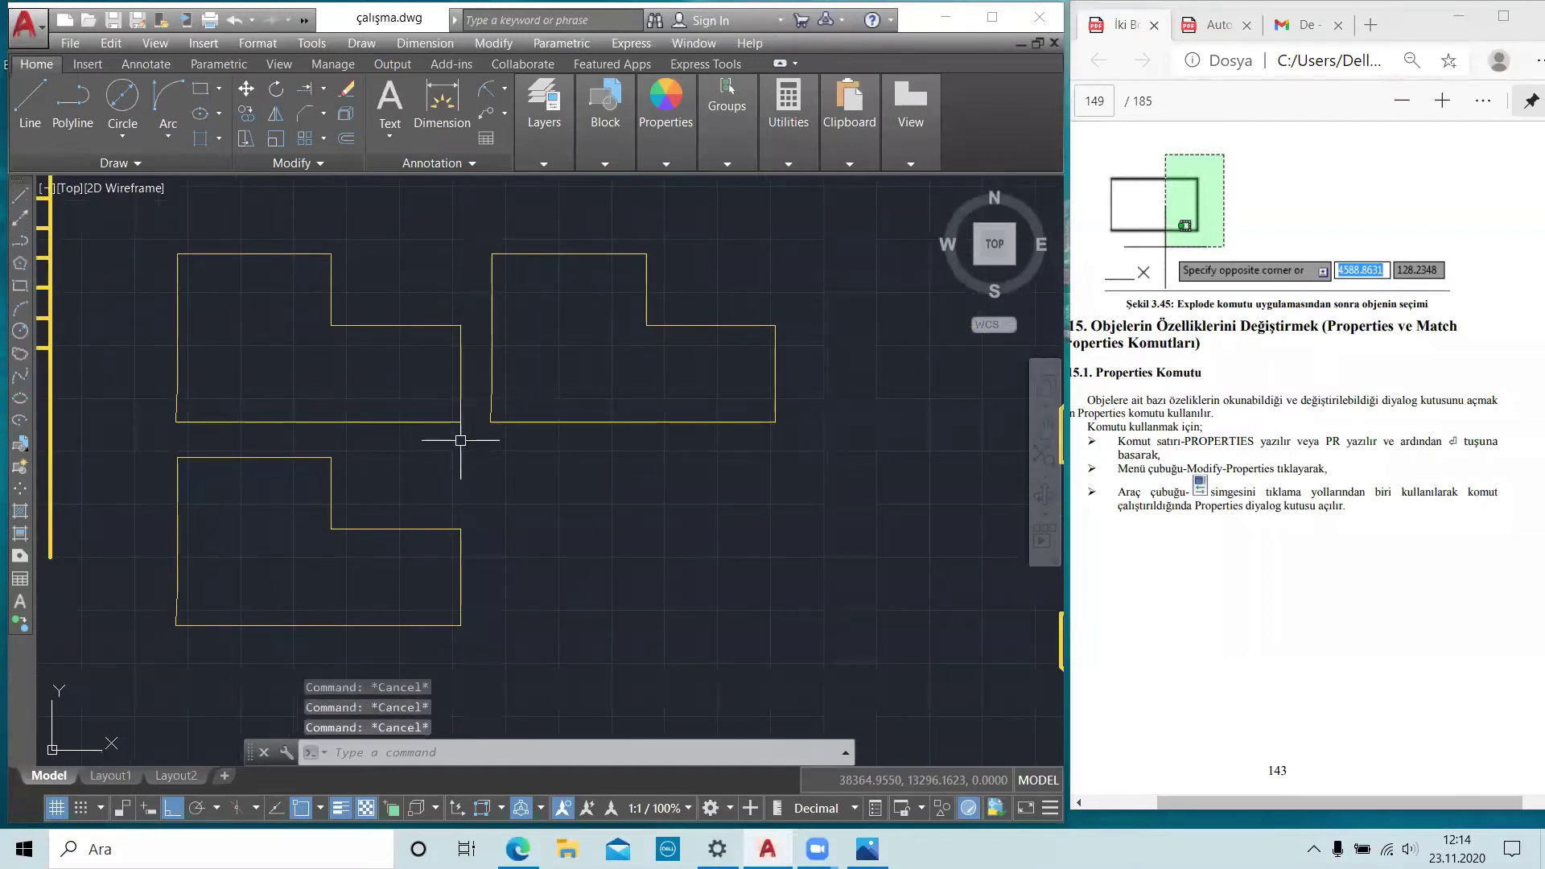
{"action": "left_click", "coordinate": [458, 437]}
{"action": "left_click", "coordinate": [347, 298]}
{"action": "key", "text": "Delete"}
- Erase the bottom-left and remaining L-shaped outlines
{"action": "left_click", "coordinate": [499, 653]}
{"action": "left_click", "coordinate": [179, 462]}
{"action": "key", "text": "Delete"}
{"action": "left_click", "coordinate": [812, 483]}
{"action": "left_click", "coordinate": [448, 249]}
{"action": "key", "text": "Delete"}
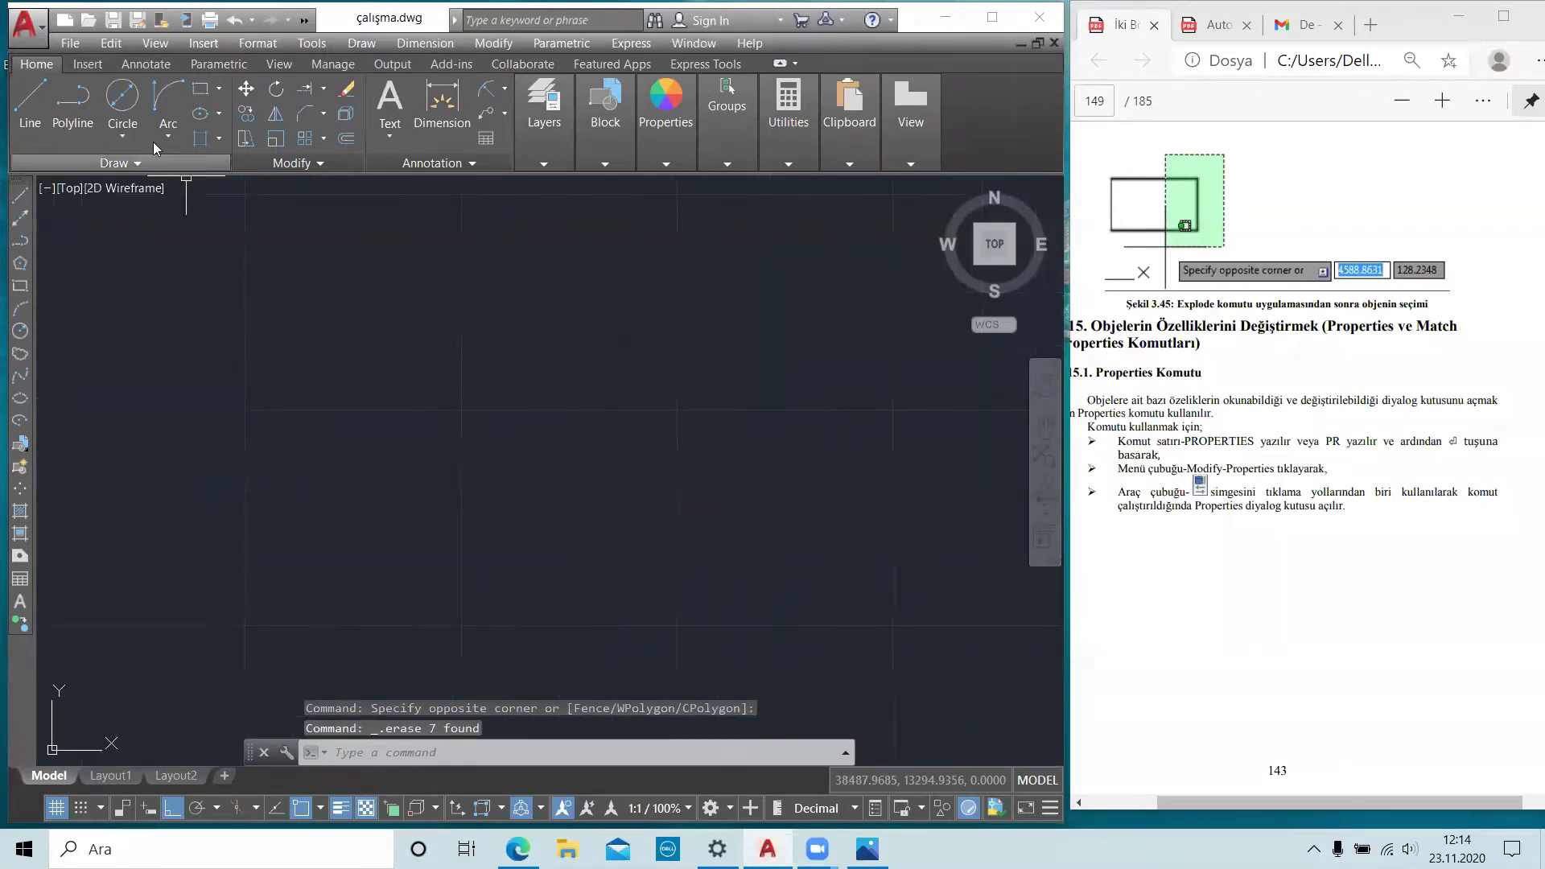
- Draw a trial 500-unit line, then erase it and move to an empty area
{"action": "left_click", "coordinate": [35, 107]}
{"action": "left_click", "coordinate": [296, 278]}
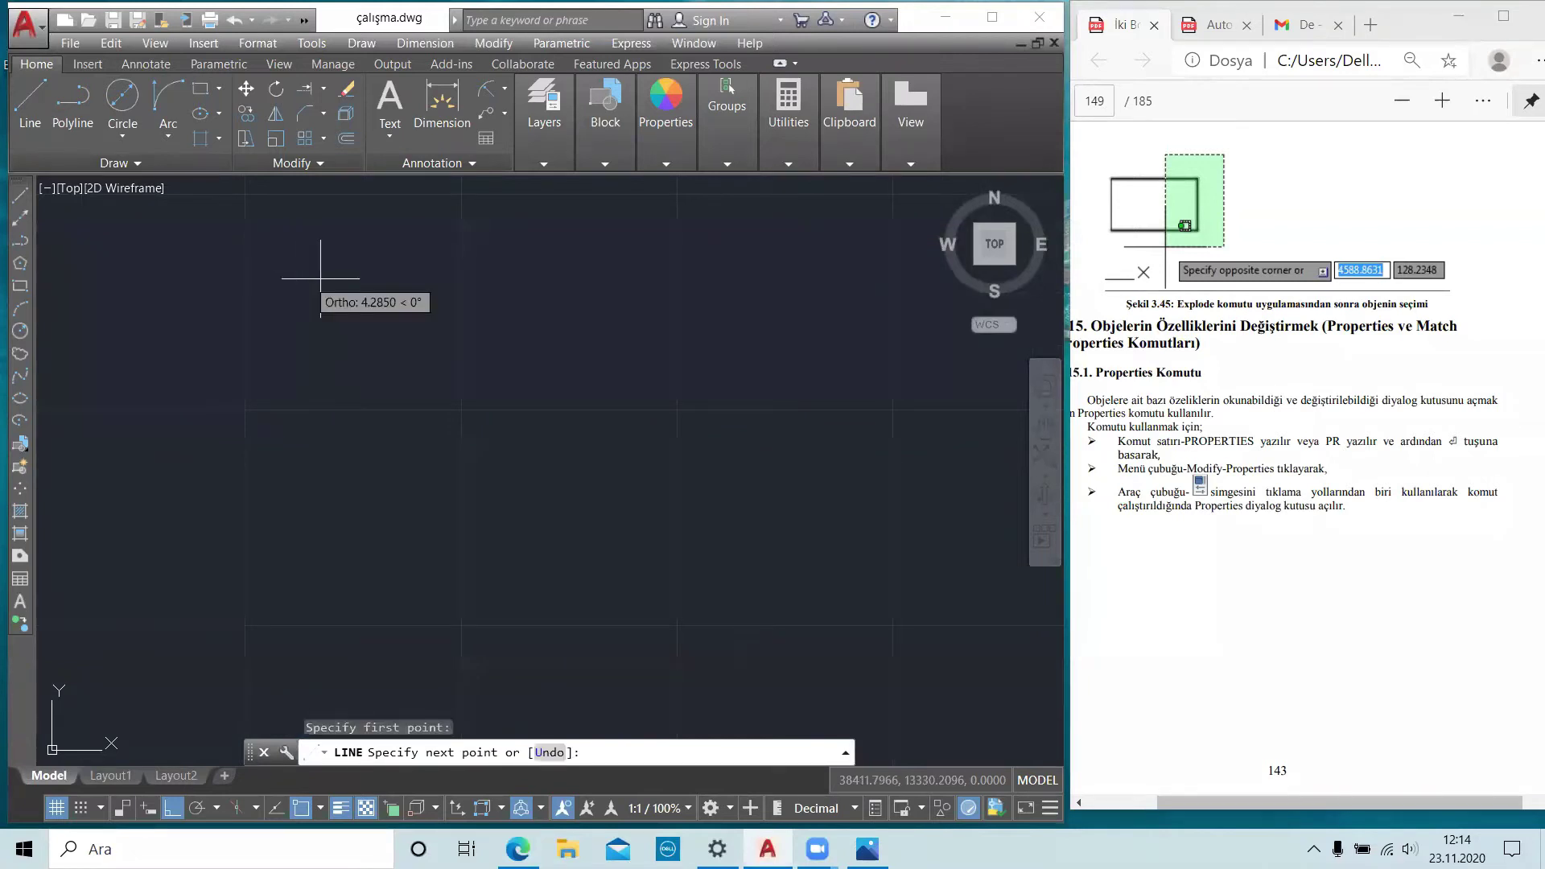
{"action": "type", "text": "500"}
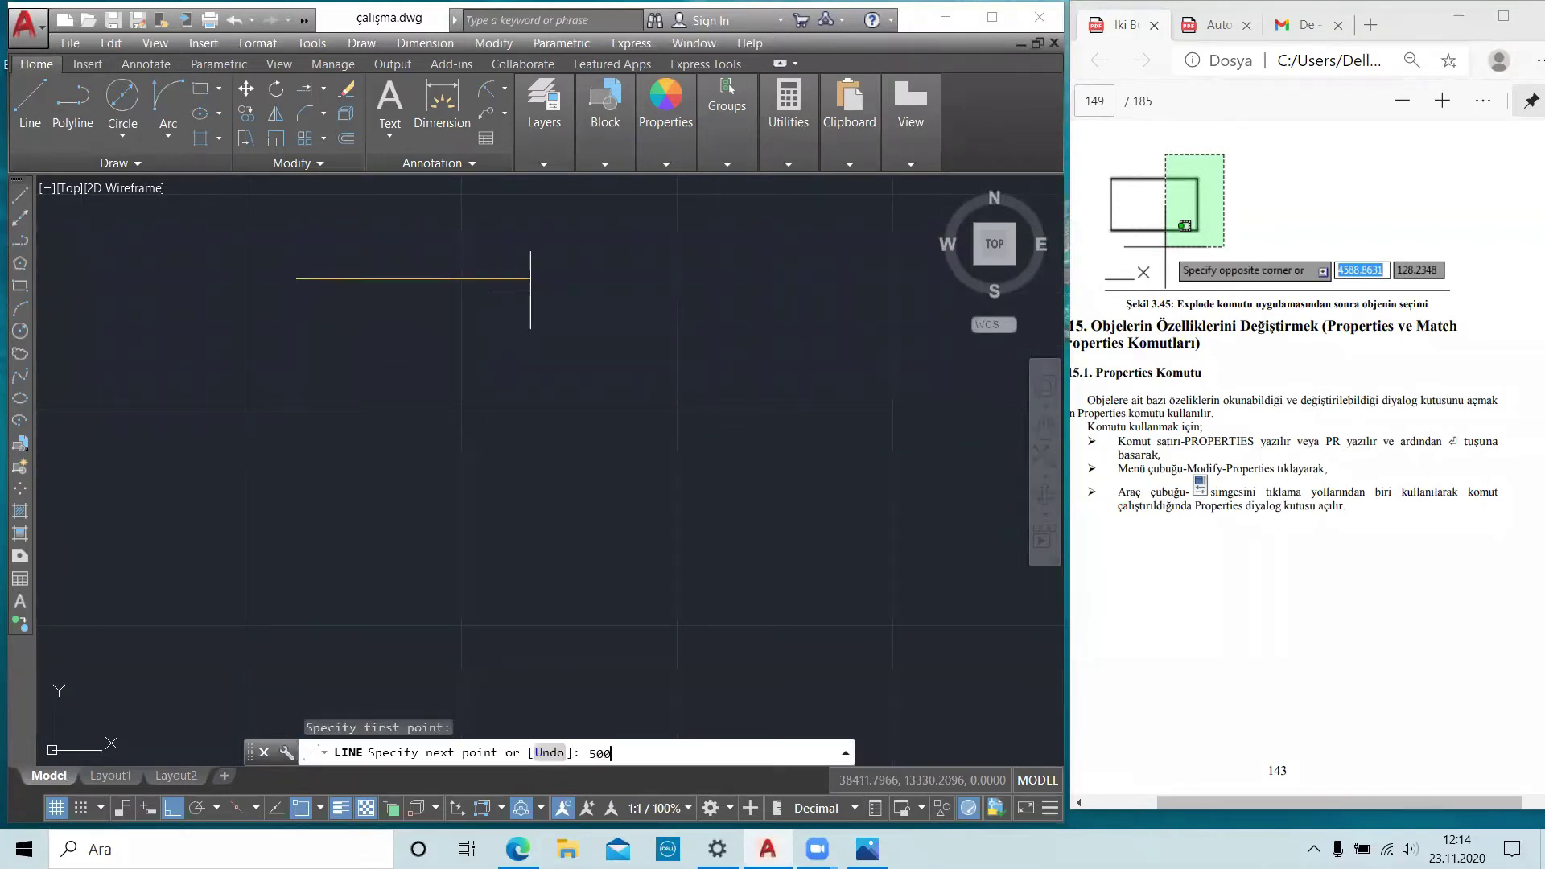
{"action": "key", "text": "Return"}
{"action": "scroll", "coordinate": [725, 392], "scroll_direction": "down", "scroll_amount": 3}
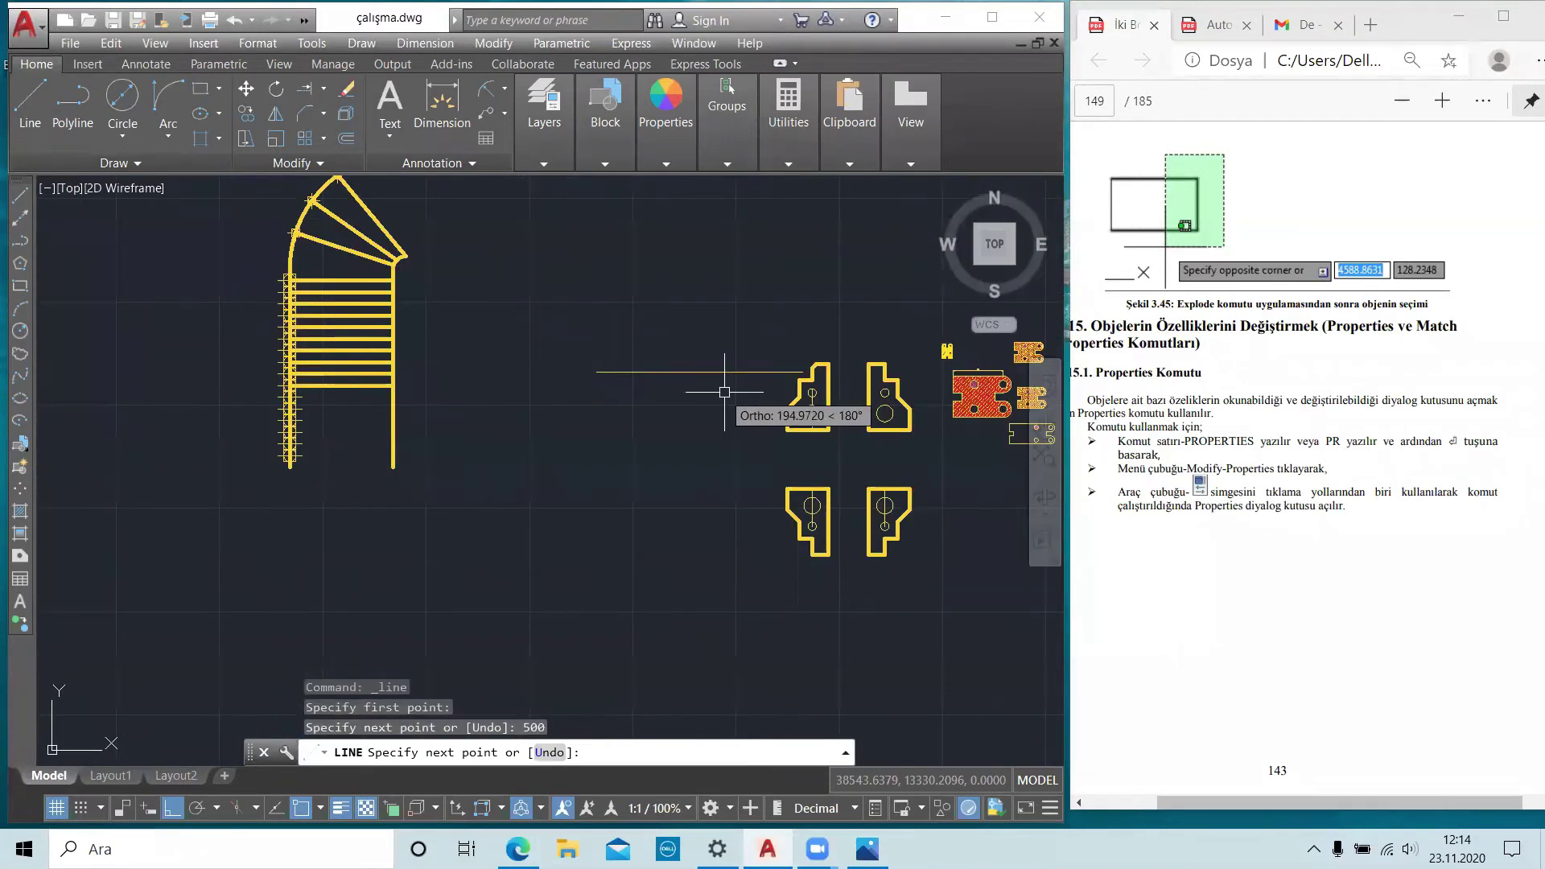
{"action": "key", "text": "Escape"}
{"action": "left_click", "coordinate": [724, 391]}
{"action": "left_click", "coordinate": [625, 284]}
{"action": "key", "text": "Delete"}
{"action": "scroll", "coordinate": [650, 392], "scroll_direction": "down", "scroll_amount": 3}
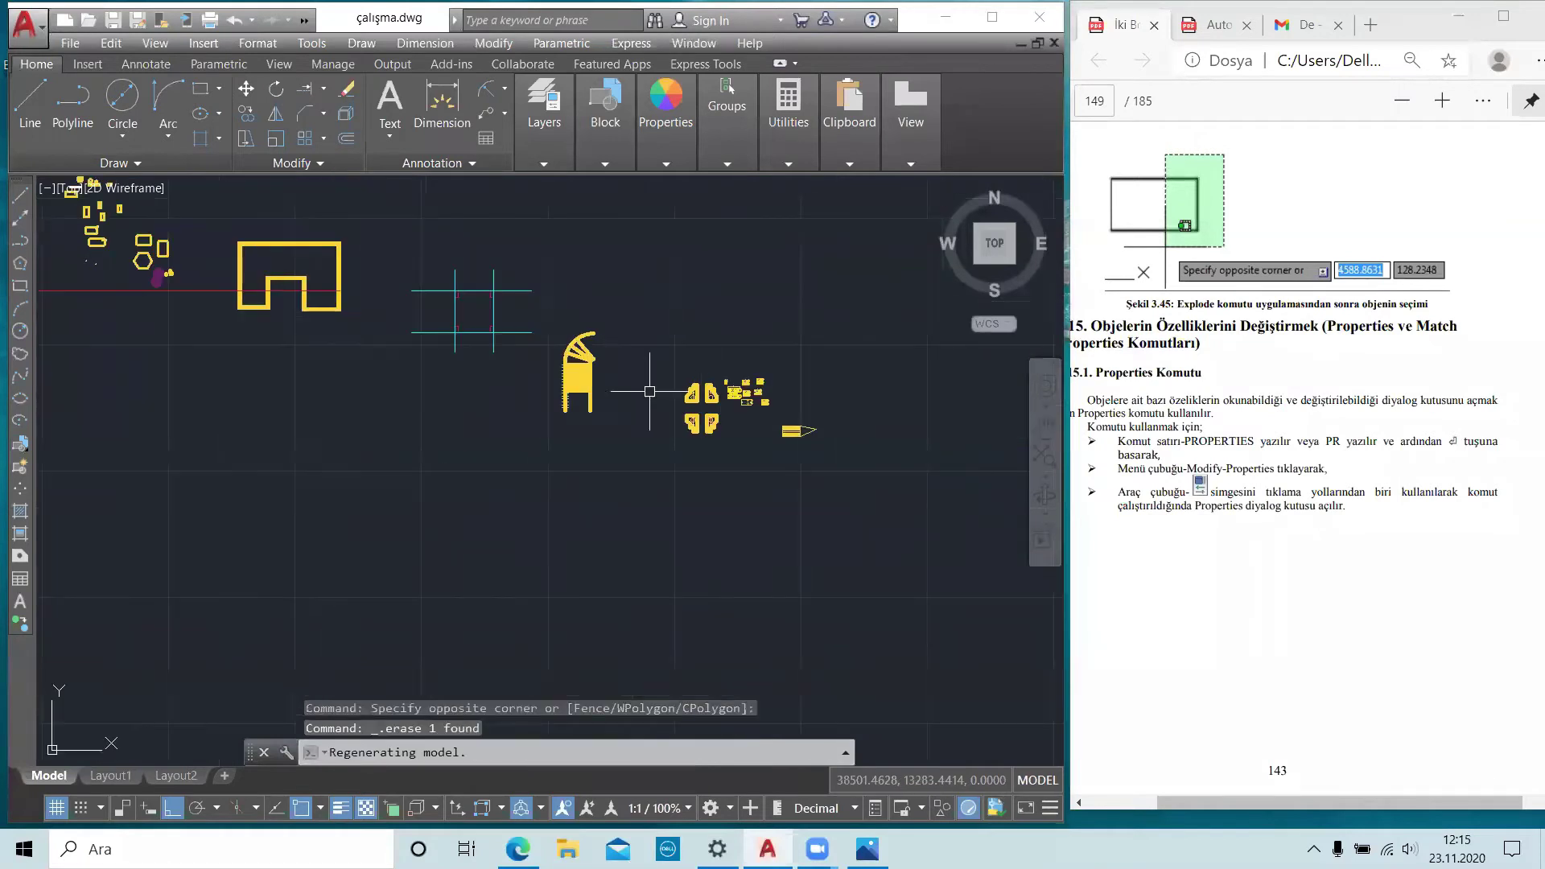
{"action": "middle_click_drag", "start_coordinate": [649, 391], "coordinate": [726, 309]}
{"action": "key", "text": "Escape"}
- Draw outline edges of 100, 50, 40 and 200 units with LINE
{"action": "left_click", "coordinate": [30, 101]}
{"action": "left_click", "coordinate": [340, 315]}
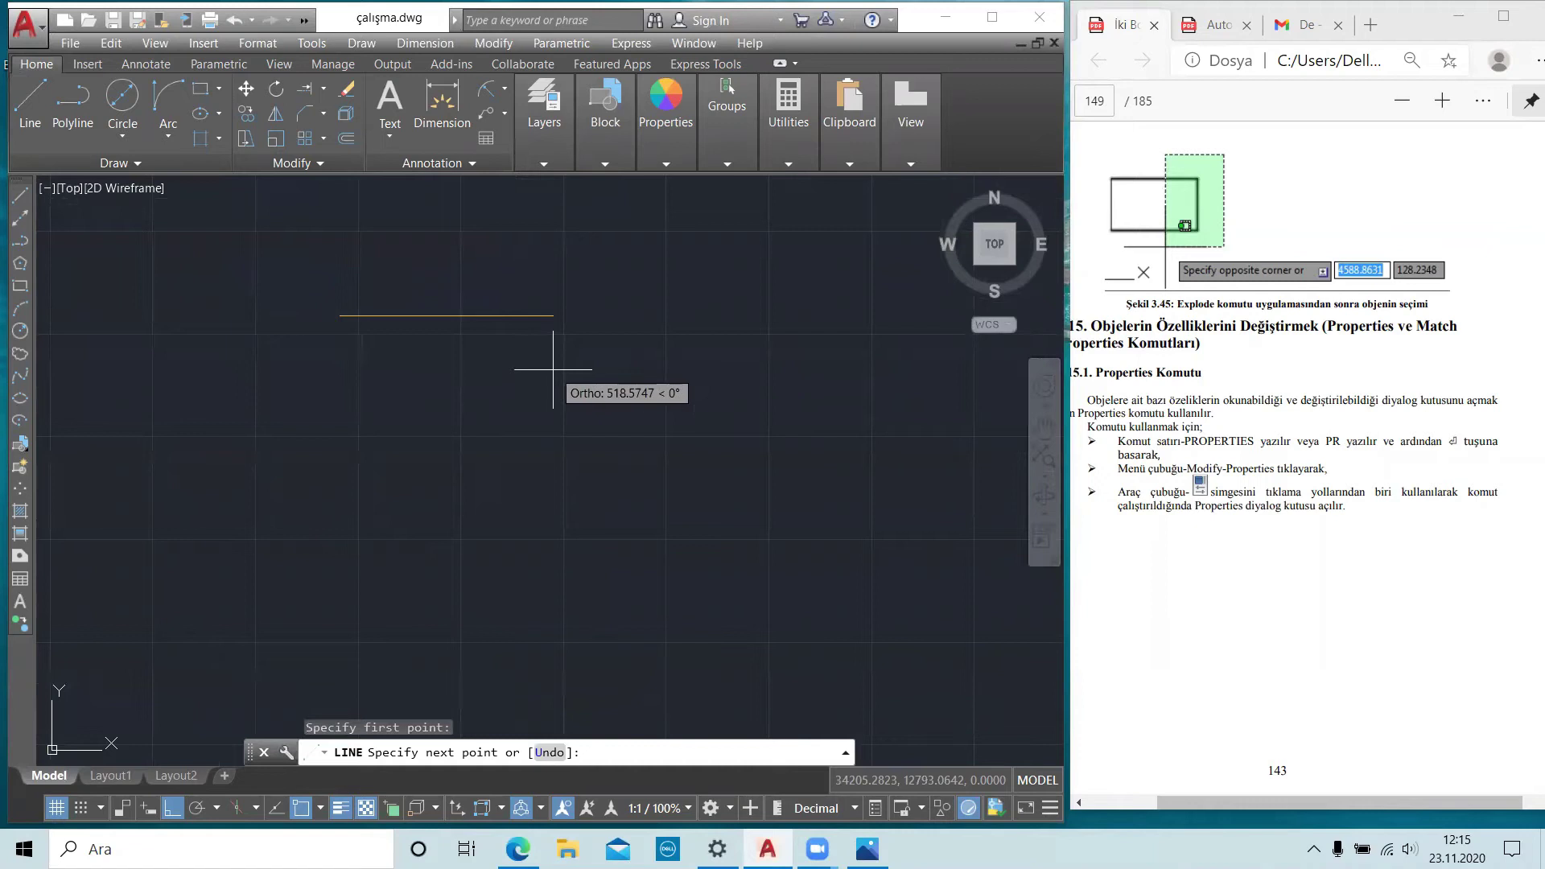
{"action": "type", "text": "1"}
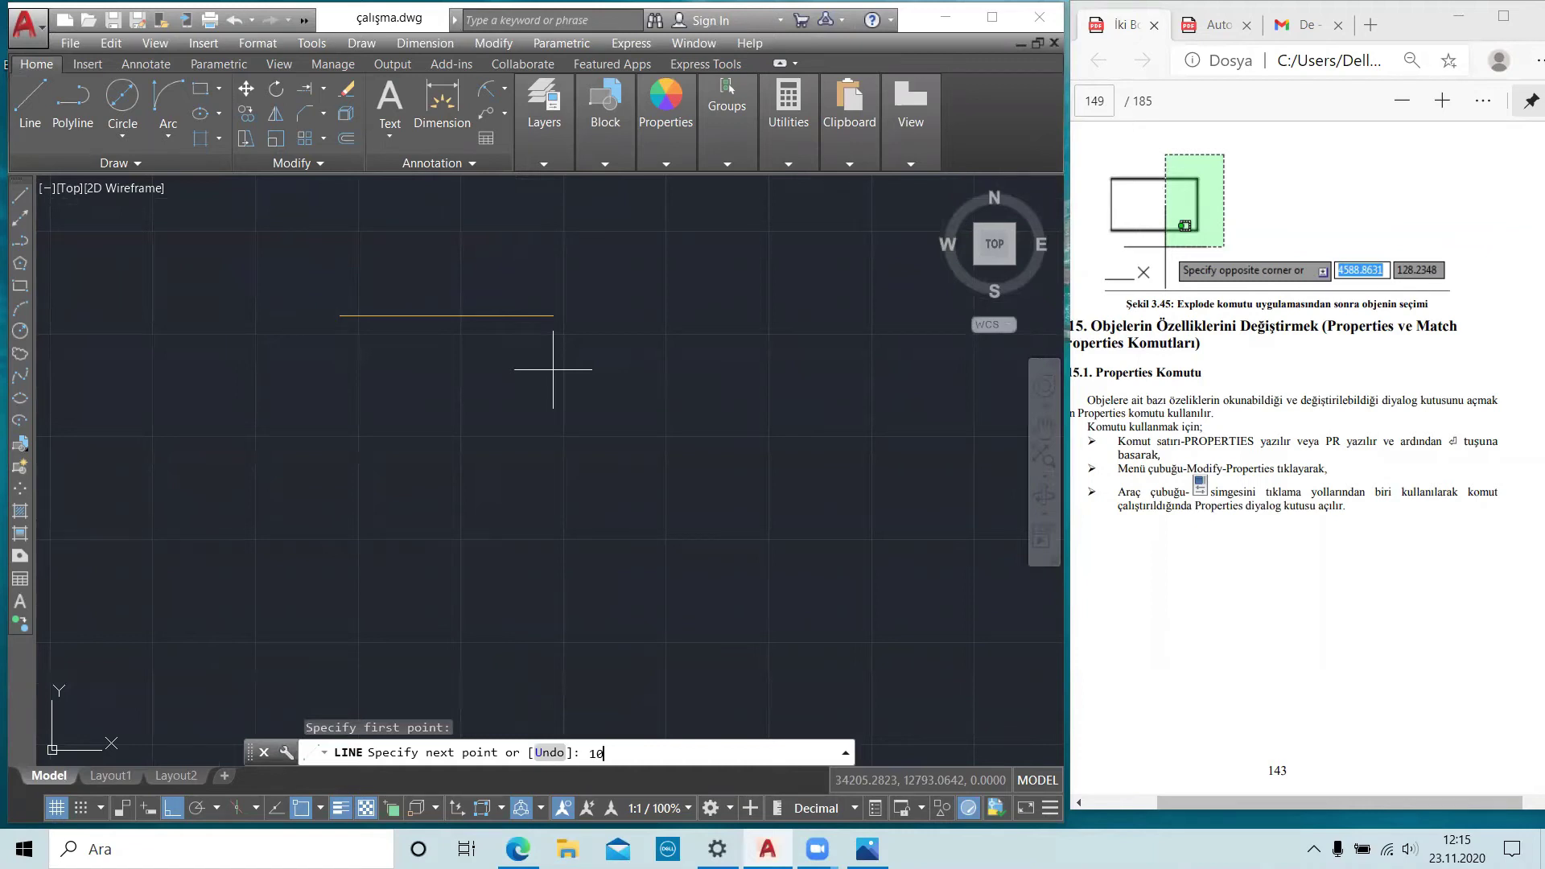
{"action": "type", "text": "0"}
{"action": "key", "text": "Return"}
{"action": "scroll", "coordinate": [431, 431], "scroll_direction": "down", "scroll_amount": 1}
{"action": "type", "text": "50"}
{"action": "key", "text": "Return"}
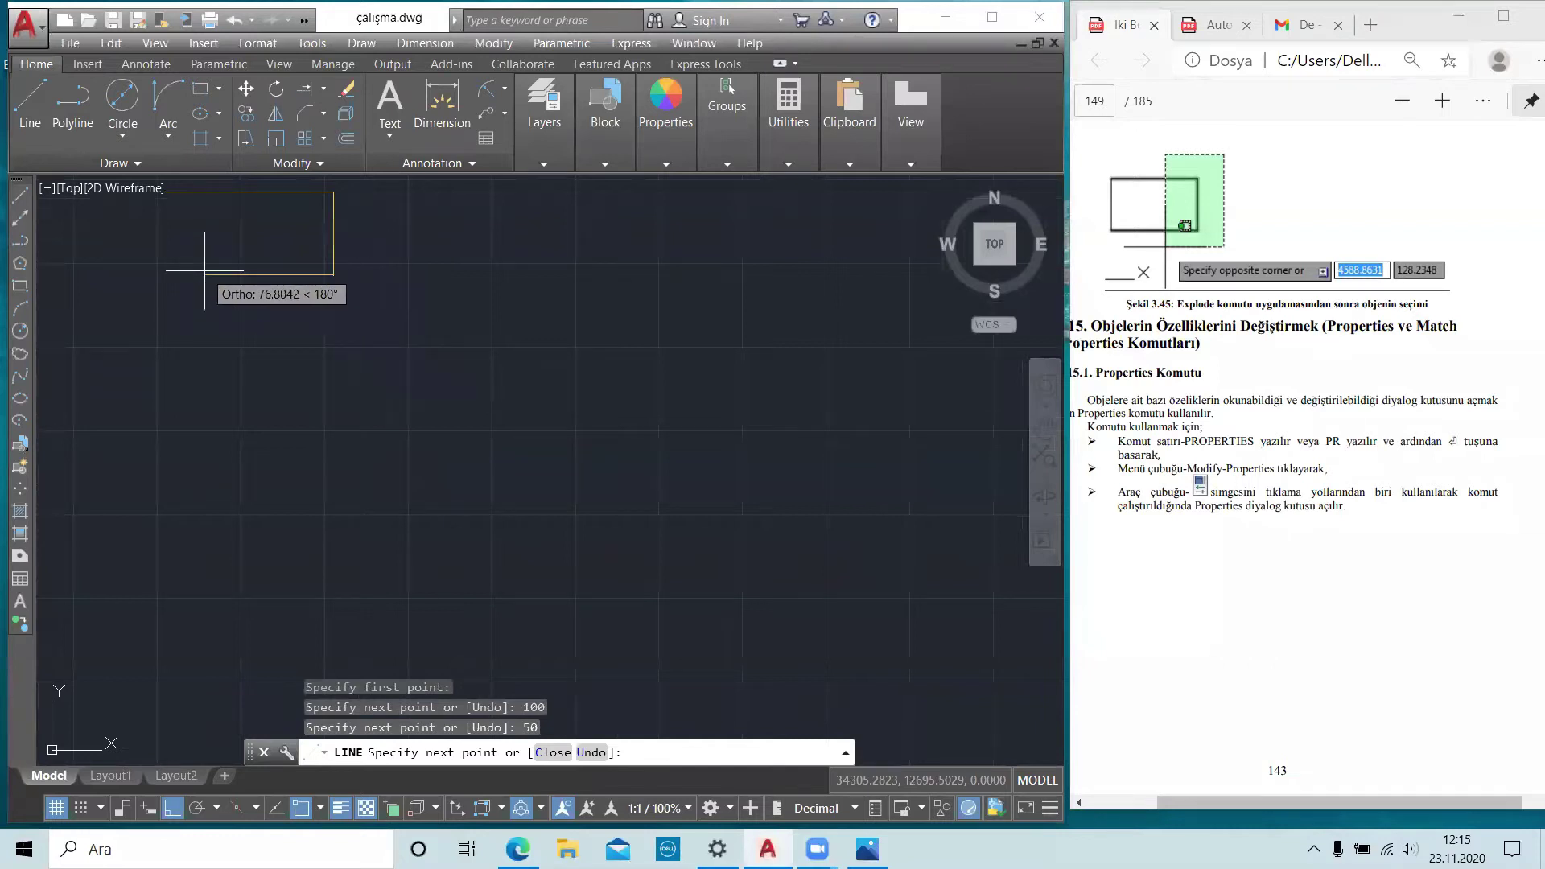
{"action": "type", "text": "4"}
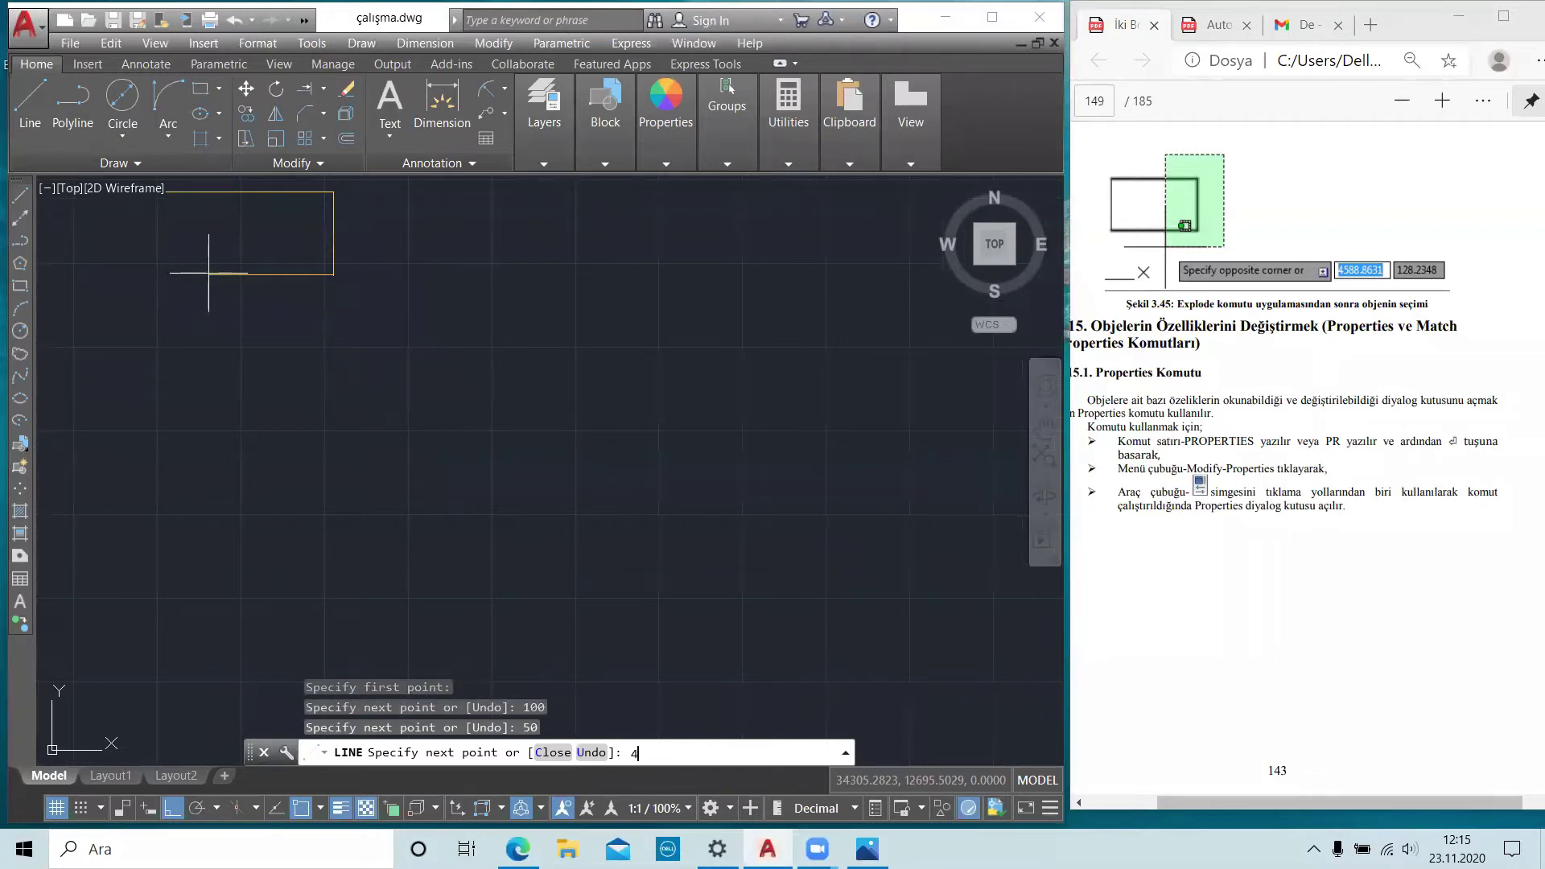
{"action": "type", "text": "0"}
{"action": "key", "text": "Return"}
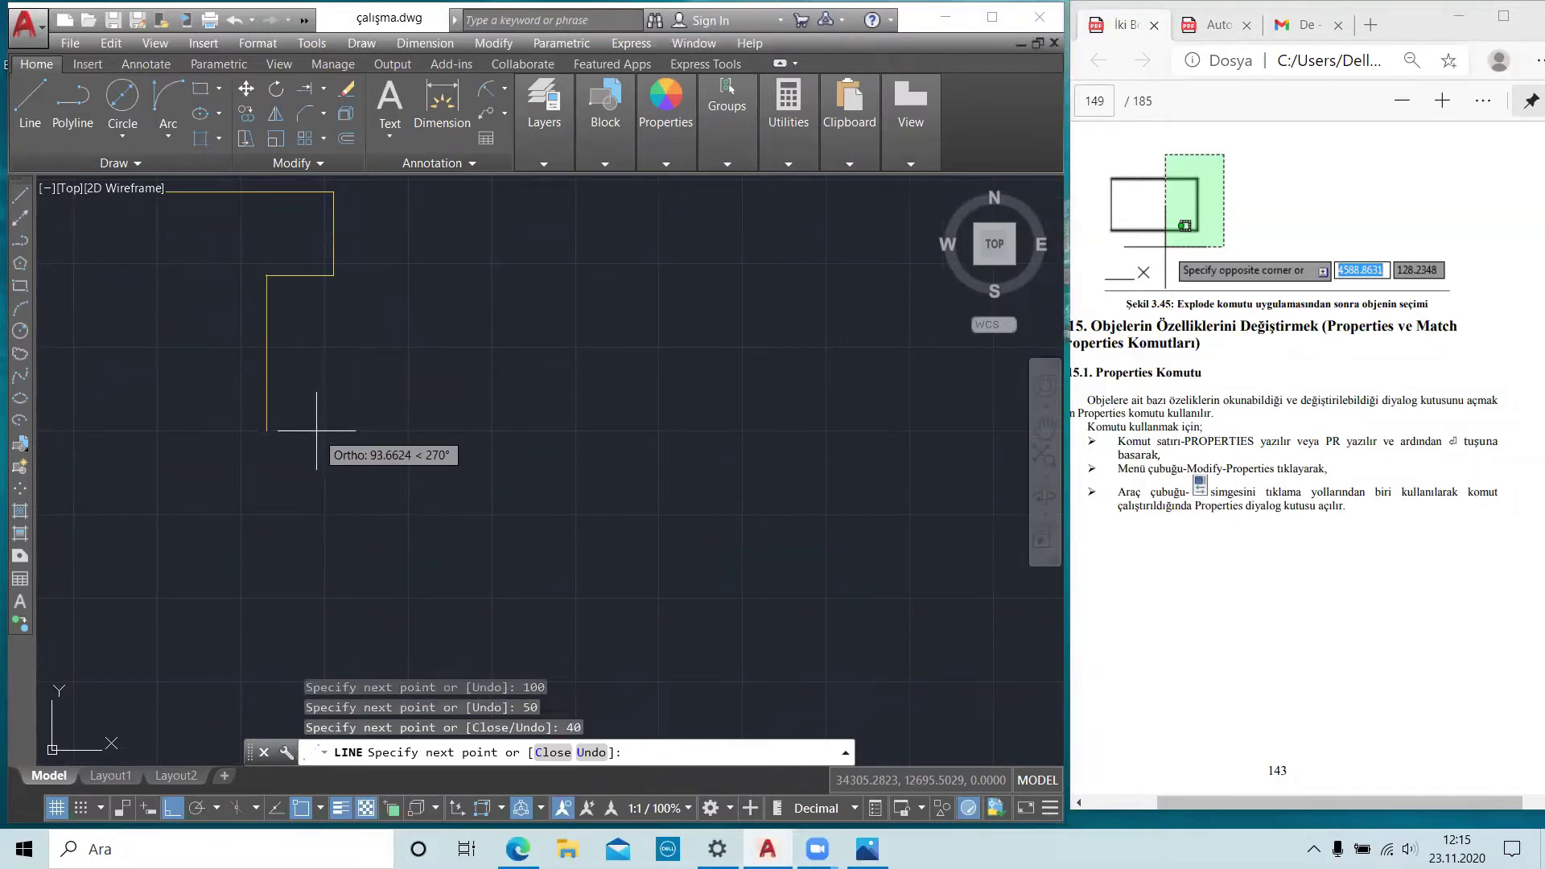
{"action": "type", "text": "200"}
{"action": "key", "text": "Return"}
- Close the outline through the bottom and left corners back to the start
{"action": "scroll", "coordinate": [266, 519], "scroll_direction": "down", "scroll_amount": 2}
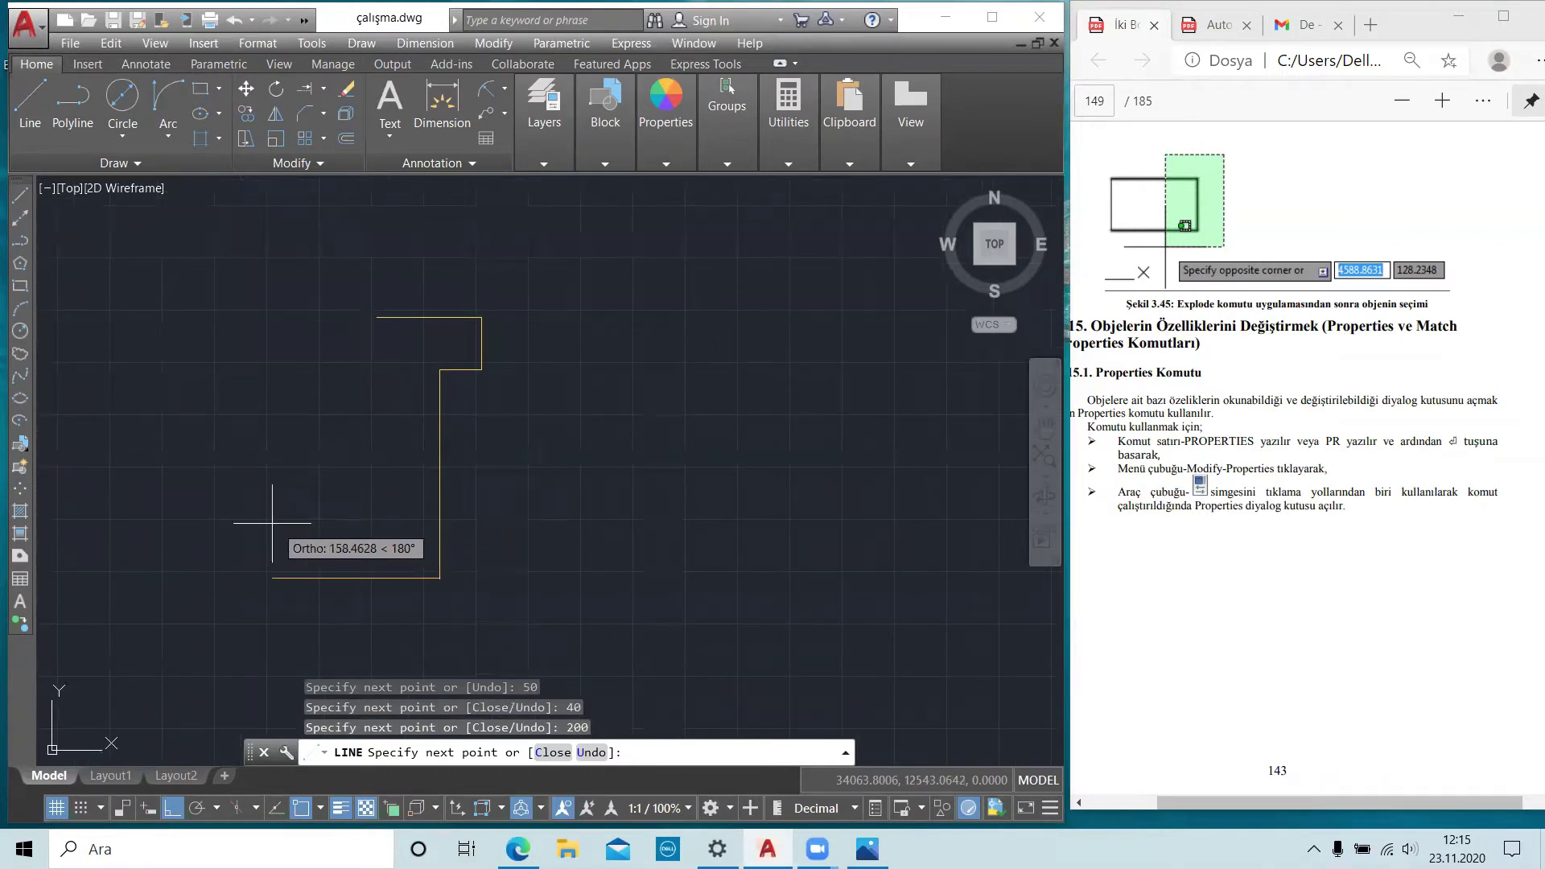
{"action": "left_click", "coordinate": [214, 519]}
{"action": "left_click", "coordinate": [215, 317]}
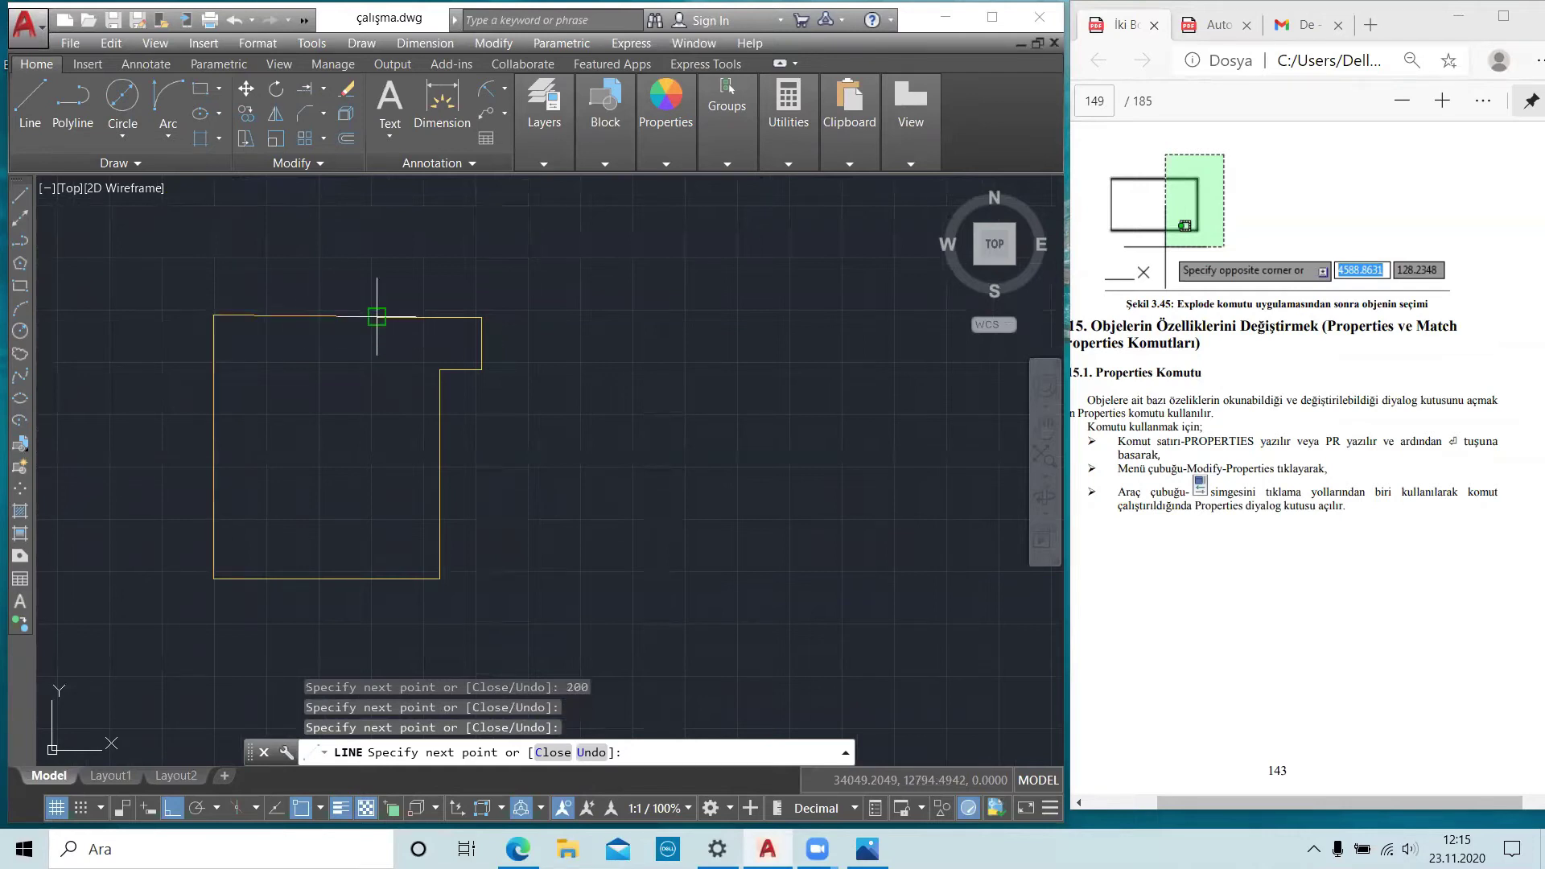
{"action": "key", "text": "Escape"}
{"action": "middle_click_drag", "start_coordinate": [362, 346], "coordinate": [519, 326]}
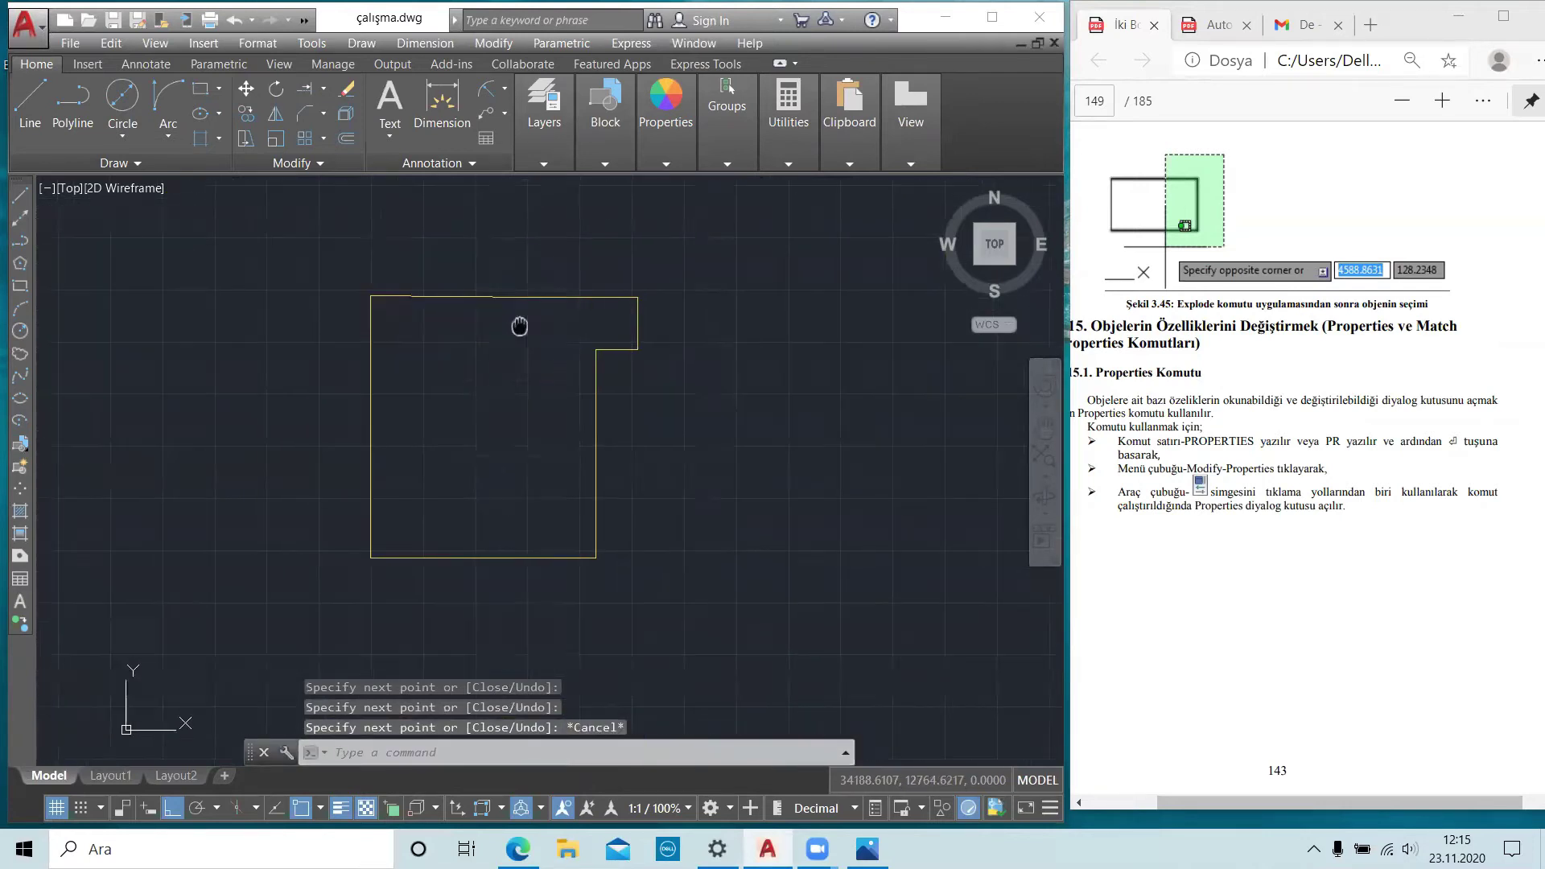
{"action": "mouse_move", "coordinate": [604, 357]}
{"action": "middle_mouse_down"}
{"action": "mouse_move", "coordinate": [758, 348]}
{"action": "mouse_move", "coordinate": [700, 288]}
{"action": "middle_mouse_up"}
{"action": "key", "text": "Escape"}
{"action": "left_click", "coordinate": [724, 290]}
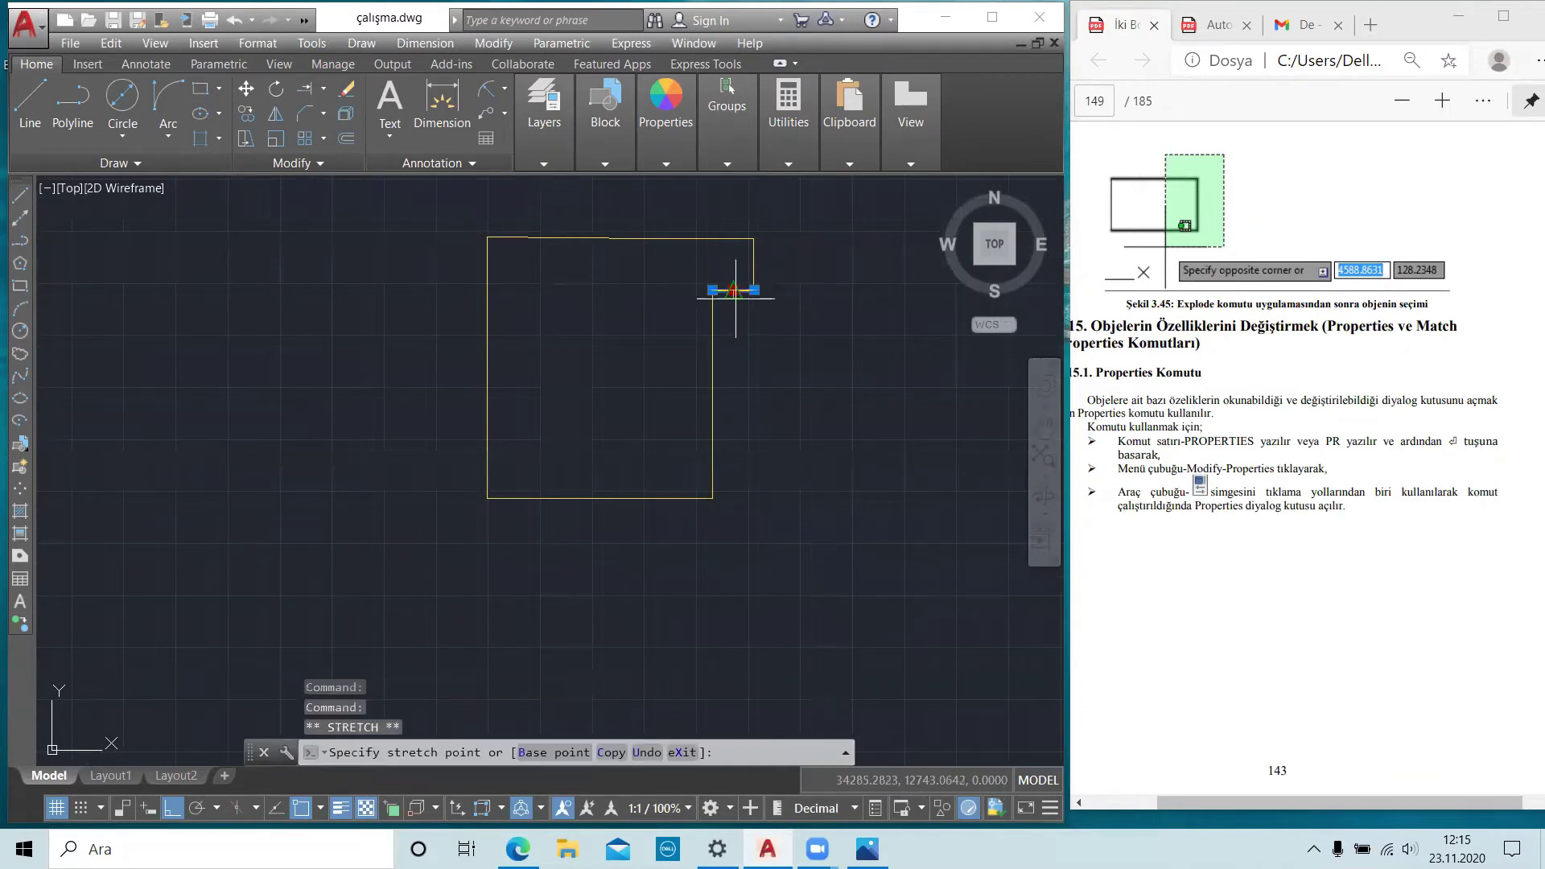
{"action": "key", "text": "Escape"}
{"action": "type", "text": "tr"}
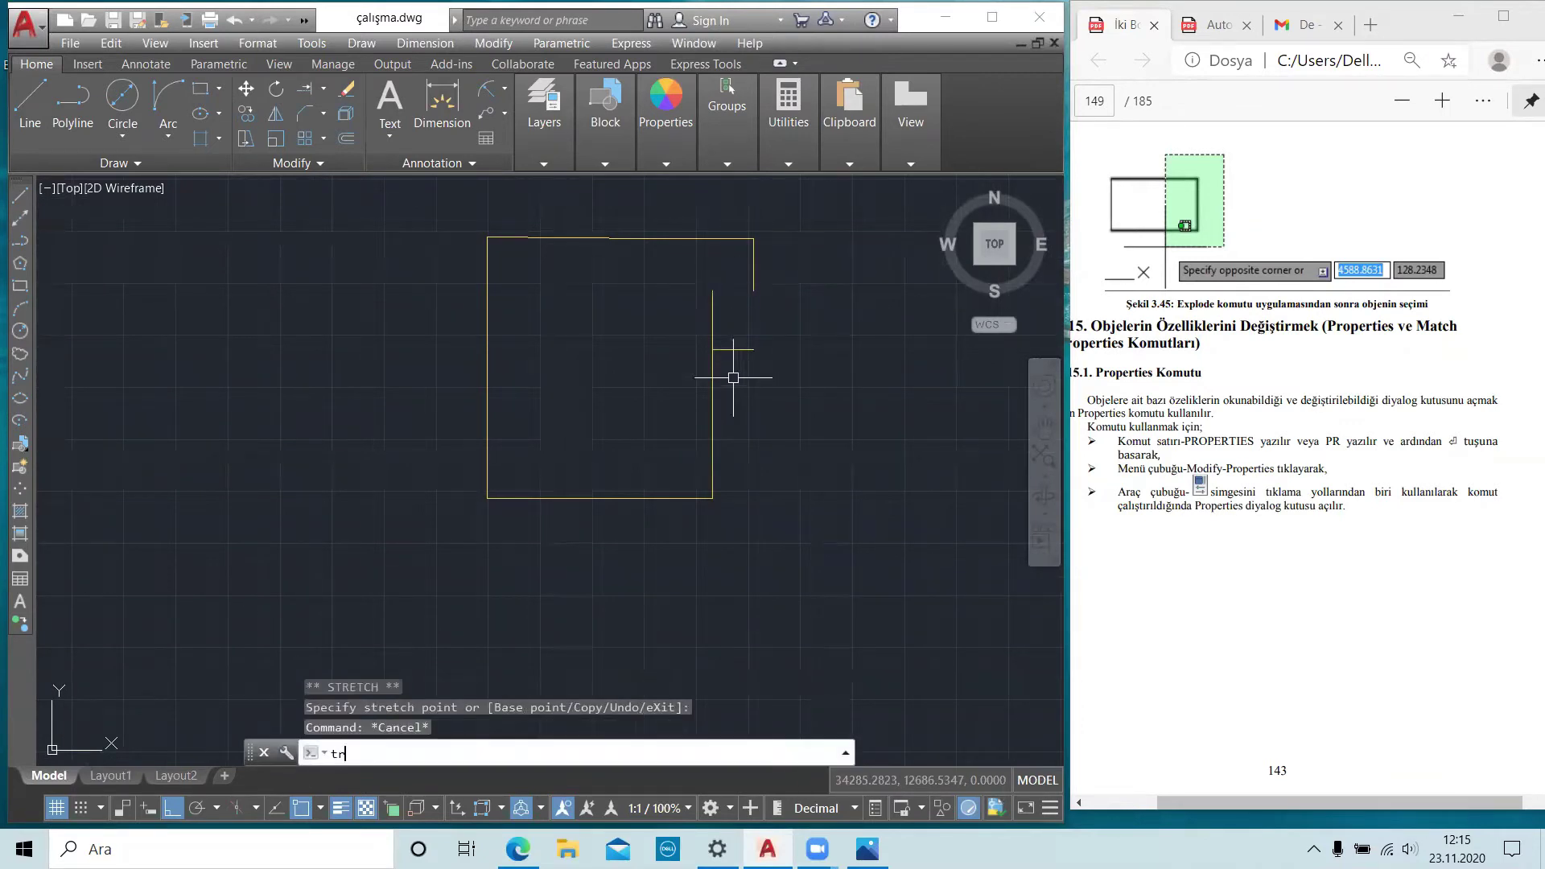
{"action": "key", "text": "Return"}
{"action": "left_click", "coordinate": [728, 349]}
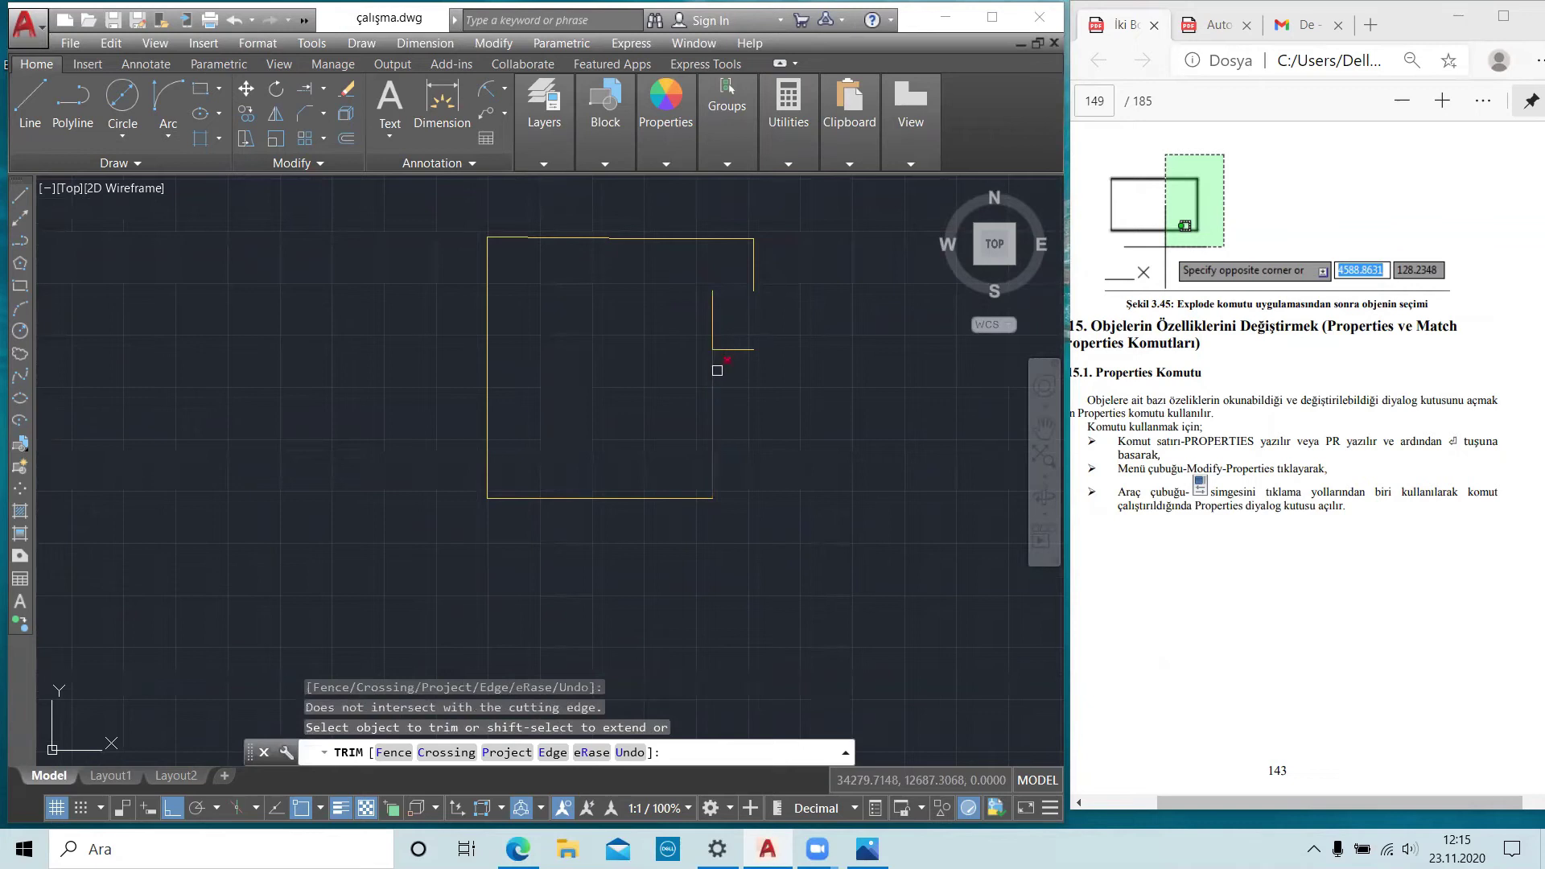
{"action": "left_click", "coordinate": [717, 370]}
{"action": "key", "text": "Escape"}
{"action": "type", "text": "ex"}
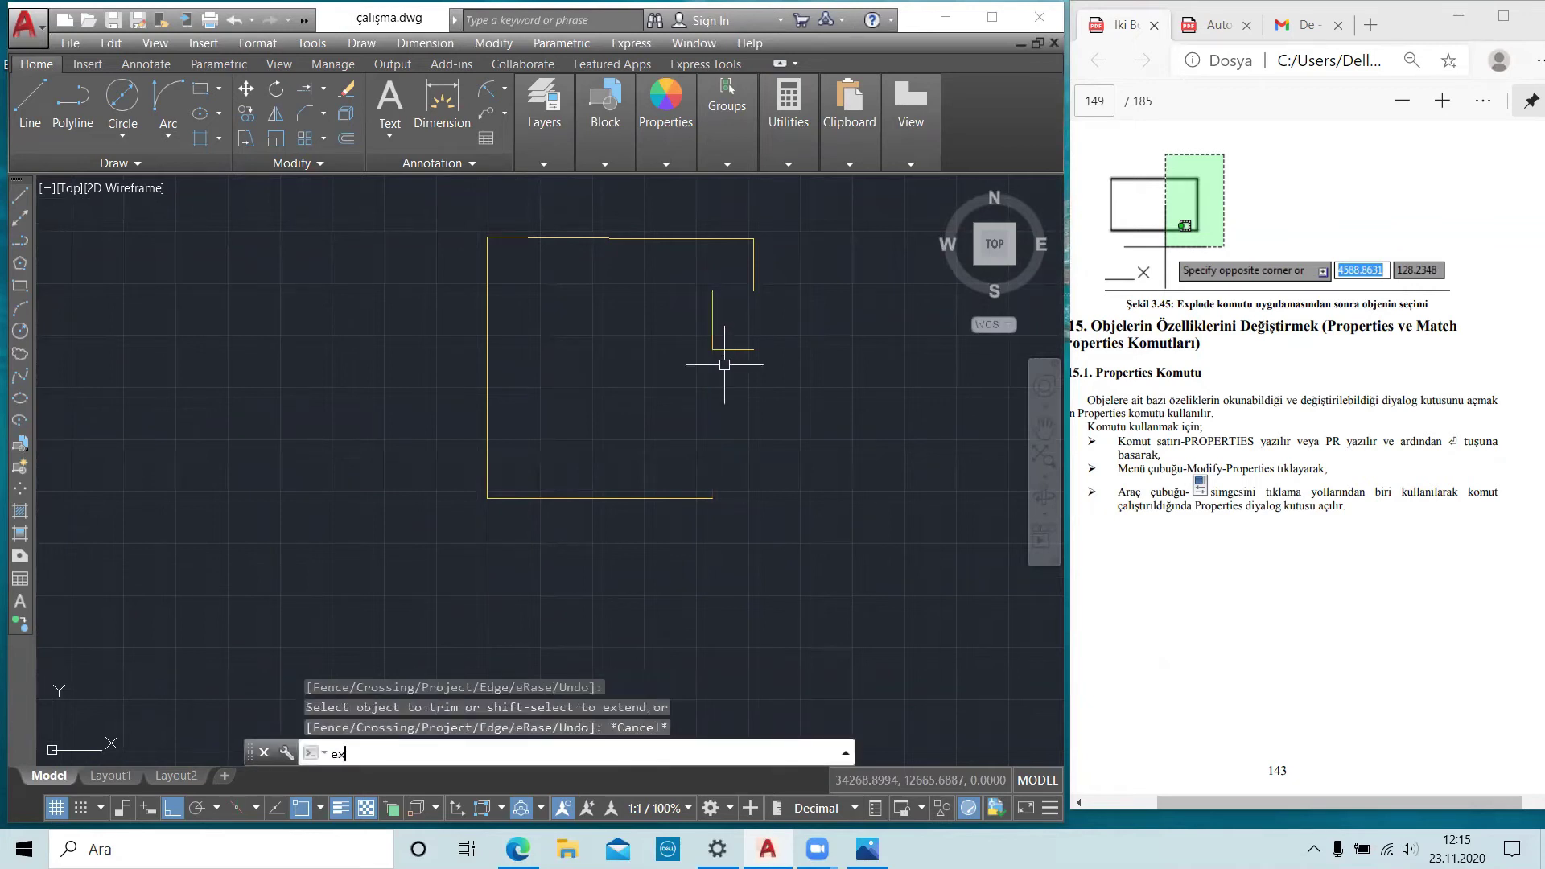
{"action": "key", "text": "Return"}
{"action": "key", "text": "Escape"}
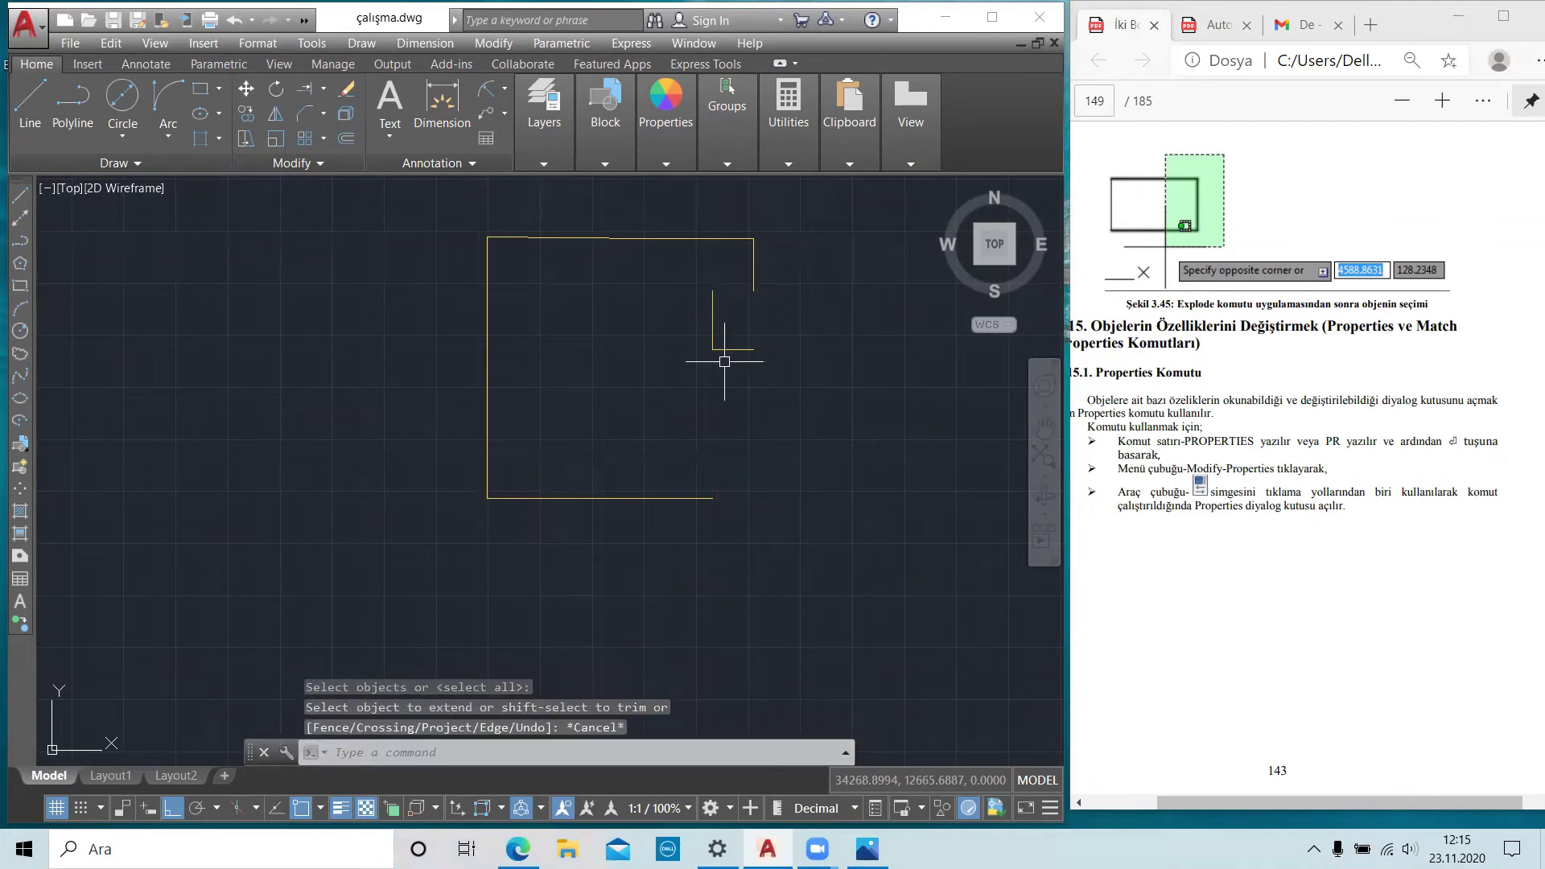
{"action": "type", "text": "u"}
{"action": "key", "text": "Return"}
{"action": "type", "text": "u"}
{"action": "key", "text": "Return"}
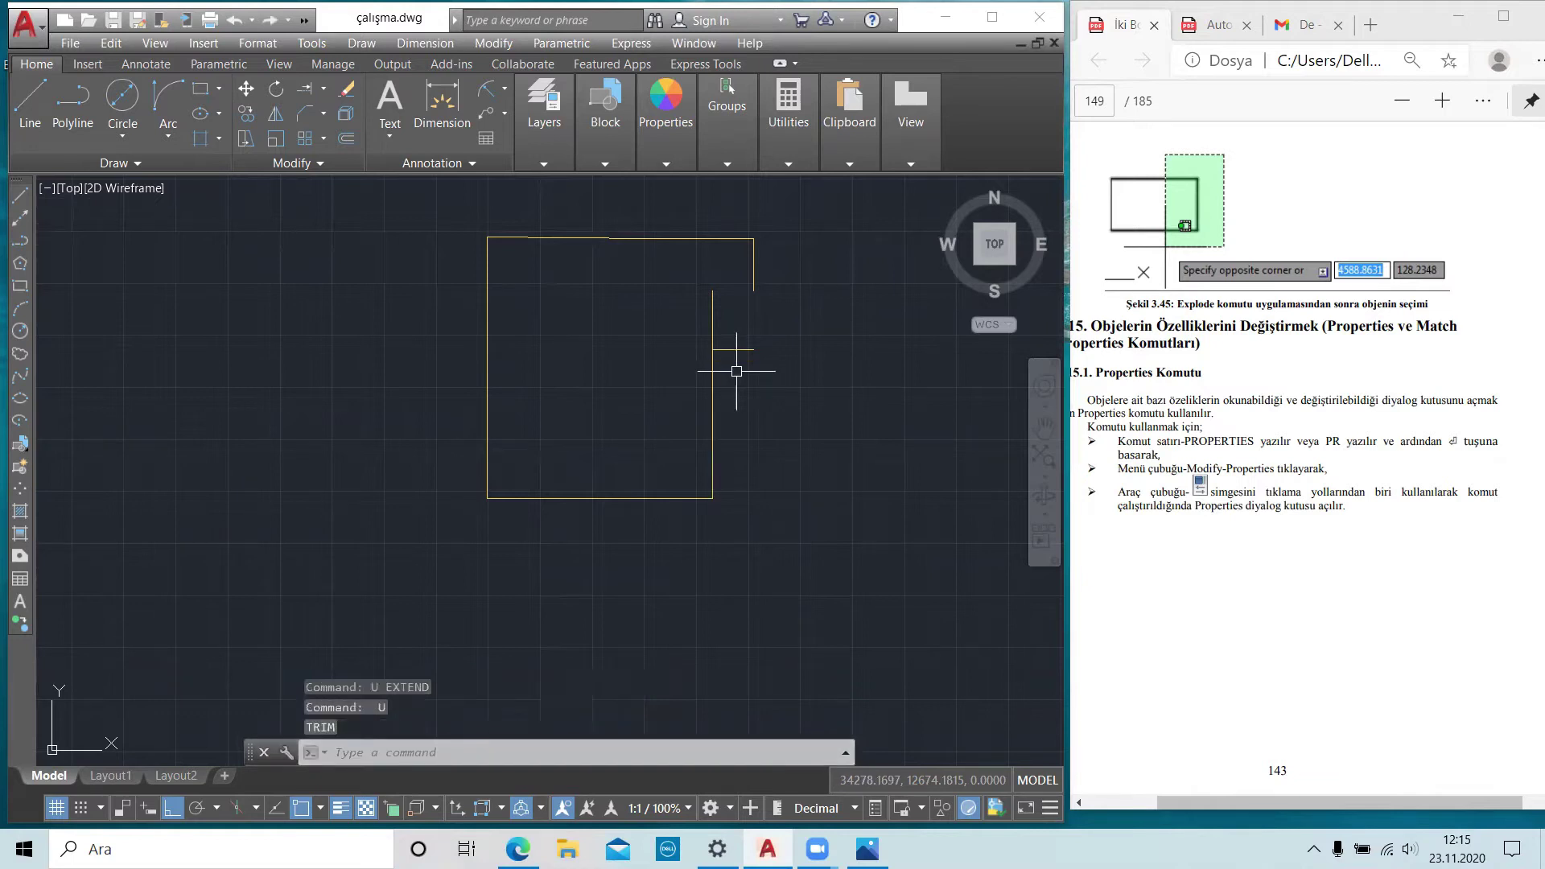
{"action": "key", "text": "Escape"}
{"action": "key", "text": "Escape"}
{"action": "scroll", "coordinate": [732, 372], "scroll_direction": "up", "scroll_amount": 2}
{"action": "scroll", "coordinate": [732, 372], "scroll_direction": "up", "scroll_amount": 2}
{"action": "left_click", "coordinate": [789, 185]}
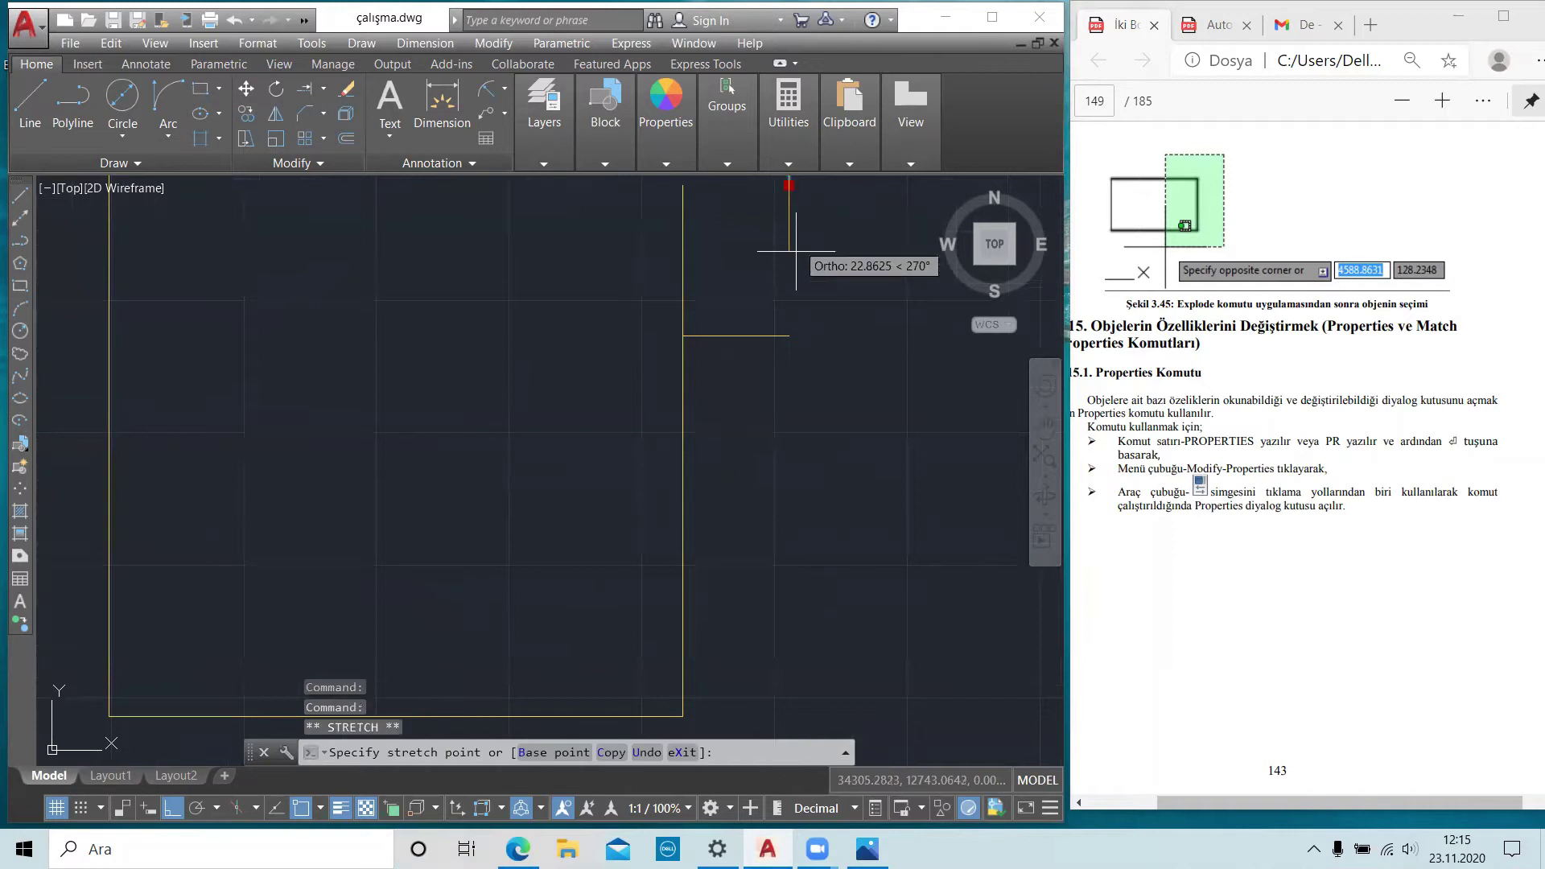
{"action": "key", "text": "Escape"}
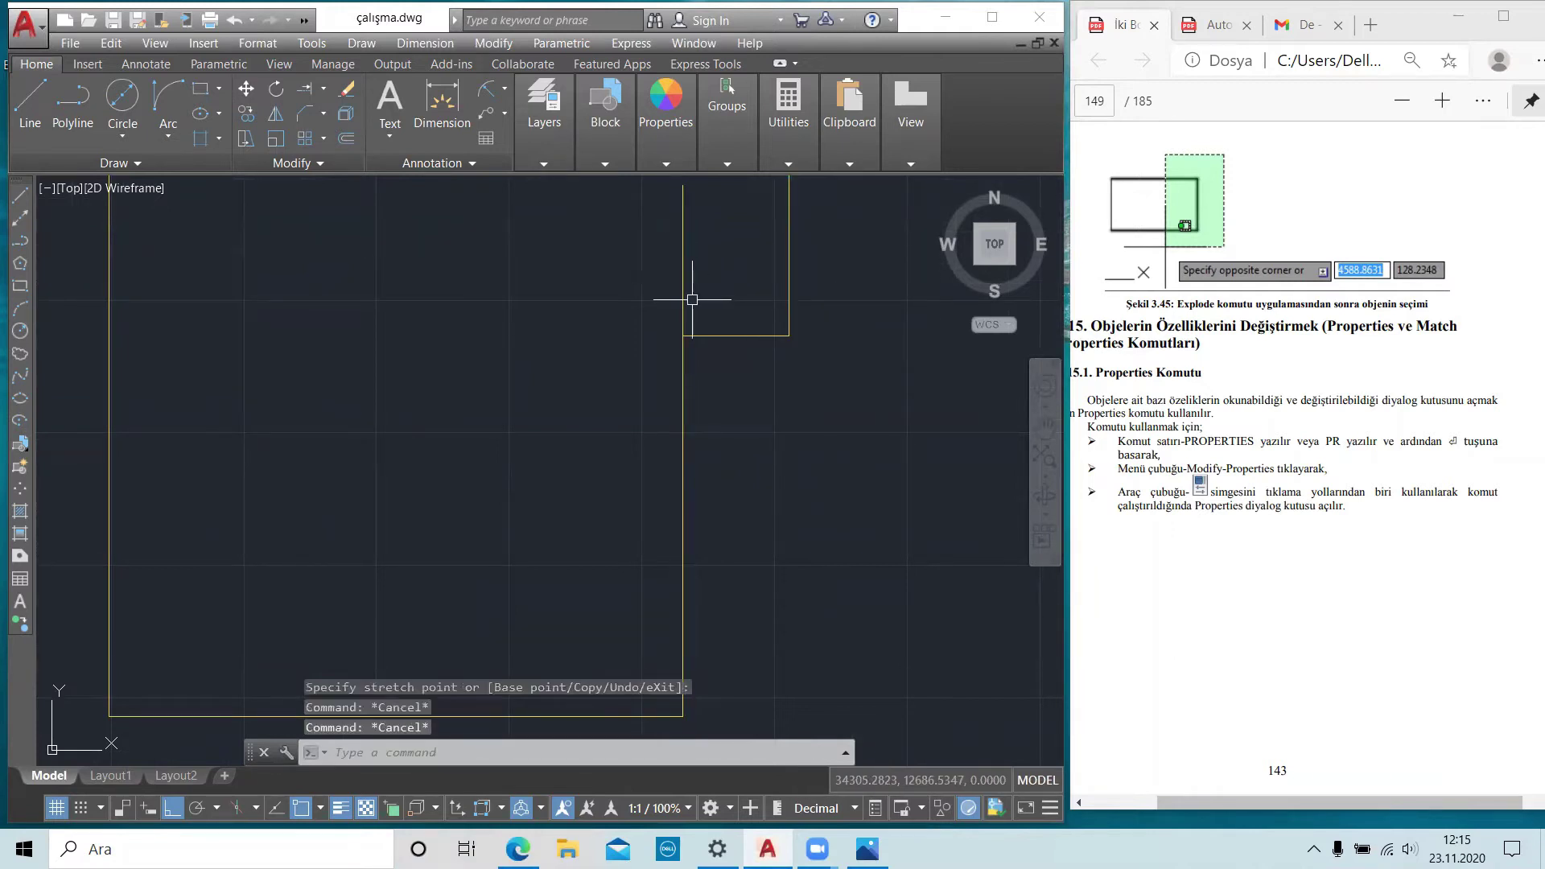
{"action": "type", "text": "tr"}
{"action": "key", "text": "Return"}
{"action": "left_click", "coordinate": [719, 293]}
{"action": "left_click", "coordinate": [672, 256]}
{"action": "scroll", "coordinate": [672, 256], "scroll_direction": "down", "scroll_amount": 3}
{"action": "scroll", "coordinate": [692, 266], "scroll_direction": "down", "scroll_amount": 3}
{"action": "middle_click_drag", "start_coordinate": [757, 356], "coordinate": [759, 400]}
{"action": "scroll", "coordinate": [619, 380], "scroll_direction": "up", "scroll_amount": 3}
{"action": "middle_click_drag", "start_coordinate": [619, 380], "coordinate": [618, 380]}
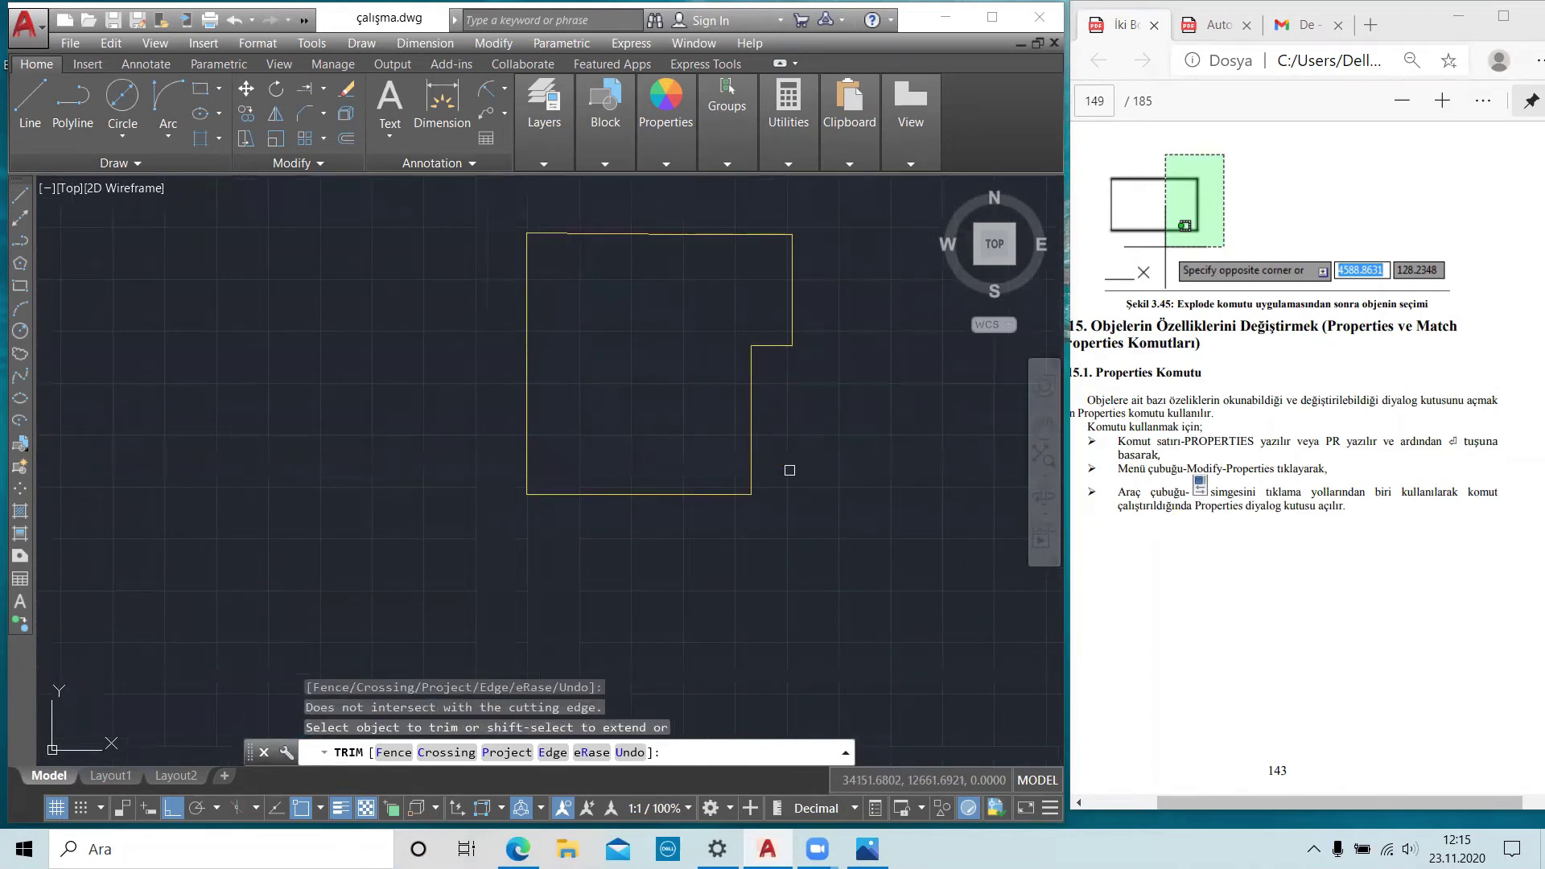
{"action": "scroll", "coordinate": [756, 287], "scroll_direction": "up", "scroll_amount": 3}
{"action": "scroll", "coordinate": [643, 314], "scroll_direction": "down", "scroll_amount": 3}
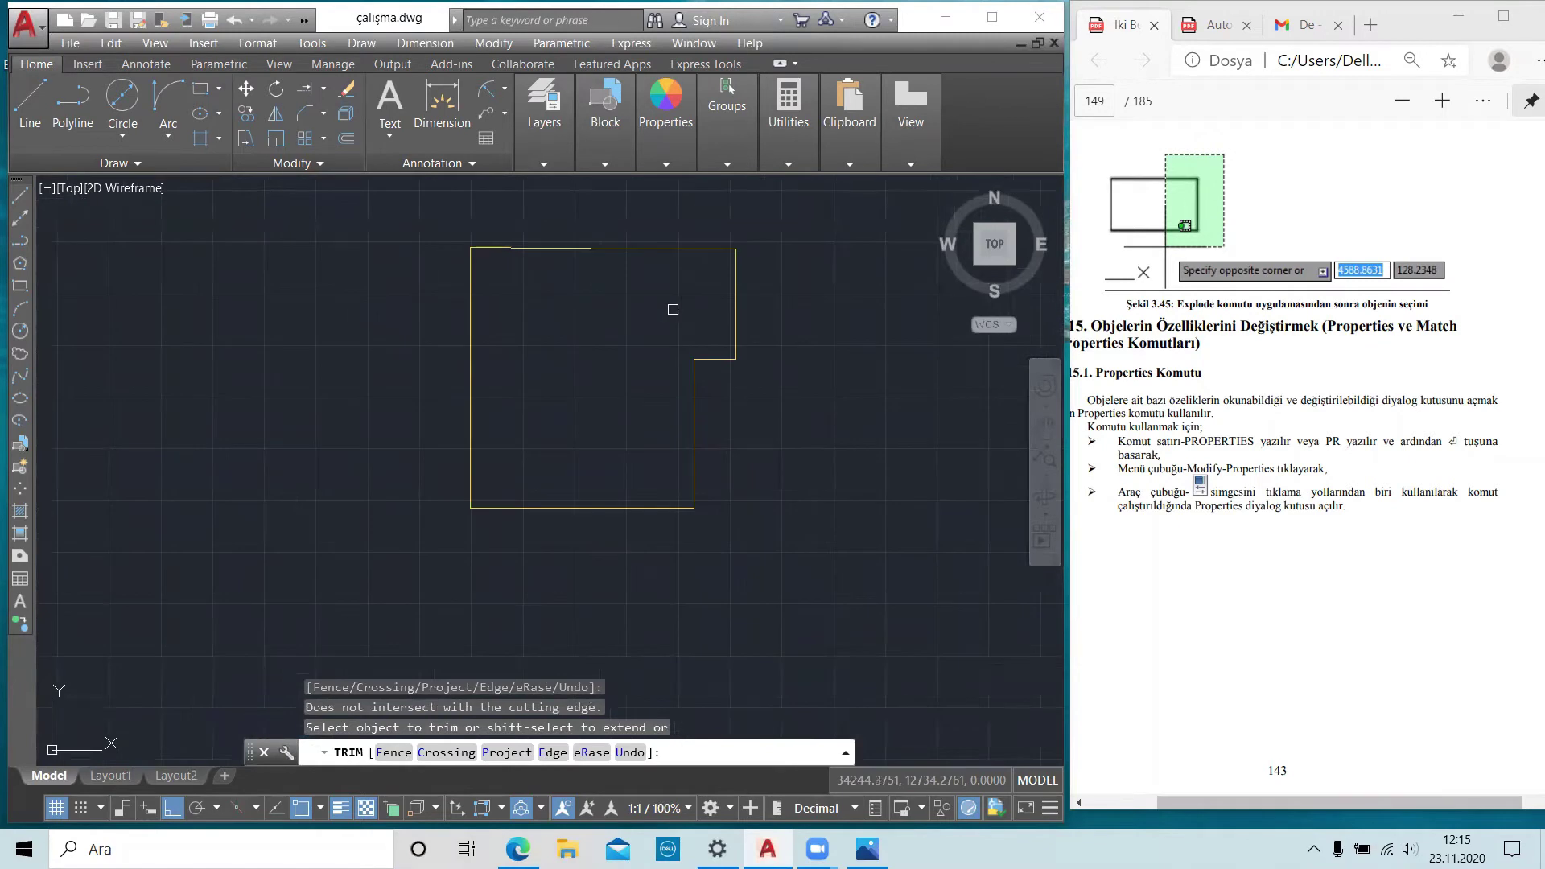
{"action": "key", "text": "Escape"}
{"action": "middle_click_drag", "start_coordinate": [584, 327], "coordinate": [590, 339]}
{"action": "key", "text": "Escape"}
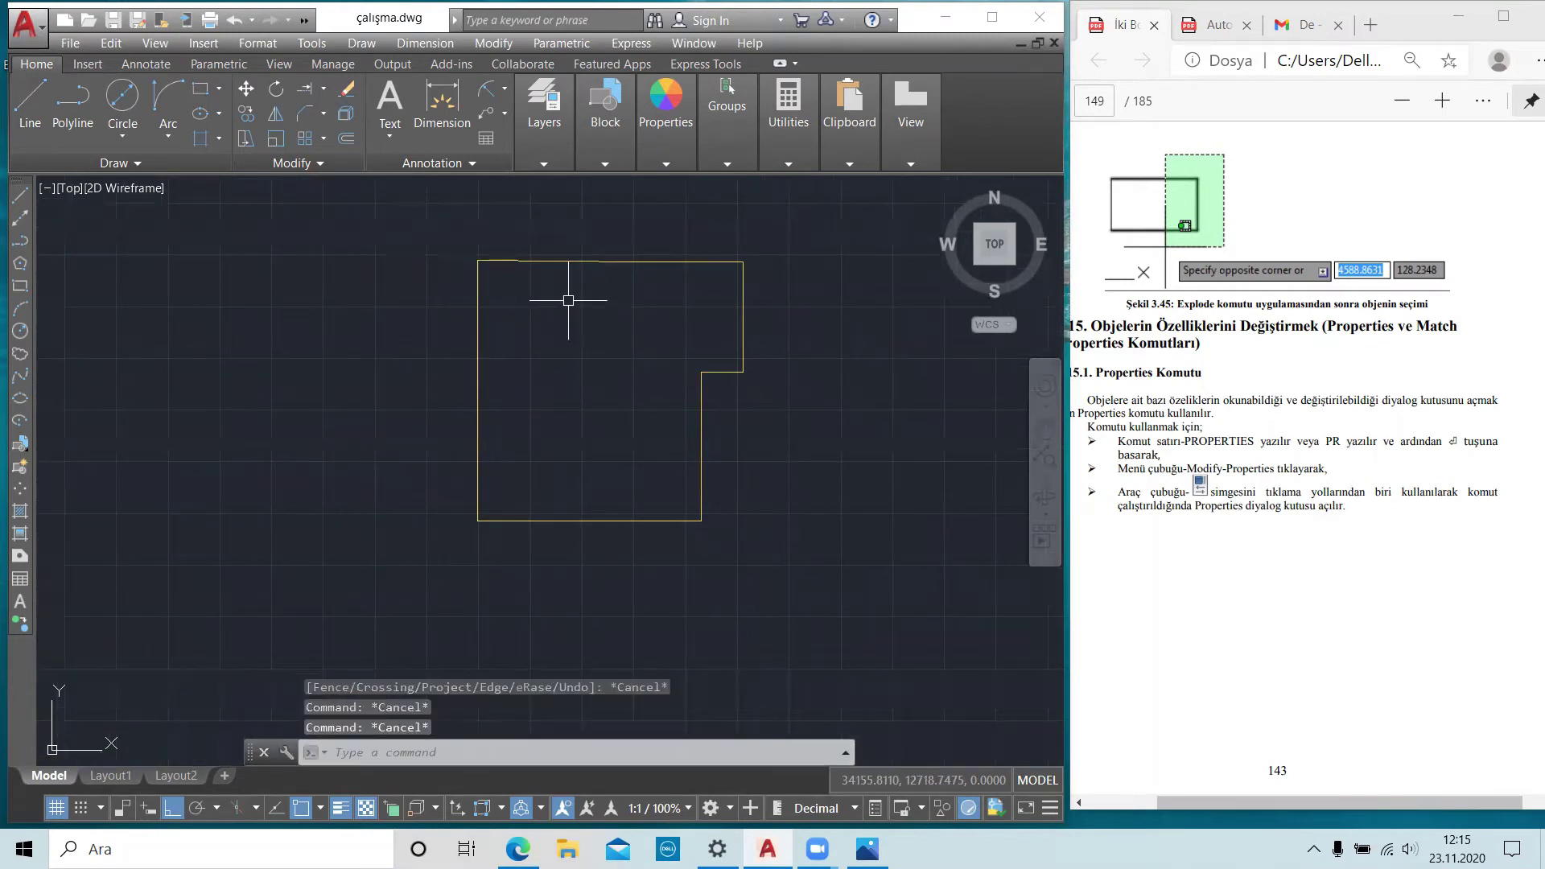
{"action": "key", "text": "Escape"}
{"action": "scroll", "coordinate": [586, 305], "scroll_direction": "up", "scroll_amount": 2}
{"action": "middle_click_drag", "start_coordinate": [568, 314], "coordinate": [517, 316]}
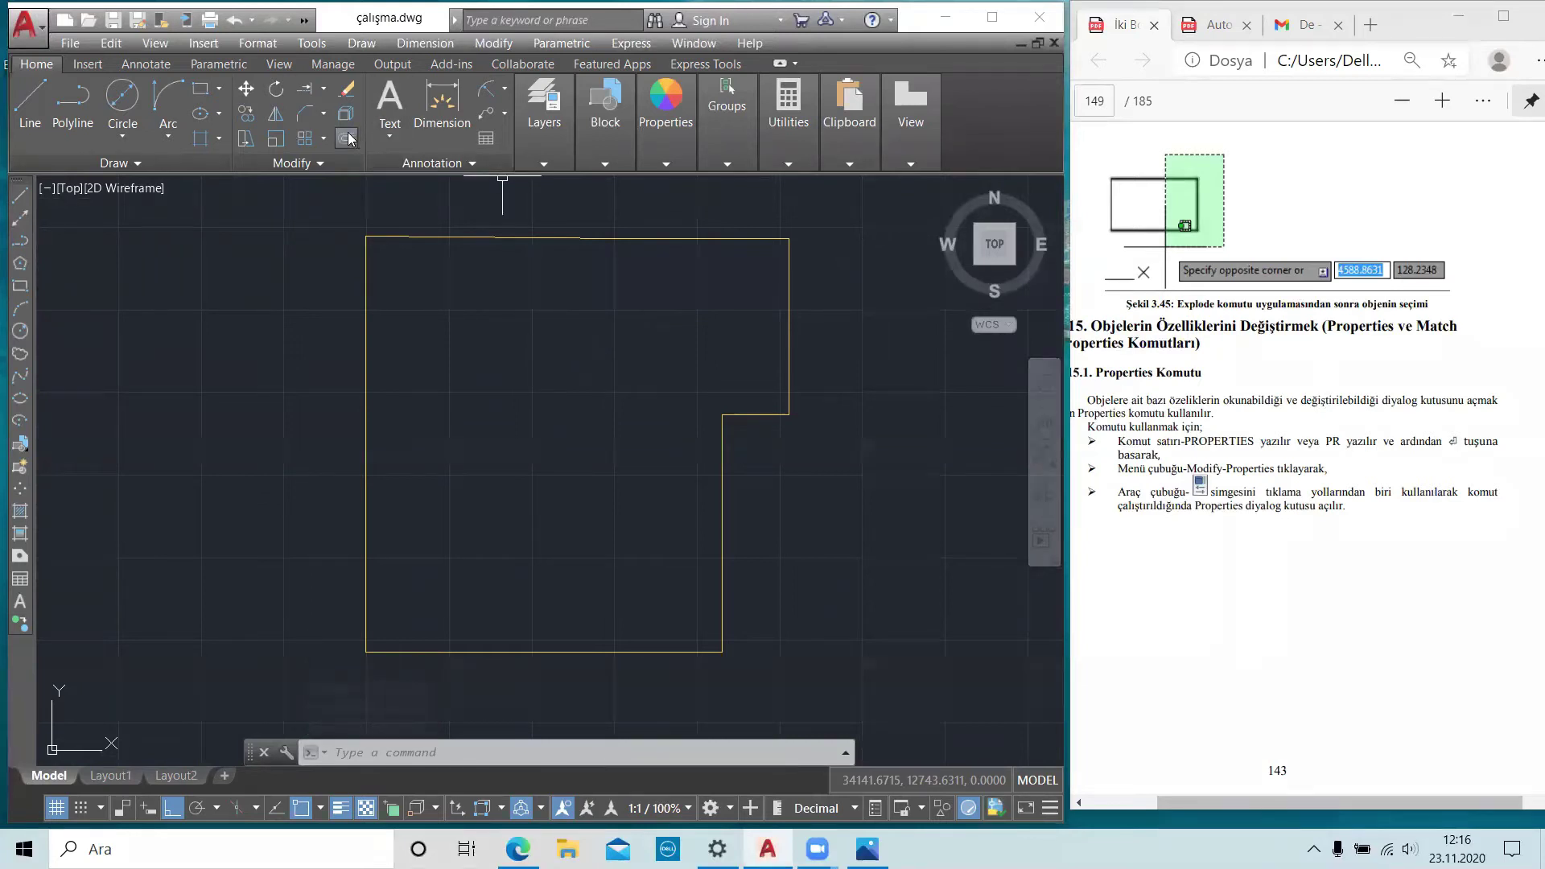
- Offset the outline's left, bottom and lower right edges 20 units inward
{"action": "type", "text": "o"}
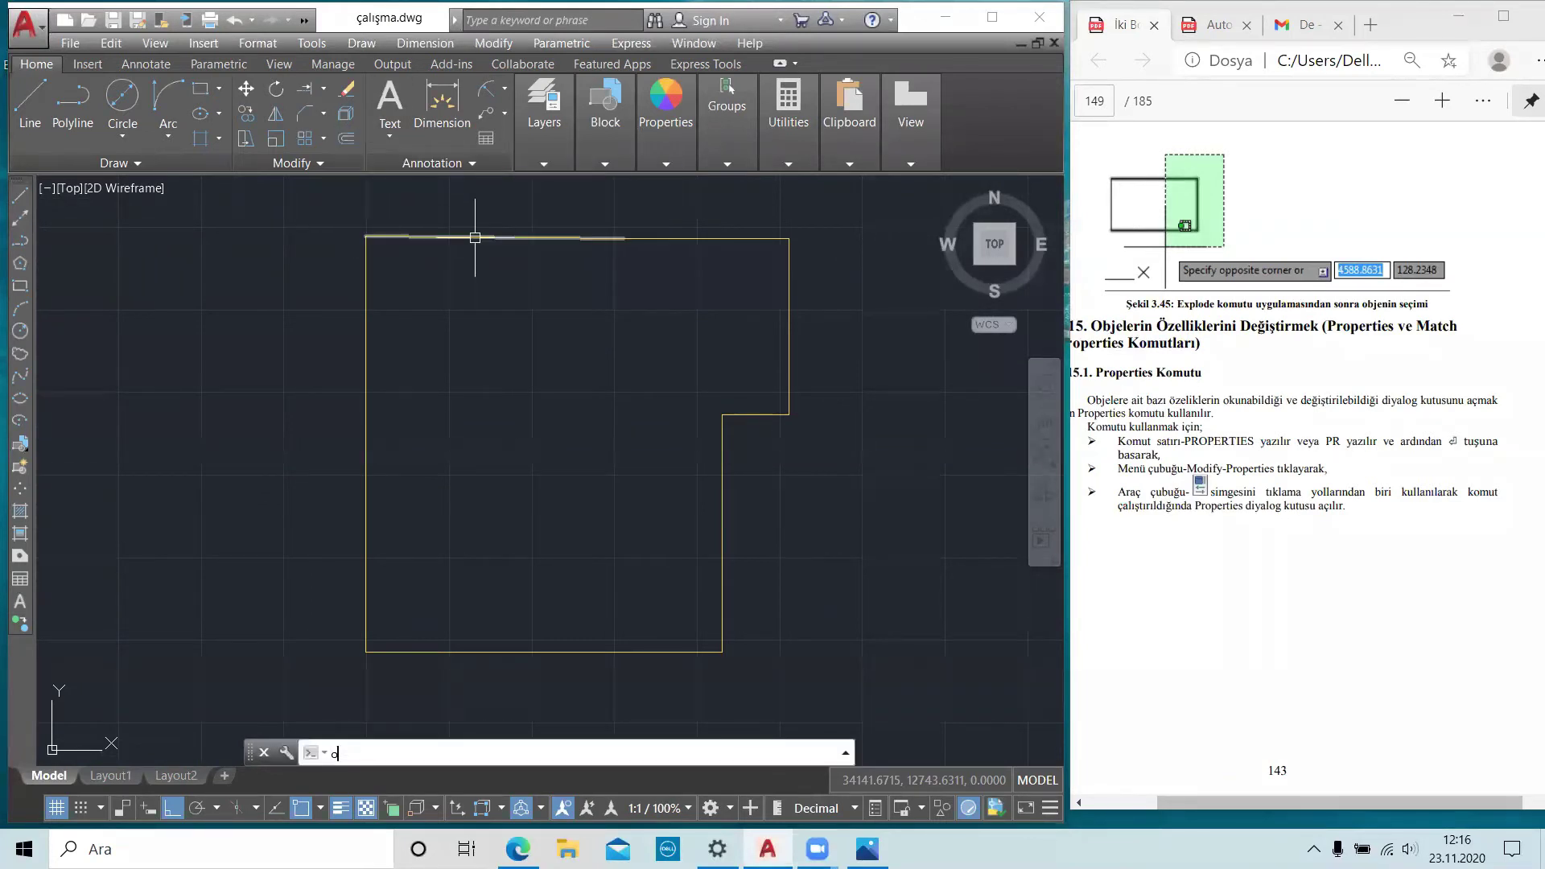
{"action": "key", "text": "Return"}
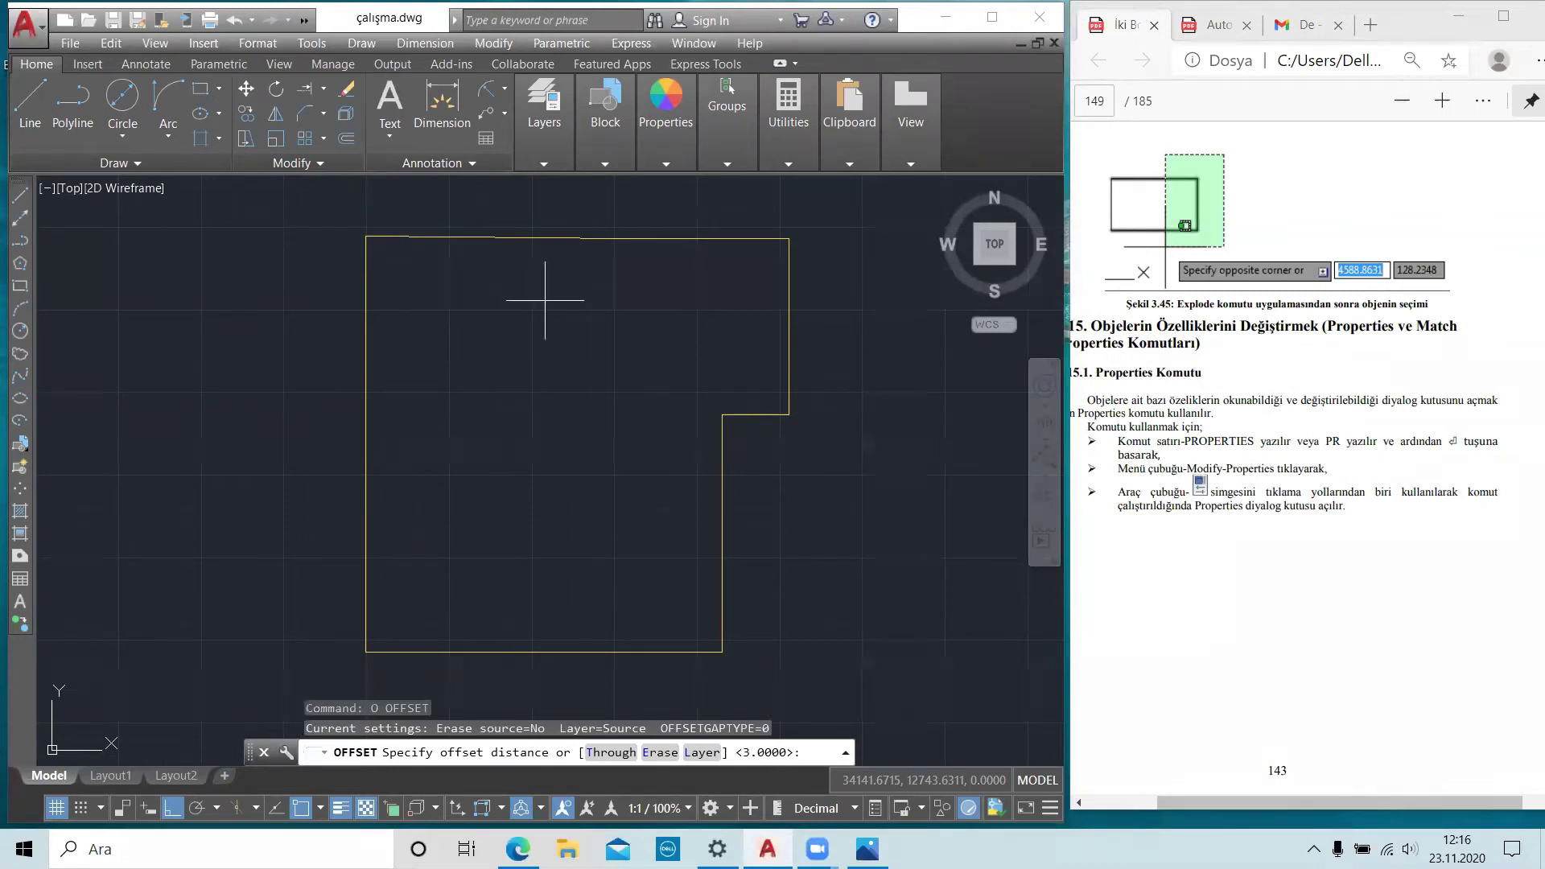
{"action": "type", "text": "20"}
{"action": "key", "text": "Return"}
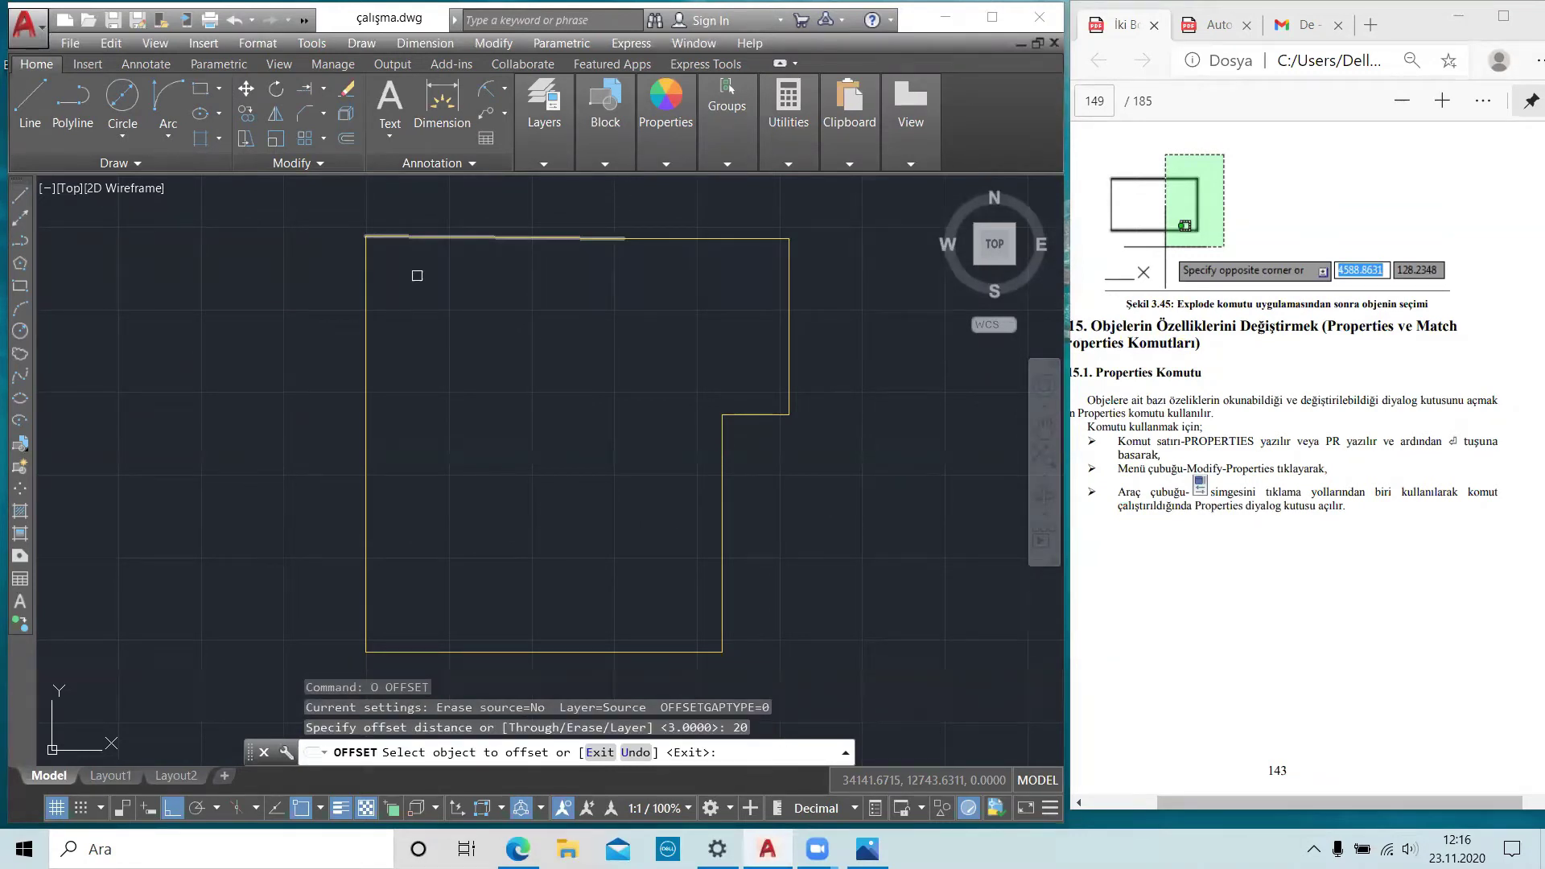
{"action": "left_click", "coordinate": [366, 298]}
{"action": "left_click", "coordinate": [420, 344]}
{"action": "left_click", "coordinate": [498, 645]}
{"action": "left_click", "coordinate": [579, 612]}
{"action": "left_click", "coordinate": [721, 573]}
{"action": "left_click", "coordinate": [680, 548]}
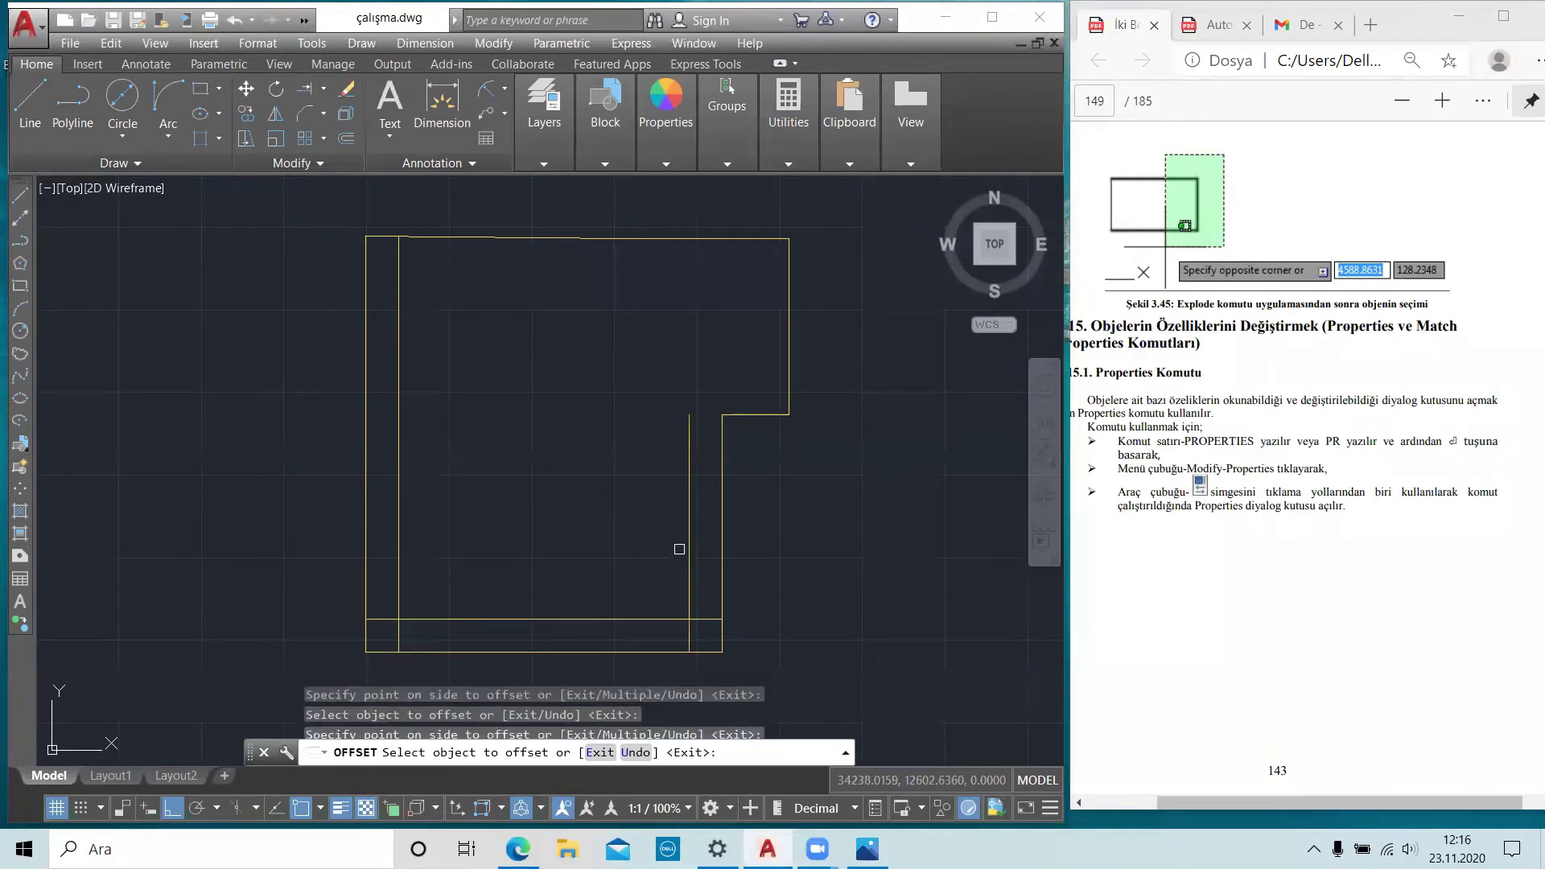
- Offset the step, upper right and top edges 20 units inward
{"action": "left_click", "coordinate": [740, 414]}
{"action": "left_click", "coordinate": [742, 368]}
{"action": "left_click", "coordinate": [786, 335]}
{"action": "left_click", "coordinate": [683, 239]}
{"action": "left_click", "coordinate": [663, 271]}
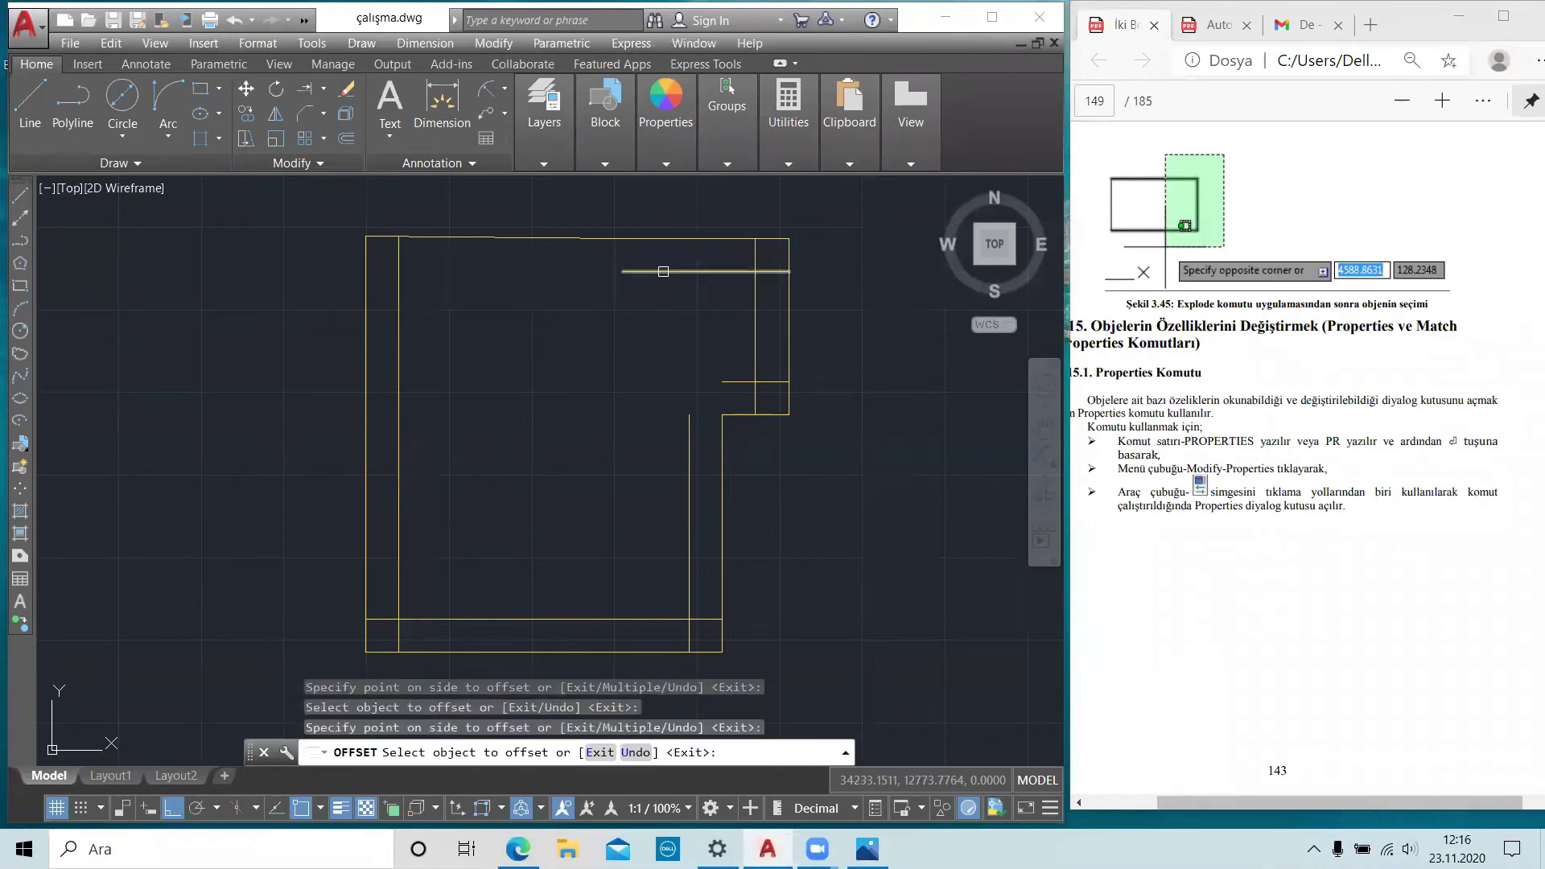
{"action": "key", "text": "Escape"}
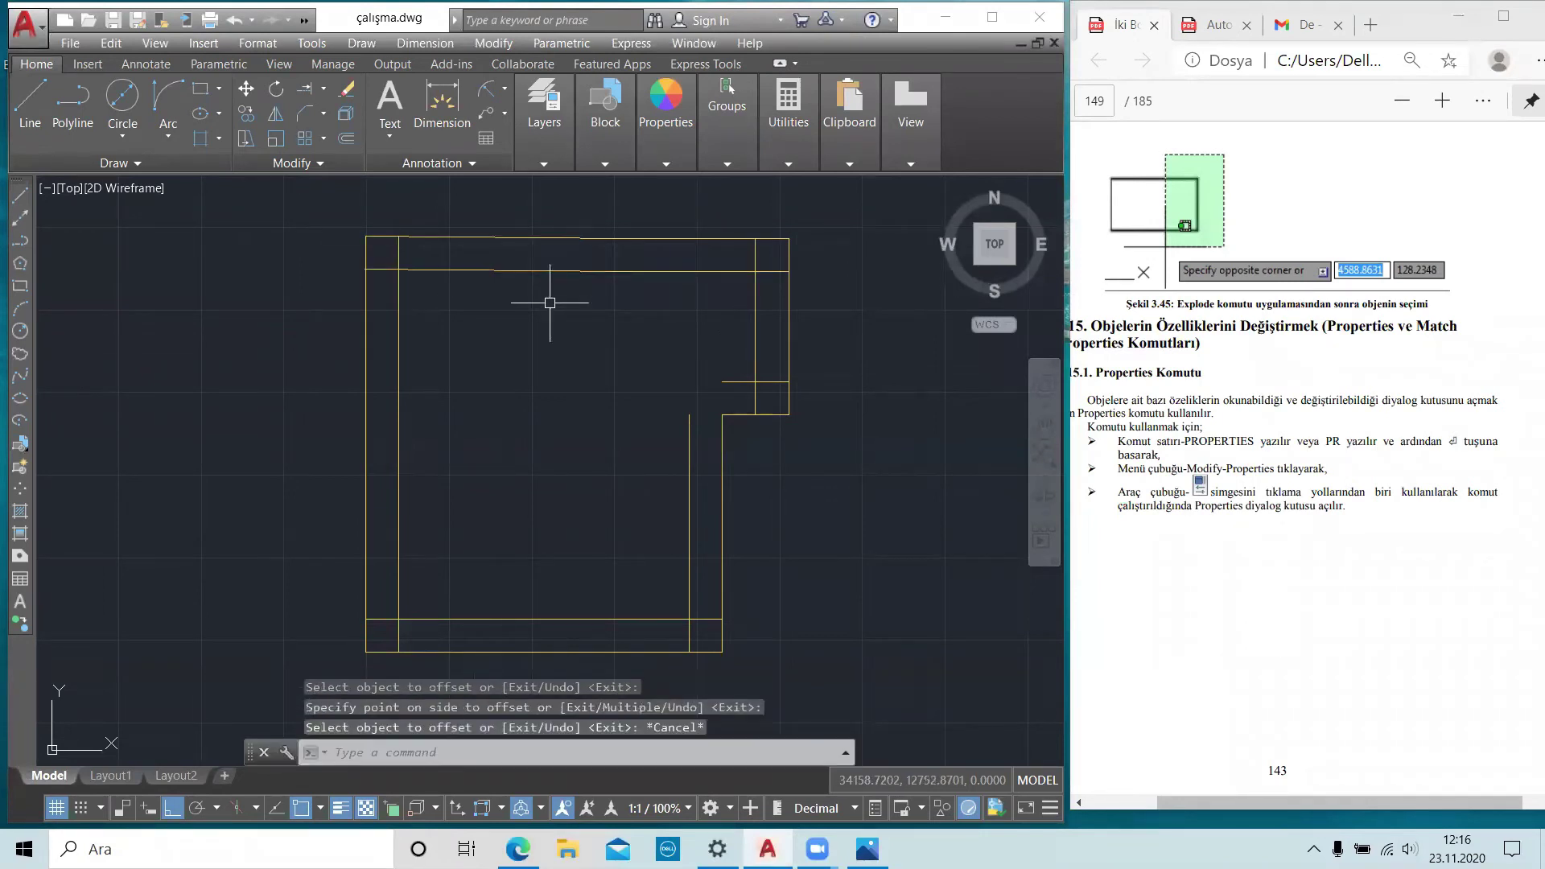
{"action": "key", "text": "Escape"}
{"action": "key", "text": "Escape"}
- Attempt to trim the overlapping offset lines, then cancel the trim
{"action": "type", "text": "tr"}
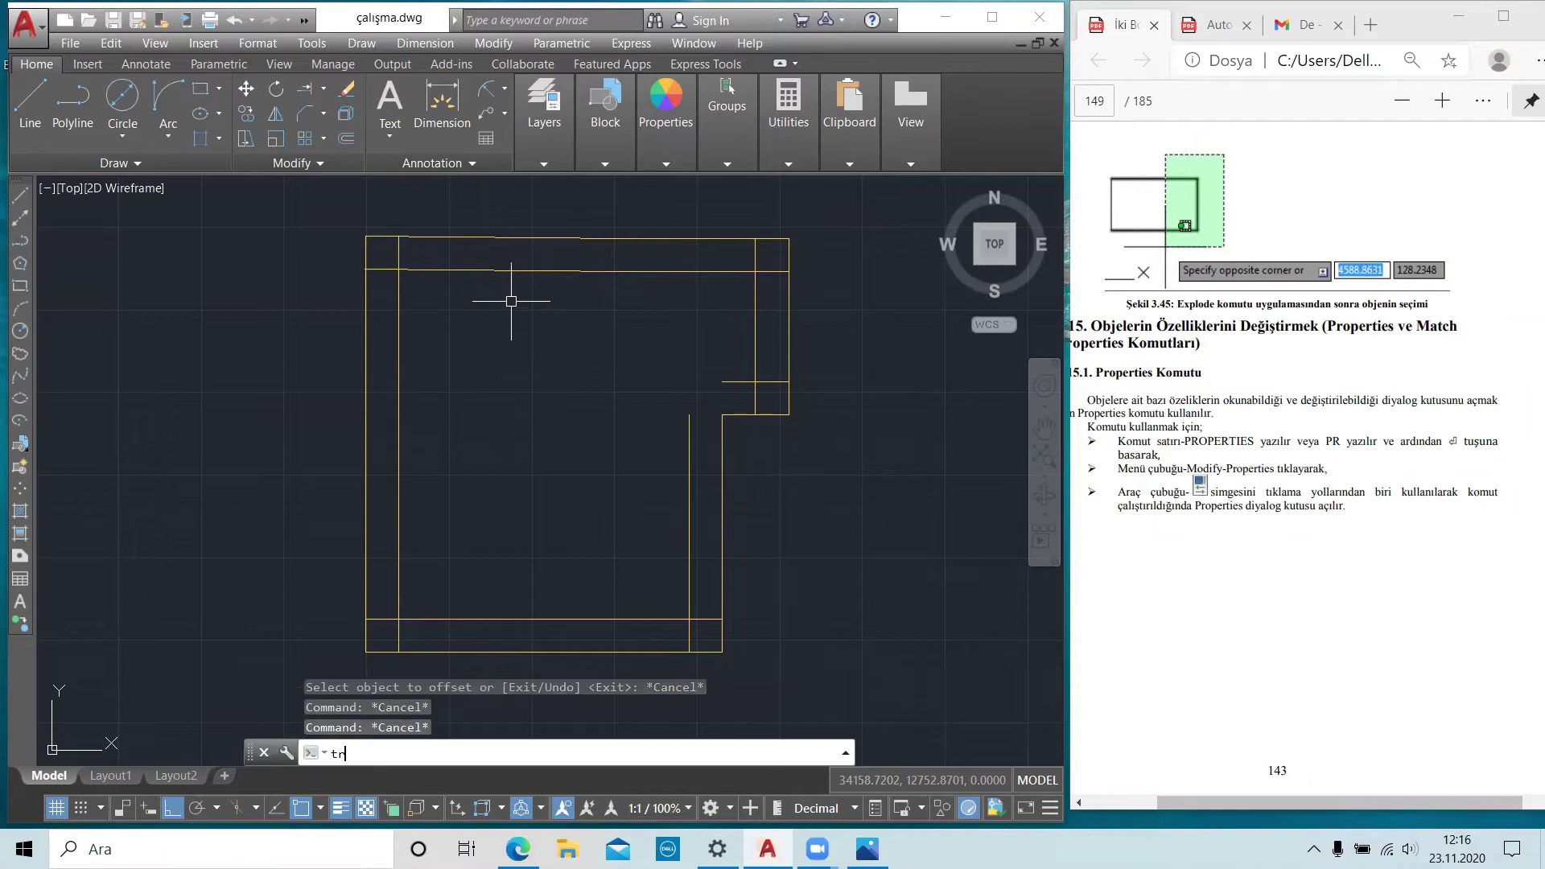
{"action": "key", "text": "Return"}
{"action": "key", "text": "Return"}
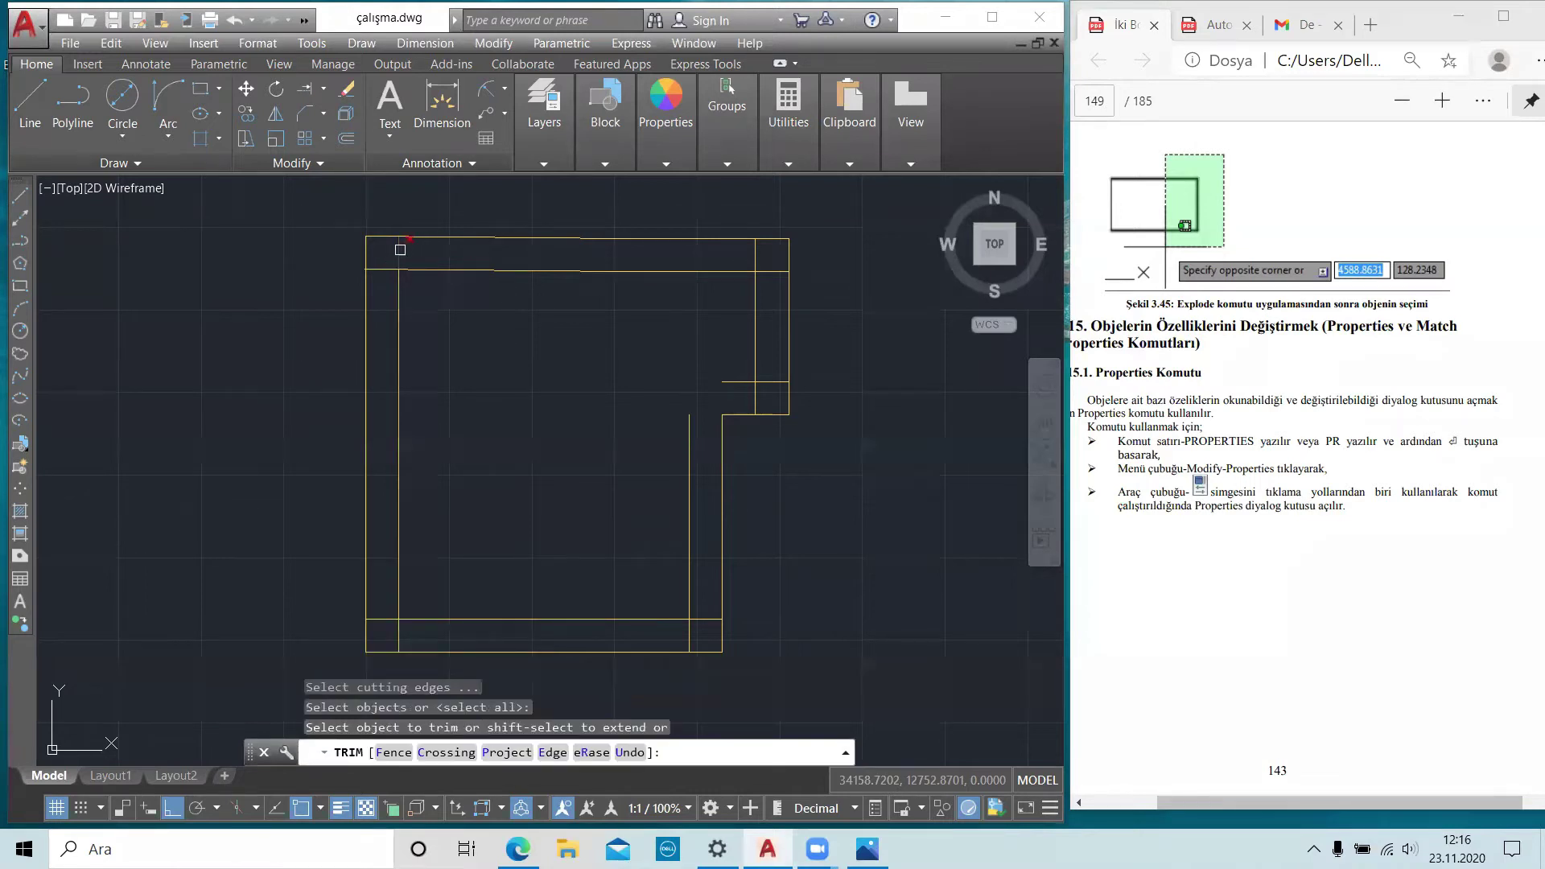
{"action": "left_click", "coordinate": [390, 261]}
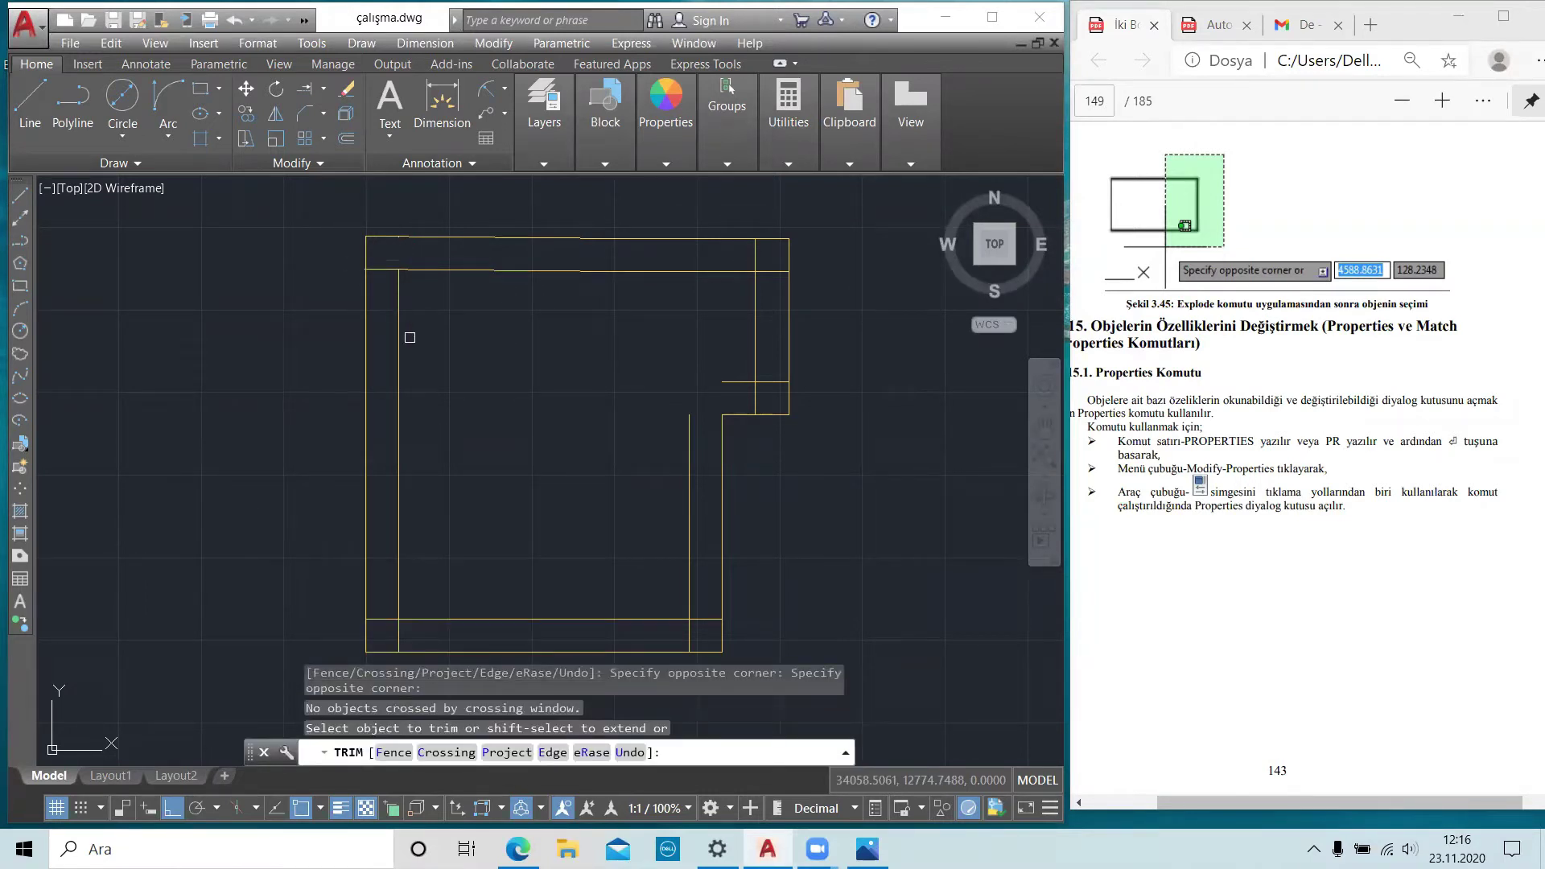
{"action": "key", "text": "Escape"}
{"action": "middle_click_drag", "start_coordinate": [458, 423], "coordinate": [461, 385]}
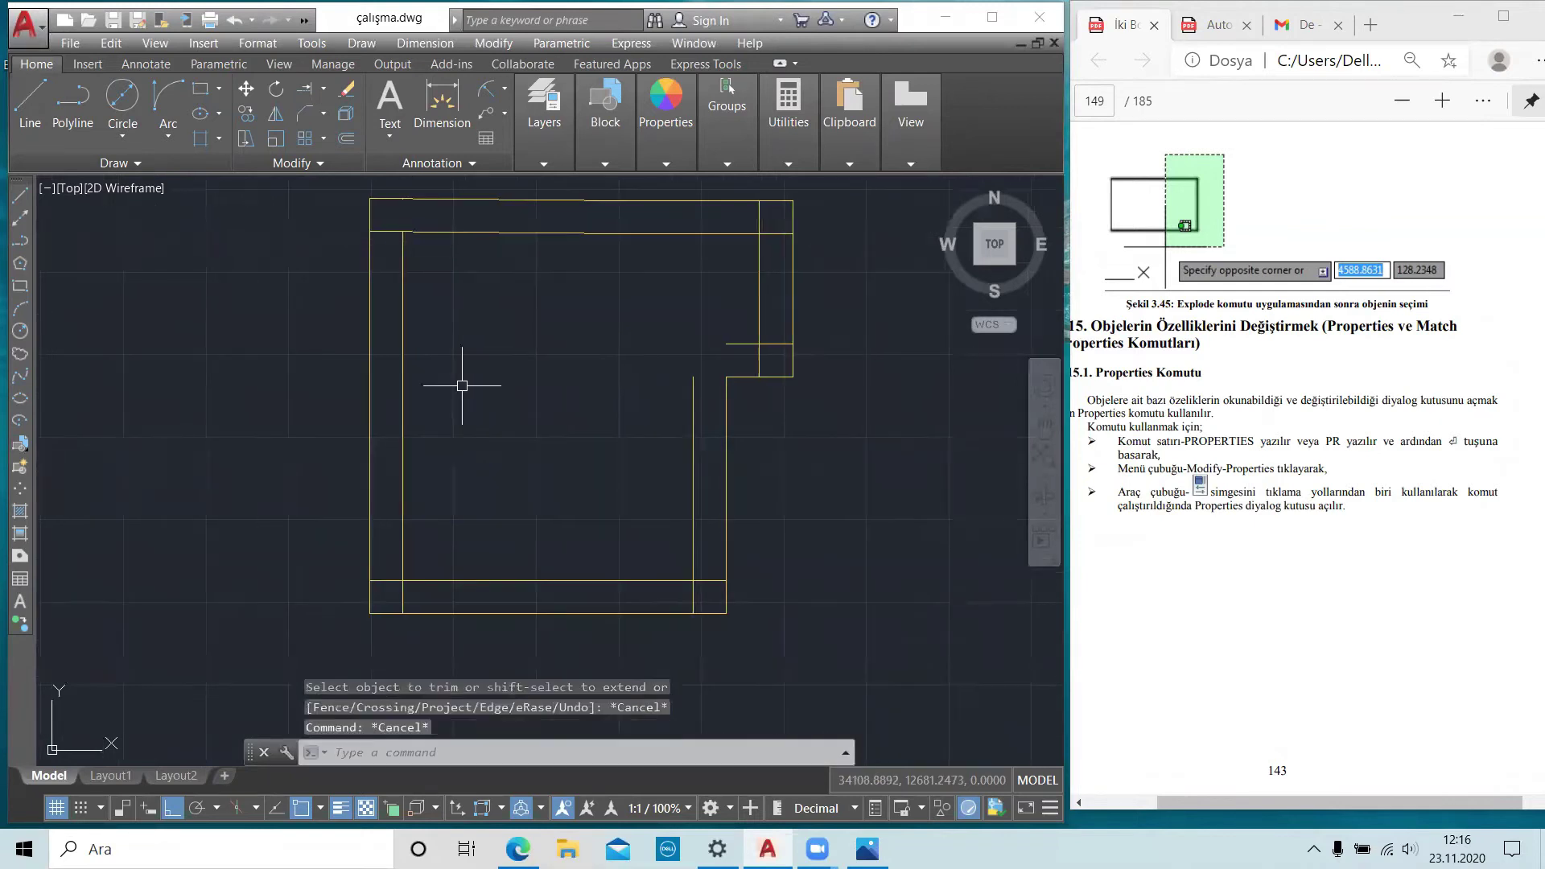
{"action": "scroll", "coordinate": [462, 386], "scroll_direction": "up", "scroll_amount": 1}
{"action": "key", "text": "Escape"}
{"action": "key", "text": "Escape"}
{"action": "scroll", "coordinate": [460, 384], "scroll_direction": "down", "scroll_amount": 3}
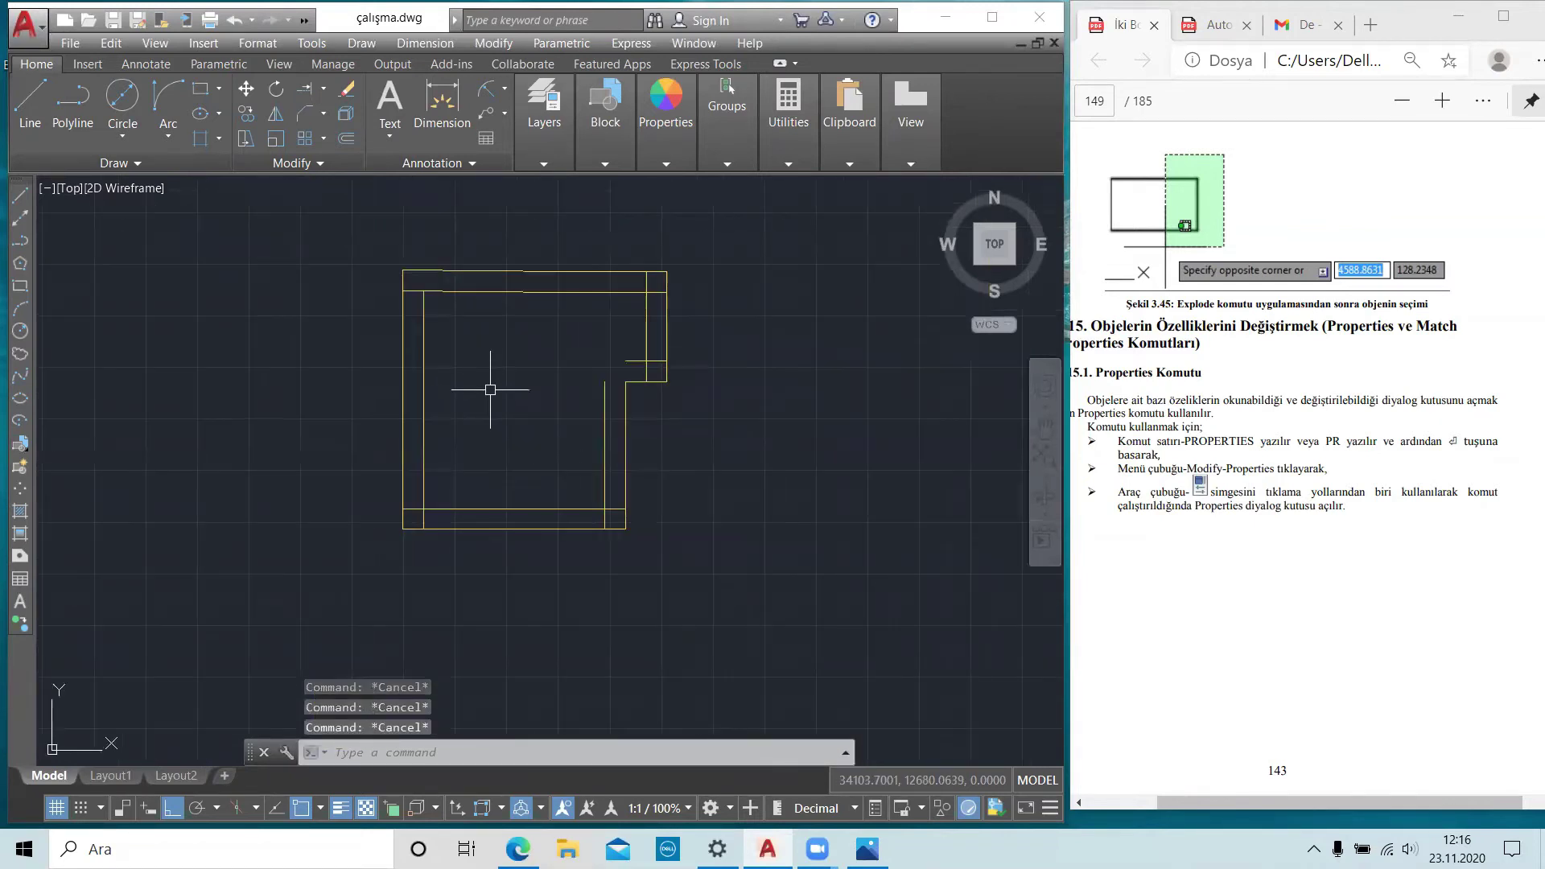
- Undo the last trim and the inner offset outline
{"action": "type", "text": "u"}
{"action": "key", "text": "Return"}
{"action": "key", "text": "Return"}
{"action": "type", "text": "u"}
{"action": "key", "text": "Return"}
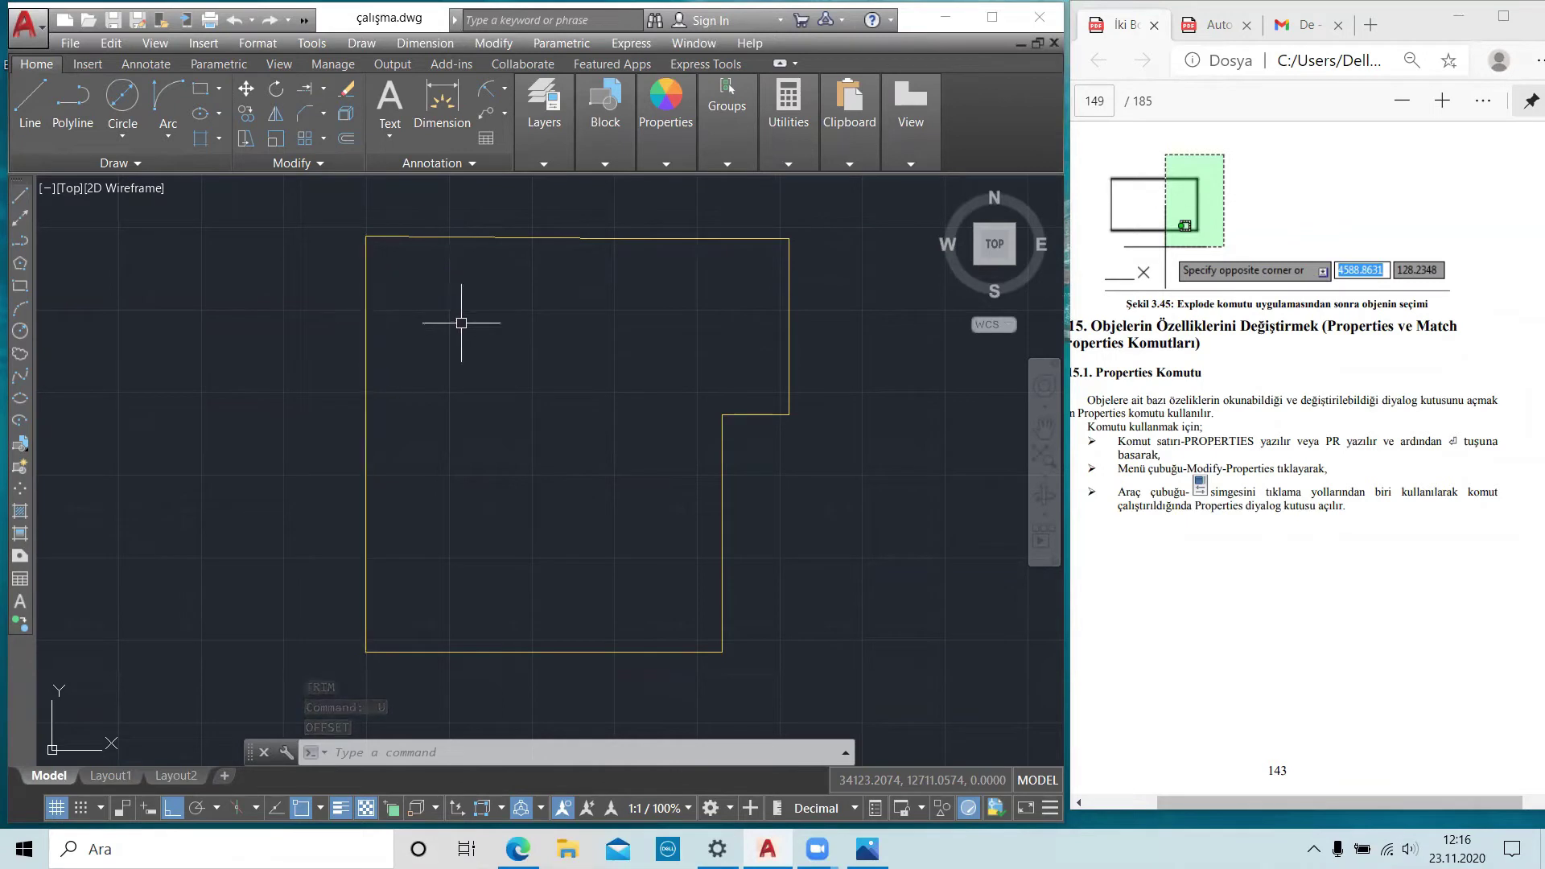
- Trace a single boundary polyline inside the notched outline with BO
{"action": "scroll", "coordinate": [431, 257], "scroll_direction": "down", "scroll_amount": 2}
{"action": "middle_click_drag", "start_coordinate": [414, 290], "coordinate": [424, 312]}
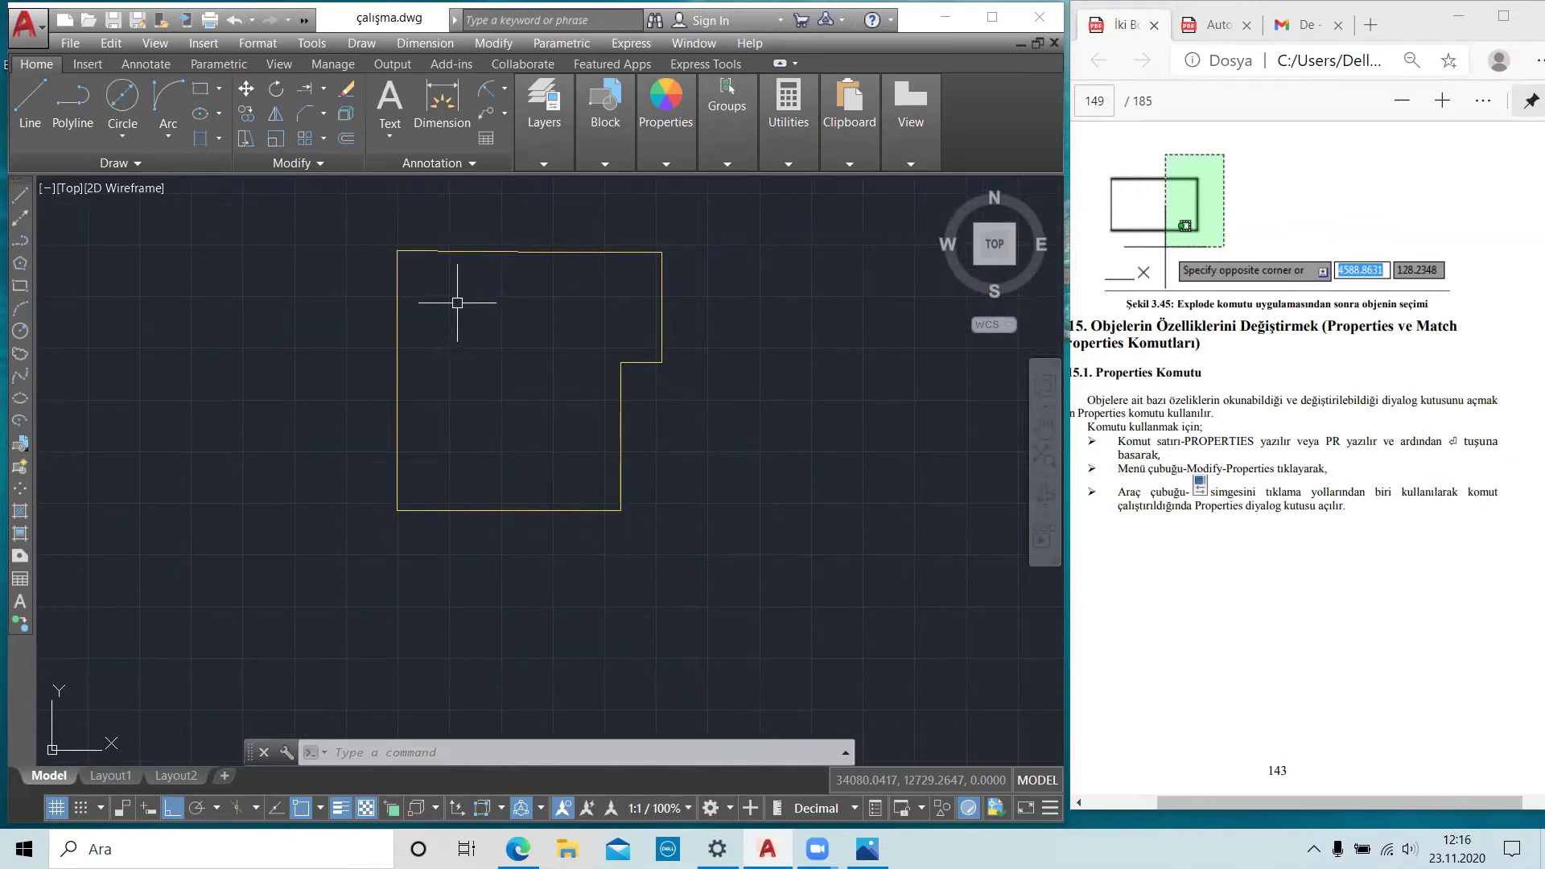
{"action": "key", "text": "Escape"}
{"action": "key", "text": "Escape"}
{"action": "key", "text": "Escape"}
{"action": "type", "text": "bo"}
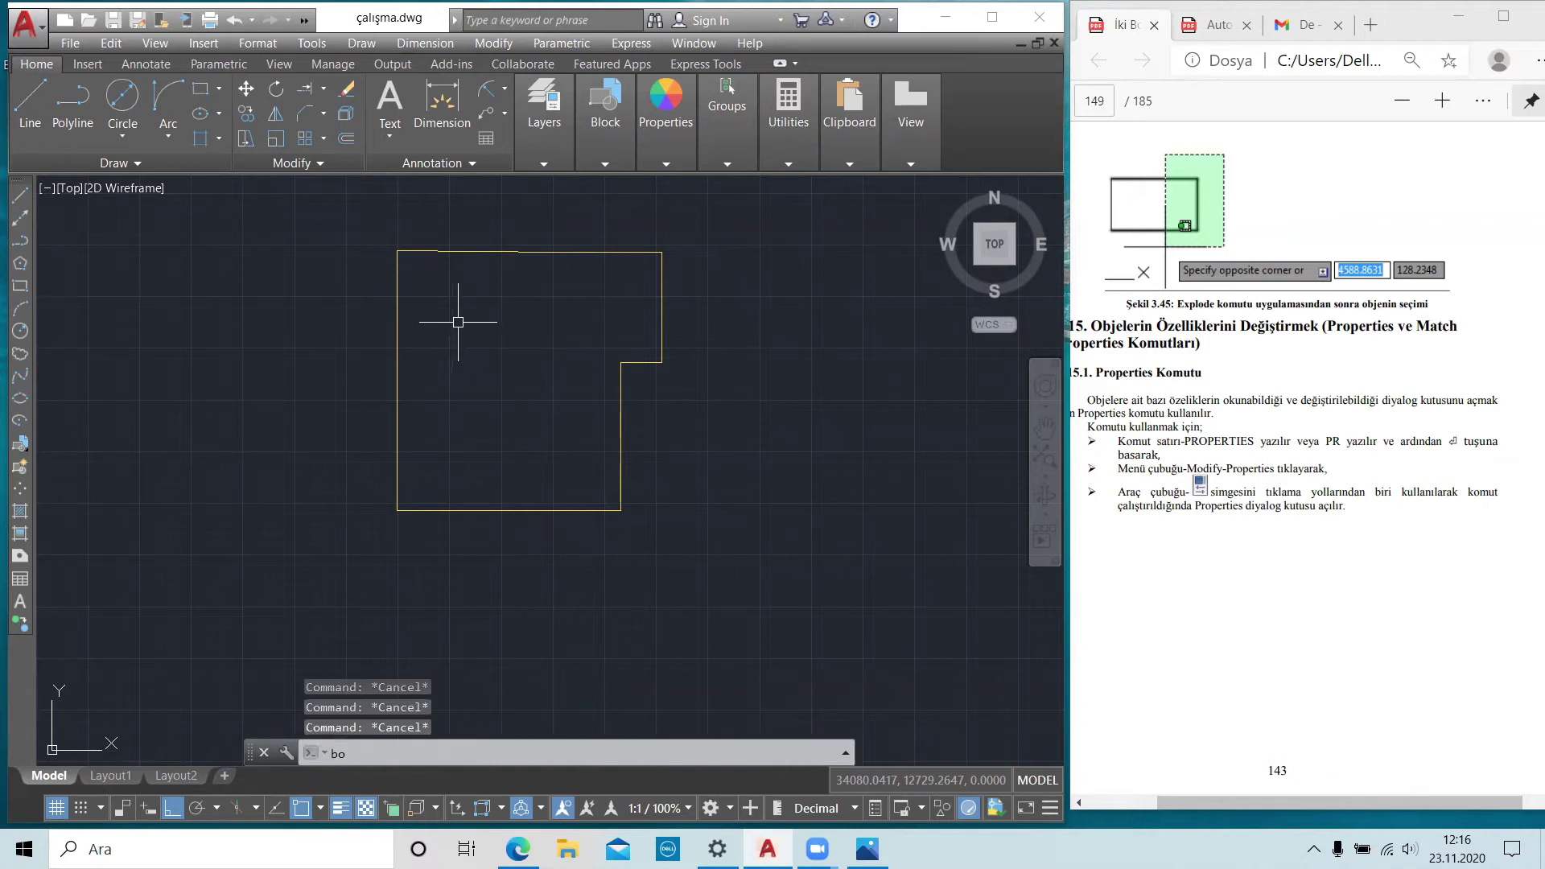
{"action": "key", "text": "Return"}
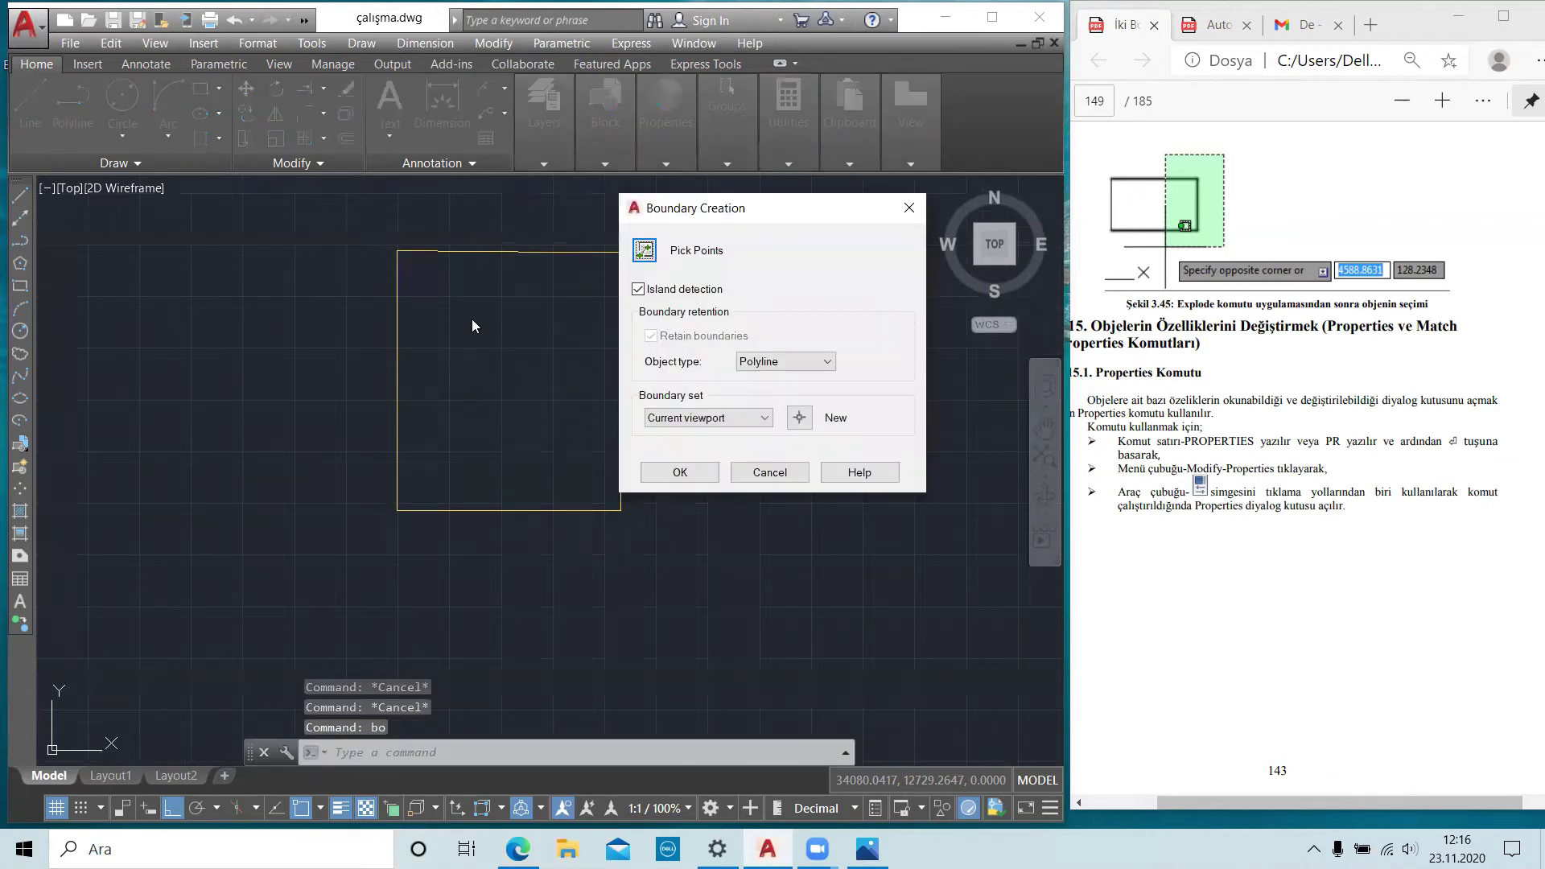
{"action": "left_click", "coordinate": [645, 249]}
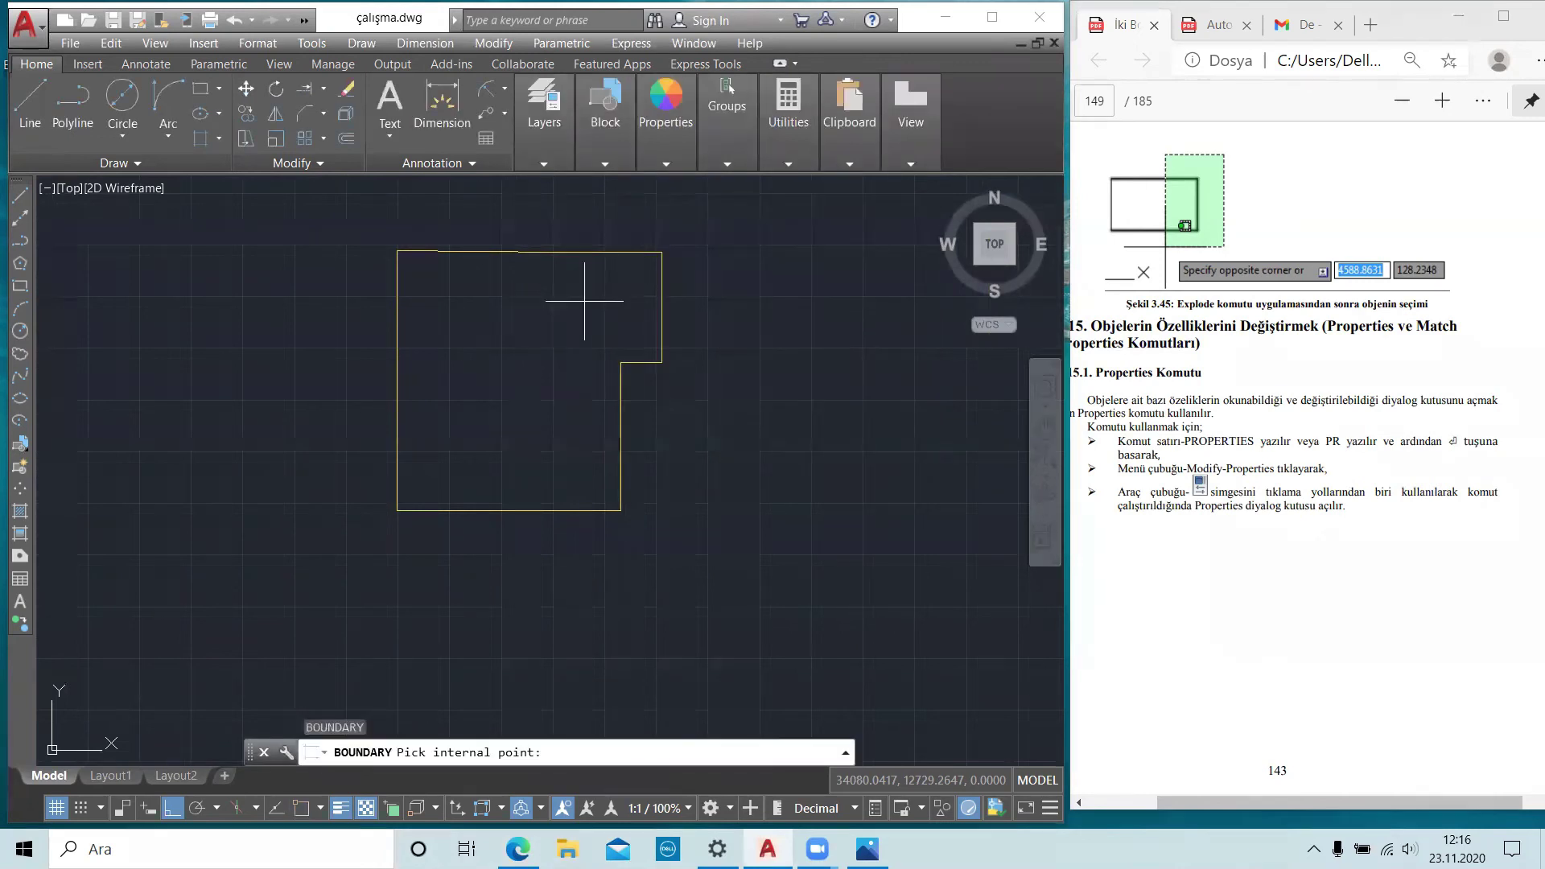
{"action": "left_click", "coordinate": [470, 331]}
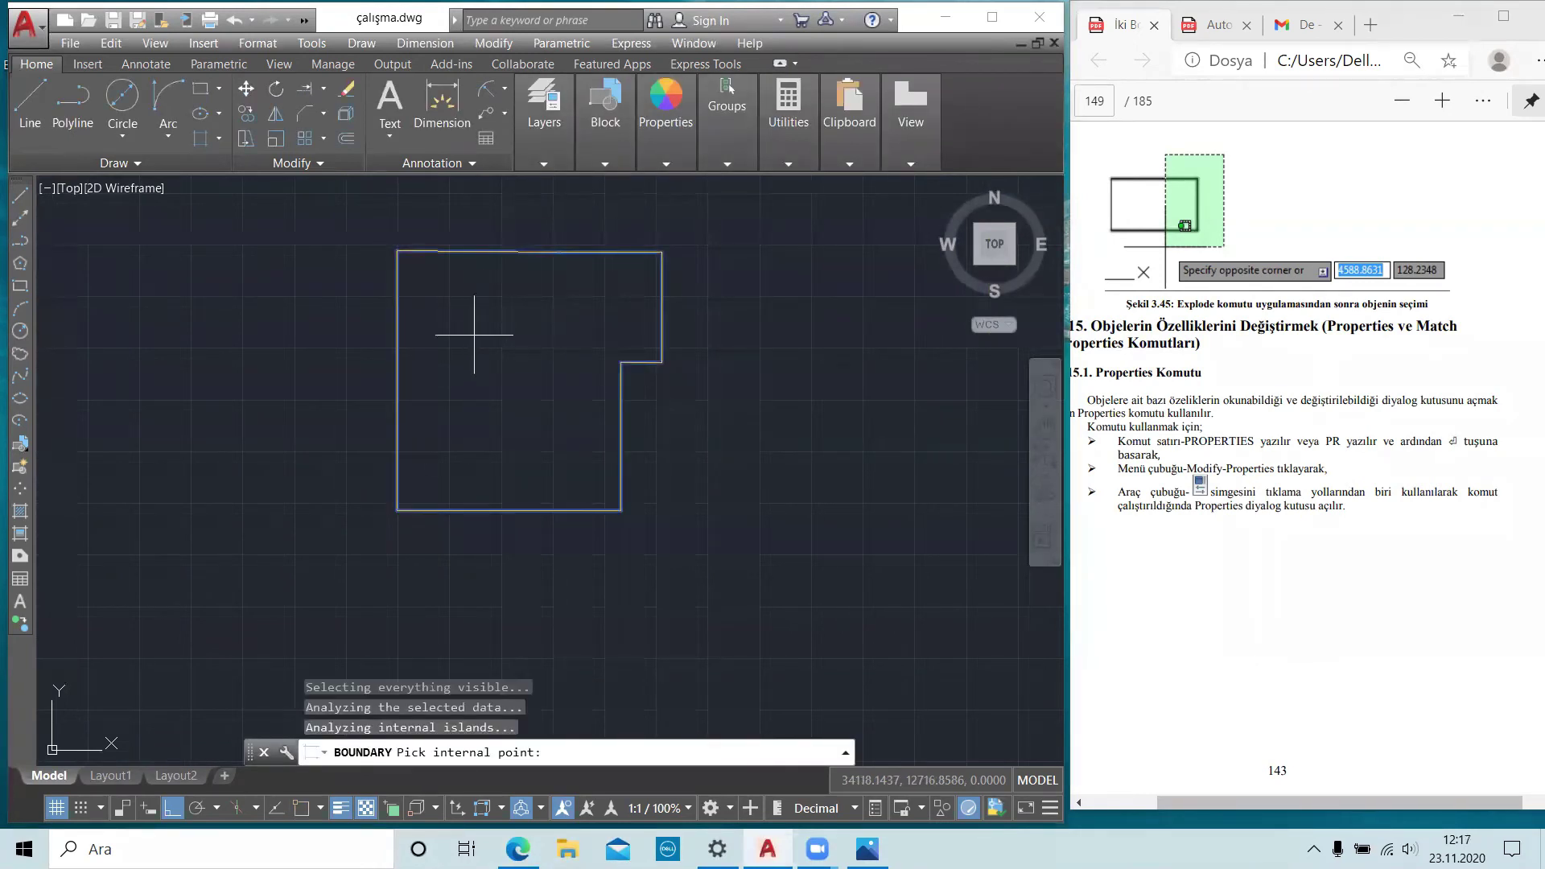
{"action": "key", "text": "Return"}
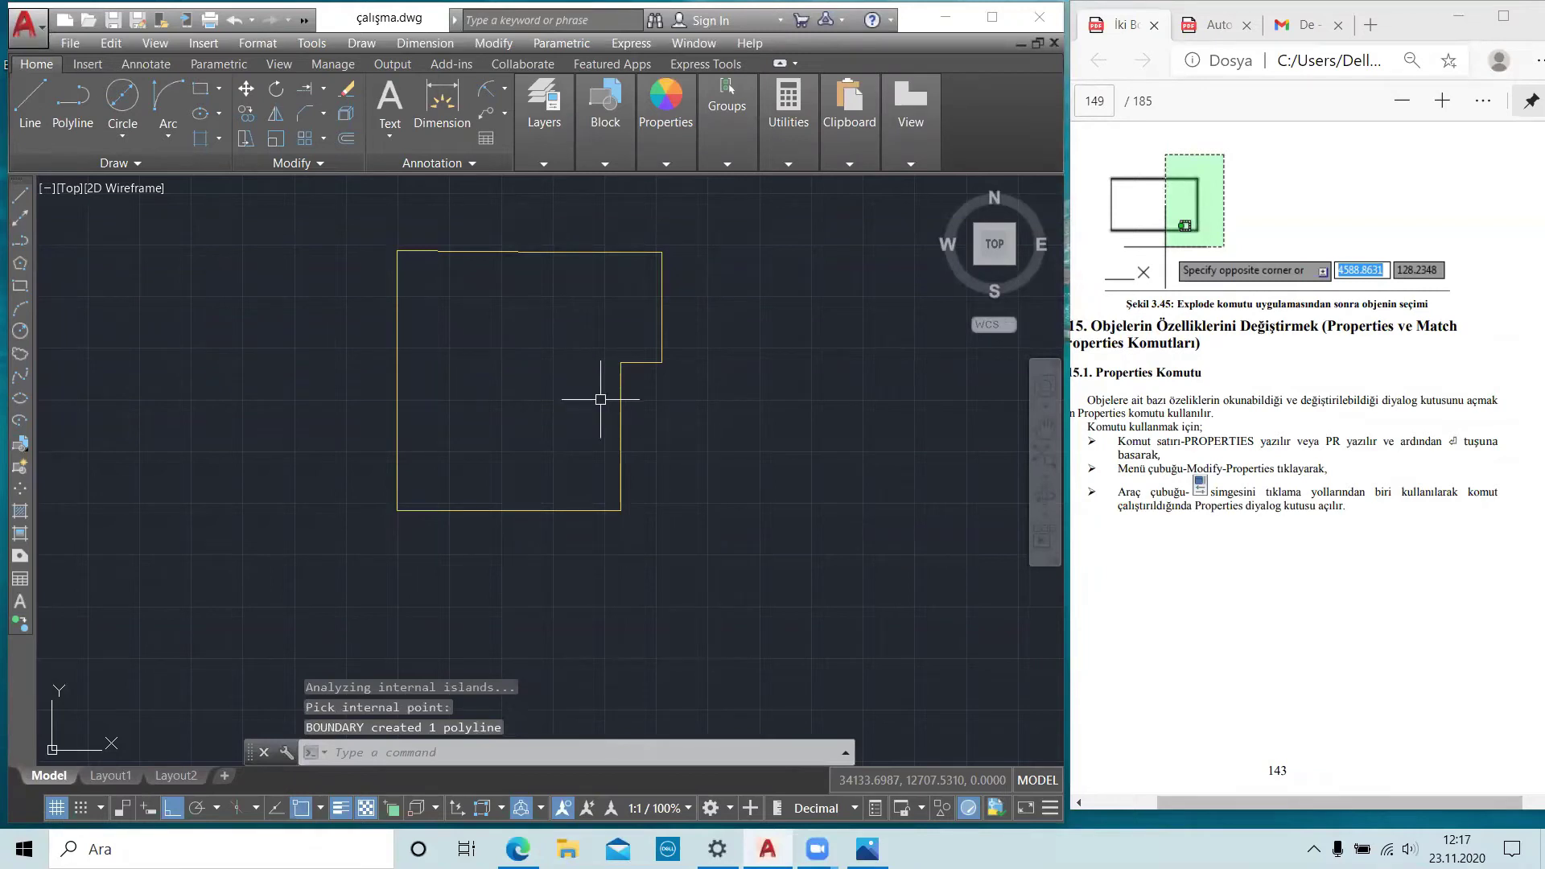
{"action": "key", "text": "Escape"}
{"action": "type", "text": "m"}
{"action": "key", "text": "Return"}
- Move the boundary polyline to the left of the original lines
{"action": "left_click", "coordinate": [620, 406]}
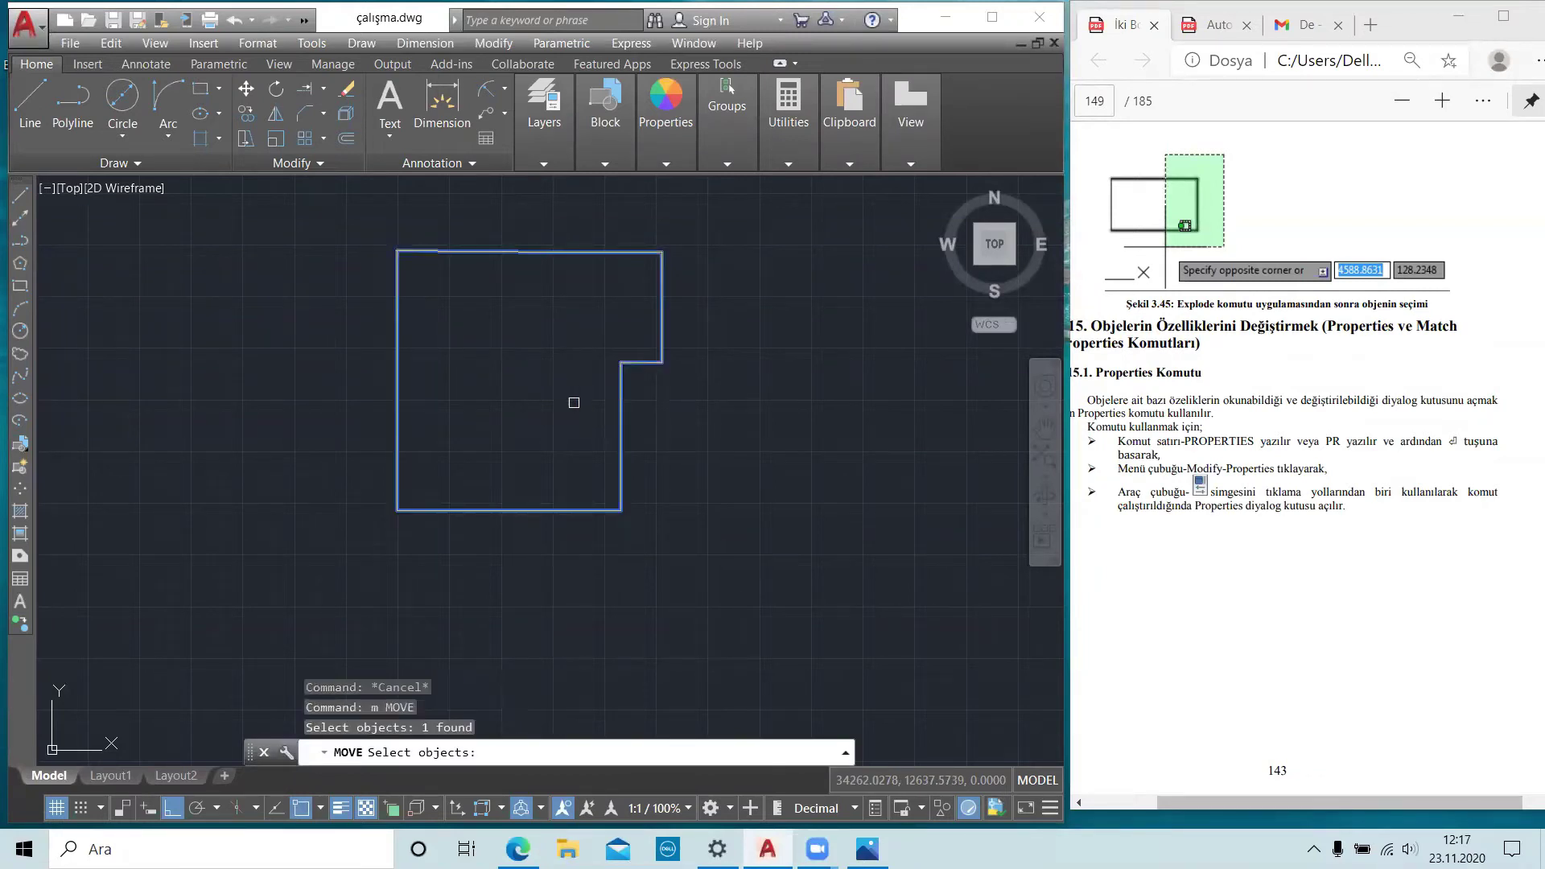
{"action": "key", "text": "Return"}
{"action": "left_click", "coordinate": [544, 407]}
{"action": "left_click", "coordinate": [282, 408]}
{"action": "scroll", "coordinate": [258, 417], "scroll_direction": "up", "scroll_amount": 4}
{"action": "mouse_move", "coordinate": [266, 418]}
{"action": "middle_mouse_down"}
{"action": "mouse_move", "coordinate": [418, 431]}
{"action": "mouse_move", "coordinate": [525, 374]}
{"action": "mouse_move", "coordinate": [546, 341]}
{"action": "middle_mouse_up"}
{"action": "scroll", "coordinate": [417, 430], "scroll_direction": "down", "scroll_amount": 3}
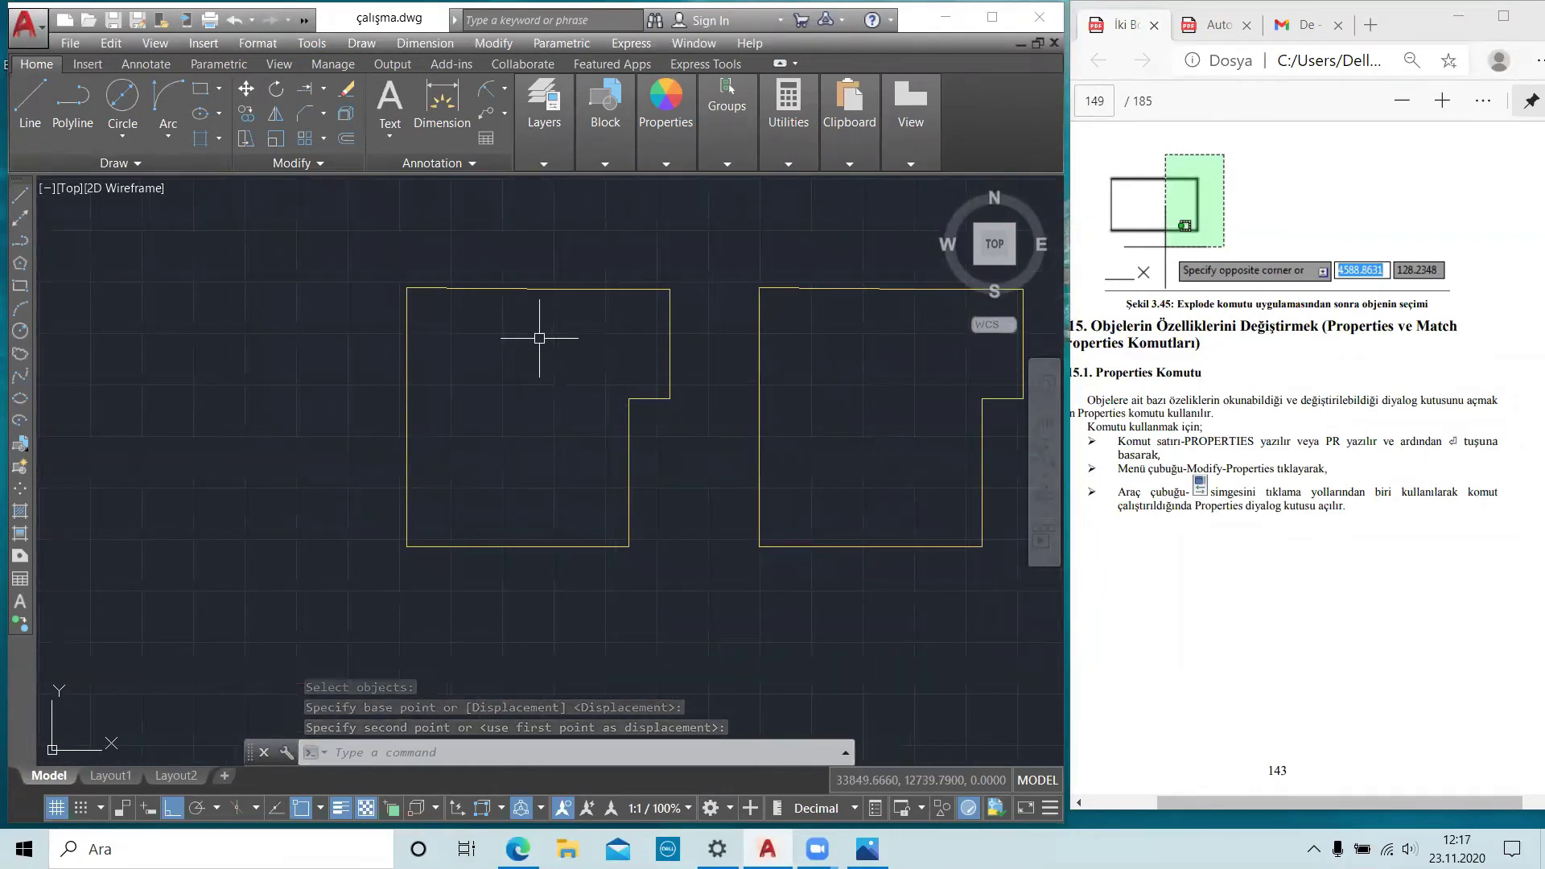
{"action": "key", "text": "Escape"}
- Offset the moved outline 20 units inward
{"action": "type", "text": "o"}
{"action": "key", "text": "Return"}
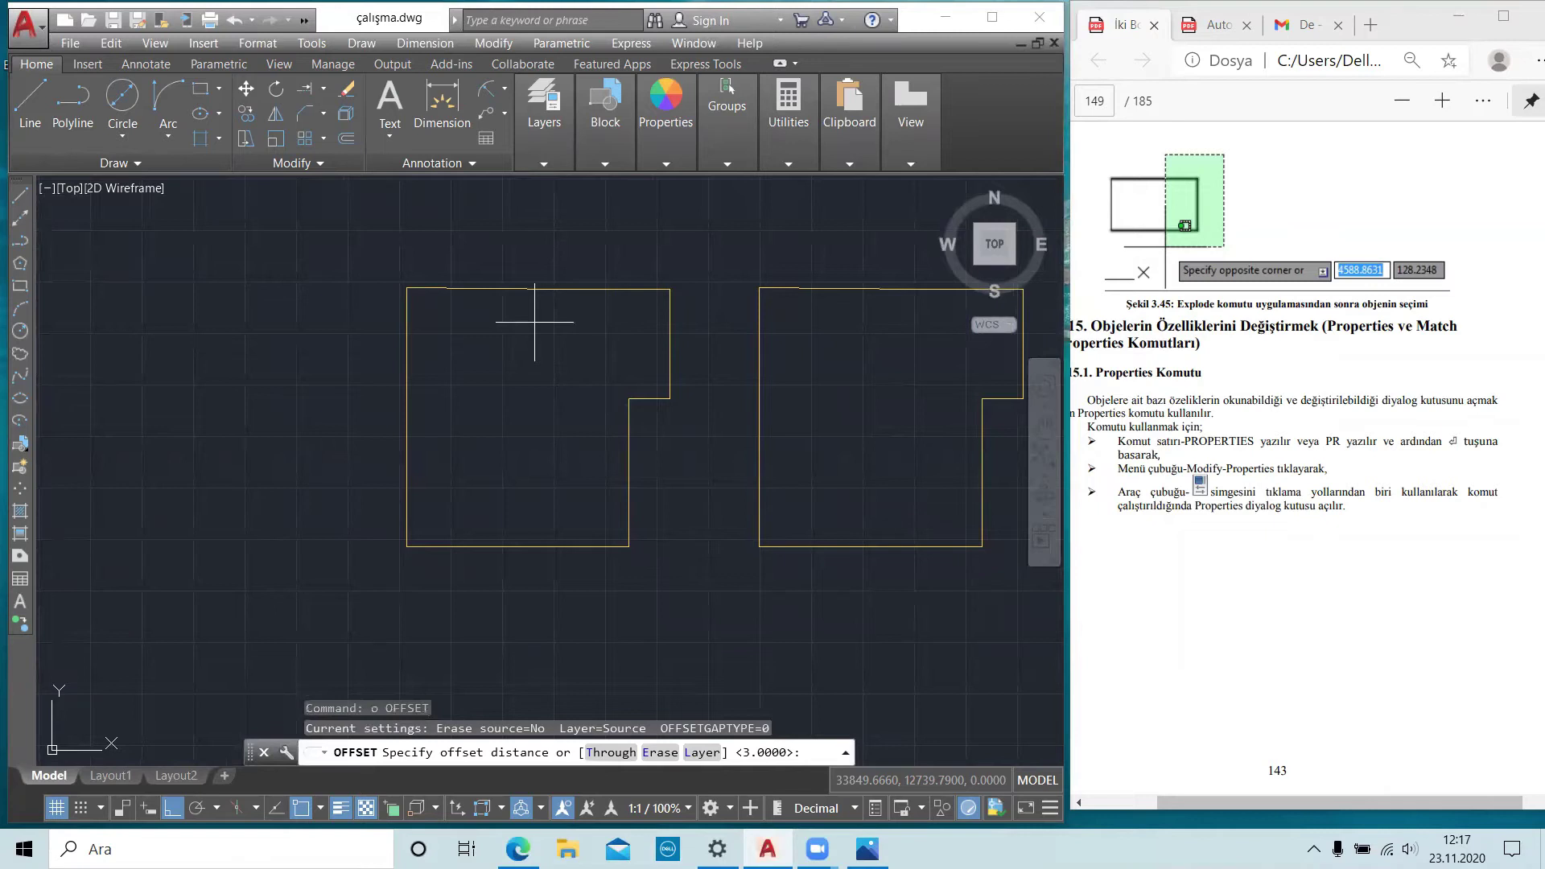
{"action": "key", "text": "Return"}
{"action": "left_click", "coordinate": [535, 295]}
{"action": "left_click", "coordinate": [531, 339]}
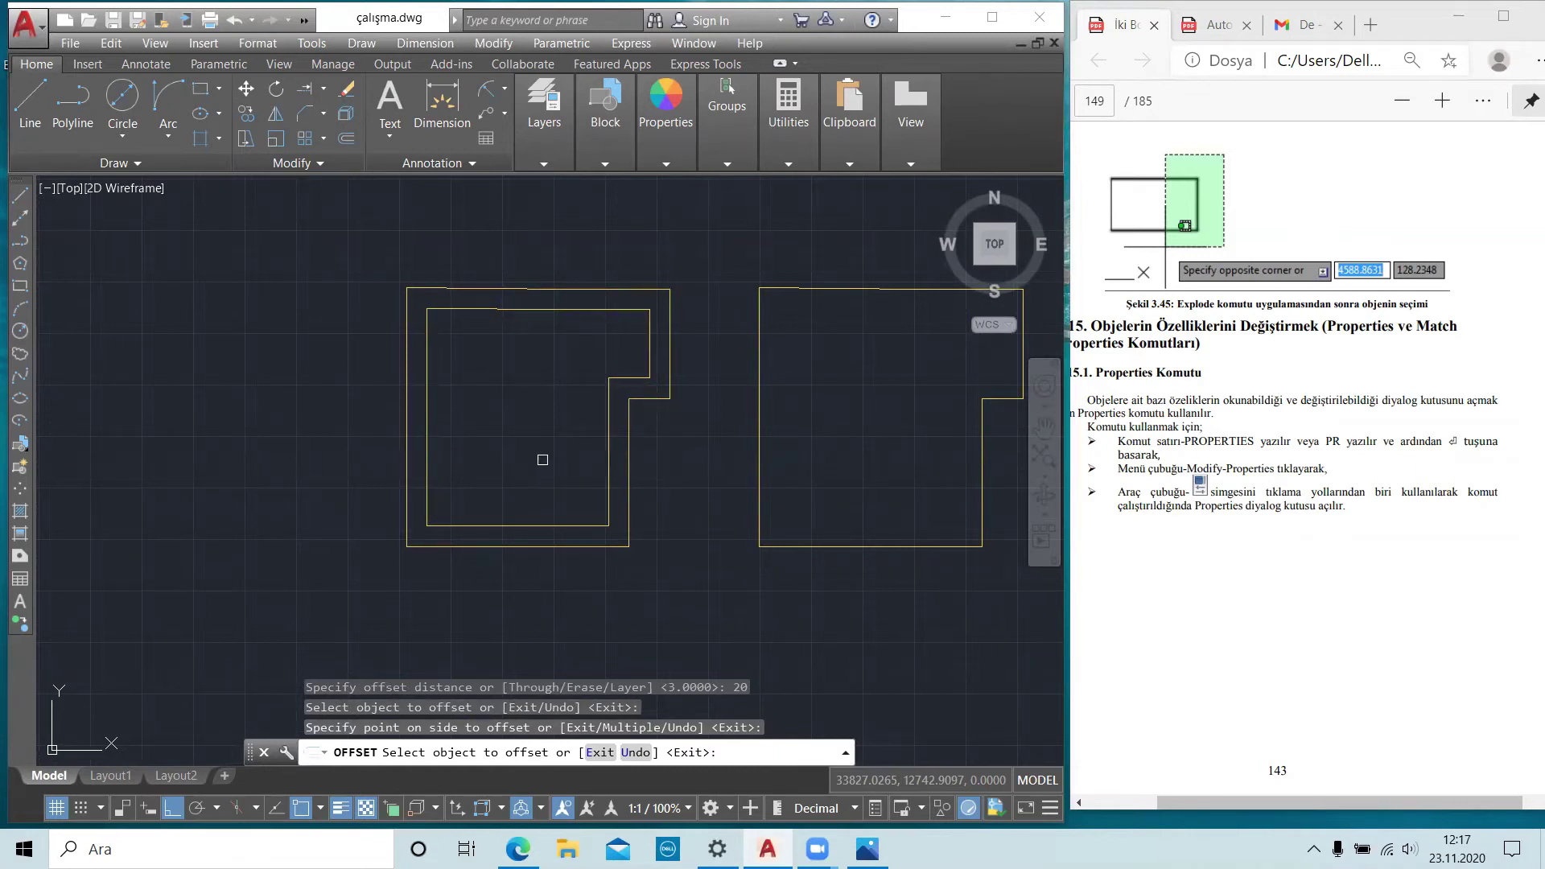
{"action": "scroll", "coordinate": [500, 434], "scroll_direction": "up", "scroll_amount": 2}
{"action": "middle_click_drag", "start_coordinate": [547, 409], "coordinate": [515, 408]}
{"action": "key", "text": "Escape"}
{"action": "key", "text": "Escape"}
{"action": "key", "text": "Escape"}
- Offset both the outer and inner outlines by 3 units to form double walls
{"action": "type", "text": "o"}
{"action": "key", "text": "Return"}
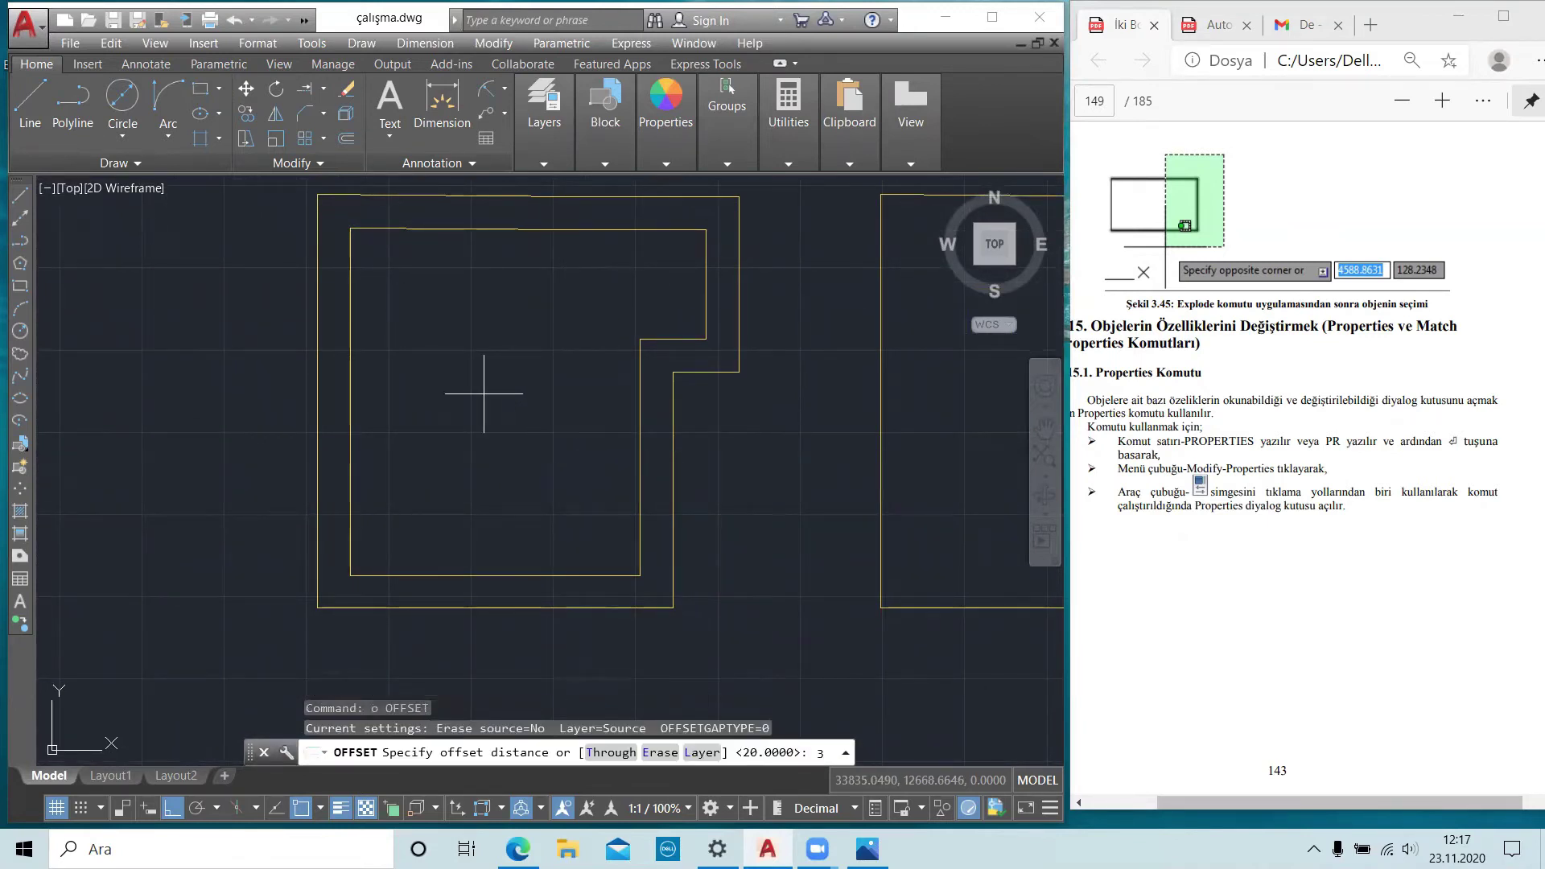
{"action": "key", "text": "Return"}
{"action": "middle_click_drag", "start_coordinate": [486, 363], "coordinate": [519, 350]}
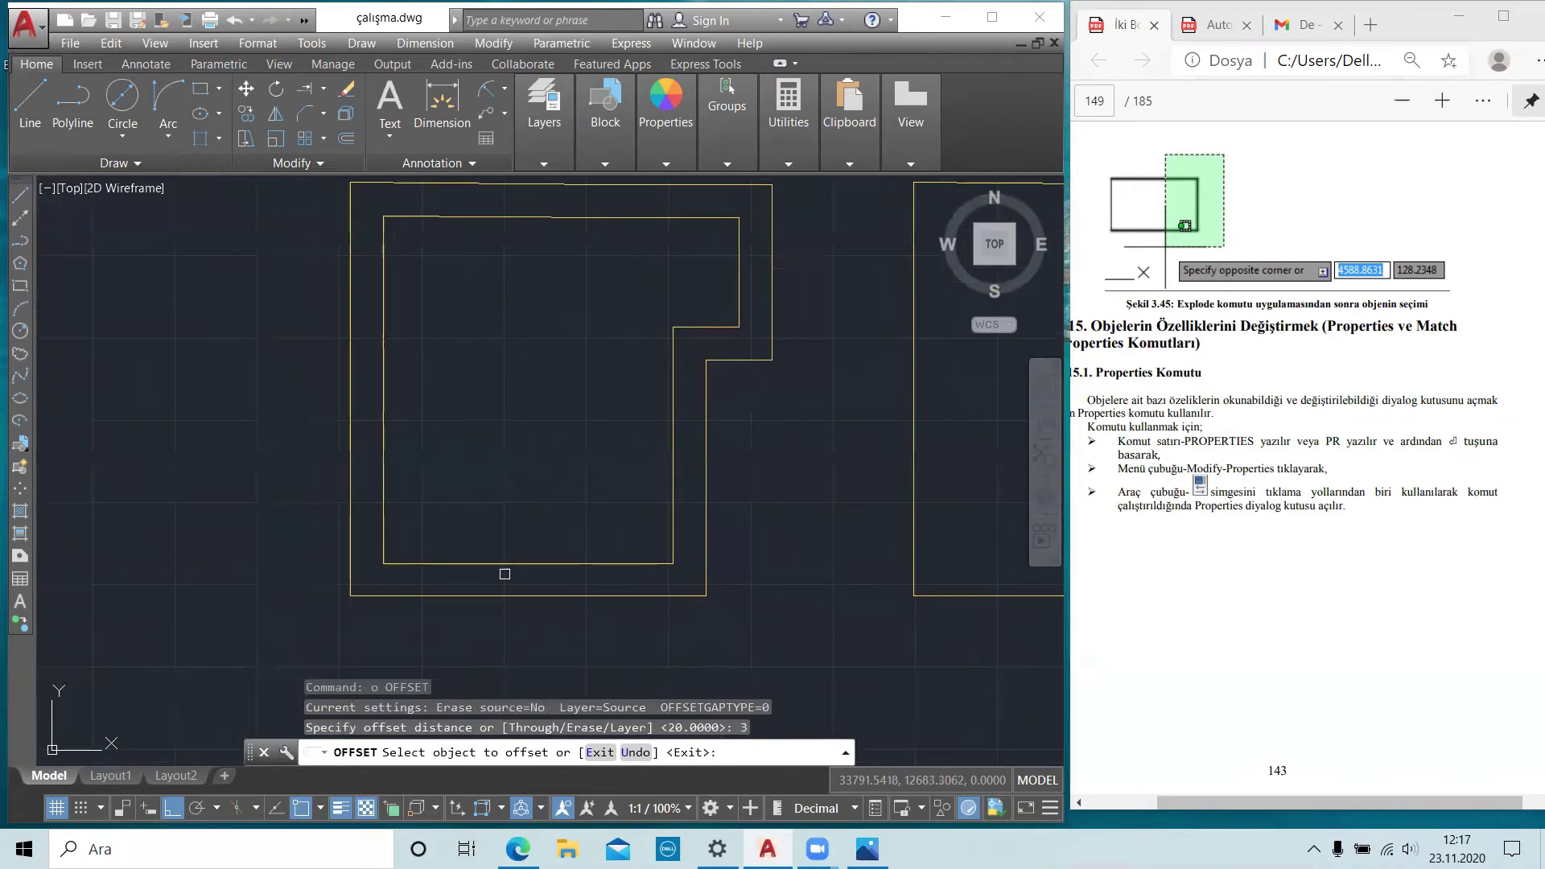
{"action": "left_click", "coordinate": [495, 596]}
{"action": "left_click", "coordinate": [544, 380]}
{"action": "left_click", "coordinate": [495, 564]}
{"action": "left_click", "coordinate": [512, 492]}
{"action": "scroll", "coordinate": [507, 459], "scroll_direction": "down", "scroll_amount": 2}
{"action": "scroll", "coordinate": [507, 451], "scroll_direction": "down", "scroll_amount": 1}
{"action": "scroll", "coordinate": [556, 386], "scroll_direction": "up", "scroll_amount": 5}
{"action": "scroll", "coordinate": [584, 396], "scroll_direction": "down", "scroll_amount": 1}
{"action": "scroll", "coordinate": [584, 396], "scroll_direction": "down", "scroll_amount": 1}
{"action": "scroll", "coordinate": [585, 396], "scroll_direction": "down", "scroll_amount": 1}
{"action": "key", "text": "Escape"}
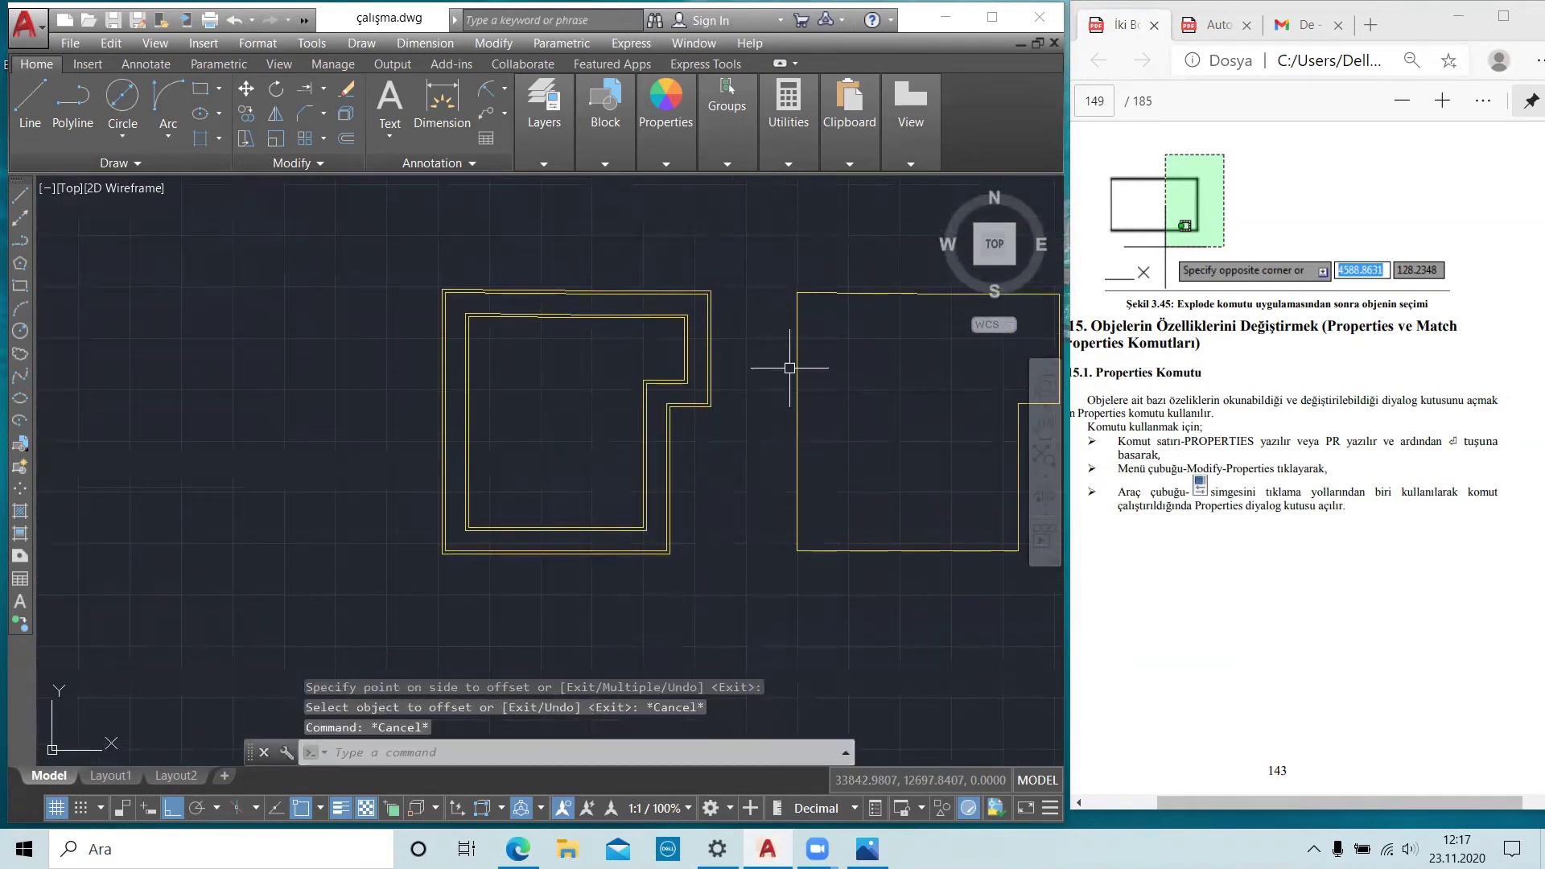
- Offset the right outline's top and bottom edges 3 units outward
{"action": "mouse_move", "coordinate": [833, 333]}
{"action": "middle_mouse_down"}
{"action": "mouse_move", "coordinate": [621, 330]}
{"action": "mouse_move", "coordinate": [679, 303]}
{"action": "middle_mouse_up"}
{"action": "key", "text": "Escape"}
{"action": "key", "text": "Escape"}
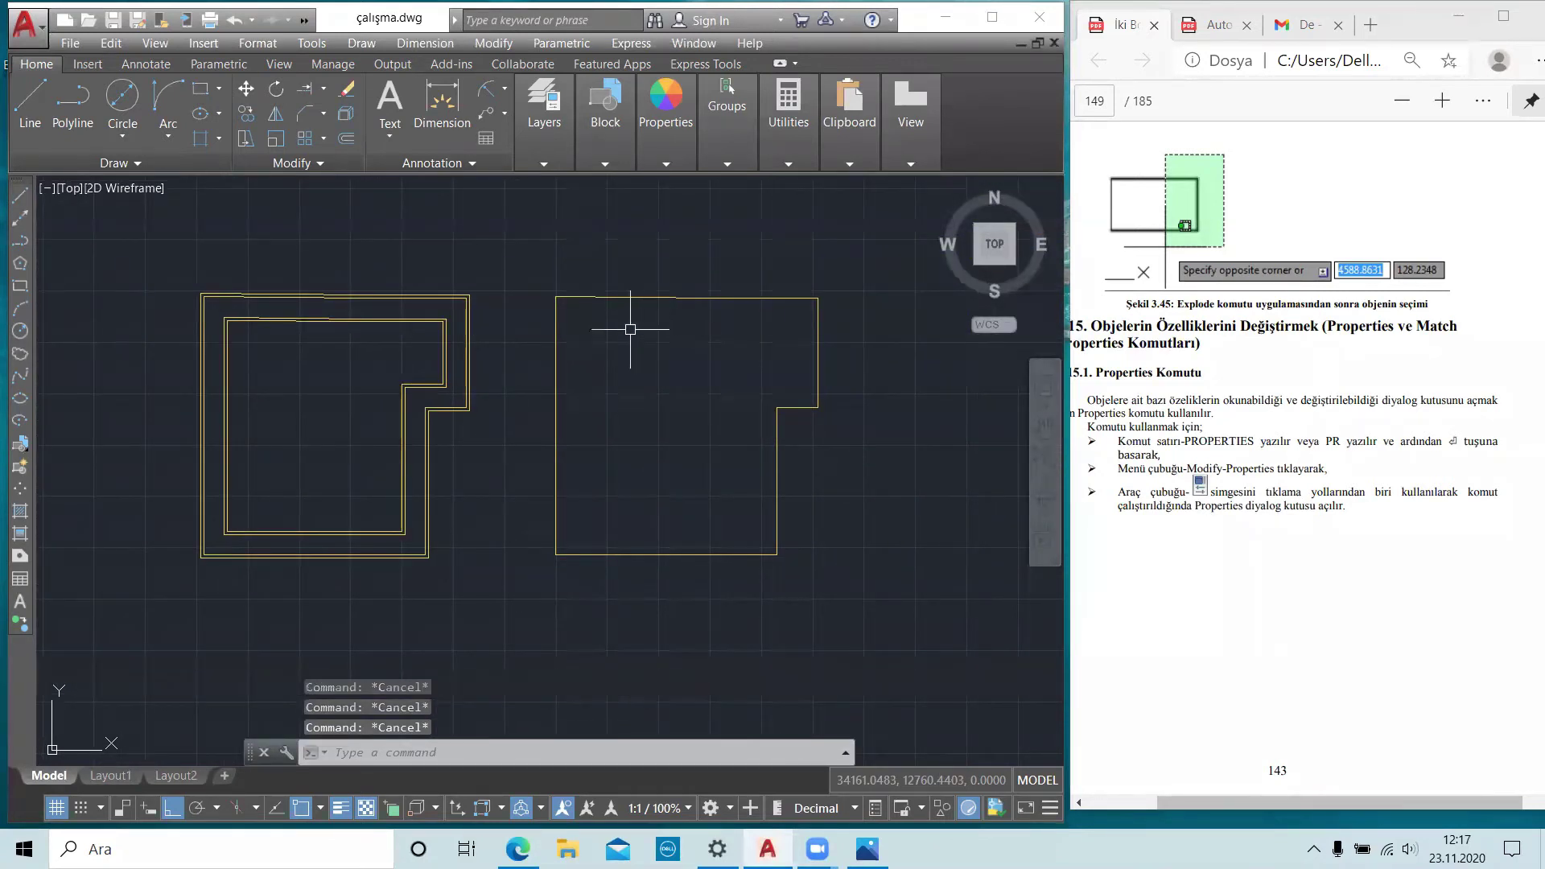
{"action": "type", "text": "o"}
{"action": "key", "text": "Return"}
{"action": "type", "text": "3"}
{"action": "key", "text": "Return"}
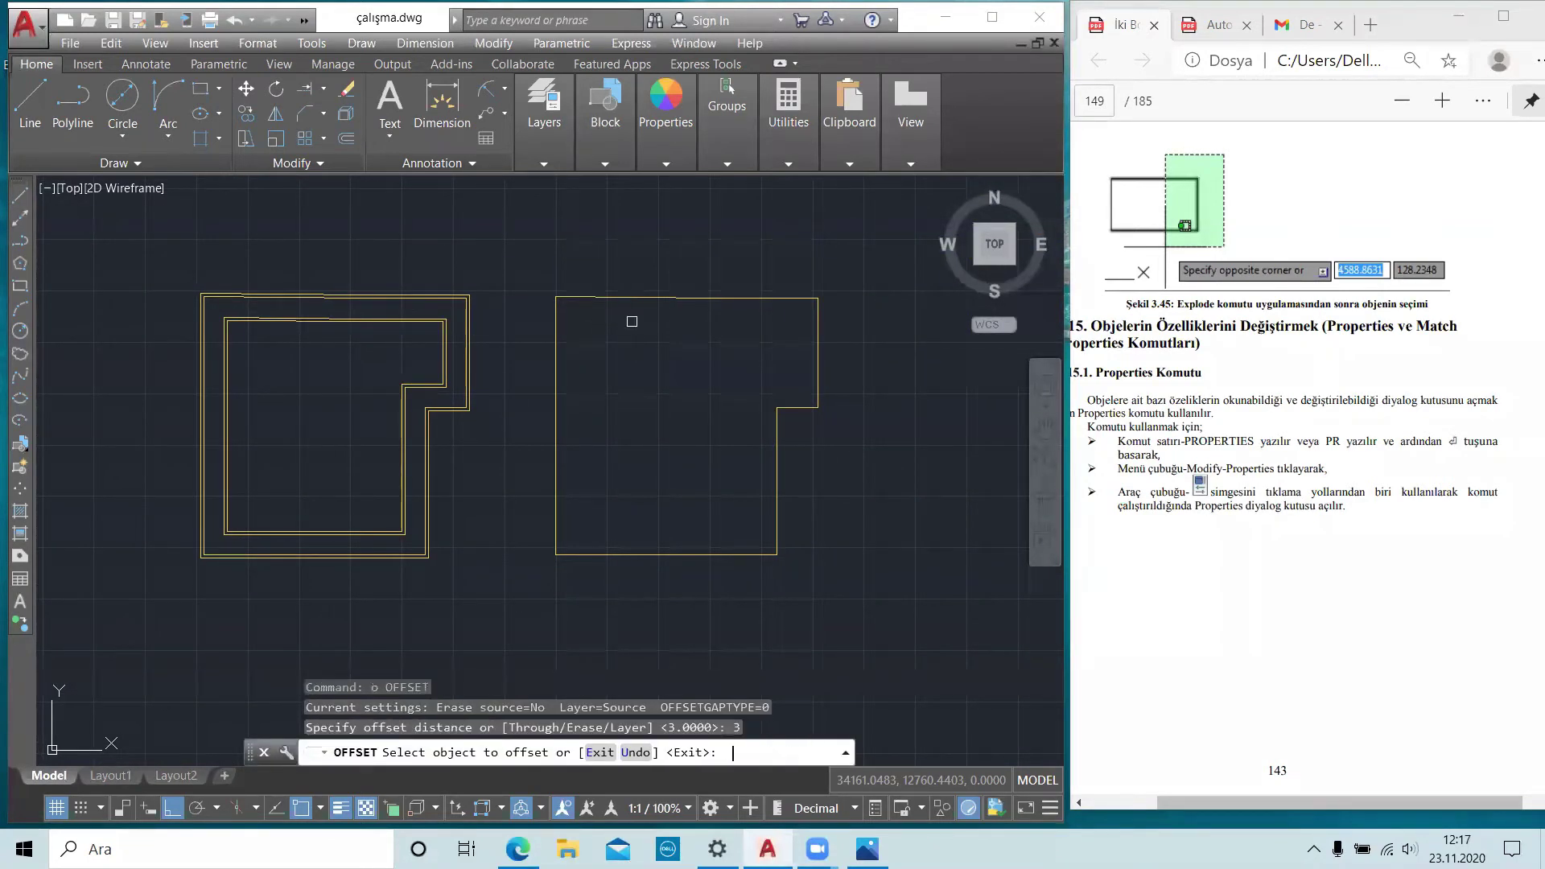
{"action": "left_click", "coordinate": [633, 294]}
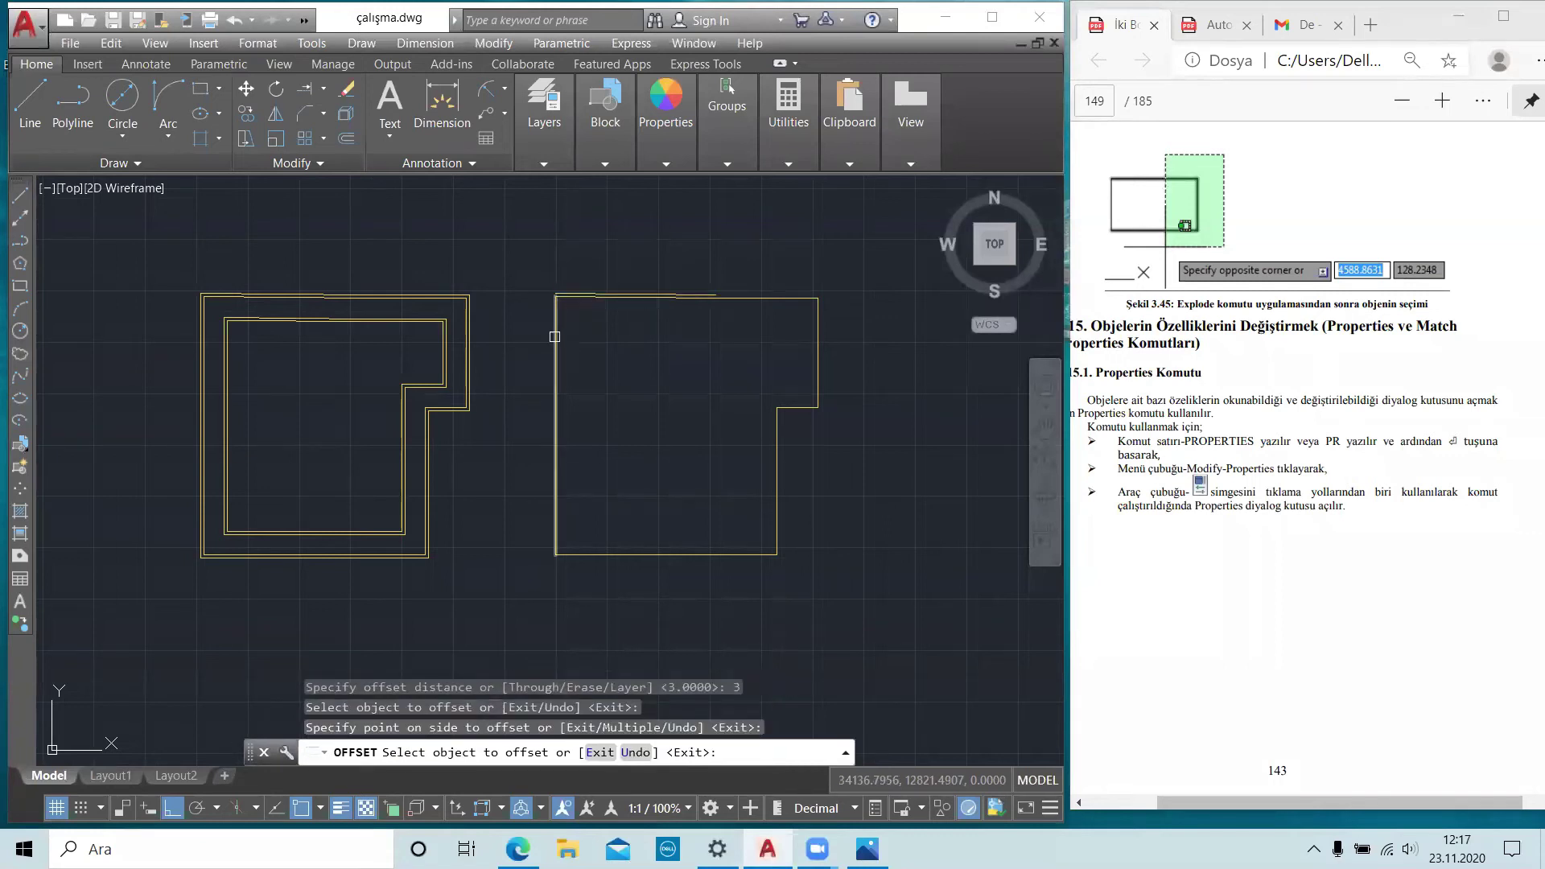
{"action": "left_click", "coordinate": [605, 555]}
{"action": "left_click", "coordinate": [641, 587]}
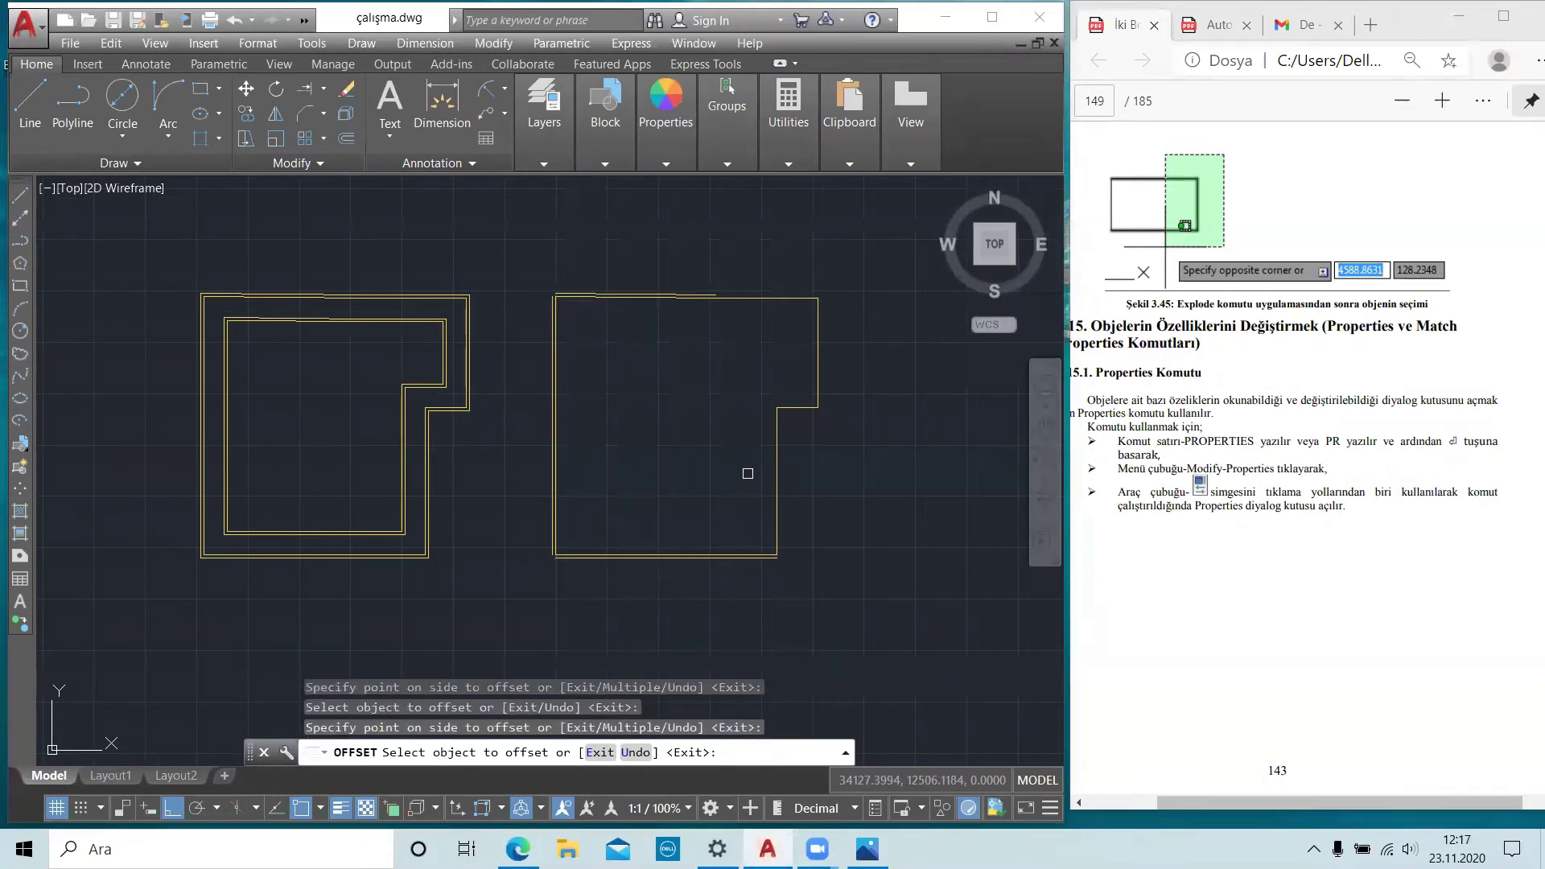
- Offset the right and upper-right edges 3 units outward, then pan to the corner
{"action": "left_click", "coordinate": [777, 465]}
{"action": "left_click", "coordinate": [807, 417]}
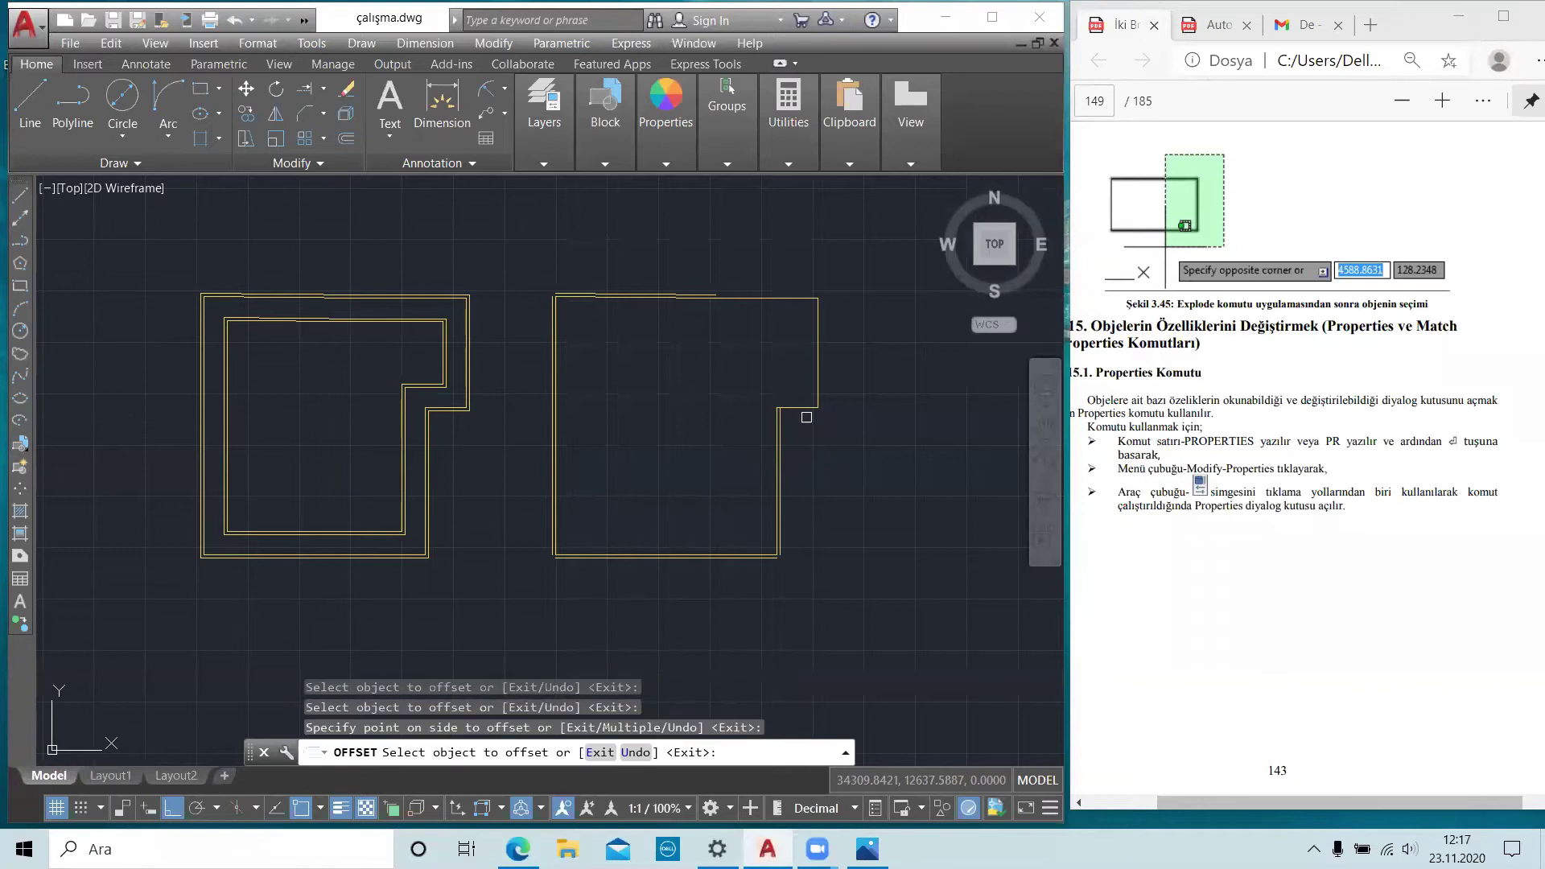
{"action": "left_click", "coordinate": [818, 349]}
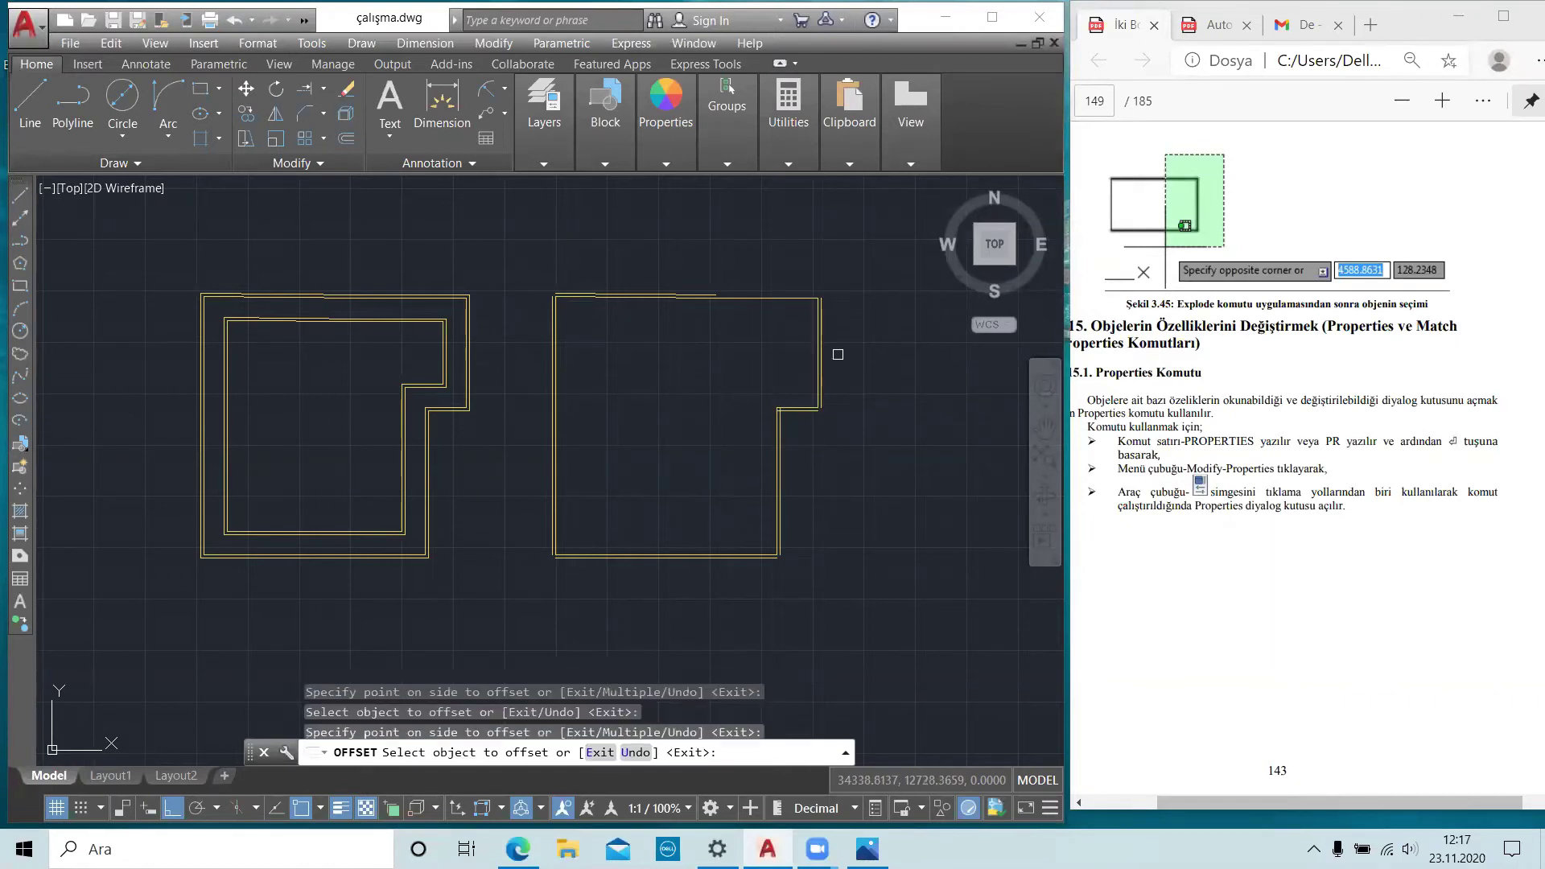
{"action": "key", "text": "Escape"}
{"action": "key", "text": "Escape"}
{"action": "scroll", "coordinate": [784, 299], "scroll_direction": "up", "scroll_amount": 4}
{"action": "middle_click_drag", "start_coordinate": [787, 328], "coordinate": [696, 346]}
{"action": "key", "text": "Escape"}
{"action": "key", "text": "Escape"}
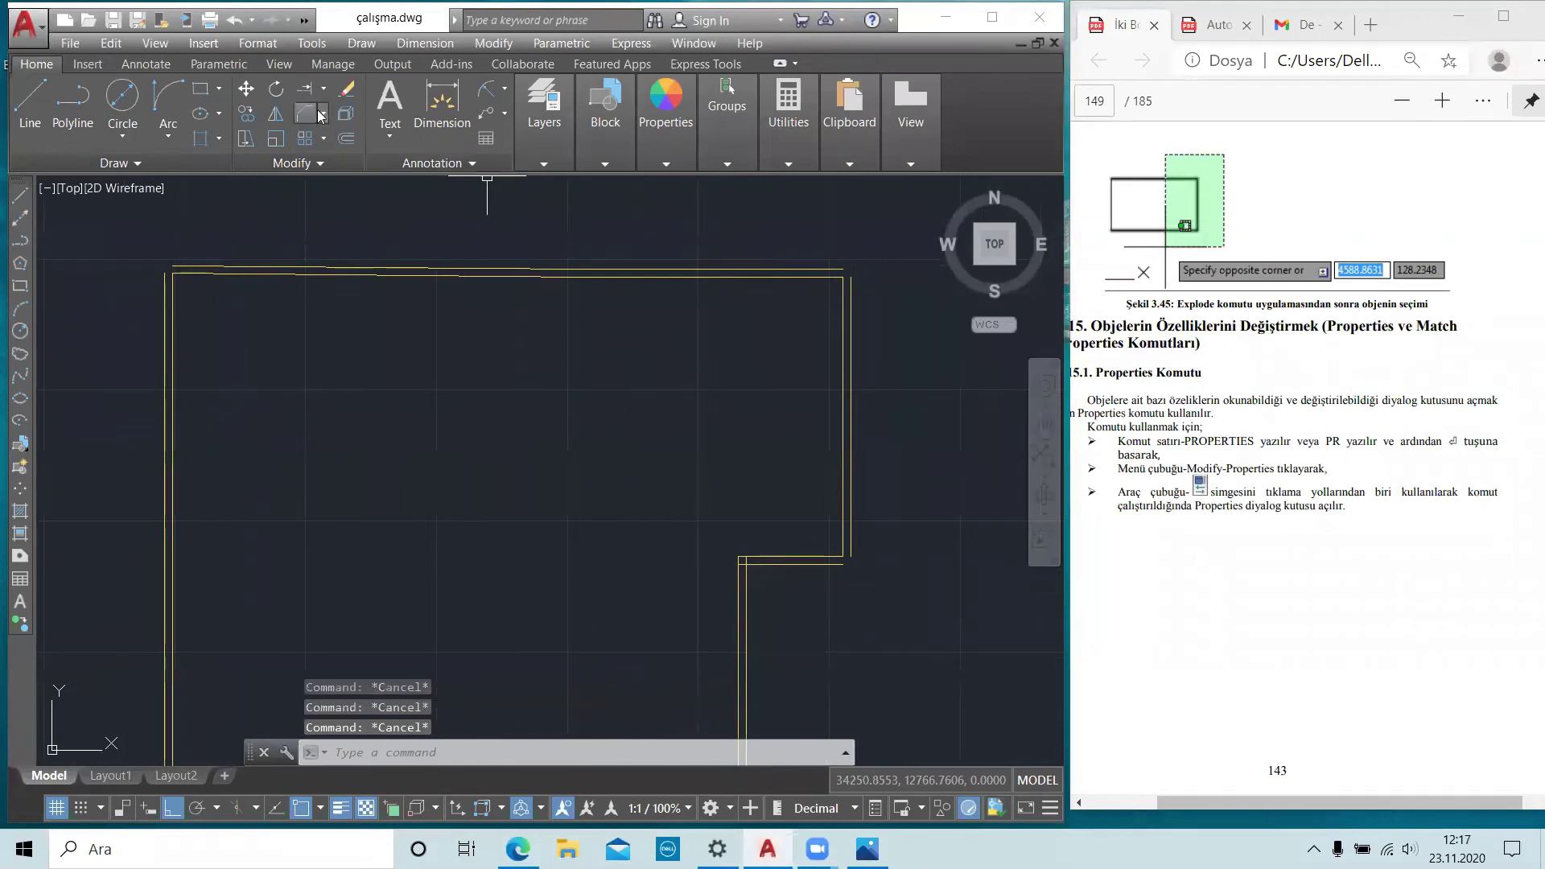
- Begin a fillet from the Modify panel on the top offset line, then cancel it
{"action": "left_click", "coordinate": [325, 115]}
{"action": "left_click", "coordinate": [348, 149]}
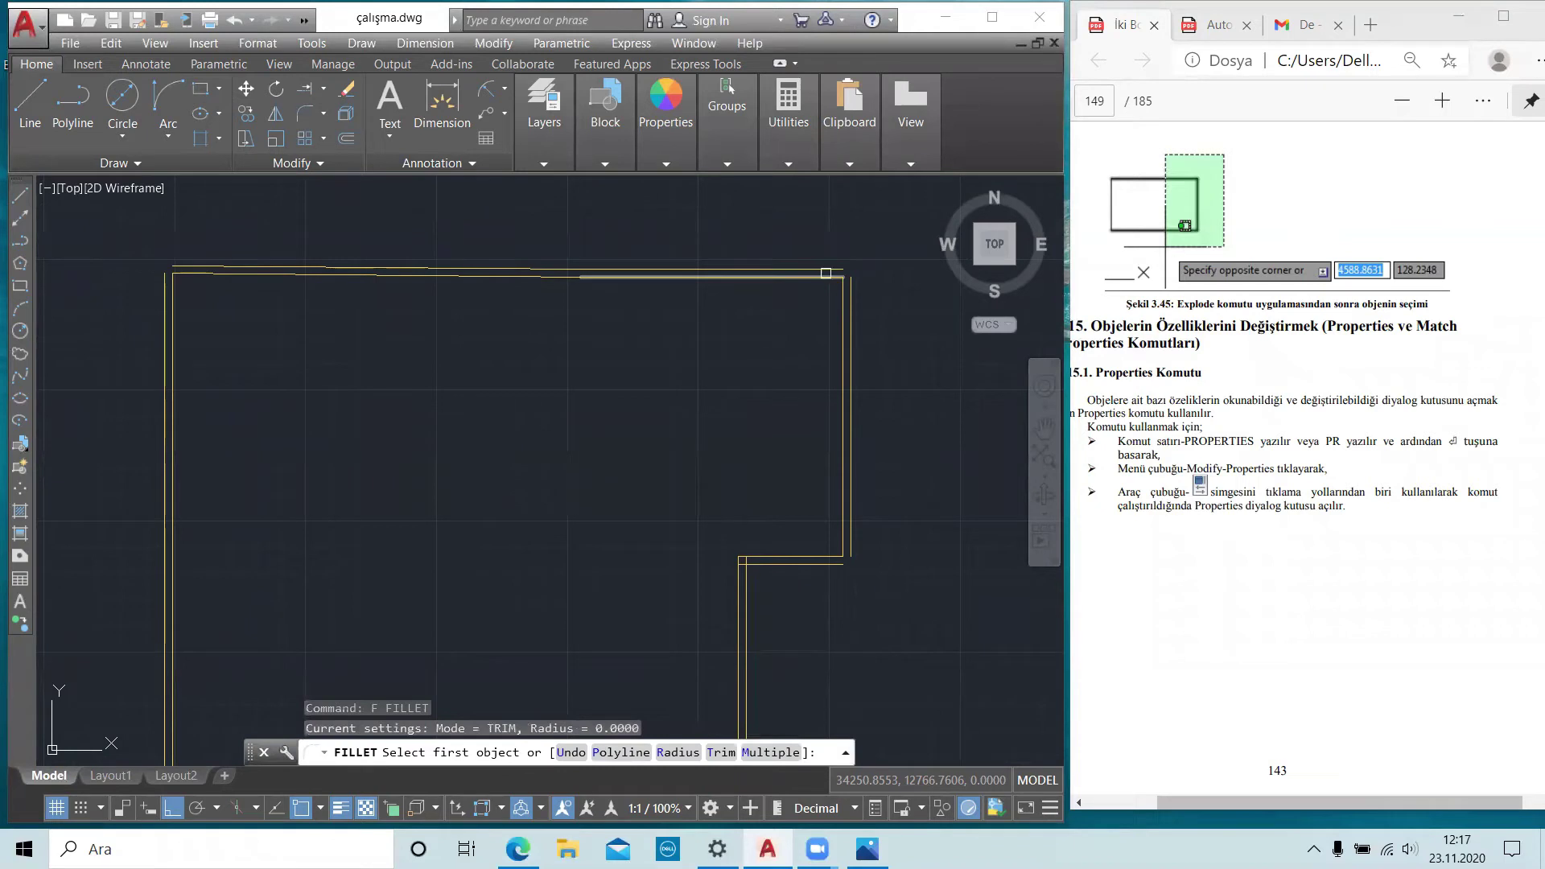
{"action": "left_click", "coordinate": [845, 279]}
{"action": "key", "text": "Escape"}
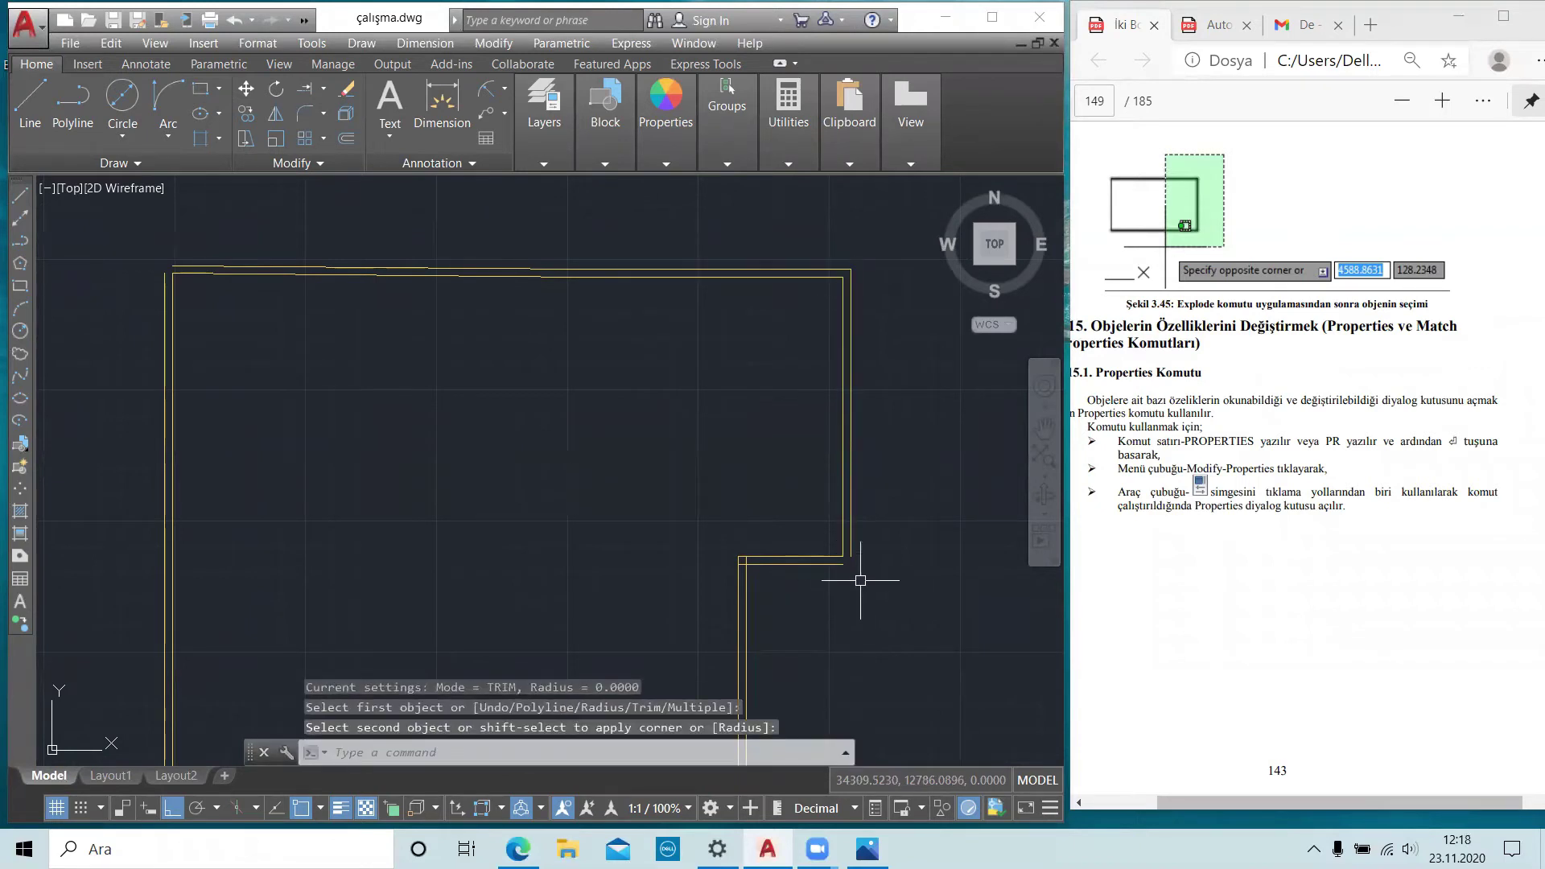
{"action": "scroll", "coordinate": [850, 583], "scroll_direction": "up", "scroll_amount": 4}
- Fillet the step corner's two offset lines into a sharp zero-radius corner
{"action": "type", "text": "f"}
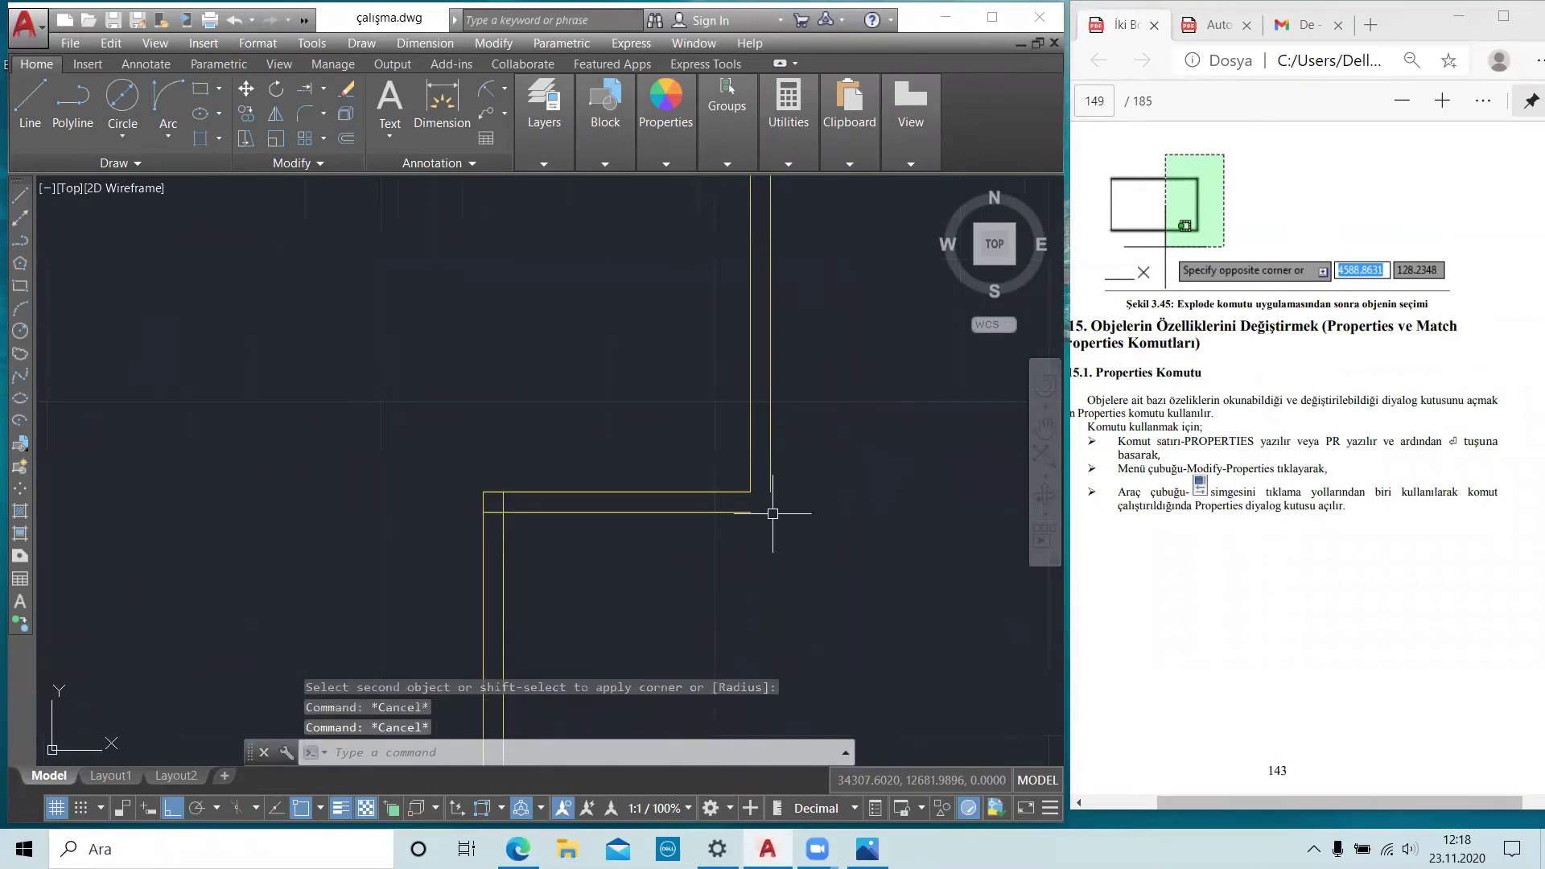
{"action": "key", "text": "Return"}
{"action": "left_click", "coordinate": [770, 467]}
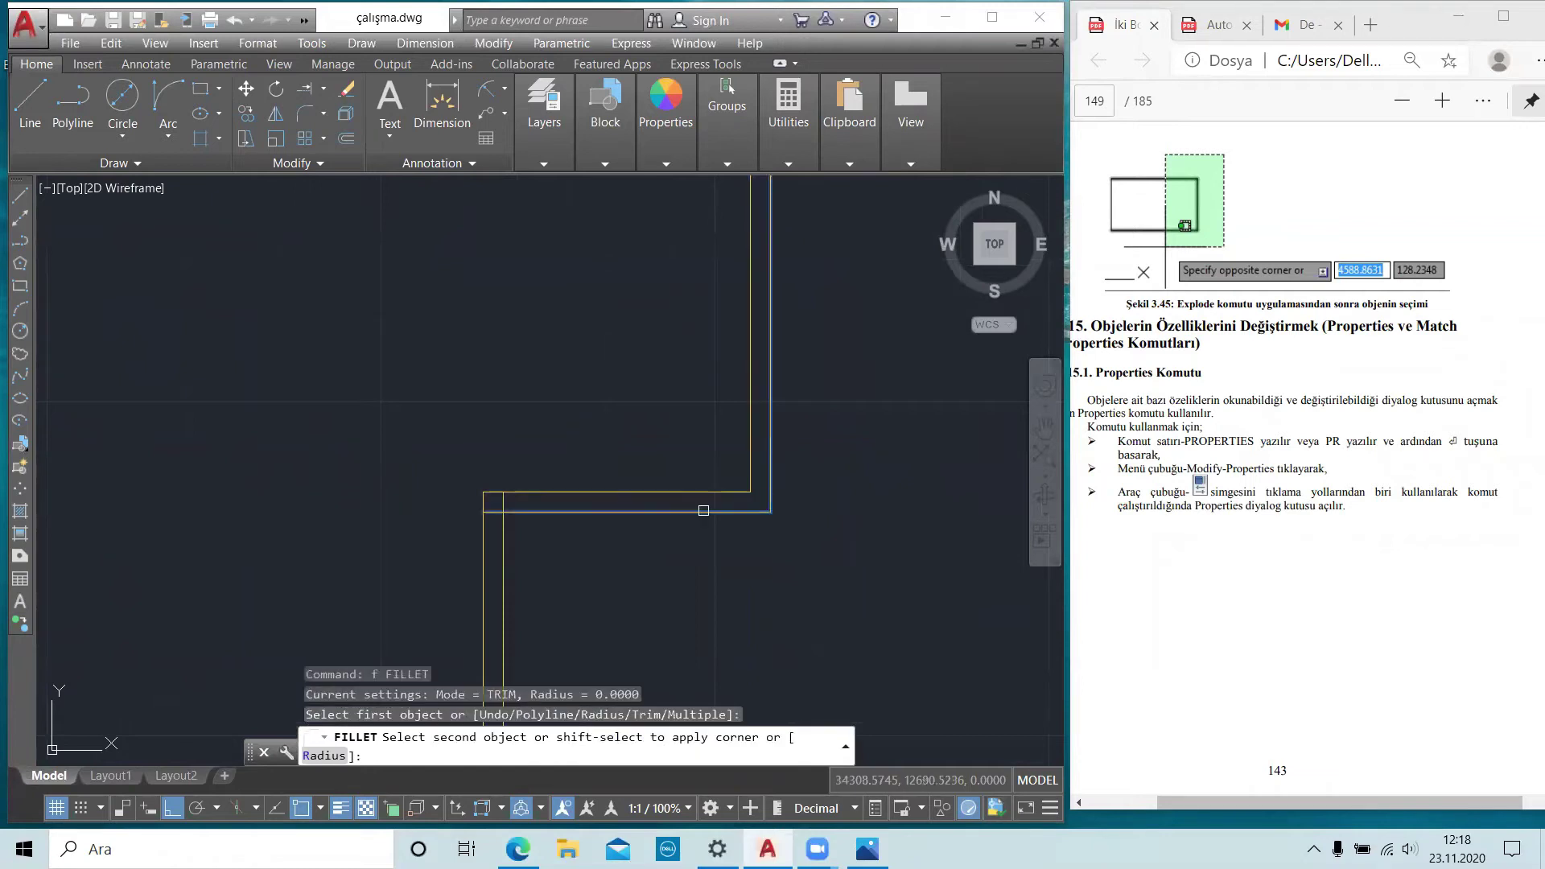
{"action": "left_click", "coordinate": [563, 512]}
{"action": "scroll", "coordinate": [563, 512], "scroll_direction": "down", "scroll_amount": 3}
{"action": "scroll", "coordinate": [644, 499], "scroll_direction": "down", "scroll_amount": 3}
{"action": "scroll", "coordinate": [612, 486], "scroll_direction": "down", "scroll_amount": 1}
{"action": "scroll", "coordinate": [352, 460], "scroll_direction": "up", "scroll_amount": 4}
{"action": "scroll", "coordinate": [413, 475], "scroll_direction": "down", "scroll_amount": 4}
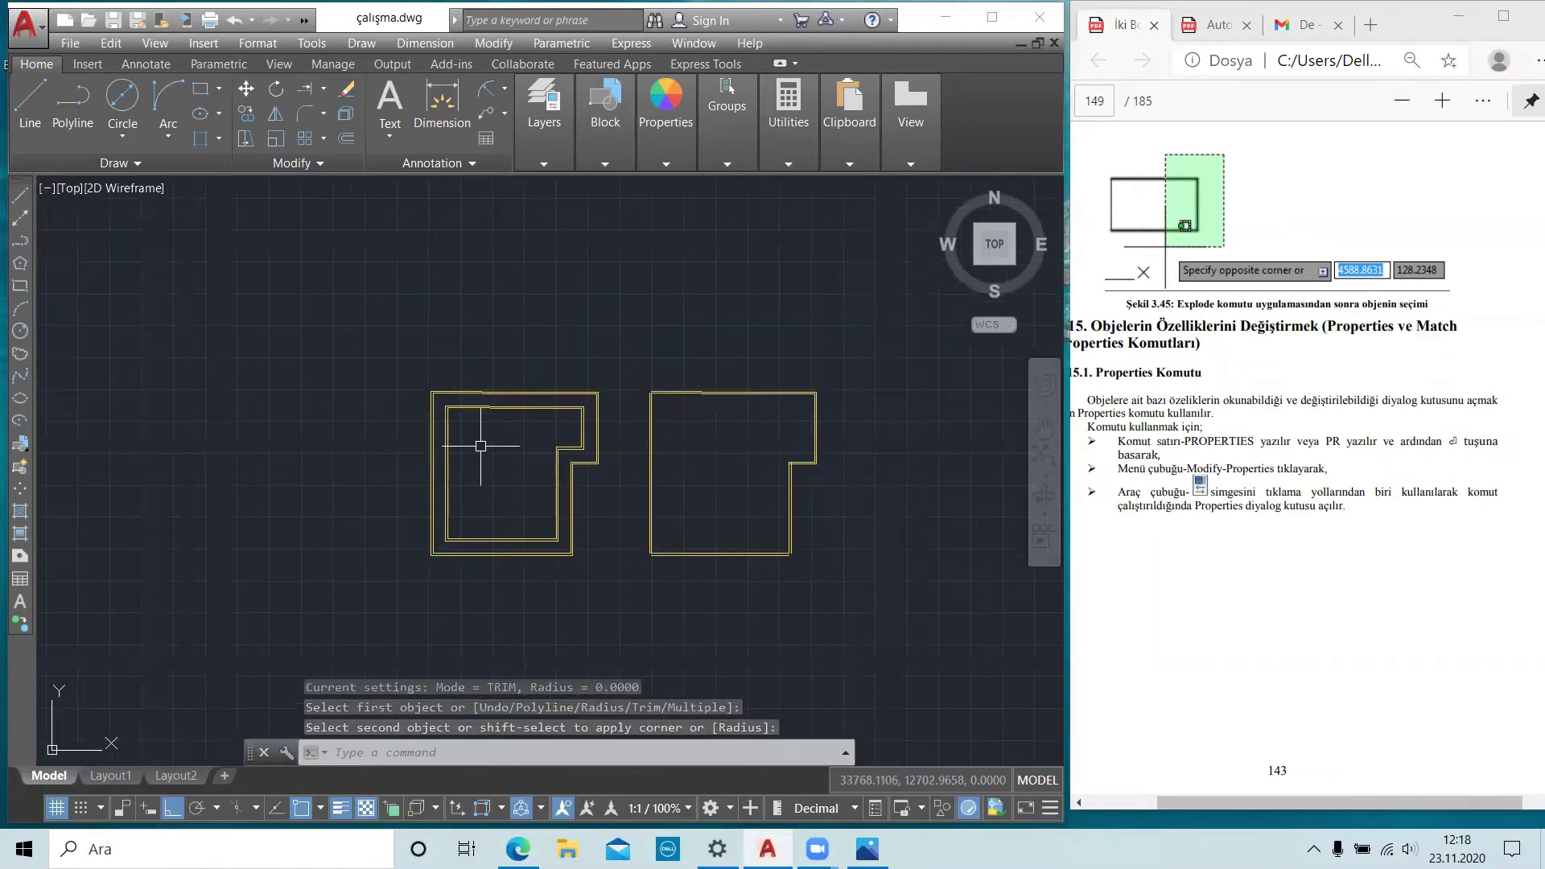
{"action": "scroll", "coordinate": [569, 409], "scroll_direction": "up", "scroll_amount": 3}
{"action": "scroll", "coordinate": [567, 406], "scroll_direction": "down", "scroll_amount": 2}
{"action": "scroll", "coordinate": [571, 403], "scroll_direction": "down", "scroll_amount": 3}
{"action": "scroll", "coordinate": [588, 391], "scroll_direction": "up", "scroll_amount": 5}
- Zoom far out to free empty space around the two outlines
{"action": "scroll", "coordinate": [614, 400], "scroll_direction": "down", "scroll_amount": 3}
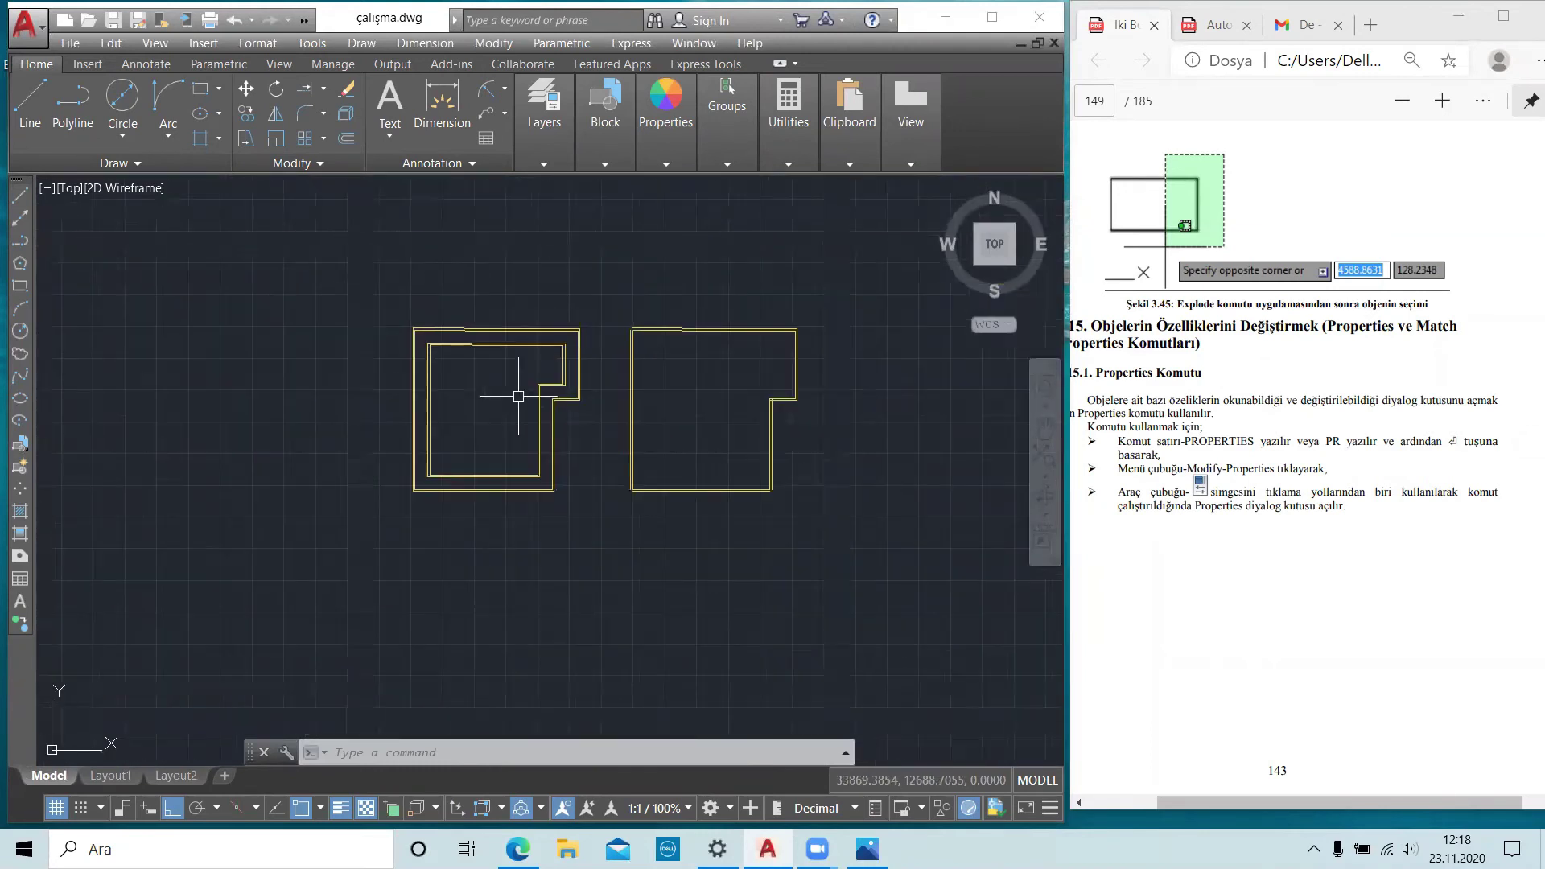
{"action": "scroll", "coordinate": [1110, 473], "scroll_direction": "down", "scroll_amount": 10}
{"action": "scroll", "coordinate": [1159, 471], "scroll_direction": "down", "scroll_amount": 15}
{"action": "scroll", "coordinate": [1165, 469], "scroll_direction": "down", "scroll_amount": 15}
{"action": "scroll", "coordinate": [1162, 476], "scroll_direction": "down", "scroll_amount": 15}
{"action": "scroll", "coordinate": [1161, 477], "scroll_direction": "down", "scroll_amount": 4}
{"action": "scroll", "coordinate": [1167, 475], "scroll_direction": "down", "scroll_amount": 2}
{"action": "scroll", "coordinate": [1175, 471], "scroll_direction": "down", "scroll_amount": 6}
{"action": "scroll", "coordinate": [1183, 469], "scroll_direction": "down", "scroll_amount": 5}
{"action": "scroll", "coordinate": [1183, 468], "scroll_direction": "down", "scroll_amount": 3}
{"action": "scroll", "coordinate": [1183, 468], "scroll_direction": "down", "scroll_amount": 8}
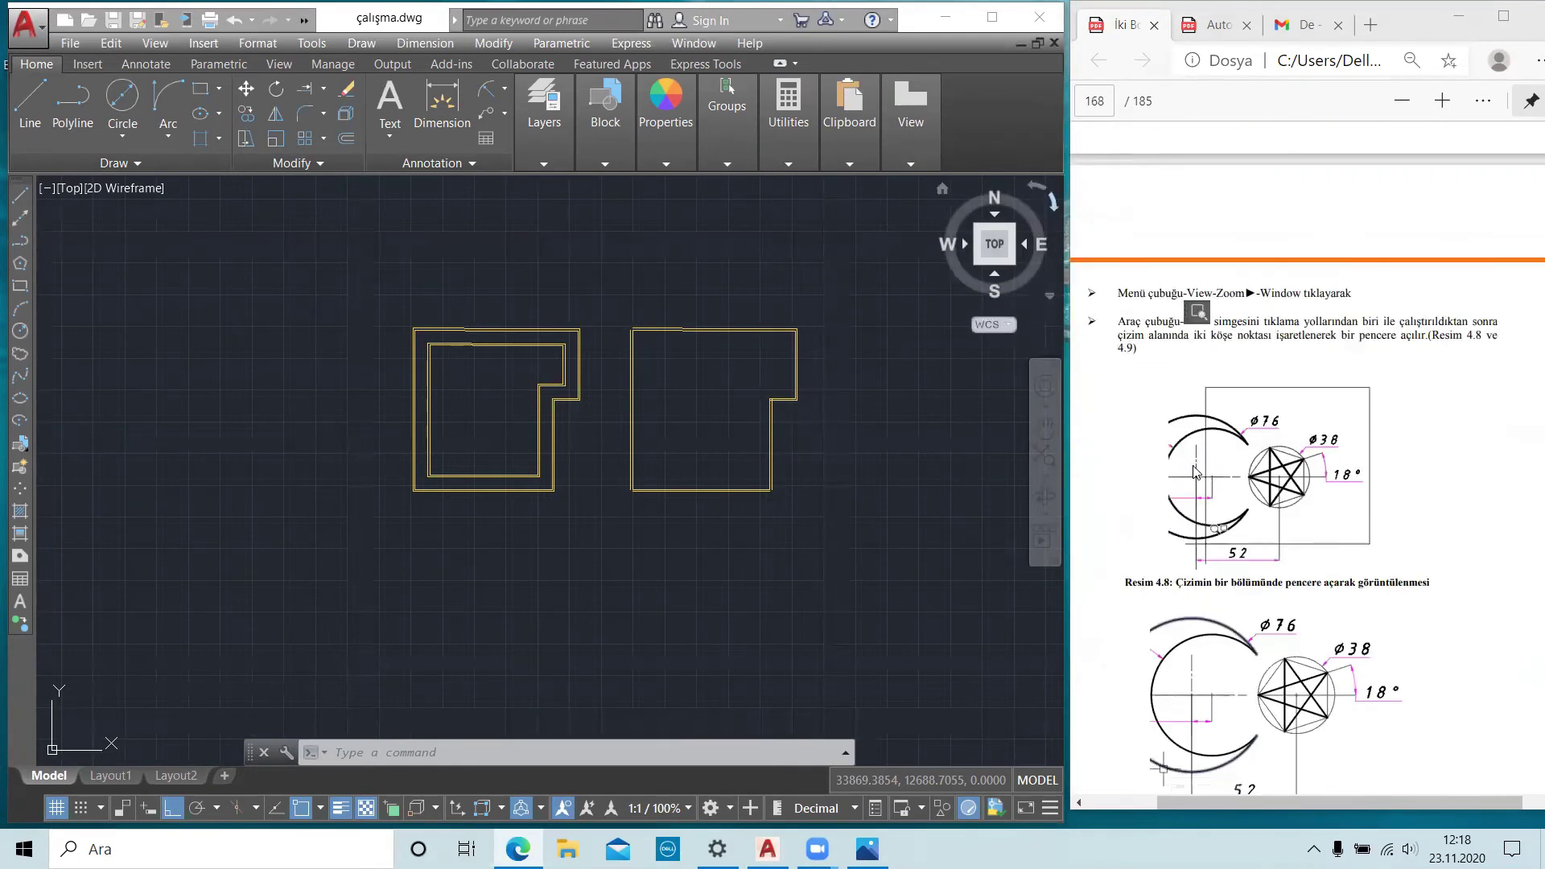
{"action": "scroll", "coordinate": [1327, 403], "scroll_direction": "down", "scroll_amount": 6}
{"action": "scroll", "coordinate": [1328, 403], "scroll_direction": "down", "scroll_amount": 6}
{"action": "scroll", "coordinate": [1351, 241], "scroll_direction": "down", "scroll_amount": 1}
- Glance at the other AutoCAD PDF guide, then return and cancel pending commands
{"action": "key", "text": "ctrl+Tab"}
{"action": "left_click_drag", "start_coordinate": [1238, 797], "coordinate": [1279, 795]}
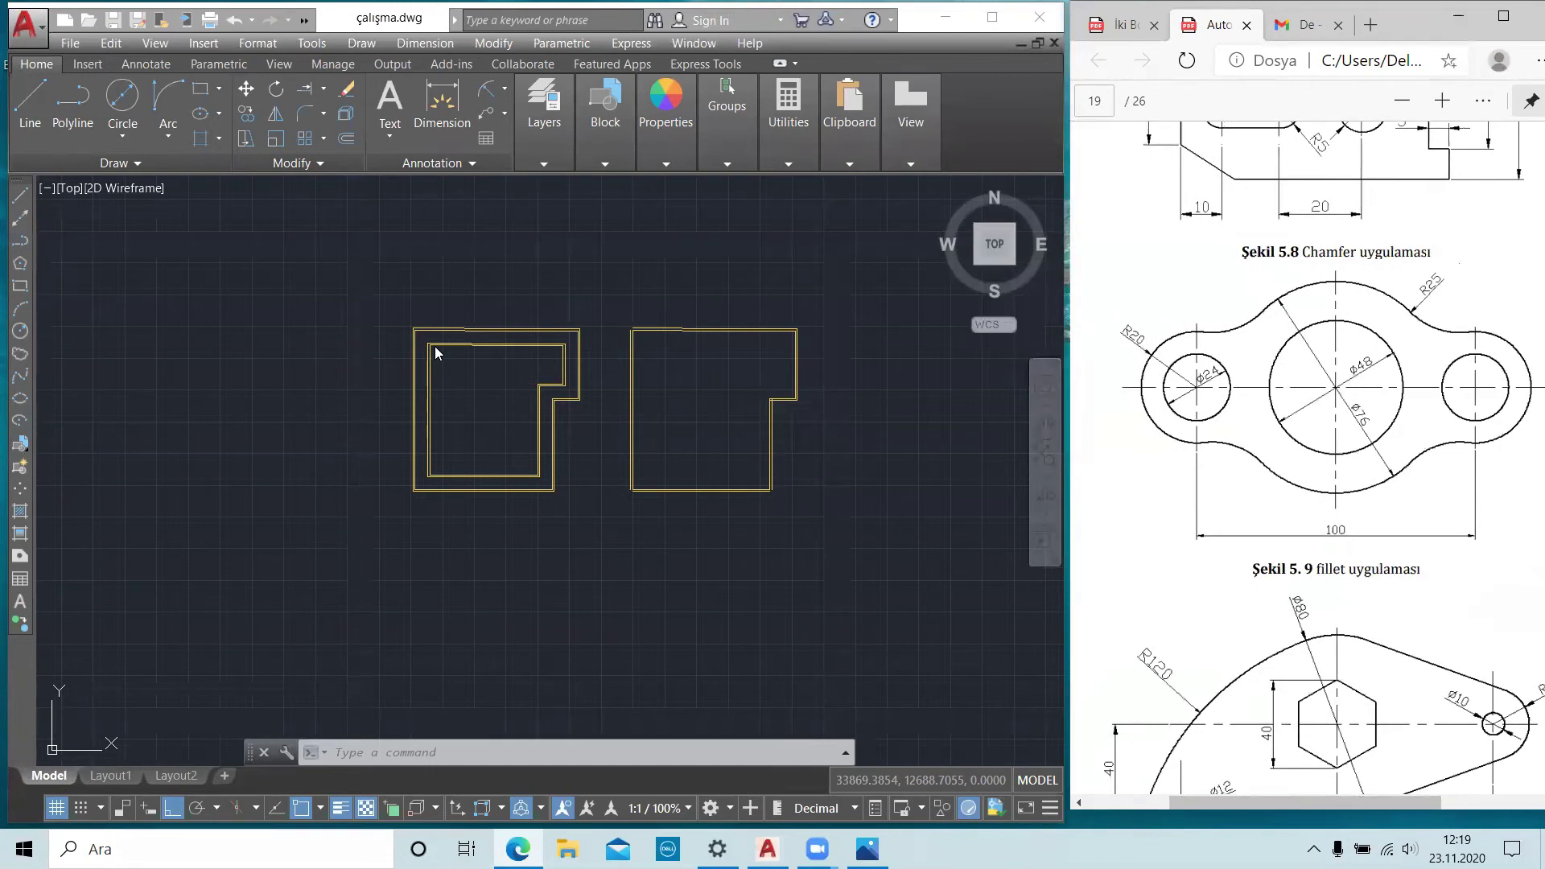
{"action": "left_click", "coordinate": [783, 568]}
{"action": "key", "text": "Escape"}
{"action": "key", "text": "Escape"}
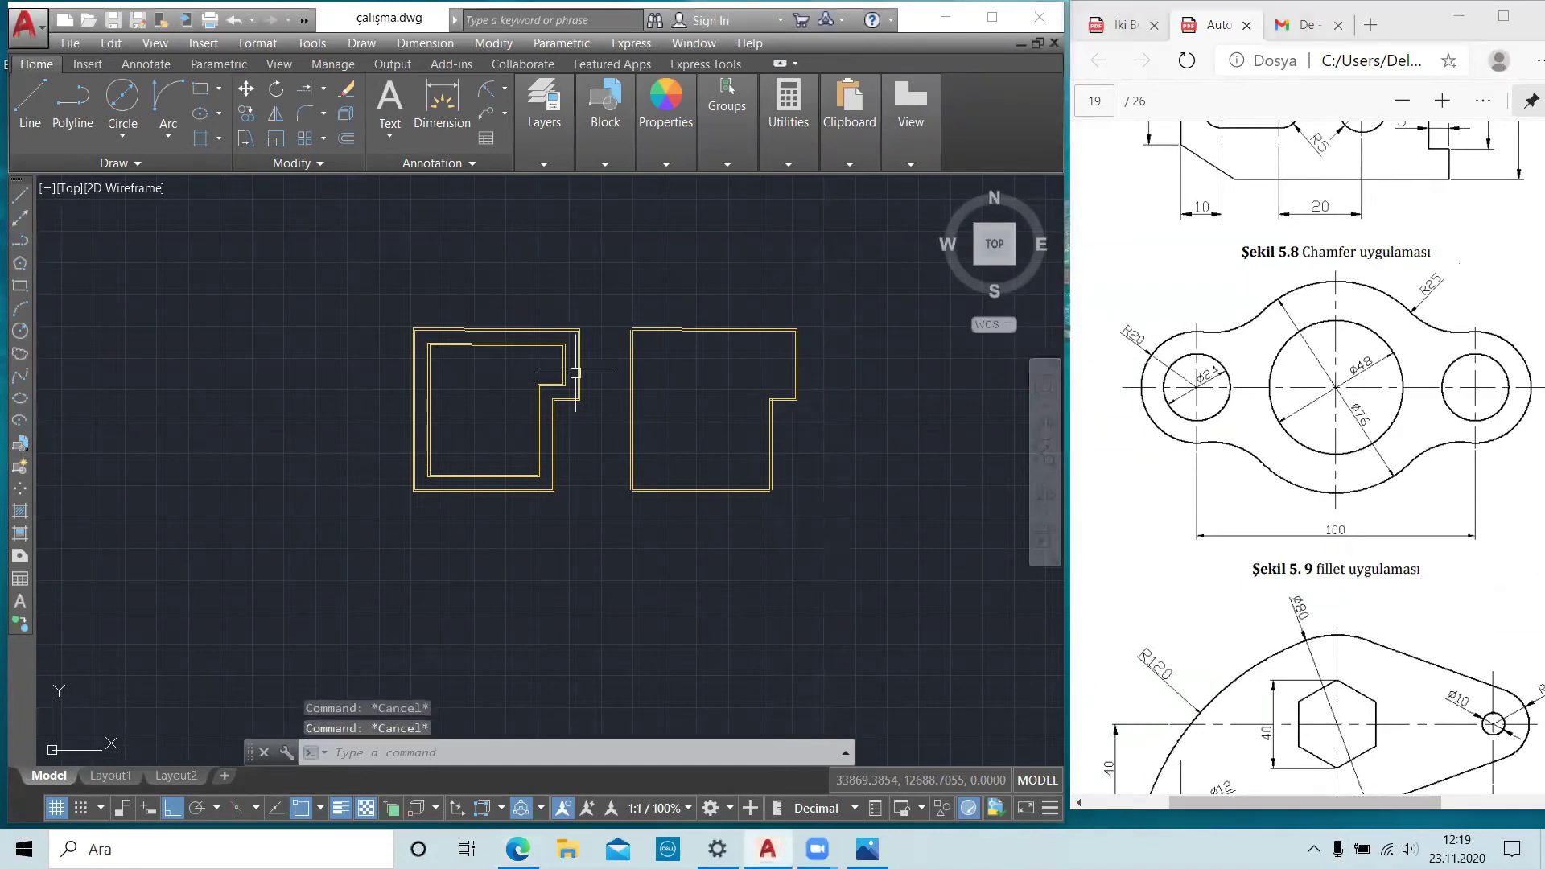
{"action": "key", "text": "Escape"}
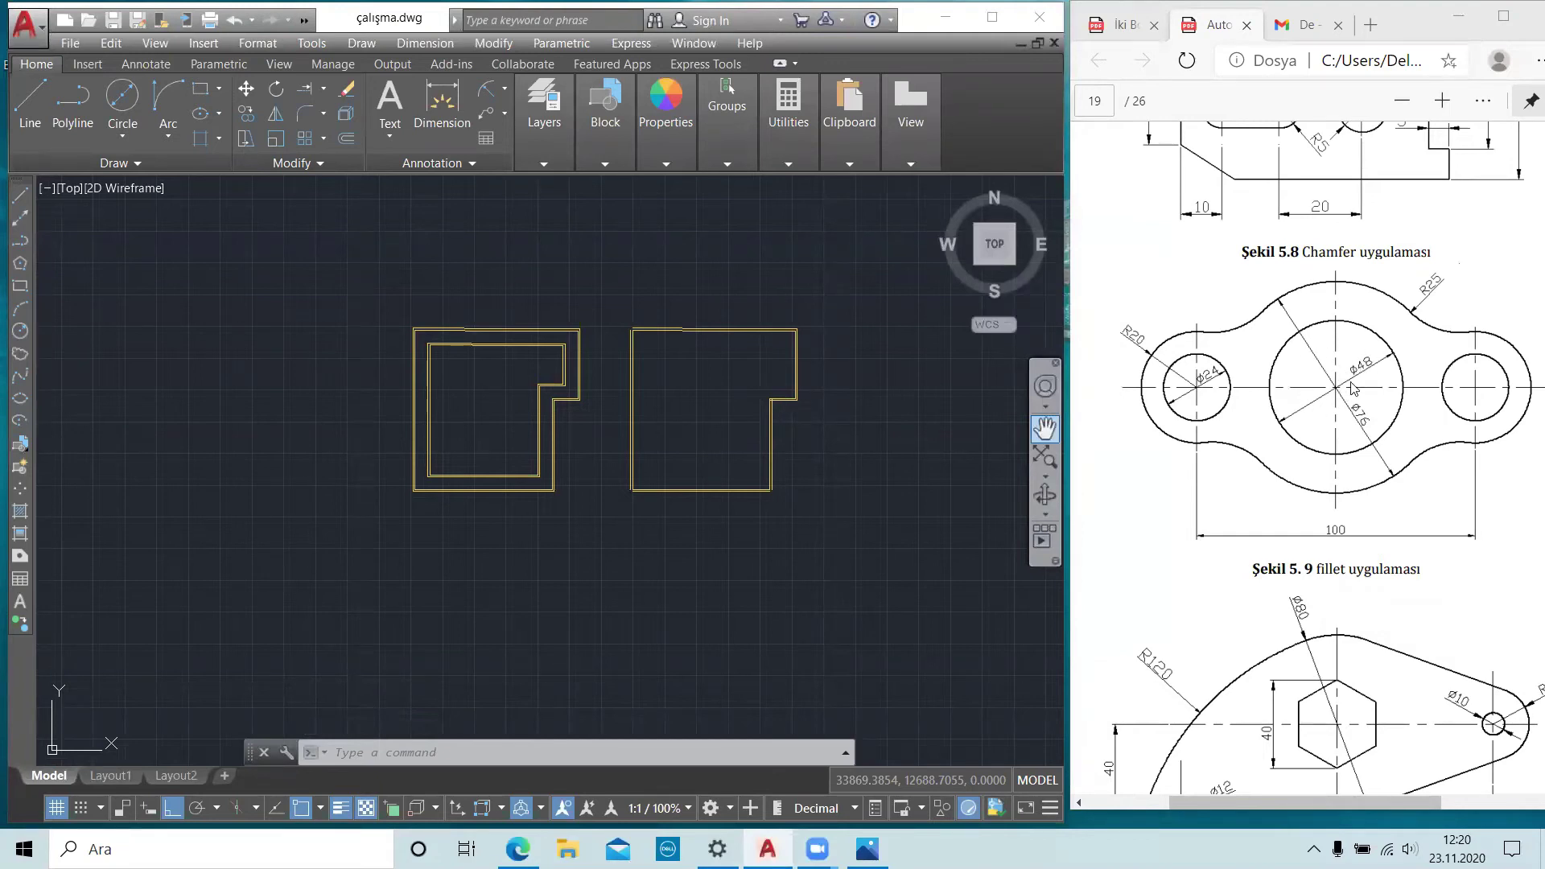
{"action": "key", "text": "Escape"}
{"action": "key", "text": "Escape"}
- Pan both outlines right of centre and show the Circle creation methods
{"action": "scroll", "coordinate": [1281, 429], "scroll_direction": "up", "scroll_amount": 2}
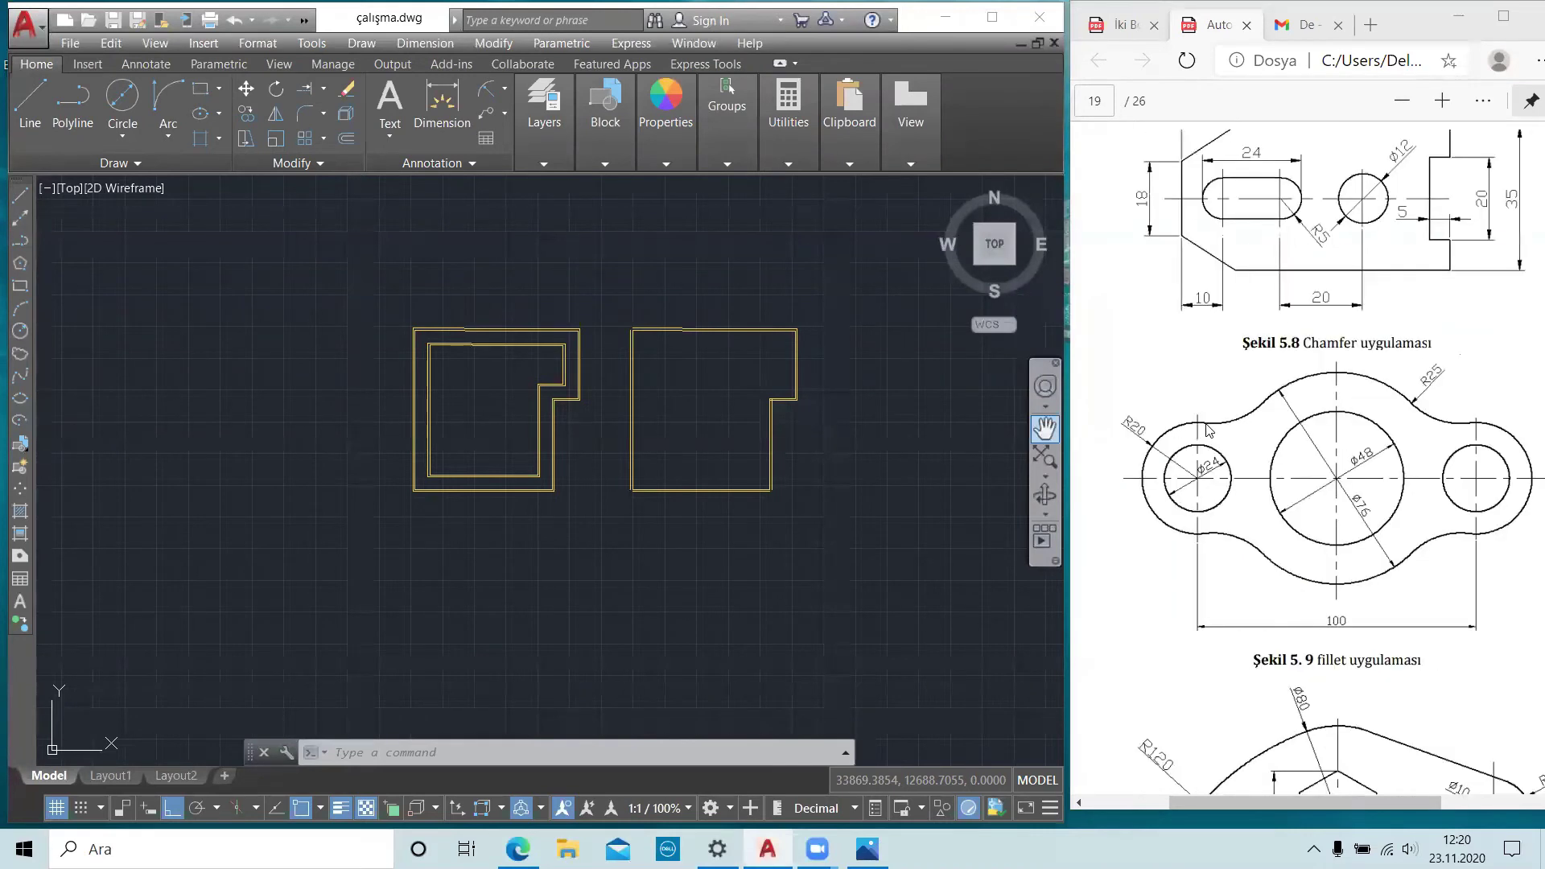
{"action": "scroll", "coordinate": [1238, 478], "scroll_direction": "down", "scroll_amount": 2}
{"action": "key", "text": "Escape"}
{"action": "key", "text": "Escape"}
{"action": "key", "text": "Escape"}
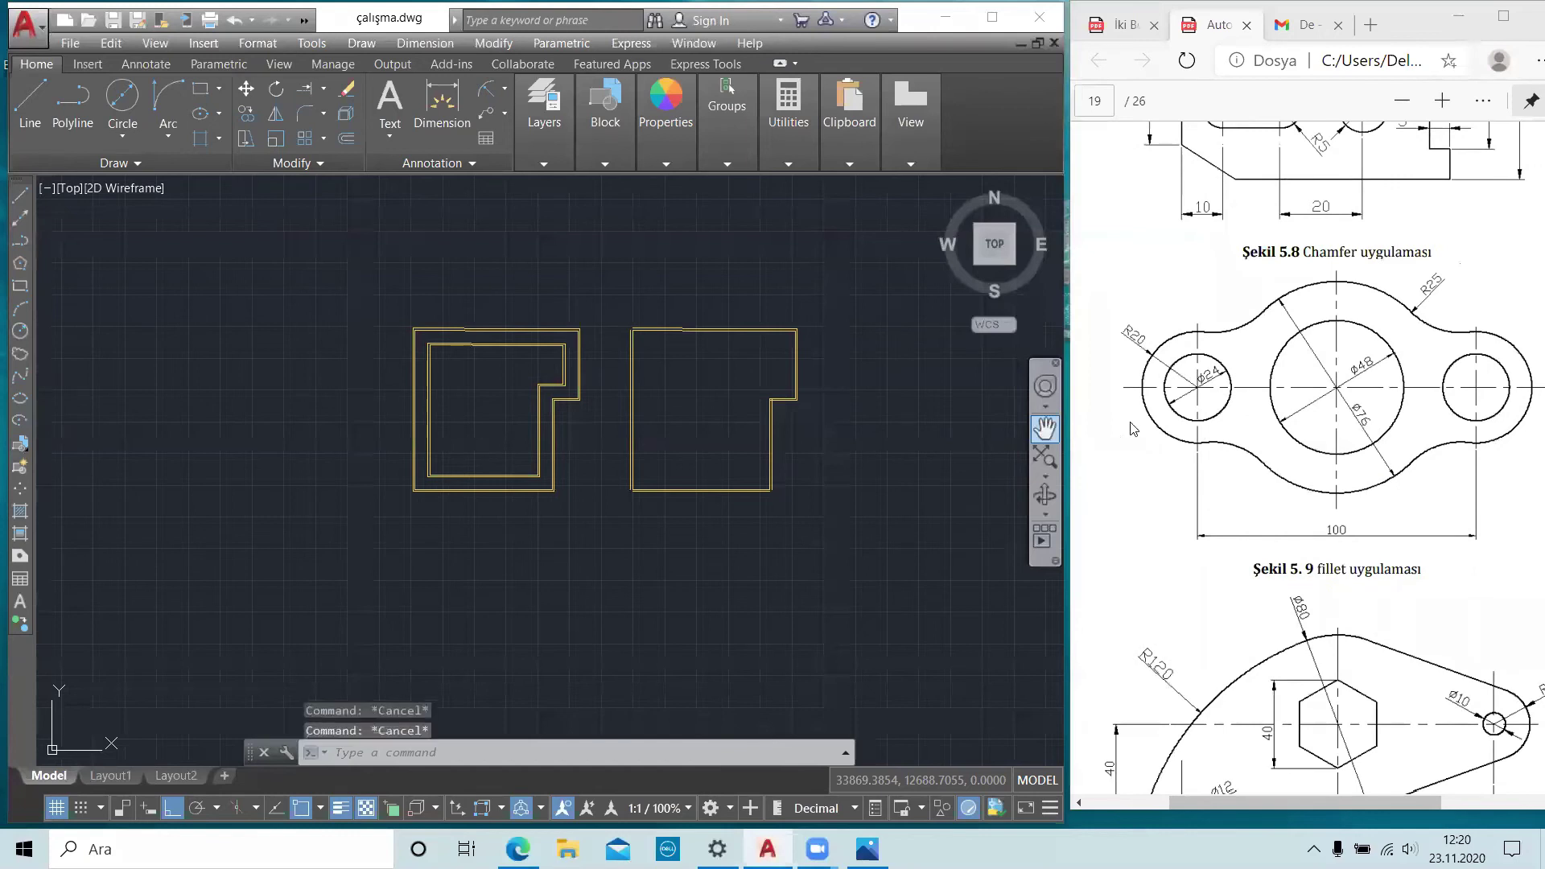
{"action": "scroll", "coordinate": [598, 555], "scroll_direction": "down", "scroll_amount": 2}
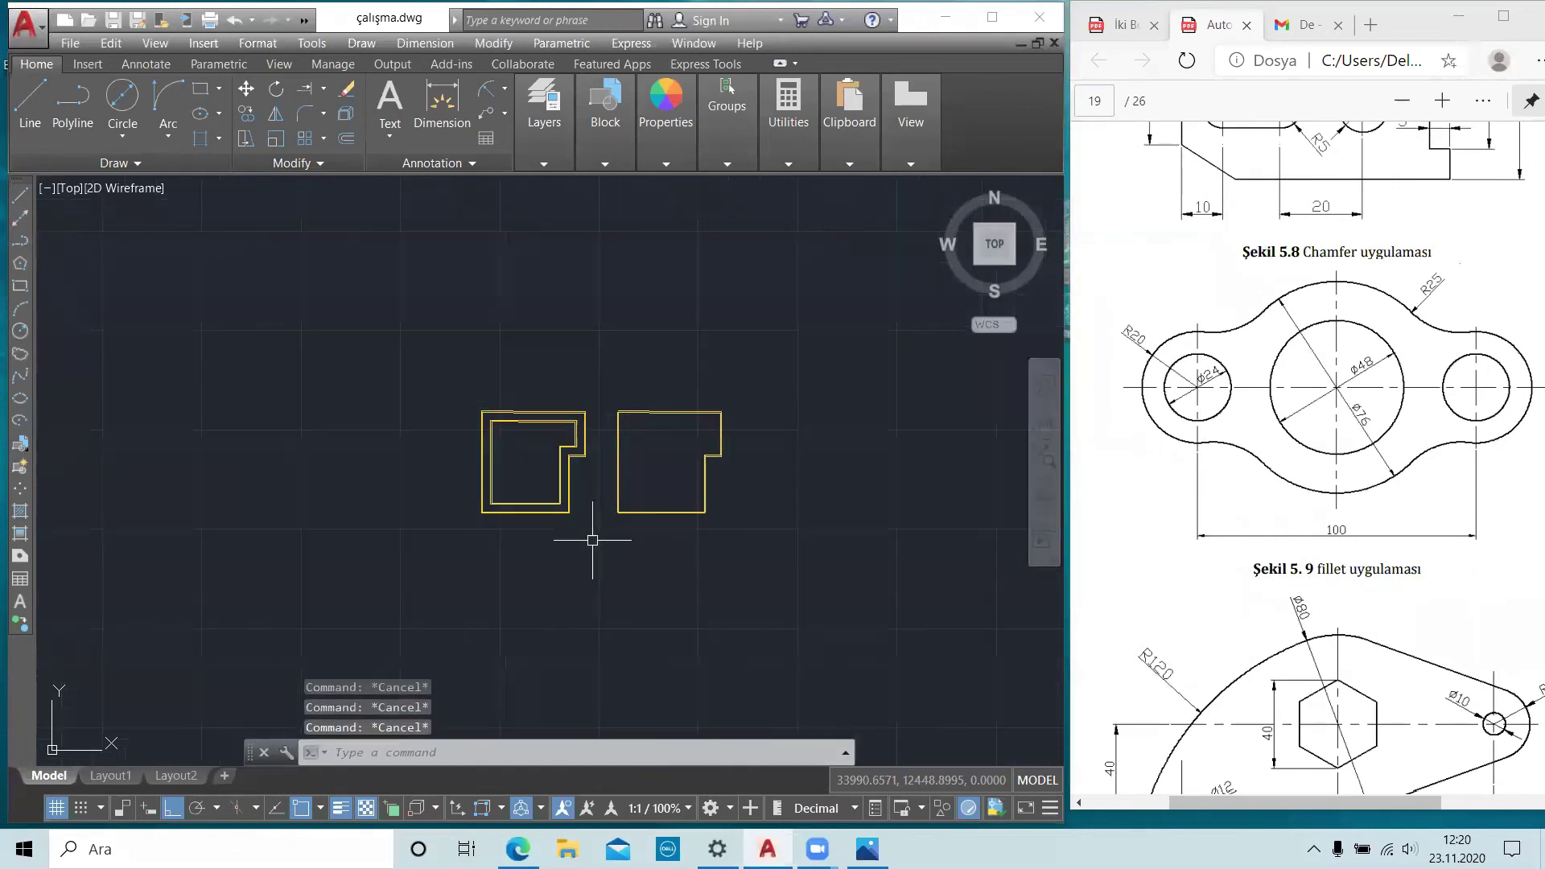
{"action": "middle_click_drag", "start_coordinate": [431, 507], "coordinate": [562, 507]}
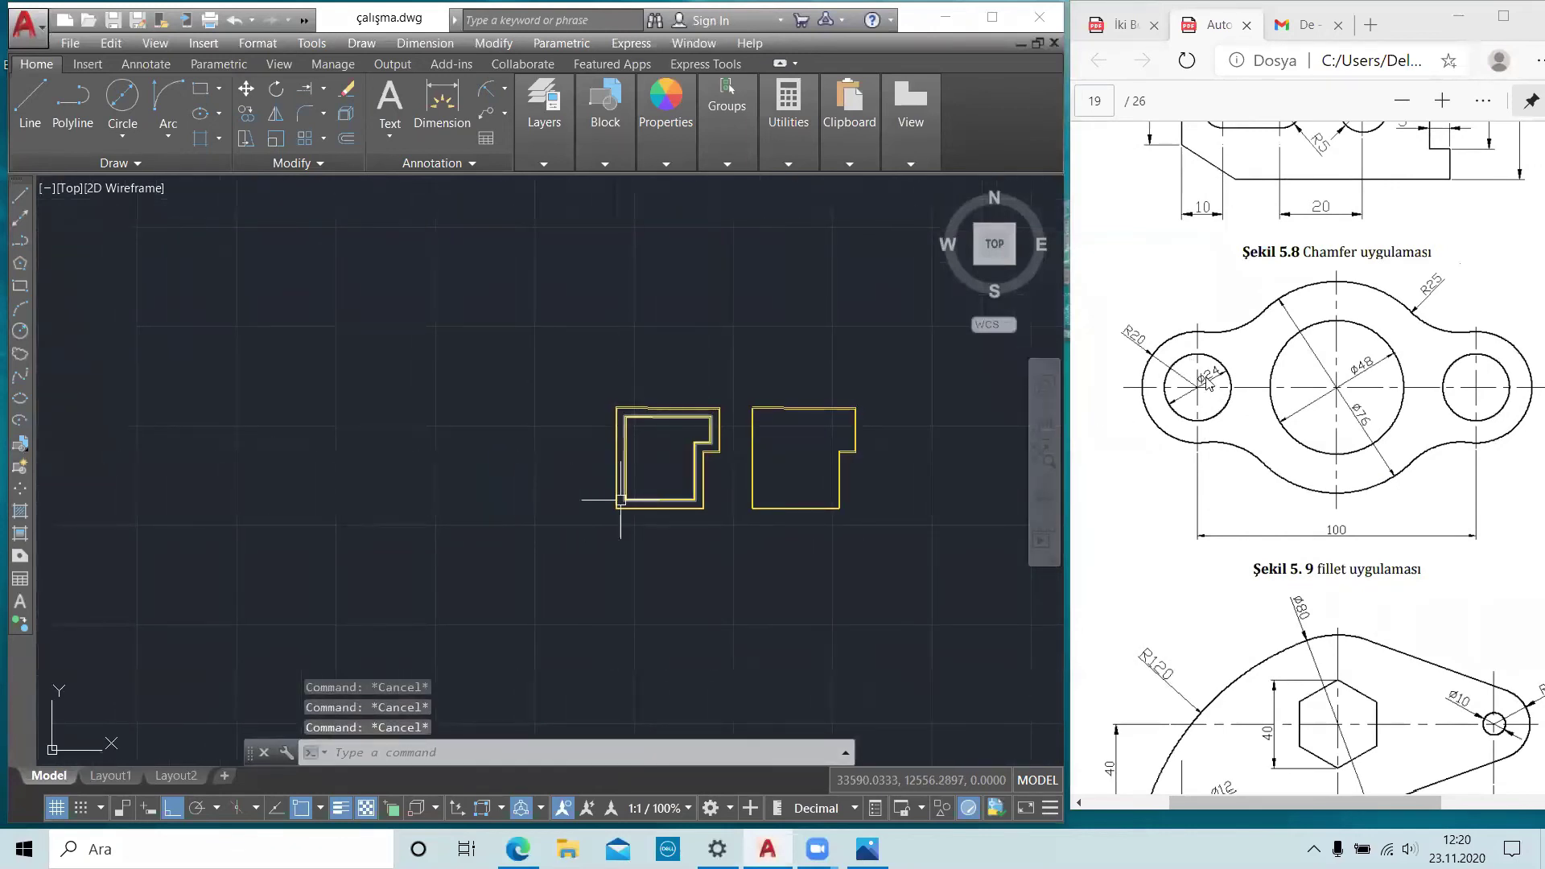
{"action": "scroll", "coordinate": [1206, 391], "scroll_direction": "up", "scroll_amount": 1}
{"action": "scroll", "coordinate": [1204, 398], "scroll_direction": "down", "scroll_amount": 1}
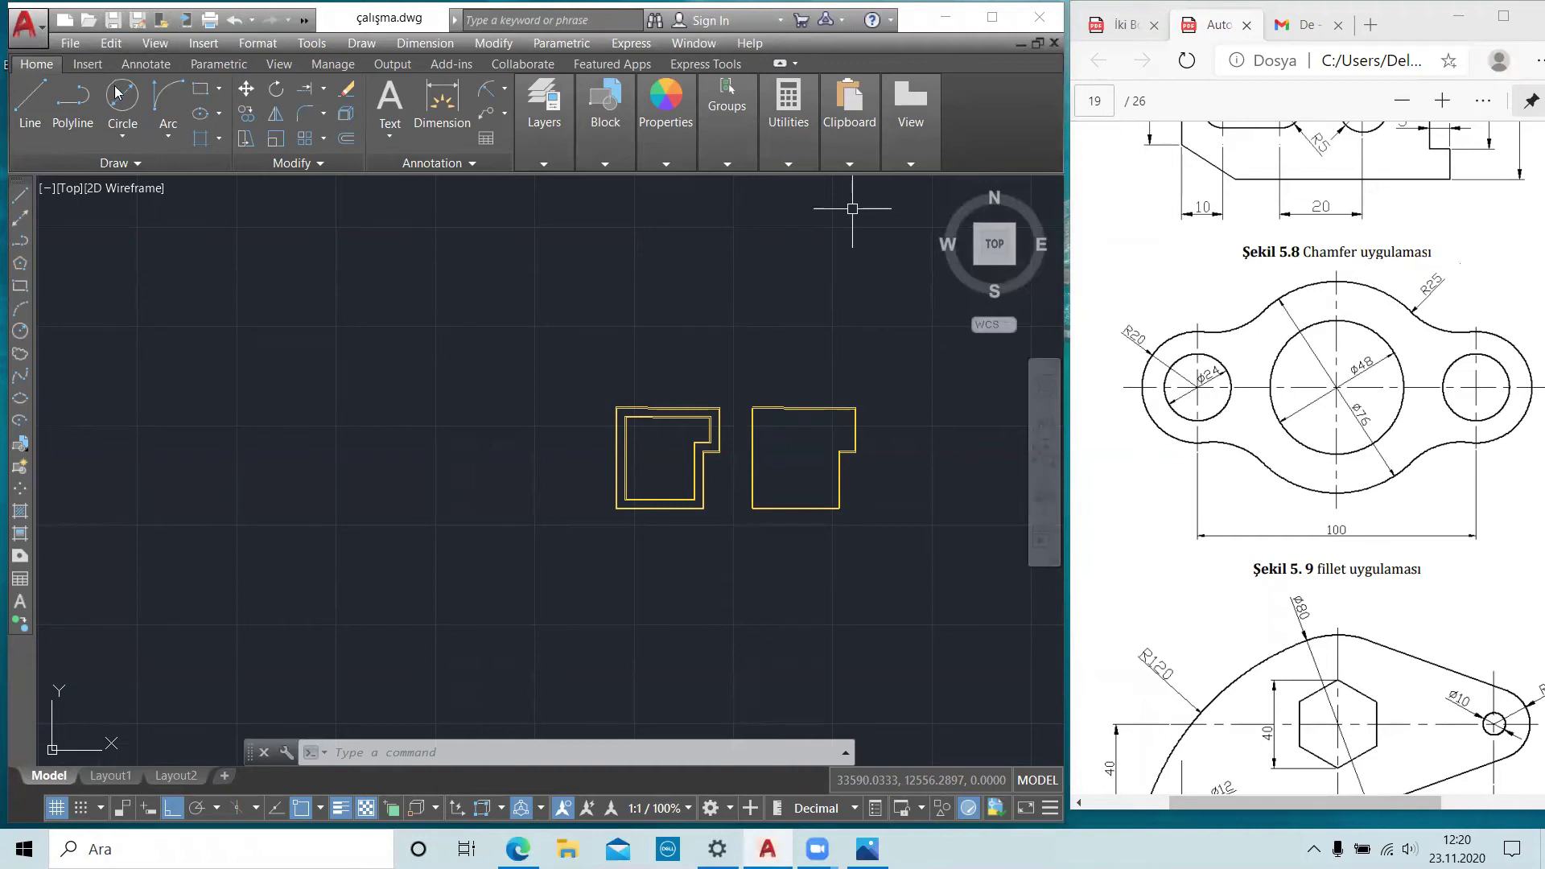
{"action": "left_click", "coordinate": [126, 139]}
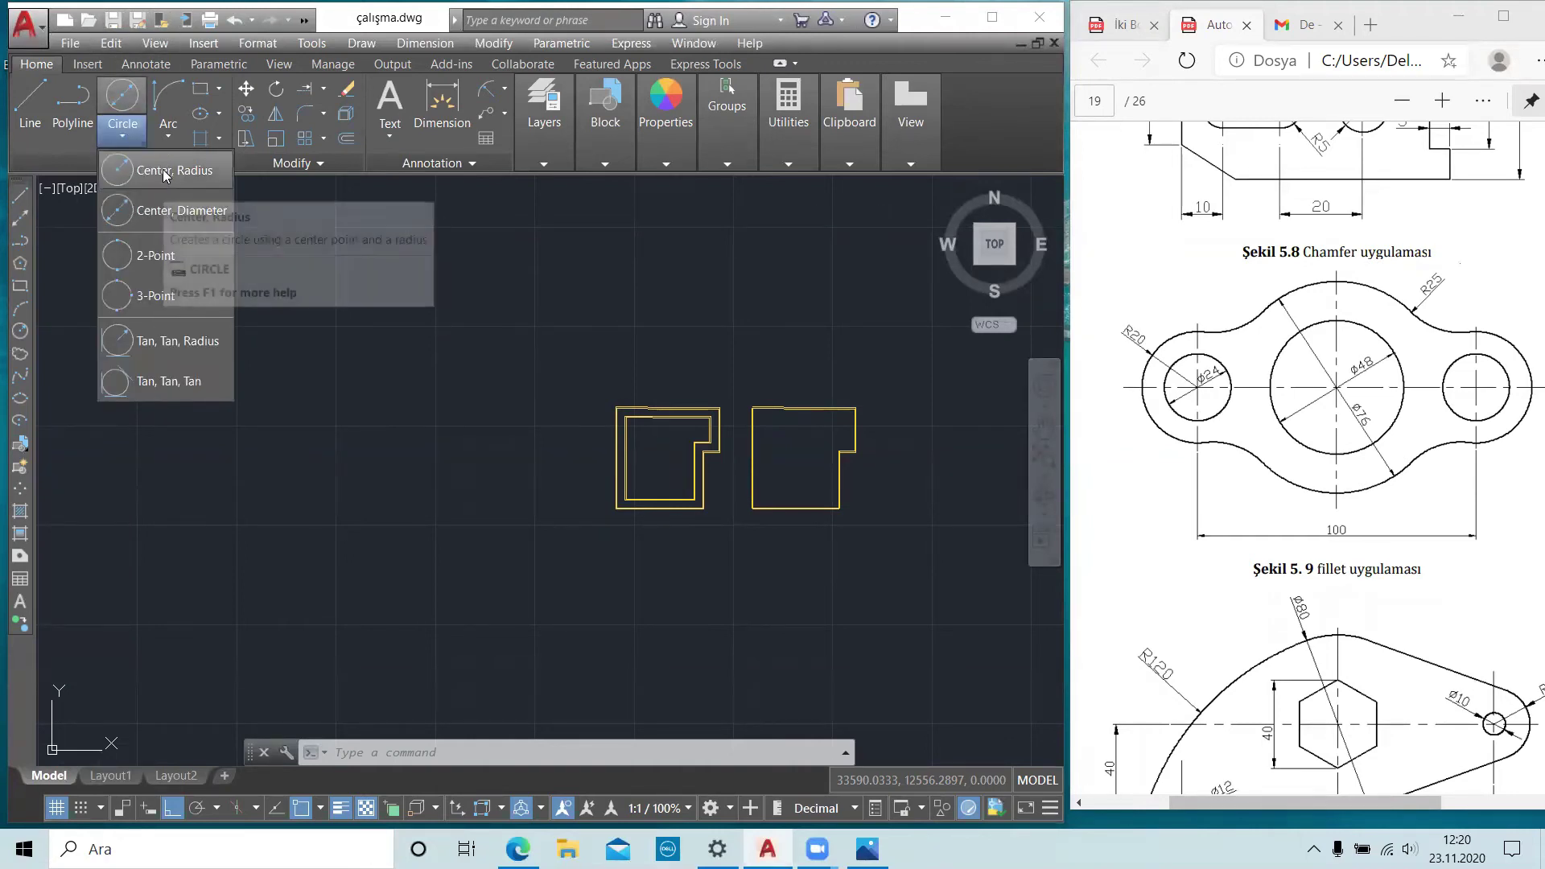
- Draw a Center, Diameter circle of diameter 24 left of the outlines
{"action": "left_click", "coordinate": [143, 213]}
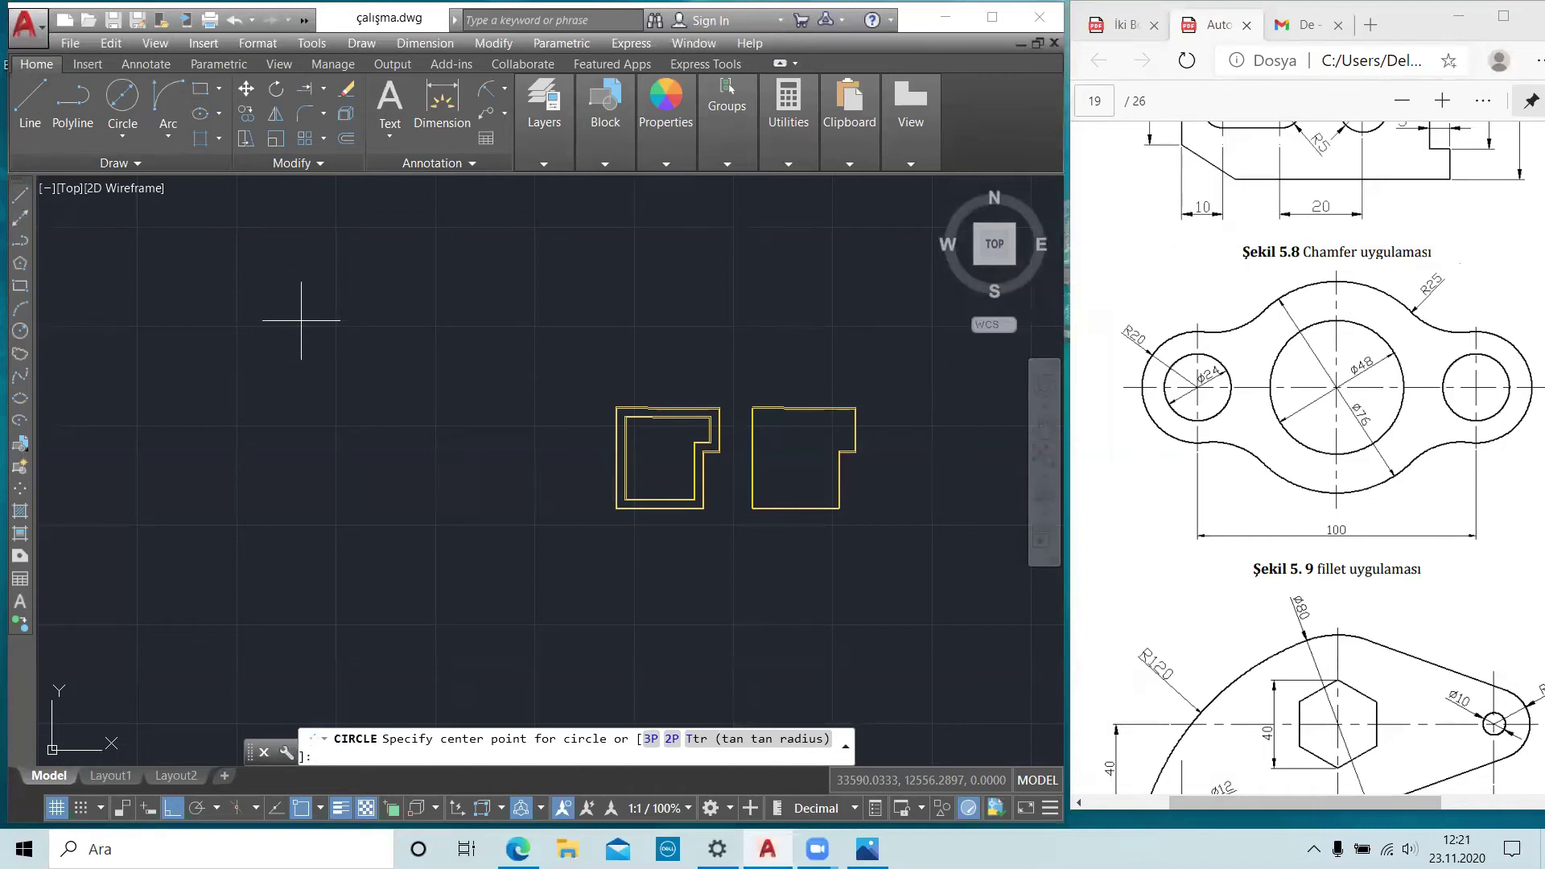
{"action": "left_click", "coordinate": [359, 330]}
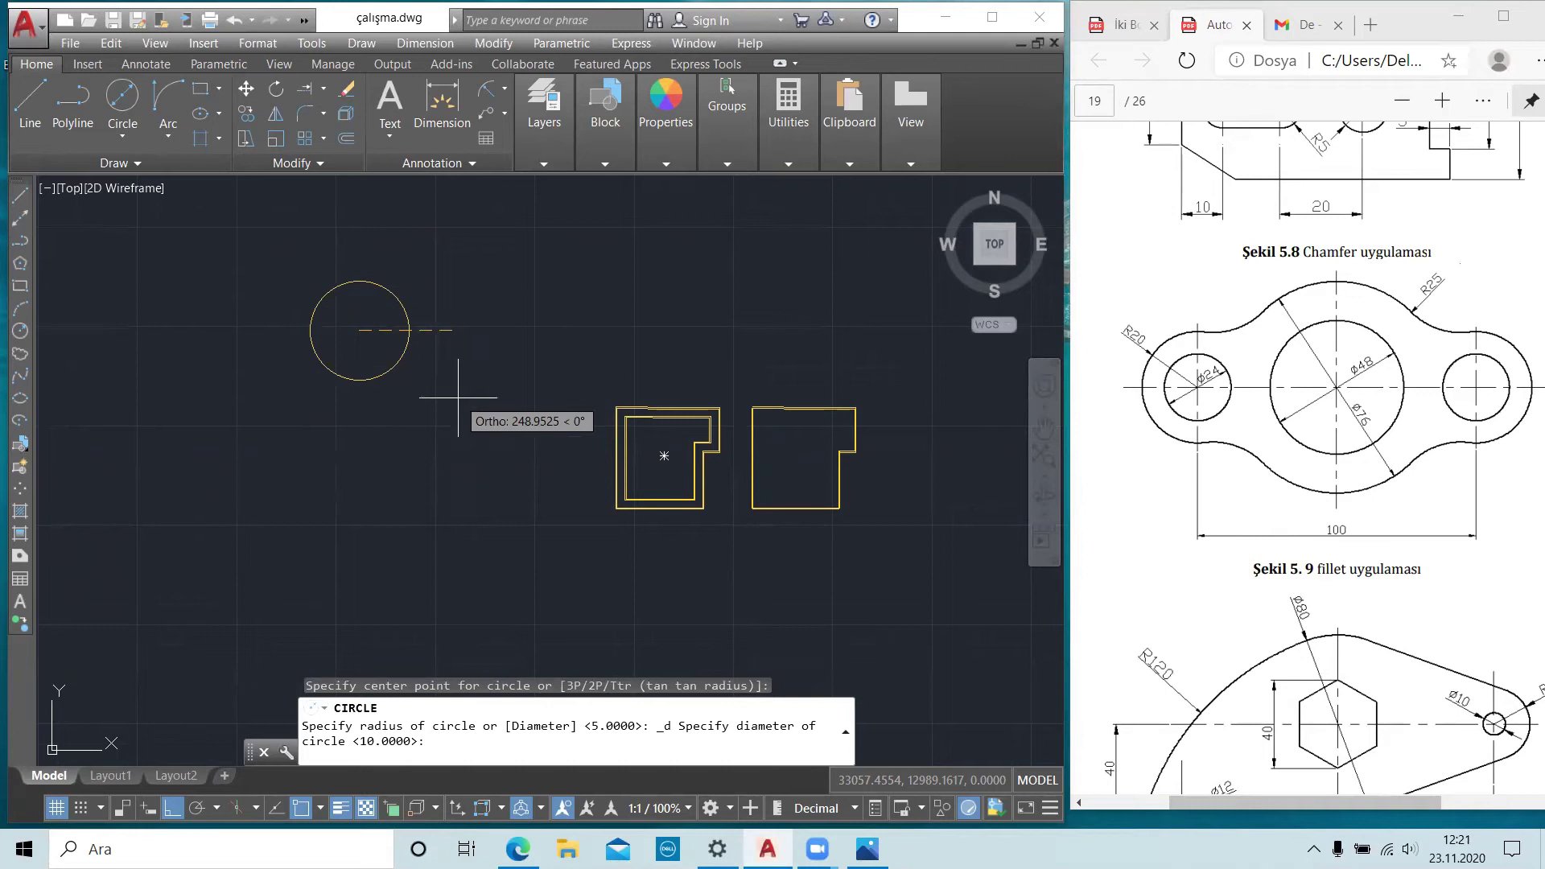
{"action": "type", "text": "24"}
{"action": "key", "text": "Return"}
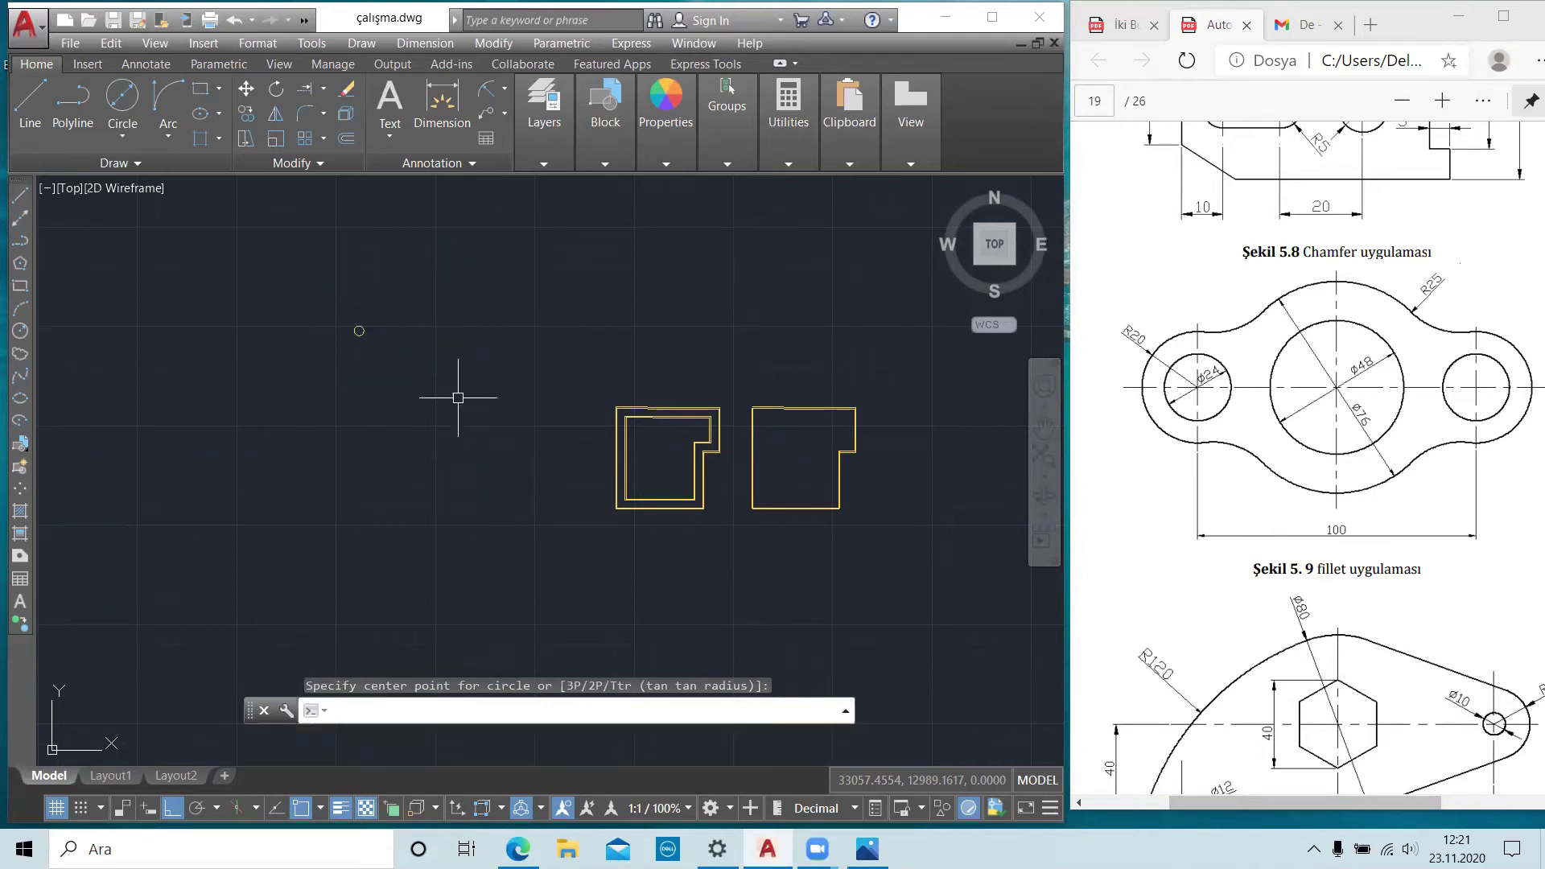
{"action": "scroll", "coordinate": [407, 271], "scroll_direction": "up", "scroll_amount": 2}
{"action": "scroll", "coordinate": [402, 346], "scroll_direction": "up", "scroll_amount": 2}
{"action": "scroll", "coordinate": [417, 369], "scroll_direction": "down", "scroll_amount": 4}
{"action": "scroll", "coordinate": [382, 346], "scroll_direction": "up", "scroll_amount": 6}
{"action": "middle_click_drag", "start_coordinate": [381, 346], "coordinate": [371, 368]}
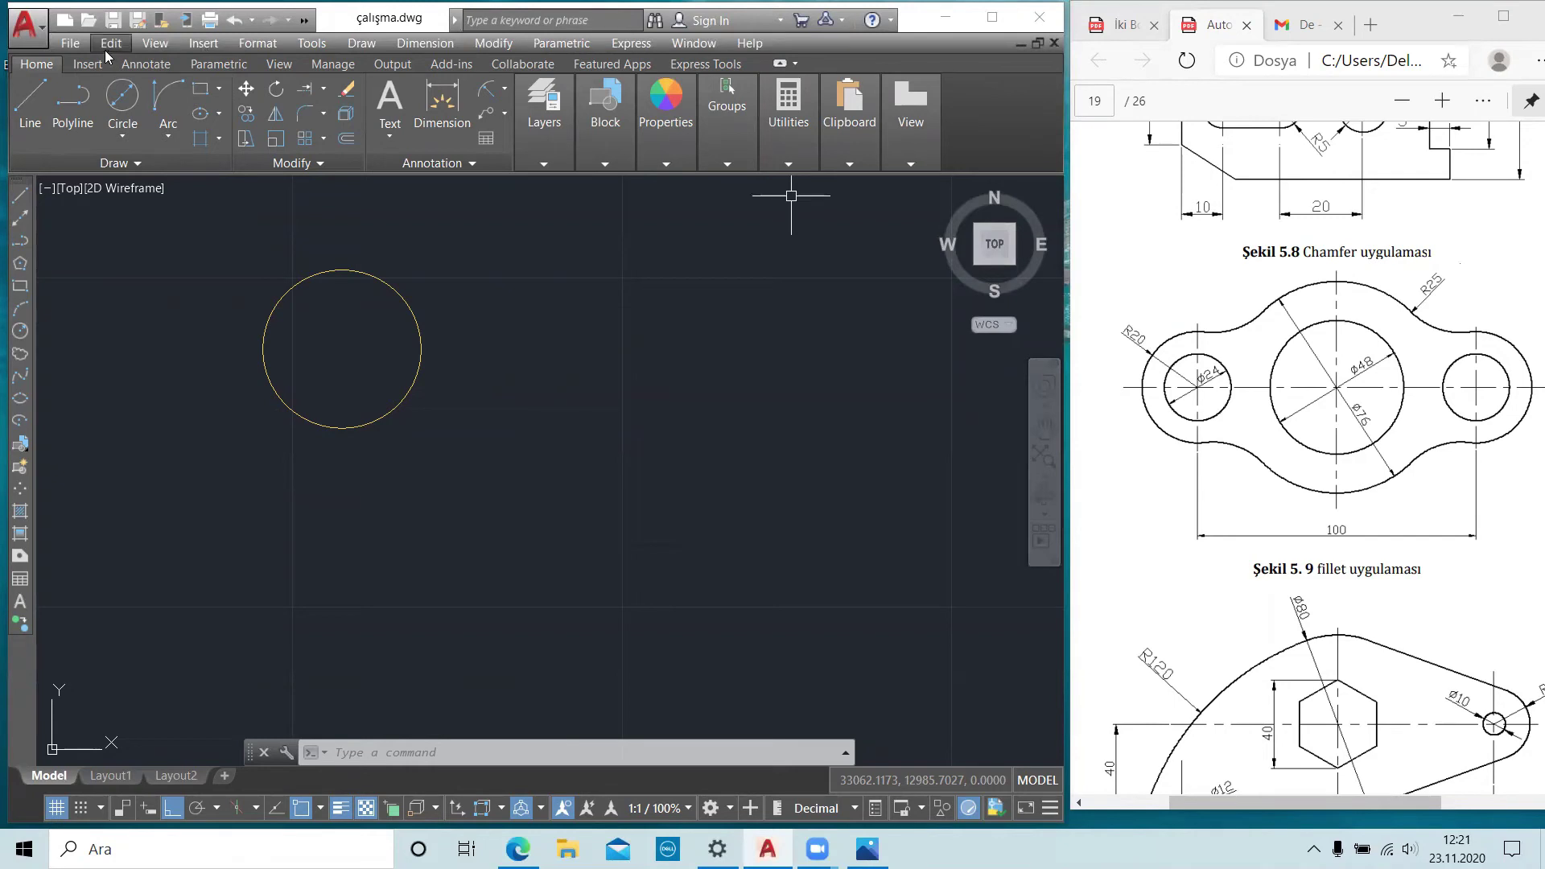
- Add a radius-20 circle on the first circle's centre, then start LINE
{"action": "left_click", "coordinate": [124, 134]}
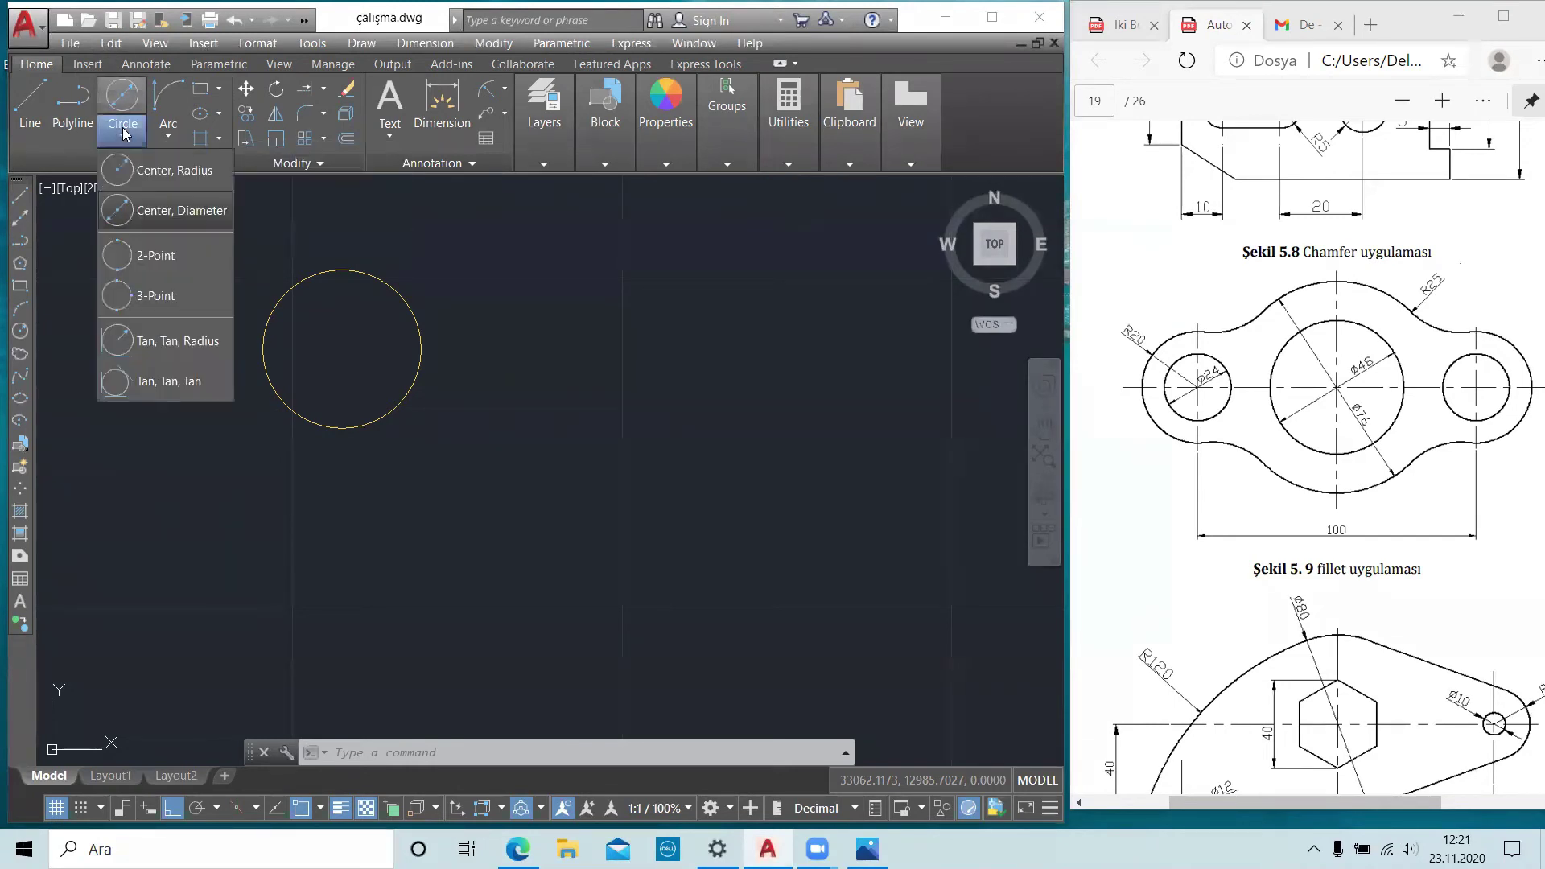
{"action": "left_click", "coordinate": [154, 171]}
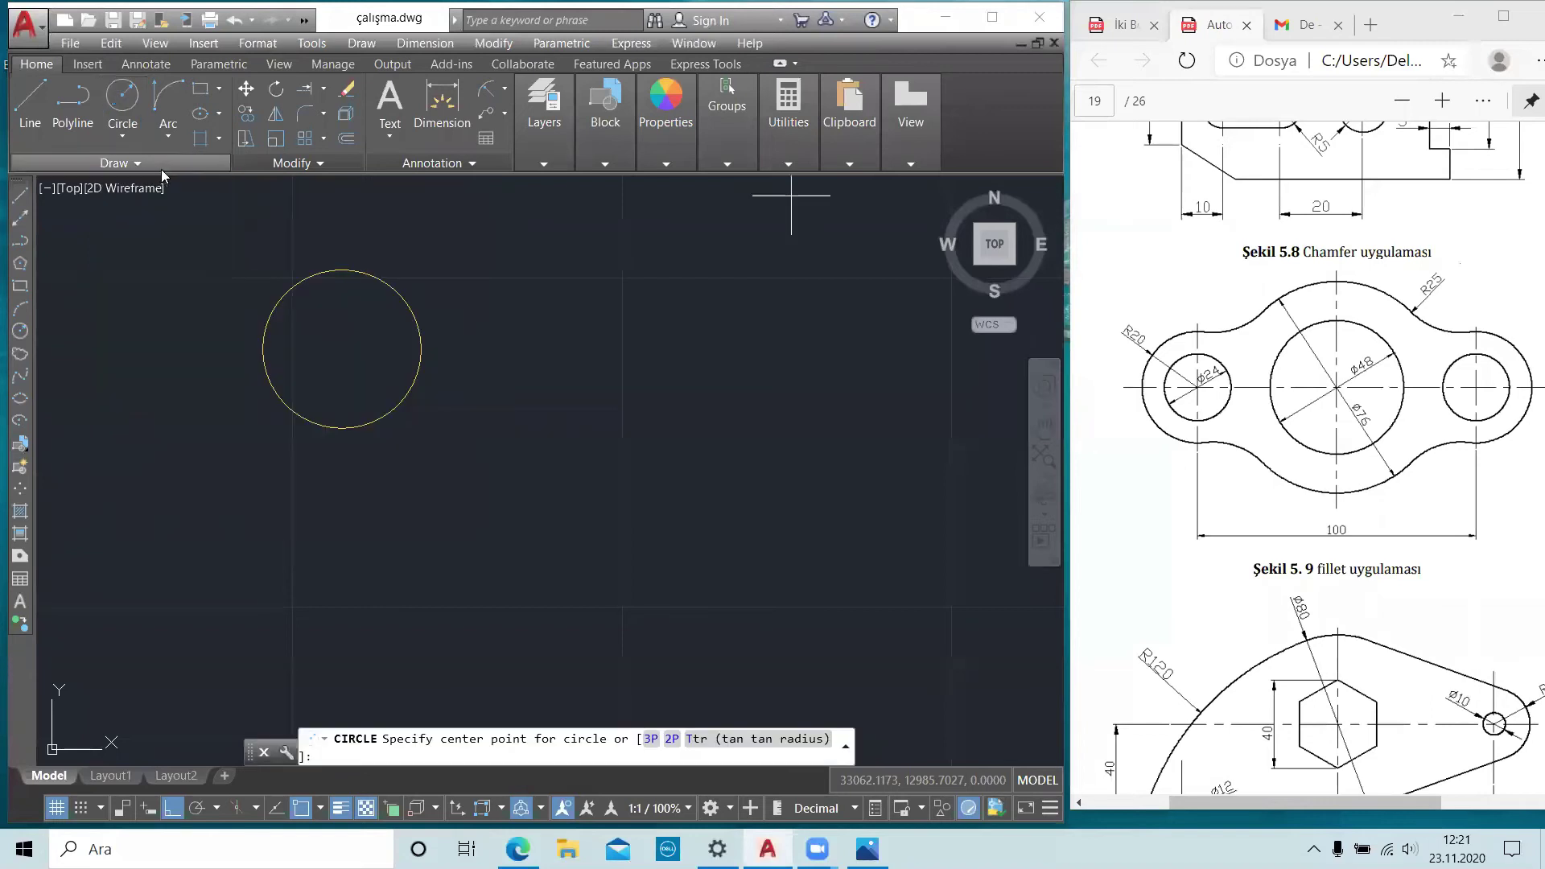
{"action": "left_click", "coordinate": [342, 349]}
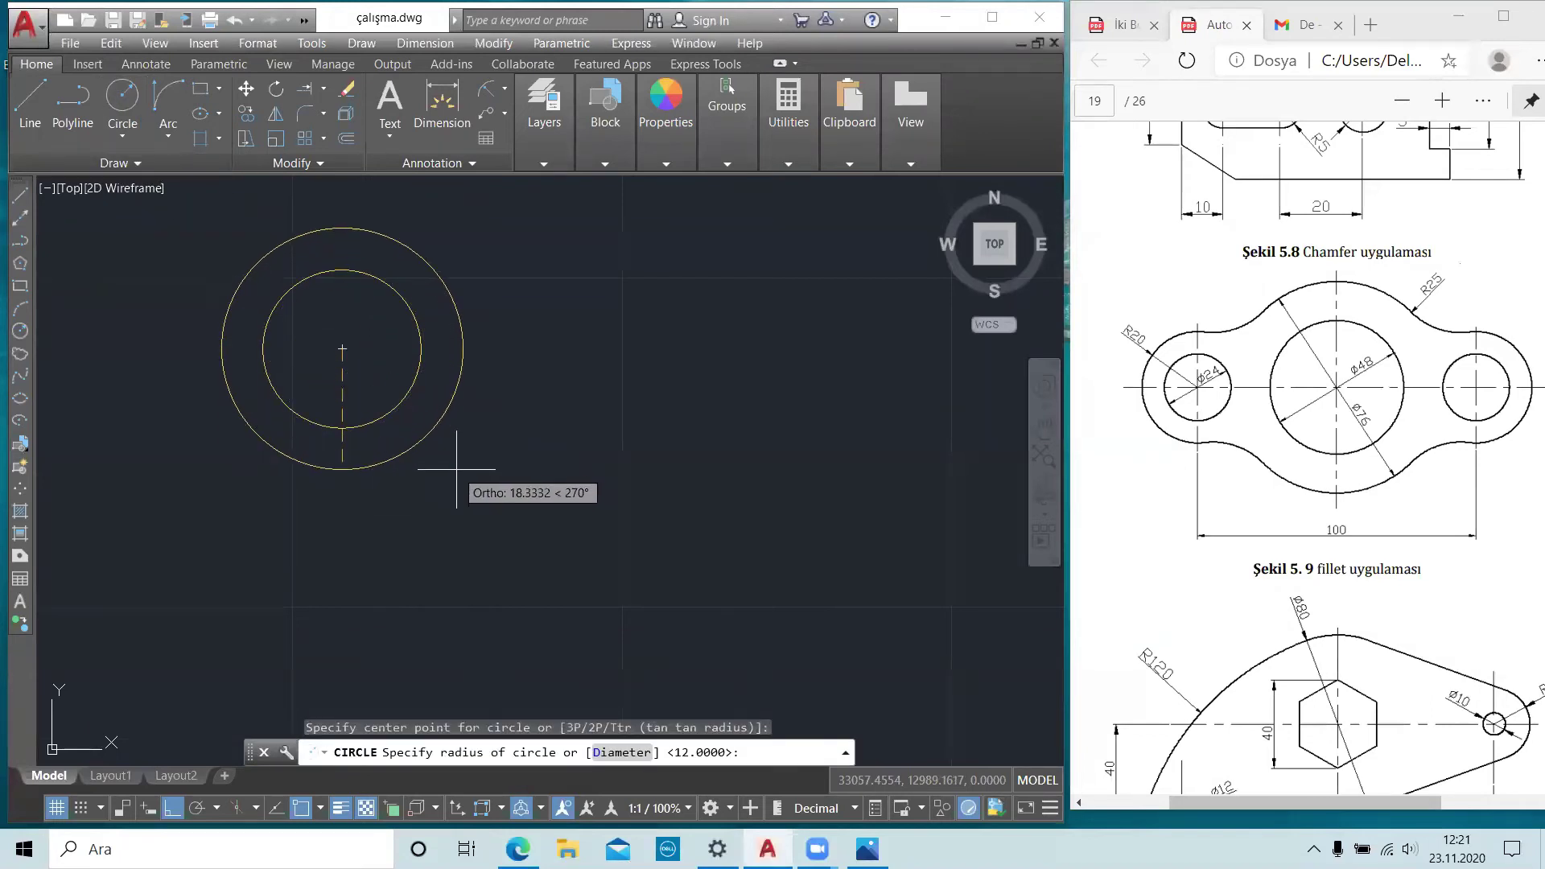
{"action": "type", "text": "20"}
{"action": "key", "text": "Return"}
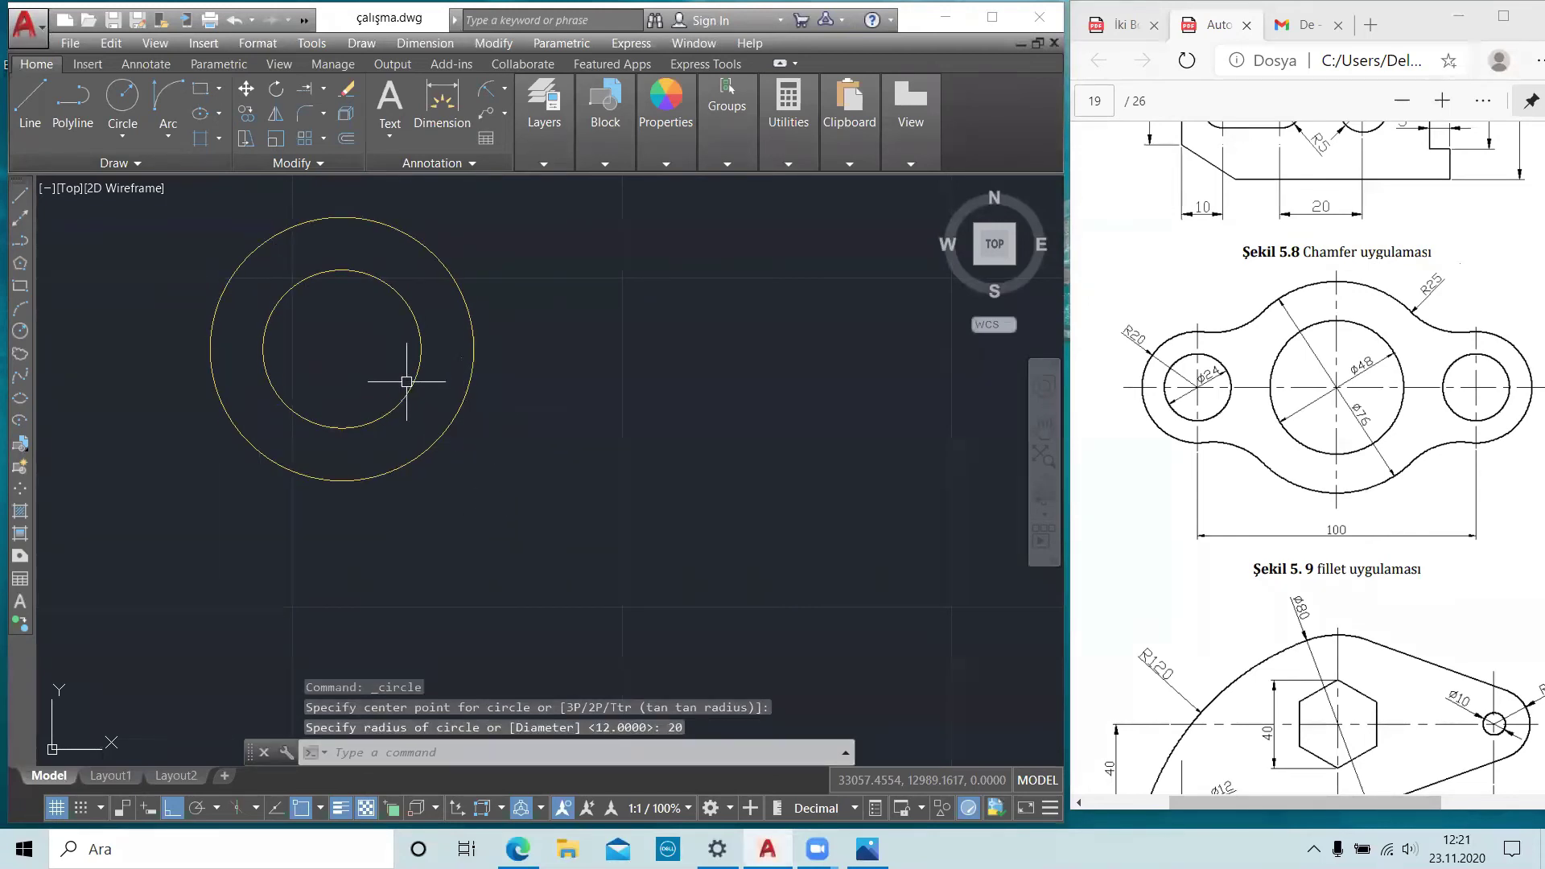
{"action": "middle_click_drag", "start_coordinate": [611, 427], "coordinate": [554, 430]}
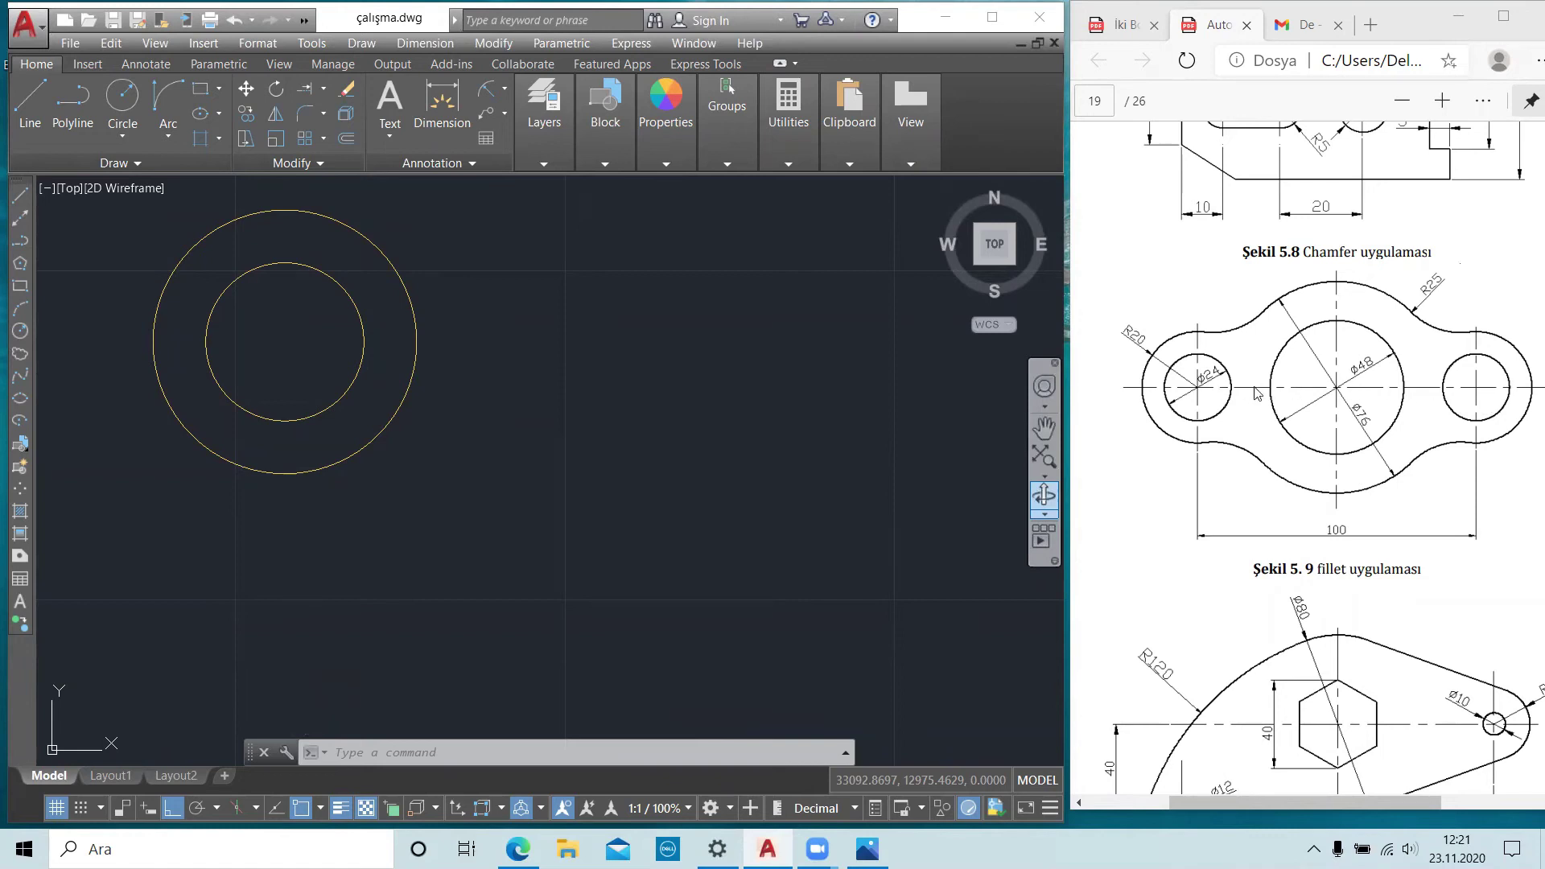
{"action": "type", "text": "l"}
{"action": "key", "text": "Return"}
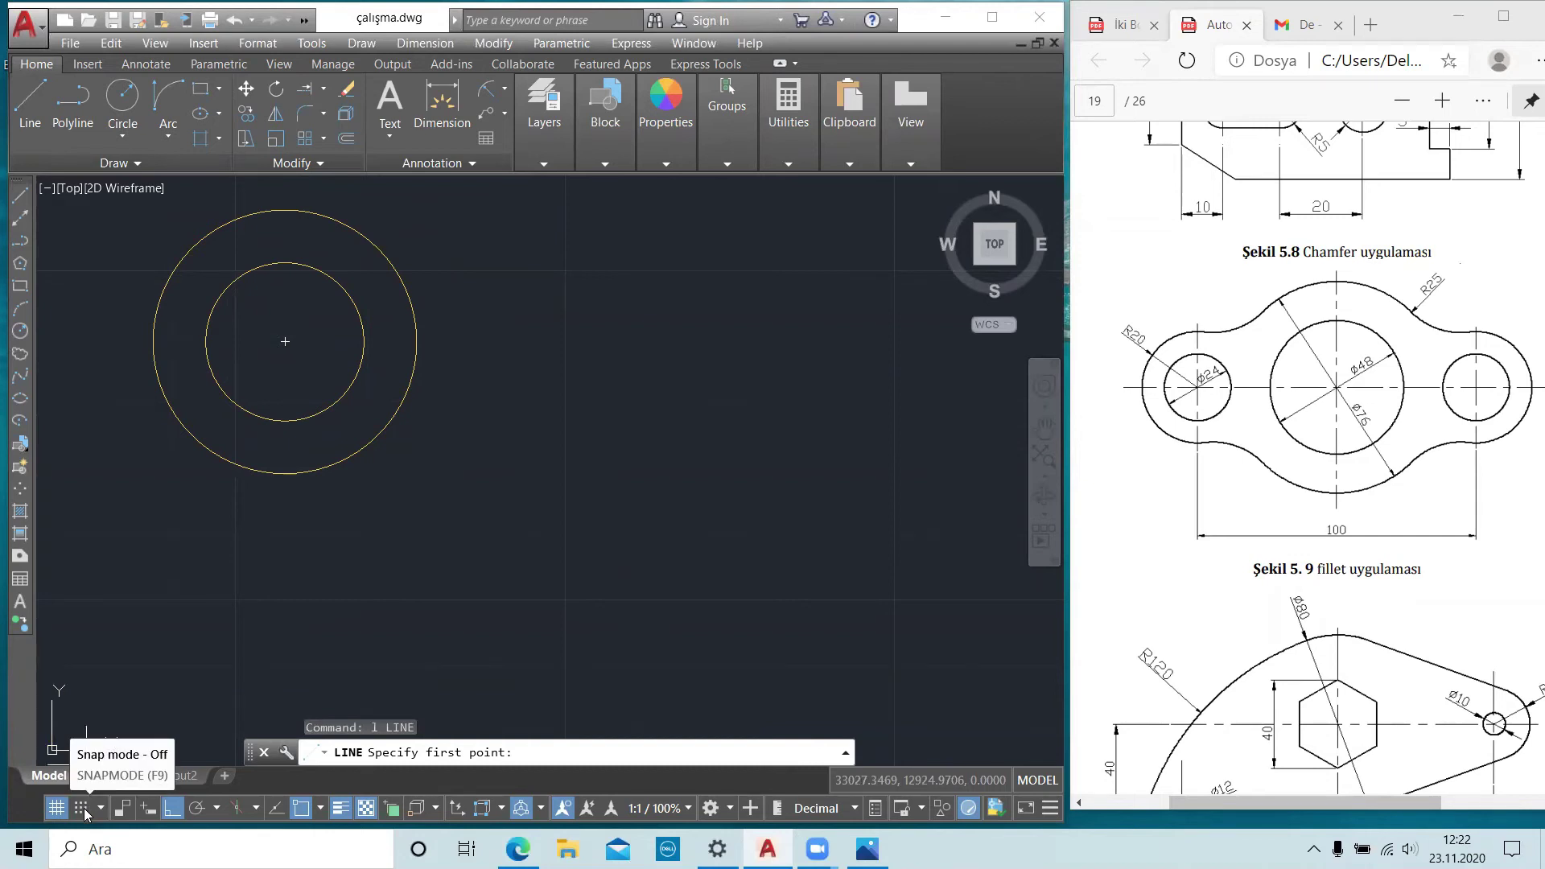
- Open Drafting Settings from the snap menu and switch to the Object Snap tab
{"action": "left_click", "coordinate": [100, 809]}
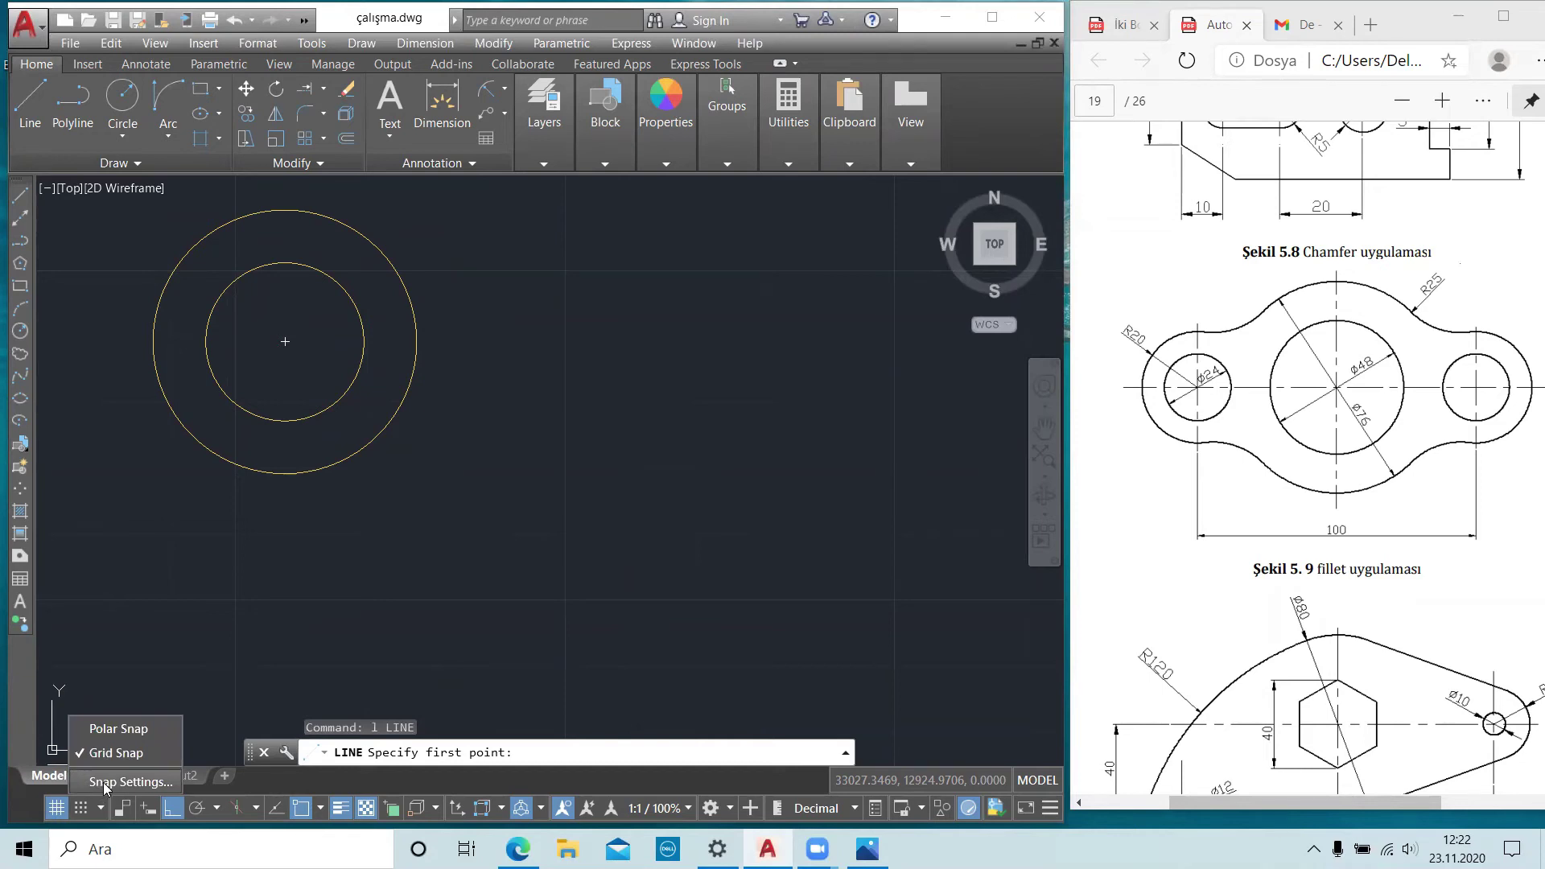
{"action": "left_click", "coordinate": [103, 782]}
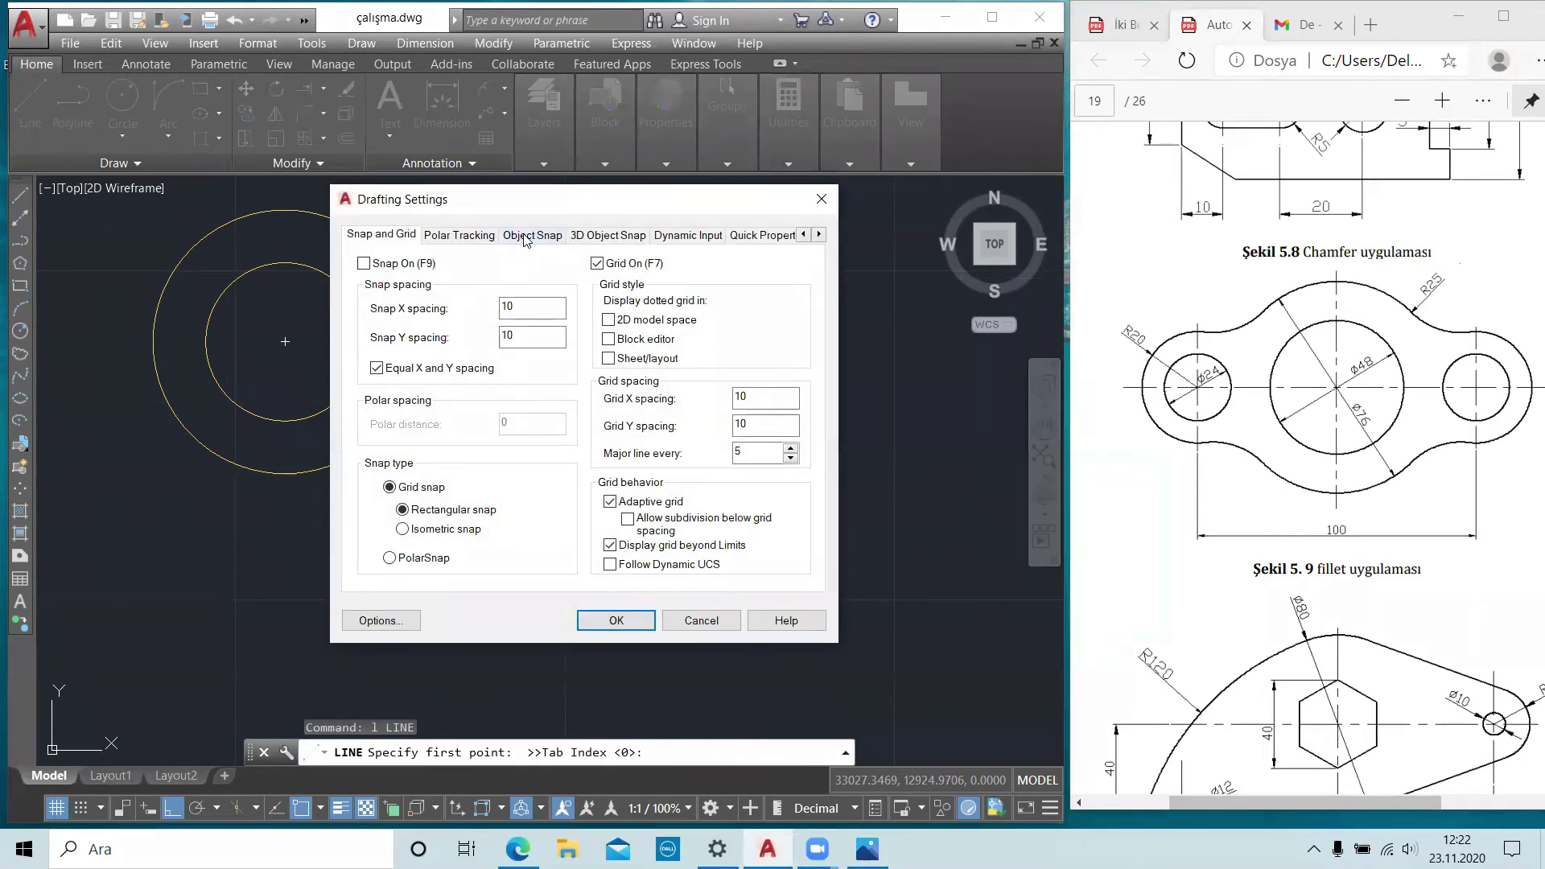
{"action": "left_click", "coordinate": [524, 237]}
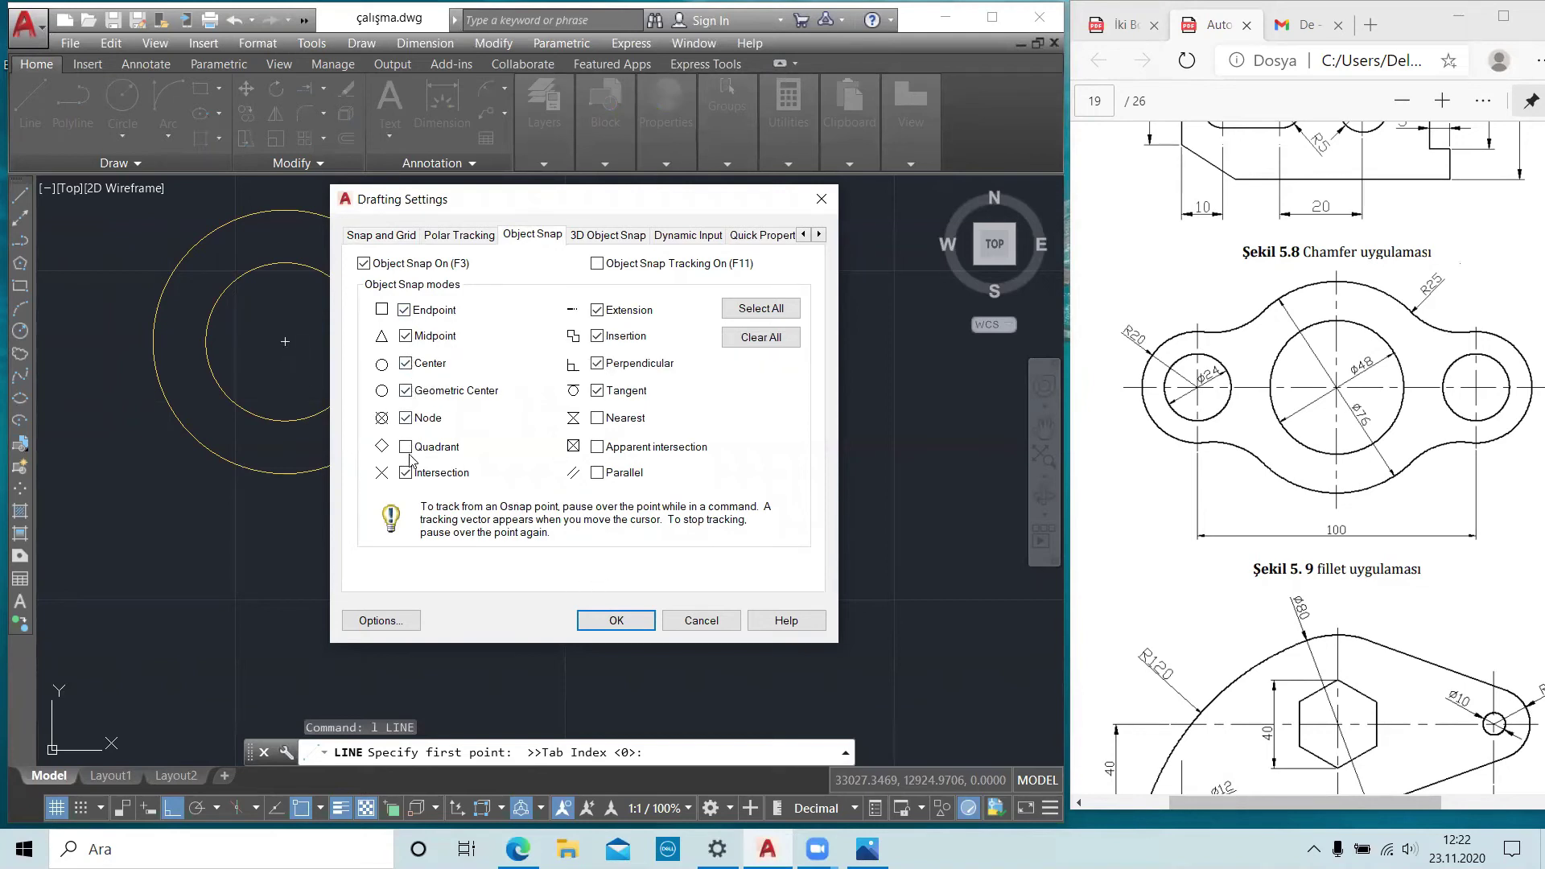
- Draw a 100-unit horizontal line rightward from the concentric circles' centre
{"action": "left_click", "coordinate": [617, 620]}
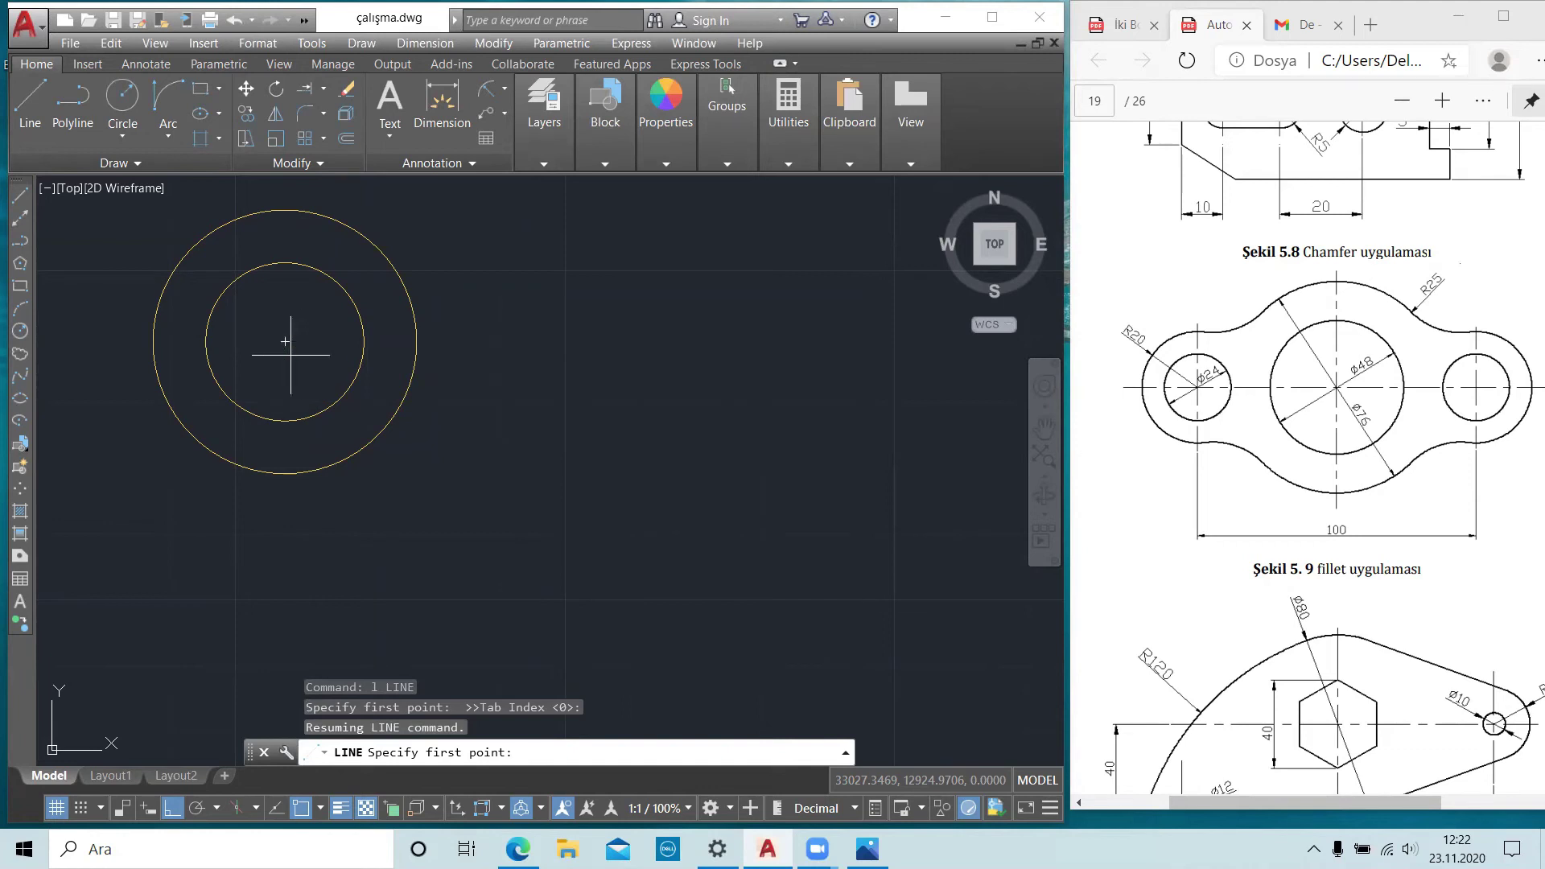
{"action": "key", "text": "Escape"}
{"action": "type", "text": "l"}
{"action": "key", "text": "Return"}
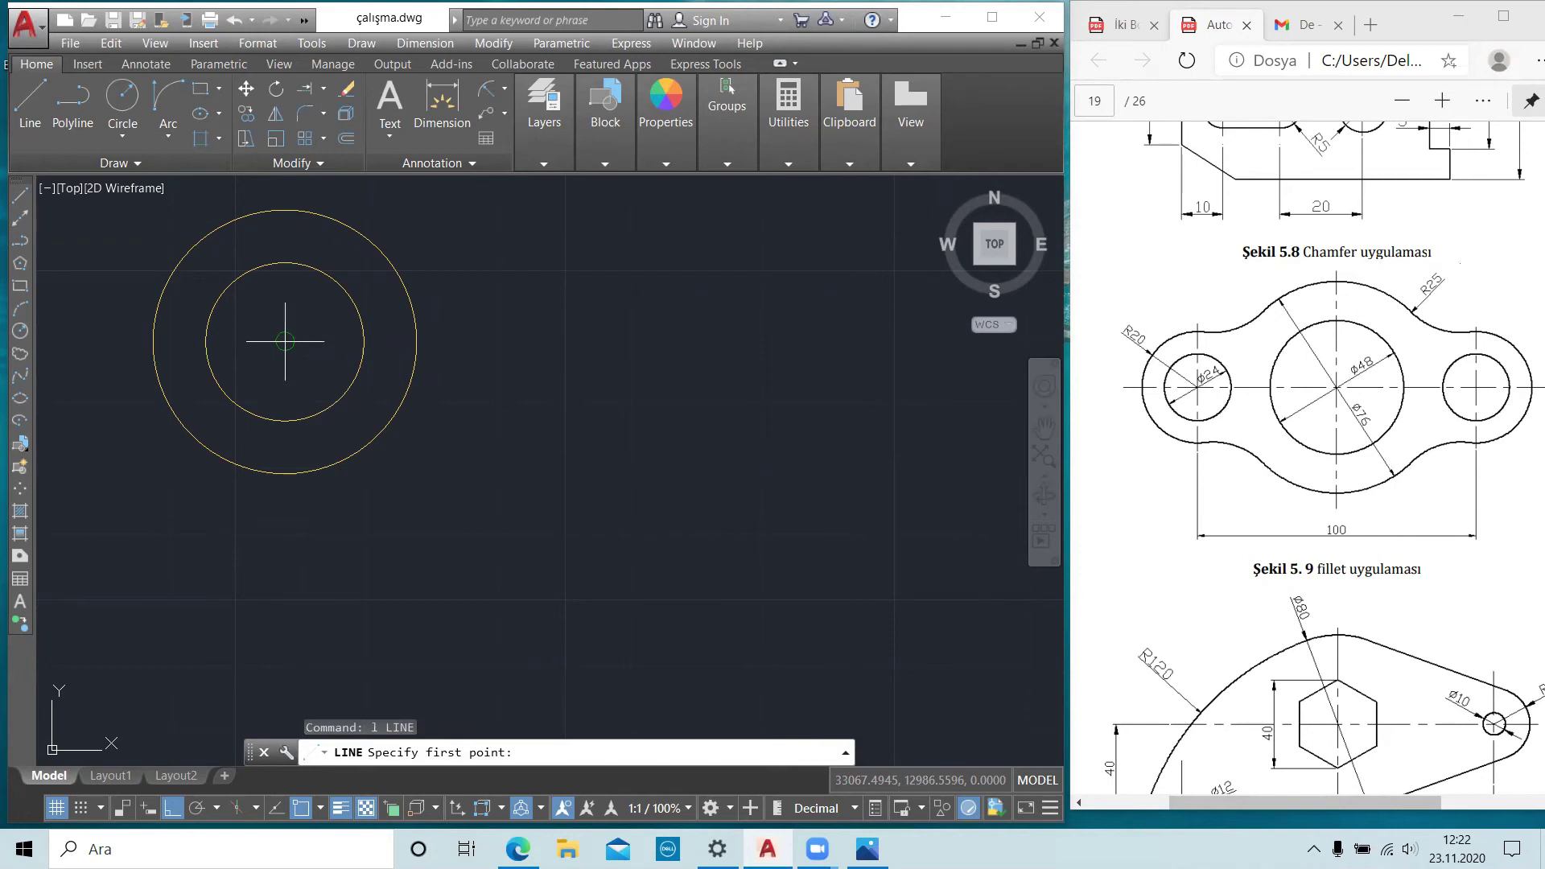
{"action": "left_click", "coordinate": [285, 341]}
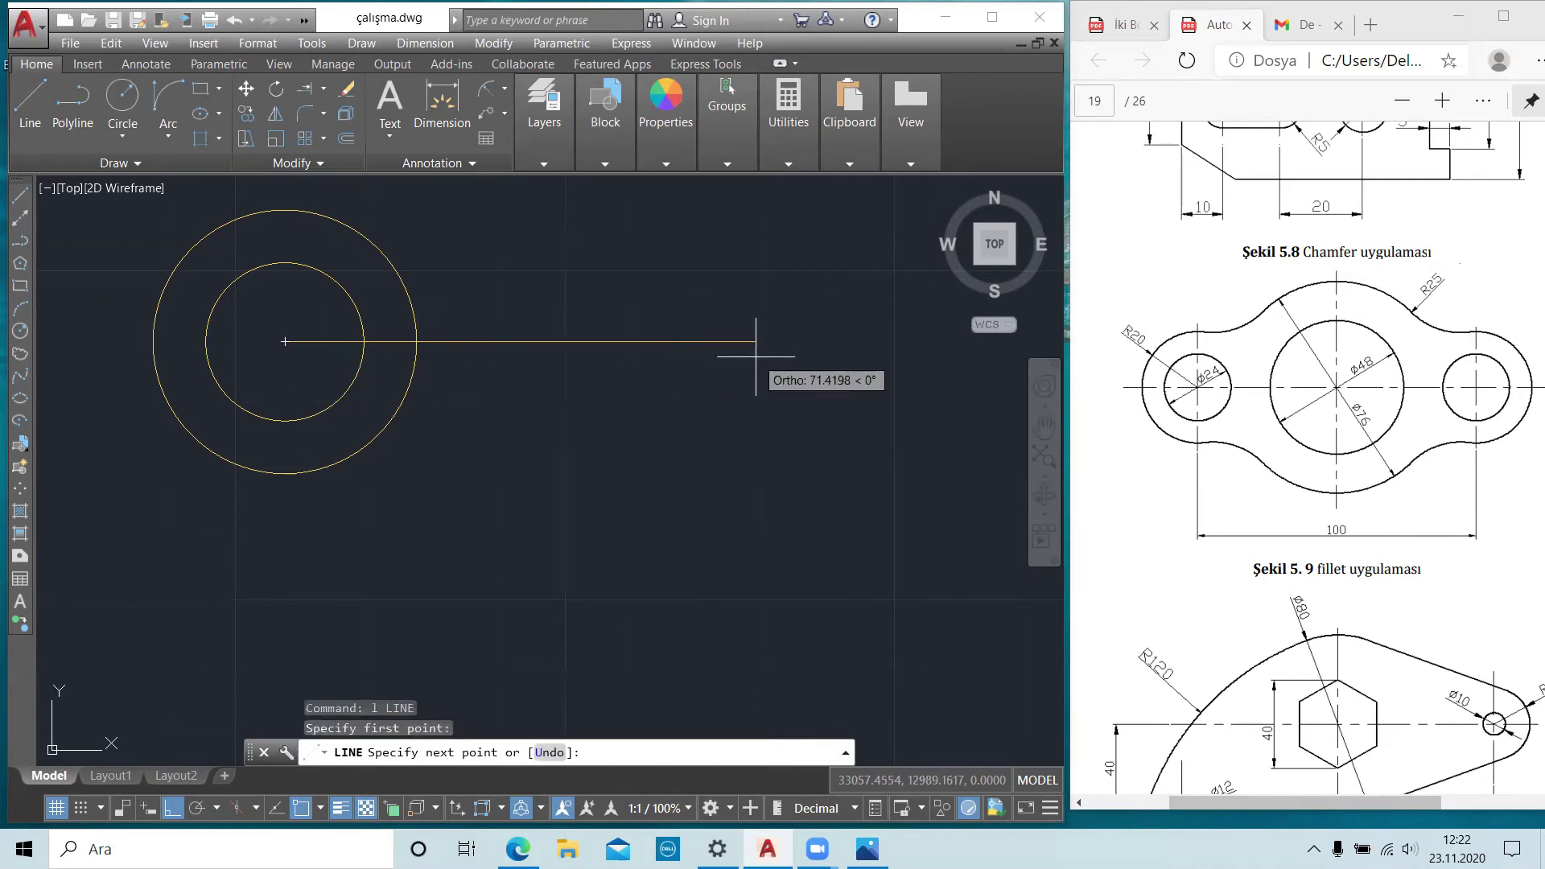
{"action": "type", "text": "1"}
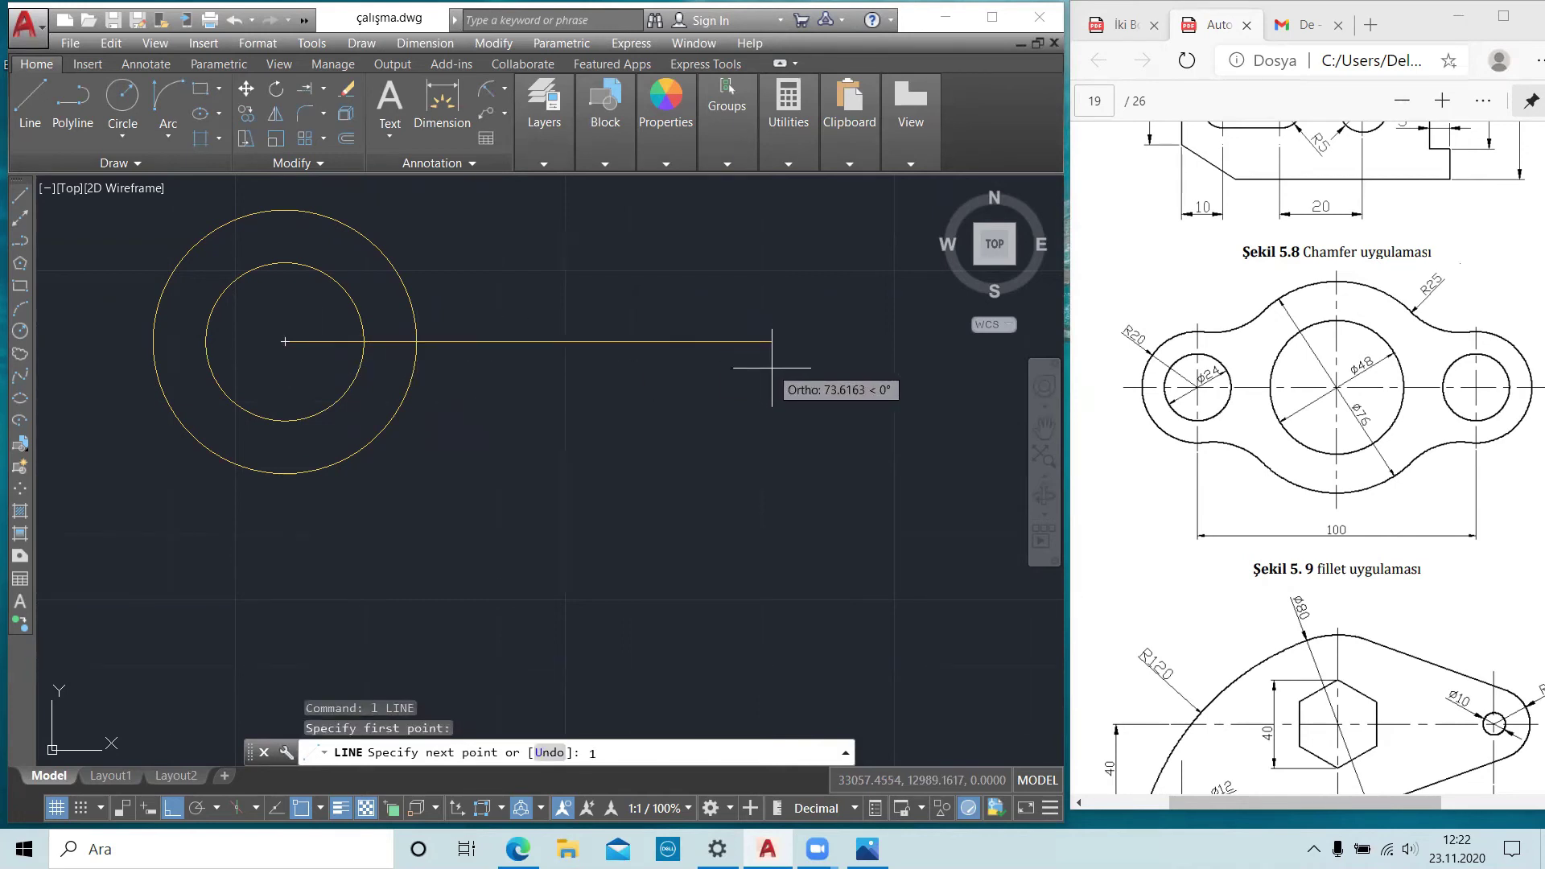
{"action": "type", "text": "00"}
{"action": "key", "text": "Return"}
{"action": "scroll", "coordinate": [827, 395], "scroll_direction": "down", "scroll_amount": 2}
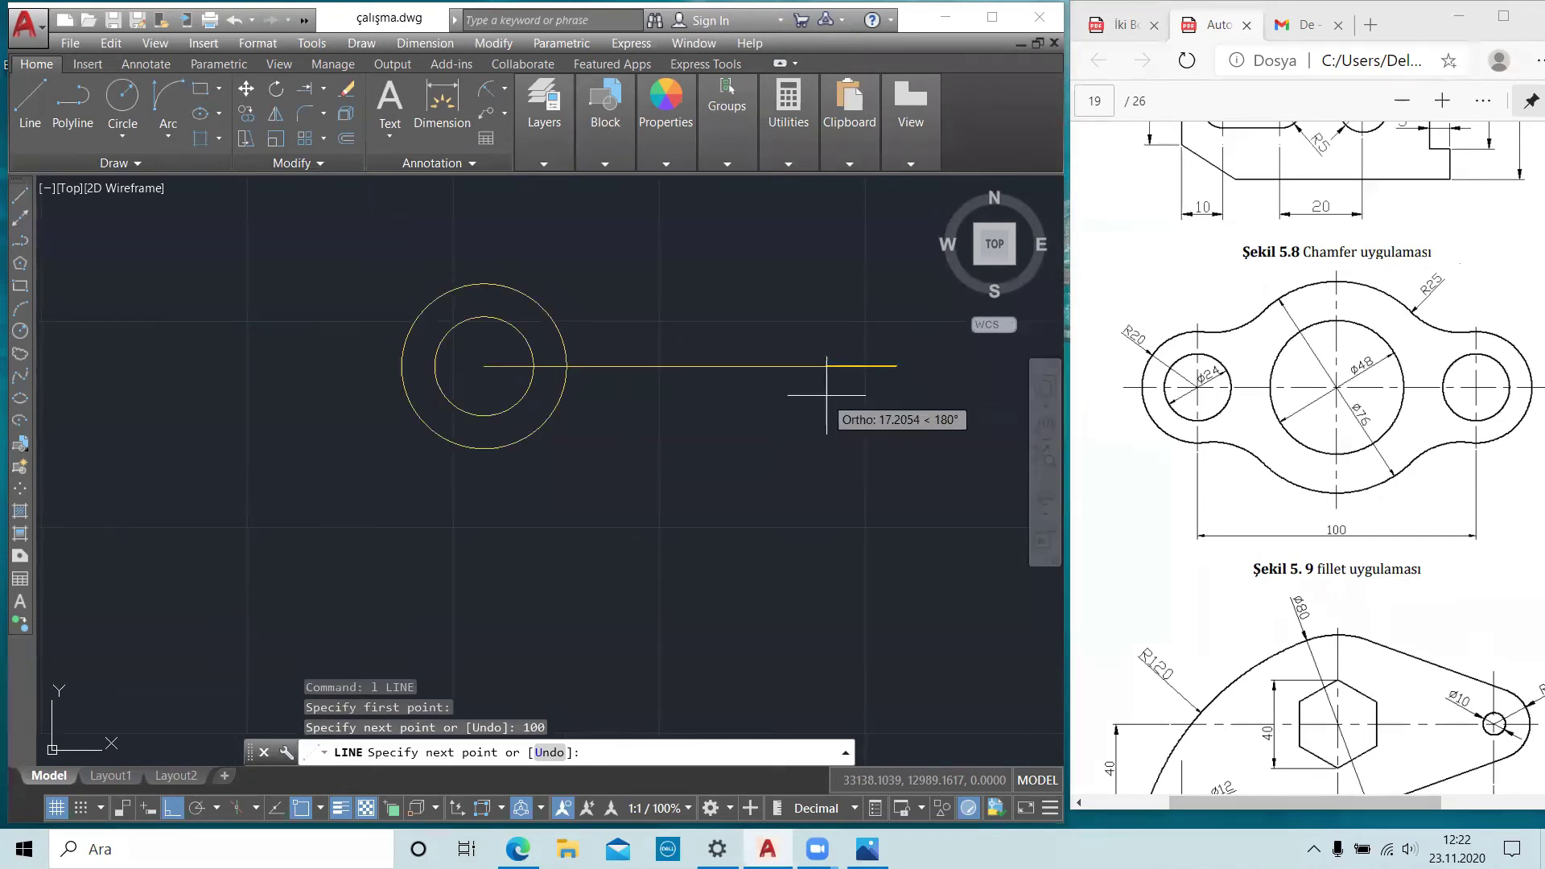
{"action": "key", "text": "Escape"}
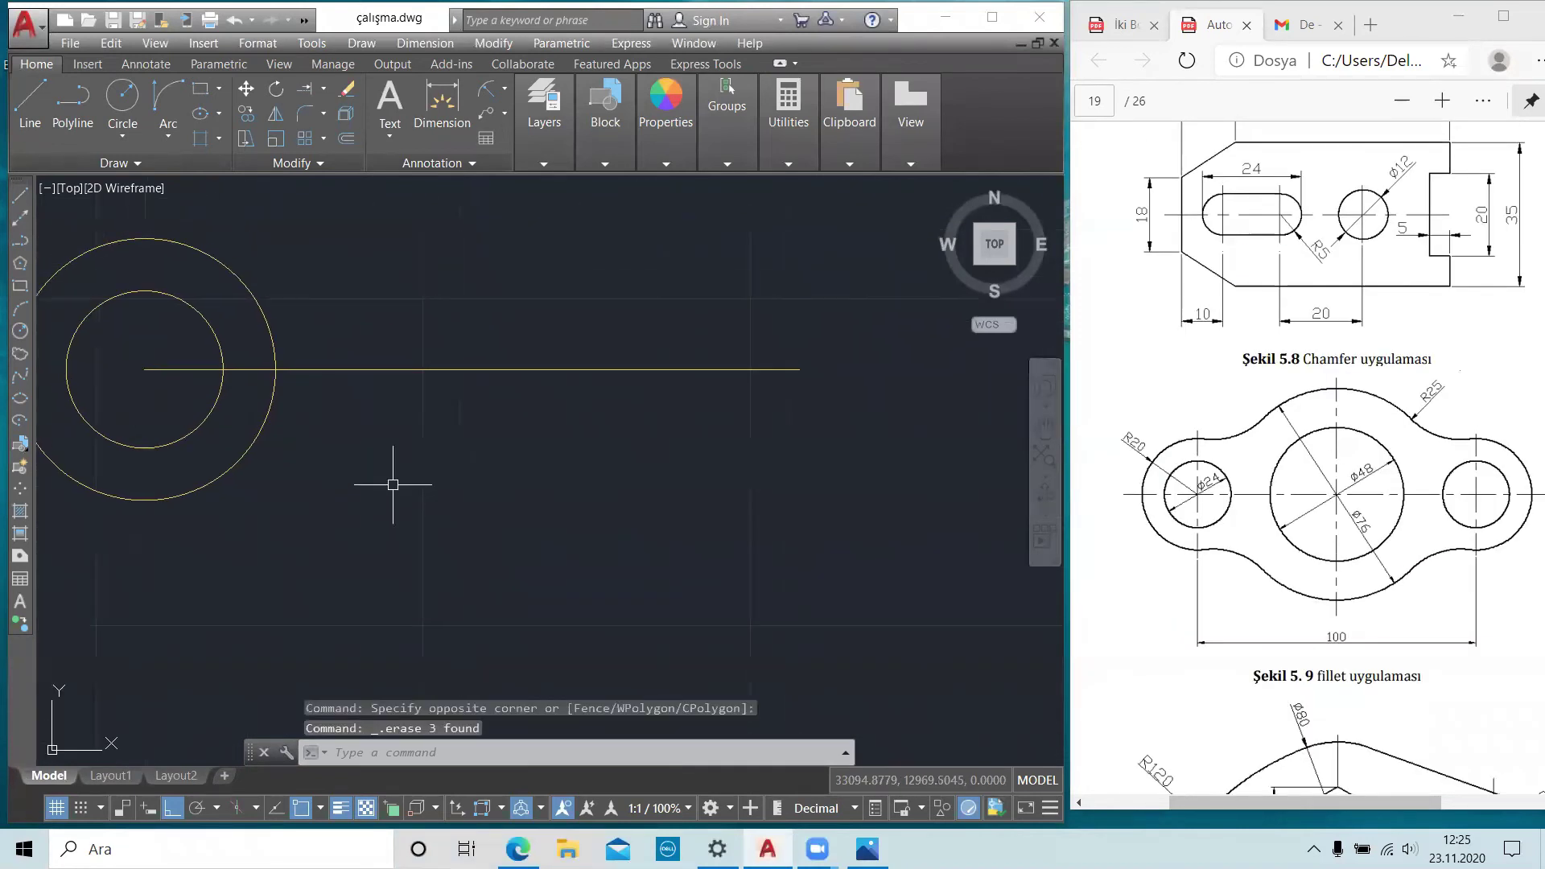
- Draw a Ø24 circle centred on the line's right endpoint
{"action": "scroll", "coordinate": [327, 420], "scroll_direction": "down", "scroll_amount": 2}
{"action": "middle_click_drag", "start_coordinate": [328, 421], "coordinate": [420, 419]}
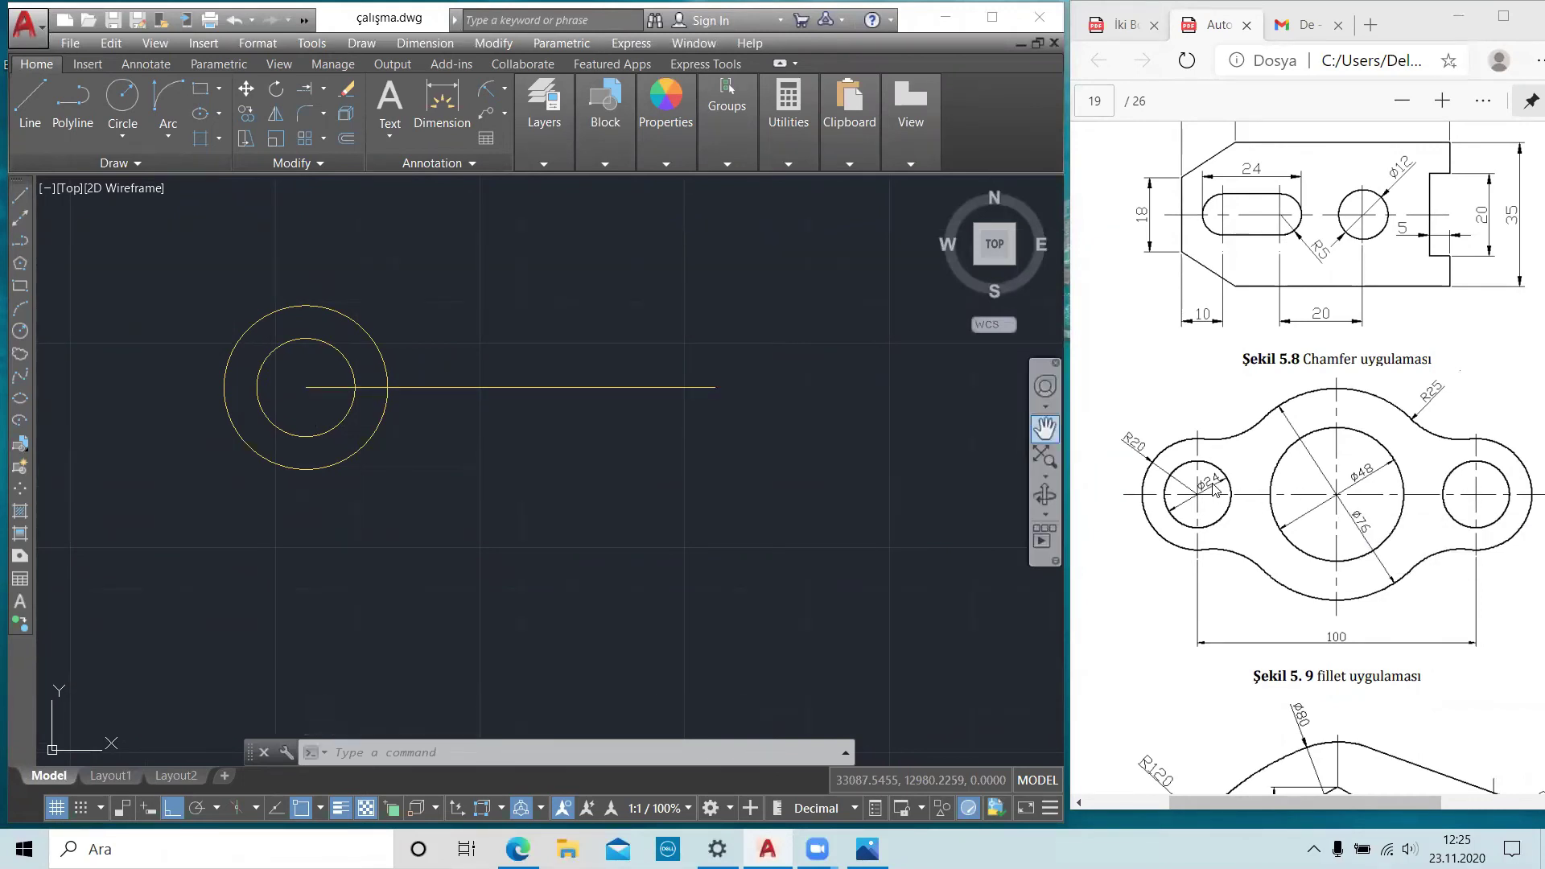
{"action": "left_click", "coordinate": [122, 137]}
{"action": "left_click", "coordinate": [157, 216]}
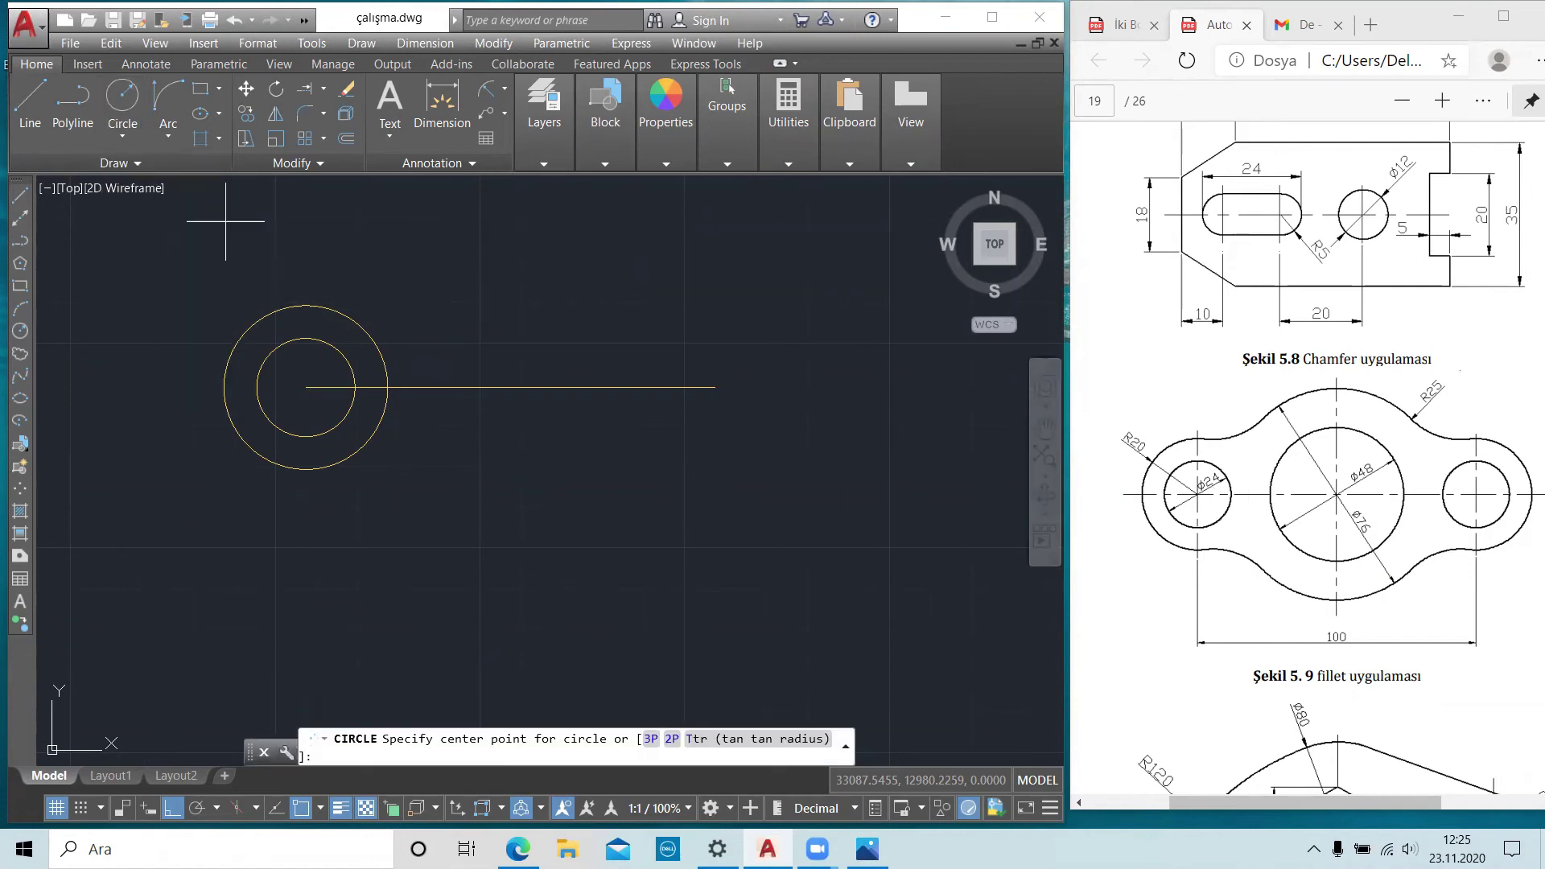
{"action": "left_click", "coordinate": [715, 387]}
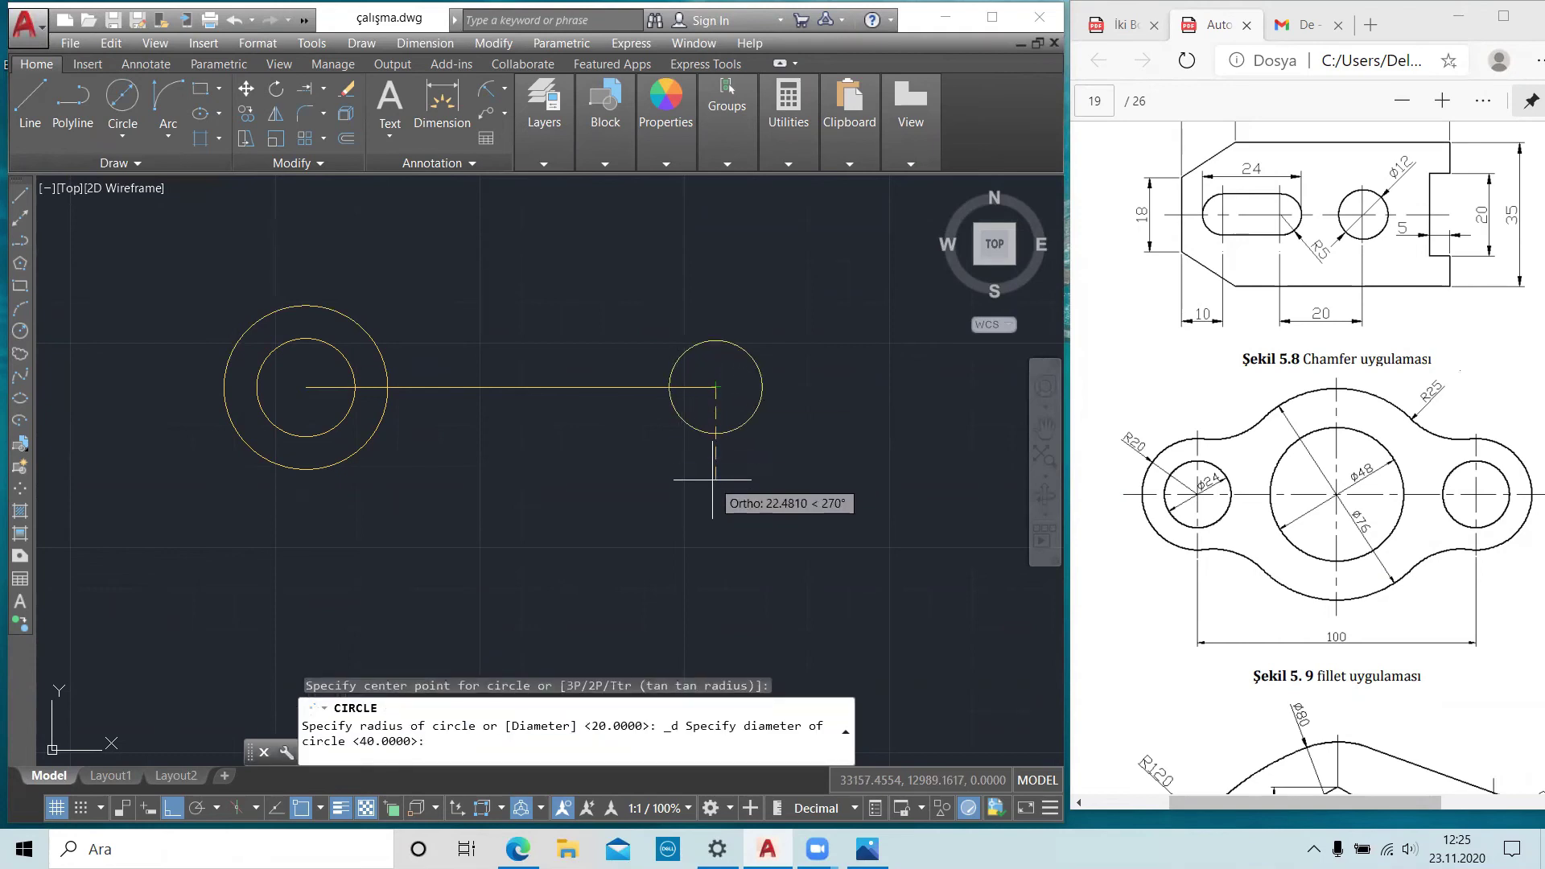
{"action": "type", "text": "24"}
{"action": "key", "text": "Return"}
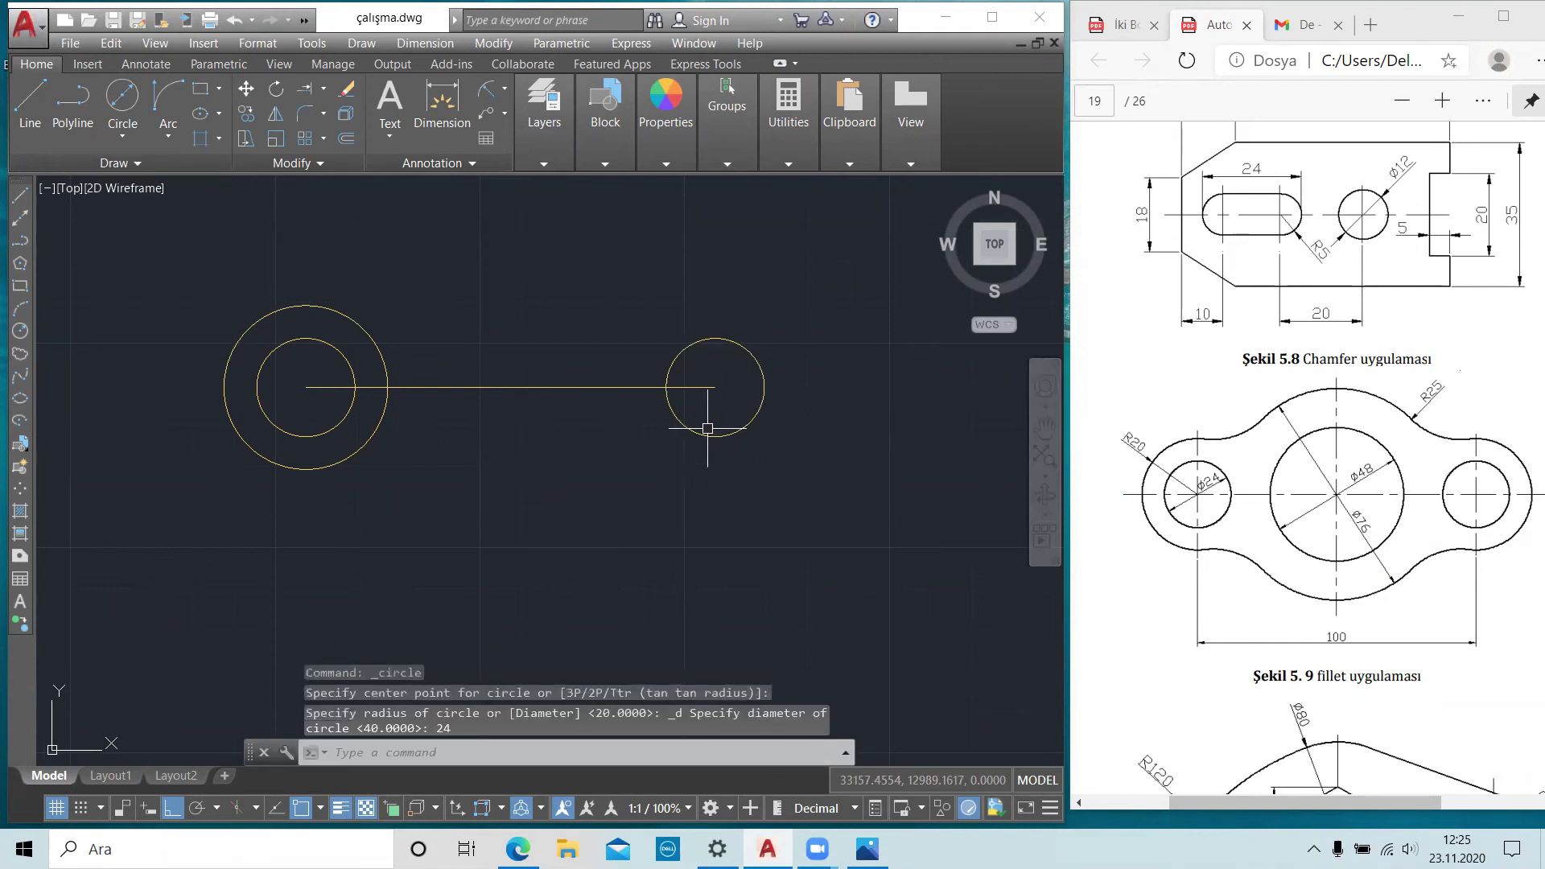
- Add a concentric radius-20 circle at the same right endpoint
{"action": "left_click", "coordinate": [127, 120]}
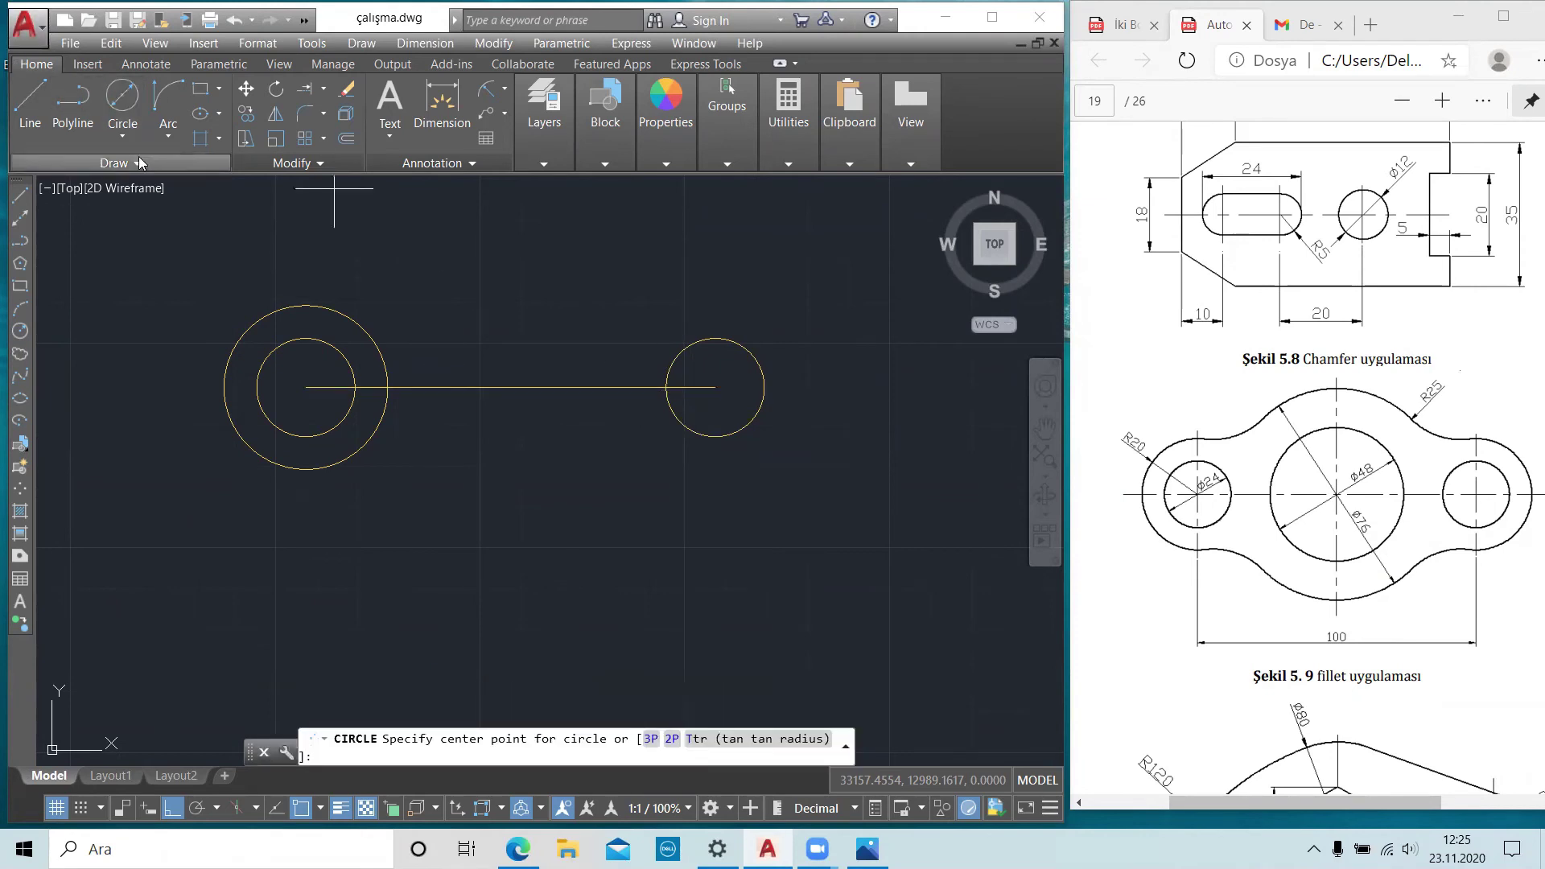
{"action": "left_click", "coordinate": [122, 95]}
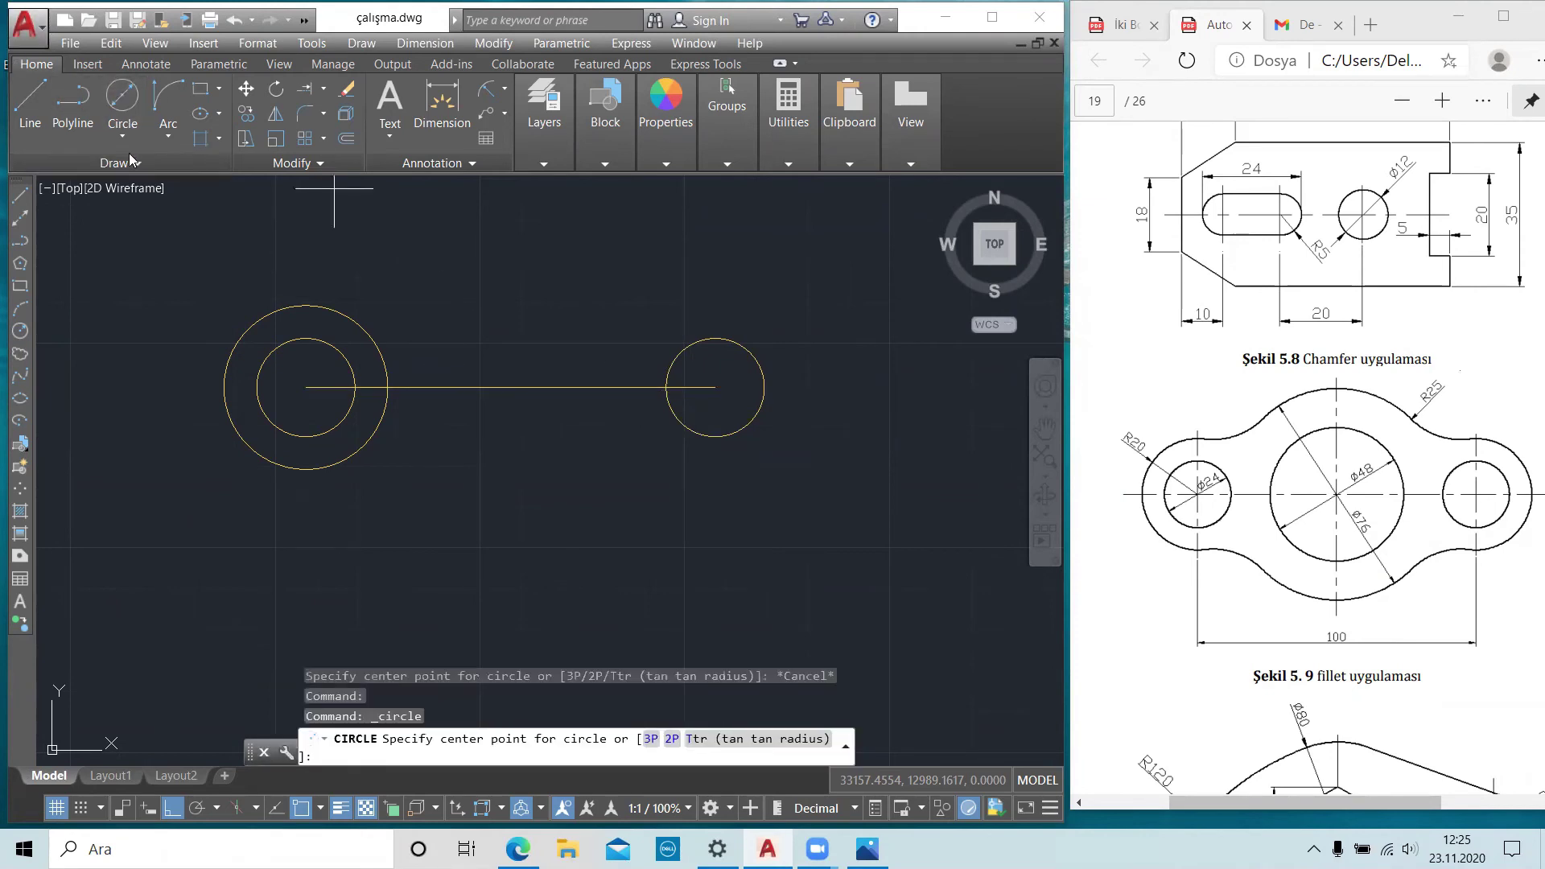
{"action": "left_click", "coordinate": [134, 149]}
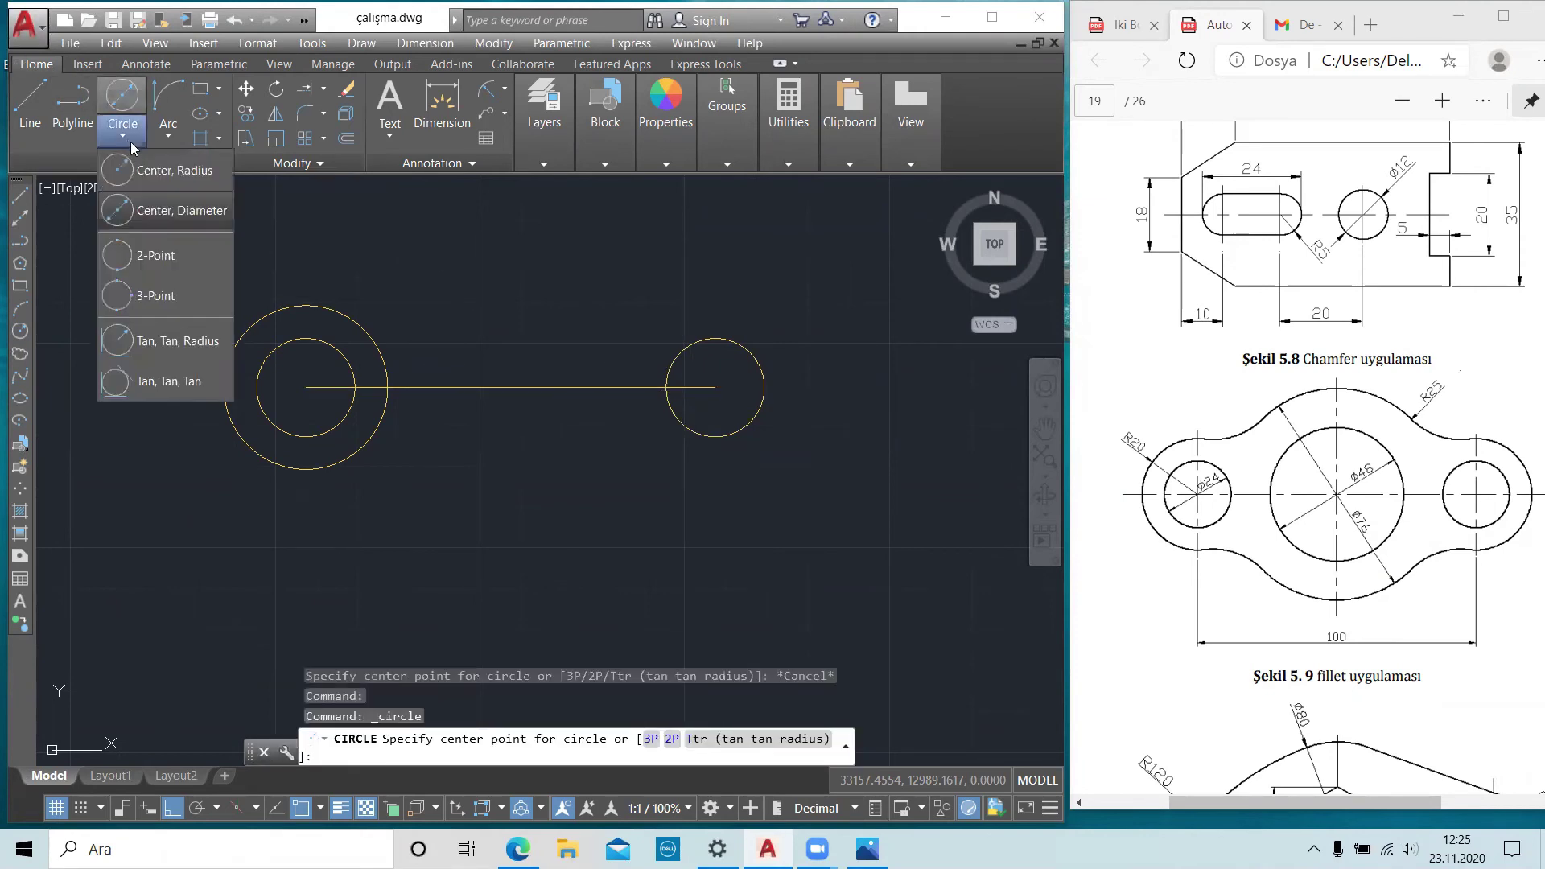
{"action": "left_click", "coordinate": [715, 388]}
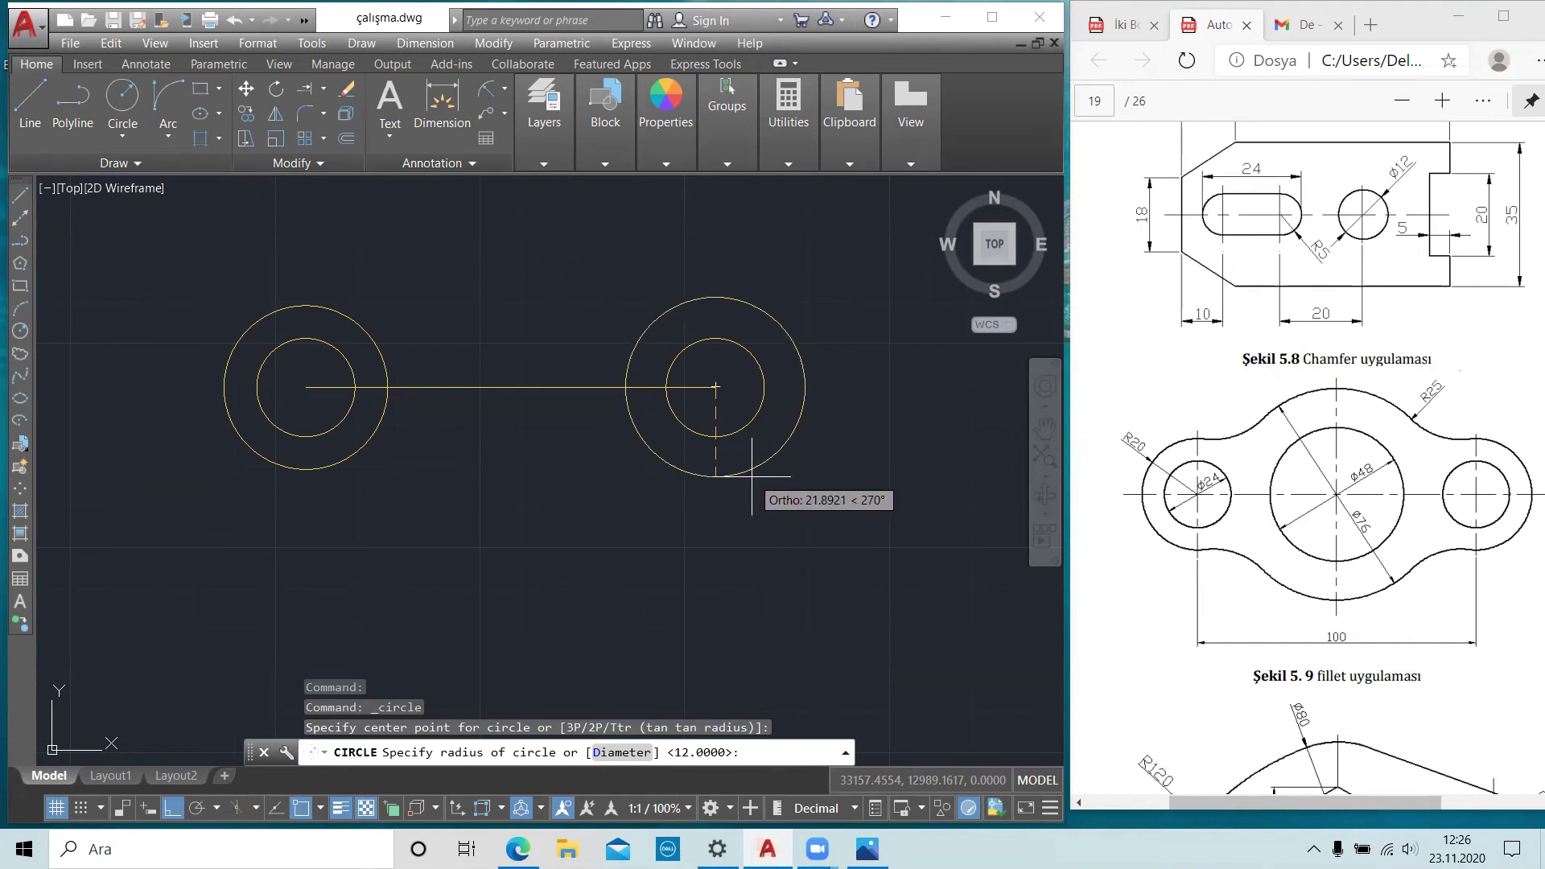
{"action": "type", "text": "20"}
{"action": "key", "text": "Return"}
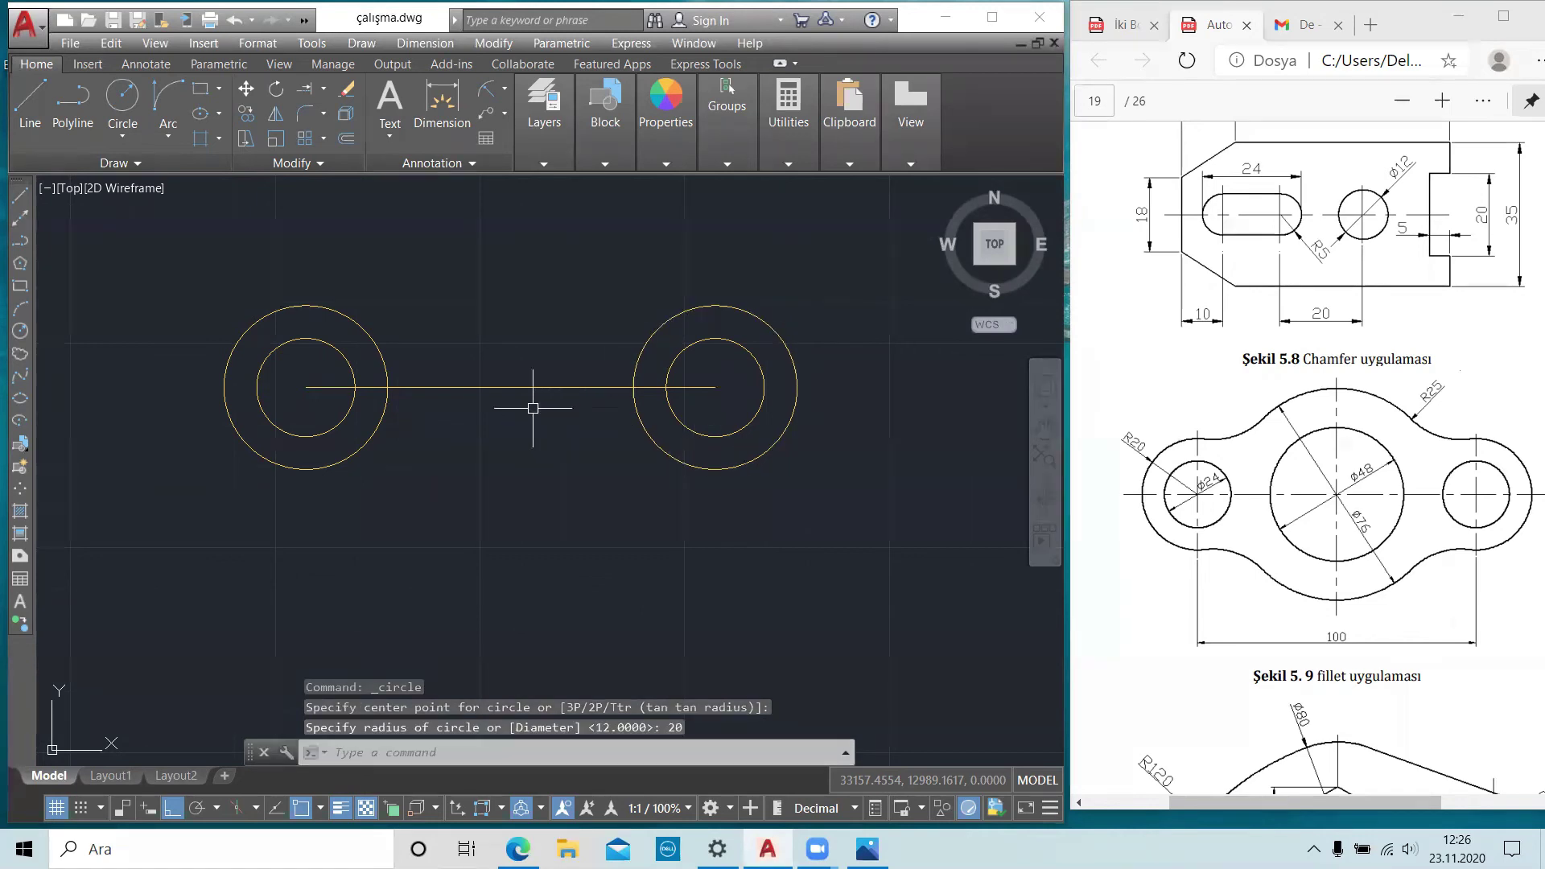
{"action": "key", "text": "Escape"}
{"action": "key", "text": "Escape"}
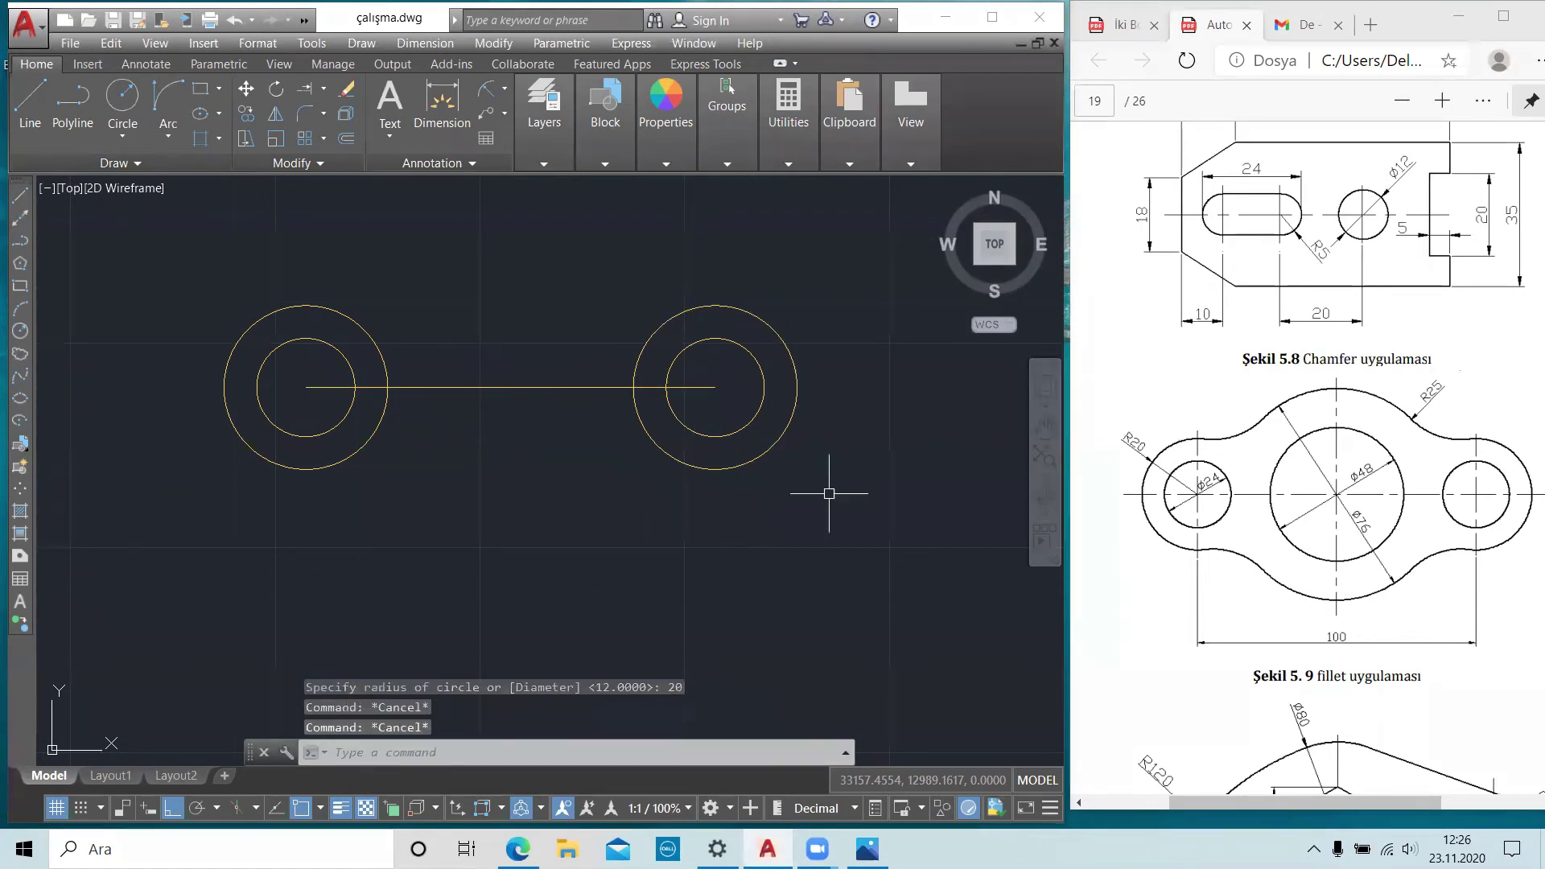
{"action": "left_click", "coordinate": [1309, 489]}
{"action": "scroll", "coordinate": [1256, 456], "scroll_direction": "left", "scroll_amount": 1}
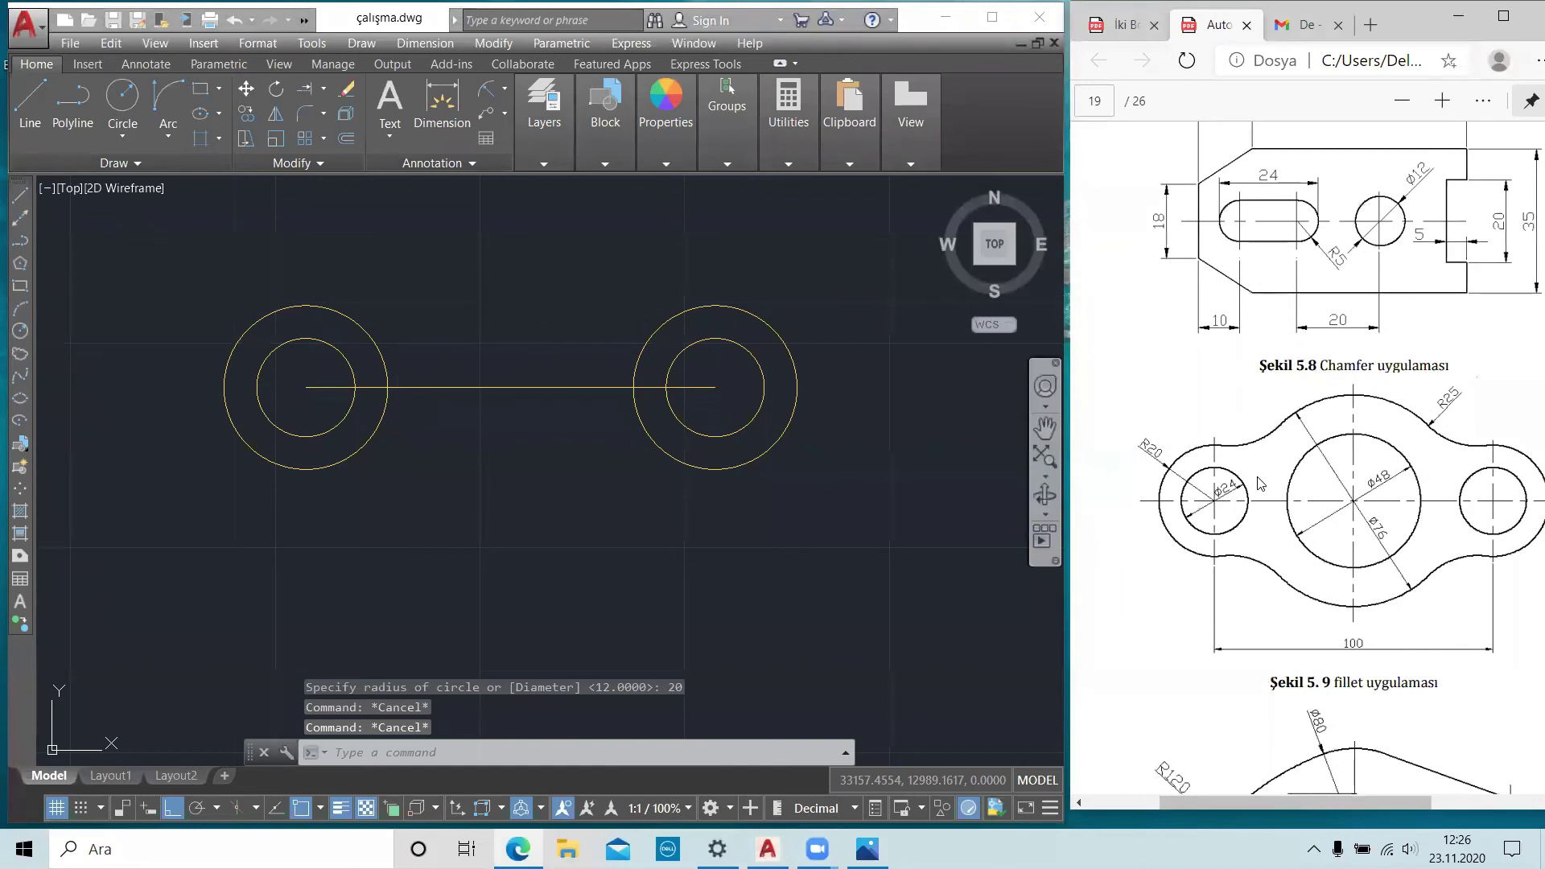
- Circle the left R20 lobe and the right lobe of the reference plate in red
{"action": "scroll", "coordinate": [1260, 483], "scroll_direction": "down", "scroll_amount": 1}
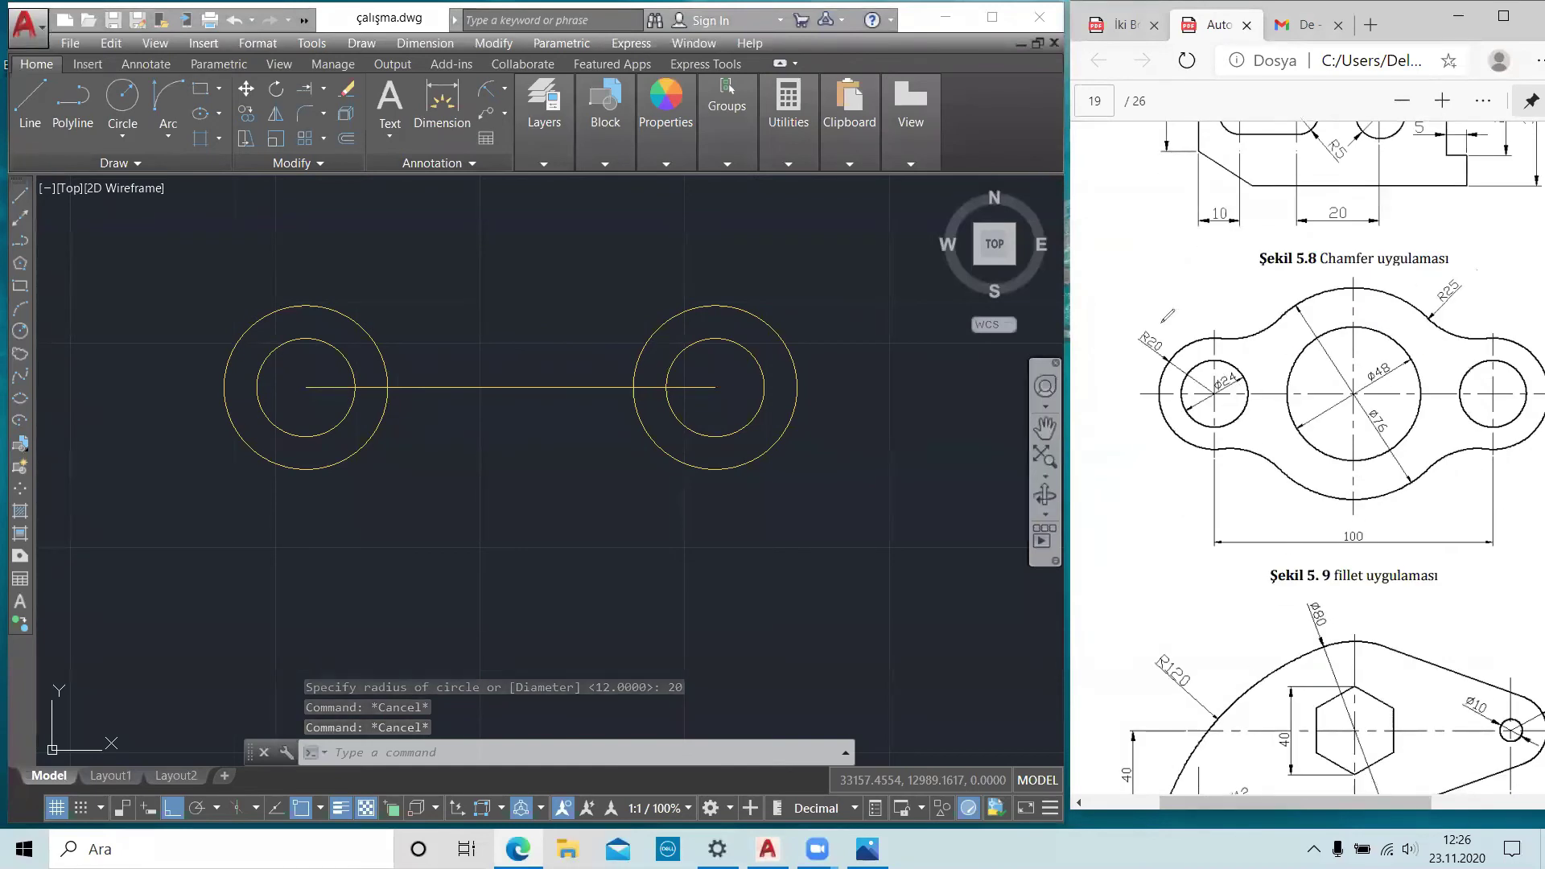
{"action": "left_click_drag", "start_coordinate": [1235, 298], "coordinate": [1212, 310]}
{"action": "left_click_drag", "start_coordinate": [1425, 383], "coordinate": [1525, 330]}
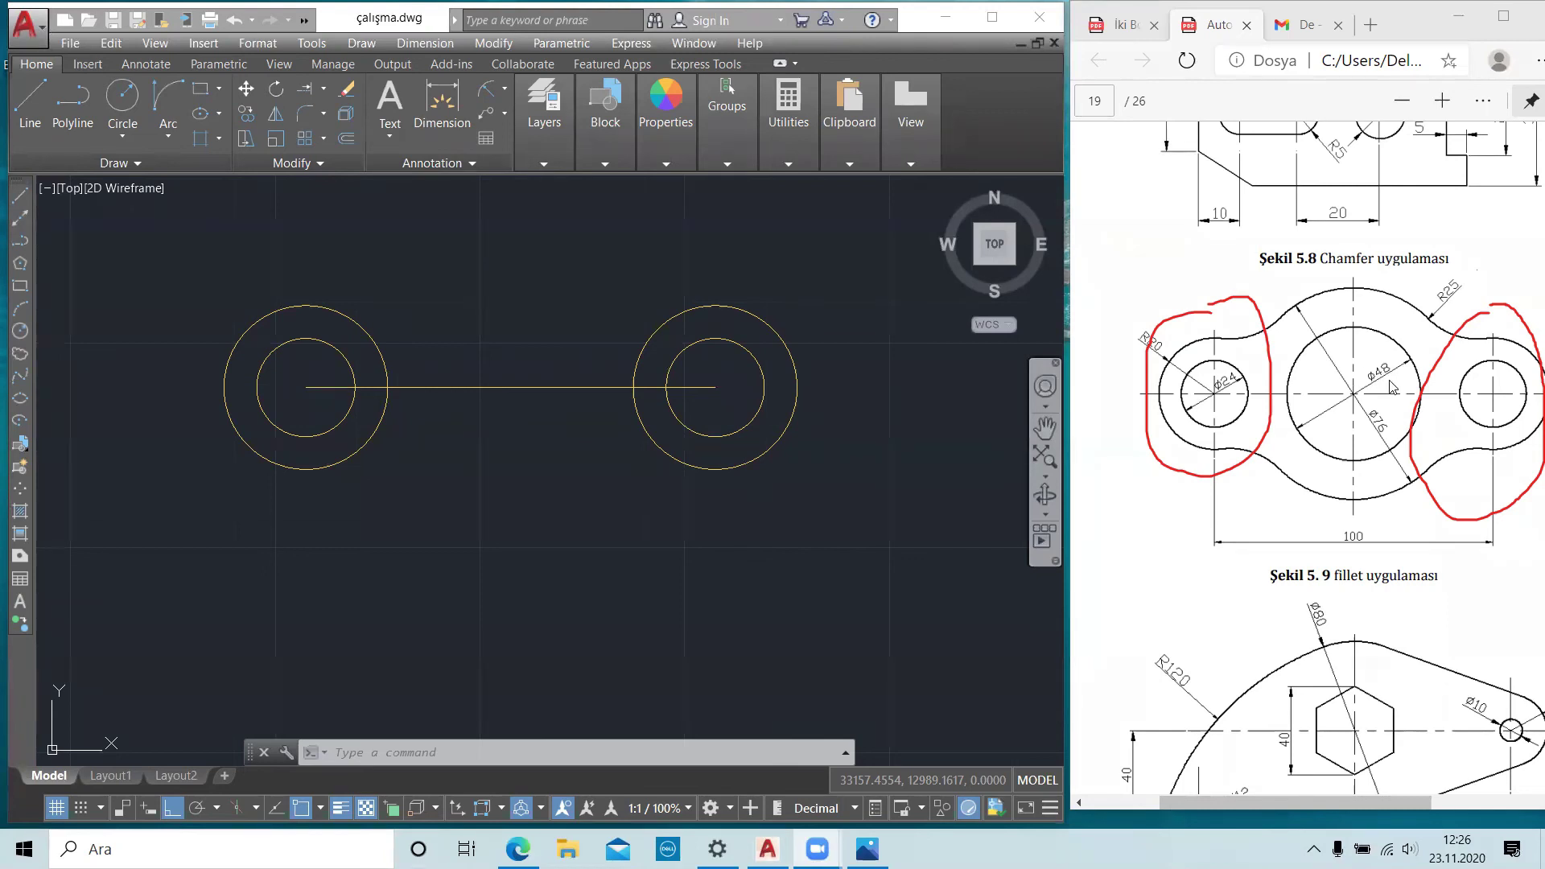
- Draw a Ø48 circle centred on the line's midpoint
{"action": "left_click", "coordinate": [124, 136]}
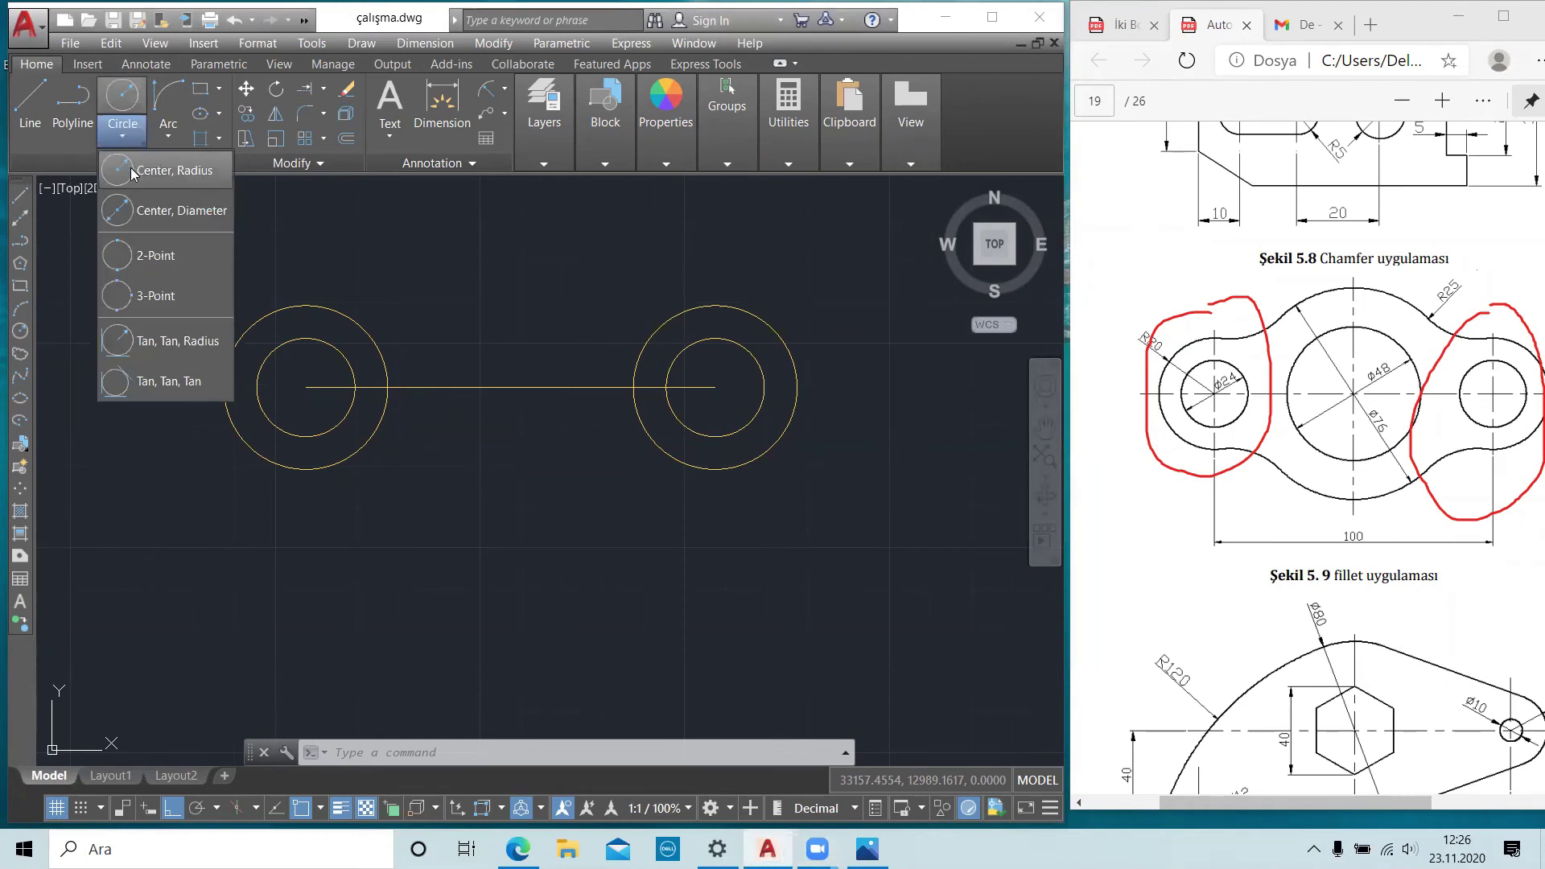
{"action": "left_click", "coordinate": [152, 212]}
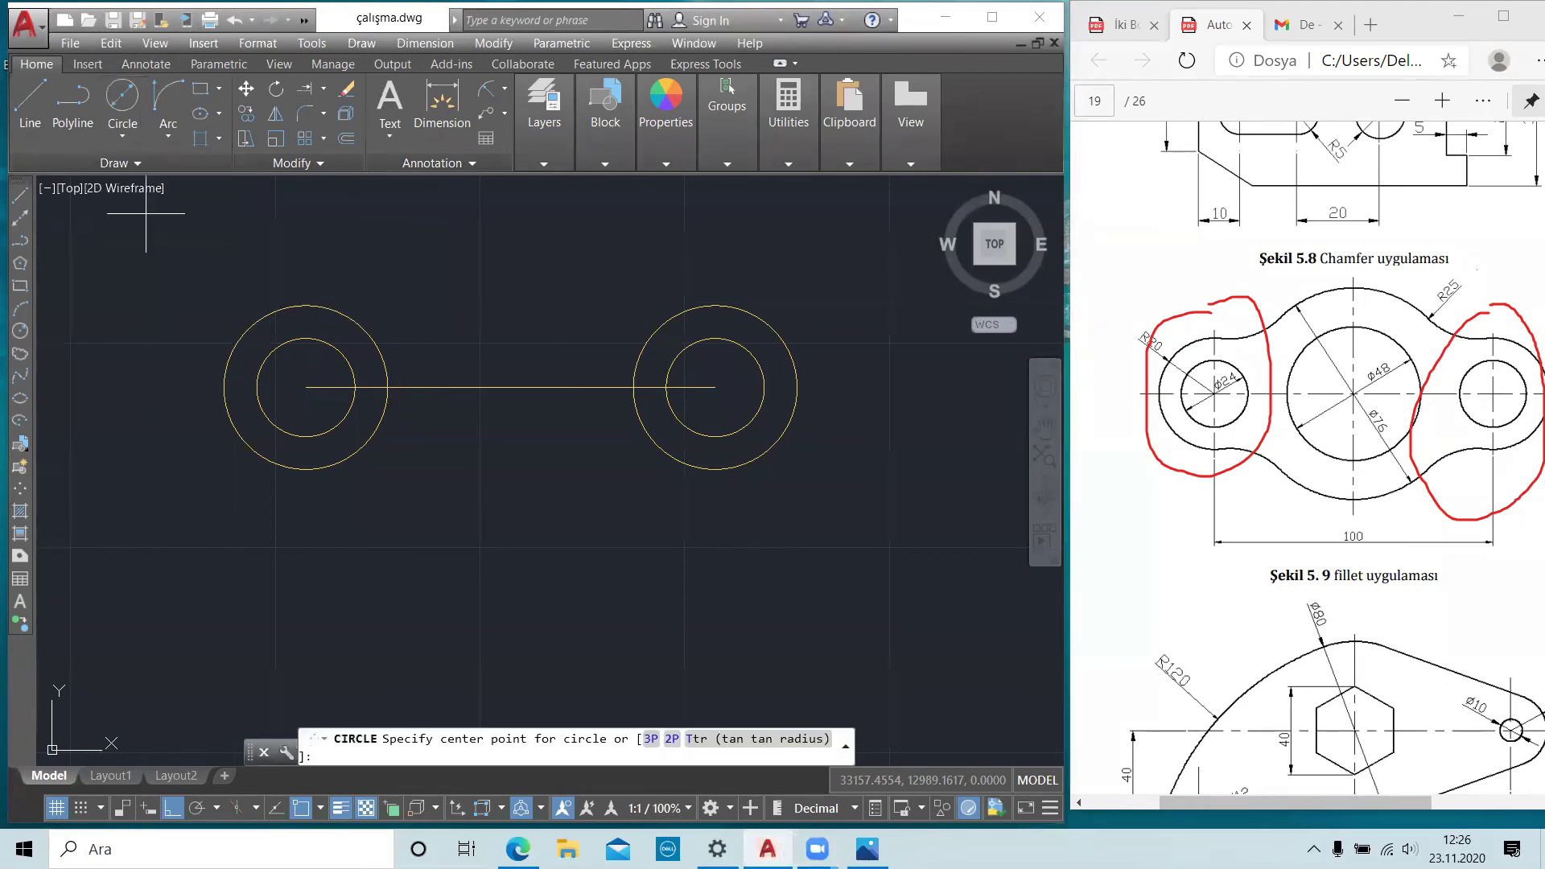
{"action": "left_click", "coordinate": [510, 387]}
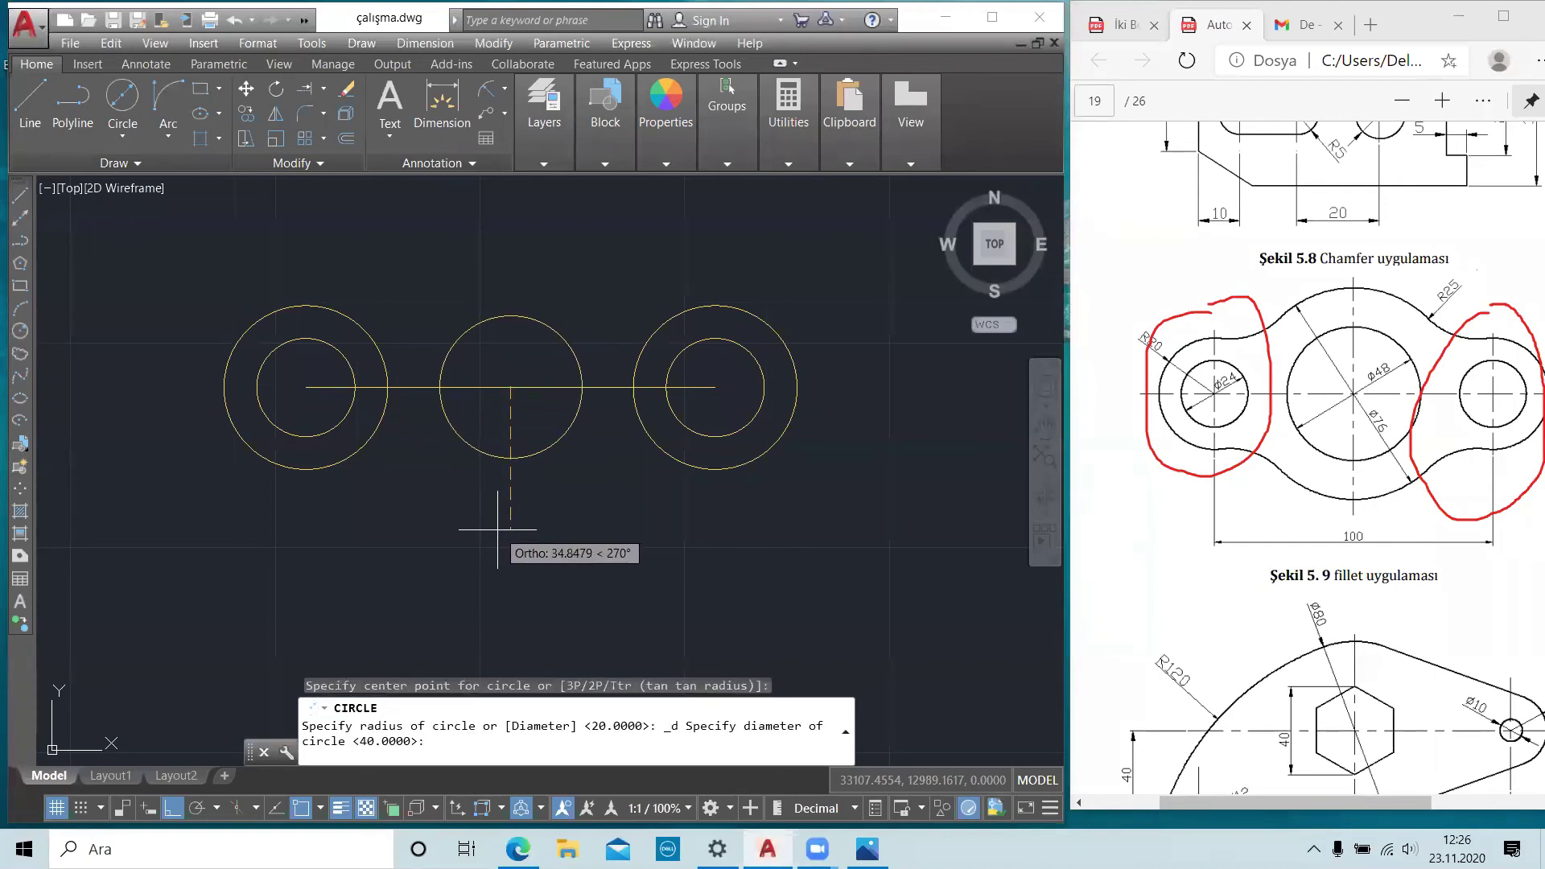
{"action": "type", "text": "48"}
{"action": "key", "text": "Return"}
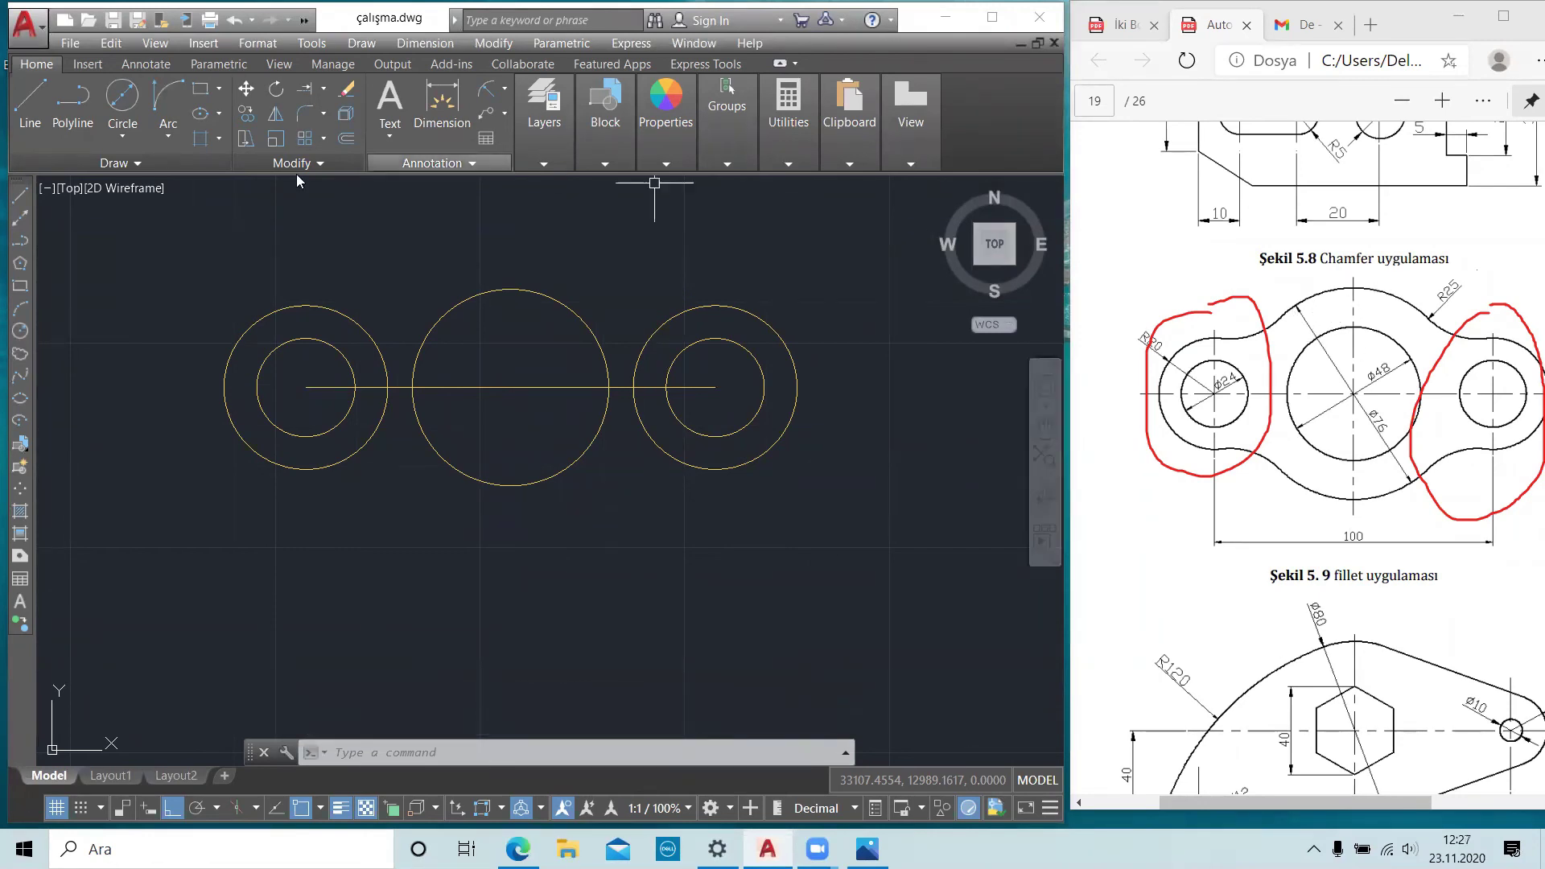
- Add a concentric Ø76 circle around the Ø48 circle
{"action": "left_click", "coordinate": [123, 102]}
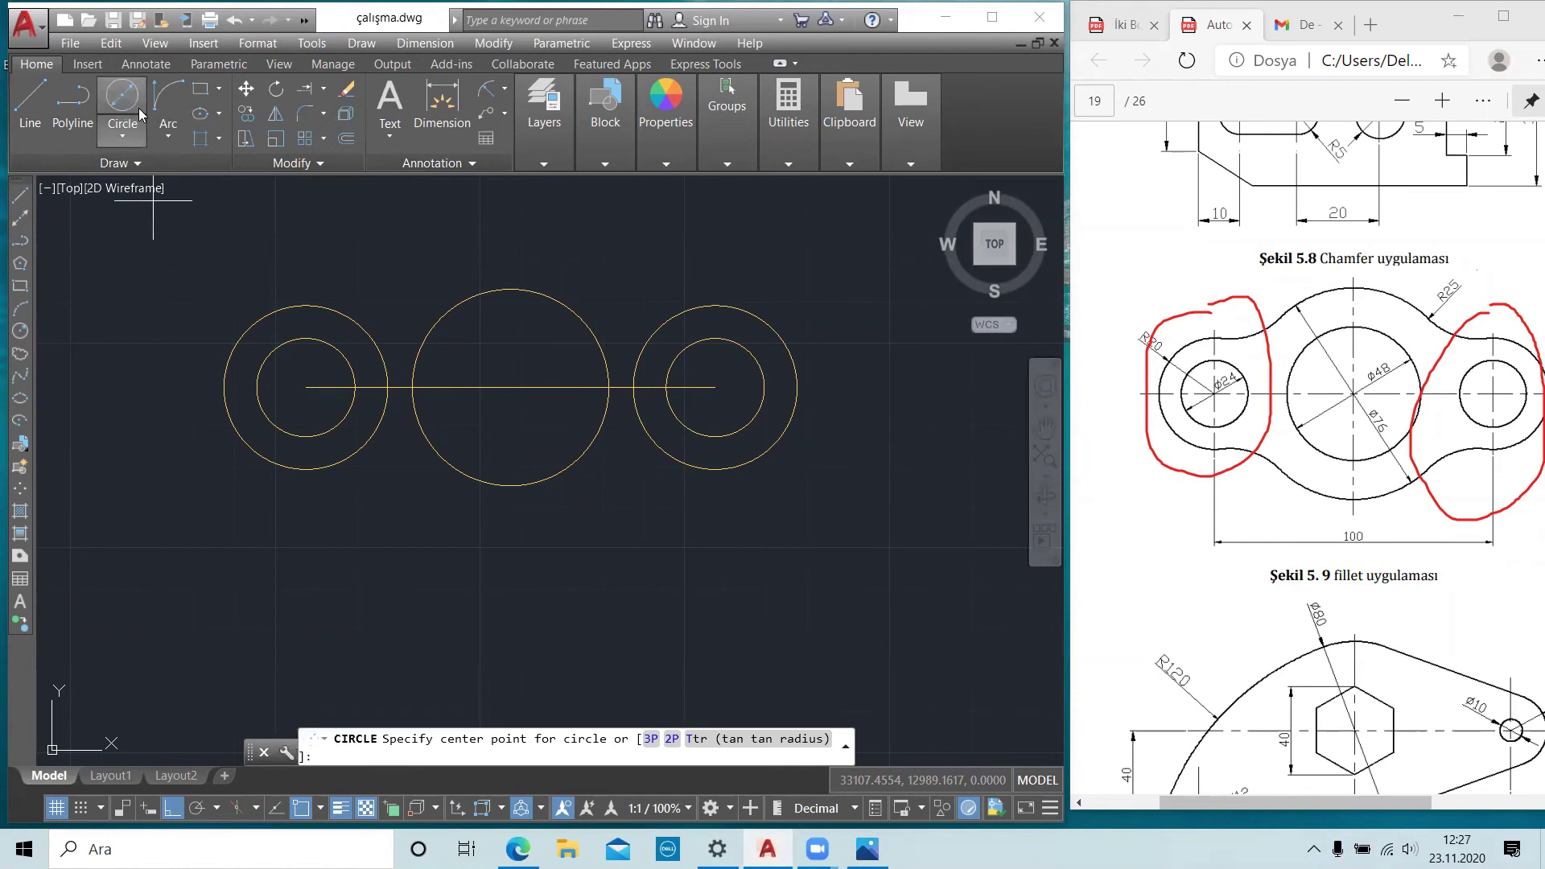
{"action": "left_click", "coordinate": [511, 387]}
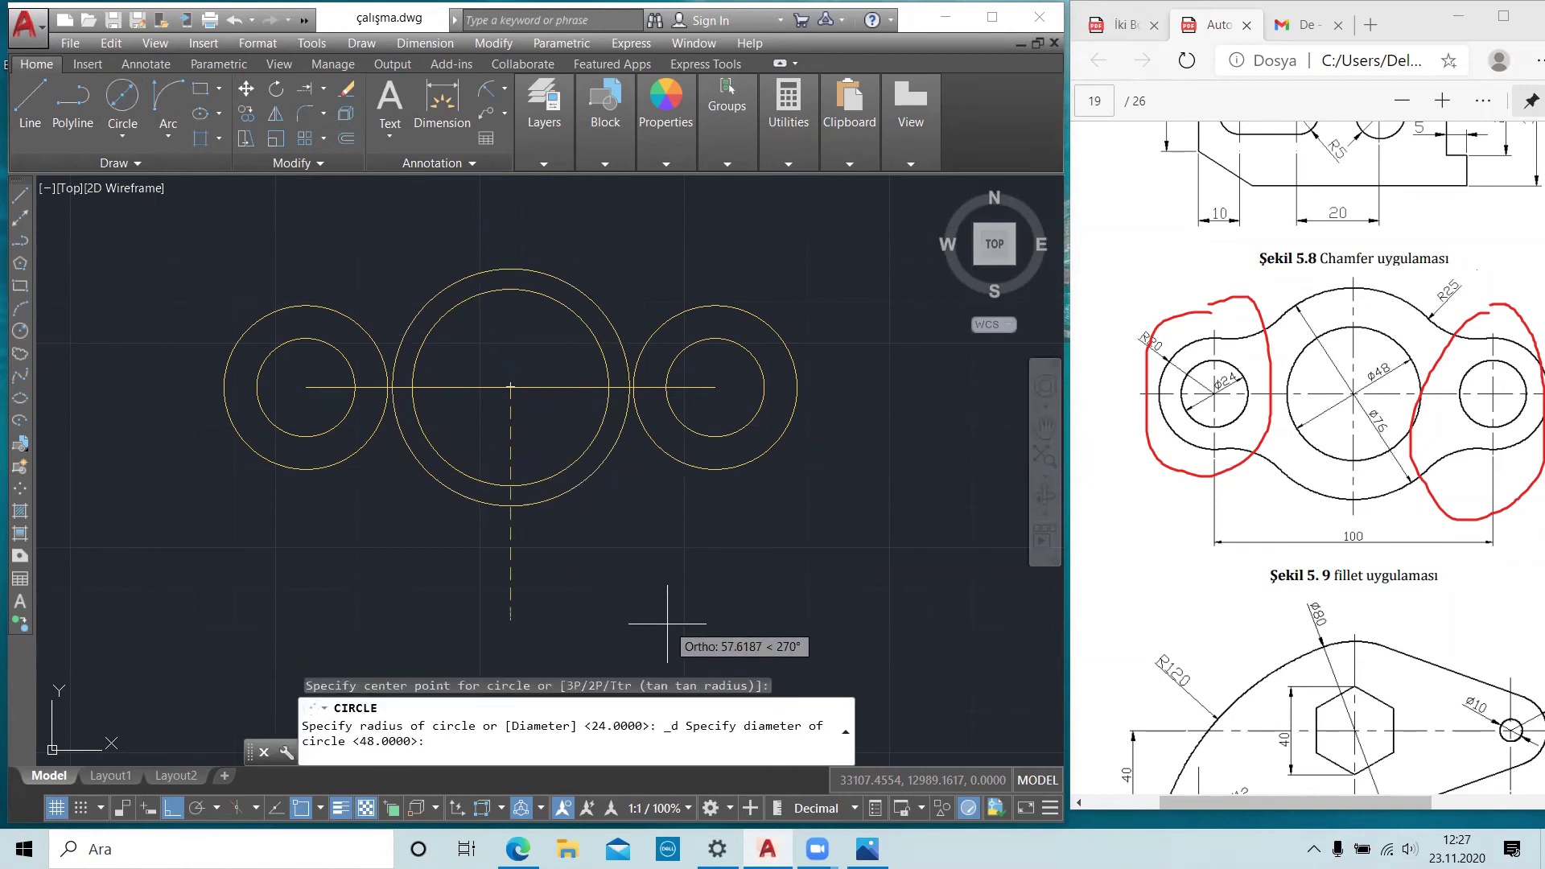
{"action": "type", "text": "76"}
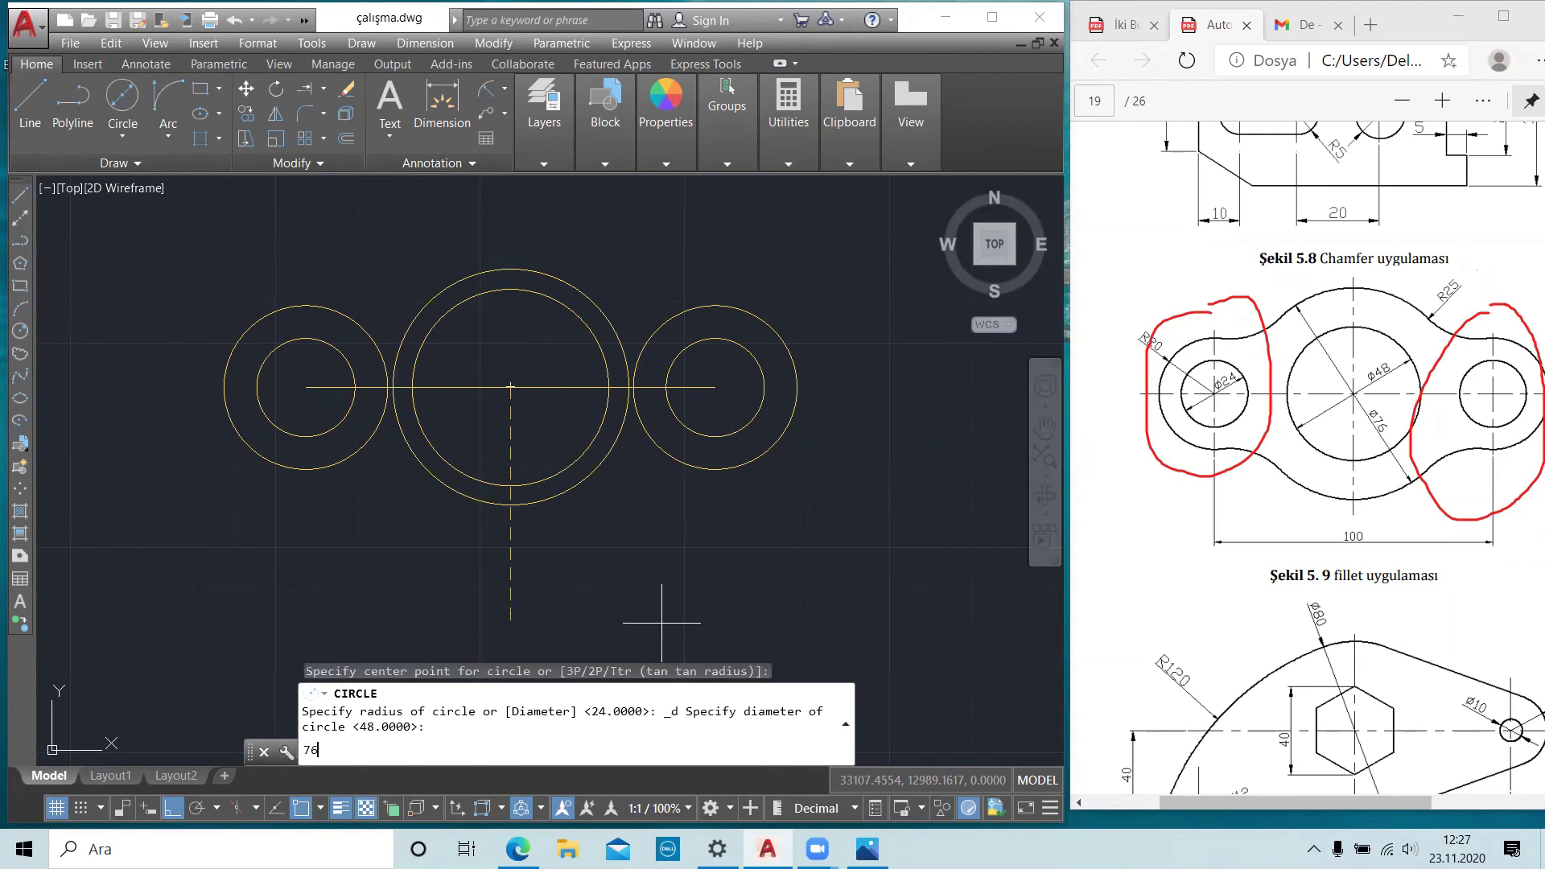
{"action": "key", "text": "Return"}
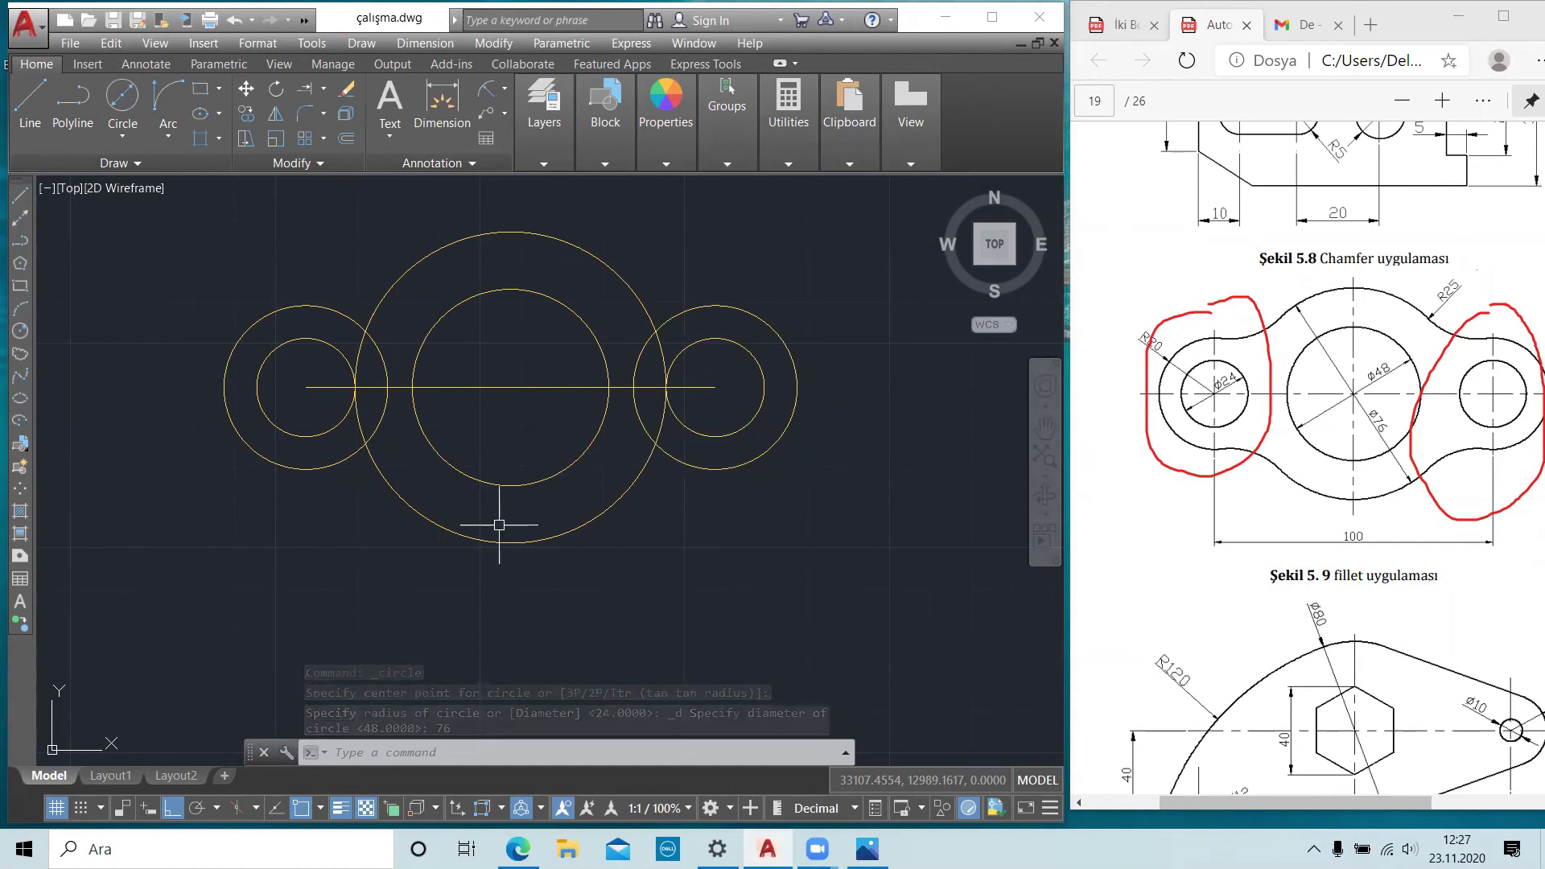
{"action": "key", "text": "Escape"}
{"action": "key", "text": "Escape"}
{"action": "key", "text": "Escape"}
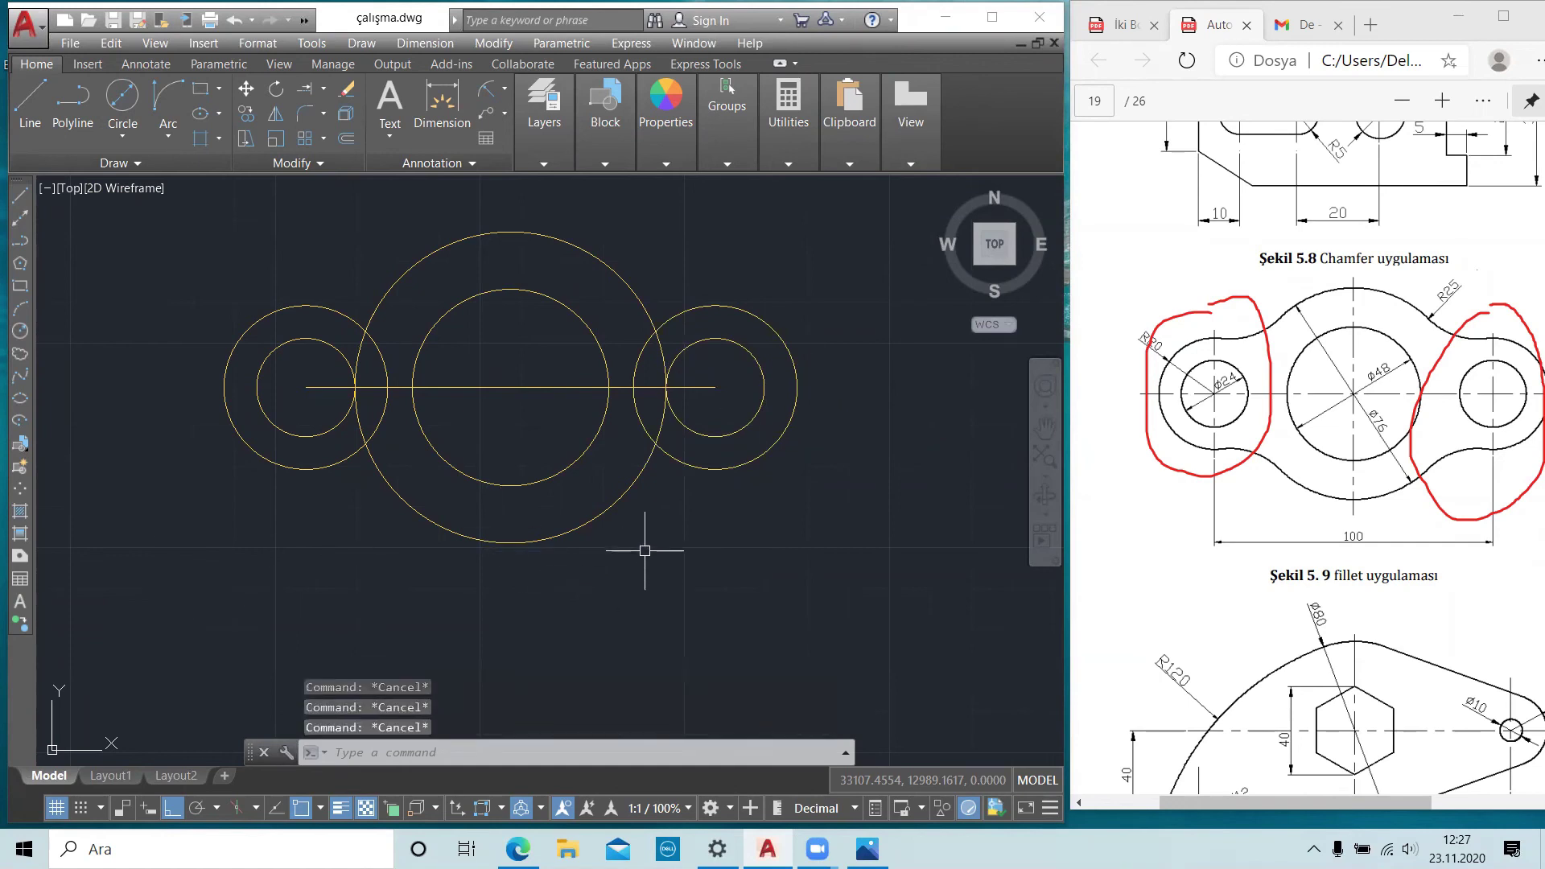
{"action": "middle_click_drag", "start_coordinate": [665, 549], "coordinate": [637, 554]}
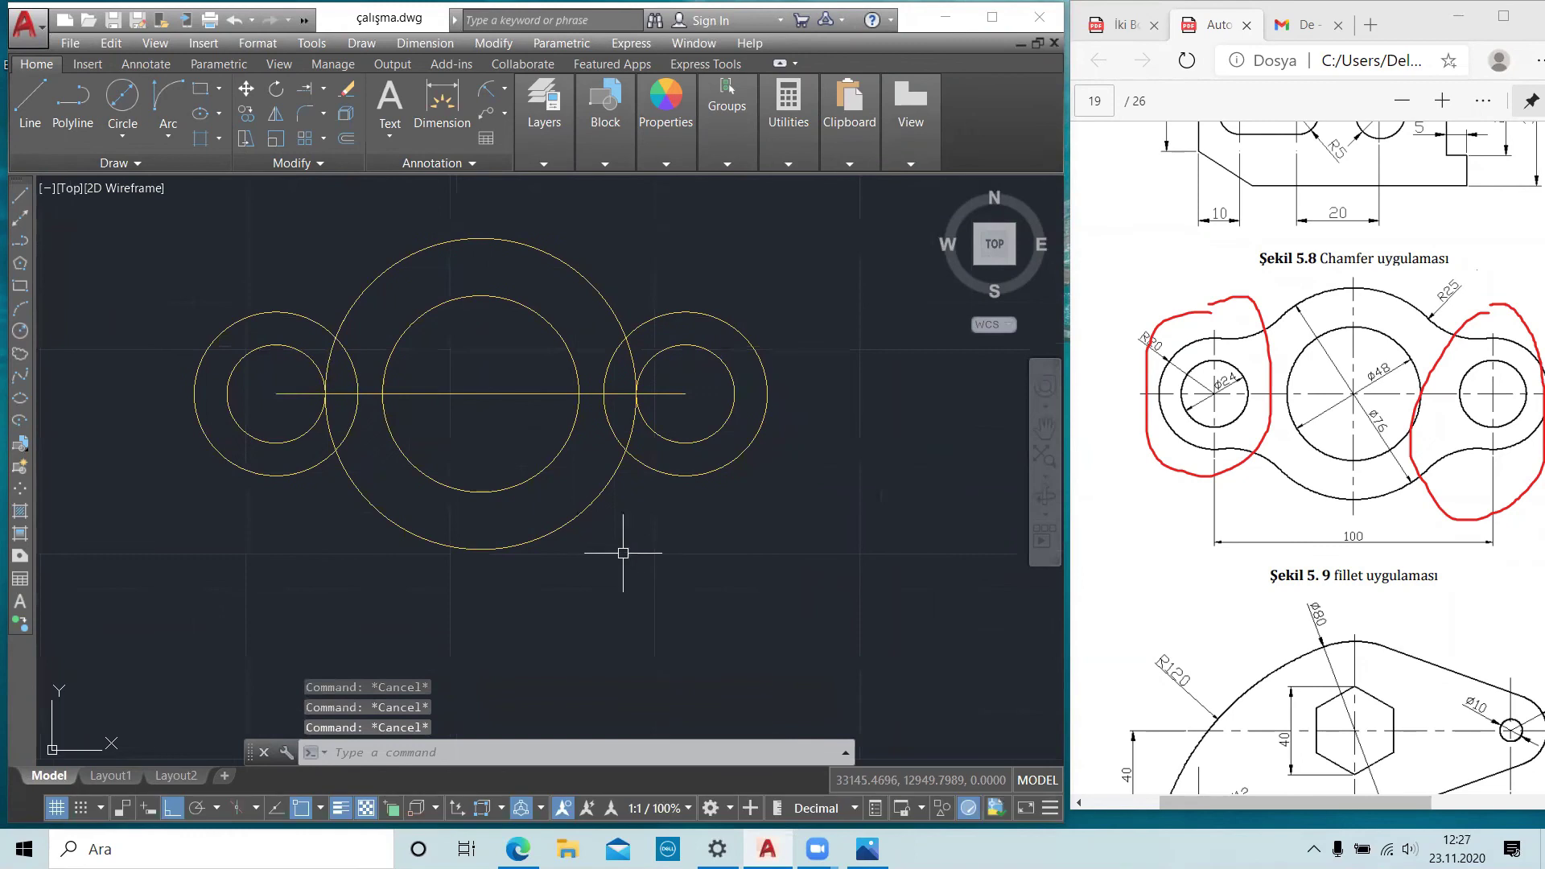
- Attempt trimming parts of the circles, cancel it, and display the circle drawing methods
{"action": "type", "text": "TR"}
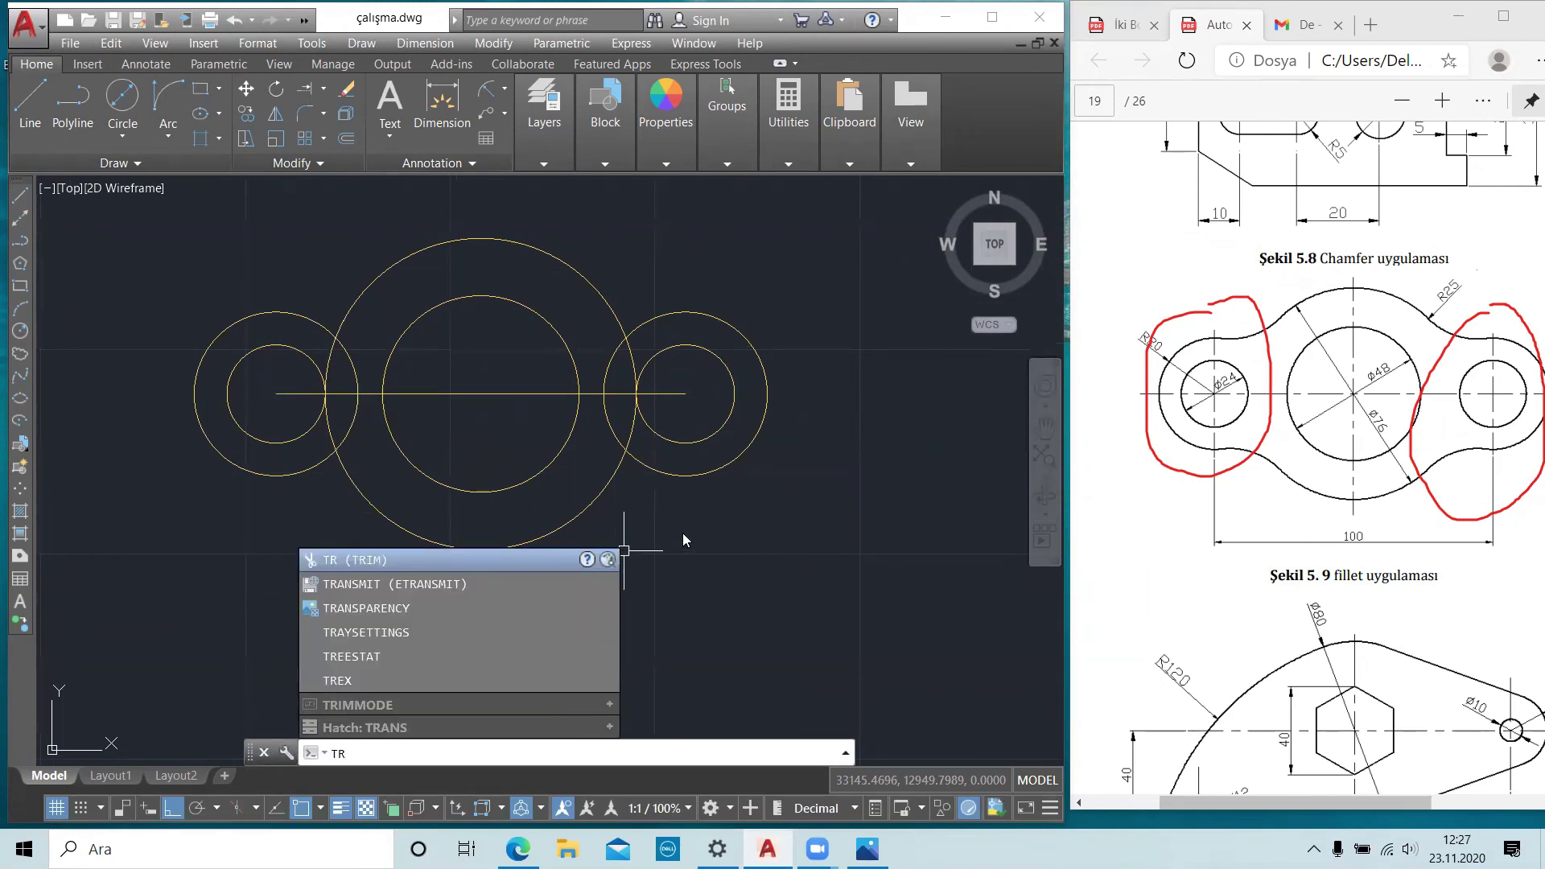
{"action": "key", "text": "Return"}
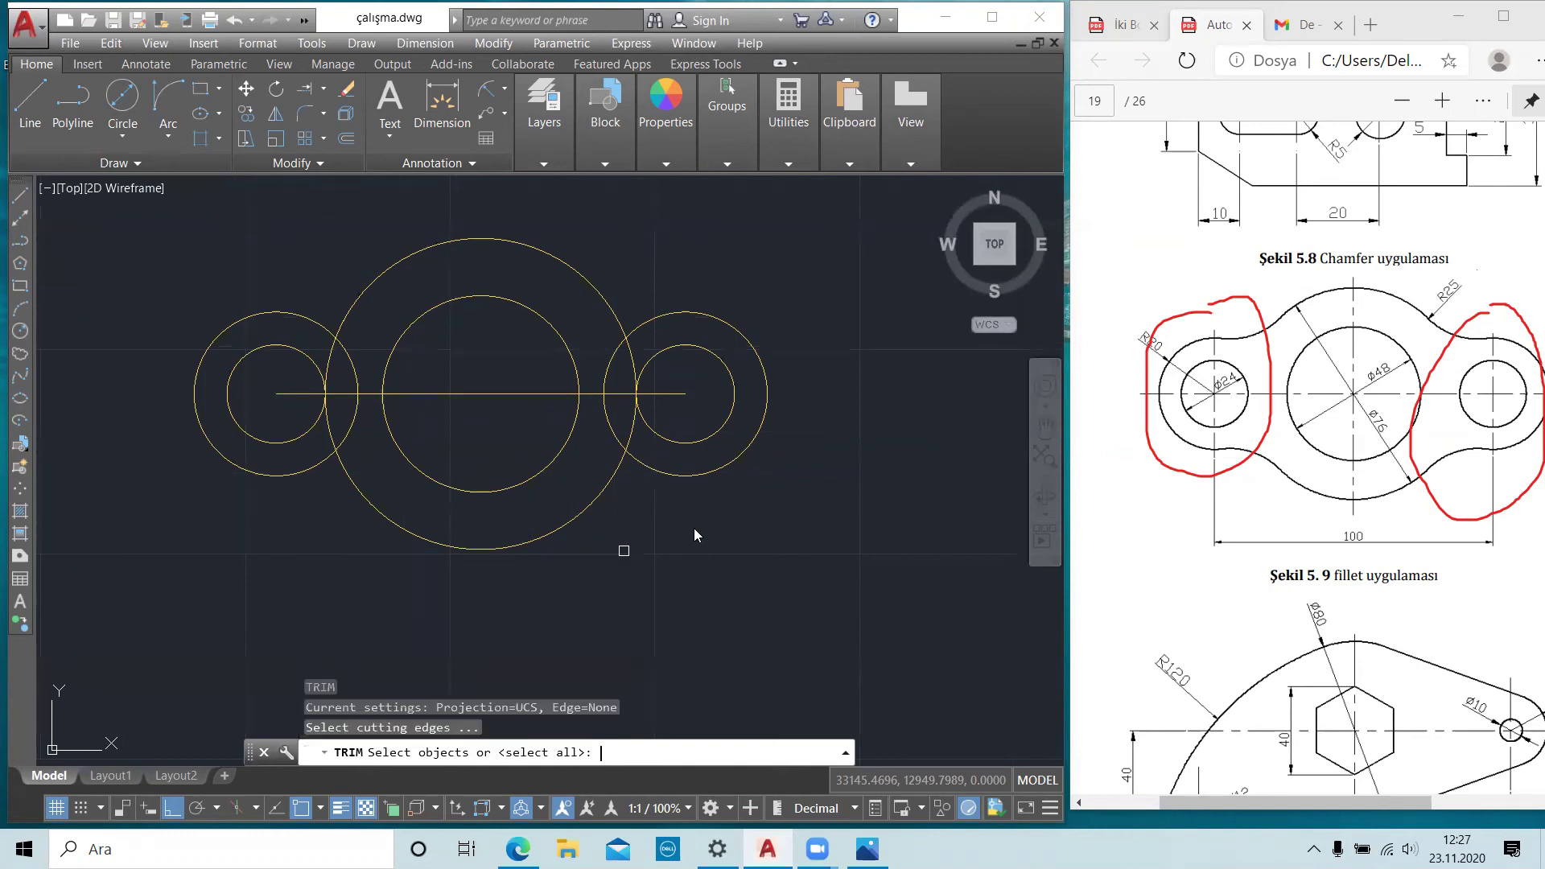
{"action": "key", "text": "Return"}
{"action": "left_click", "coordinate": [625, 362]}
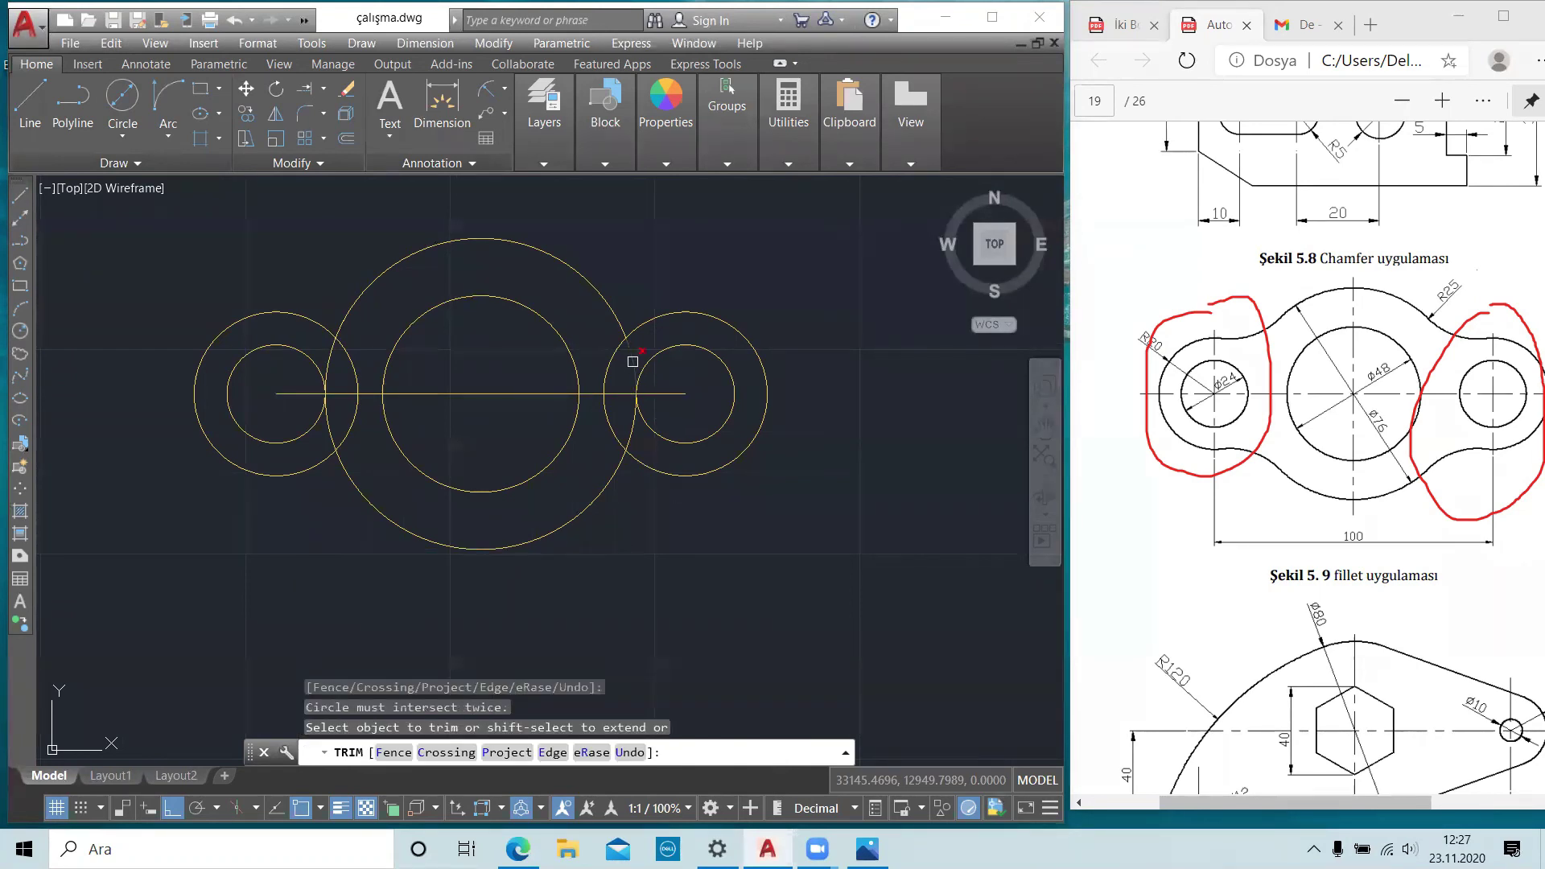
{"action": "left_click", "coordinate": [632, 428]}
{"action": "left_click", "coordinate": [299, 443]}
{"action": "left_click", "coordinate": [327, 358]}
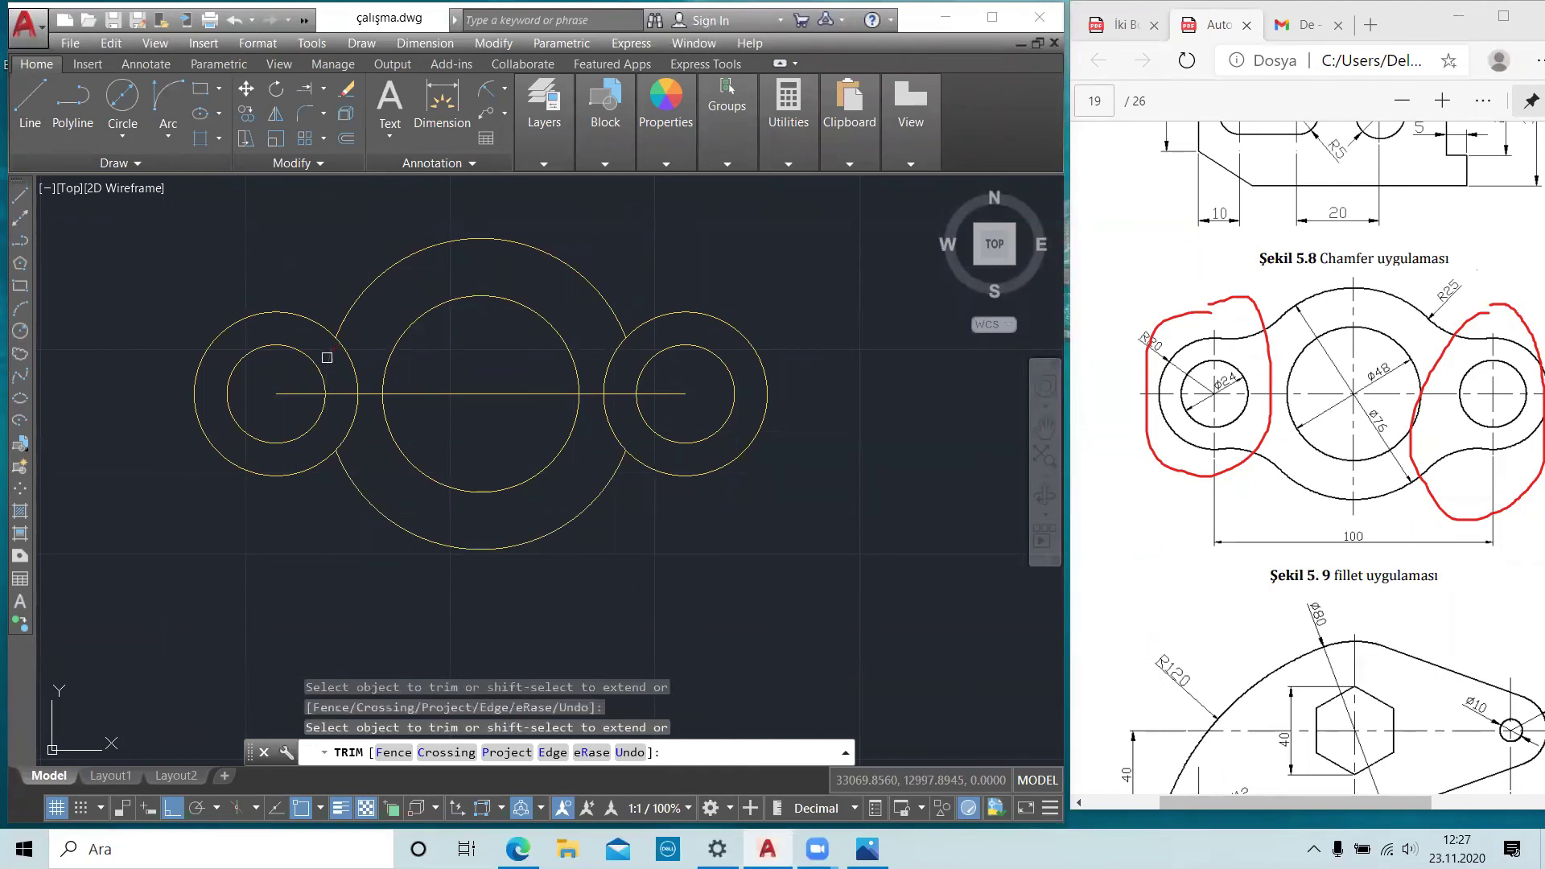
{"action": "left_click", "coordinate": [625, 445]}
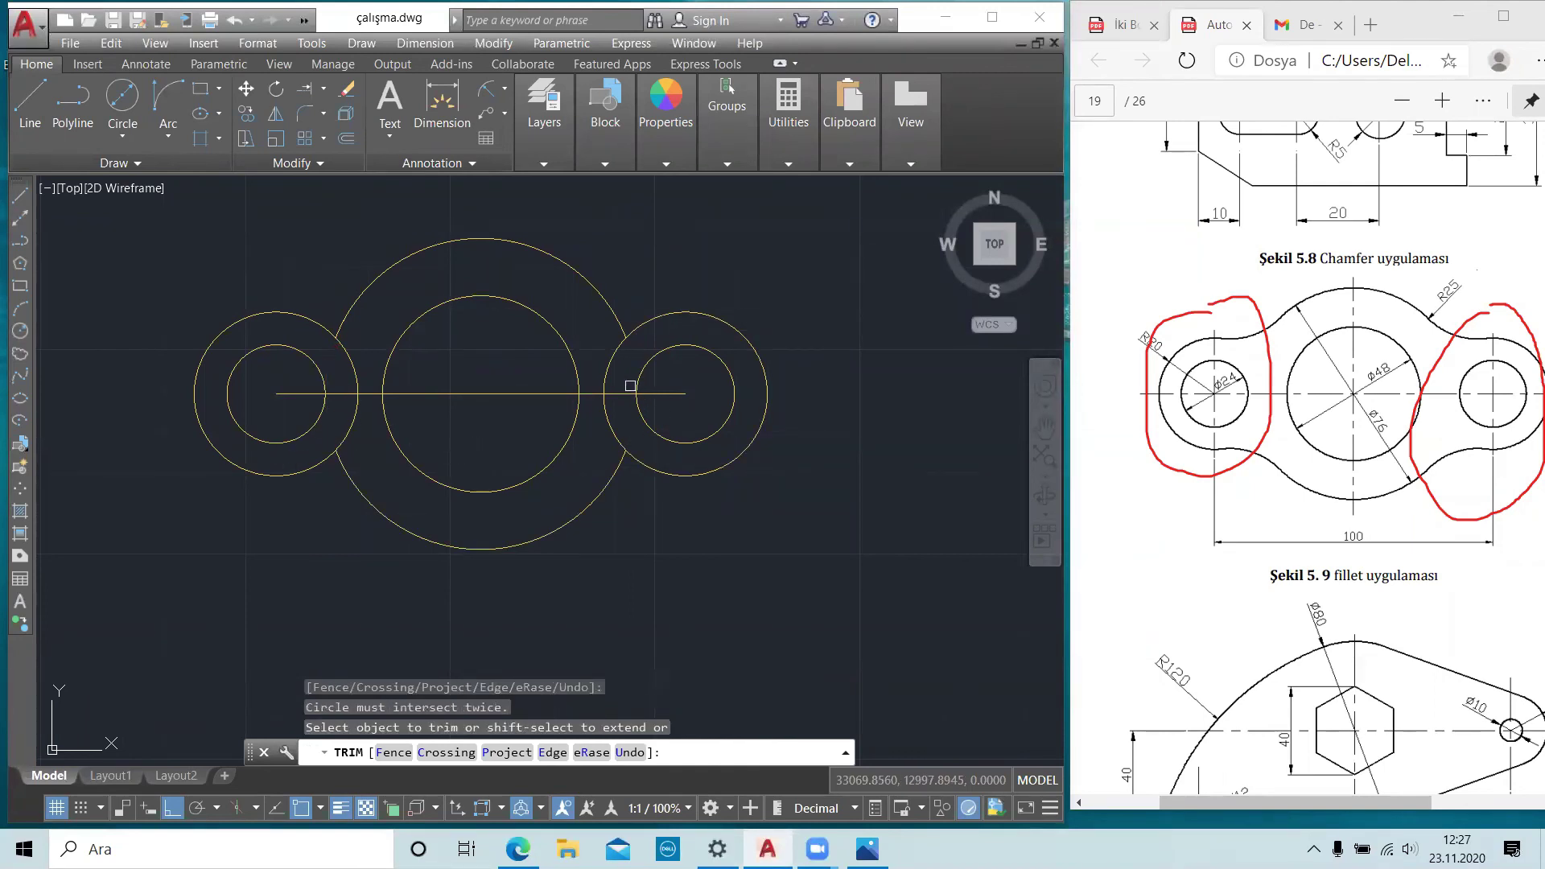
{"action": "left_click", "coordinate": [601, 380]}
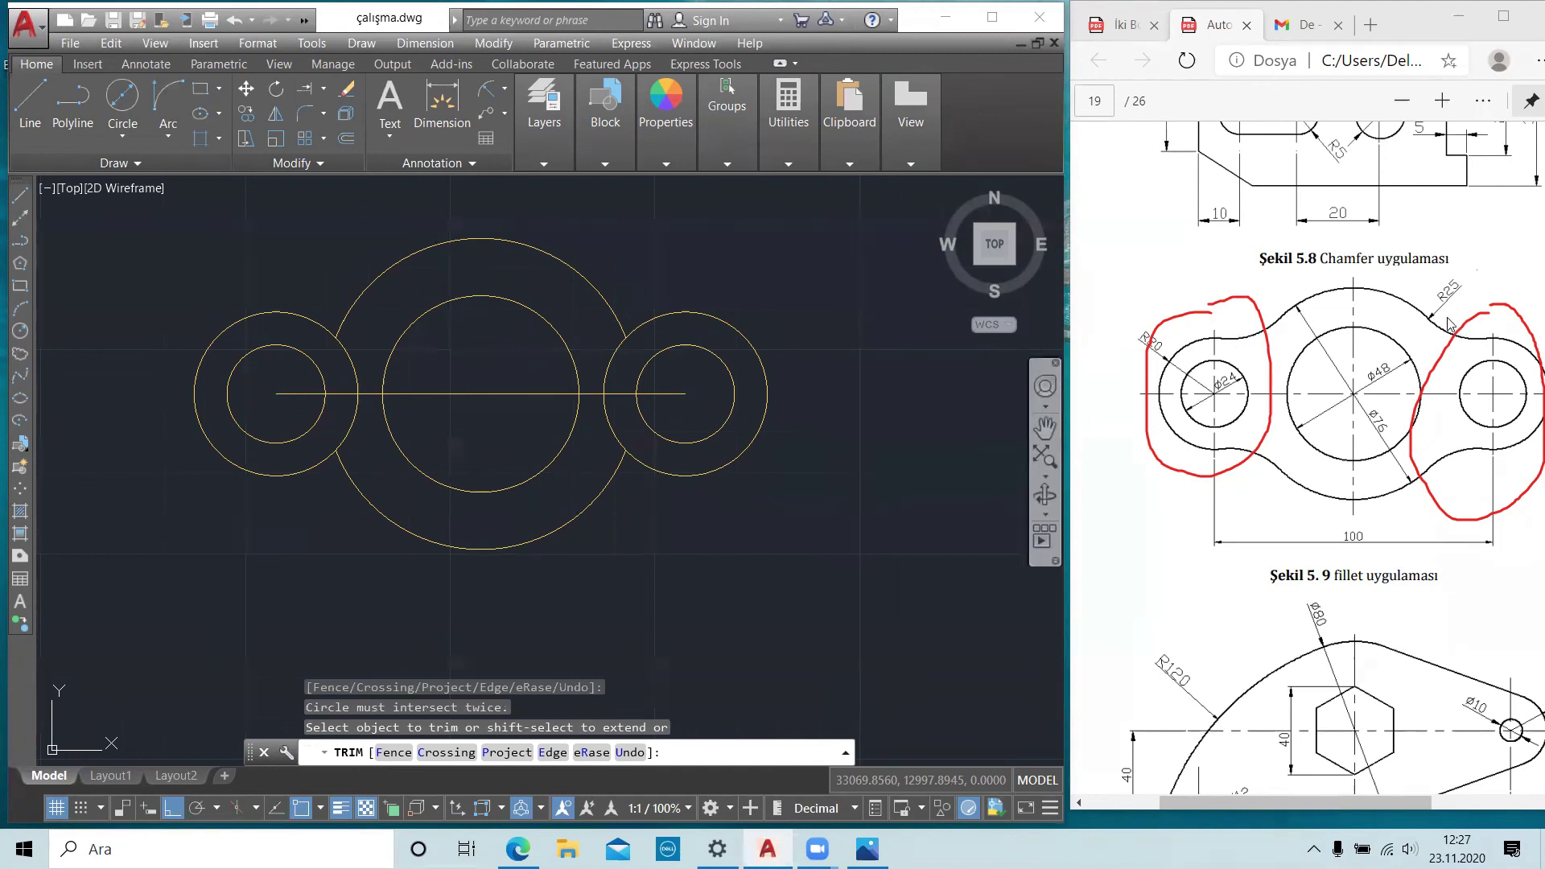
{"action": "key", "text": "Escape"}
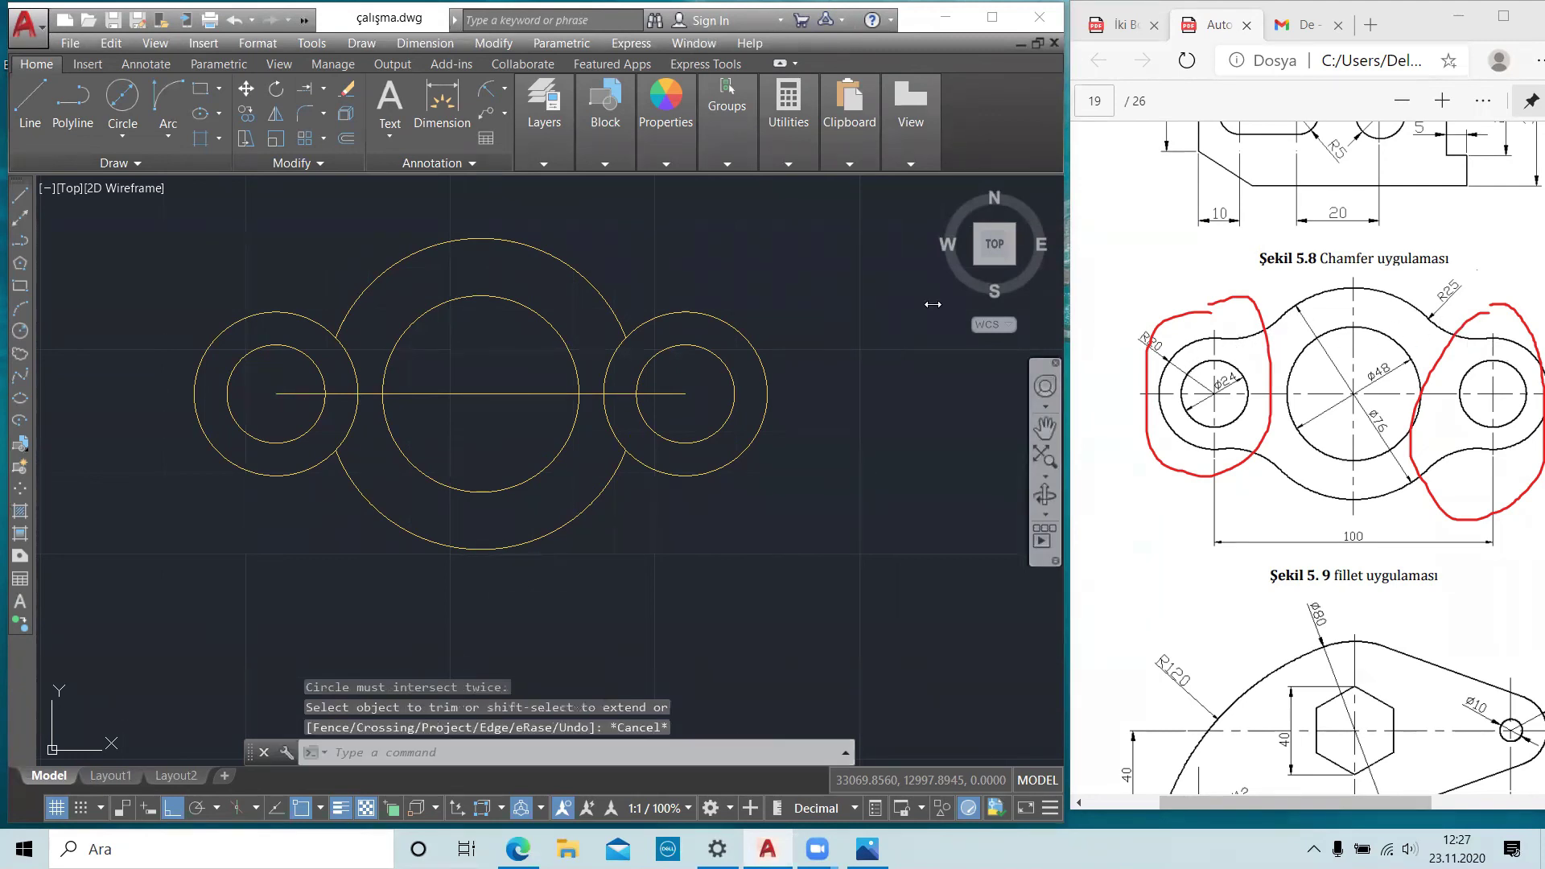
{"action": "key", "text": "Escape"}
{"action": "key", "text": "Escape"}
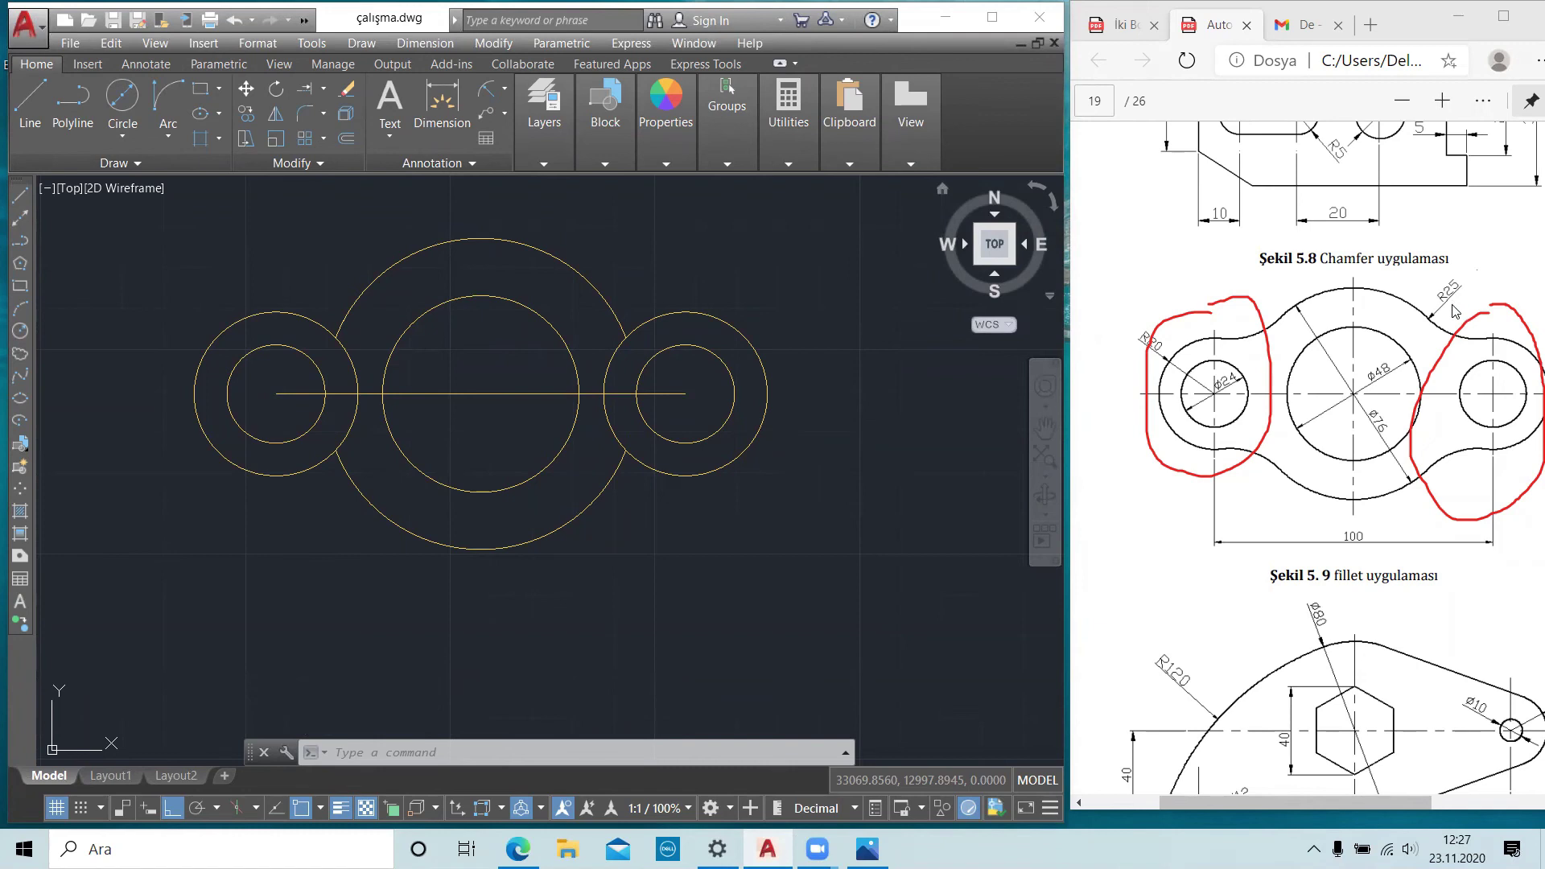
{"action": "left_click", "coordinate": [129, 138]}
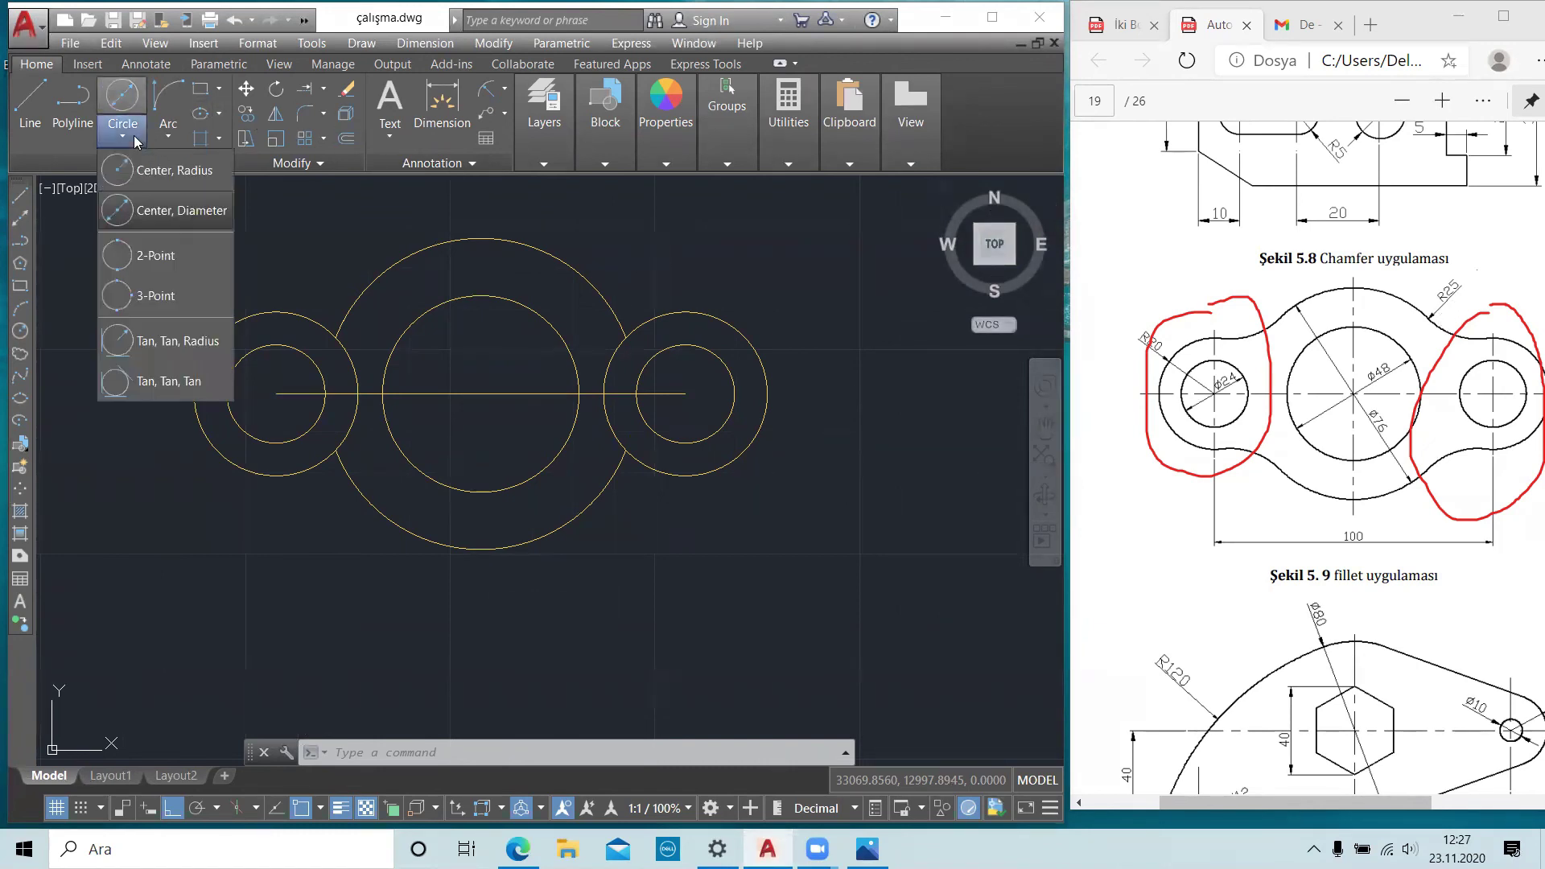
- Draw an R25 circle tangent to the Ø76 circle's top and the right outer circle
{"action": "left_click", "coordinate": [164, 342]}
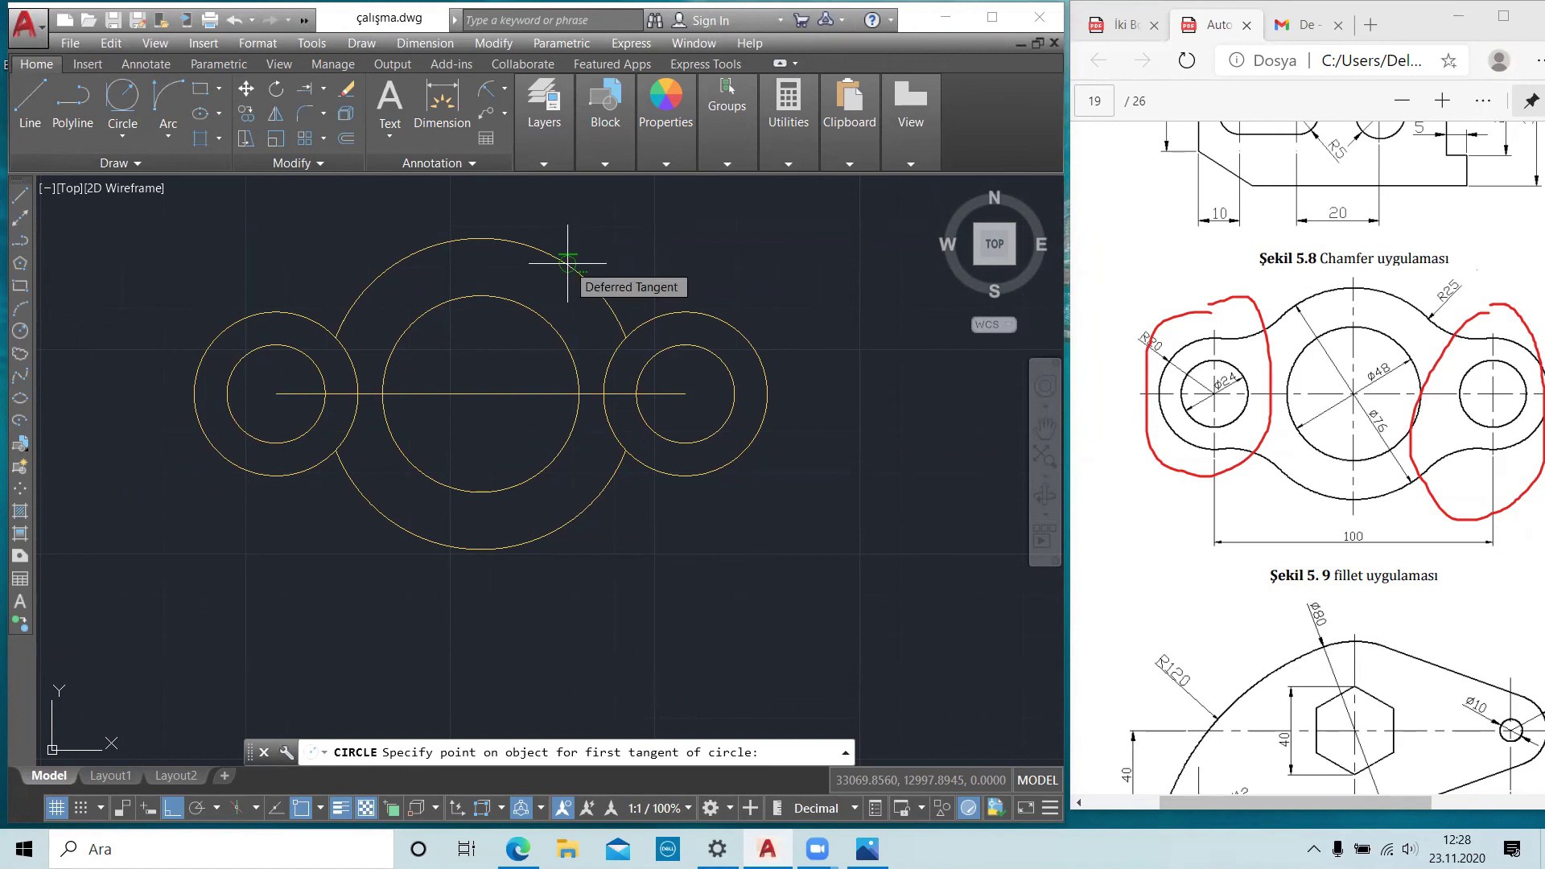
{"action": "left_click", "coordinate": [567, 263]}
{"action": "left_click", "coordinate": [667, 313]}
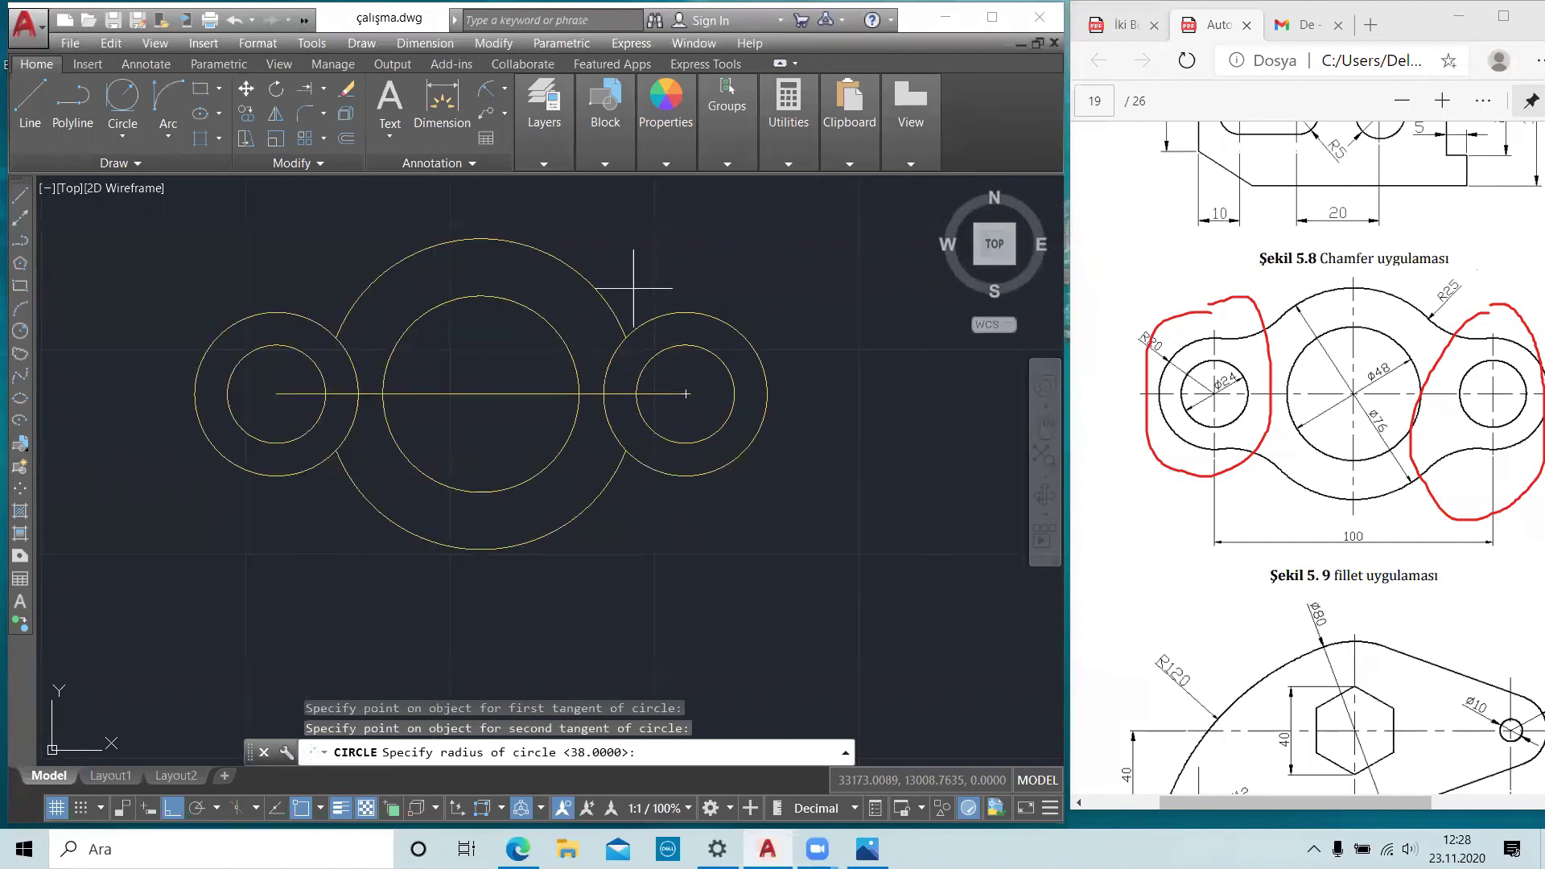
{"action": "key", "text": "Escape"}
{"action": "key", "text": "Escape"}
{"action": "key", "text": "Escape"}
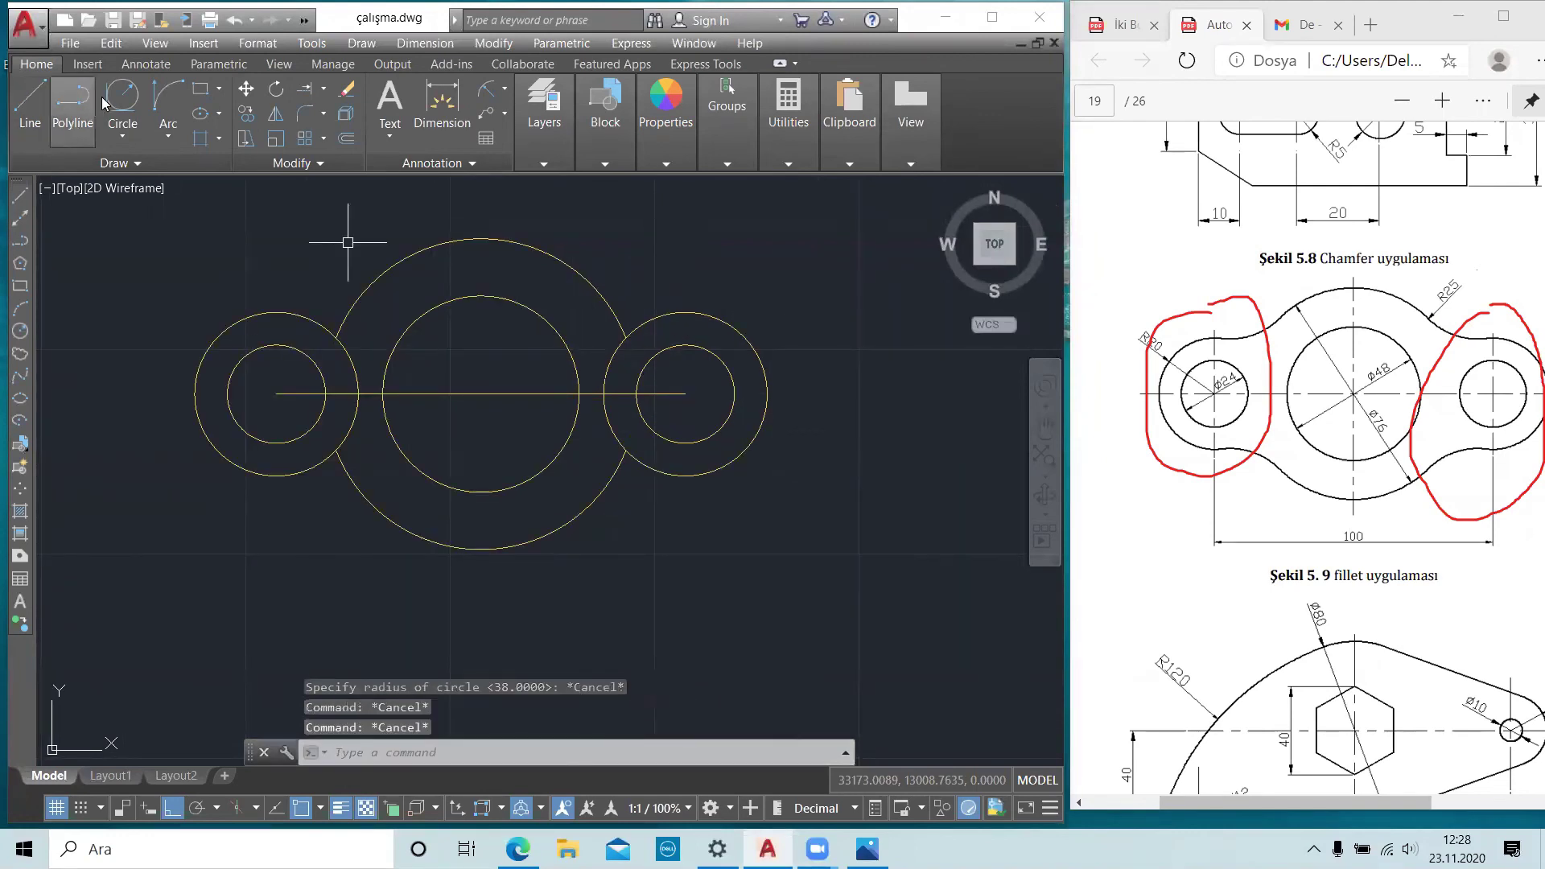
{"action": "left_click", "coordinate": [119, 128]}
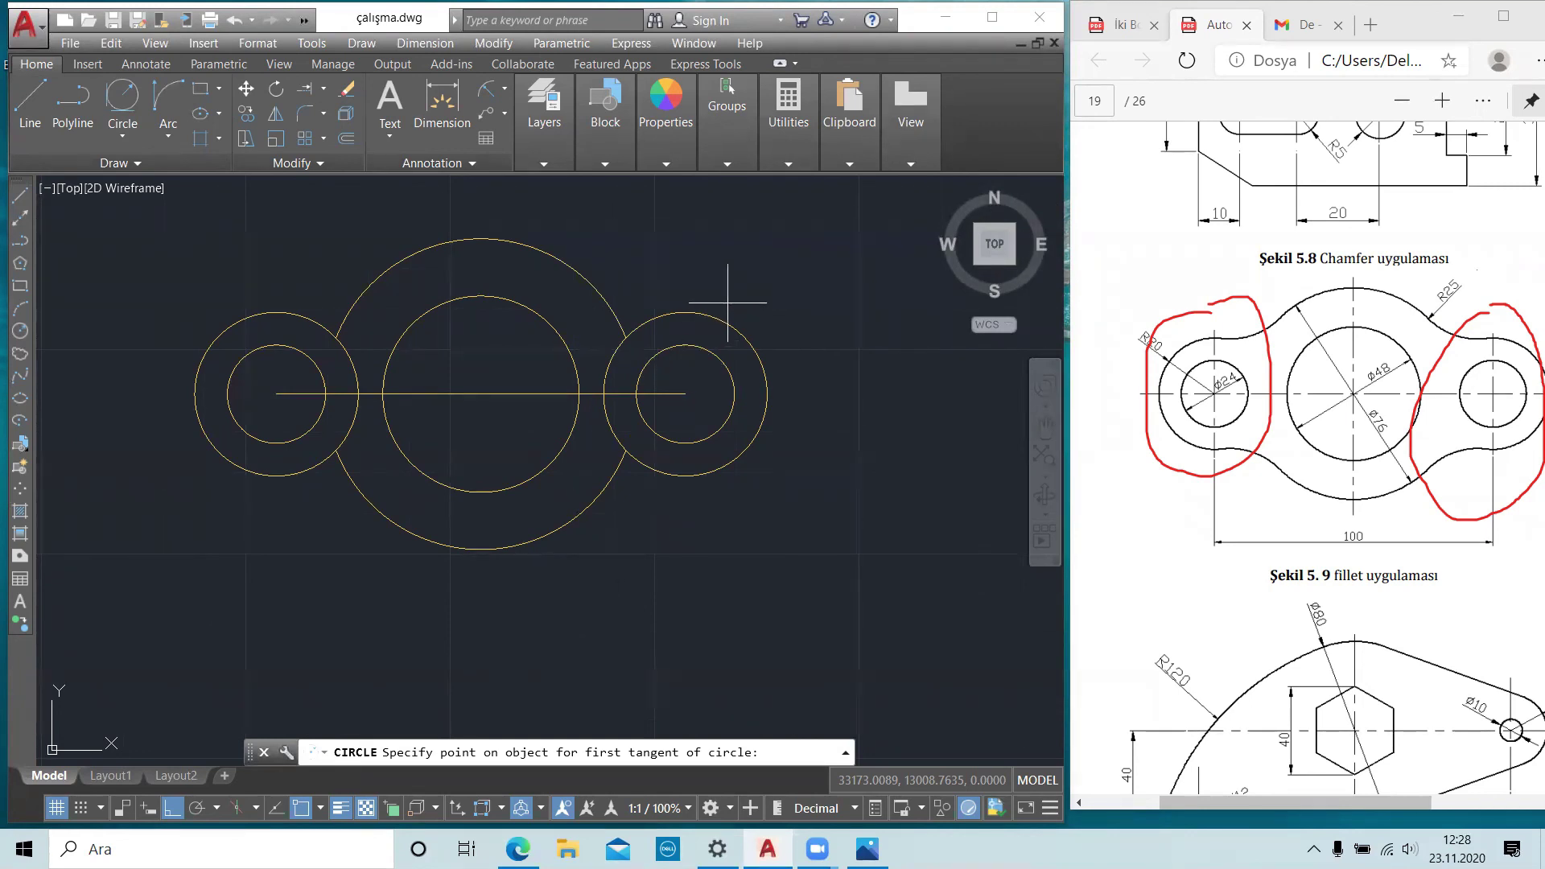
{"action": "type", "text": "25"}
{"action": "key", "text": "Return"}
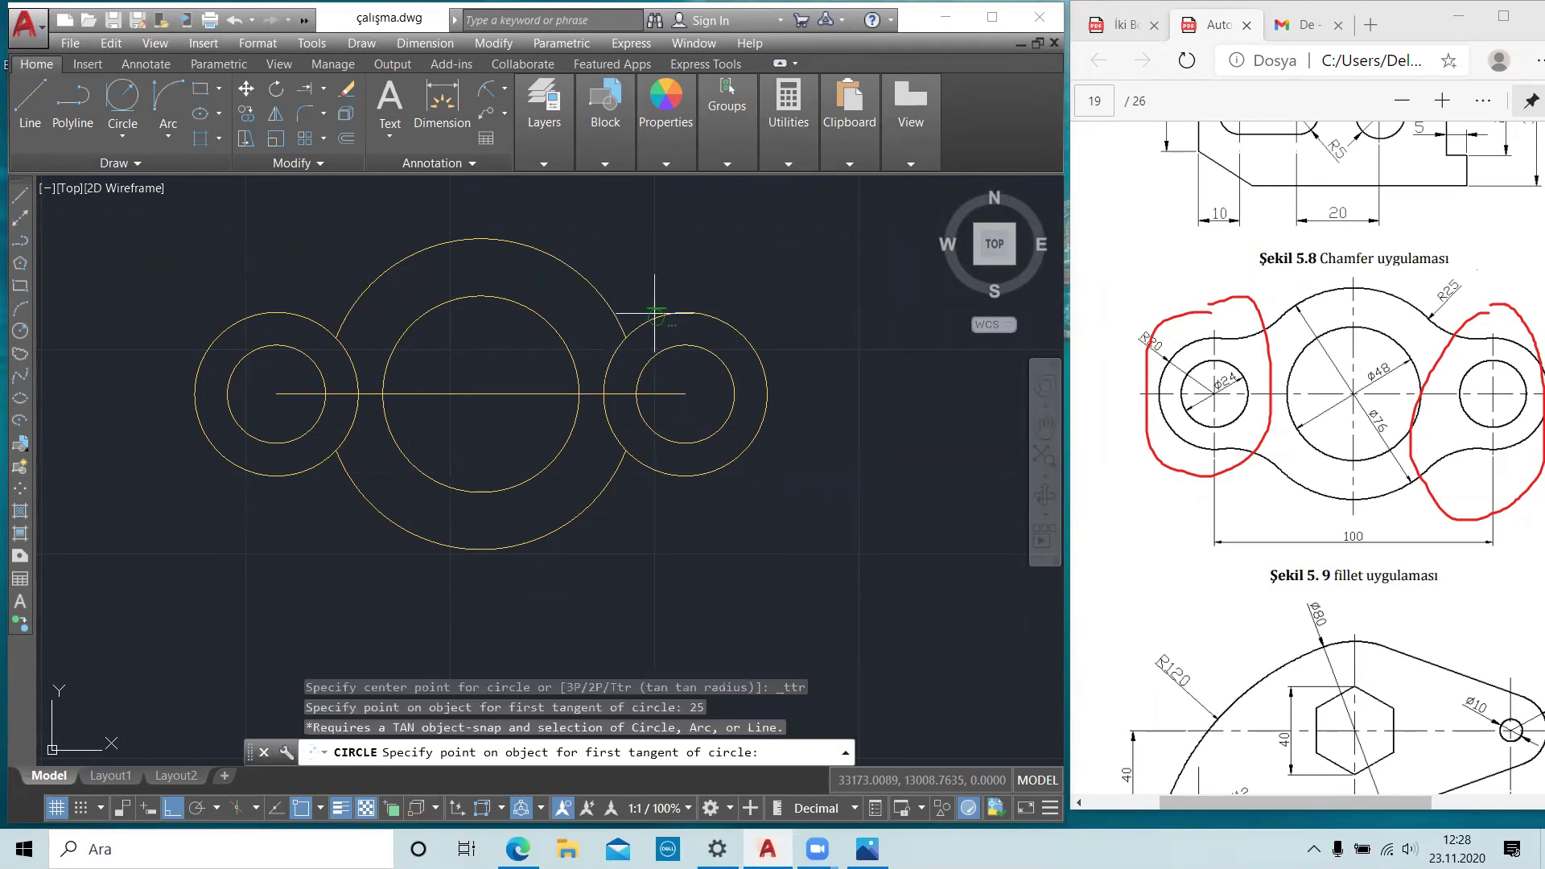
{"action": "left_click", "coordinate": [585, 276]}
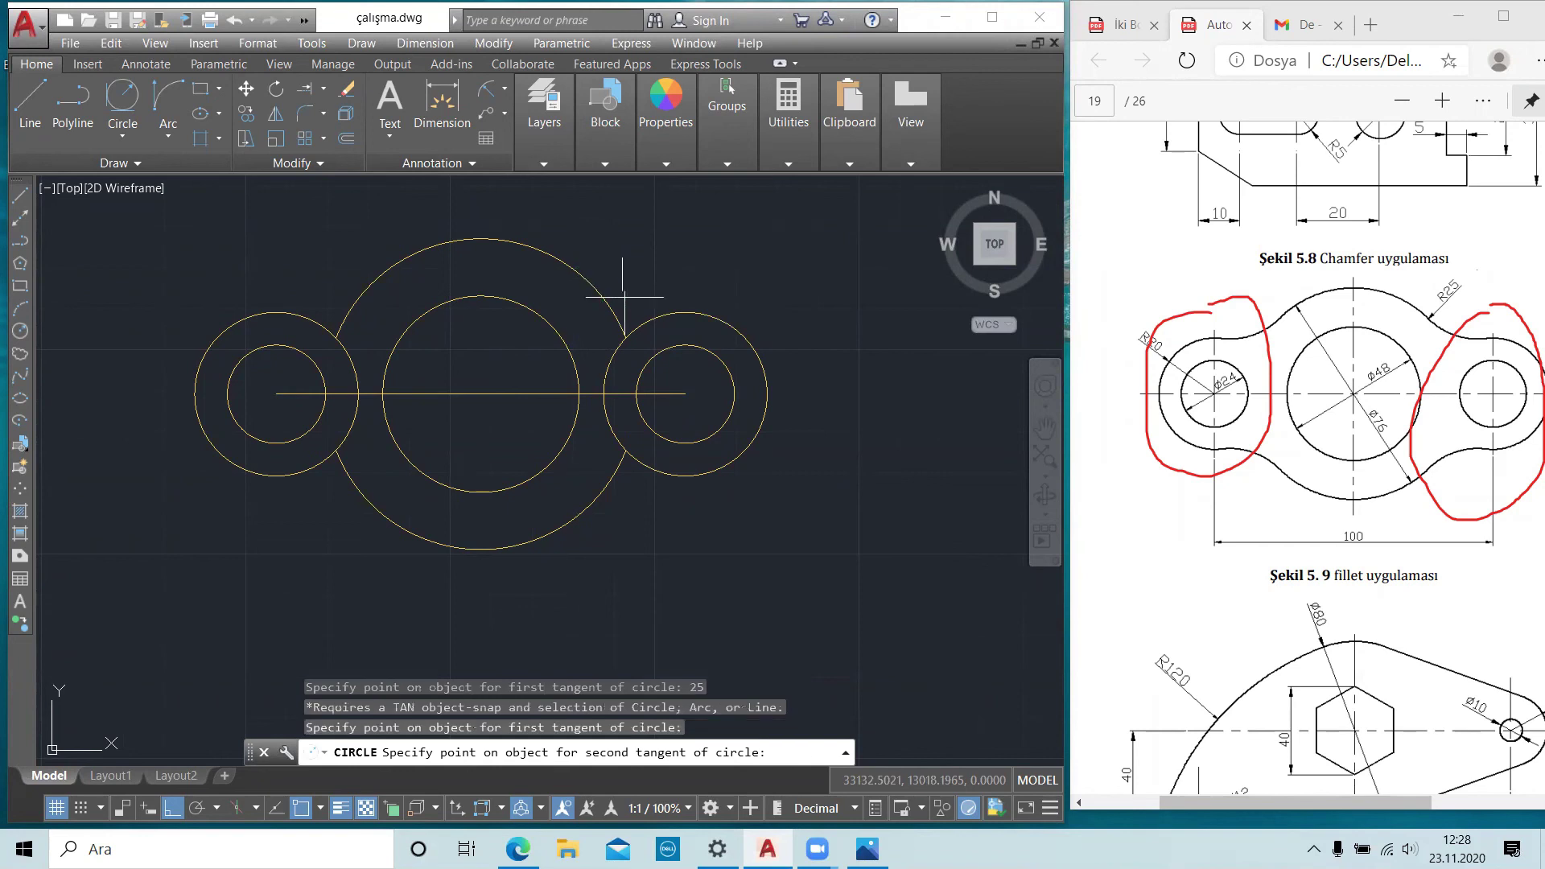
{"action": "left_click", "coordinate": [675, 312]}
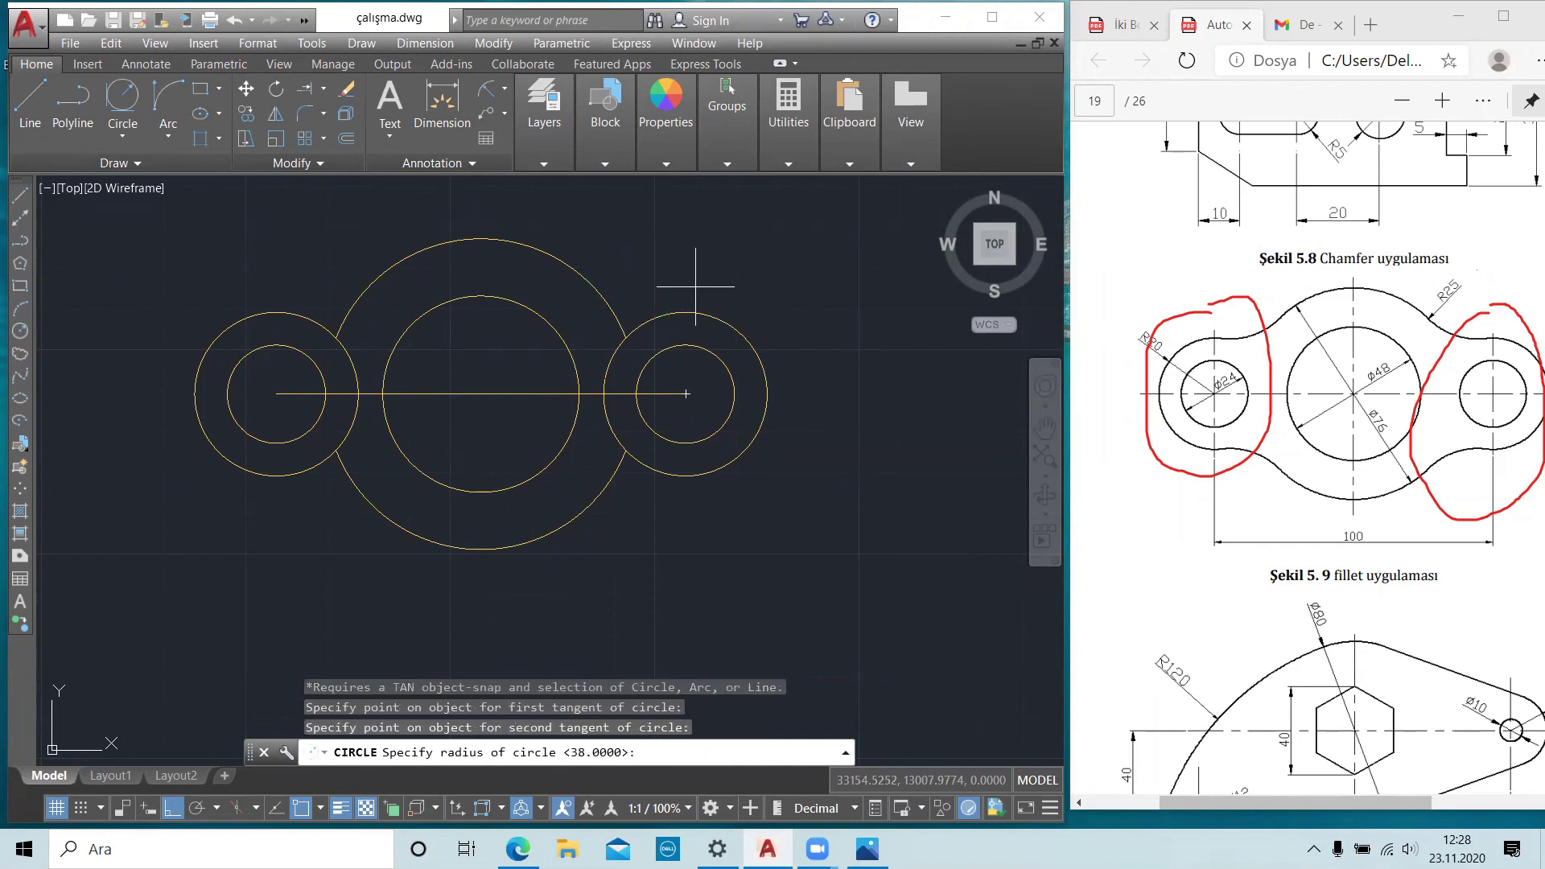
{"action": "key", "text": "Return"}
{"action": "scroll", "coordinate": [708, 309], "scroll_direction": "down", "scroll_amount": 2}
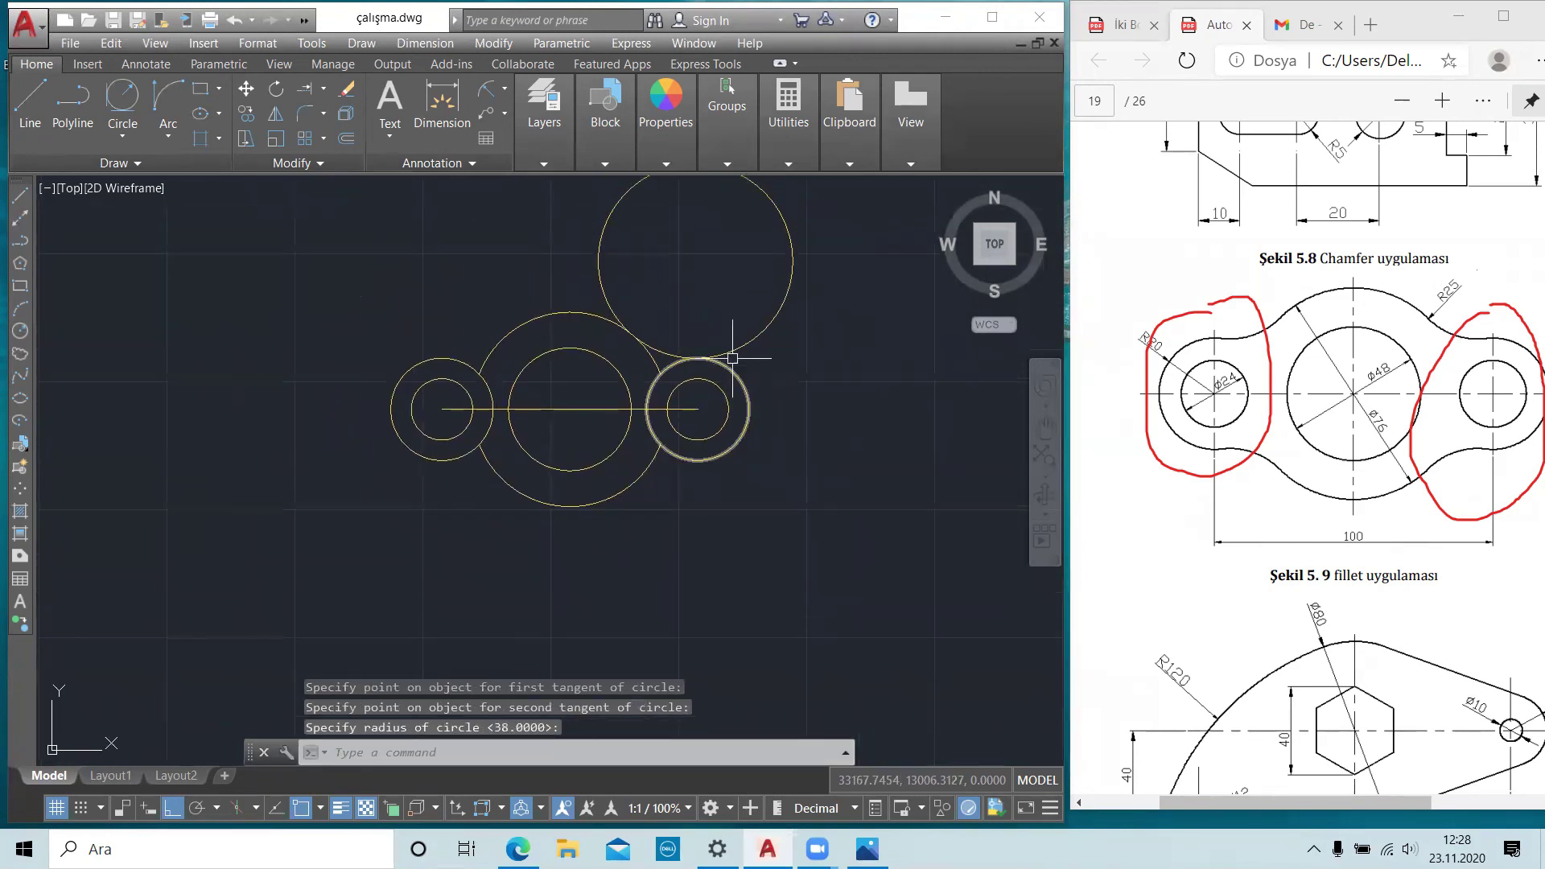
{"action": "middle_click_drag", "start_coordinate": [744, 335], "coordinate": [752, 358]}
{"action": "key", "text": "Escape"}
{"action": "key", "text": "Escape"}
{"action": "key", "text": "Escape"}
{"action": "middle_click_drag", "start_coordinate": [670, 297], "coordinate": [668, 338]}
- Trim the tangent circle's excess, leaving an arc bridging the top
{"action": "type", "text": "tr"}
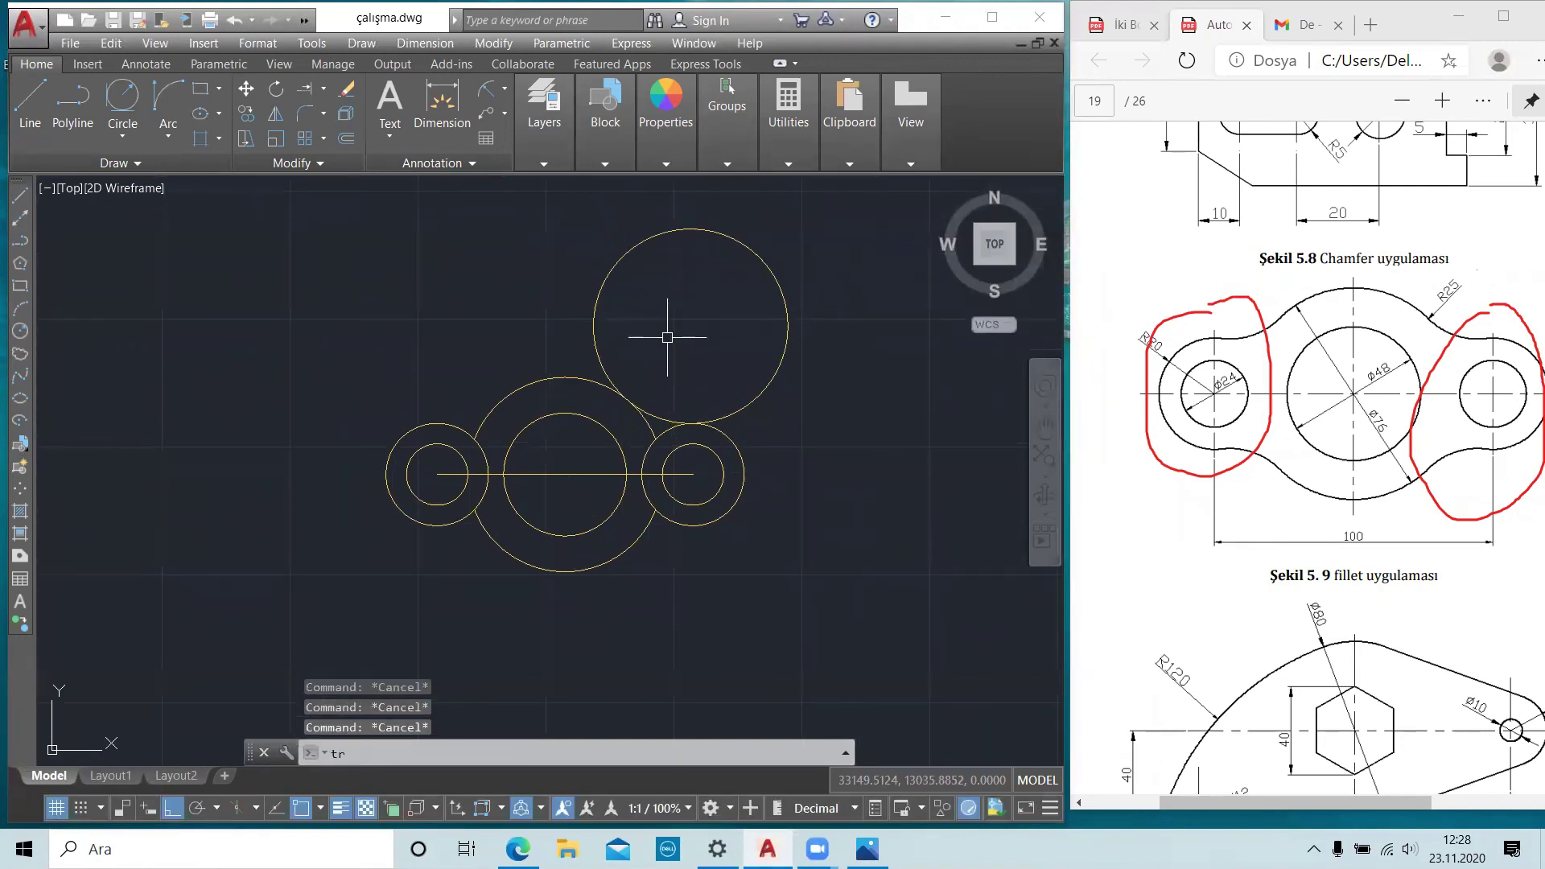
{"action": "key", "text": "Return"}
{"action": "key", "text": "Return"}
{"action": "left_click", "coordinate": [658, 319]}
{"action": "left_click", "coordinate": [605, 276]}
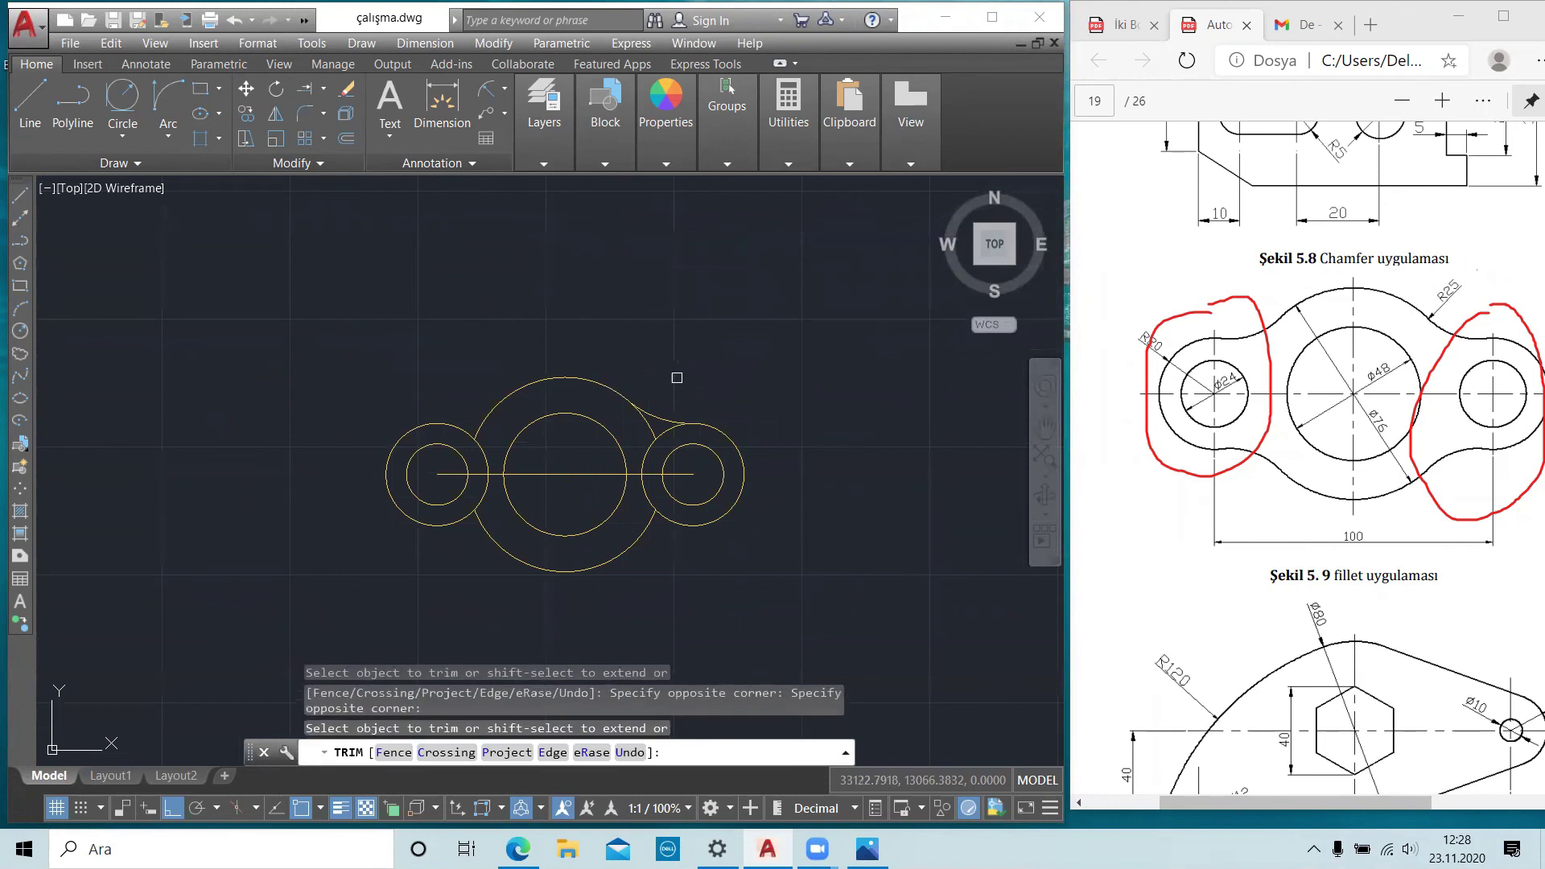
{"action": "middle_click_drag", "start_coordinate": [669, 393], "coordinate": [676, 380]}
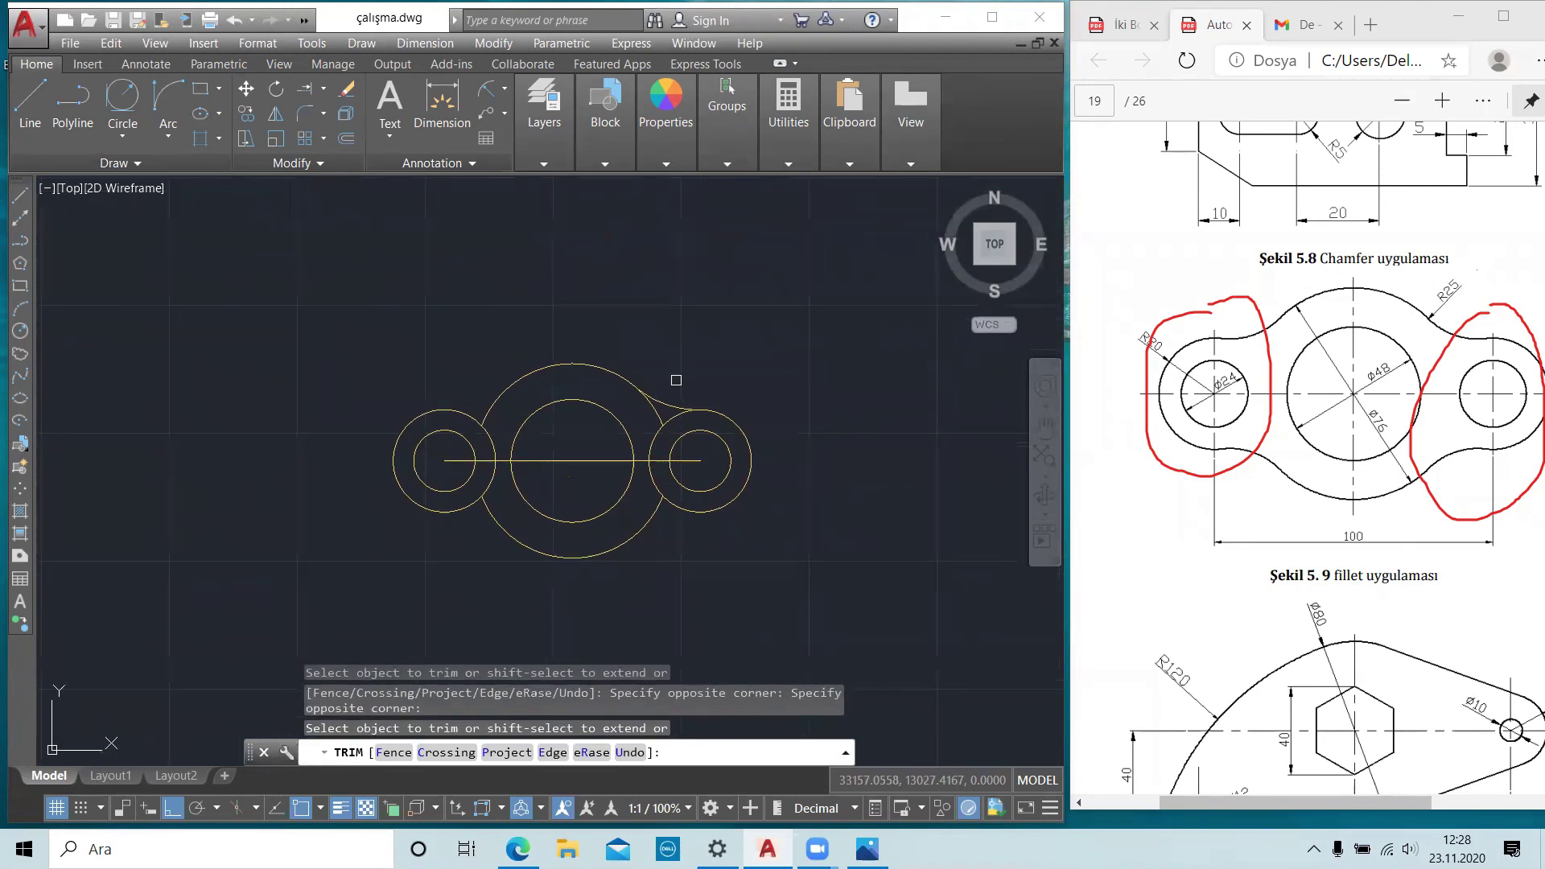
{"action": "key", "text": "Escape"}
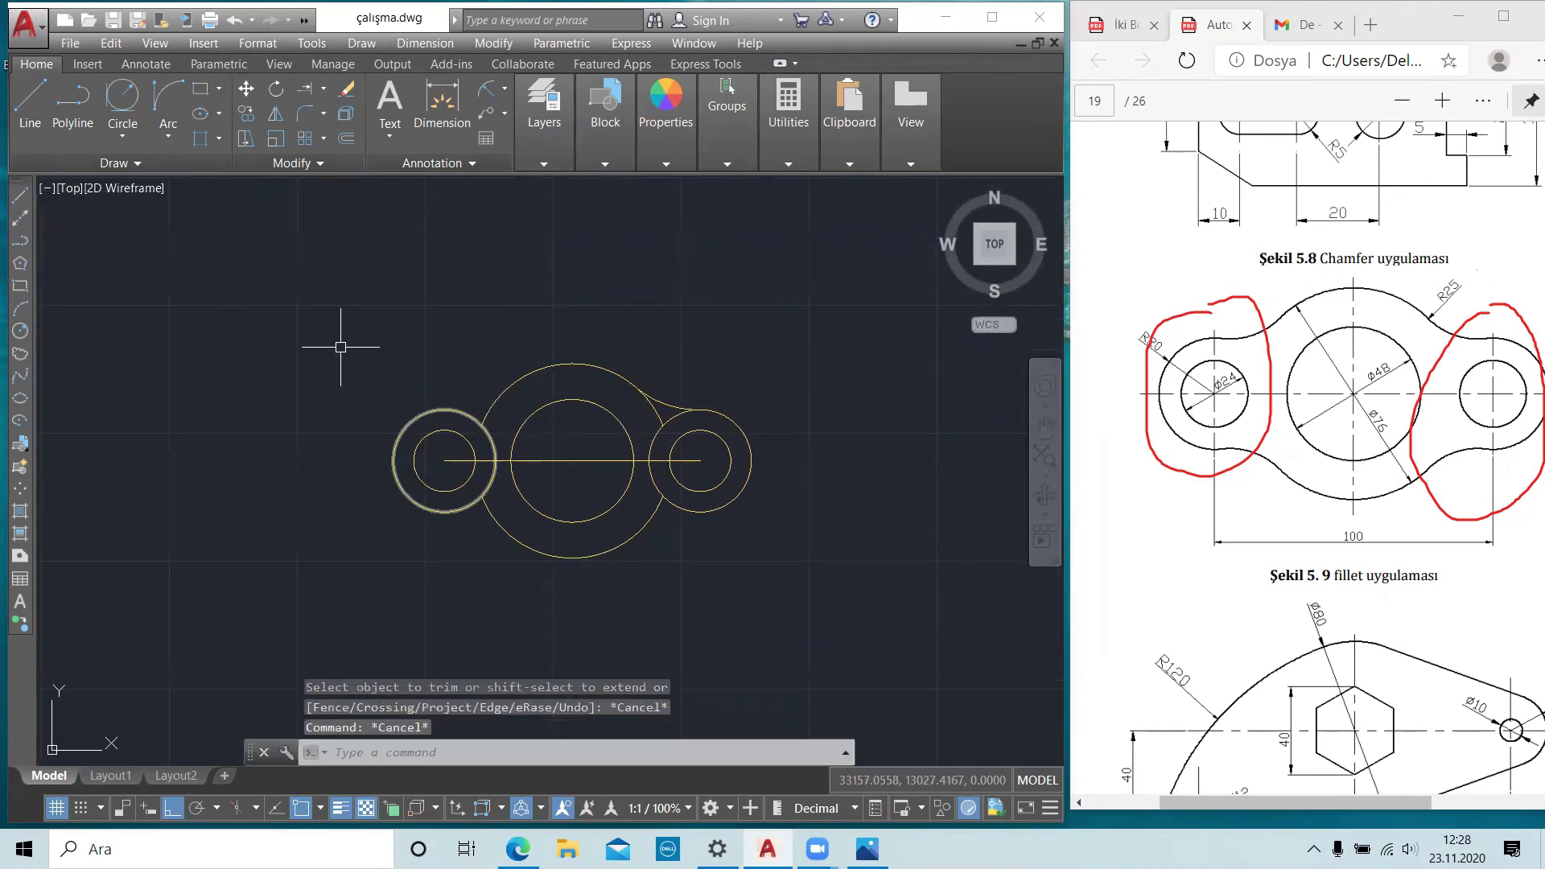
- Draw an R25 circle tangent to the left end circle and the central Ø76 circle
{"action": "left_click", "coordinate": [122, 100]}
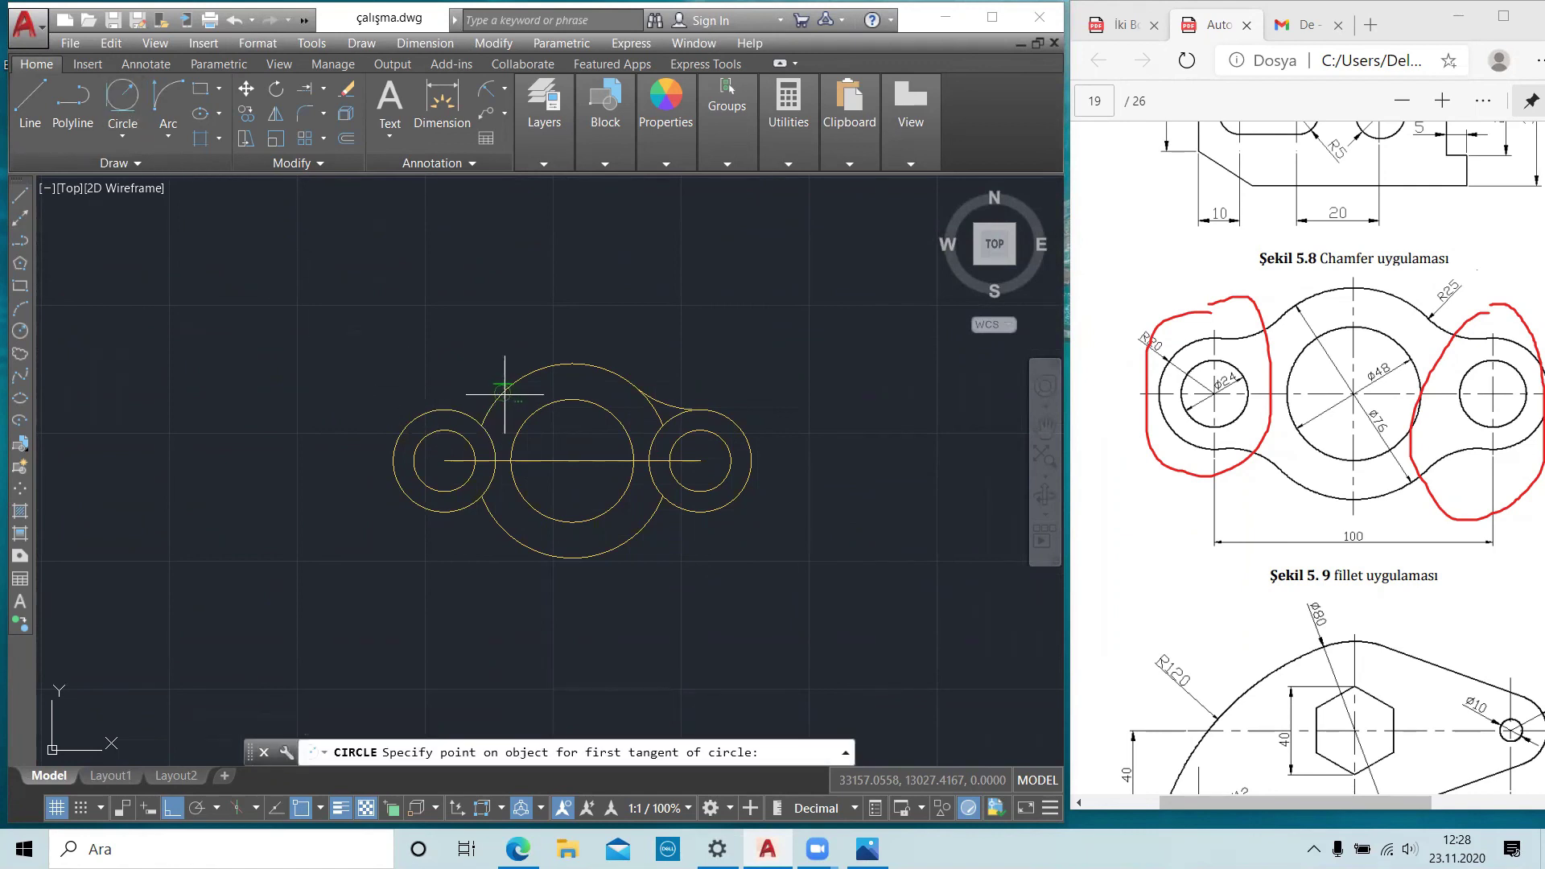
{"action": "left_click", "coordinate": [504, 390]}
{"action": "left_click", "coordinate": [459, 410]}
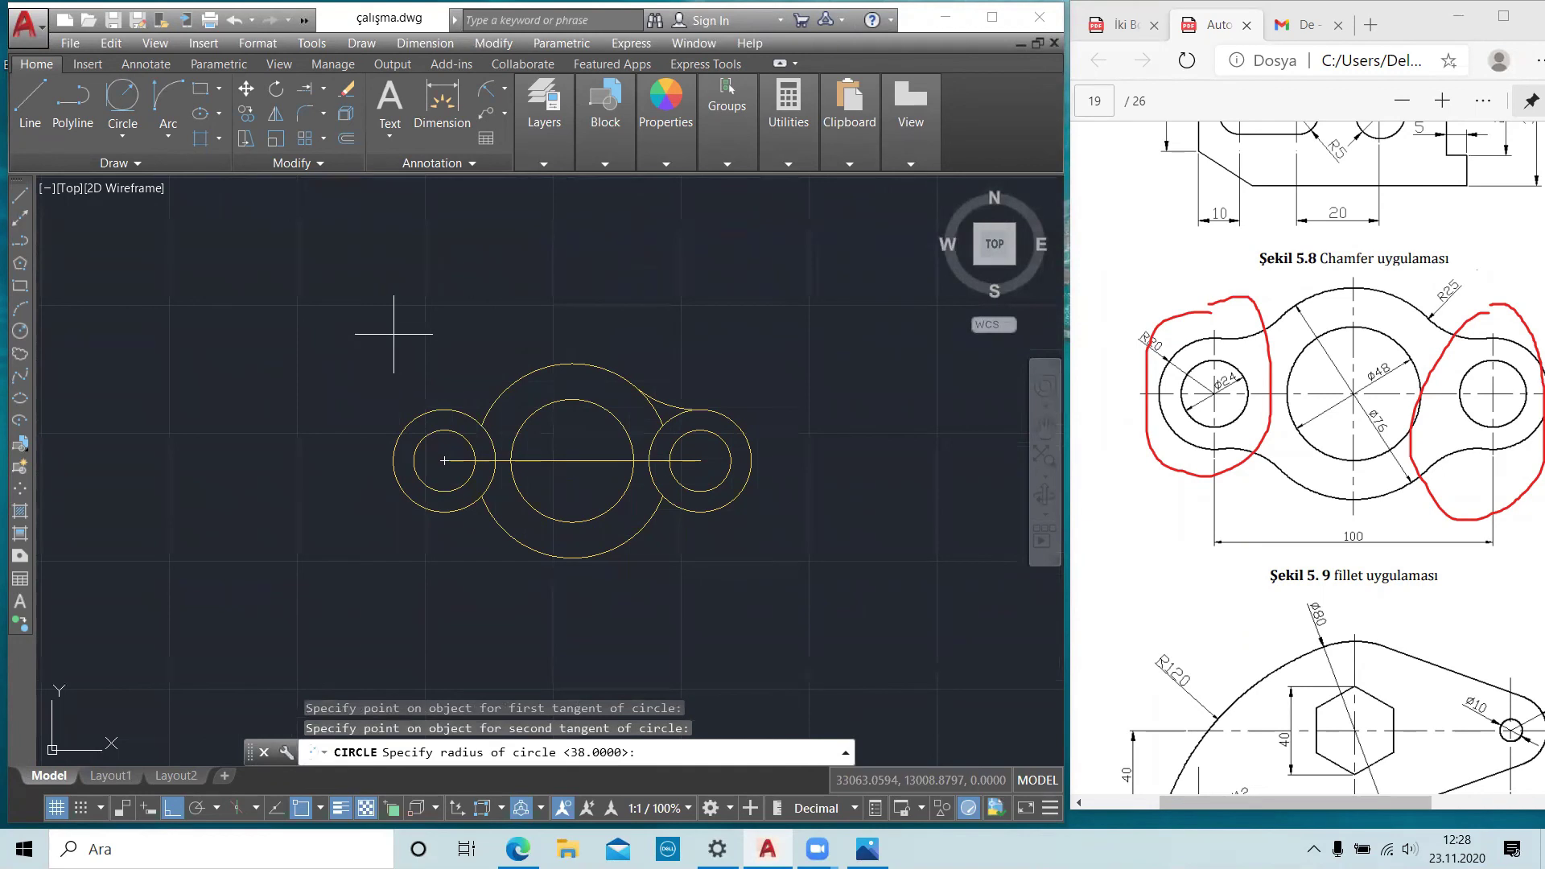
{"action": "type", "text": "25"}
{"action": "key", "text": "Return"}
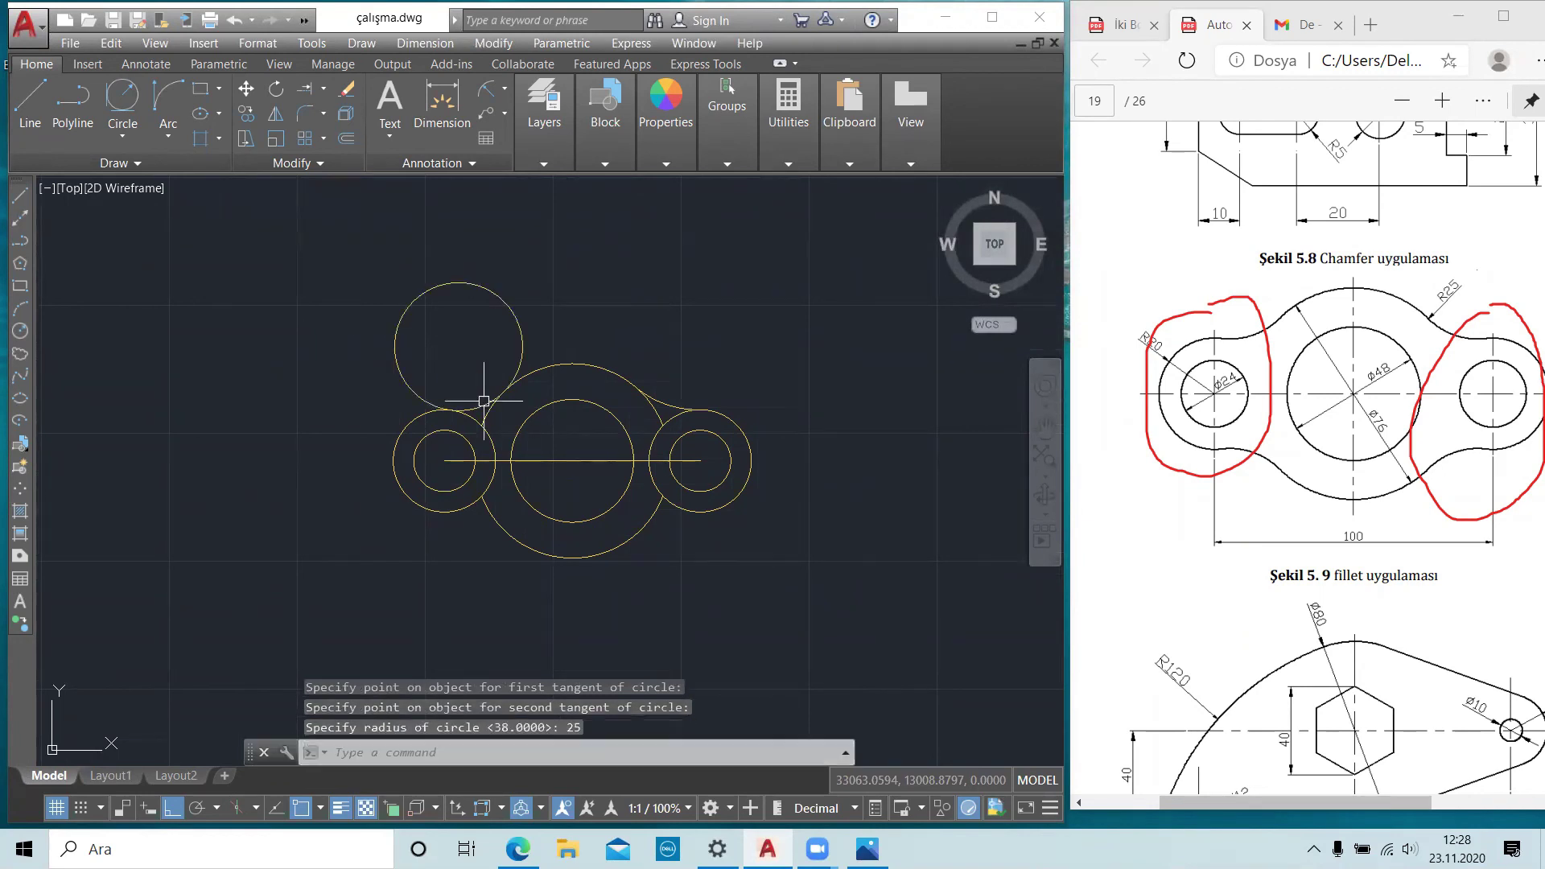
{"action": "scroll", "coordinate": [494, 403], "scroll_direction": "up", "scroll_amount": 2}
{"action": "scroll", "coordinate": [483, 386], "scroll_direction": "up", "scroll_amount": 2}
{"action": "scroll", "coordinate": [482, 363], "scroll_direction": "down", "scroll_amount": 2}
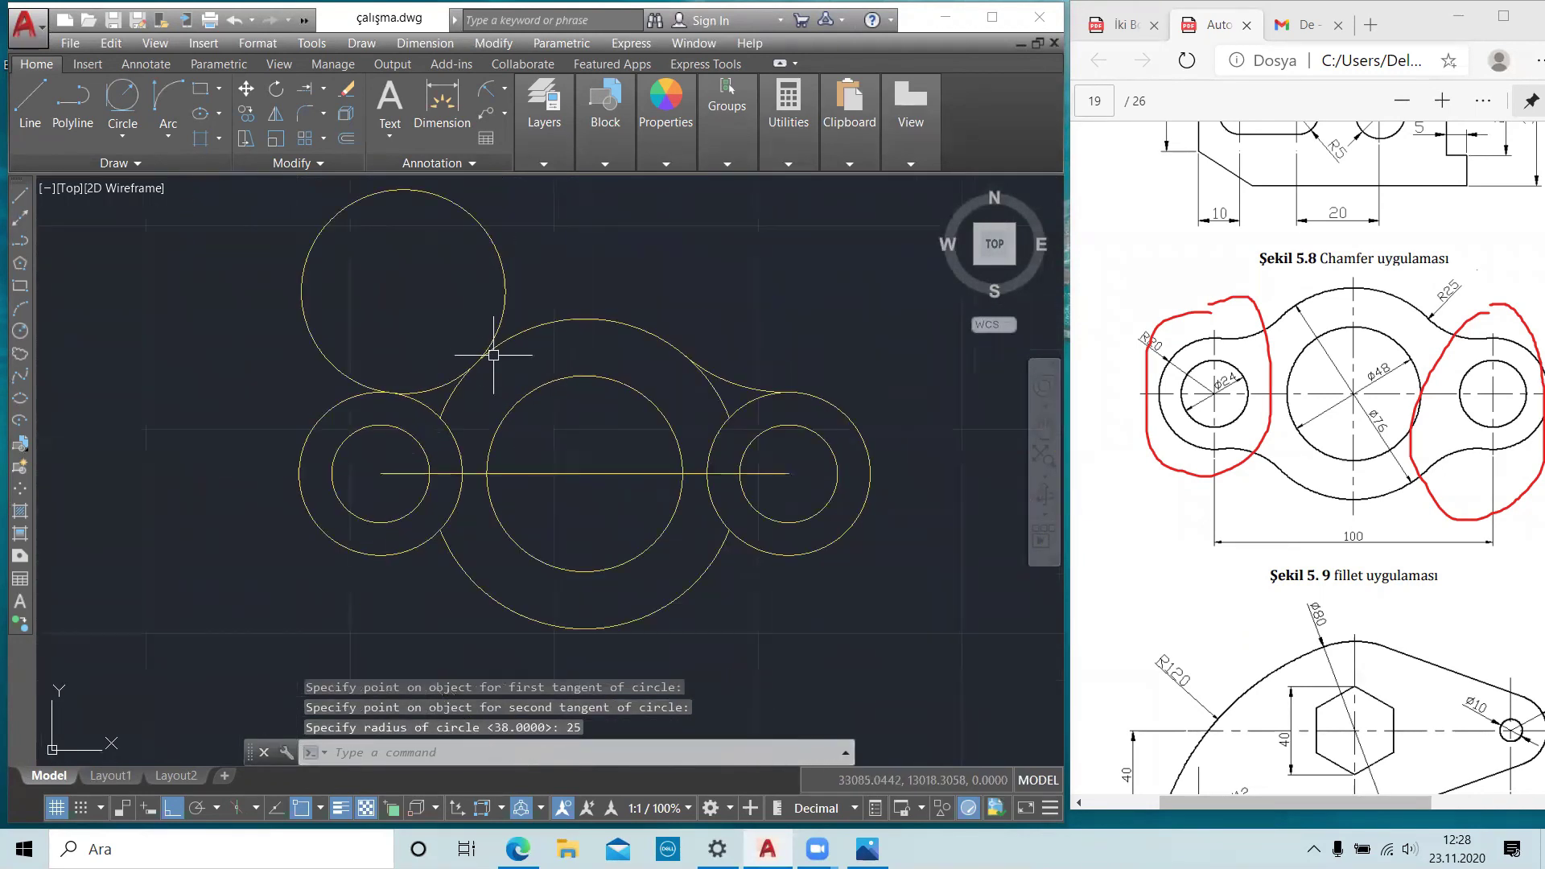
{"action": "scroll", "coordinate": [499, 354], "scroll_direction": "down", "scroll_amount": 2}
- Delete the horizontal centre line
{"action": "left_click", "coordinate": [566, 476]}
{"action": "left_click", "coordinate": [551, 503]}
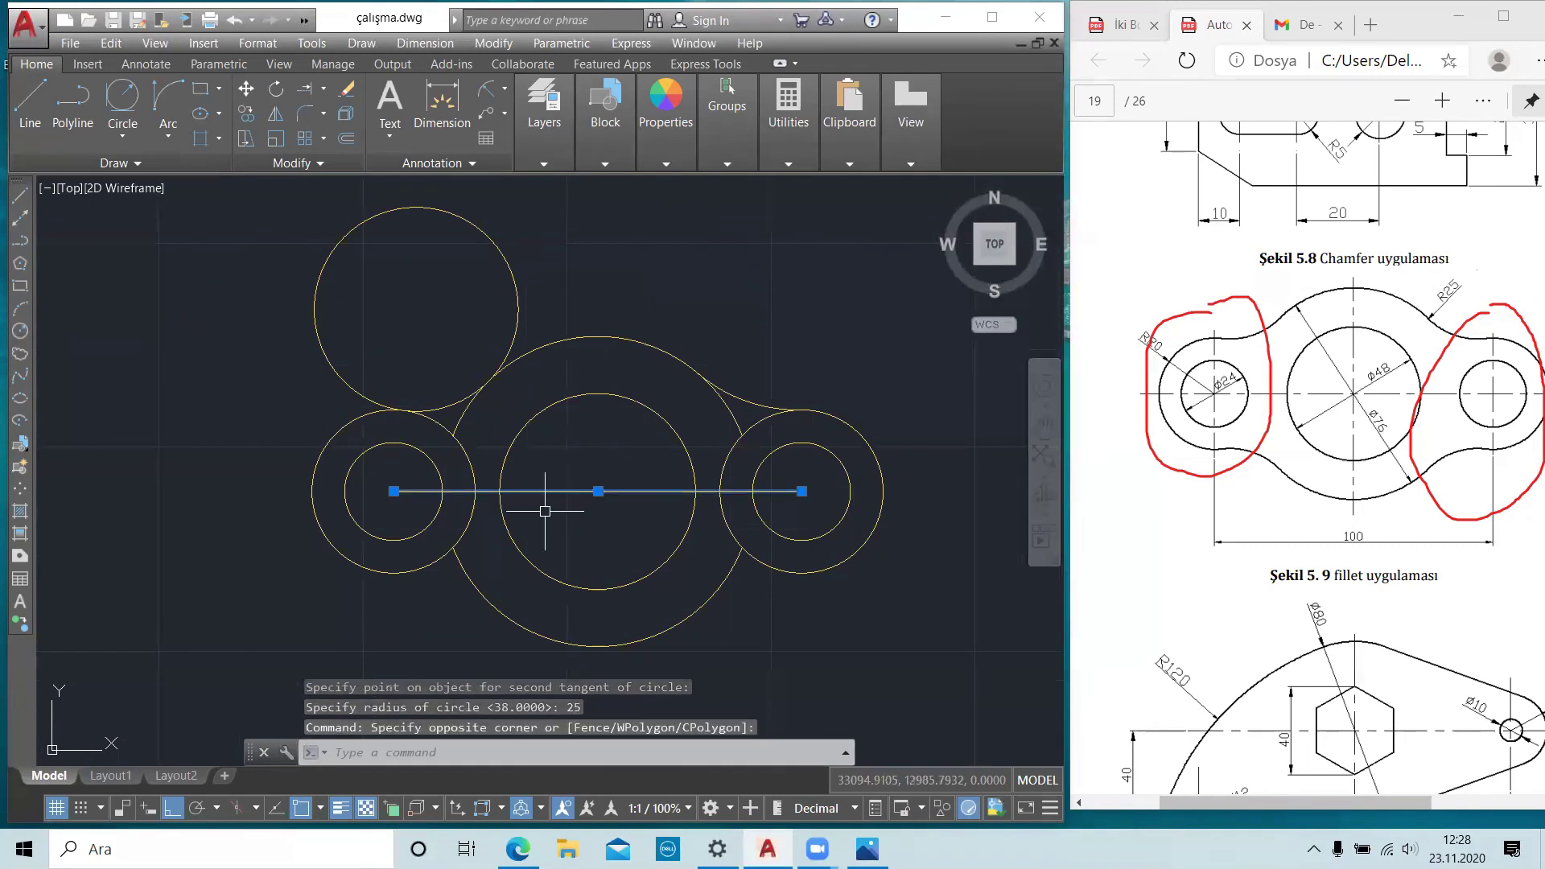
{"action": "key", "text": "Delete"}
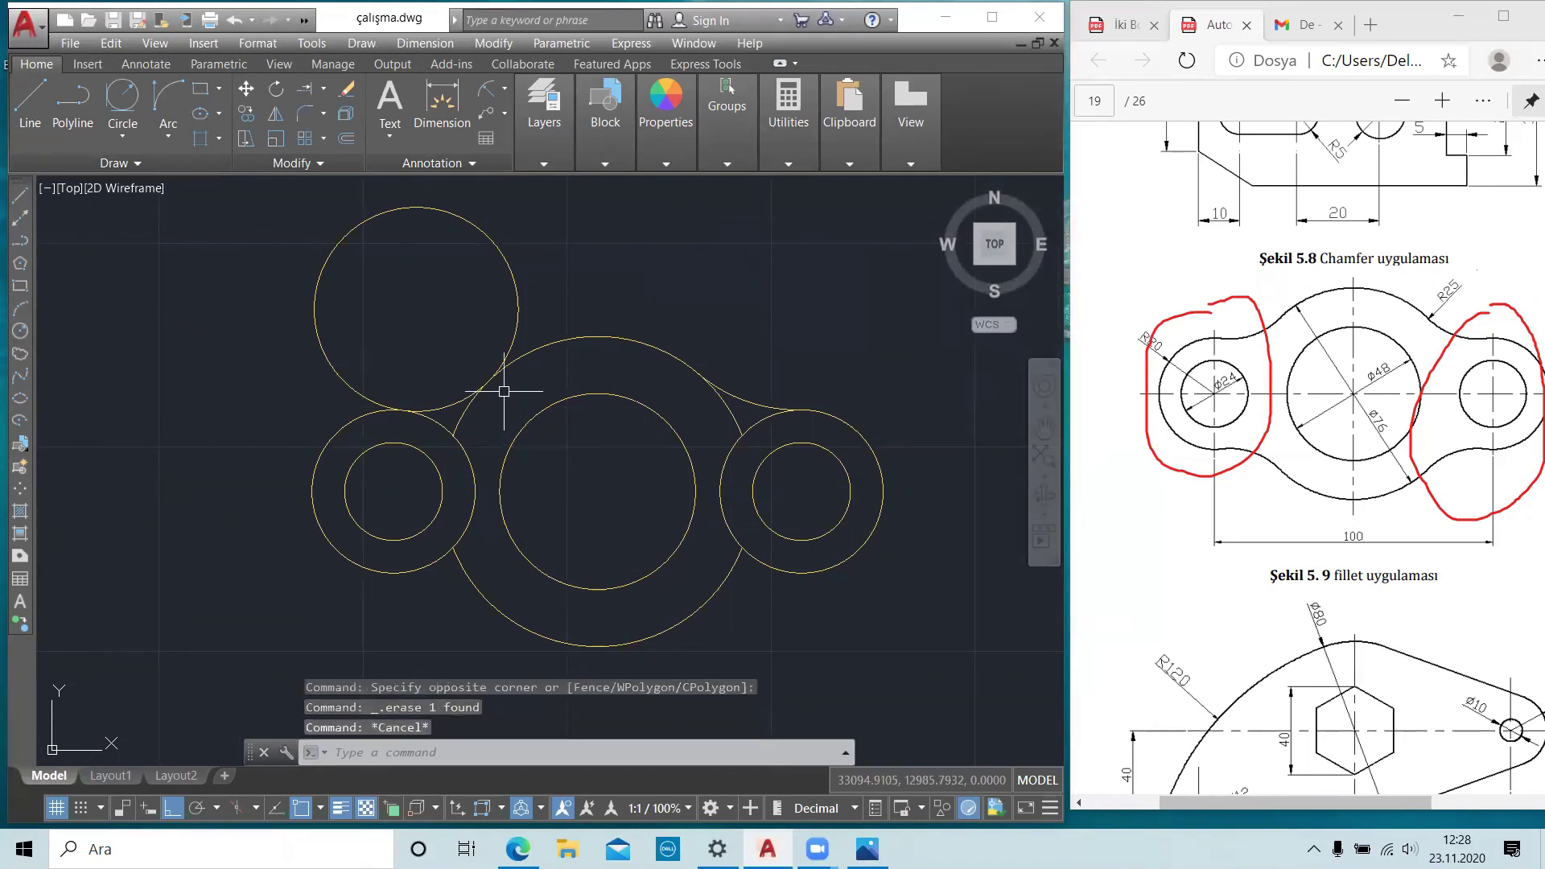
- Trim the R25 circle's excess and the overlapping outer and left circle arcs
{"action": "type", "text": "tr"}
{"action": "key", "text": "Return"}
{"action": "key", "text": "Return"}
{"action": "left_click", "coordinate": [520, 314]}
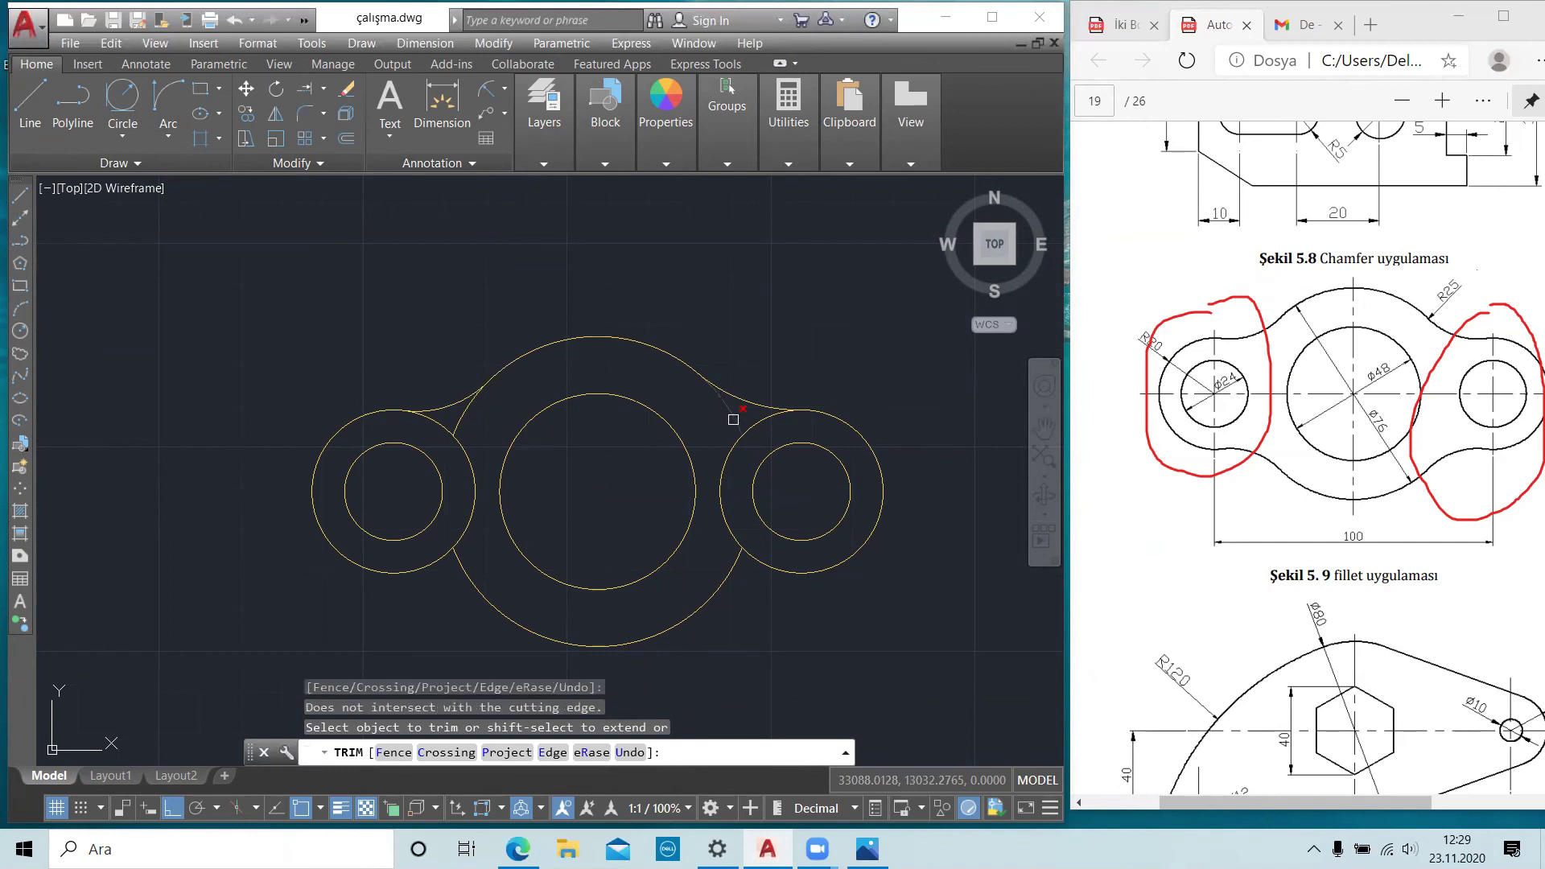
{"action": "left_click", "coordinate": [729, 450]}
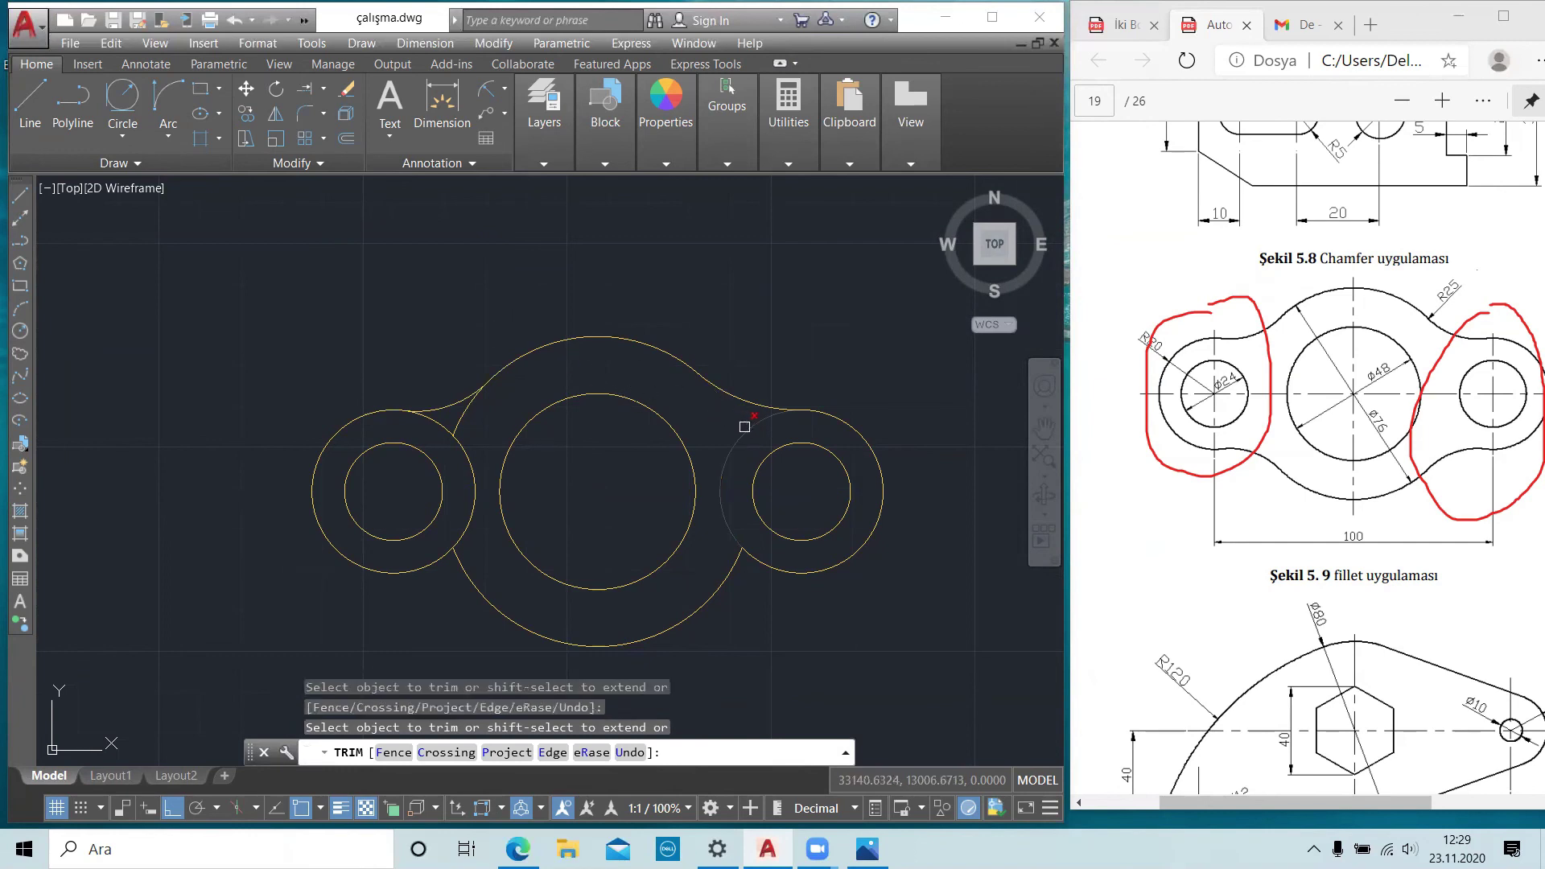
{"action": "left_click", "coordinate": [454, 429]}
{"action": "scroll", "coordinate": [538, 474], "scroll_direction": "down", "scroll_amount": 4}
{"action": "scroll", "coordinate": [539, 473], "scroll_direction": "up", "scroll_amount": 4}
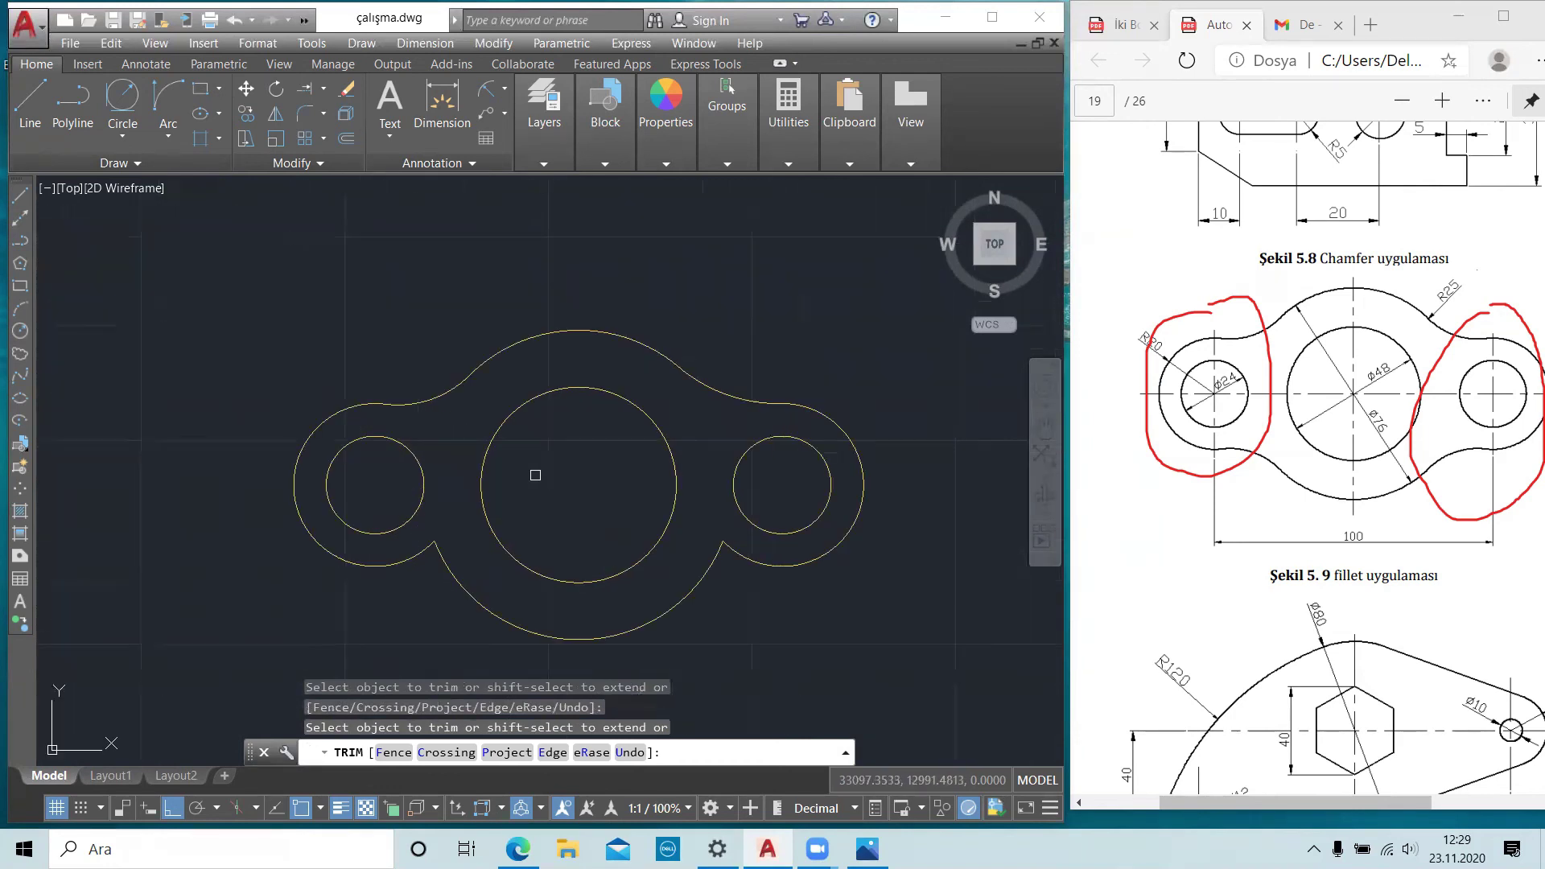
{"action": "left_click", "coordinate": [485, 488]}
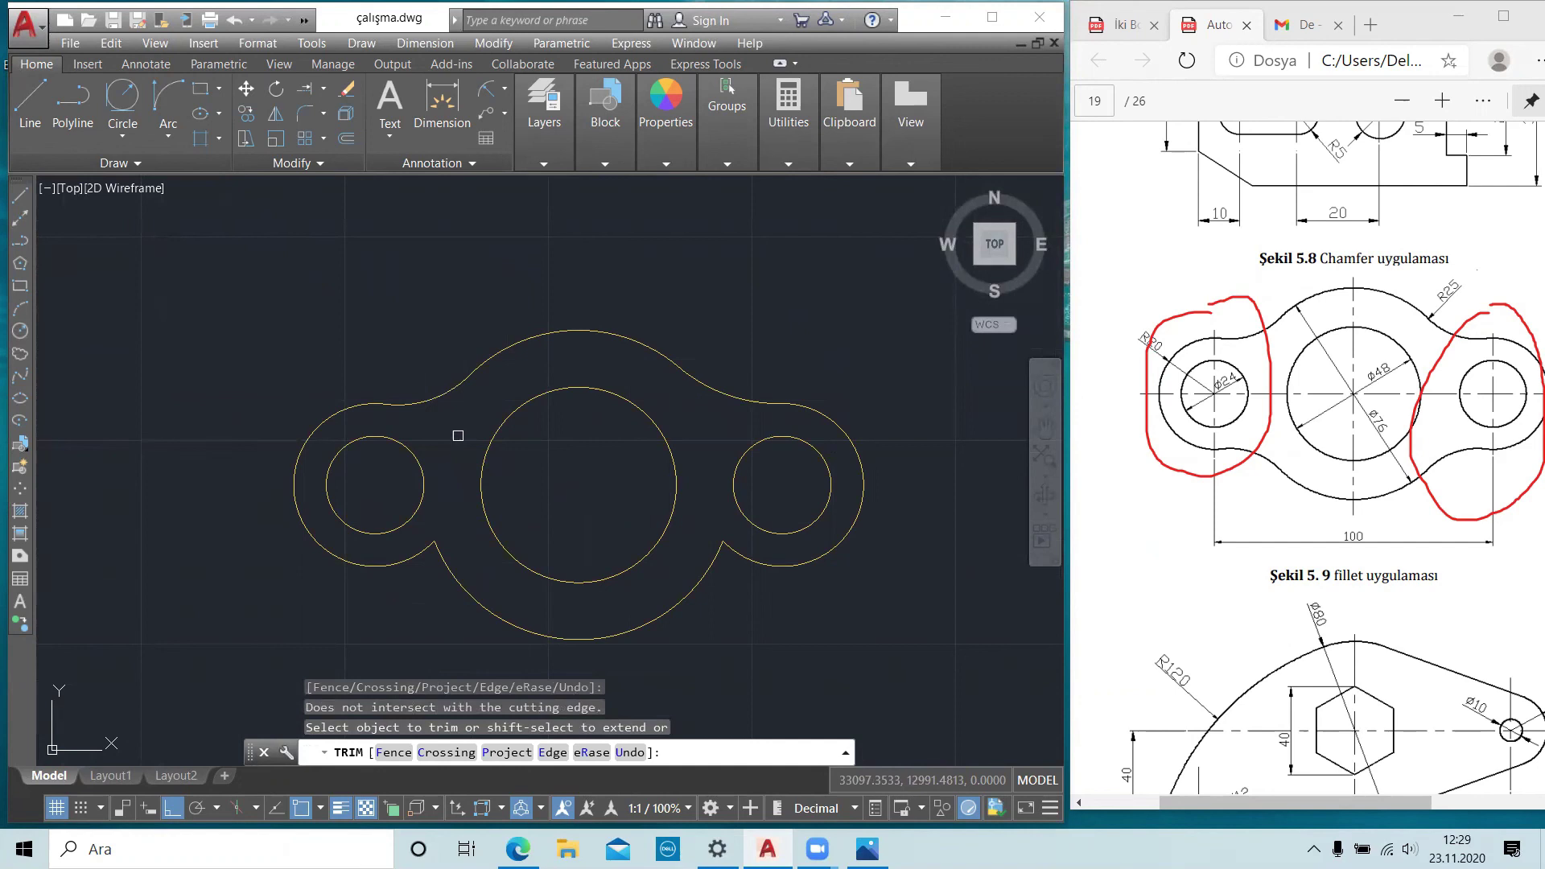
{"action": "middle_click_drag", "start_coordinate": [456, 443], "coordinate": [460, 440]}
{"action": "key", "text": "Escape"}
{"action": "key", "text": "Escape"}
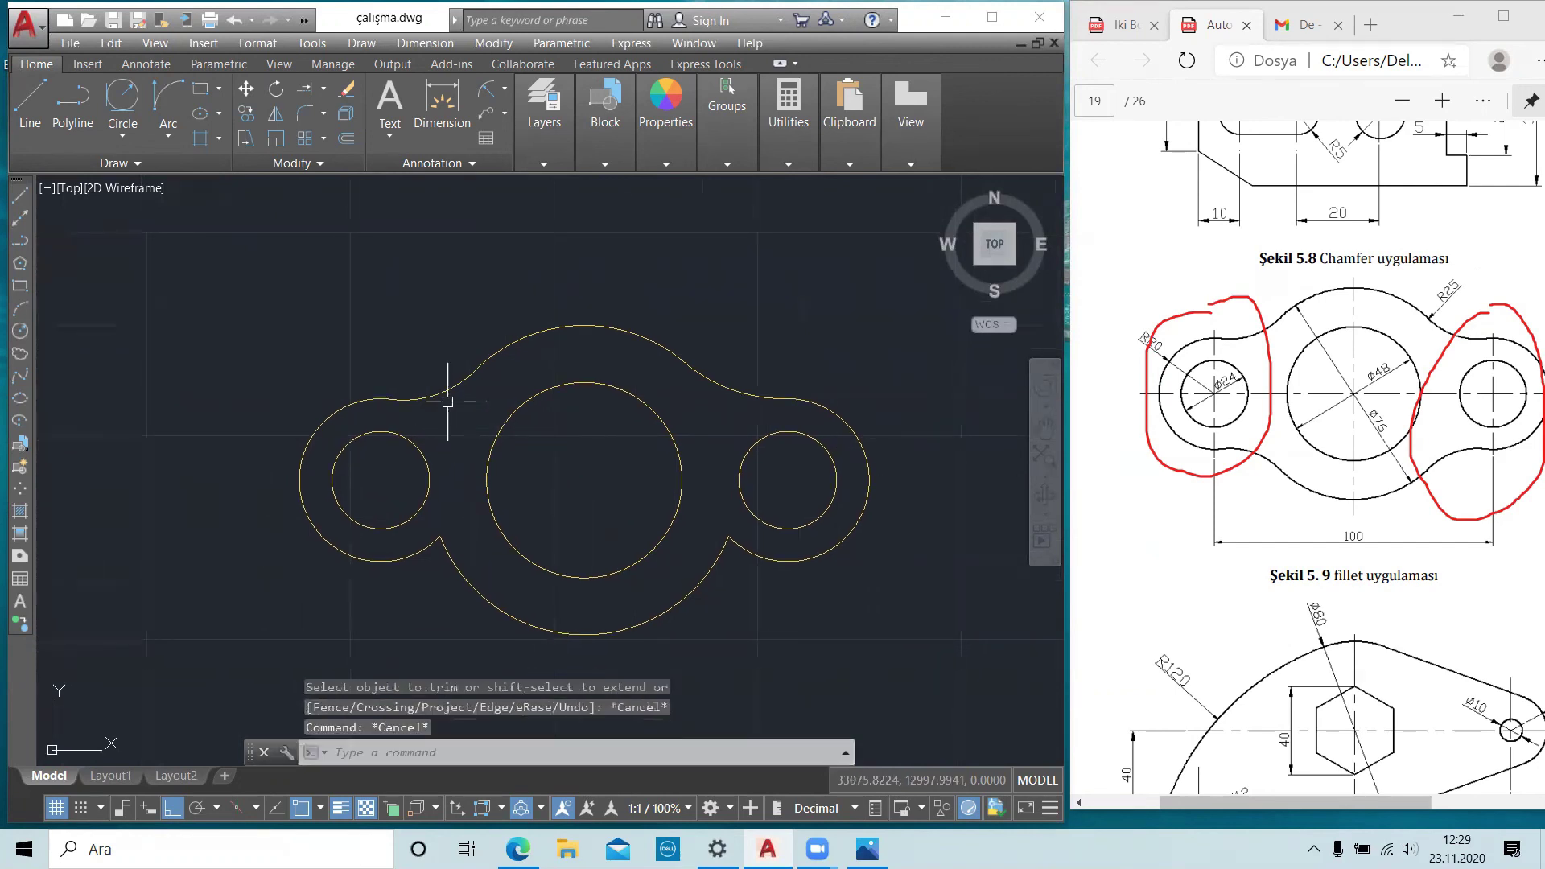
{"action": "key", "text": "Escape"}
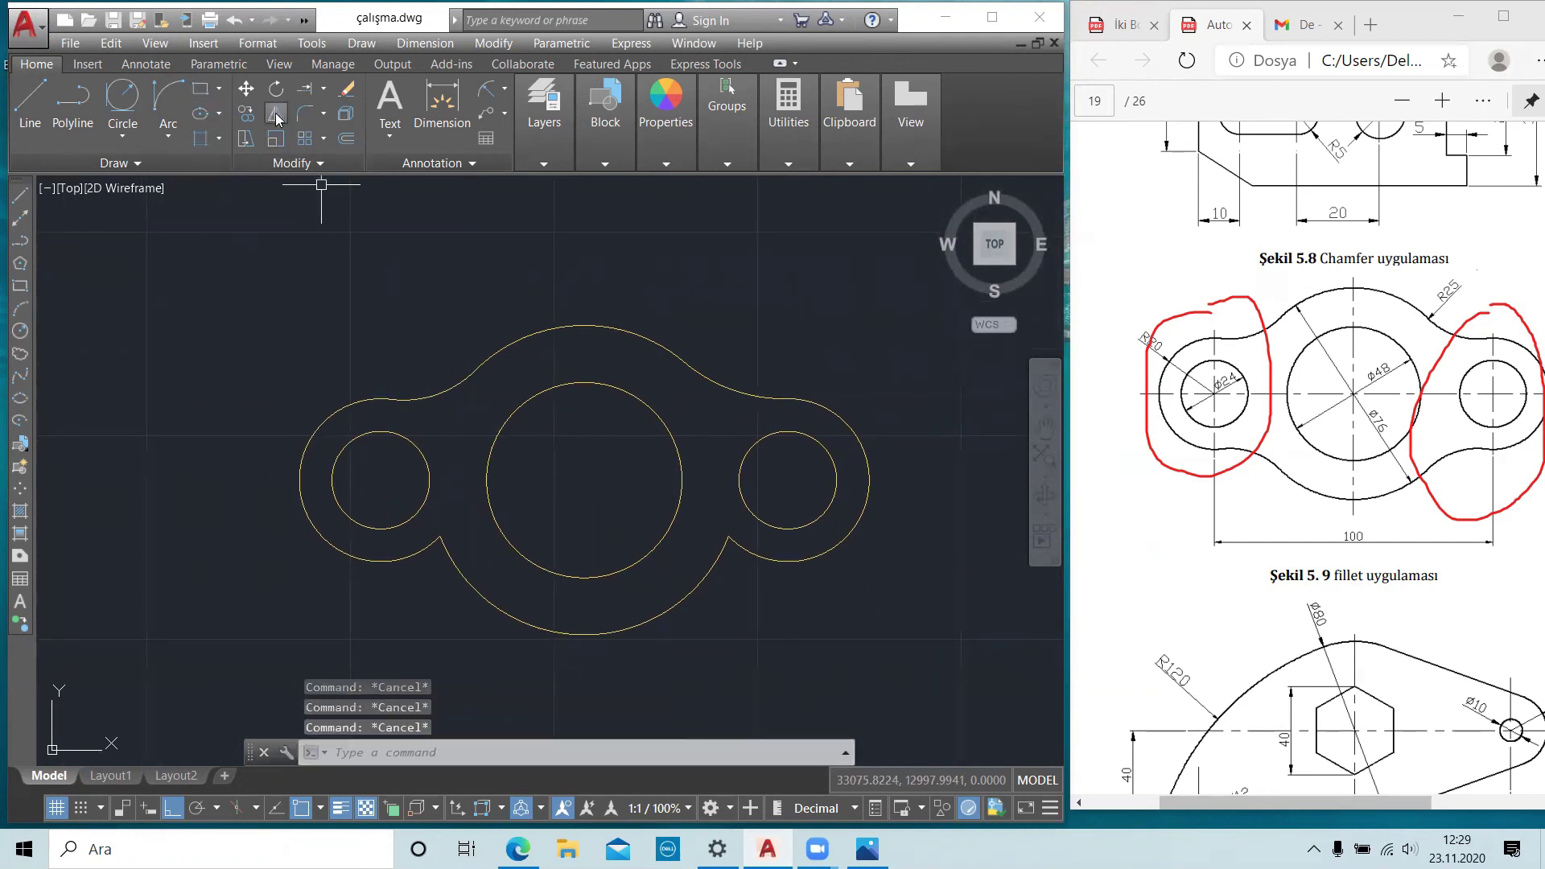
- Mirror both upper R25 blend arcs across the holes' horizontal axis, keeping the originals
{"action": "left_click", "coordinate": [276, 115]}
{"action": "left_click", "coordinate": [443, 393]}
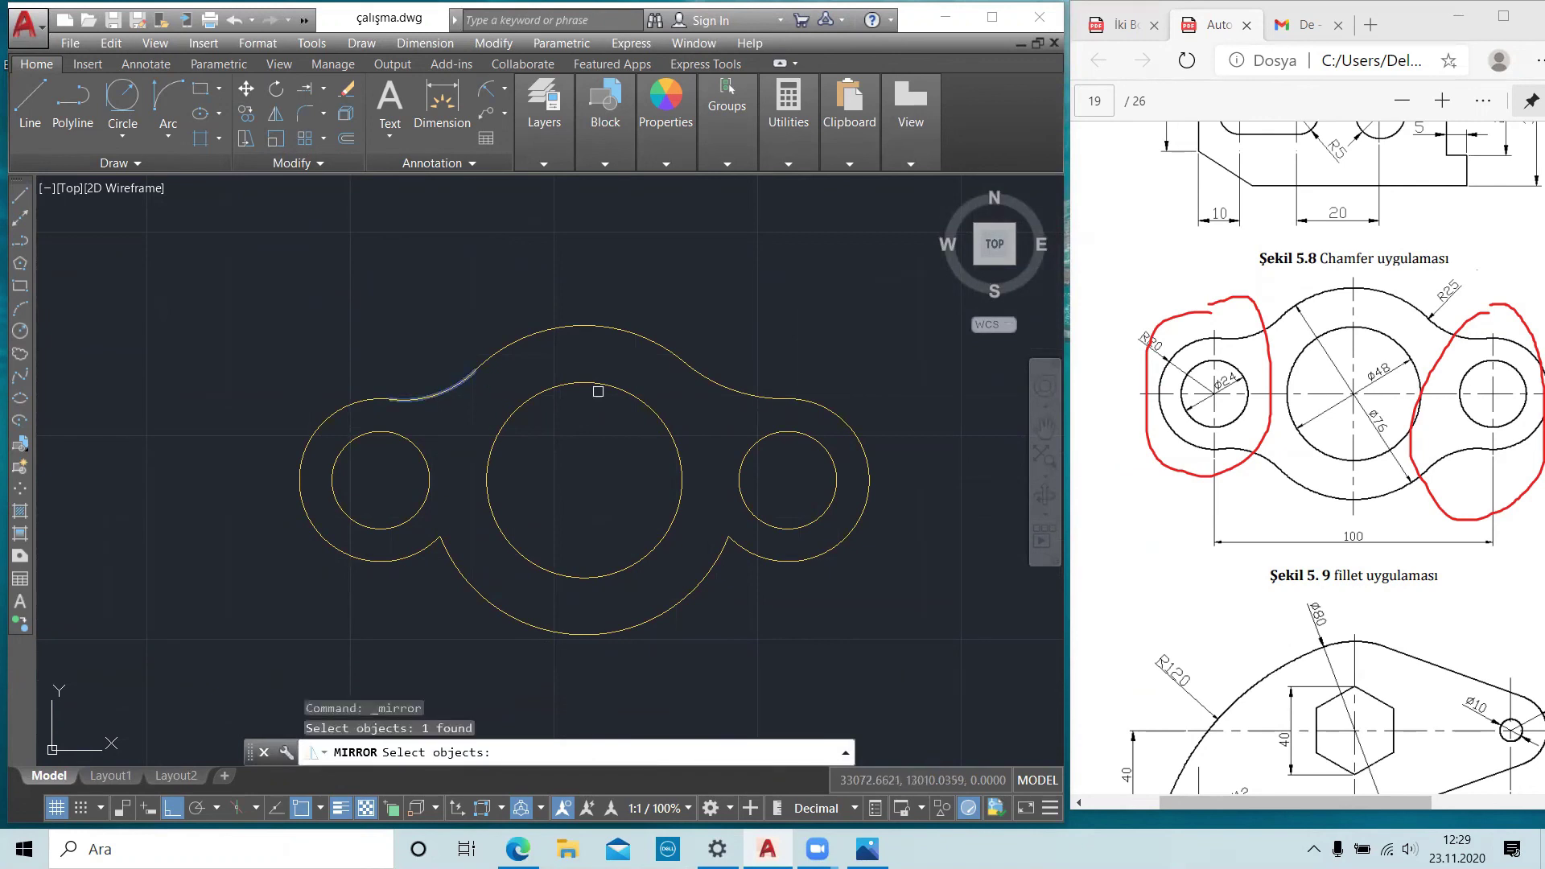
{"action": "left_click", "coordinate": [732, 388]}
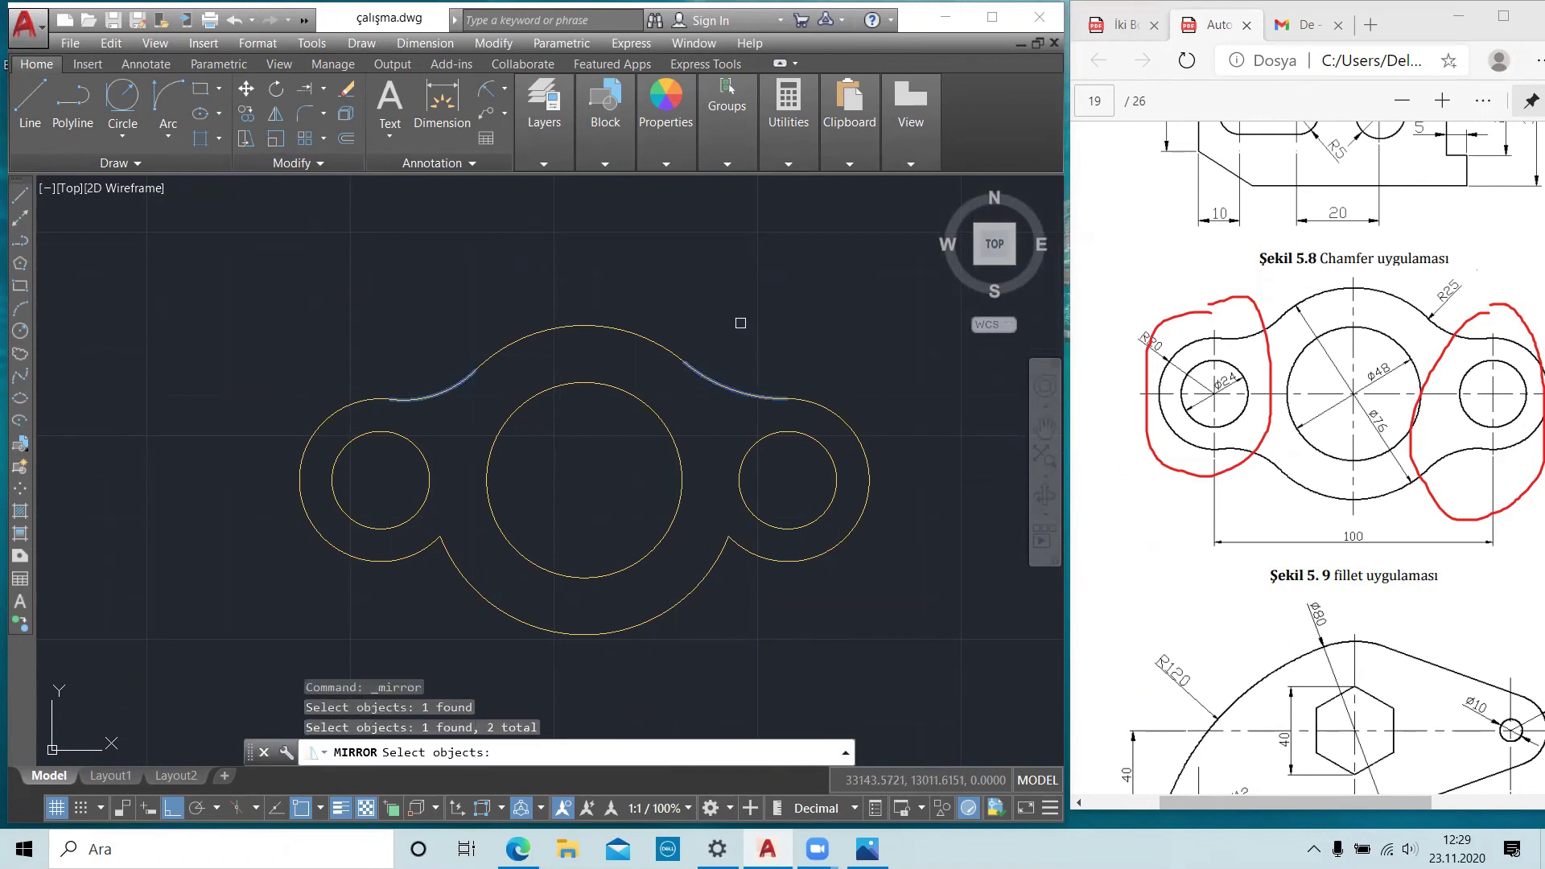
{"action": "key", "text": "Return"}
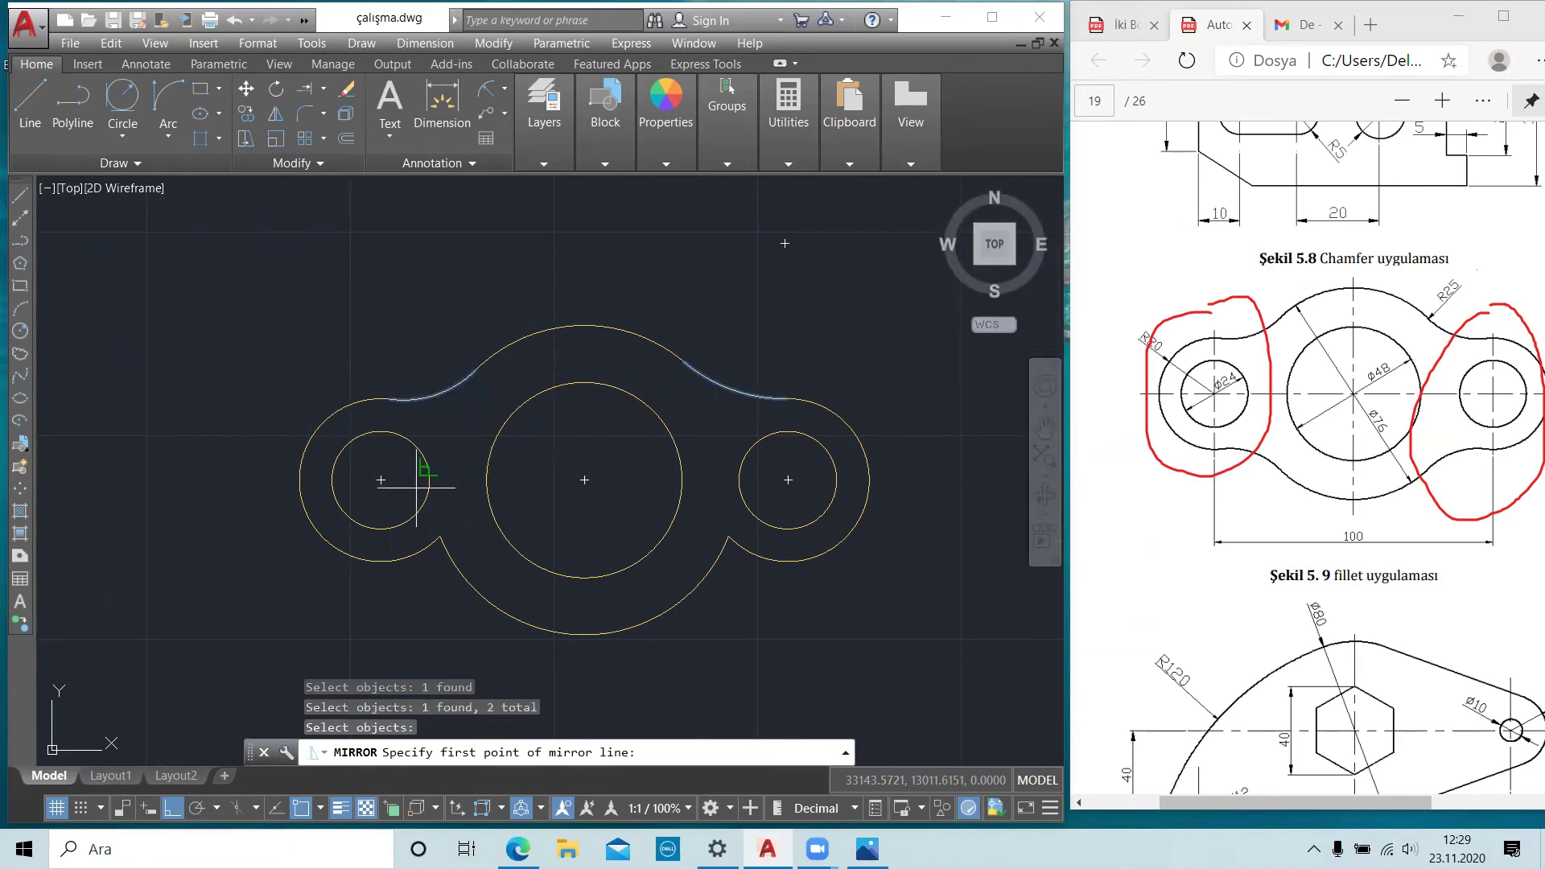
{"action": "left_click", "coordinate": [380, 479]}
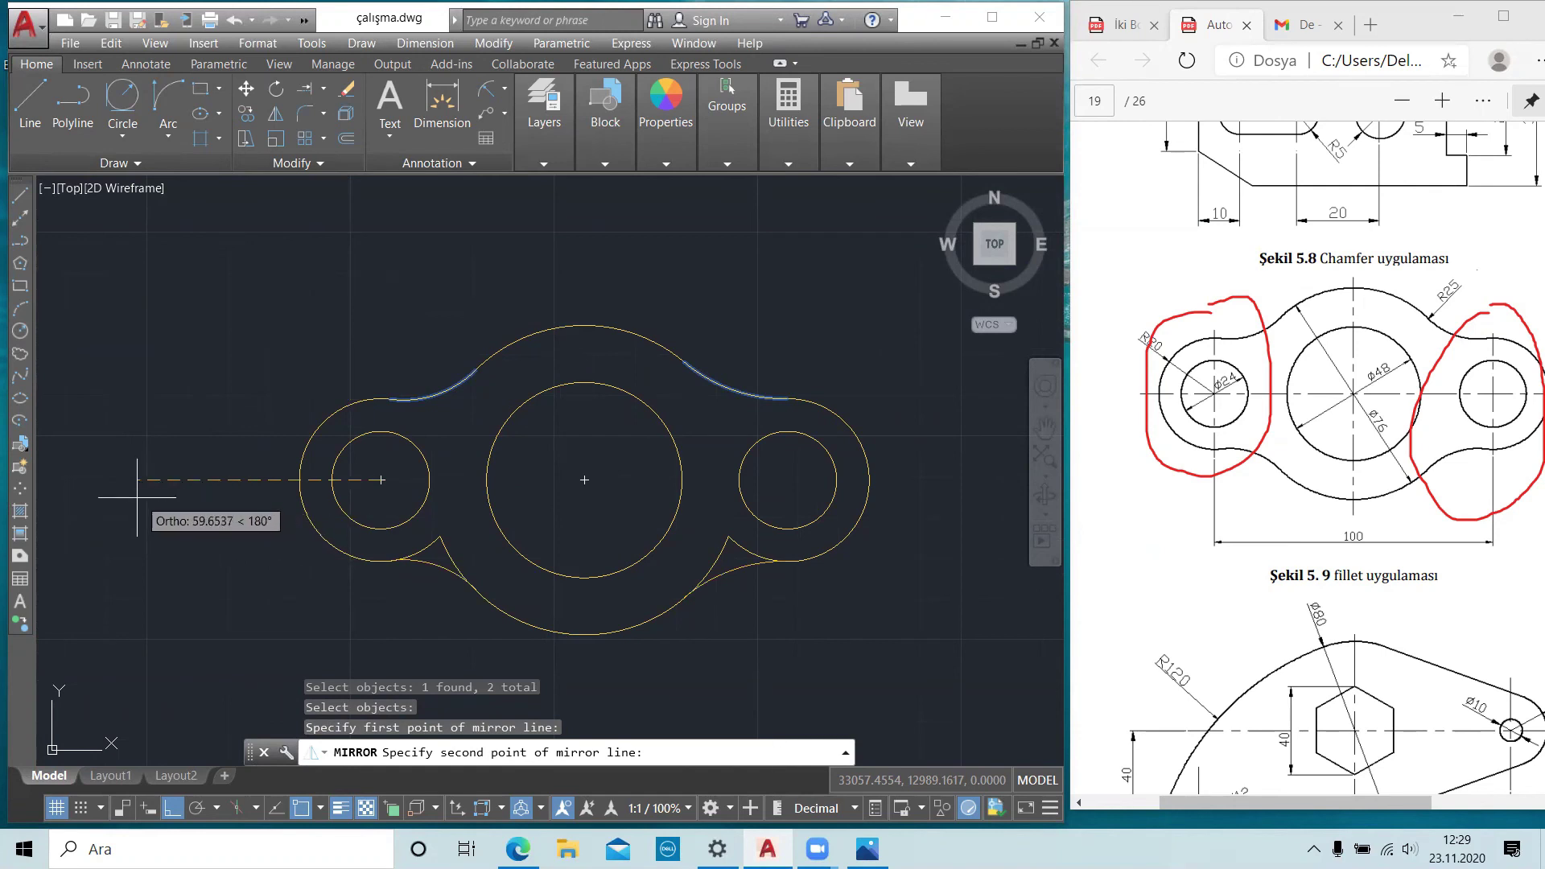
{"action": "left_click", "coordinate": [137, 497]}
{"action": "right_click", "coordinate": [134, 495]}
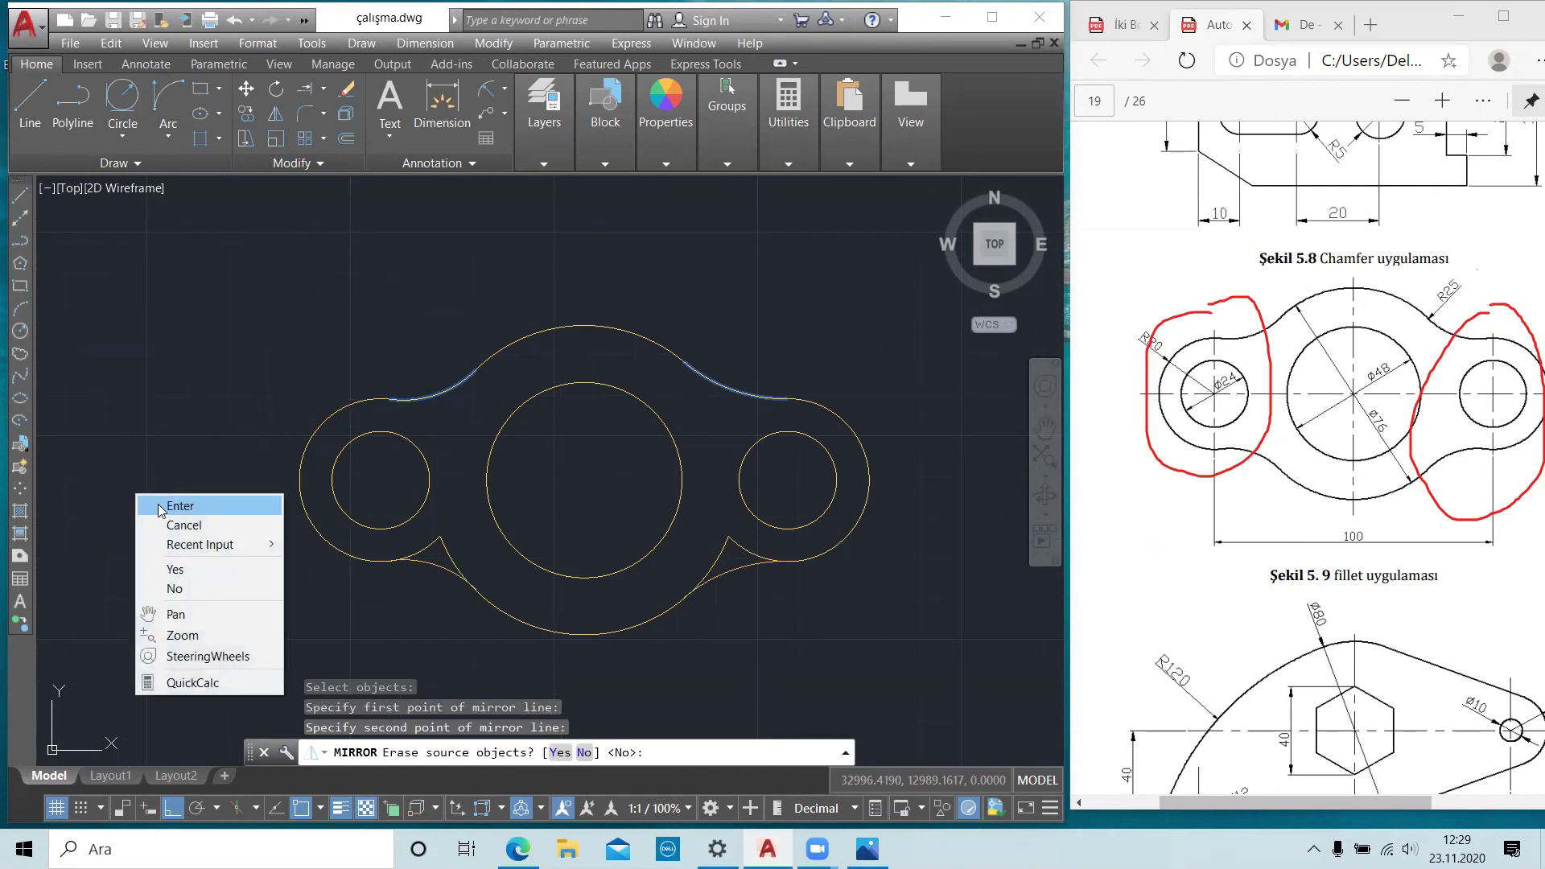
{"action": "left_click", "coordinate": [161, 507]}
- Trim the leftover lower-left and lower-right circle arcs to close the plate outline
{"action": "scroll", "coordinate": [344, 493], "scroll_direction": "down", "scroll_amount": 2}
{"action": "scroll", "coordinate": [414, 499], "scroll_direction": "up", "scroll_amount": 2}
{"action": "scroll", "coordinate": [417, 500], "scroll_direction": "up", "scroll_amount": 3}
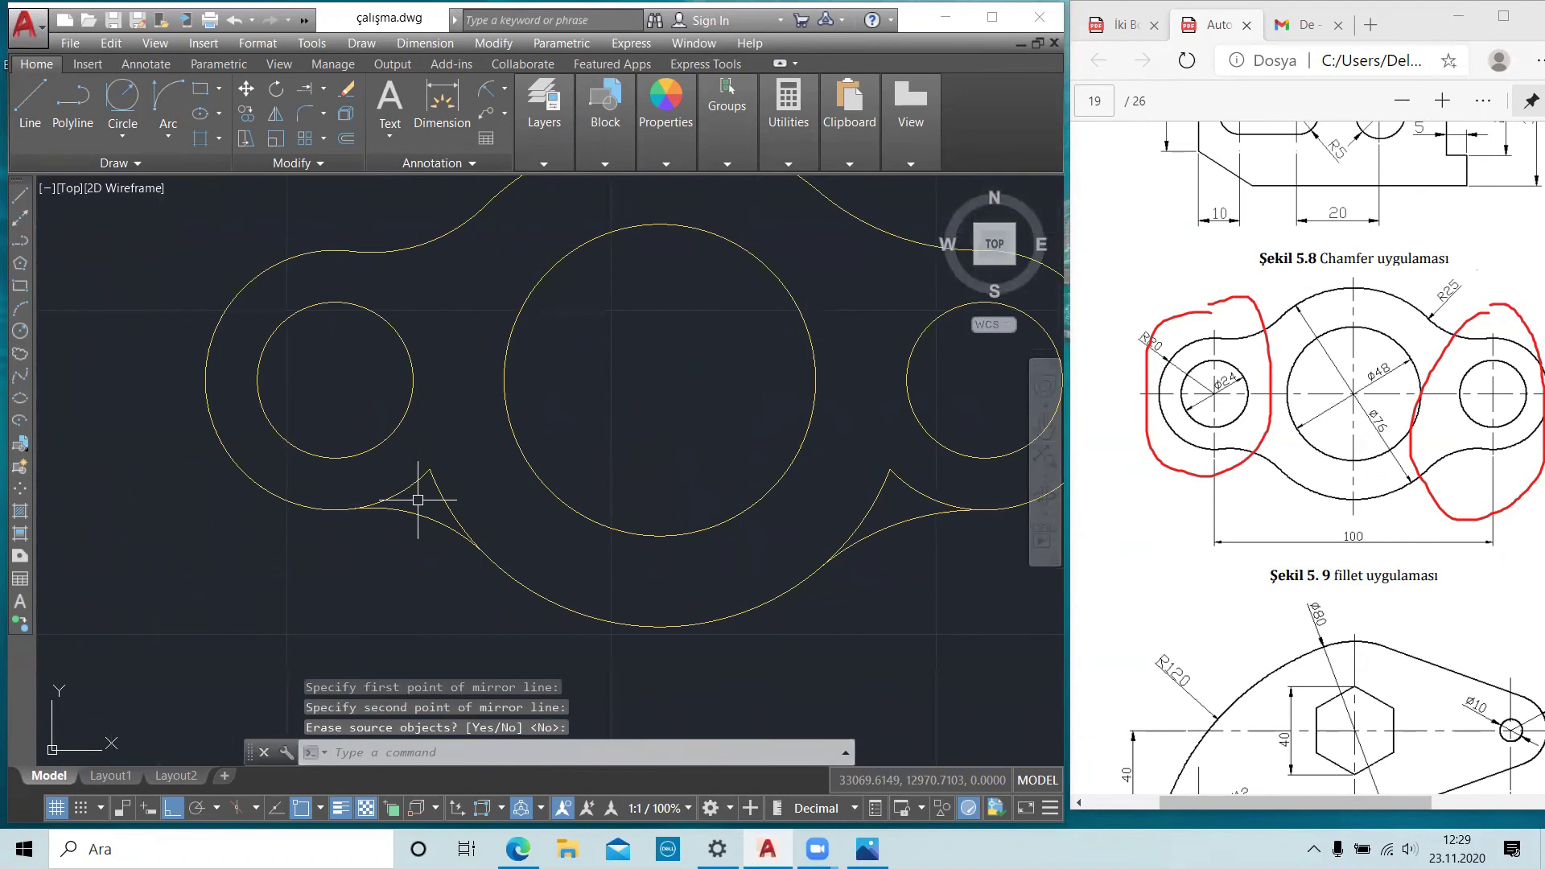
{"action": "scroll", "coordinate": [431, 511], "scroll_direction": "down", "scroll_amount": 2}
{"action": "scroll", "coordinate": [510, 503], "scroll_direction": "down", "scroll_amount": 2}
{"action": "scroll", "coordinate": [665, 515], "scroll_direction": "up", "scroll_amount": 5}
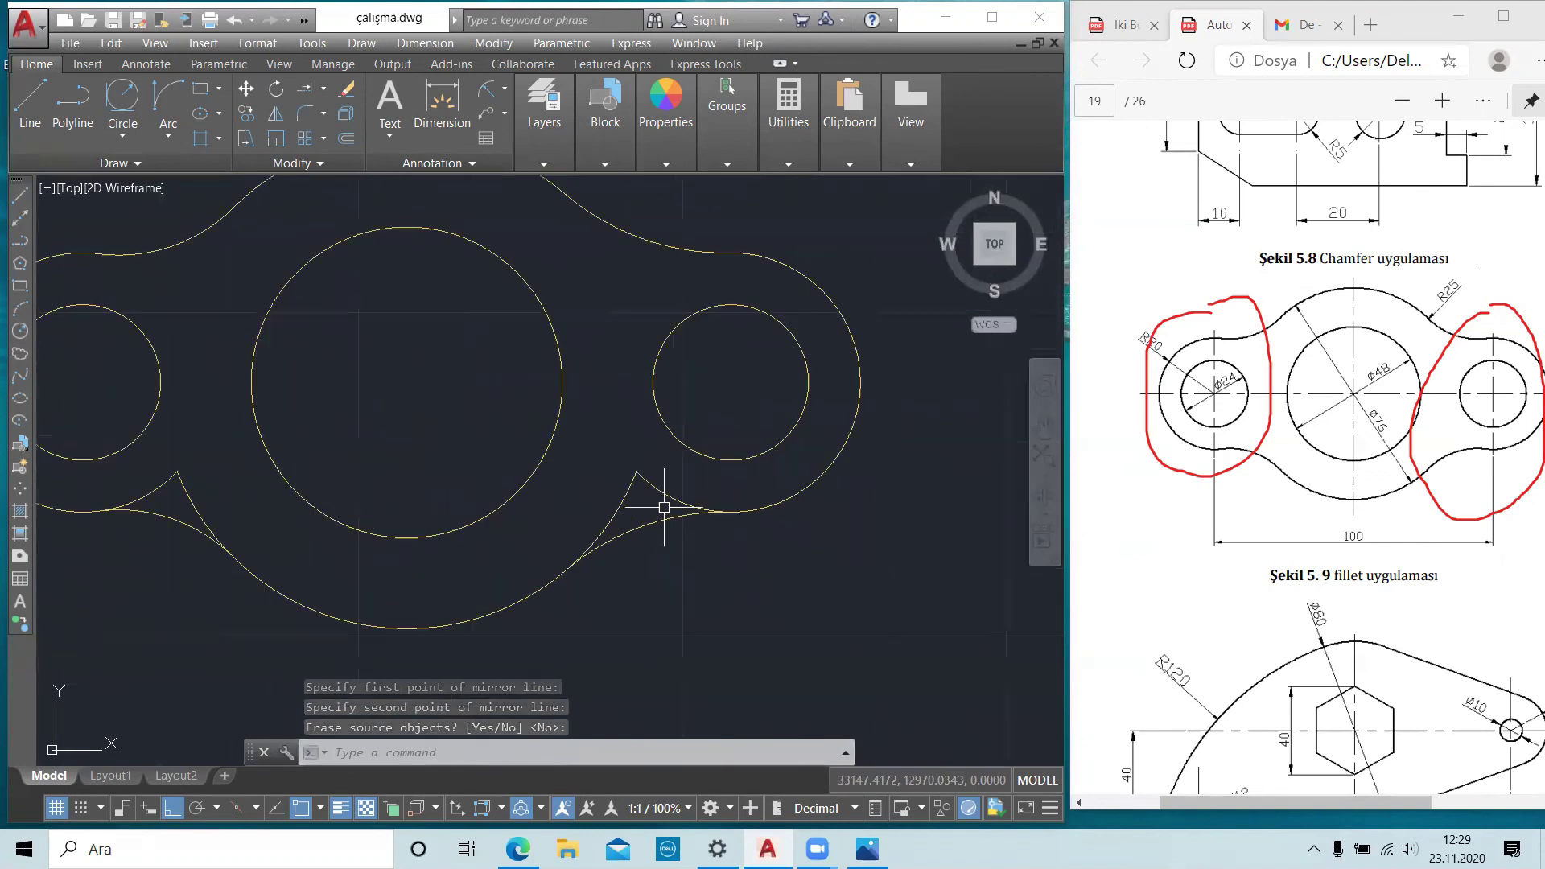
{"action": "key", "text": "Escape"}
{"action": "key", "text": "Escape"}
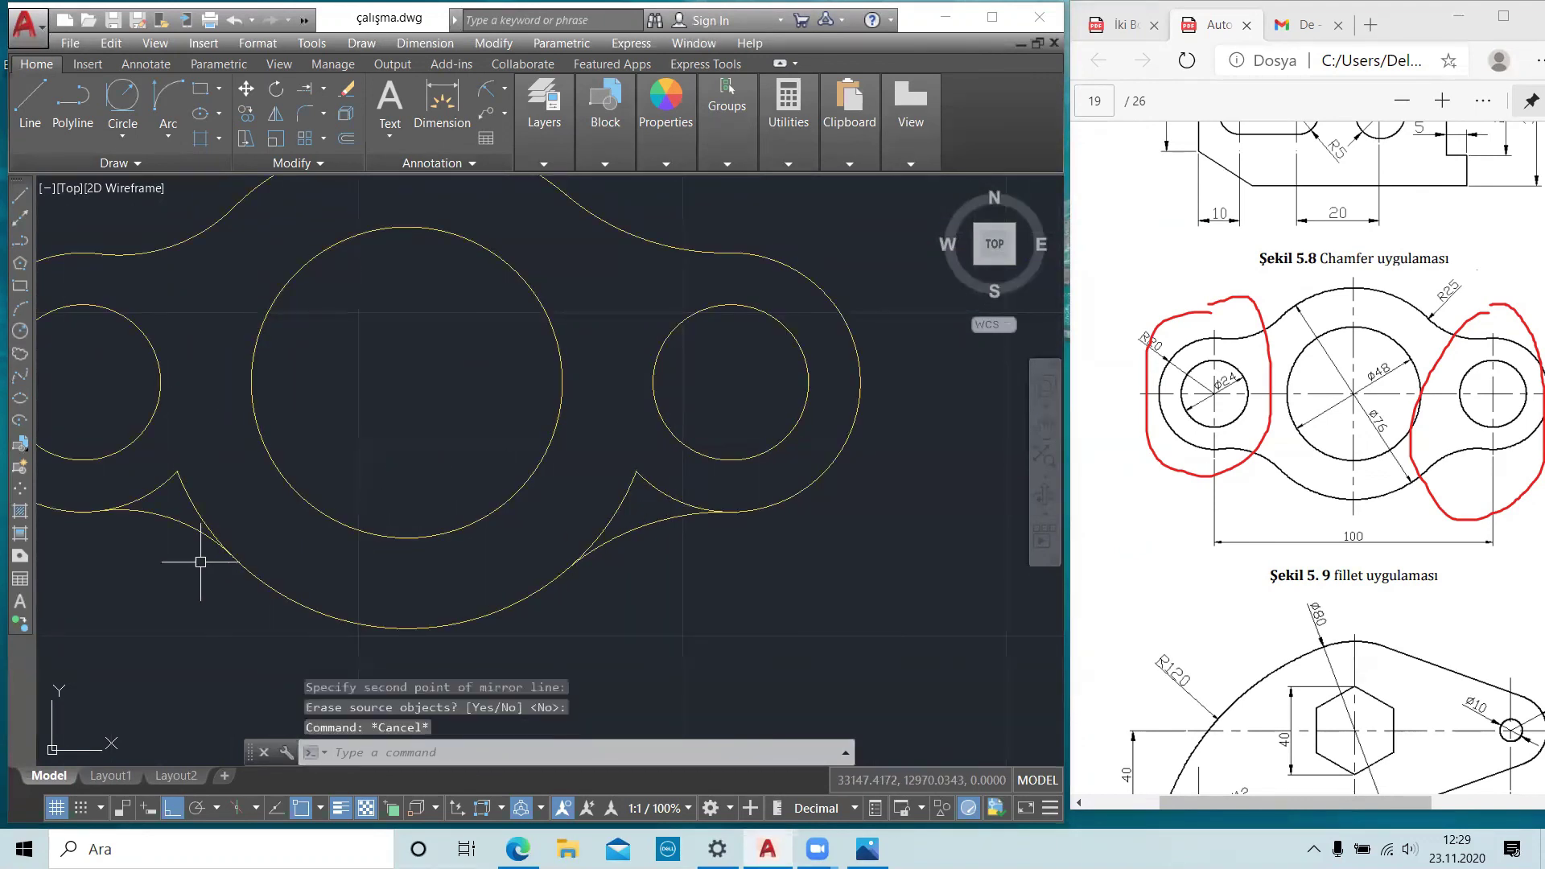
{"action": "type", "text": "tr"}
{"action": "key", "text": "Return"}
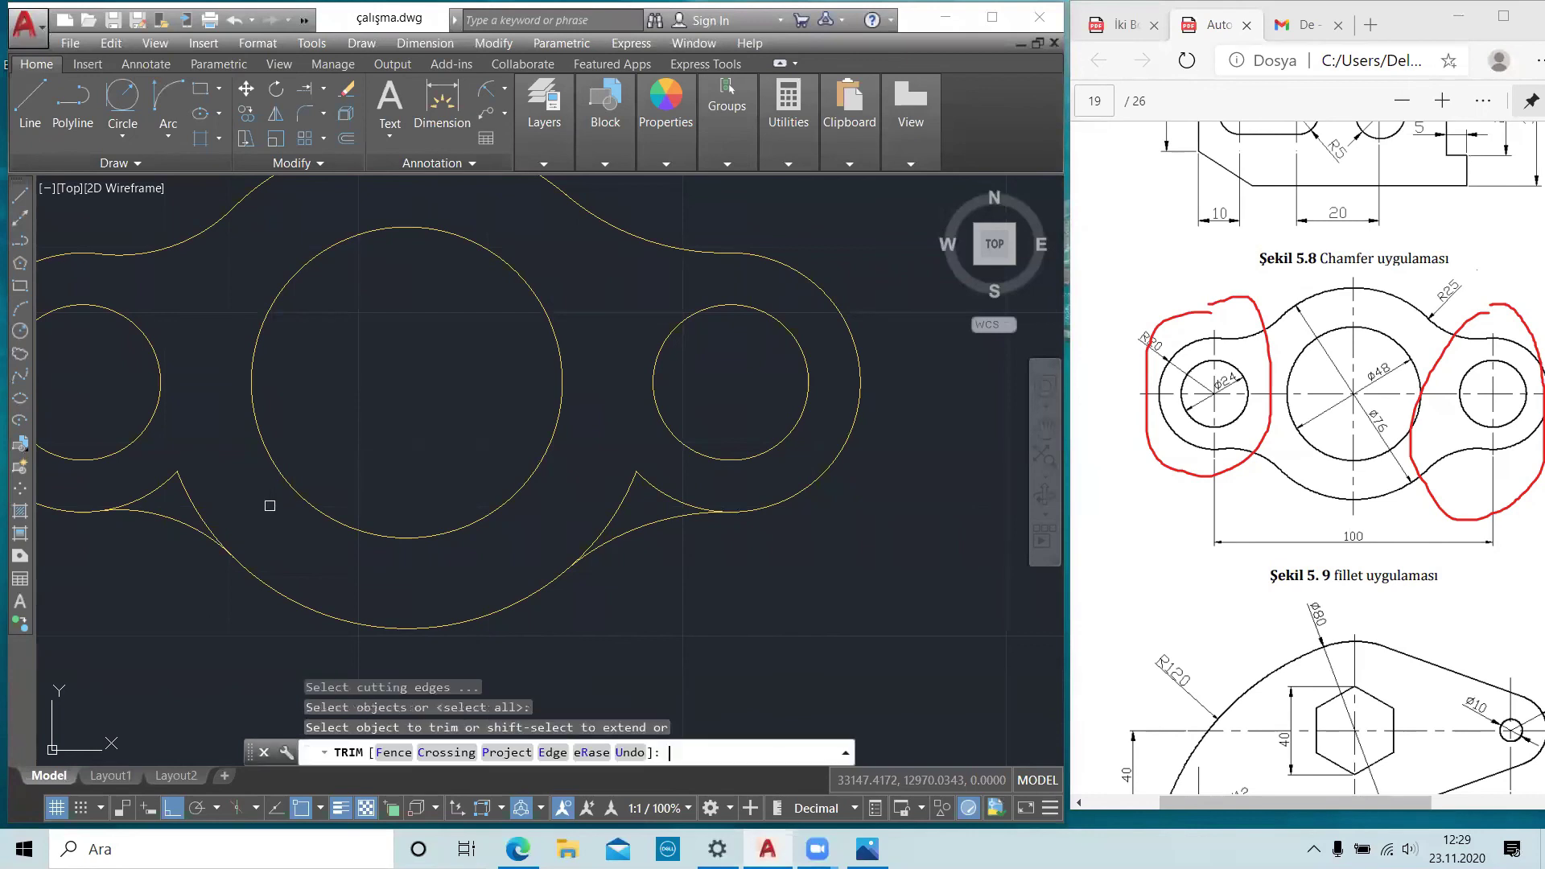
{"action": "left_click", "coordinate": [185, 495]}
{"action": "left_click", "coordinate": [622, 485]}
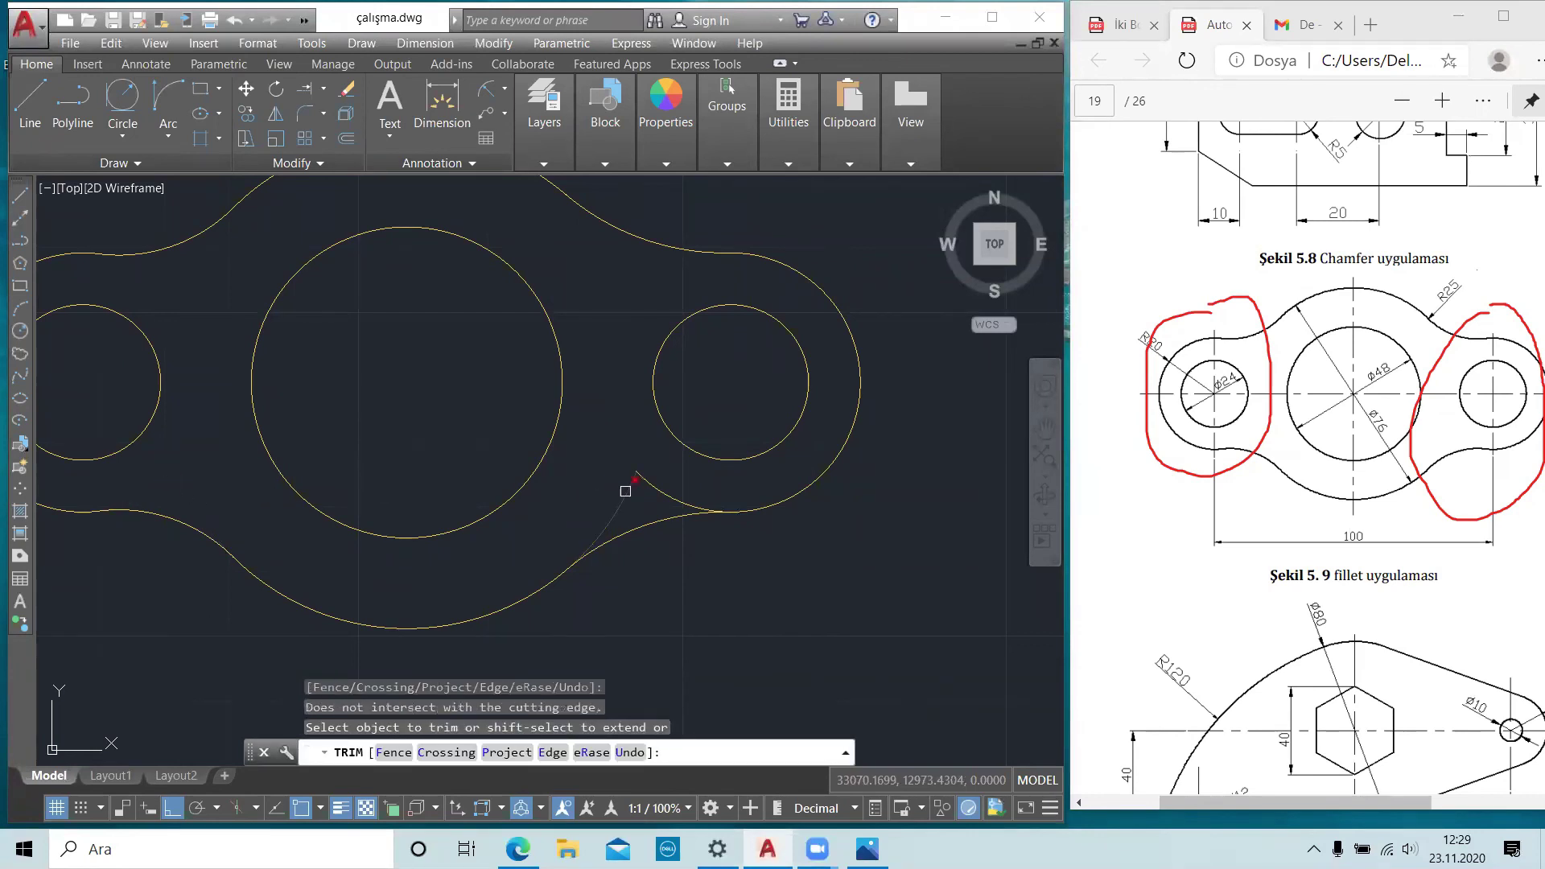
{"action": "scroll", "coordinate": [658, 486], "scroll_direction": "down", "scroll_amount": 2}
{"action": "scroll", "coordinate": [657, 486], "scroll_direction": "down", "scroll_amount": 2}
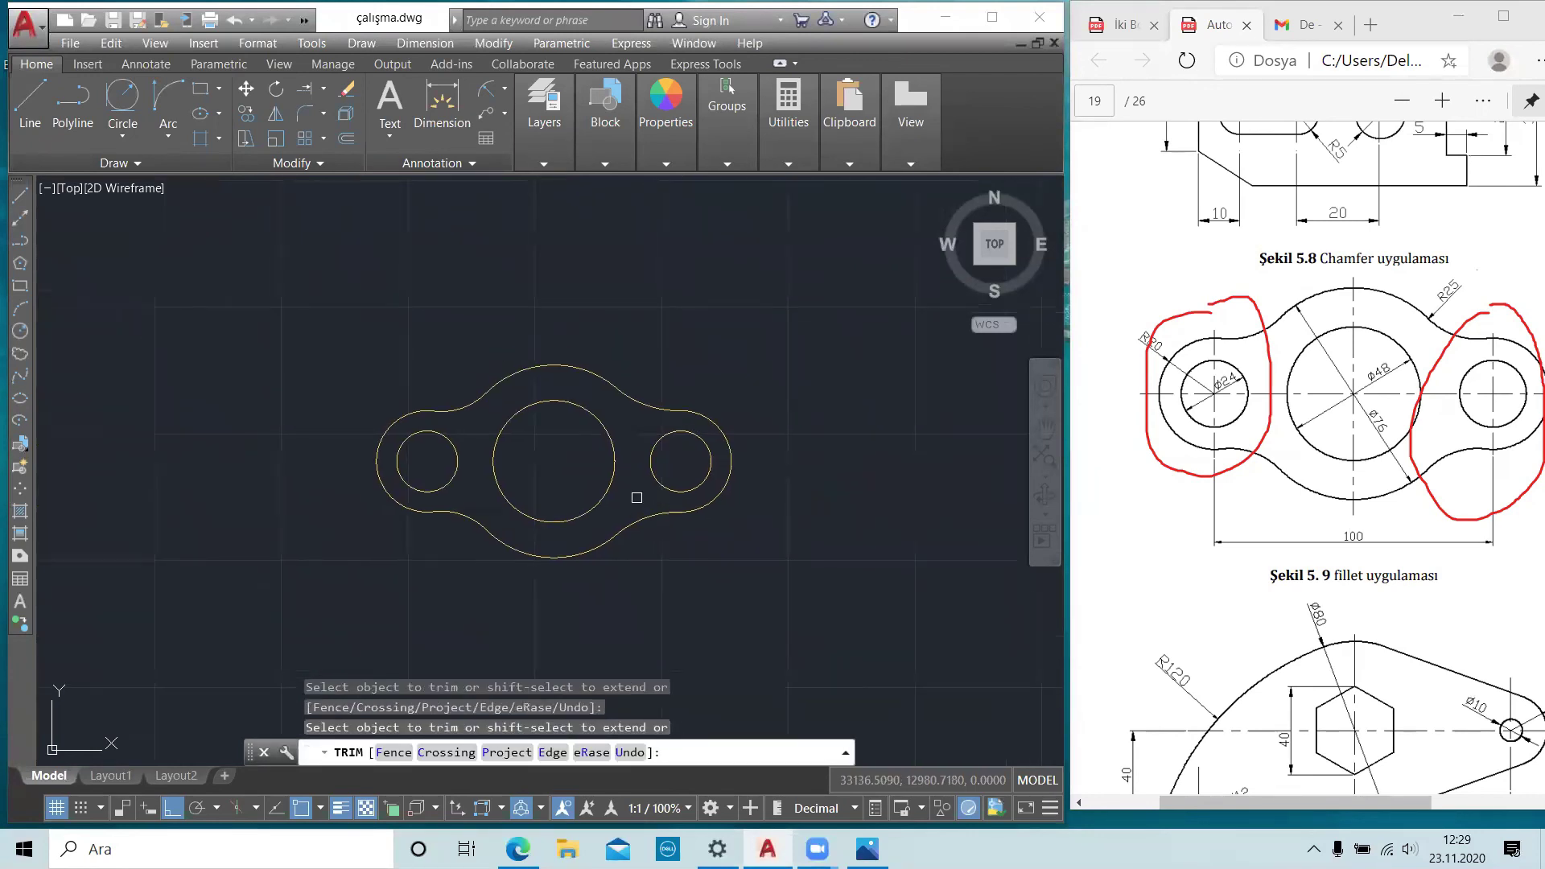
{"action": "left_click", "coordinate": [715, 423]}
{"action": "scroll", "coordinate": [688, 462], "scroll_direction": "up", "scroll_amount": 3}
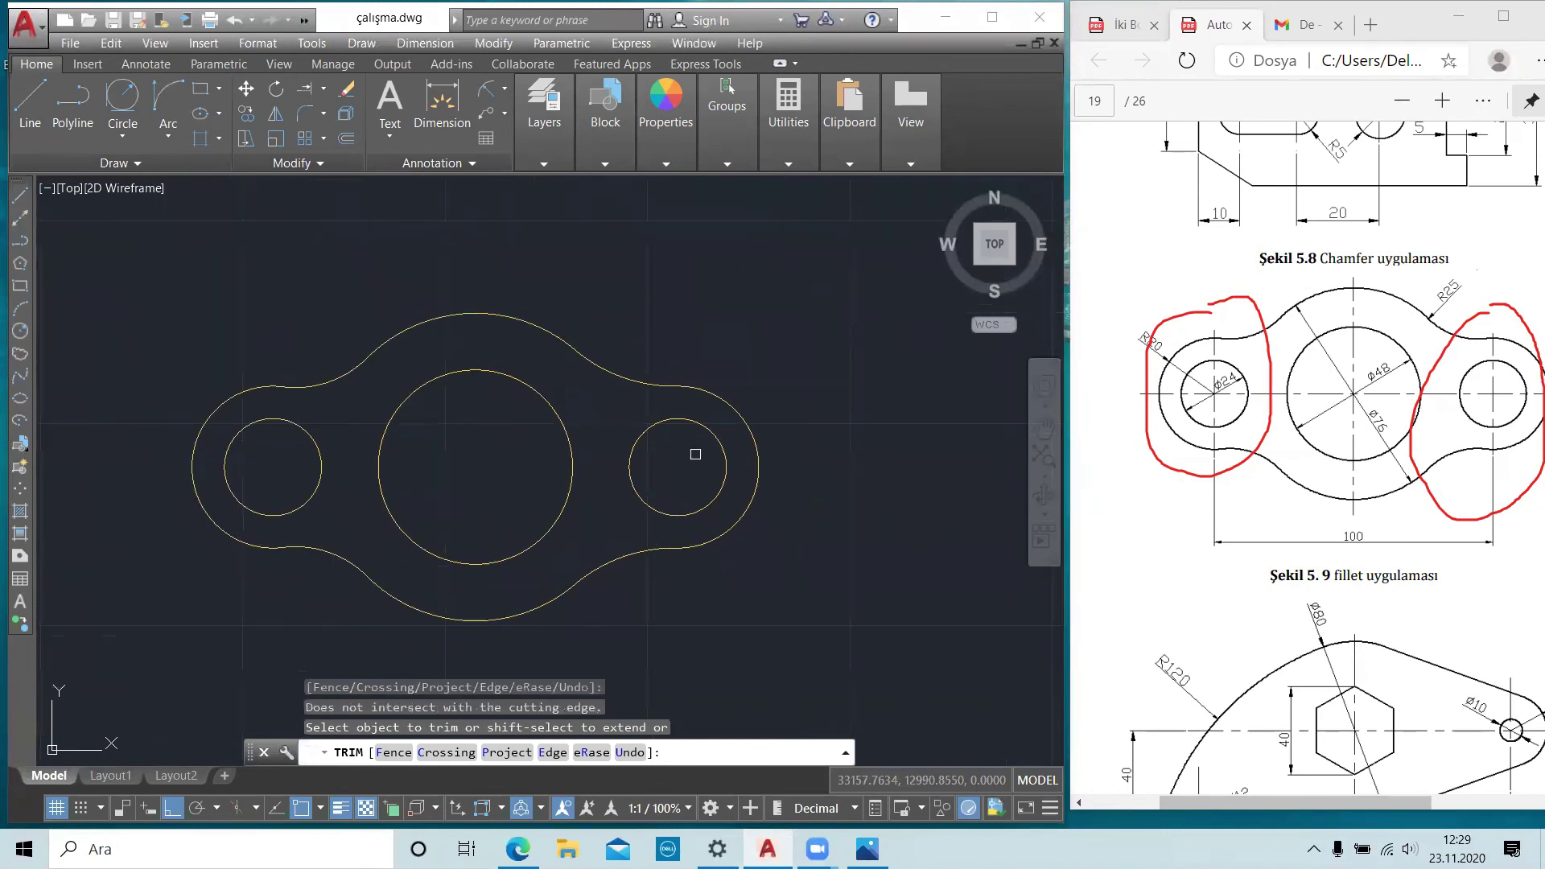